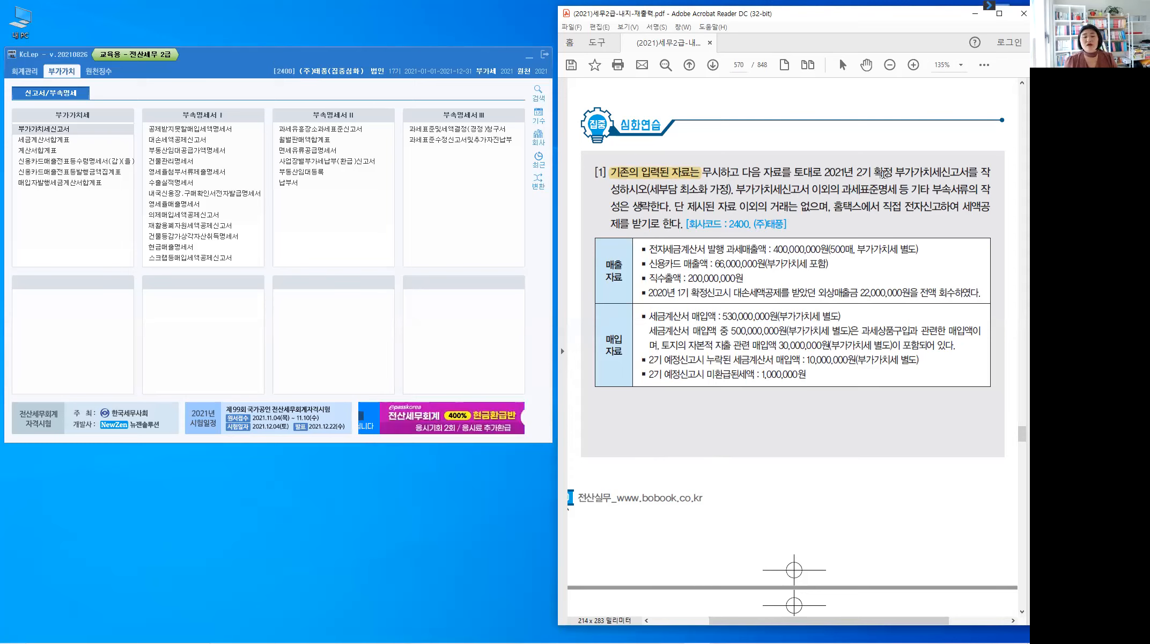
Highlight "2기 확정", "(세부담 최소화 가정)" and "홈택스에서 직접 전자신고하여 세액공제를" in the exercise instructions
{"action": "left_click", "coordinate": [879, 178]}
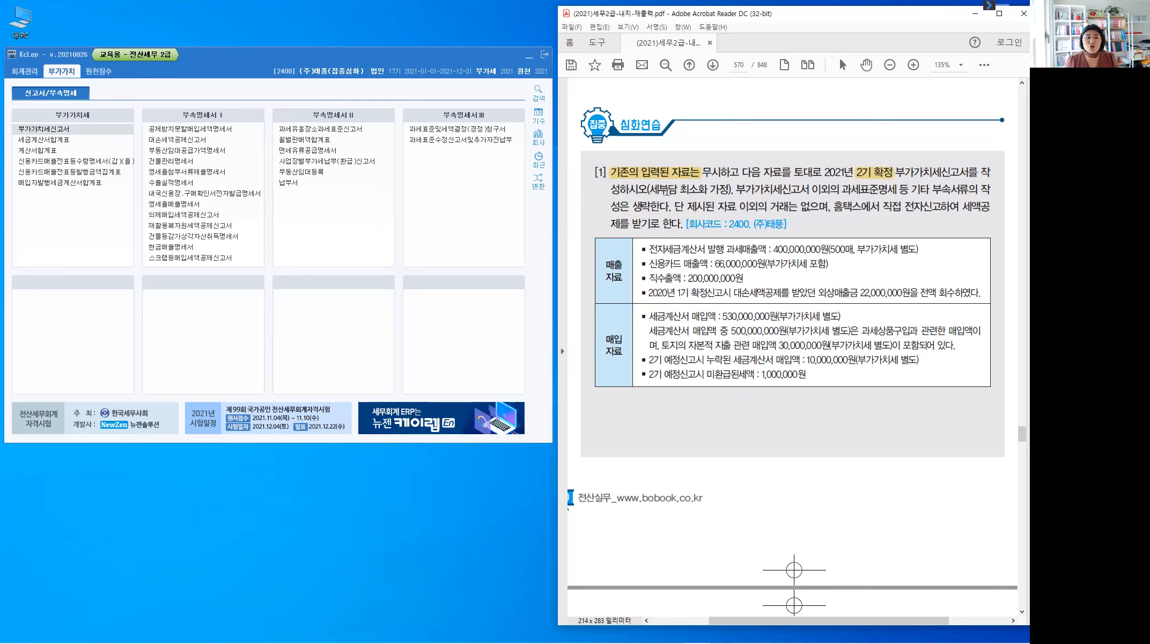
{"action": "left_click_drag", "start_coordinate": [650, 189], "coordinate": [730, 192]}
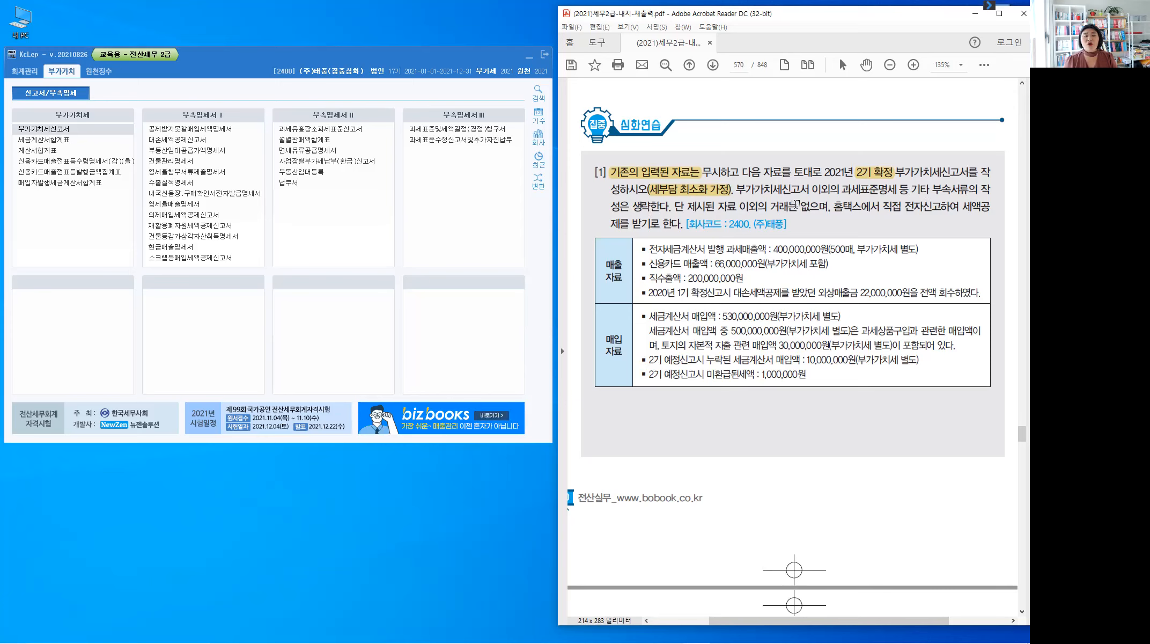
{"action": "left_click_drag", "start_coordinate": [834, 207], "coordinate": [978, 208]}
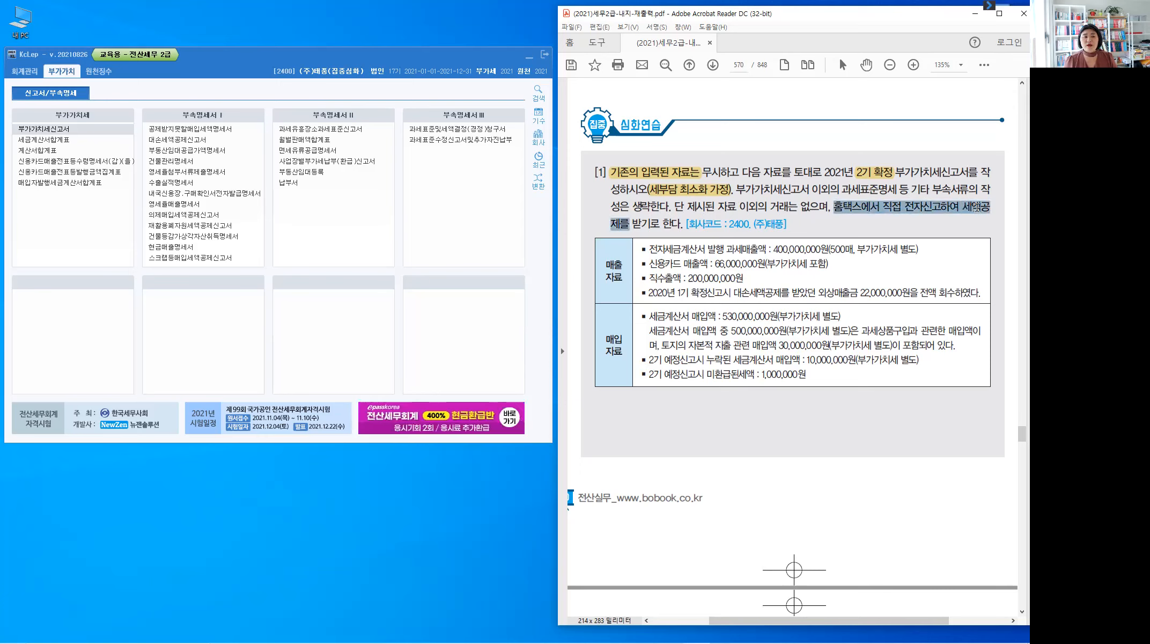
{"action": "left_click", "coordinate": [794, 224]}
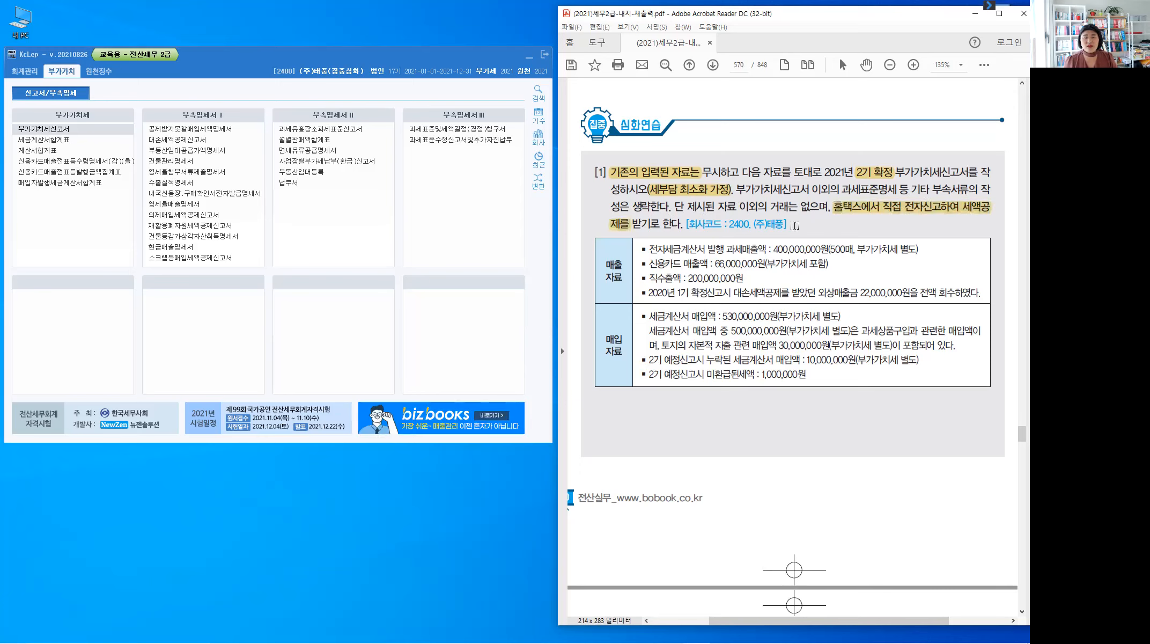
Handwrite a red "10.000공" note above the instructions, linked by a curved line to the highlighted electronic filing text
{"action": "key", "text": "ctrl"}
{"action": "key", "text": "alt"}
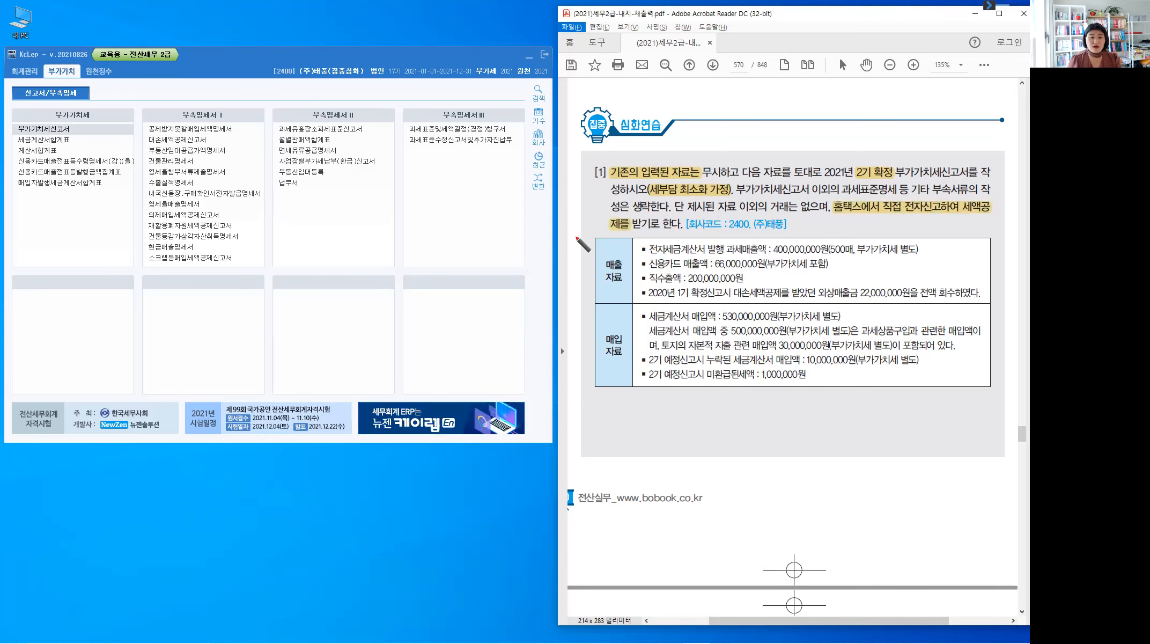
{"action": "mouse_move", "coordinate": [908, 200]}
{"action": "left_mouse_down"}
{"action": "mouse_move", "coordinate": [924, 143]}
{"action": "mouse_move", "coordinate": [965, 139]}
{"action": "left_mouse_up"}
{"action": "left_click", "coordinate": [948, 145]}
{"action": "left_click_drag", "start_coordinate": [972, 138], "coordinate": [990, 146]}
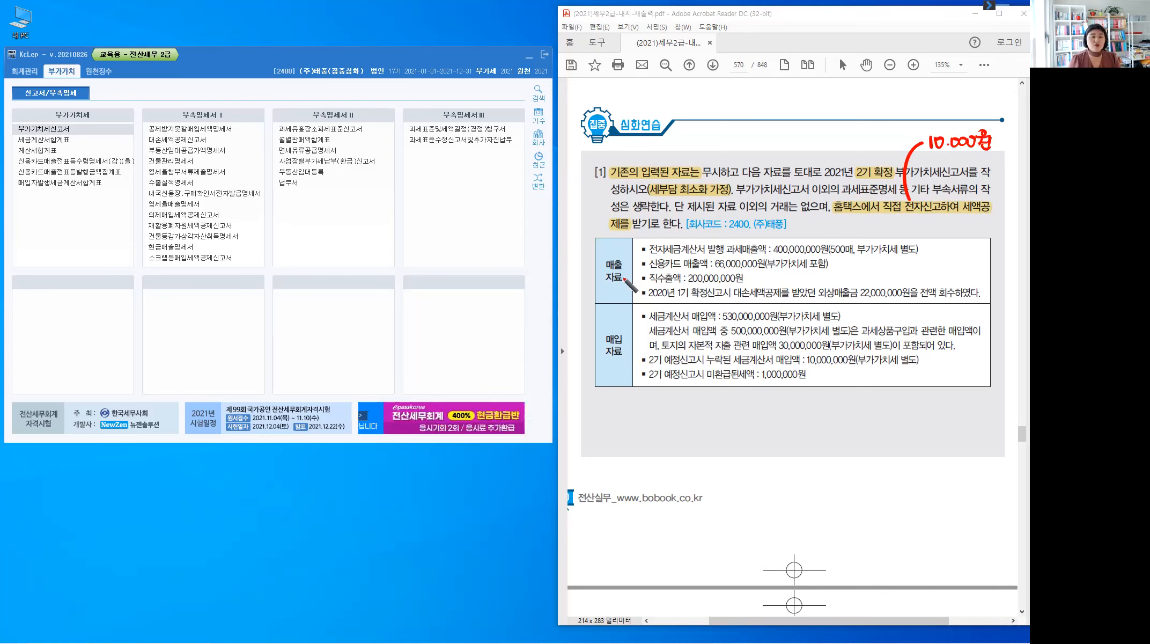
Open the 부가가치세신고서 in KcLep and load the return for October through December 2021
{"action": "left_click", "coordinate": [63, 139]}
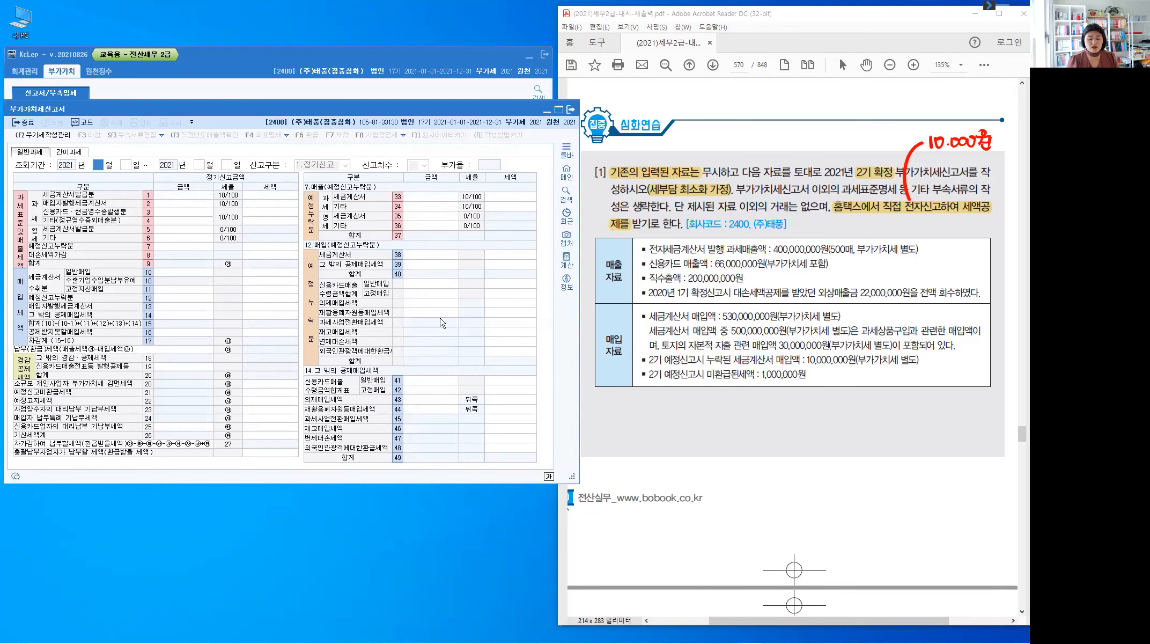
{"action": "type", "text": "10"}
{"action": "key", "text": "Return"}
{"action": "type", "text": "12"}
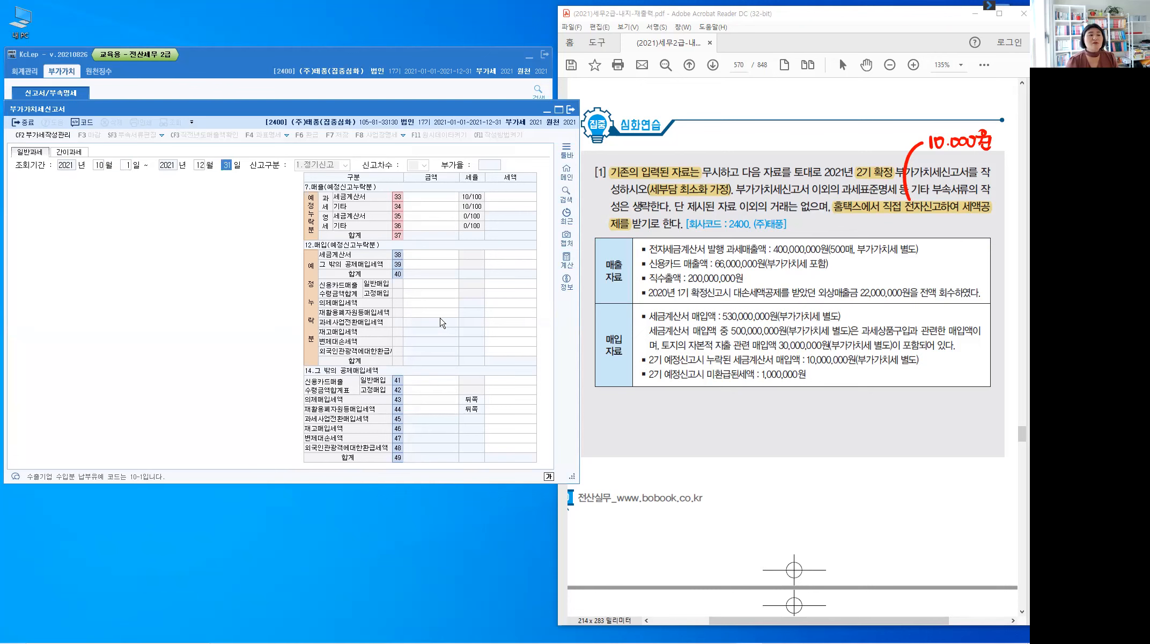
{"action": "key", "text": "Return"}
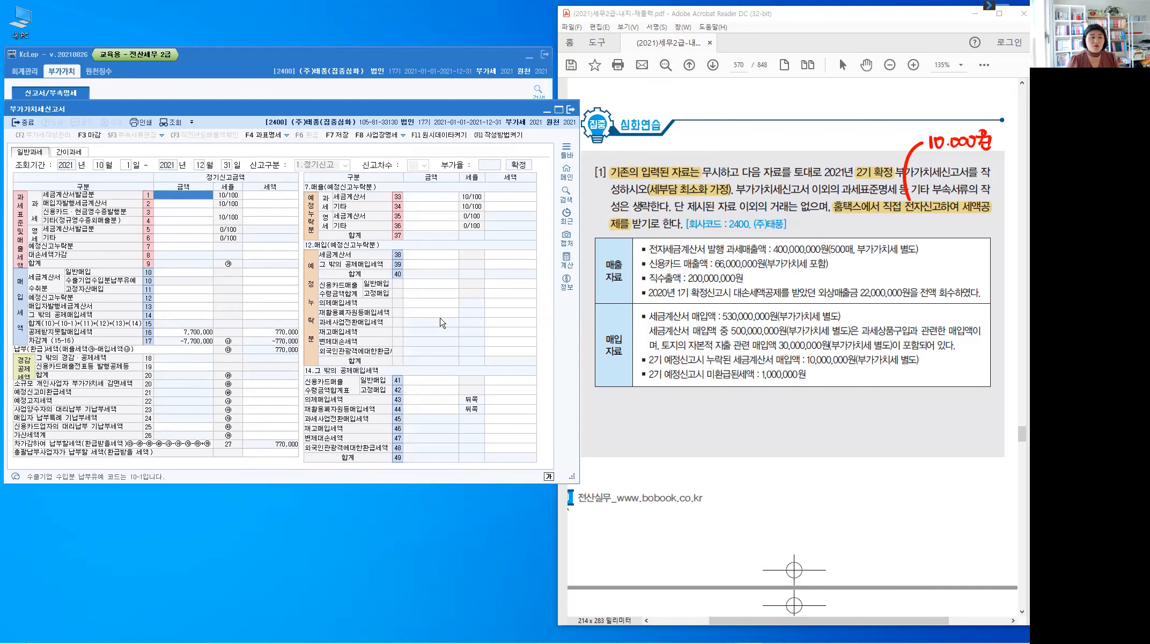
Clear the amount and tax of row 51 공통매입세액면세등사업분 in the details of 공제받지못할매입세액
{"action": "left_click", "coordinate": [181, 334]}
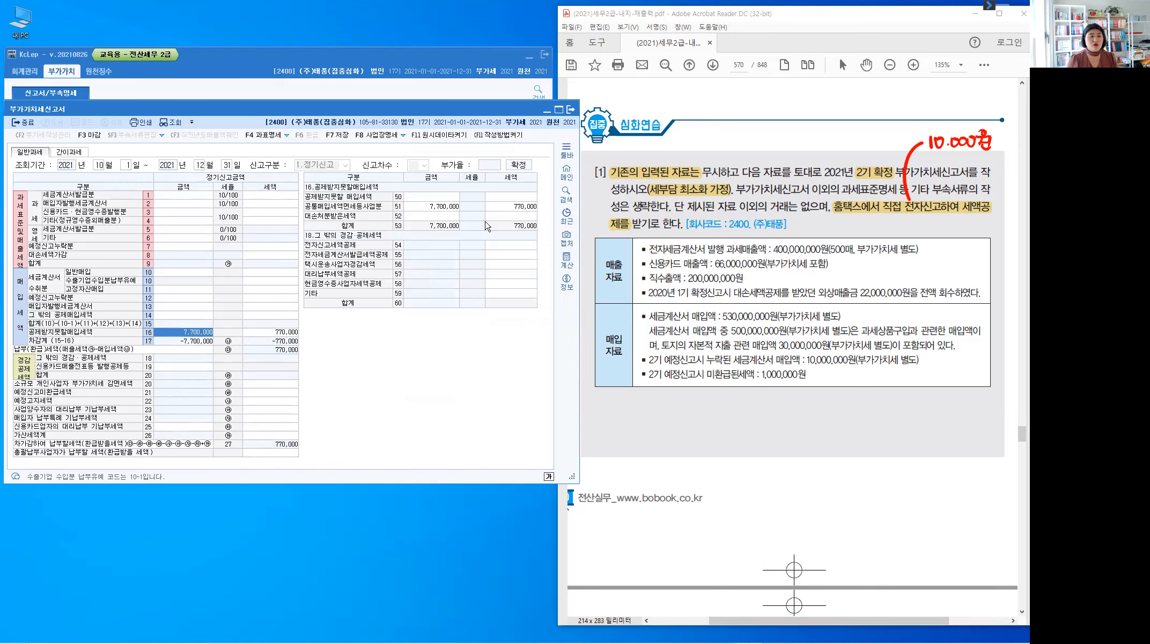
{"action": "left_click", "coordinate": [444, 207]}
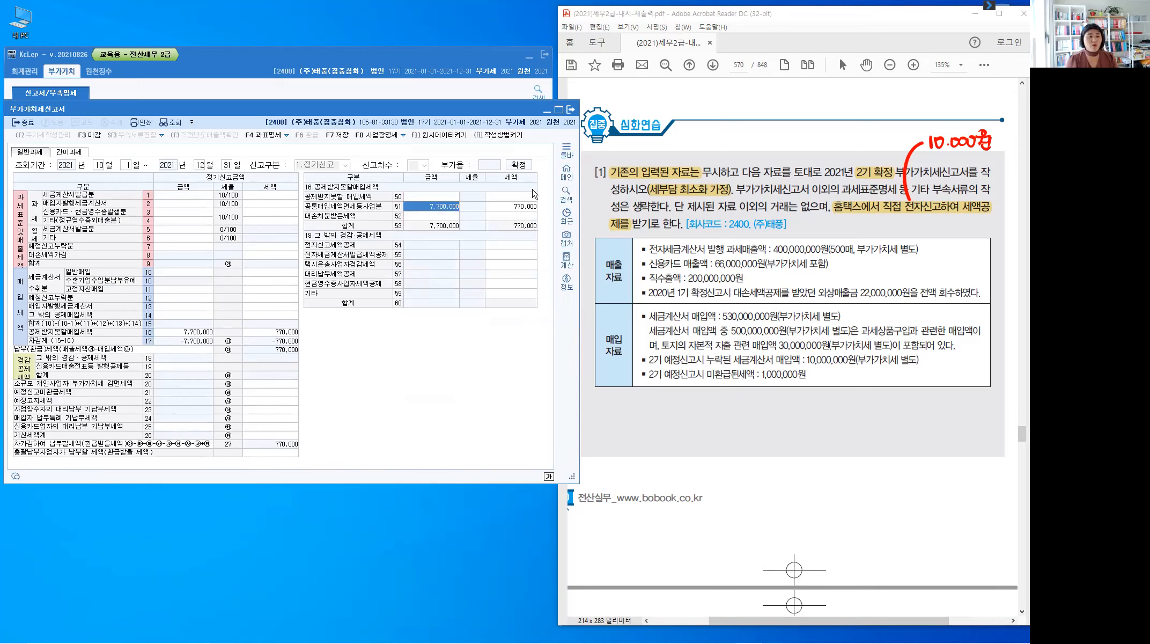
{"action": "key", "text": "BackSpace"}
{"action": "key", "text": "Return"}
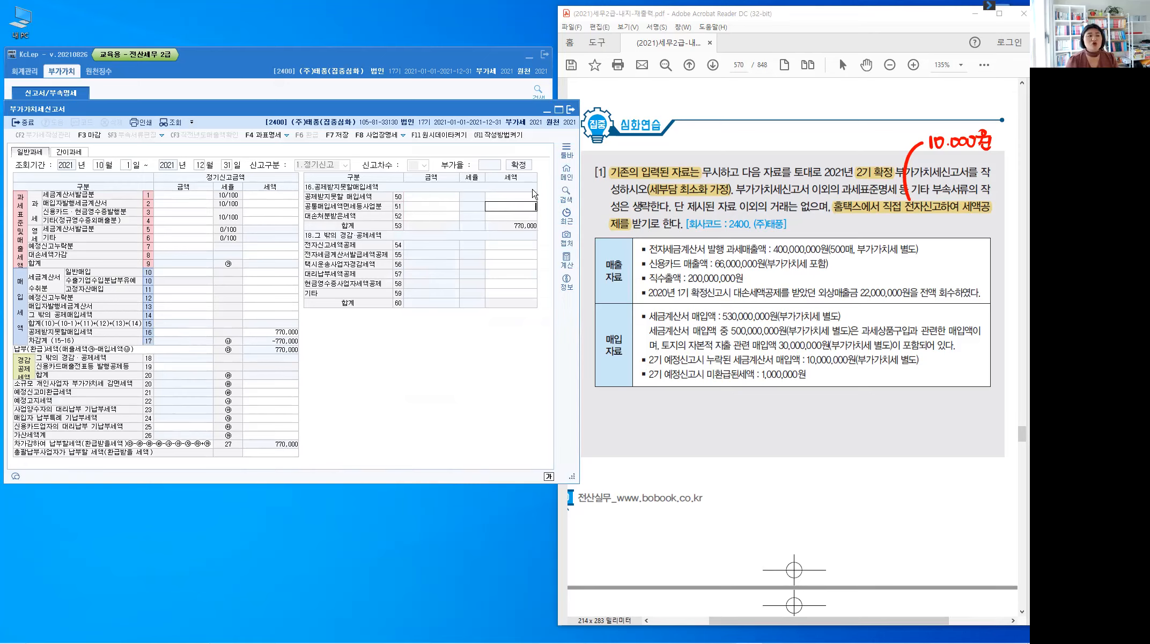
{"action": "key", "text": "Return"}
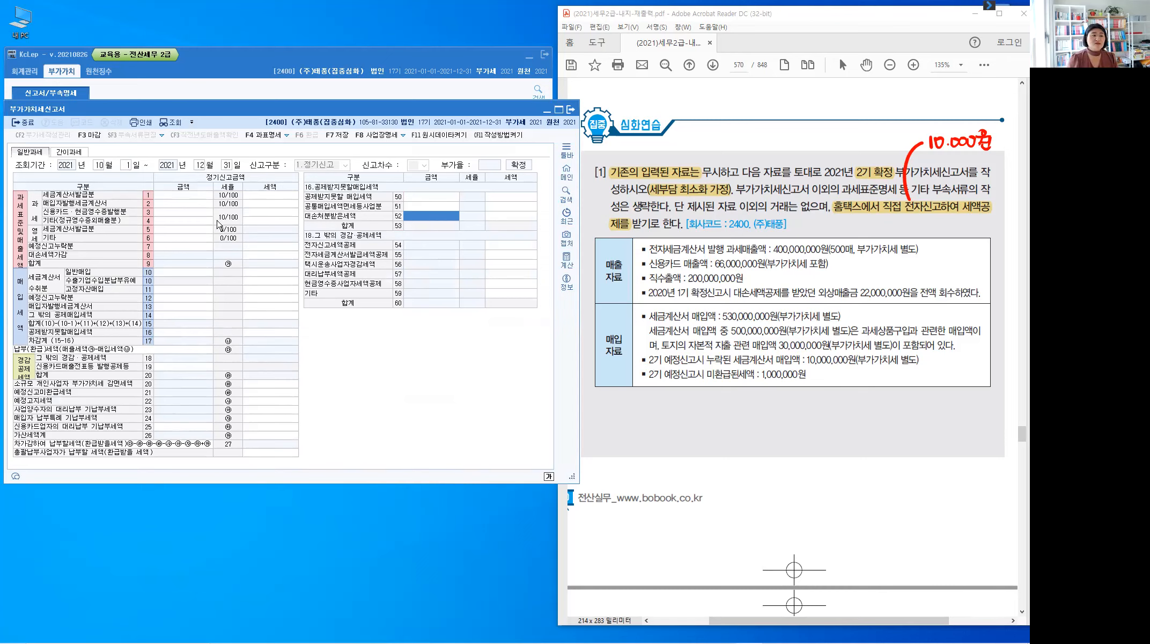
{"action": "left_click", "coordinate": [221, 264]}
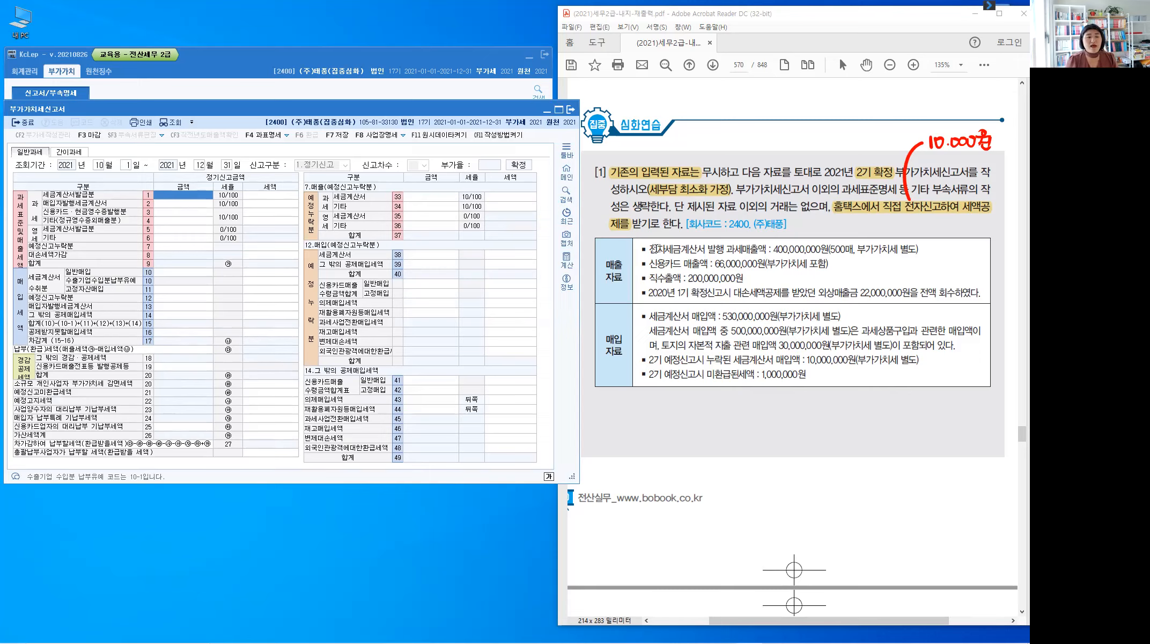
Highlight "전자세금계산서" and "별도" in the first sales item of the PDF and handwrite "1란" beside it
{"action": "left_click_drag", "start_coordinate": [649, 249], "coordinate": [703, 248]}
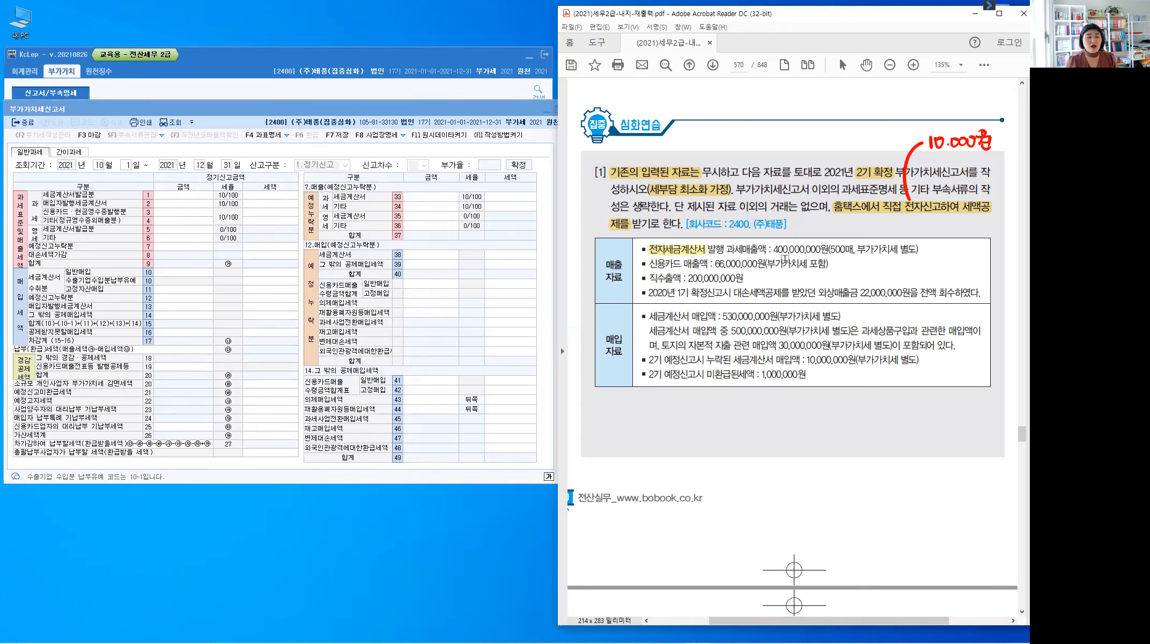
{"action": "key", "text": "alt"}
{"action": "left_click_drag", "start_coordinate": [923, 242], "coordinate": [936, 250]}
{"action": "left_click_drag", "start_coordinate": [936, 245], "coordinate": [940, 245]}
{"action": "mouse_move", "coordinate": [929, 250]}
{"action": "left_mouse_down"}
{"action": "mouse_move", "coordinate": [939, 254]}
{"action": "mouse_move", "coordinate": [918, 250]}
{"action": "left_mouse_up"}
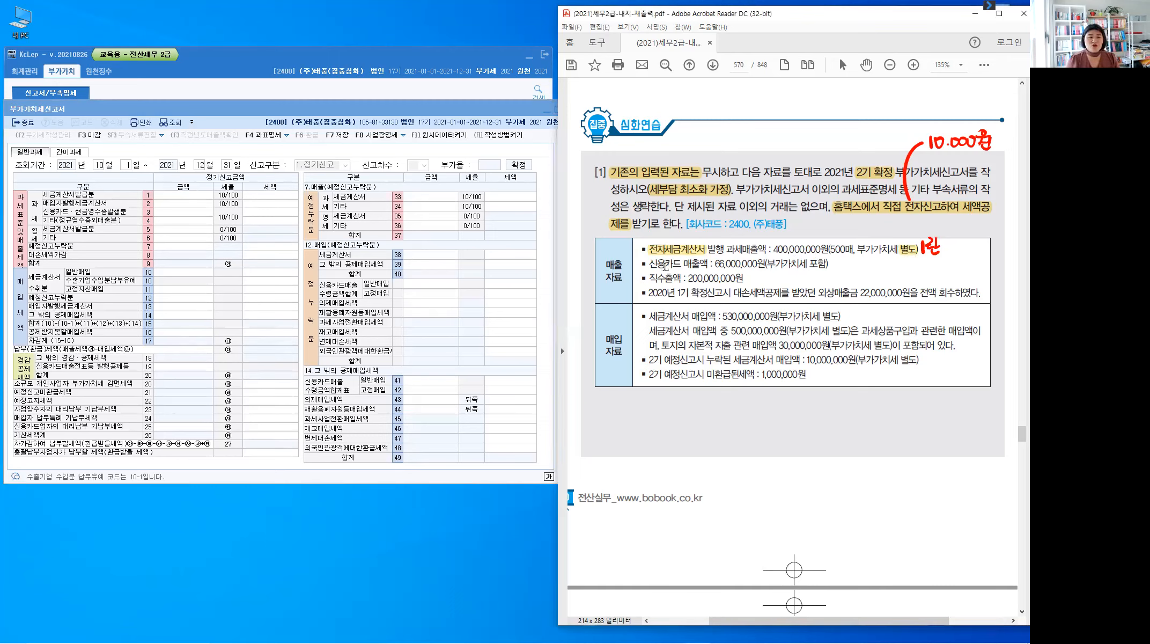
Highlight "신용카드" and "포함" in the card sales item and handwrite "3란 60.0.0 / 6.0.0" beside it
{"action": "left_click_drag", "start_coordinate": [649, 263], "coordinate": [683, 264]}
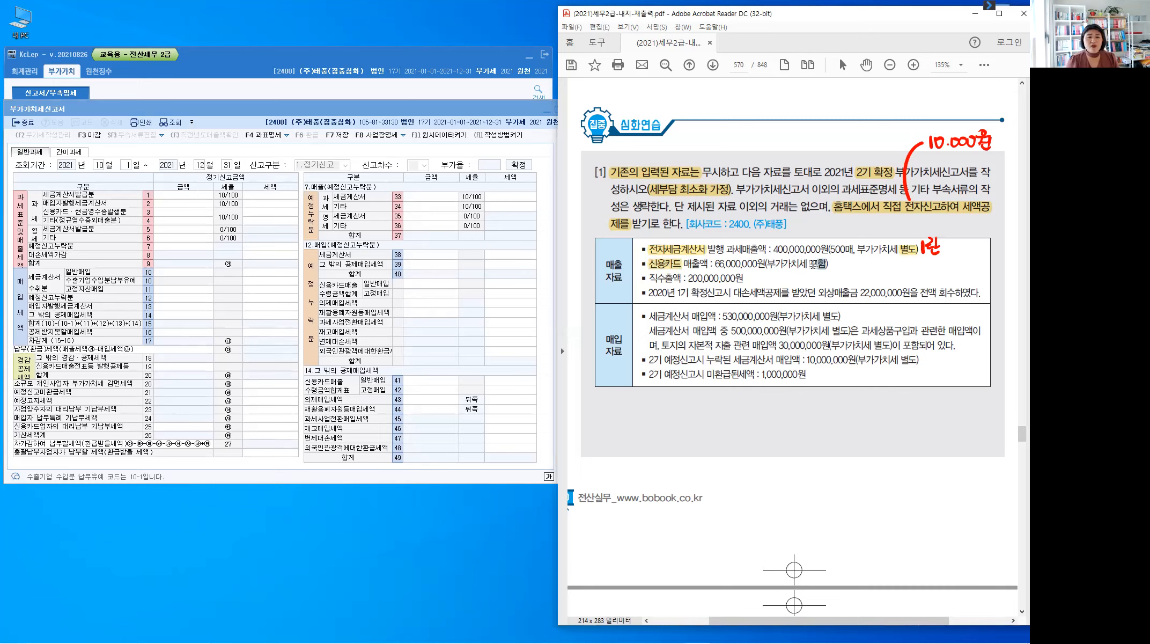
{"action": "left_click_drag", "start_coordinate": [810, 264], "coordinate": [827, 264]}
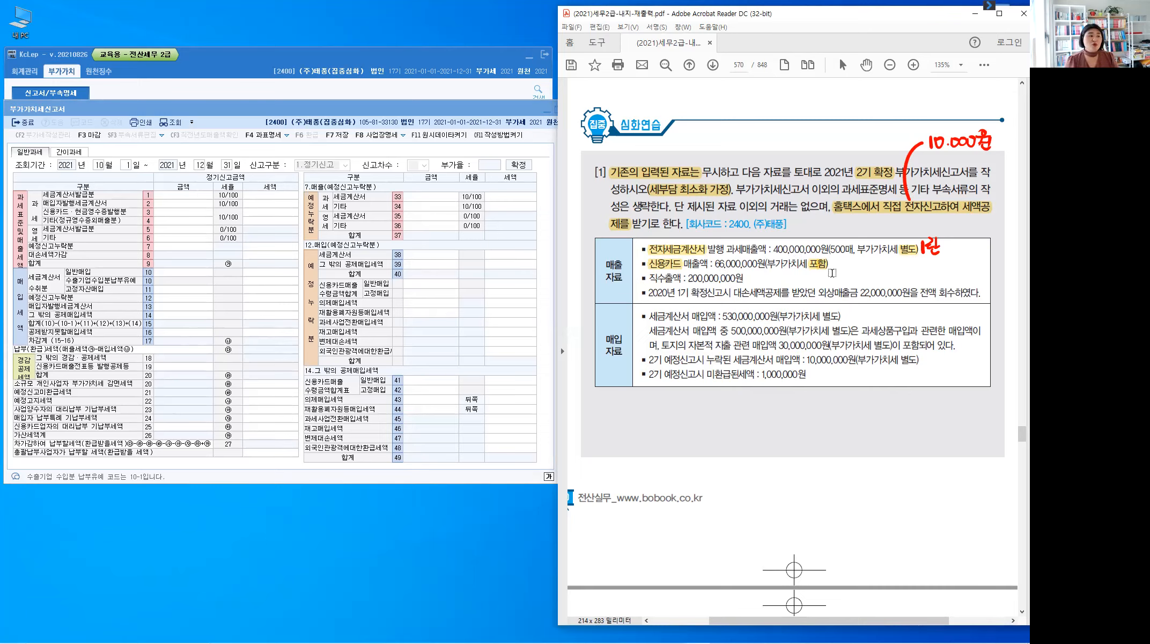
{"action": "key", "text": "alt+1"}
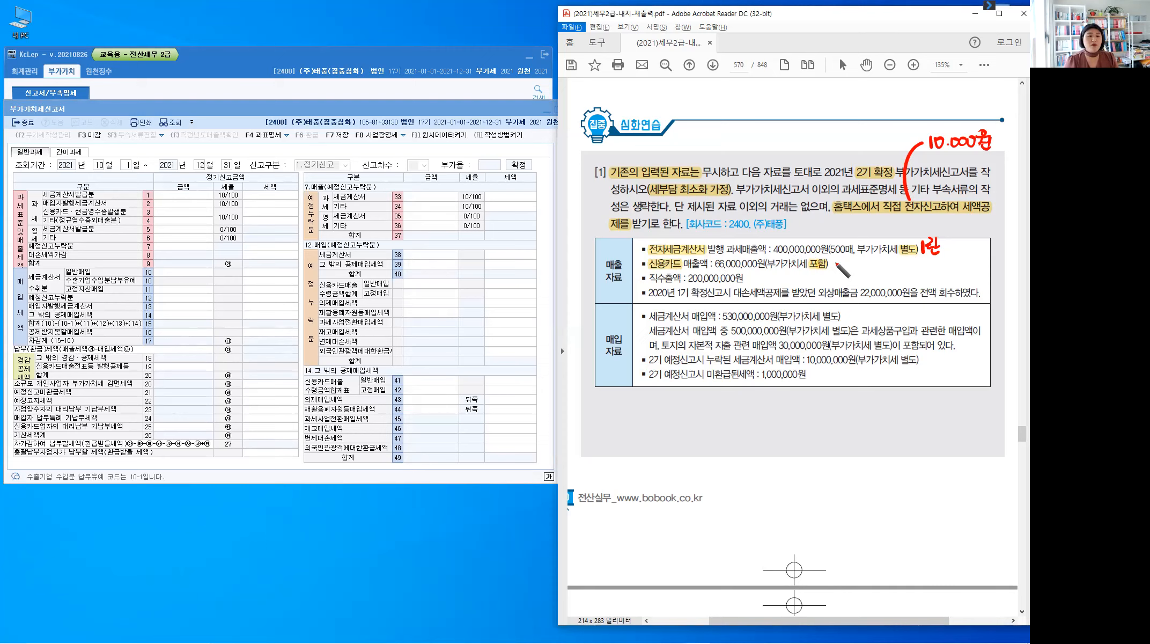
{"action": "left_click_drag", "start_coordinate": [832, 260], "coordinate": [845, 265]}
{"action": "left_click_drag", "start_coordinate": [848, 258], "coordinate": [851, 263]}
{"action": "left_click_drag", "start_coordinate": [841, 267], "coordinate": [928, 262]}
{"action": "left_click", "coordinate": [870, 266]}
{"action": "left_click", "coordinate": [883, 267]}
{"action": "left_click", "coordinate": [893, 267]}
{"action": "left_click", "coordinate": [910, 268]}
{"action": "left_click", "coordinate": [922, 268]}
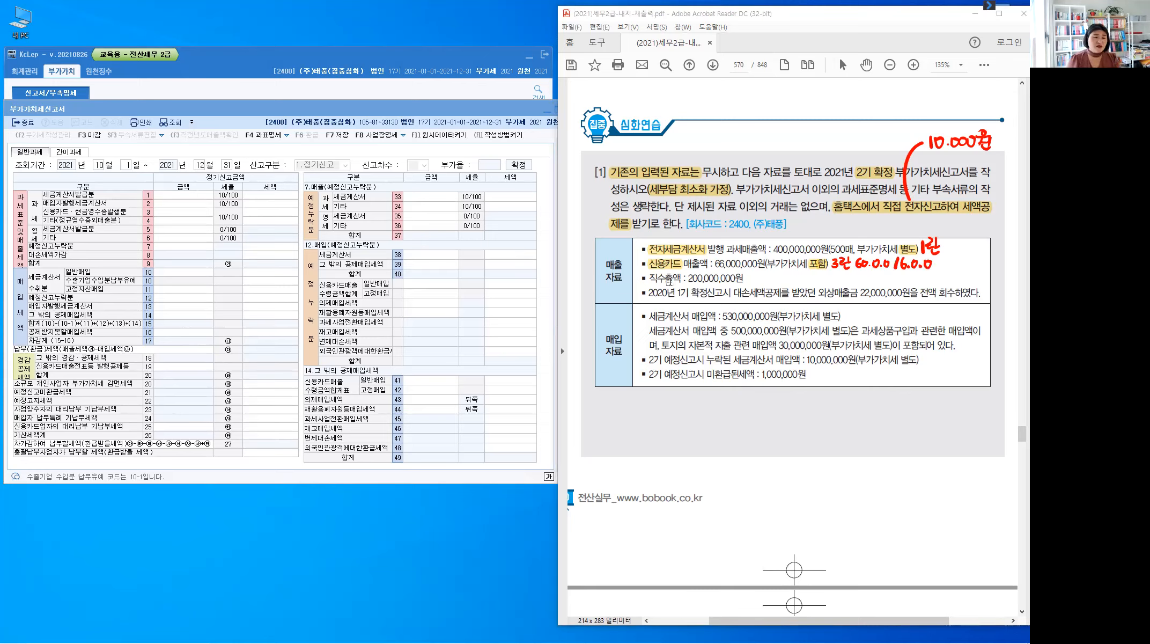
Highlight "수출액" in the direct export item and handwrite "6란" beside its amount
{"action": "left_click_drag", "start_coordinate": [658, 278], "coordinate": [682, 279]}
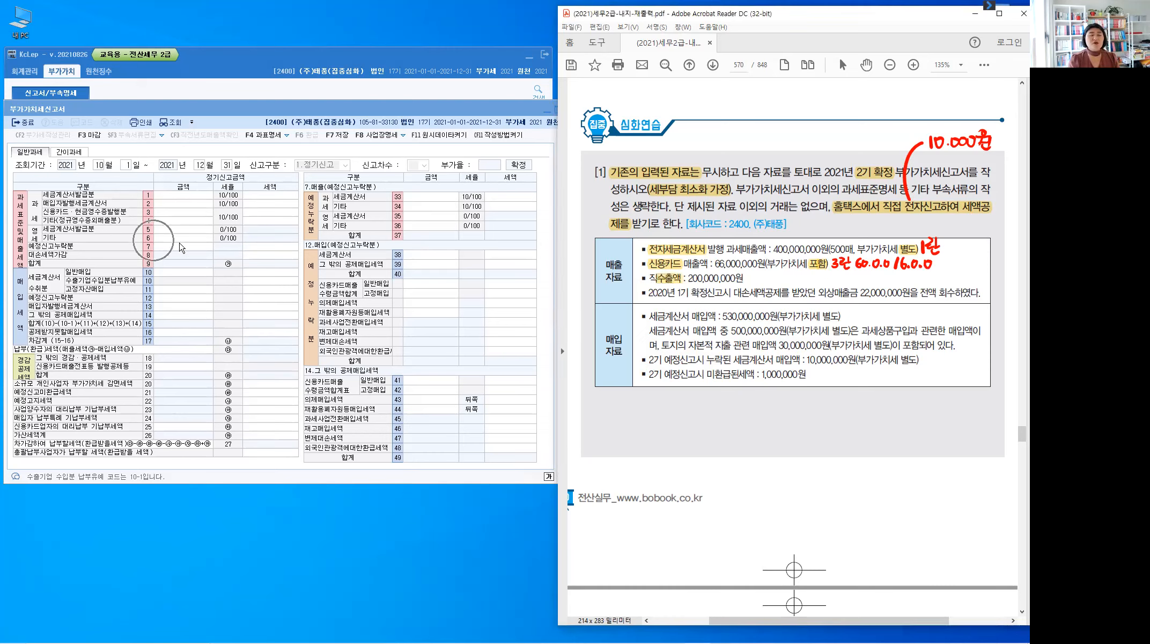
{"action": "key", "text": "alt"}
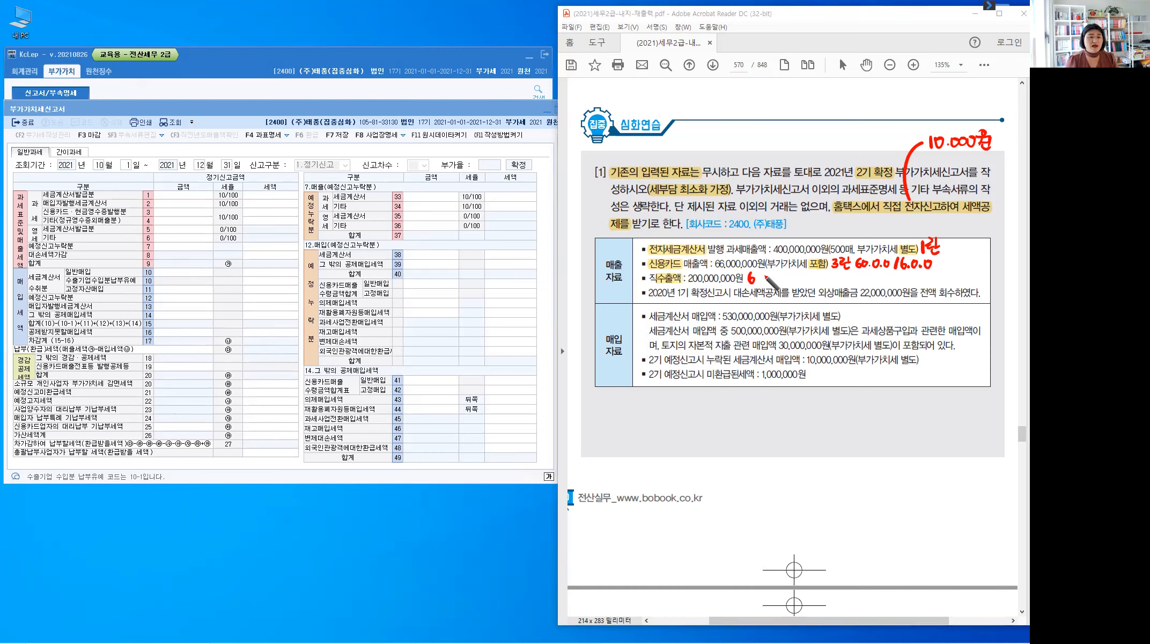
{"action": "left_click_drag", "start_coordinate": [751, 272], "coordinate": [768, 283]}
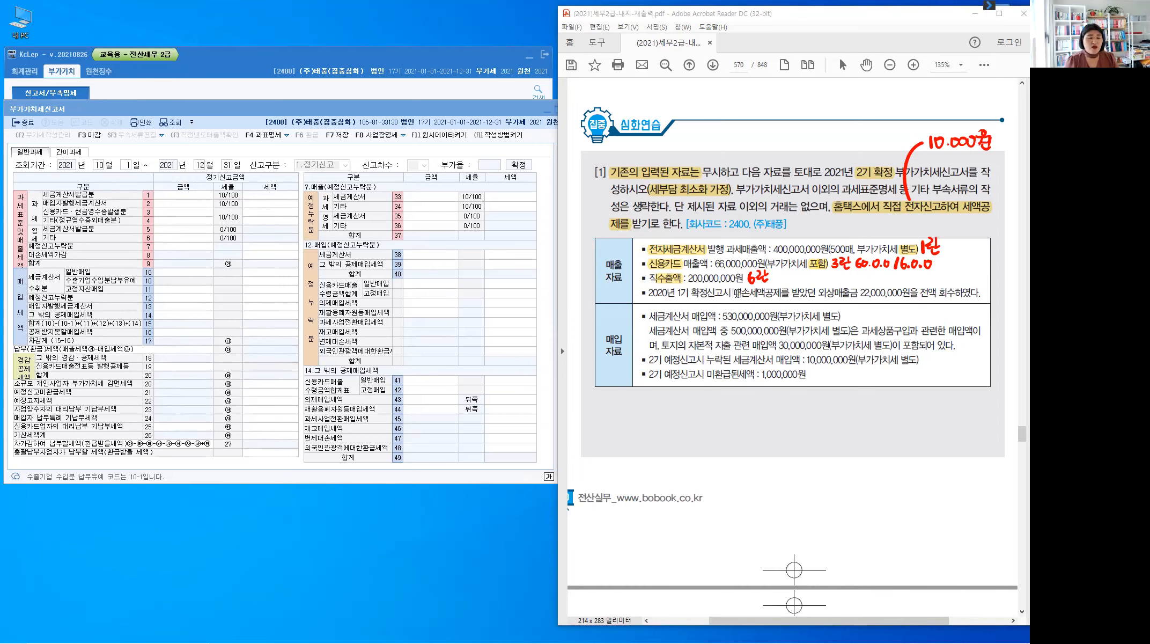
Highlight "대손세액공제" and "회수" in the recovered receivable item and handwrite "8란" at the end of the line
{"action": "left_click_drag", "start_coordinate": [734, 294], "coordinate": [782, 293]}
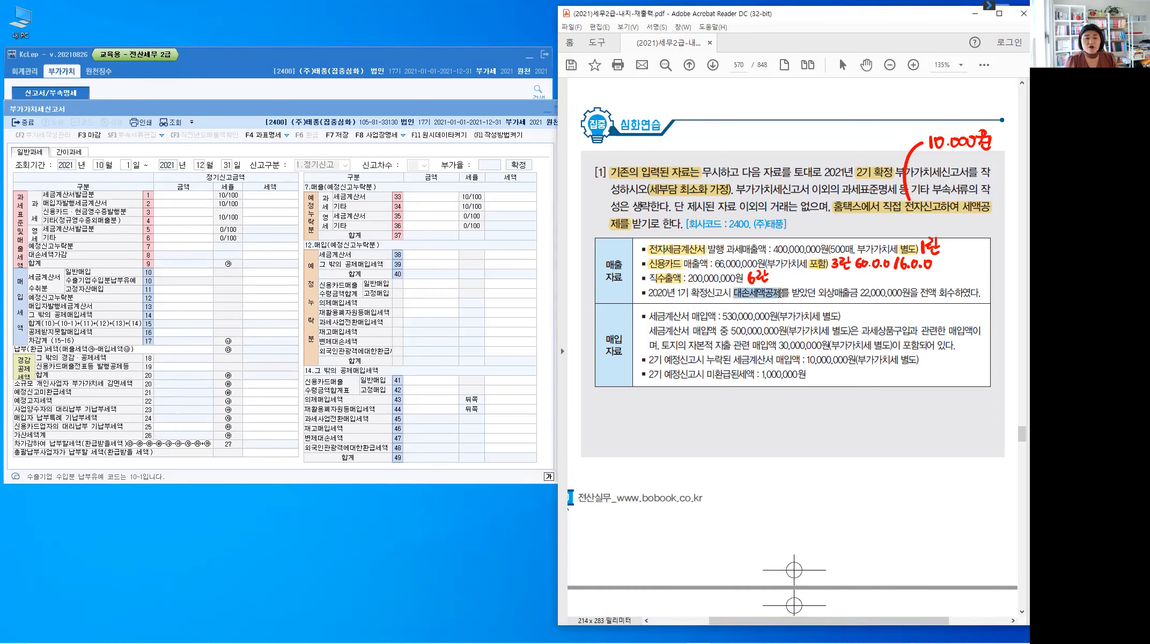
{"action": "left_click", "coordinate": [937, 297]}
{"action": "left_click_drag", "start_coordinate": [939, 293], "coordinate": [955, 293]}
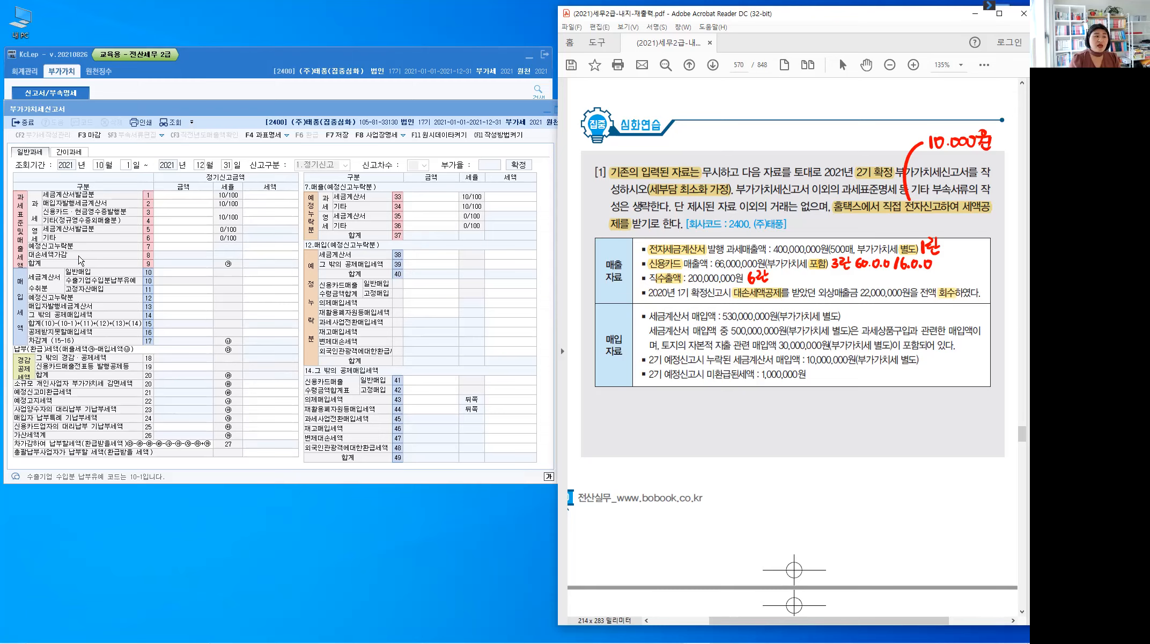
{"action": "key", "text": "ctrl"}
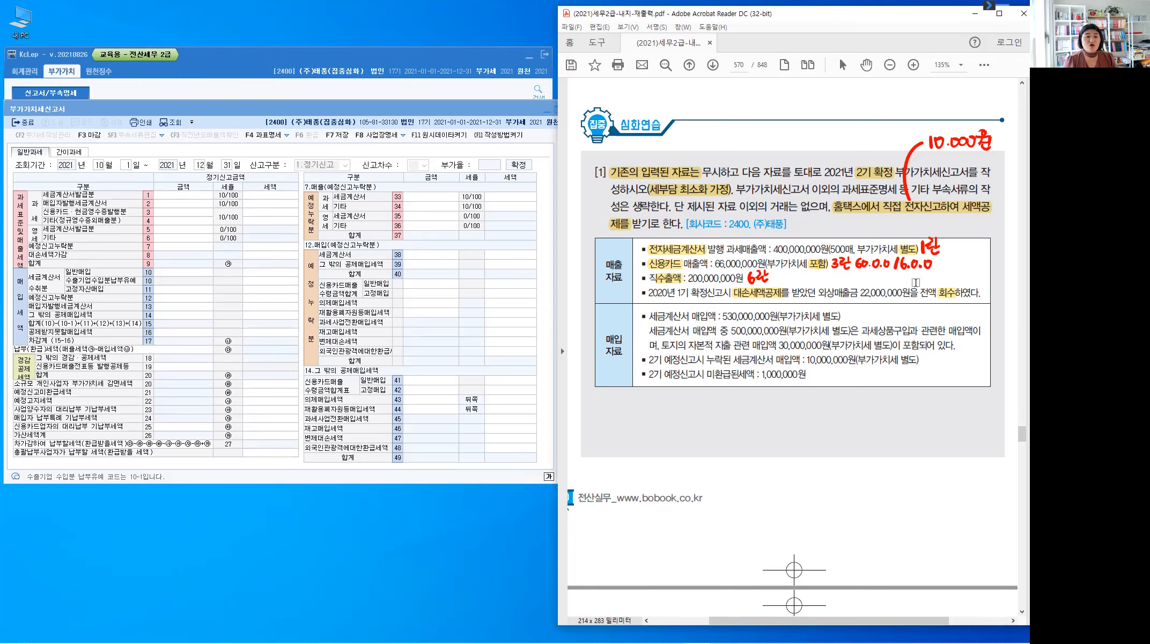
{"action": "key", "text": "alt+1"}
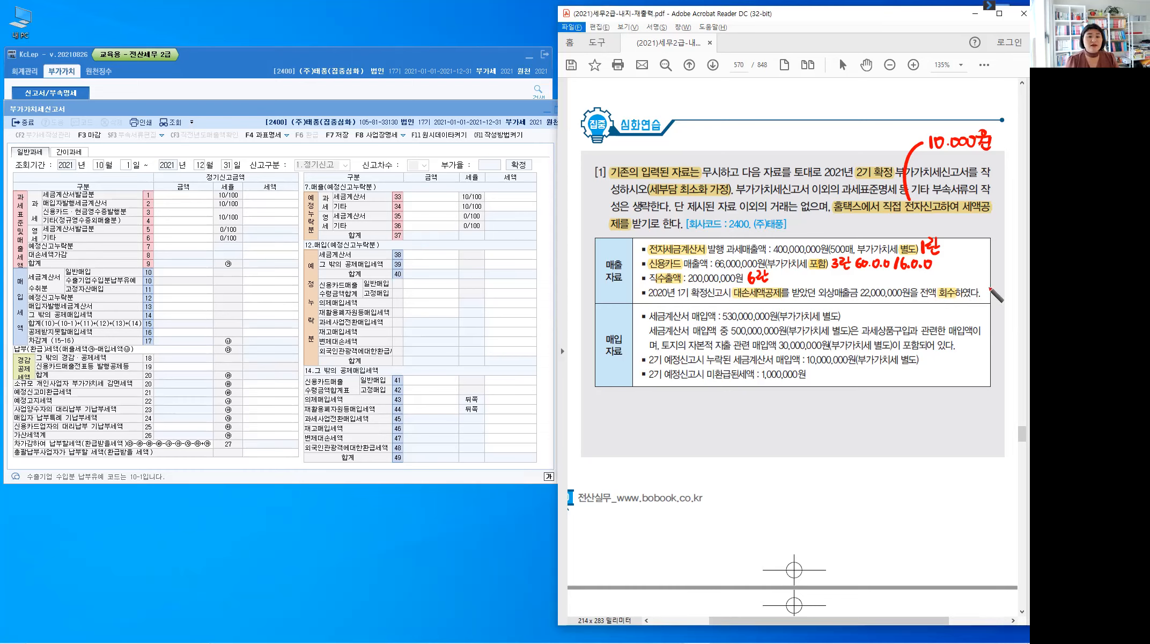
{"action": "mouse_move", "coordinate": [985, 288]}
{"action": "left_mouse_down"}
{"action": "mouse_move", "coordinate": [1000, 299]}
{"action": "mouse_move", "coordinate": [991, 286]}
{"action": "left_mouse_up"}
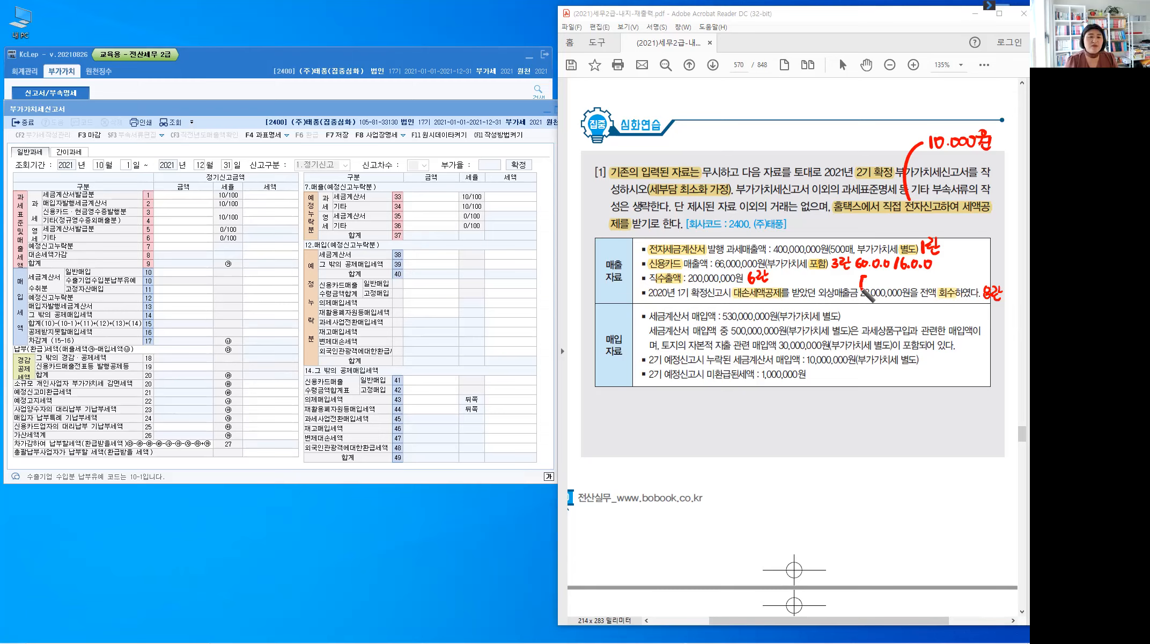
Handwrite the bad-debt tax calculation "×10/110=2,000,000 (양수)" above the 22,000,000원 receivable, with an arrow from the amount
{"action": "mouse_move", "coordinate": [864, 276]}
{"action": "left_mouse_down"}
{"action": "mouse_move", "coordinate": [859, 285]}
{"action": "mouse_move", "coordinate": [879, 284]}
{"action": "left_mouse_up"}
{"action": "left_click_drag", "start_coordinate": [883, 276], "coordinate": [889, 277]}
{"action": "mouse_move", "coordinate": [895, 275]}
{"action": "left_mouse_down"}
{"action": "mouse_move", "coordinate": [899, 285]}
{"action": "mouse_move", "coordinate": [924, 278]}
{"action": "left_mouse_up"}
{"action": "left_click", "coordinate": [910, 277]}
{"action": "left_click_drag", "start_coordinate": [918, 282], "coordinate": [955, 277]}
{"action": "left_click", "coordinate": [950, 279]}
{"action": "left_click_drag", "start_coordinate": [960, 276], "coordinate": [960, 277]}
{"action": "left_click_drag", "start_coordinate": [965, 276], "coordinate": [967, 277]}
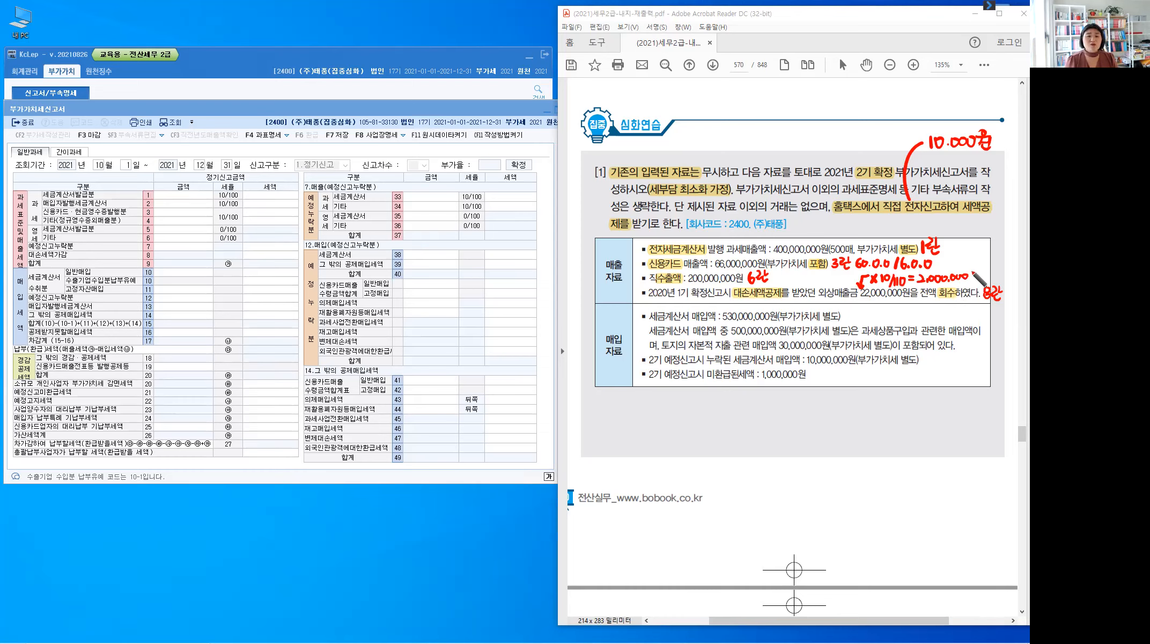
{"action": "left_click_drag", "start_coordinate": [974, 271], "coordinate": [997, 274]}
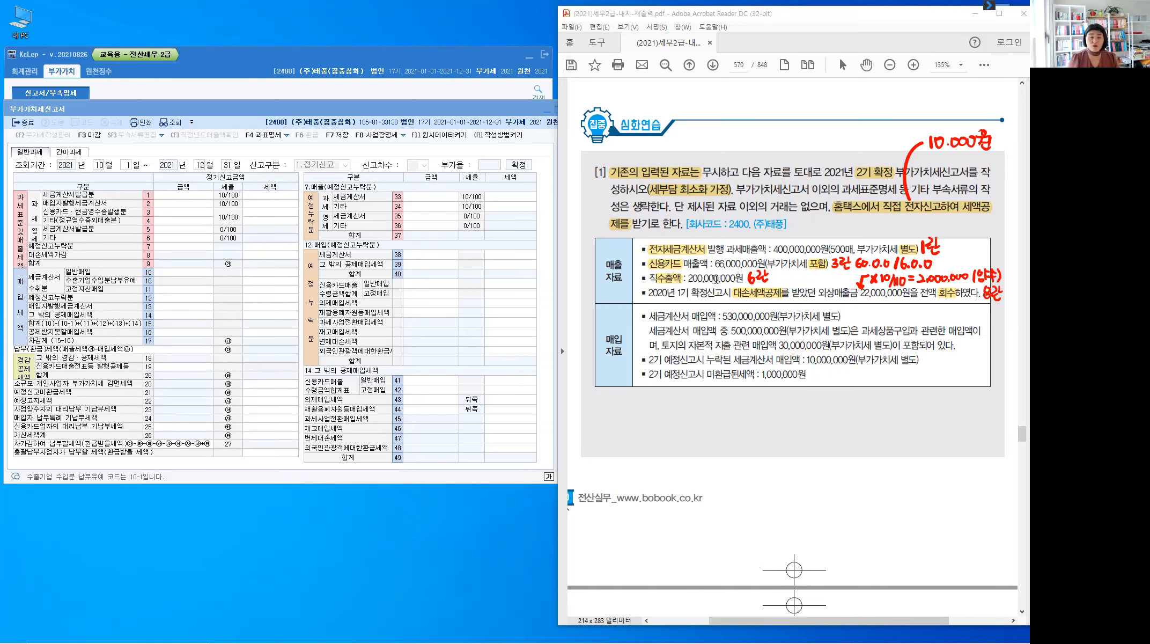
Enter 400,000,000 as the amount of row 1 세금계산서발급분 in the VAT return
{"action": "left_click", "coordinate": [192, 198]}
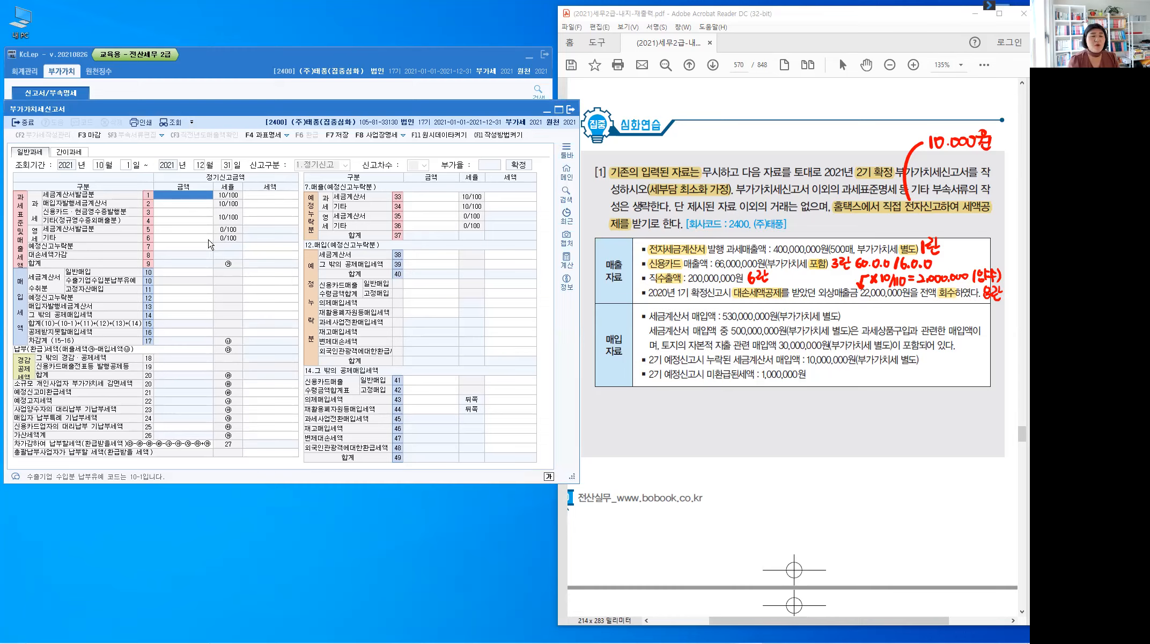
{"action": "left_click", "coordinate": [208, 193]}
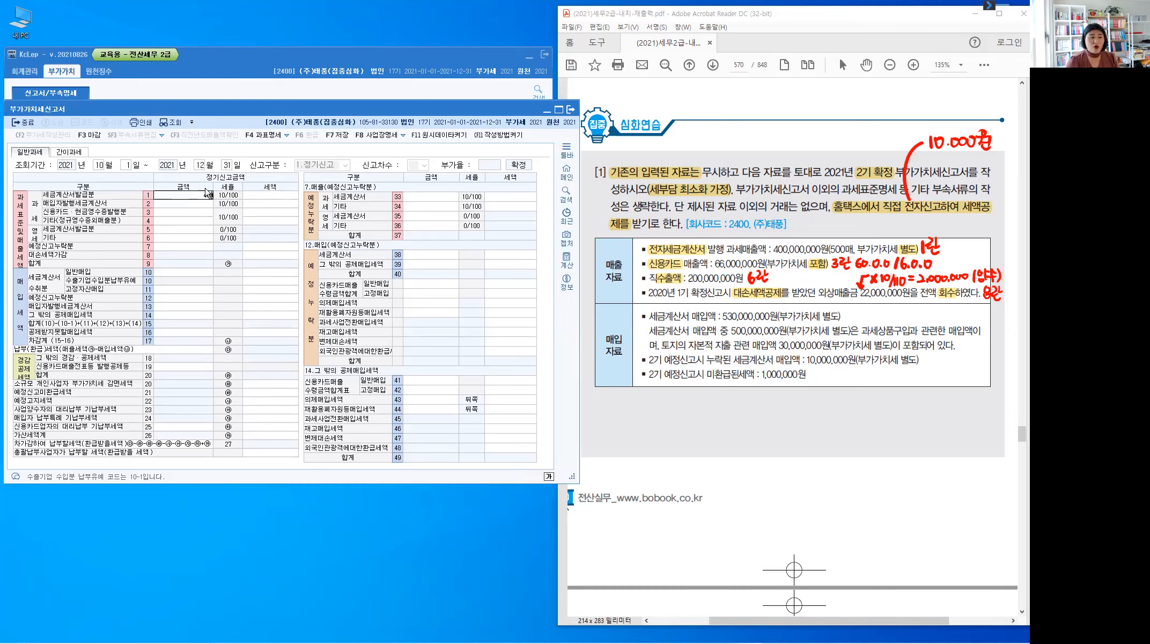
{"action": "type", "text": "400,000,000"}
{"action": "key", "text": "Return"}
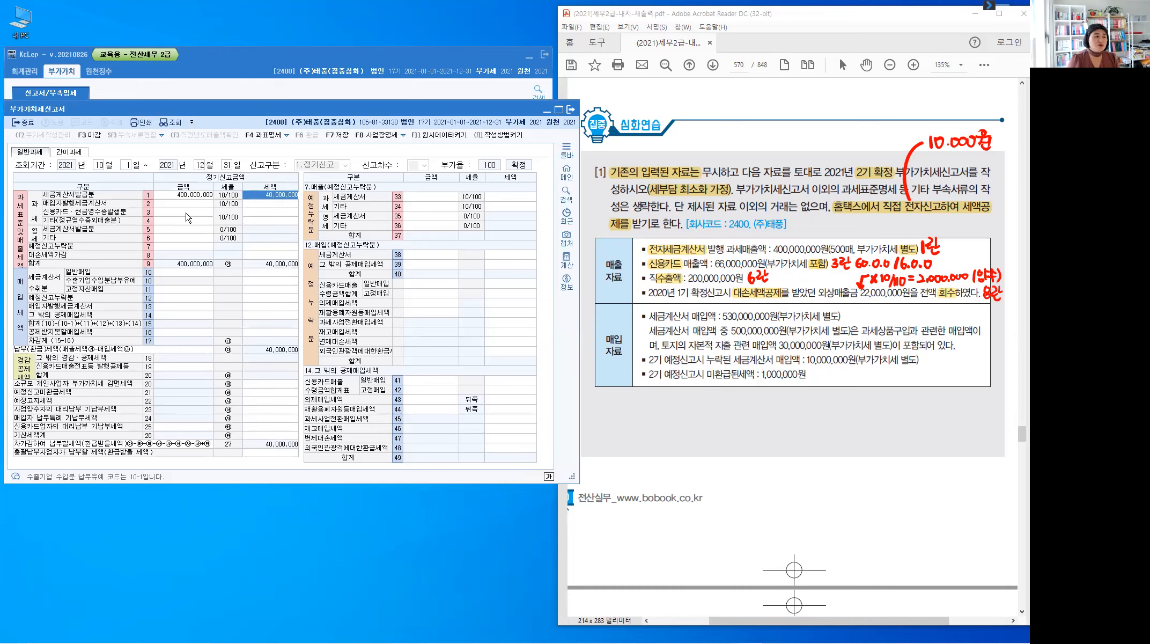
Enter 60,000,000 as the amount of row 3 신용카드·현금영수증발행분
{"action": "key", "text": "Return"}
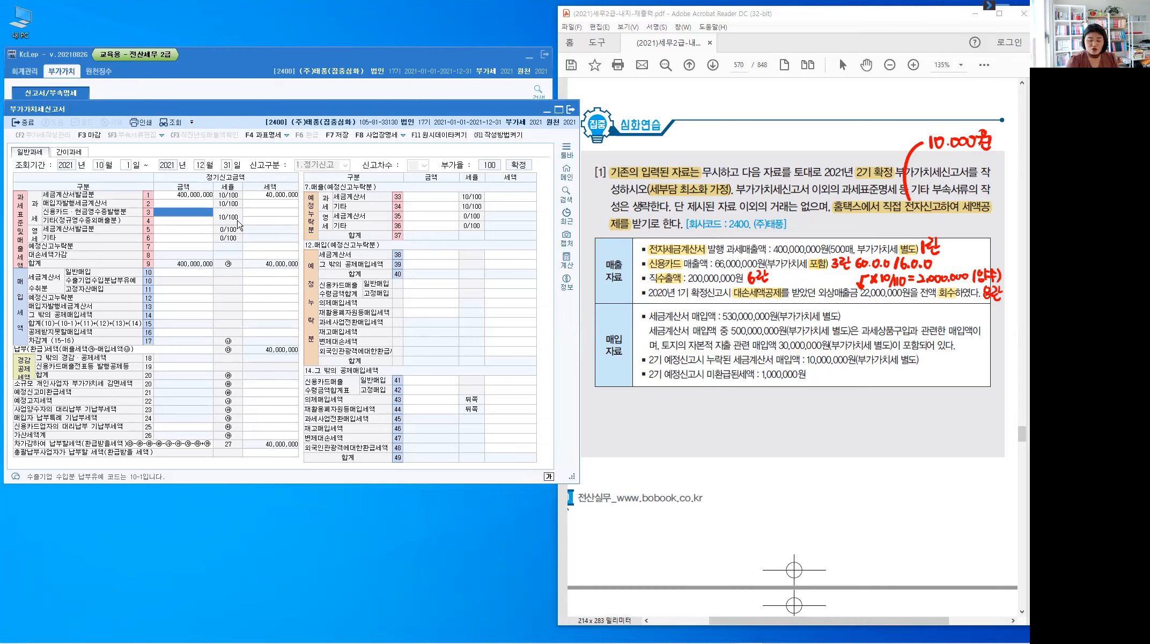
{"action": "type", "text": "60,000,000"}
{"action": "key", "text": "Return"}
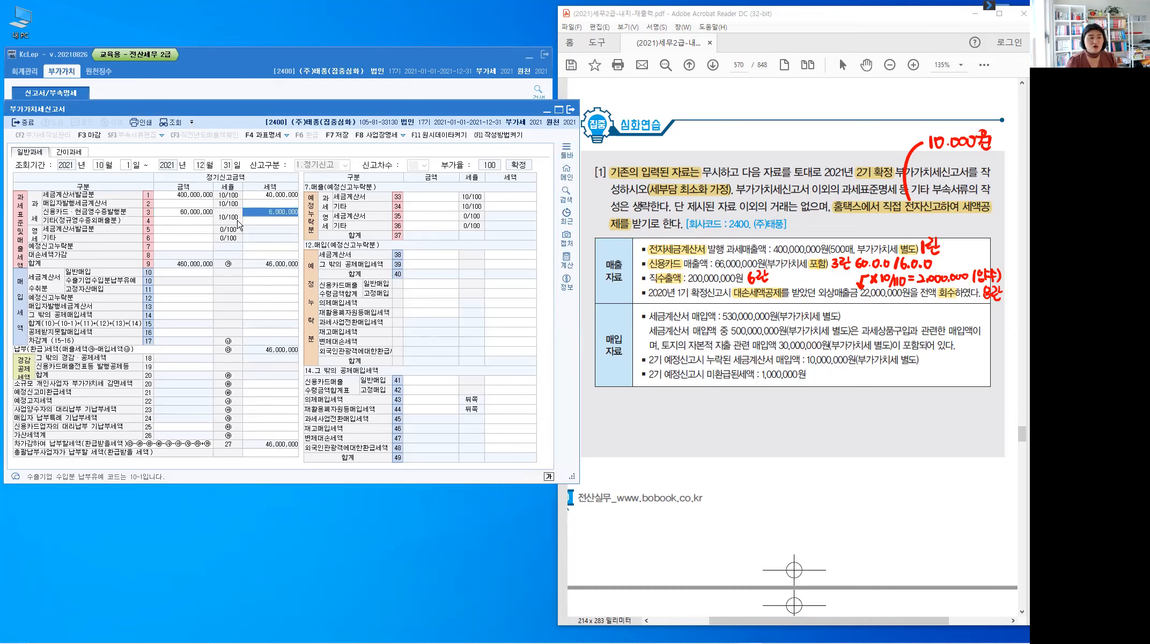
Handwrite "19란" above the credit card sales item, with an arrow leading up from the 66,000,000원 amount
{"action": "key", "text": "Return"}
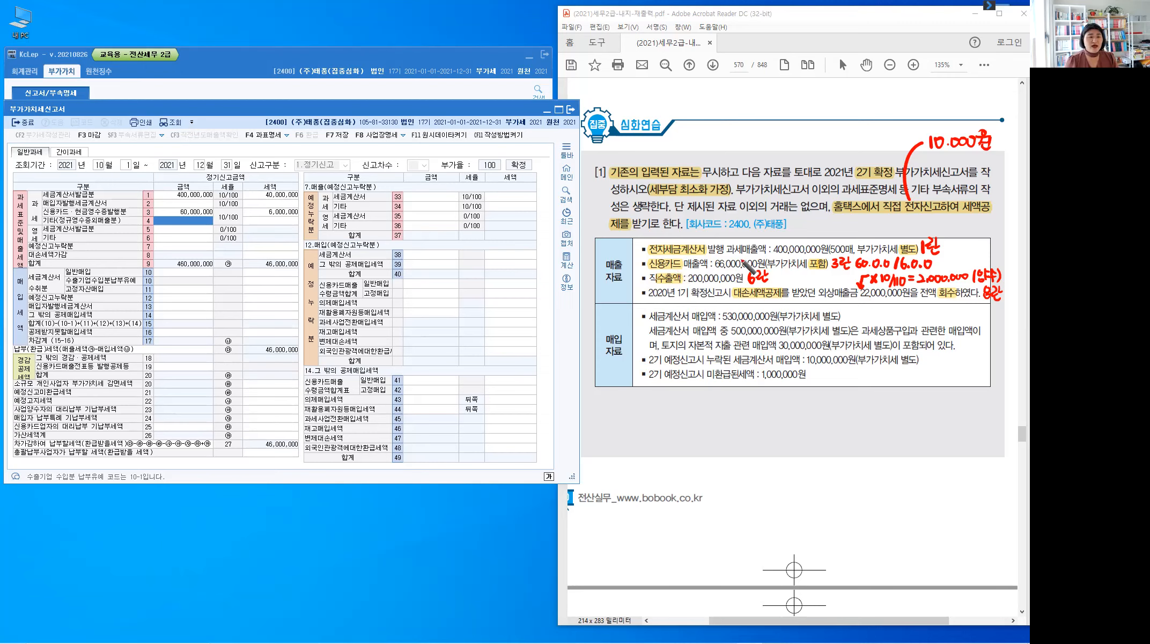
{"action": "mouse_move", "coordinate": [744, 250]}
{"action": "left_mouse_down"}
{"action": "mouse_move", "coordinate": [760, 228]}
{"action": "mouse_move", "coordinate": [771, 236]}
{"action": "left_mouse_up"}
{"action": "left_click_drag", "start_coordinate": [780, 222], "coordinate": [793, 235]}
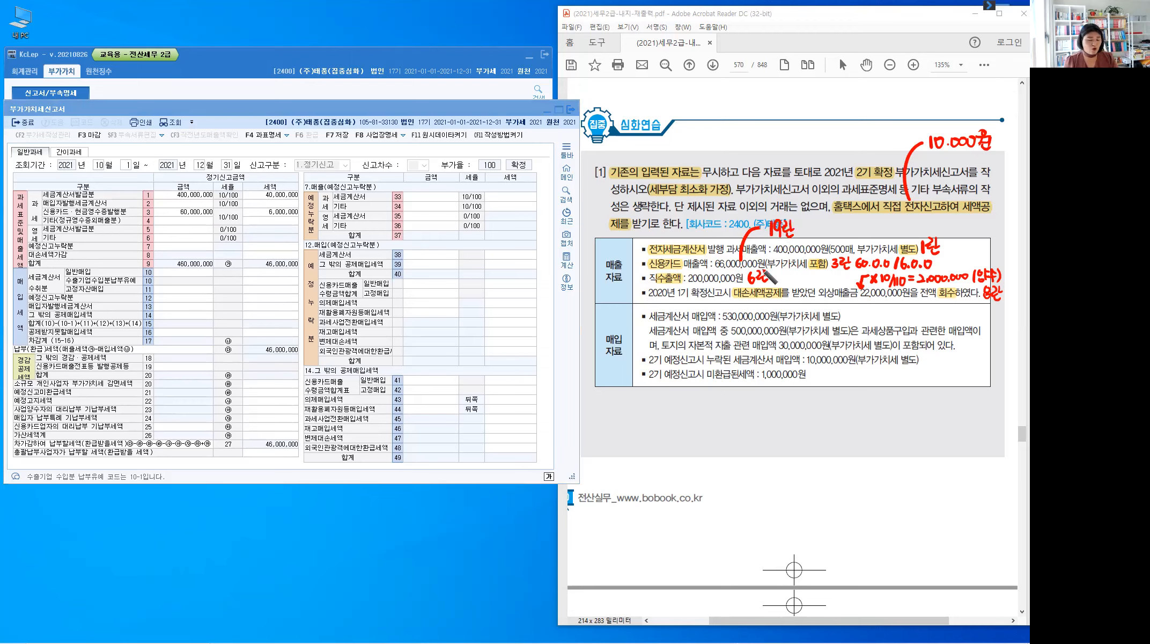
Enter 66,000,000 as the amount of row 19 신용카드매출전표등 발행공제등 in the VAT return
{"action": "left_click", "coordinate": [202, 369]}
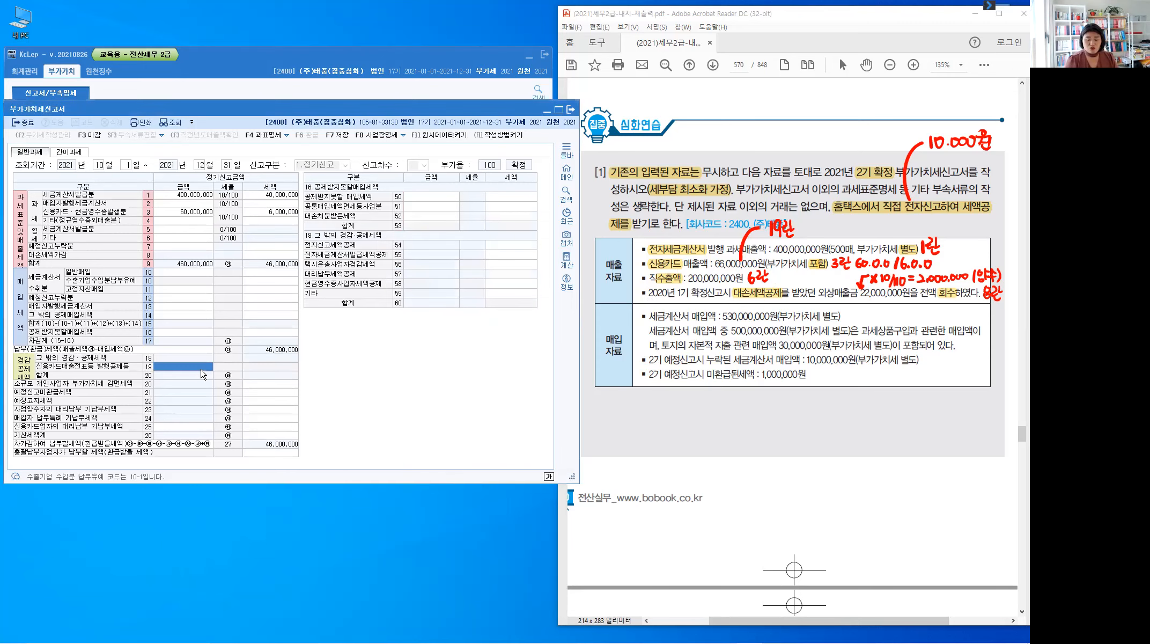
{"action": "type", "text": "66000000"}
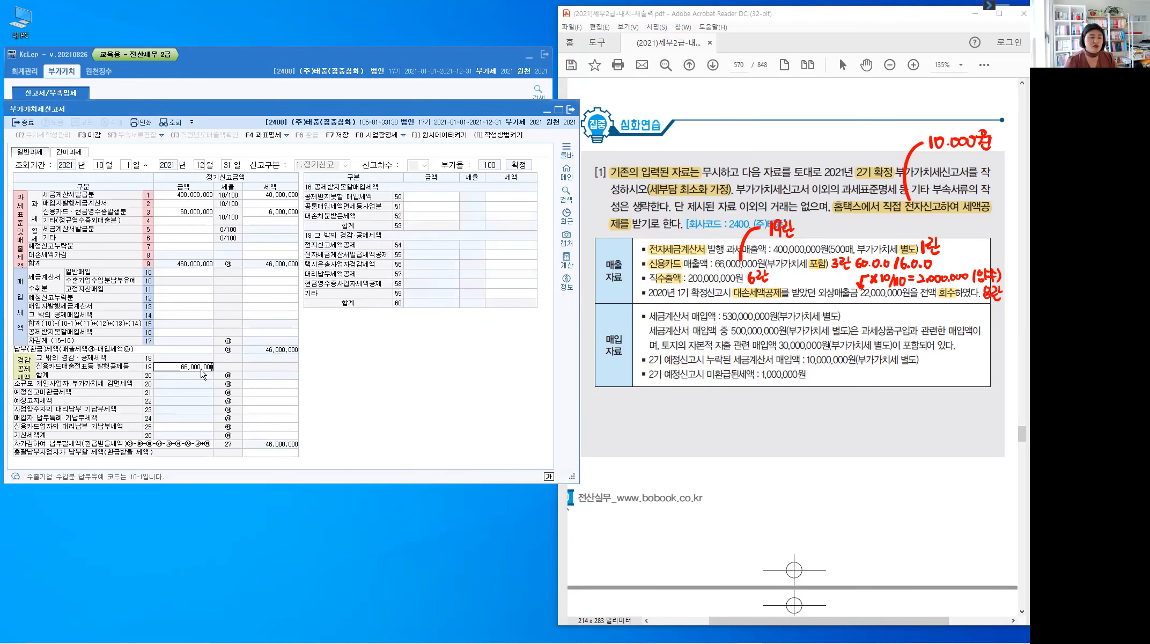
{"action": "key", "text": "Return"}
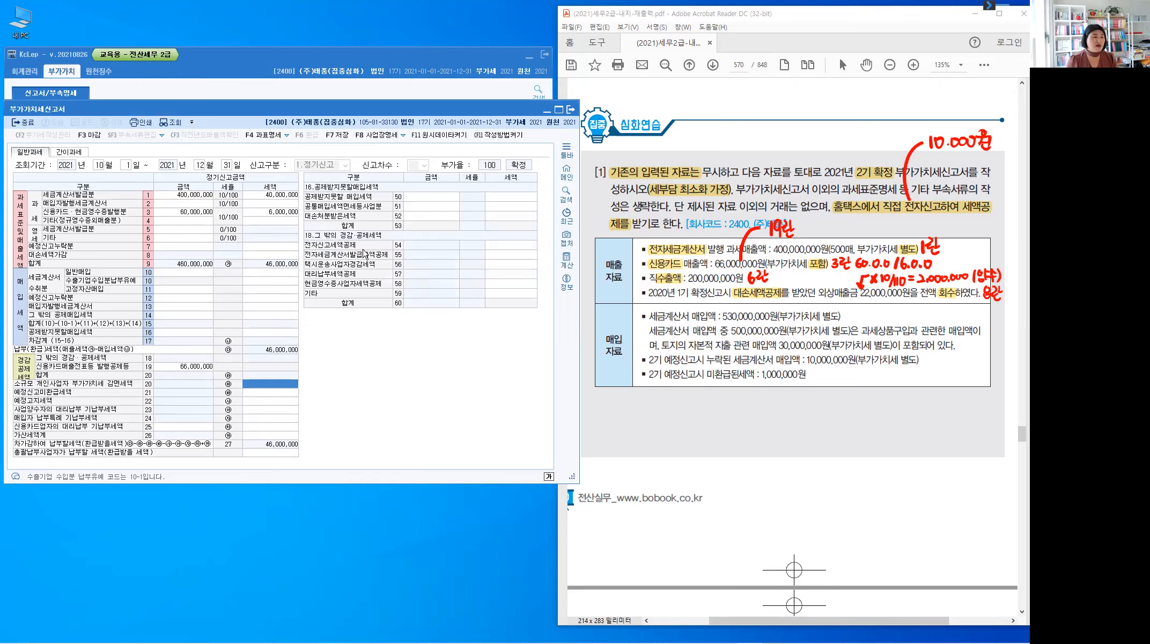
Enter 200,000,000 as the amount of zero-rated row 6 기타
{"action": "left_click", "coordinate": [190, 238]}
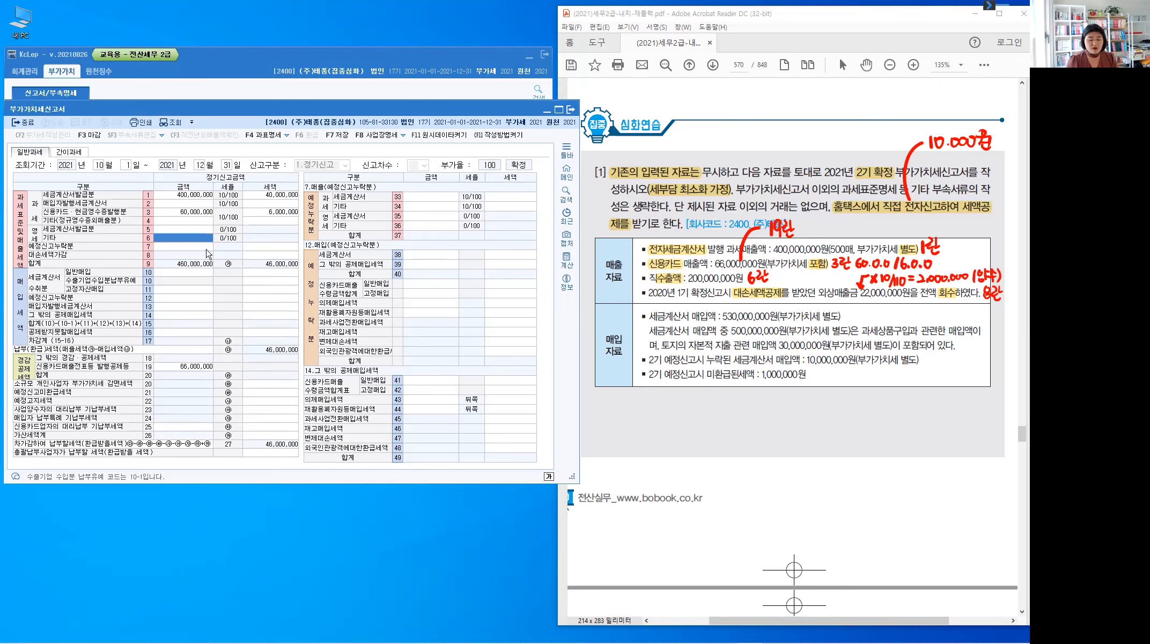
{"action": "type", "text": "200,000,000"}
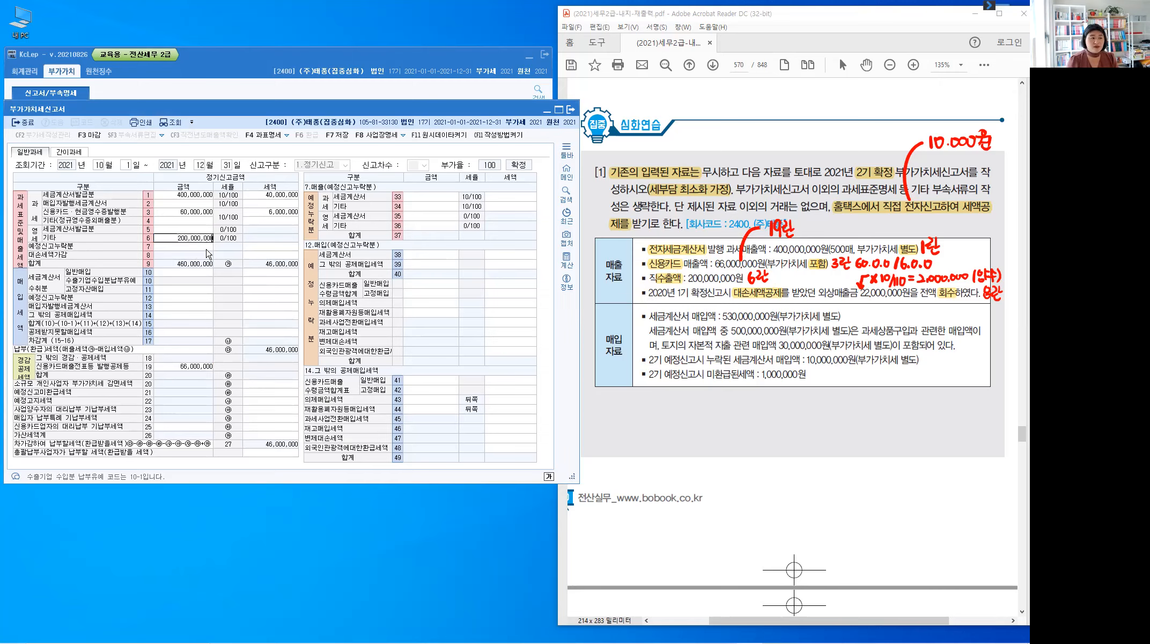
{"action": "key", "text": "Return"}
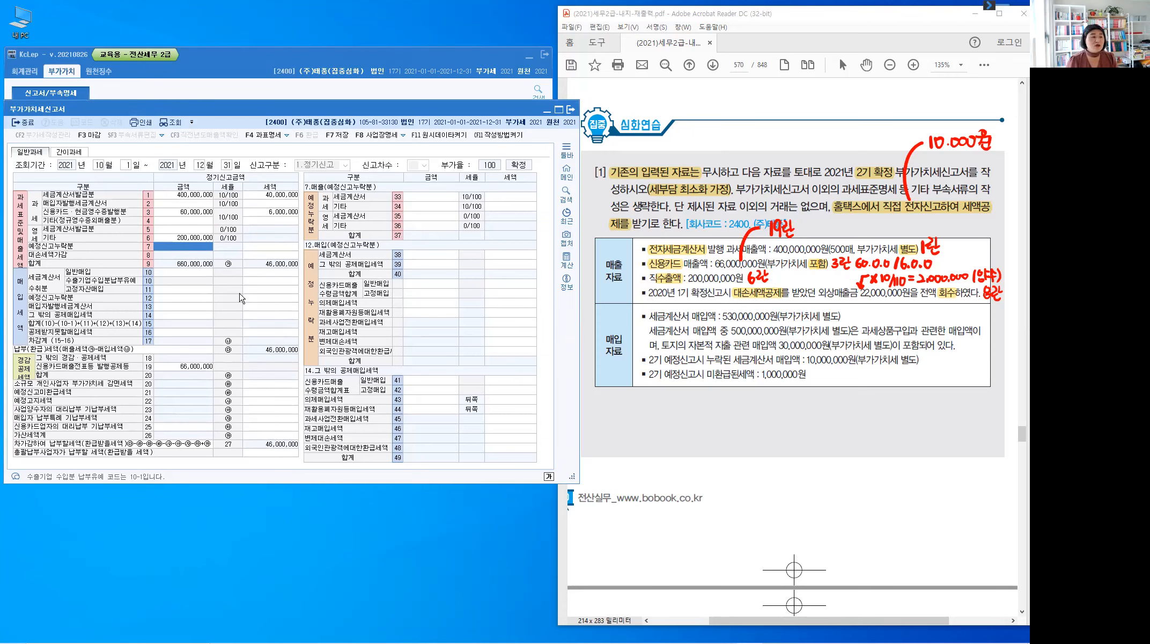
Enter 2,000,000 as the tax of row 8 대손세액가감
{"action": "key", "text": "Return"}
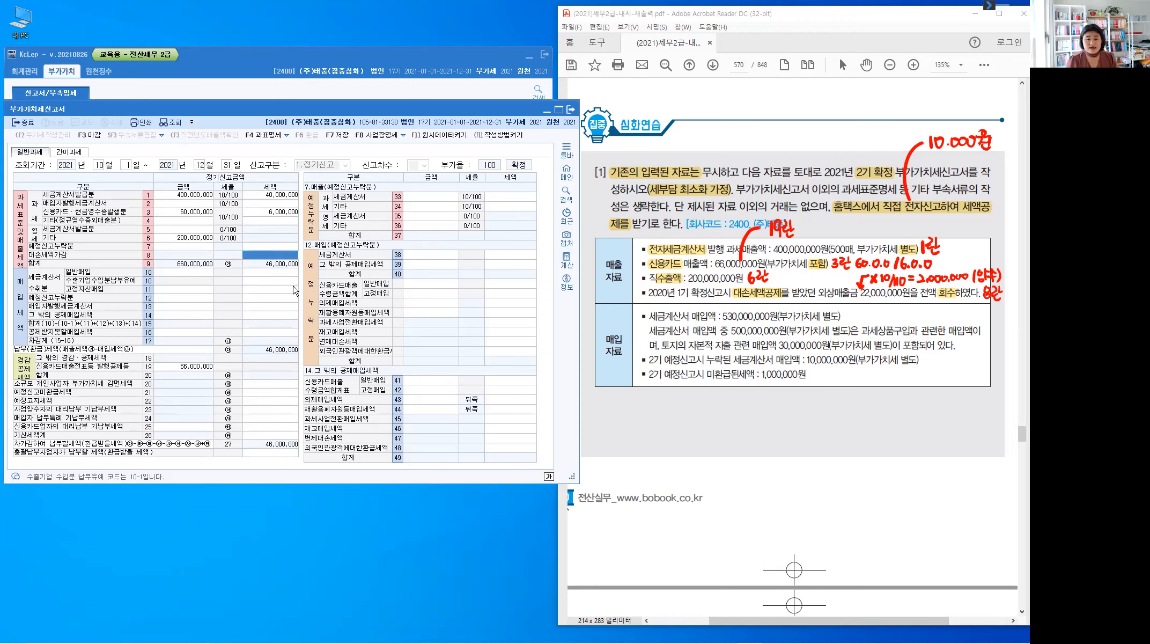
{"action": "type", "text": "2000000"}
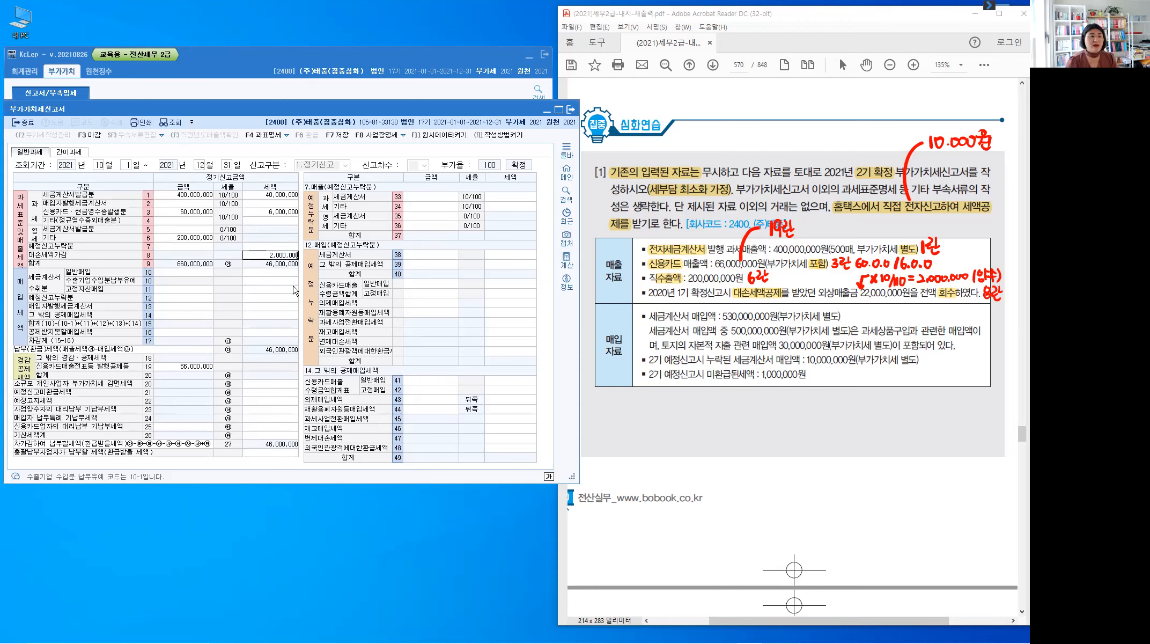
{"action": "key", "text": "Return"}
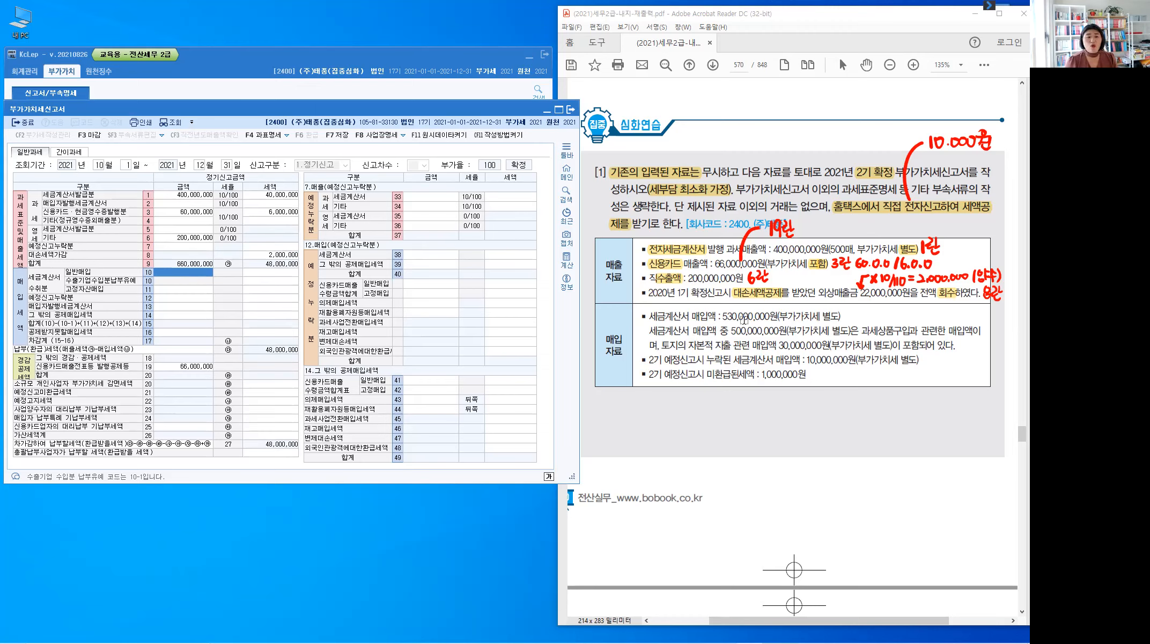
Highlight "세금계산서" and "별도" in the first purchase item and "과세상품구입" in the line below it
{"action": "left_click_drag", "start_coordinate": [653, 317], "coordinate": [689, 317]}
{"action": "left_click_drag", "start_coordinate": [823, 317], "coordinate": [841, 316]}
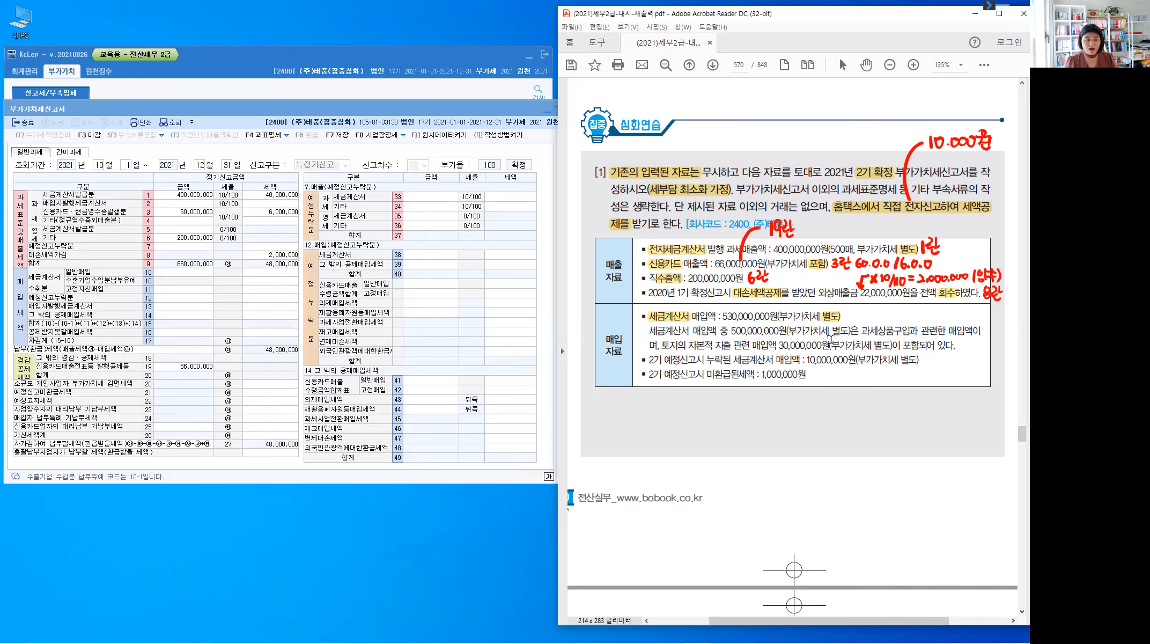
{"action": "left_click_drag", "start_coordinate": [866, 331], "coordinate": [910, 331]}
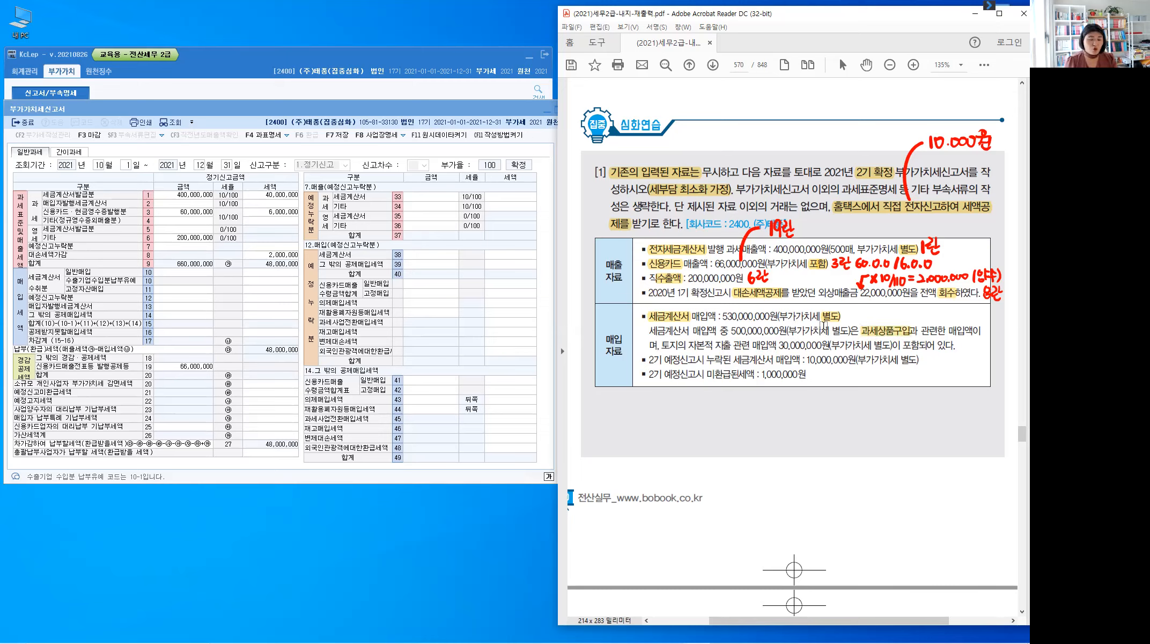
Handwrite "10란" above the highlighted "과세상품구입" with a connecting stroke
{"action": "key", "text": "ctrl+2"}
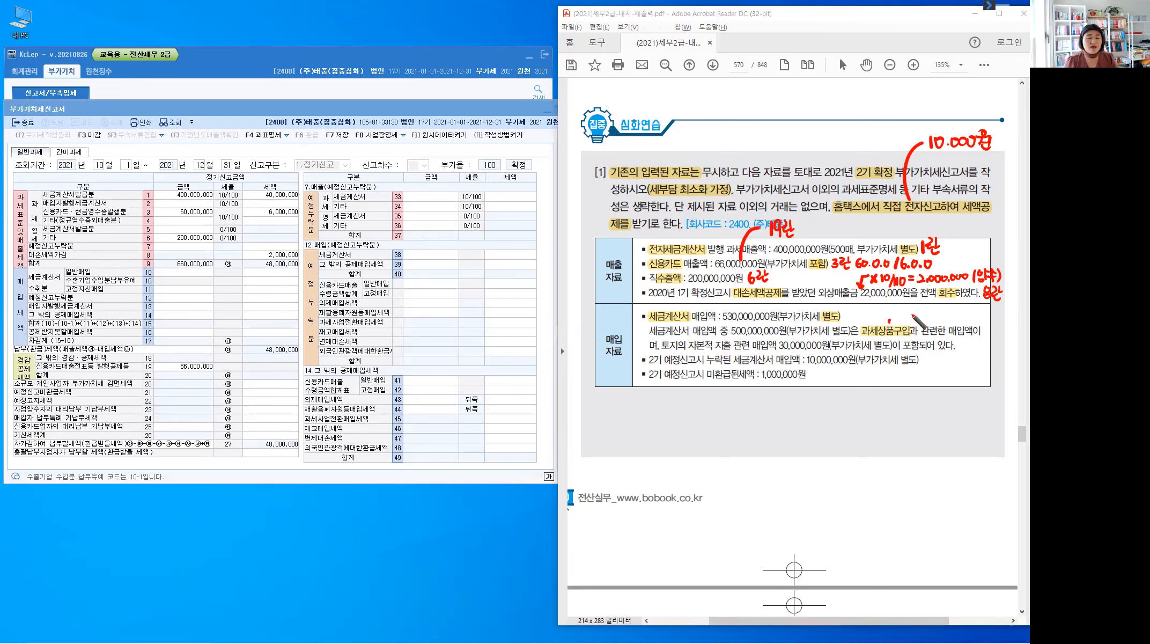
{"action": "mouse_move", "coordinate": [889, 321]}
{"action": "left_mouse_down"}
{"action": "mouse_move", "coordinate": [900, 310]}
{"action": "mouse_move", "coordinate": [928, 321]}
{"action": "left_mouse_up"}
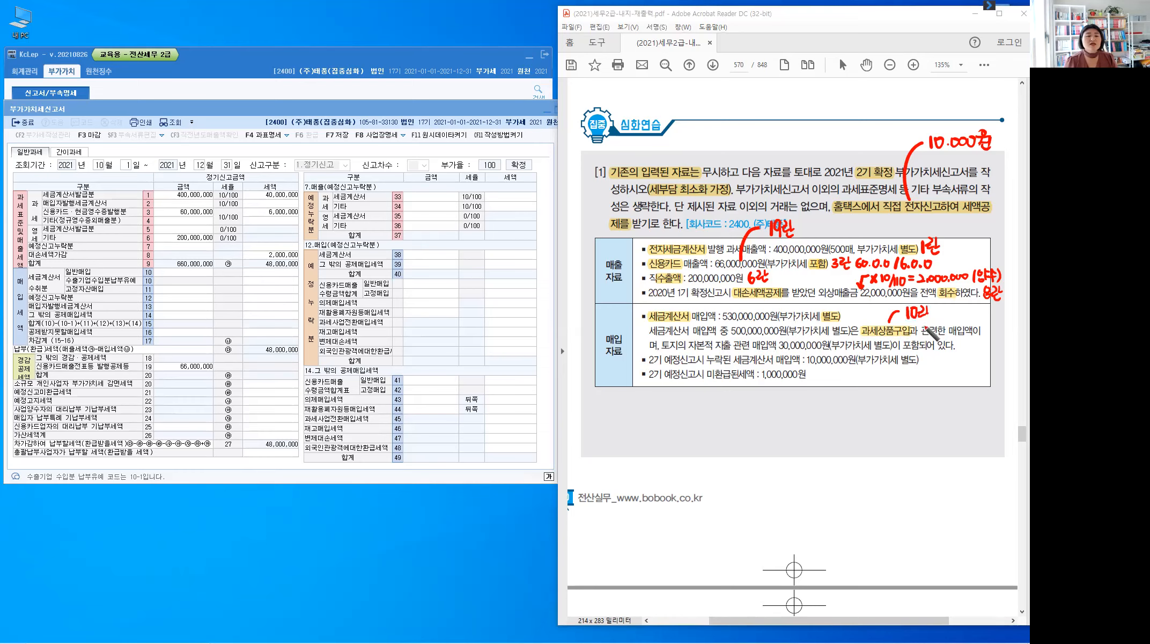
{"action": "left_click", "coordinate": [150, 274]}
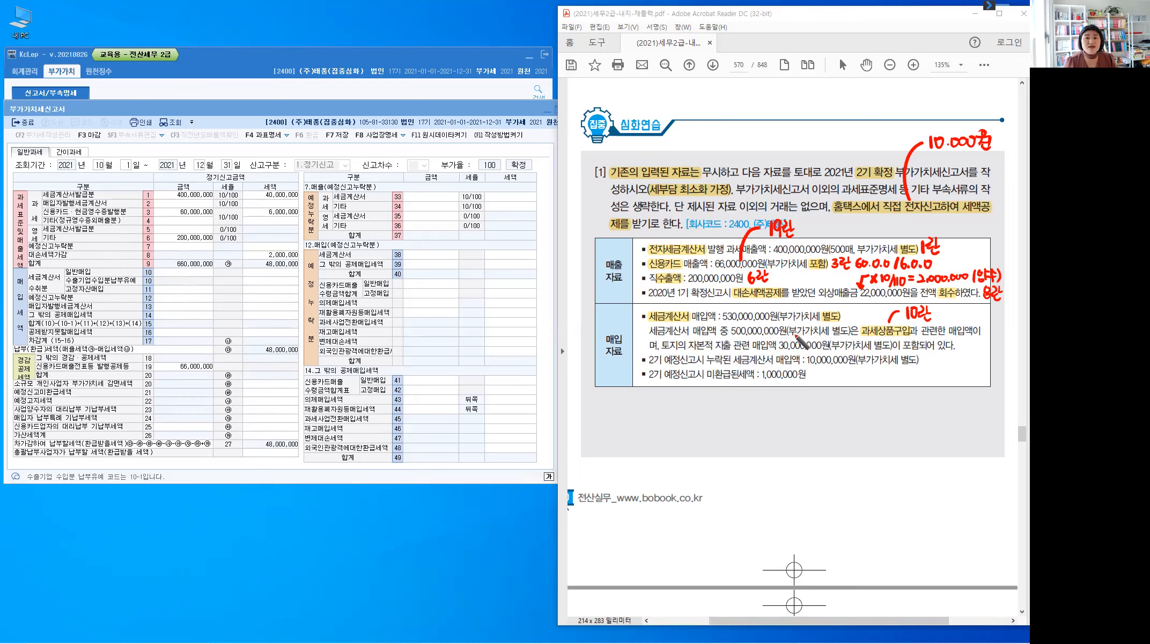
{"action": "left_click", "coordinate": [143, 294]}
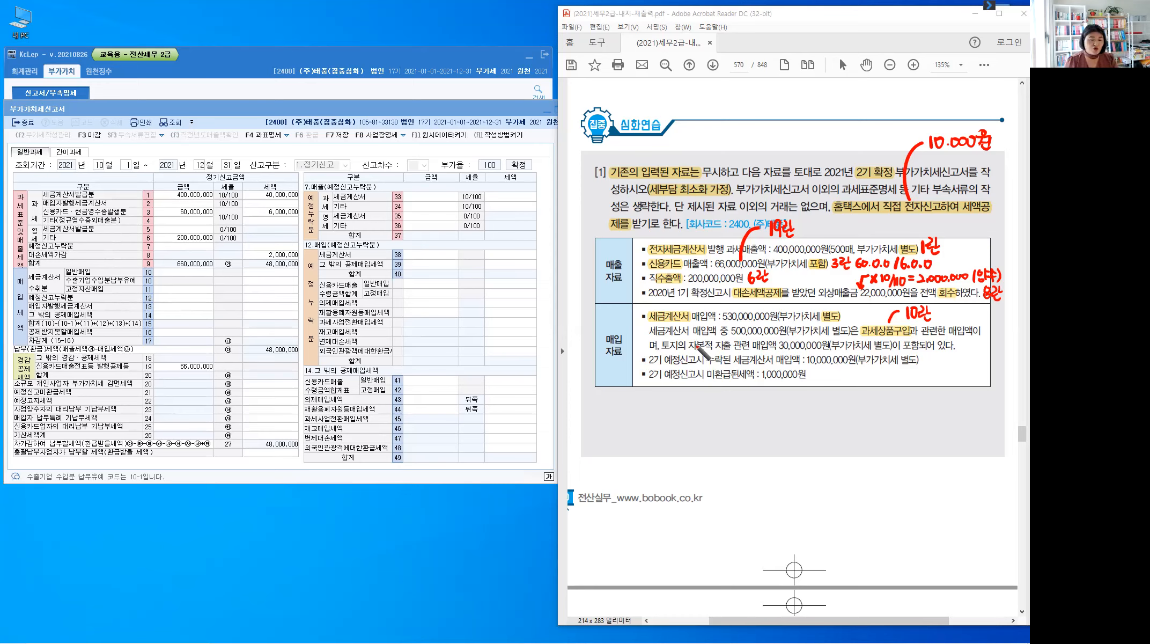
Highlight "토지의 자본적 지출", draw an arrow from its 30,000,000원 to "10란", and handwrite "530.0.0" beside that note
{"action": "left_click_drag", "start_coordinate": [662, 345], "coordinate": [731, 345]}
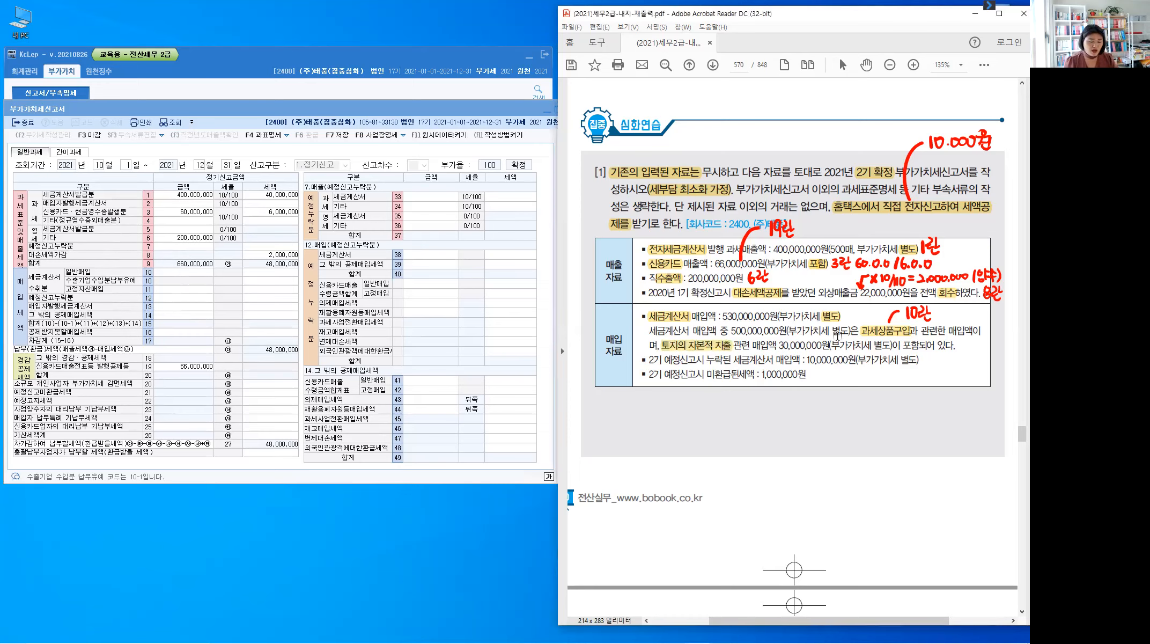
{"action": "key", "text": "alt"}
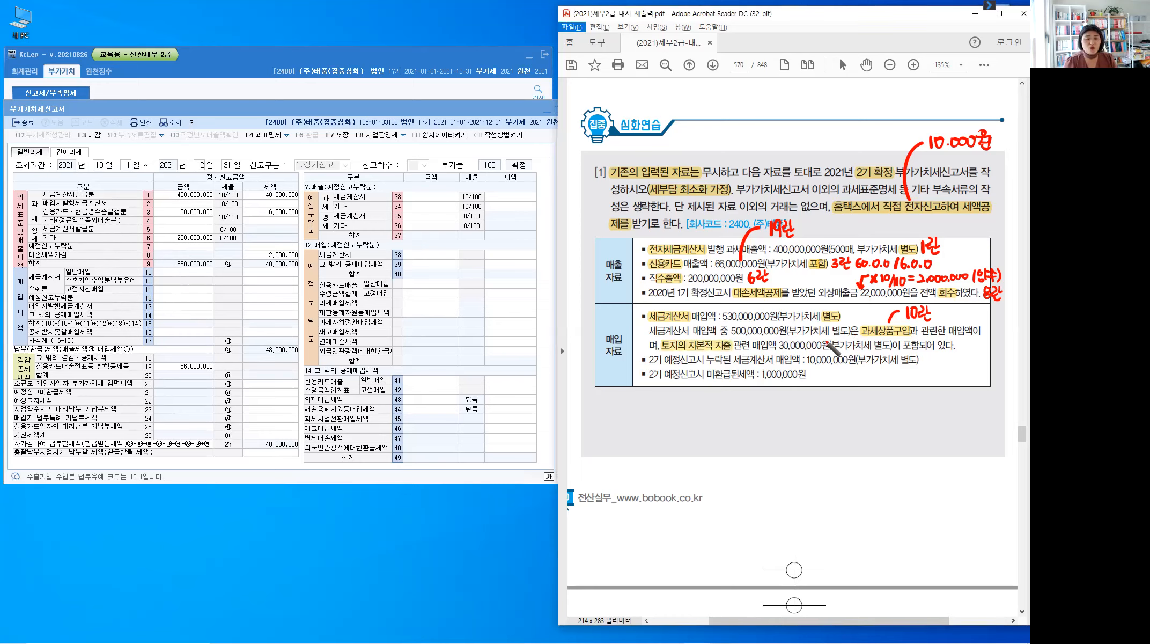
{"action": "mouse_move", "coordinate": [825, 344]}
{"action": "left_mouse_down"}
{"action": "mouse_move", "coordinate": [865, 307]}
{"action": "mouse_move", "coordinate": [903, 306]}
{"action": "left_mouse_up"}
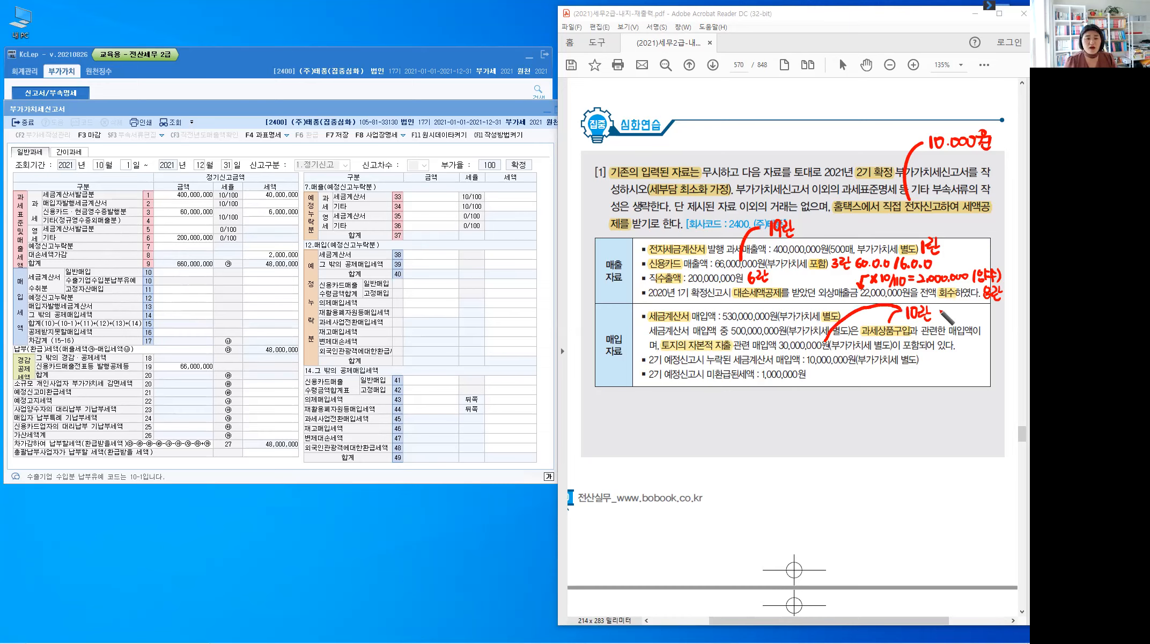
{"action": "mouse_move", "coordinate": [942, 311]}
{"action": "left_mouse_down"}
{"action": "mouse_move", "coordinate": [942, 321]}
{"action": "mouse_move", "coordinate": [952, 311]}
{"action": "mouse_move", "coordinate": [983, 322]}
{"action": "left_mouse_up"}
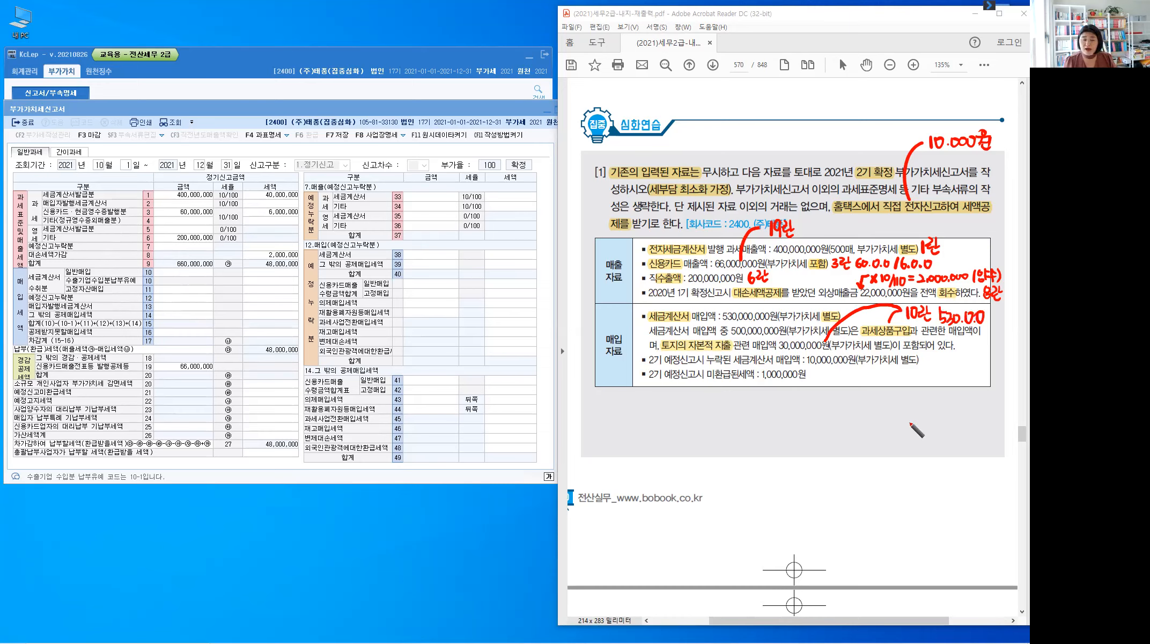
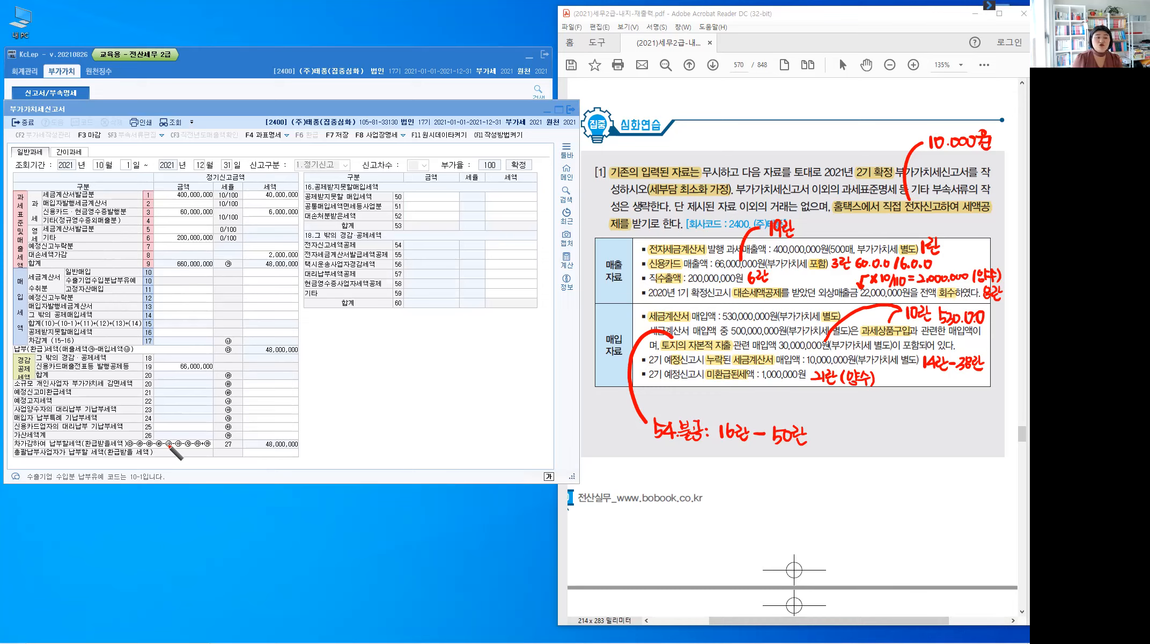
Enter 530,000,000 as the amount and 53,000,000 as the tax of row 10 일반매입
{"action": "left_click", "coordinate": [171, 446]}
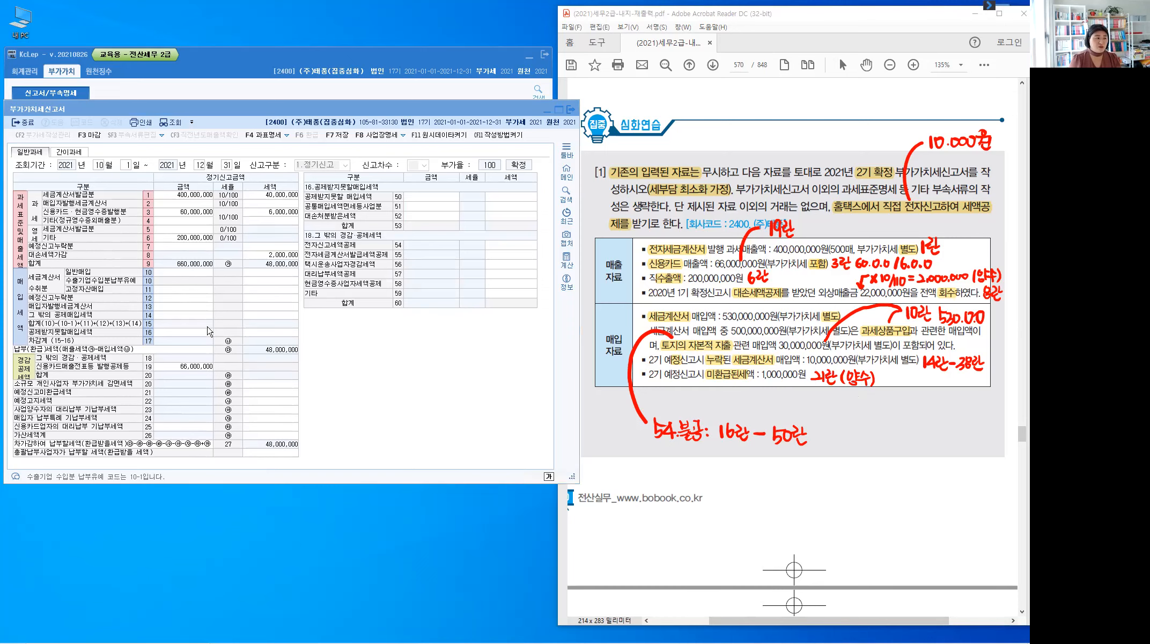
{"action": "left_click", "coordinate": [197, 273]}
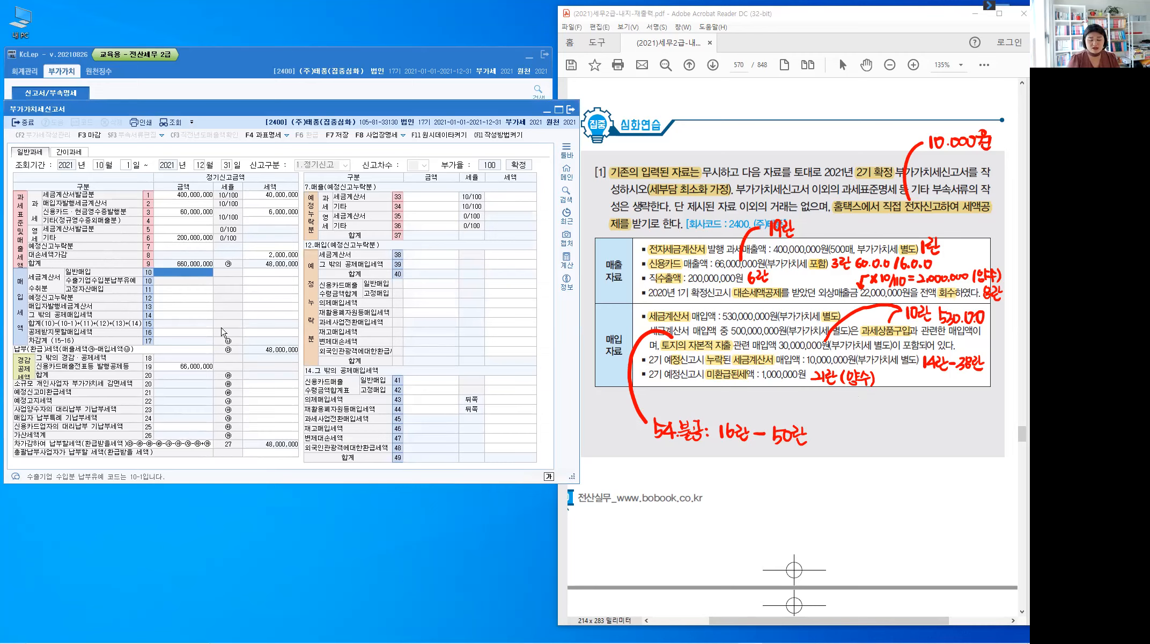
{"action": "type", "text": "530,000,000"}
{"action": "key", "text": "Return"}
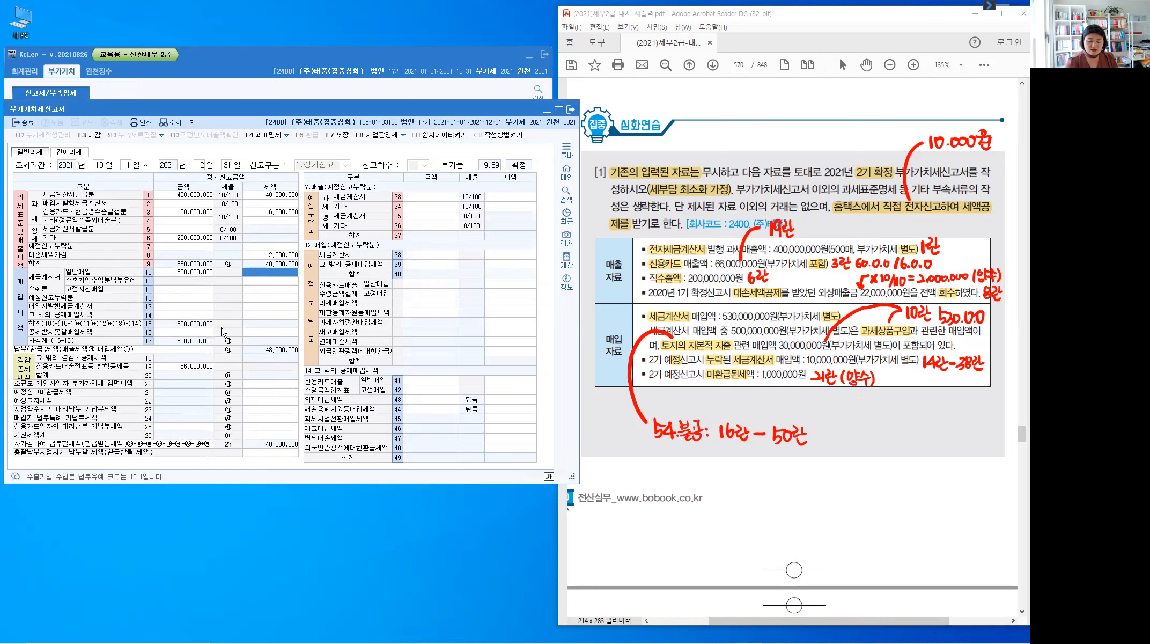
{"action": "type", "text": "53,000,000"}
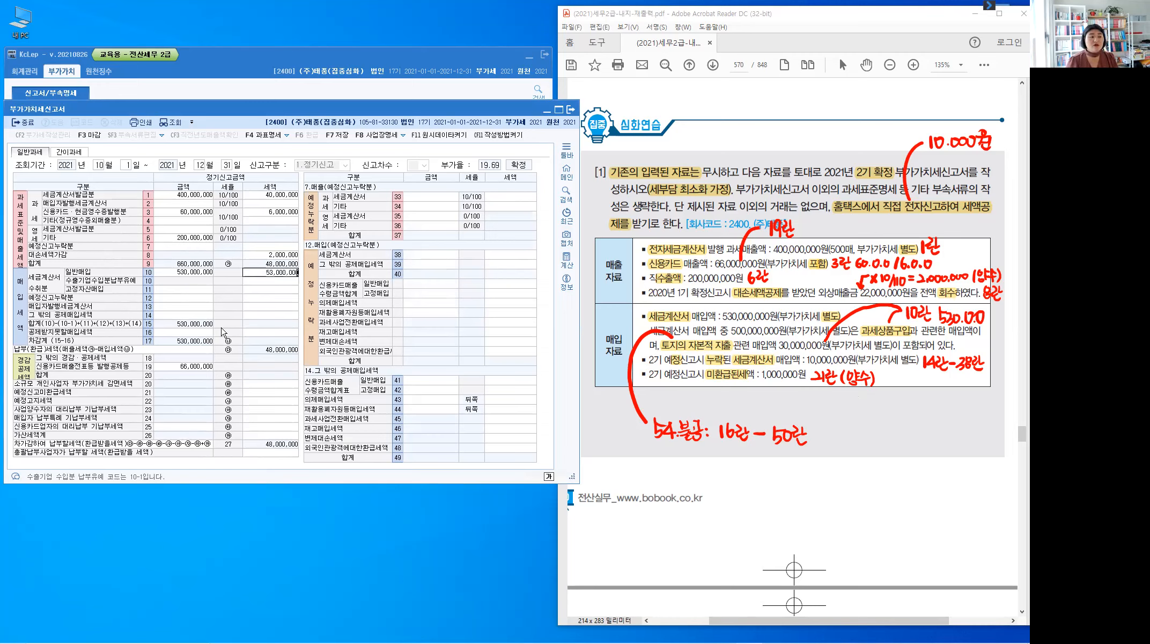
{"action": "key", "text": "Return"}
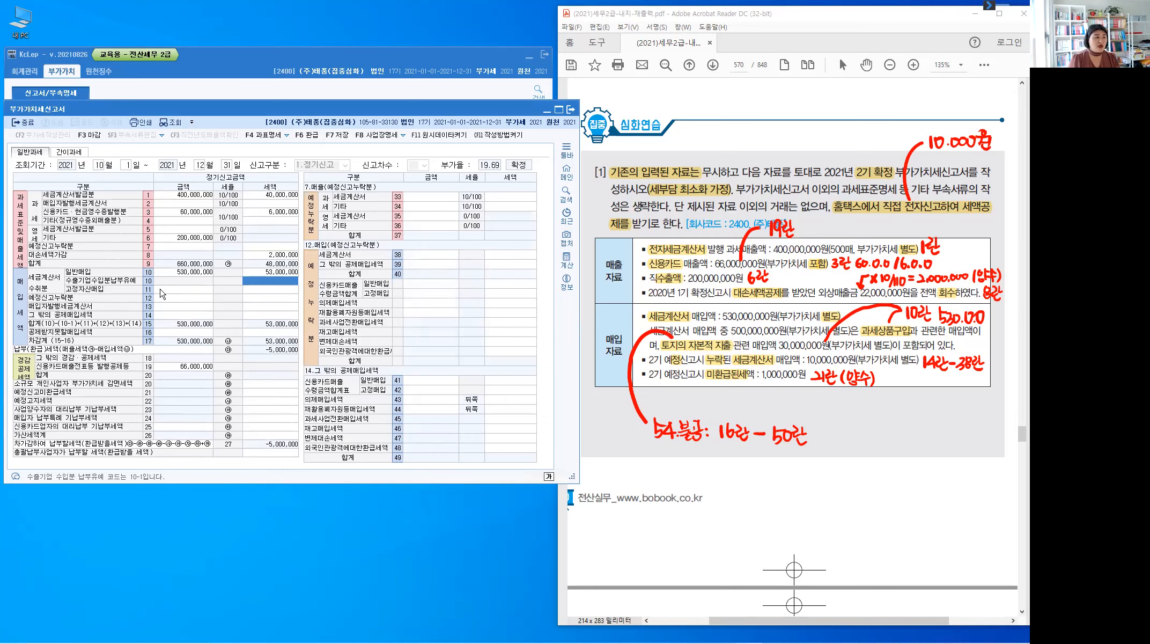
Enter 30,000,000 as the amount and 3,000,000 as the tax of row 50 공제받지못할 매입세액, the breakdown of row 16
{"action": "left_click", "coordinate": [210, 333]}
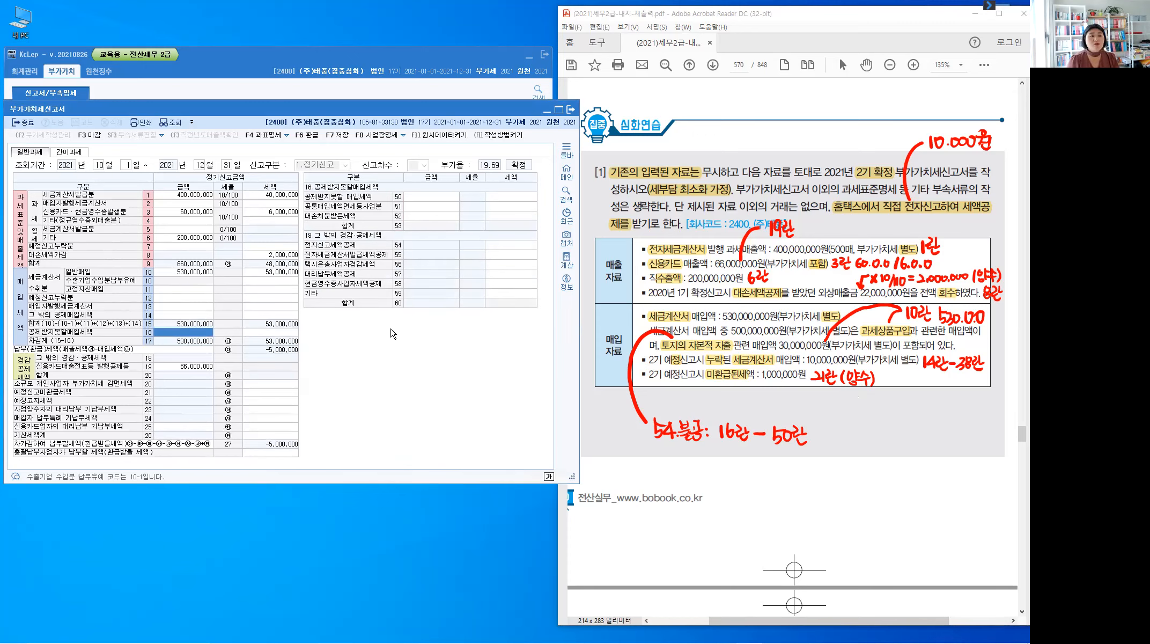
{"action": "key", "text": "Return"}
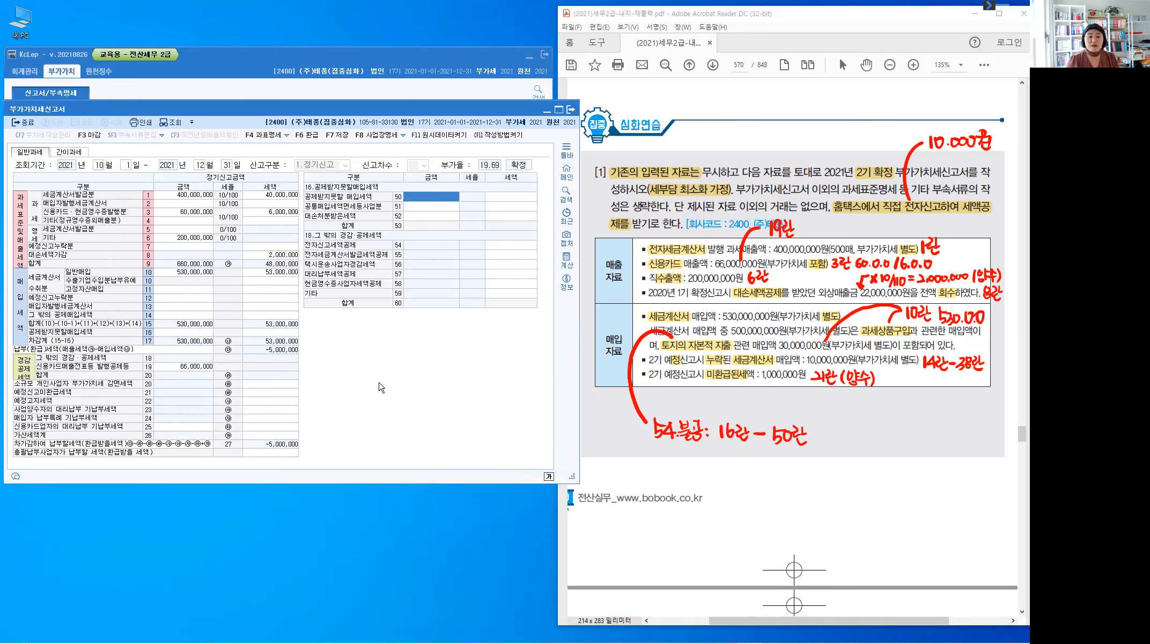
{"action": "type", "text": "30"}
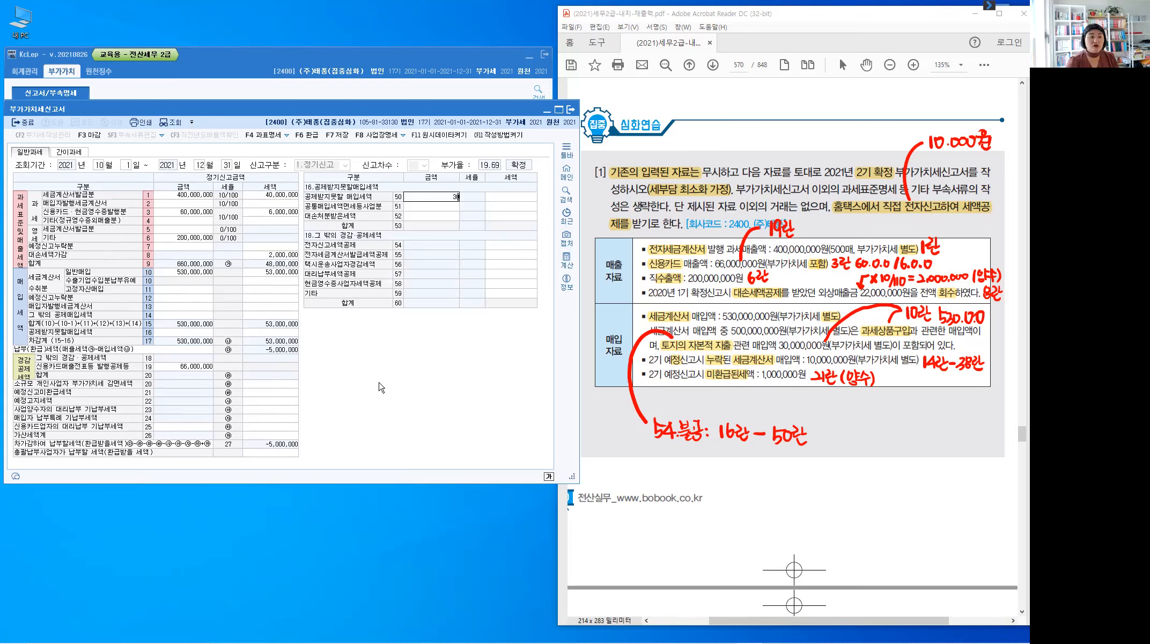
{"action": "type", "text": ",000,000"}
{"action": "key", "text": "Return"}
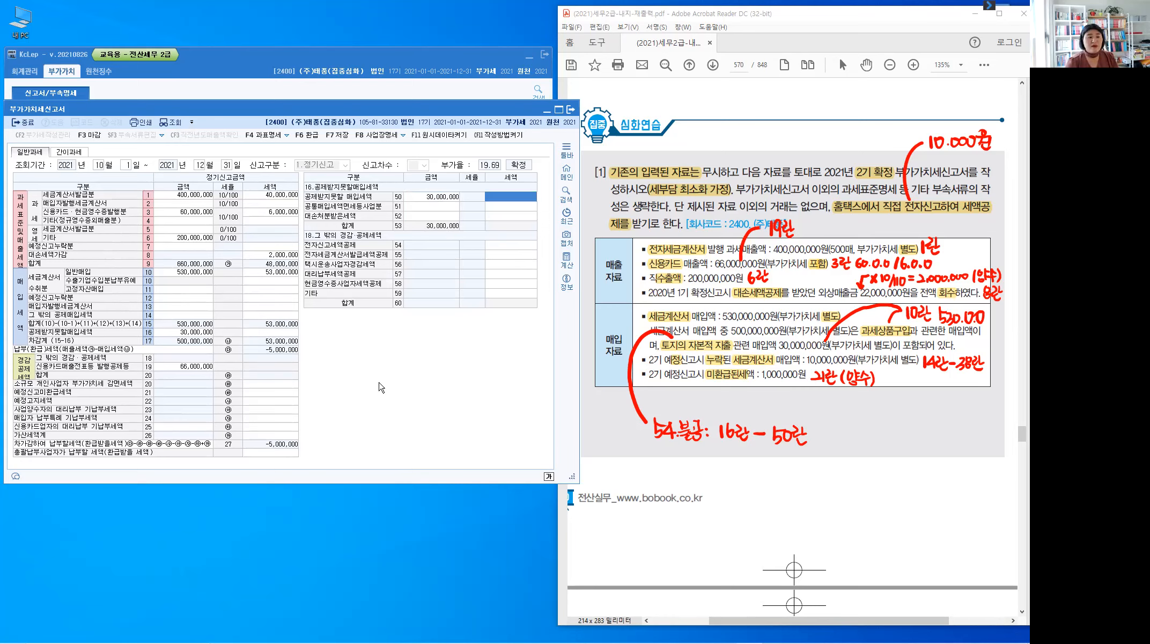
{"action": "key", "text": "Return"}
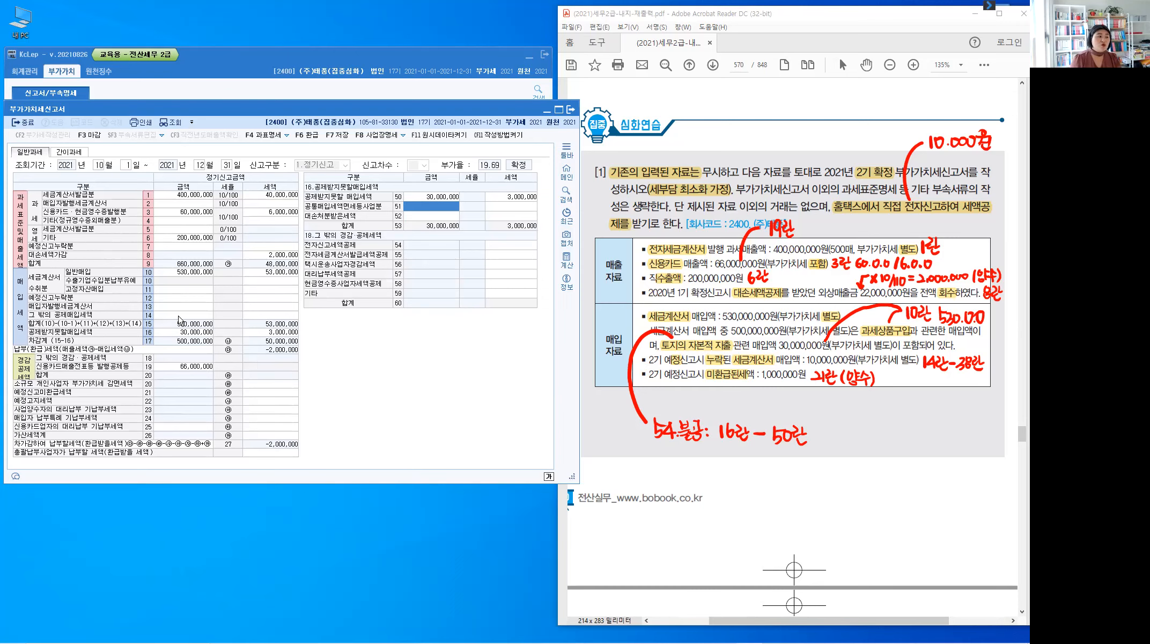
Enter 10,000,000 as the amount and 1,000,000 as the tax of row 38 세금계산서, the breakdown of row 12 예정신고누락분
{"action": "left_click", "coordinate": [198, 299]}
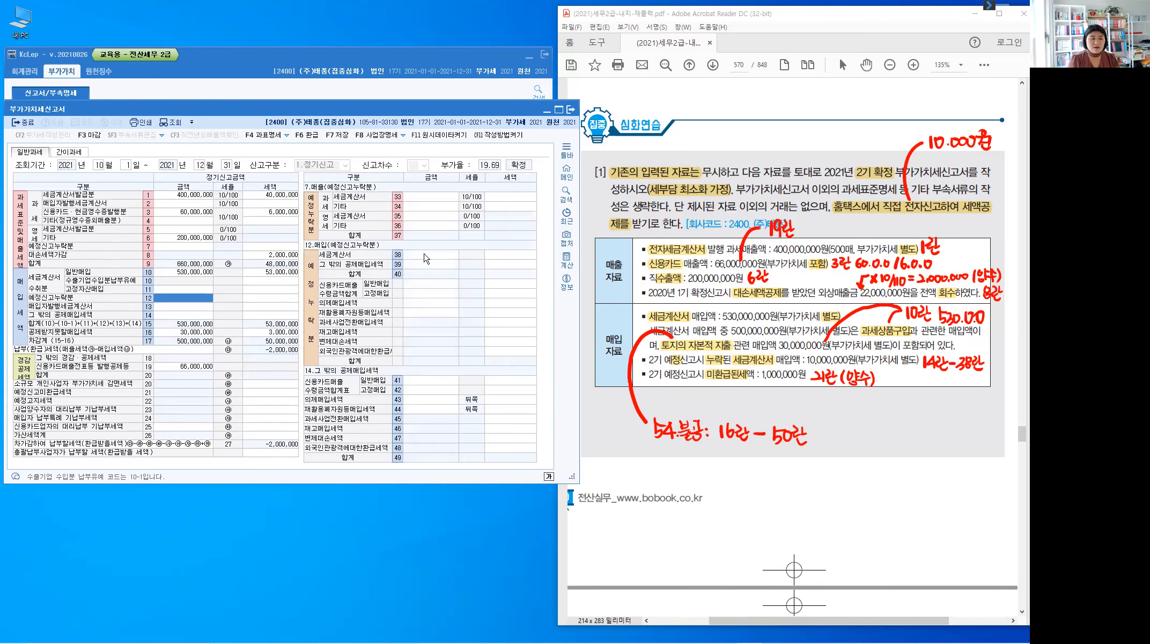
{"action": "key", "text": "Return"}
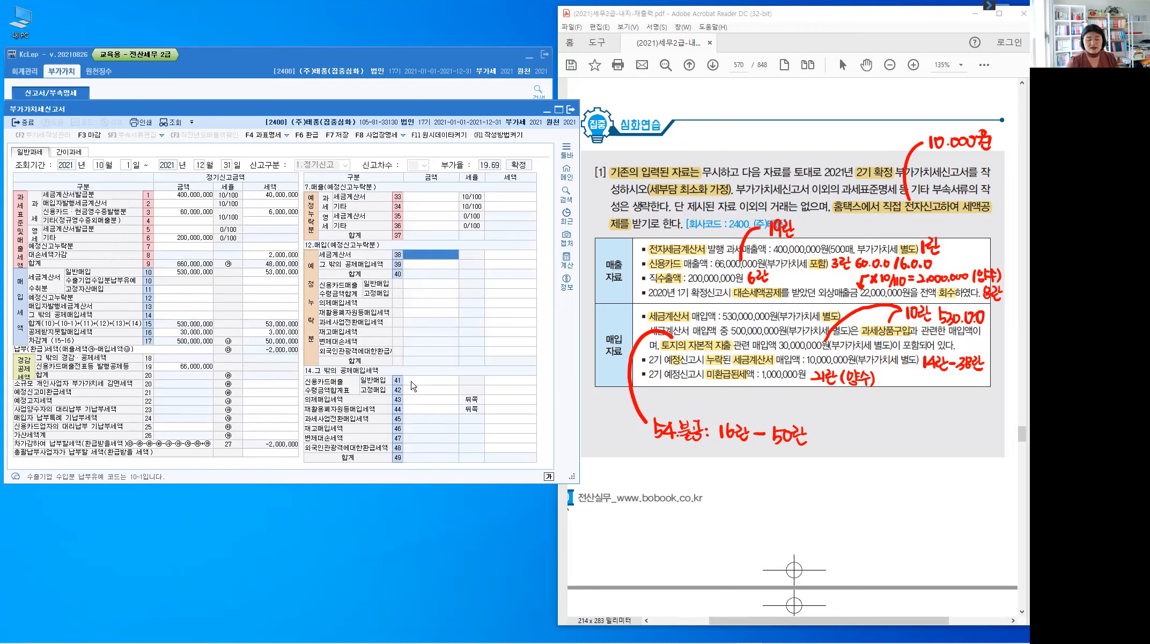
{"action": "type", "text": "10,000,000"}
{"action": "key", "text": "Return"}
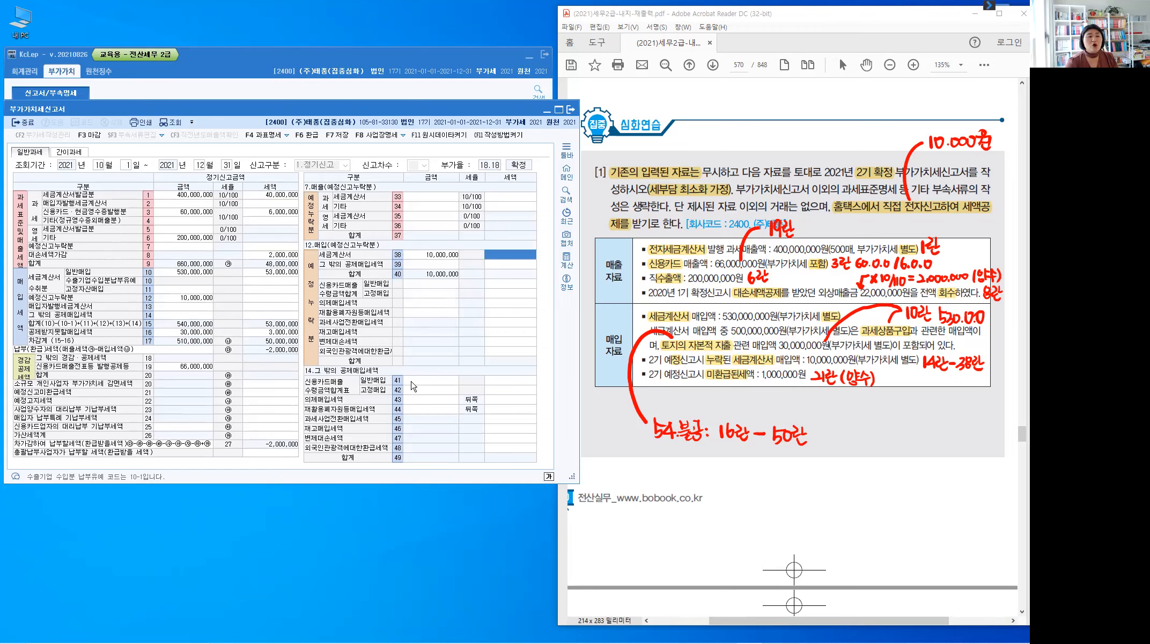
{"action": "type", "text": "10,000,00"}
{"action": "key", "text": "Return"}
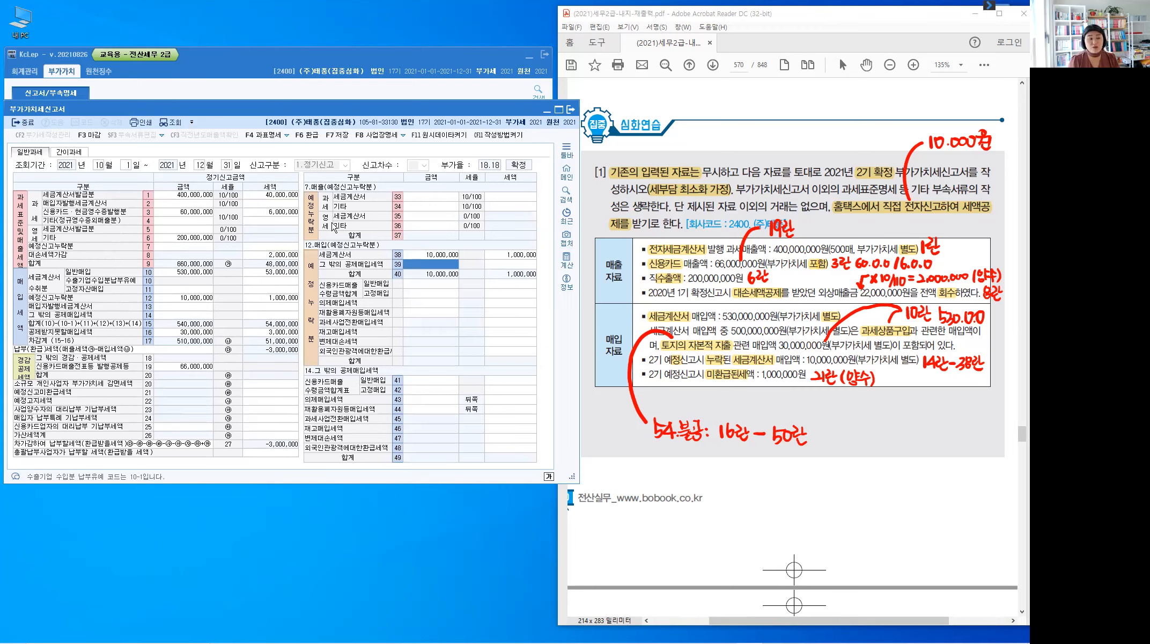
Try entering 1,000,000 with 100,000 tax as 신용카드매출 수령금액합계 일반매입 in the 예정신고누락분 purchase breakdown
{"action": "left_click", "coordinate": [399, 276]}
{"action": "left_click", "coordinate": [400, 363]}
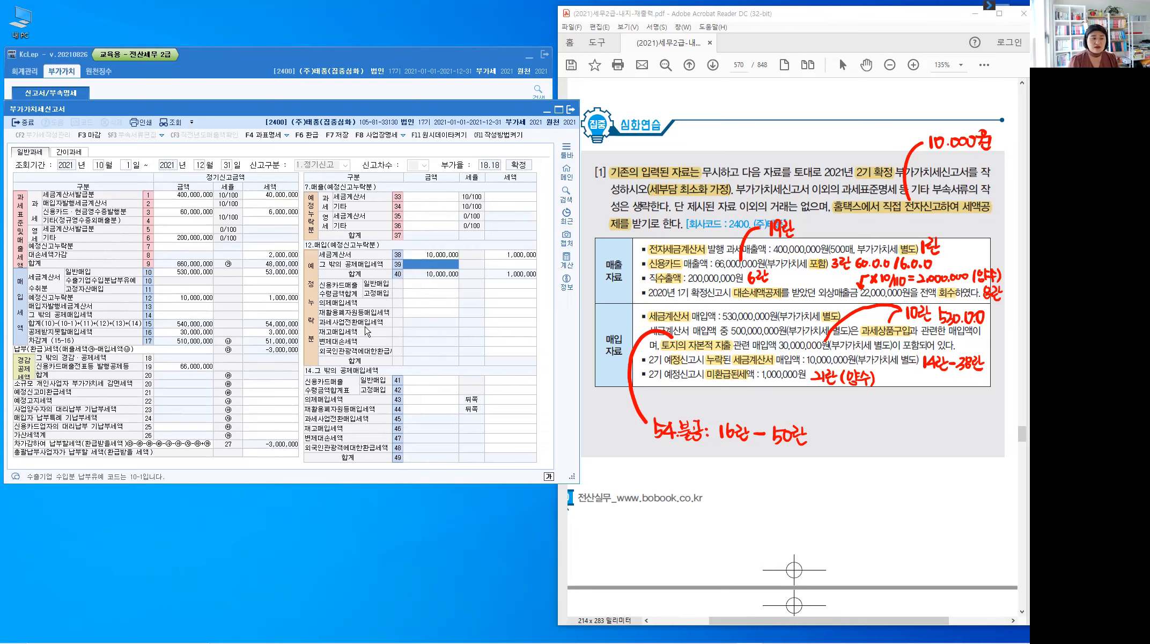
{"action": "key", "text": "ctrl"}
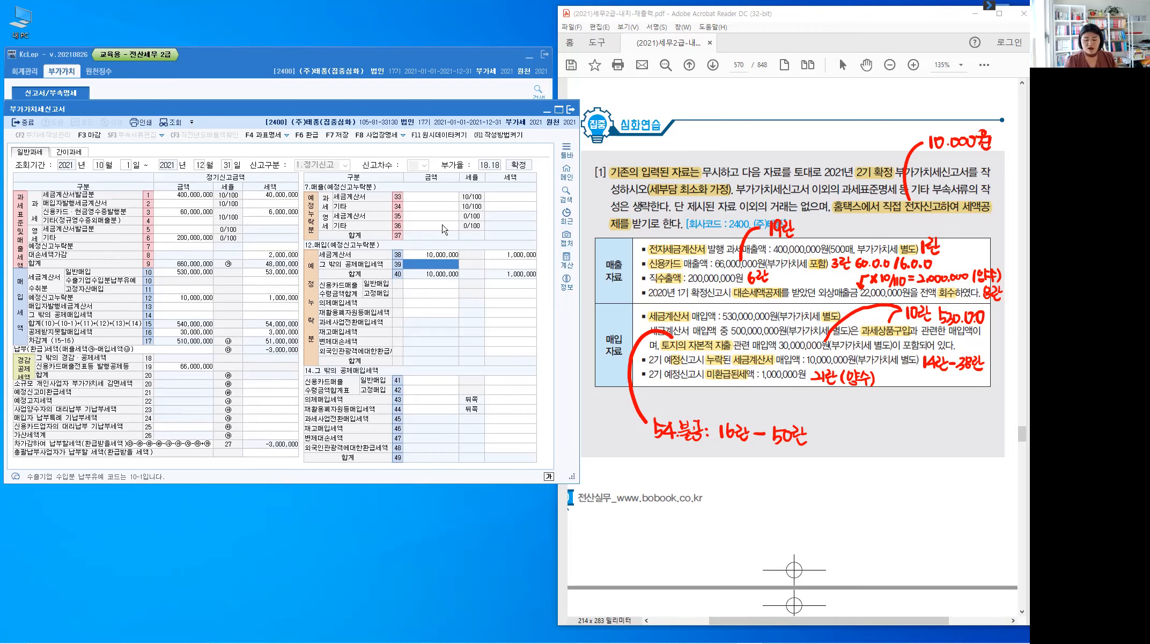
{"action": "type", "text": "1,000,000"}
{"action": "key", "text": "Return"}
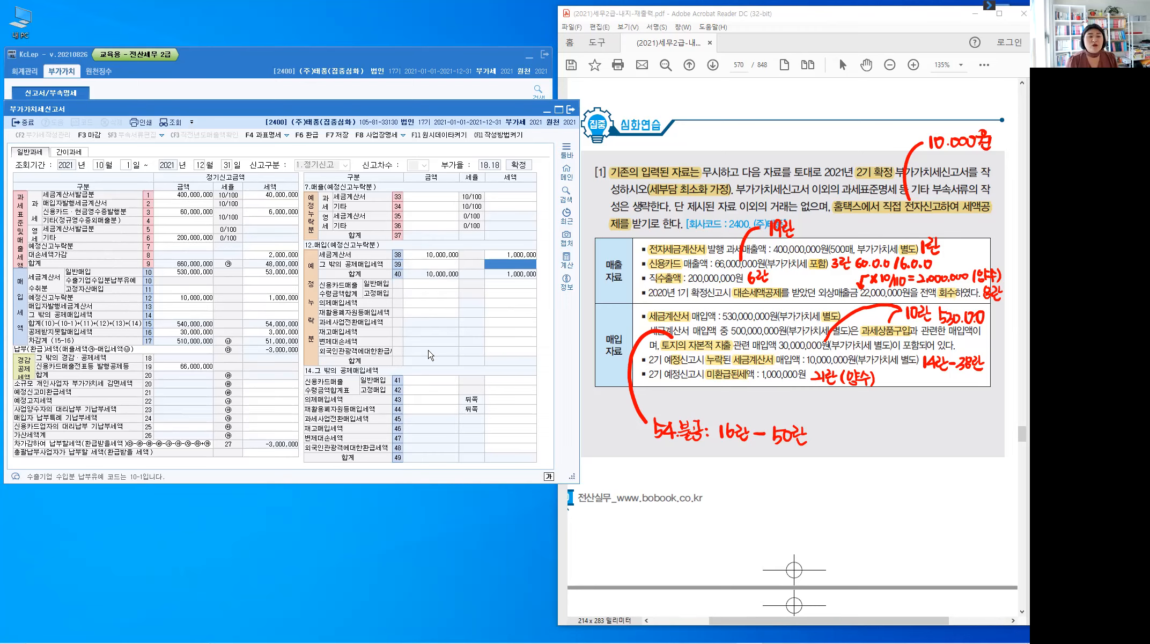
{"action": "key", "text": "Return"}
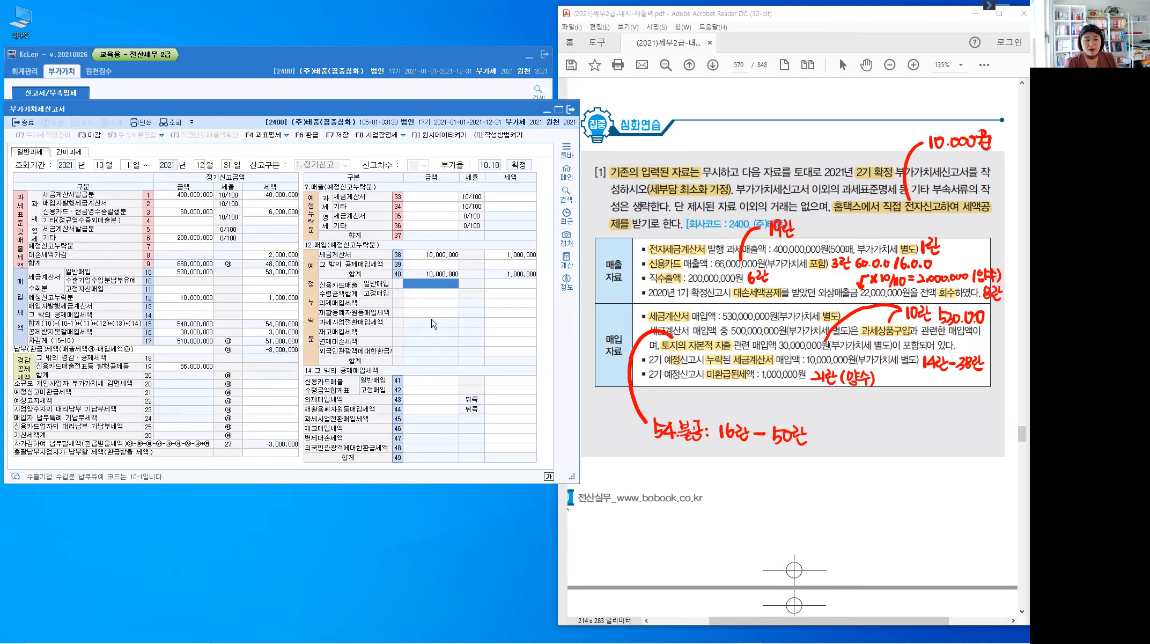
{"action": "type", "text": "1000000"}
{"action": "key", "text": "Return"}
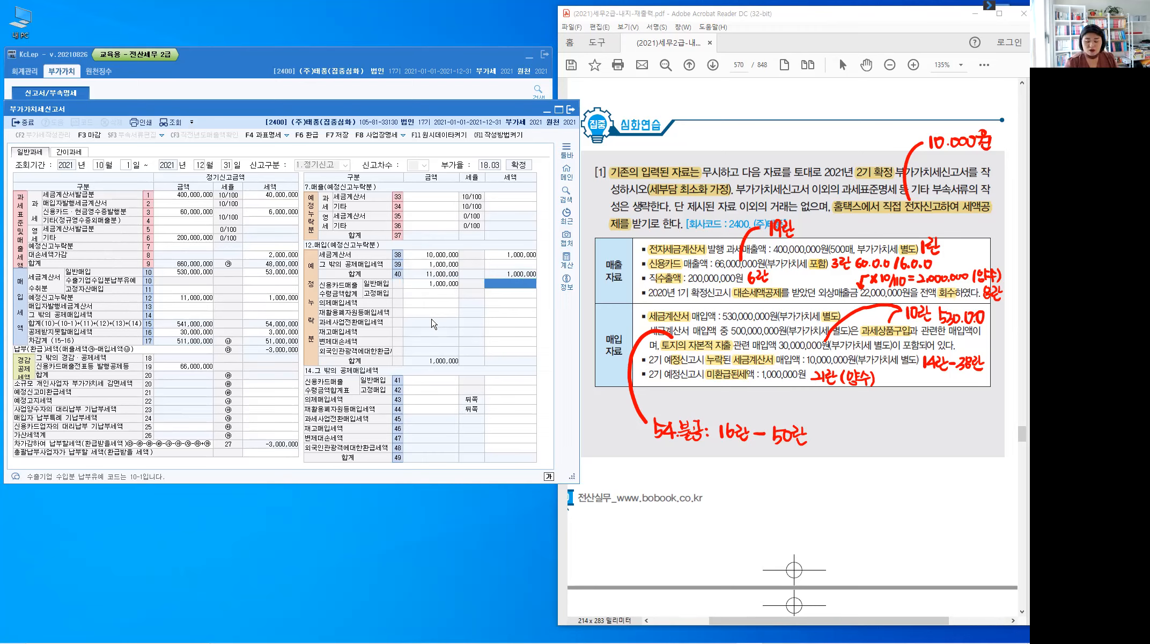
{"action": "type", "text": "1,000,00"}
{"action": "key", "text": "Return"}
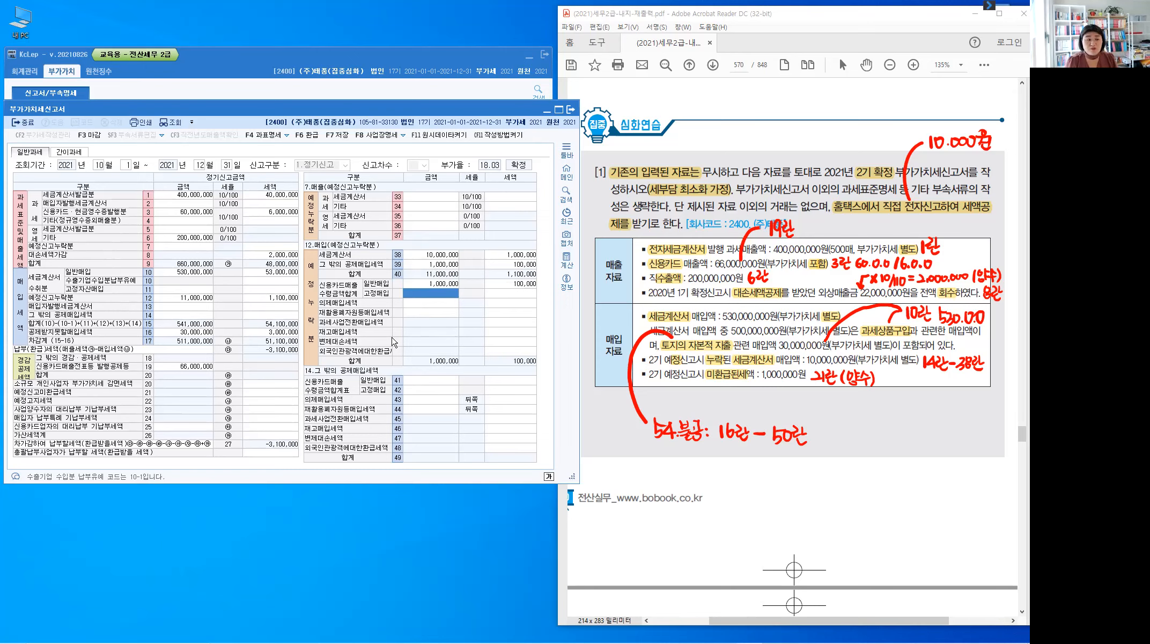
Clear the trial amount and tax from the 신용카드매출 일반매입 row of the 예정신고누락분 breakdown
{"action": "left_click", "coordinate": [455, 283]}
{"action": "key", "text": "Delete"}
{"action": "key", "text": "Return"}
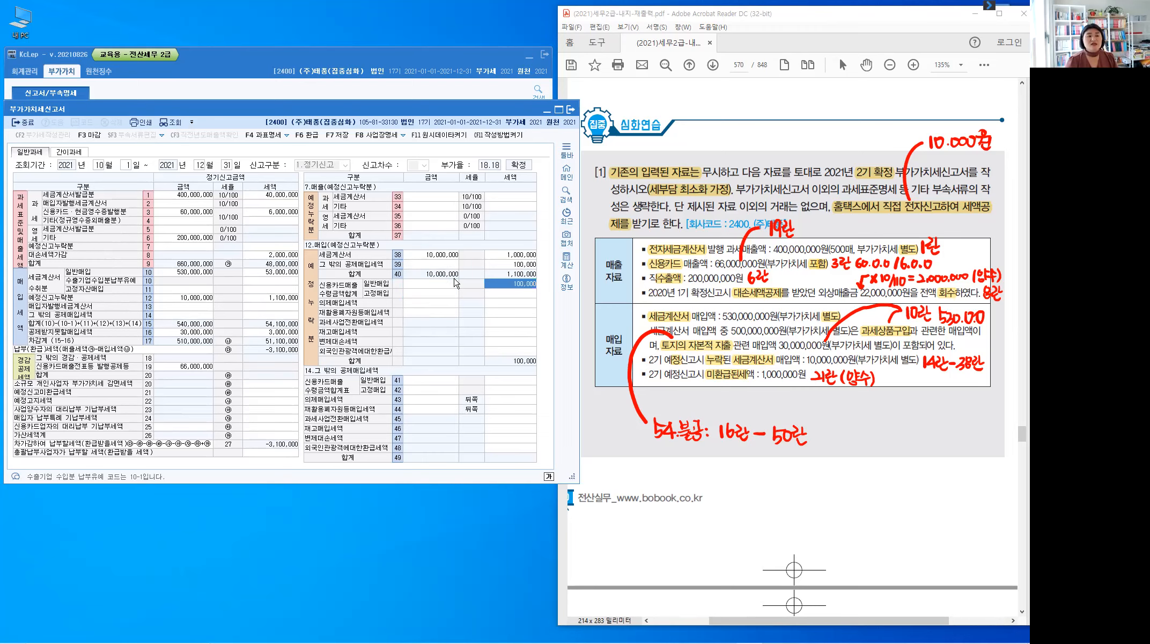
{"action": "key", "text": "Delete"}
{"action": "key", "text": "Return"}
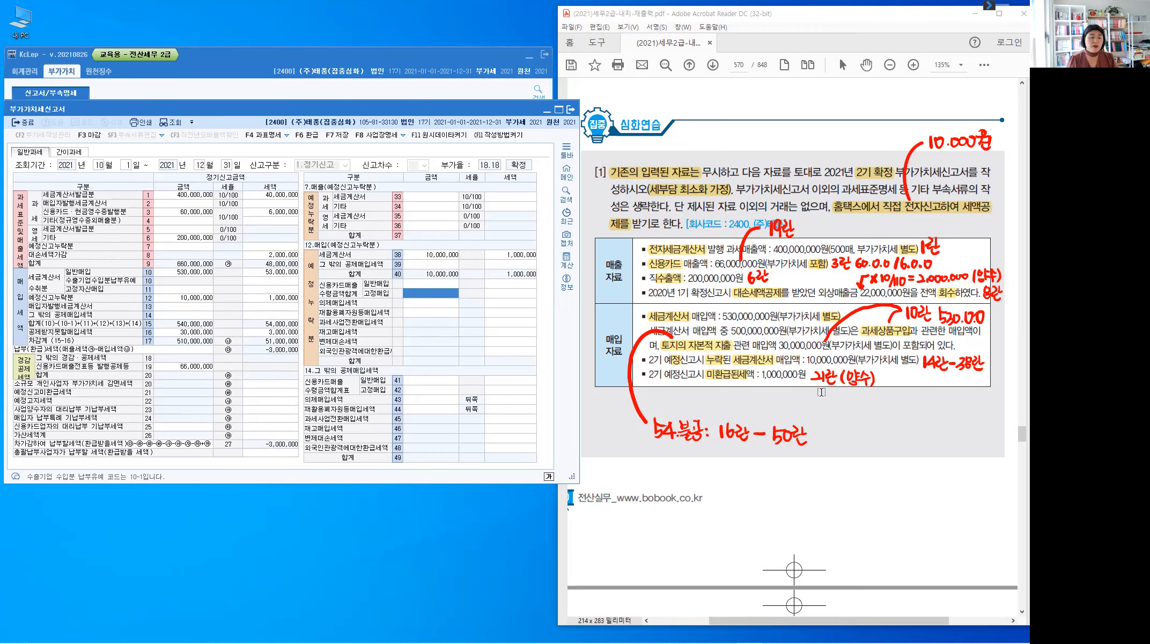
Enter 10,000 as the tax of row 54 전자신고세액공제, the breakdown of row 18 그 밖의 경감·공제세액
{"action": "left_click", "coordinate": [677, 364]}
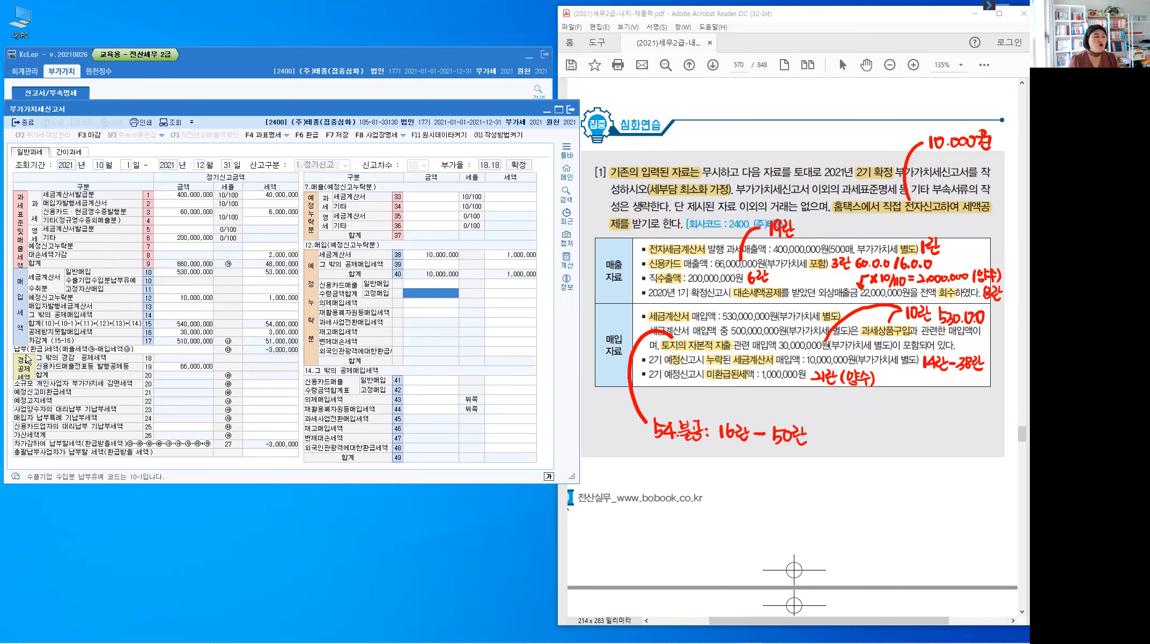
{"action": "left_click", "coordinate": [188, 369]}
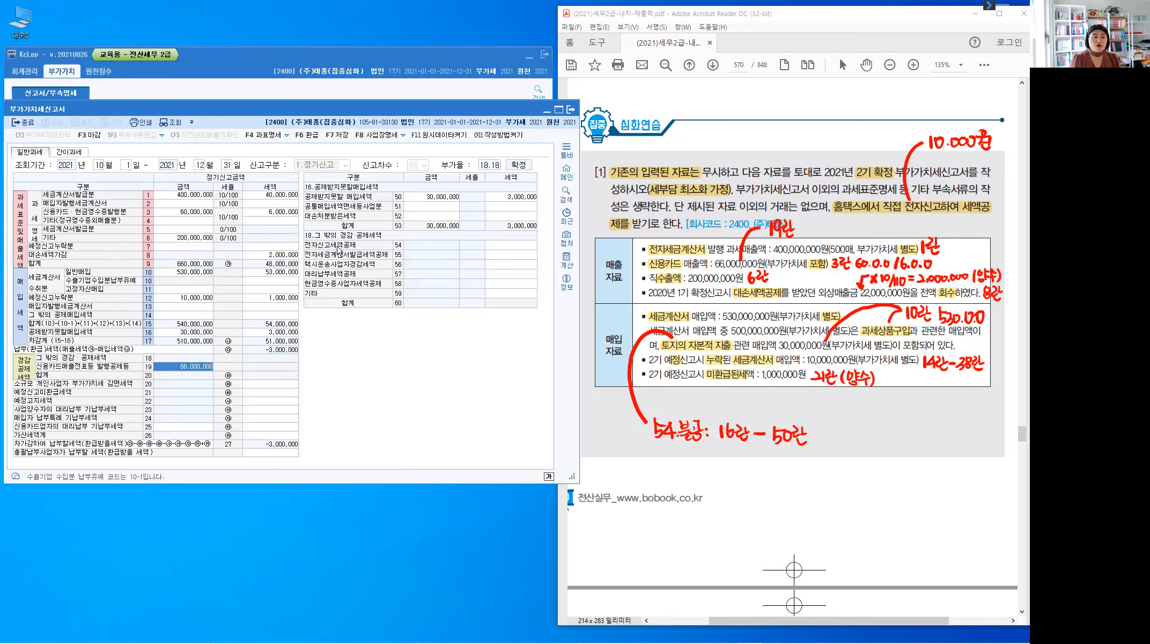
{"action": "left_click", "coordinate": [534, 245]}
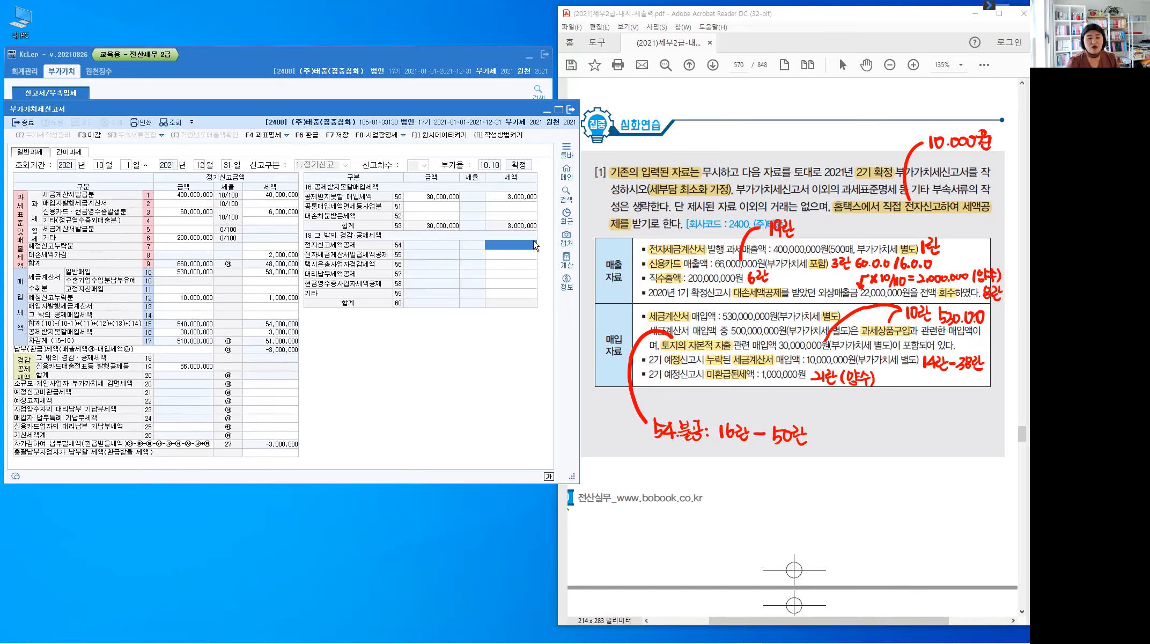
{"action": "type", "text": "100000"}
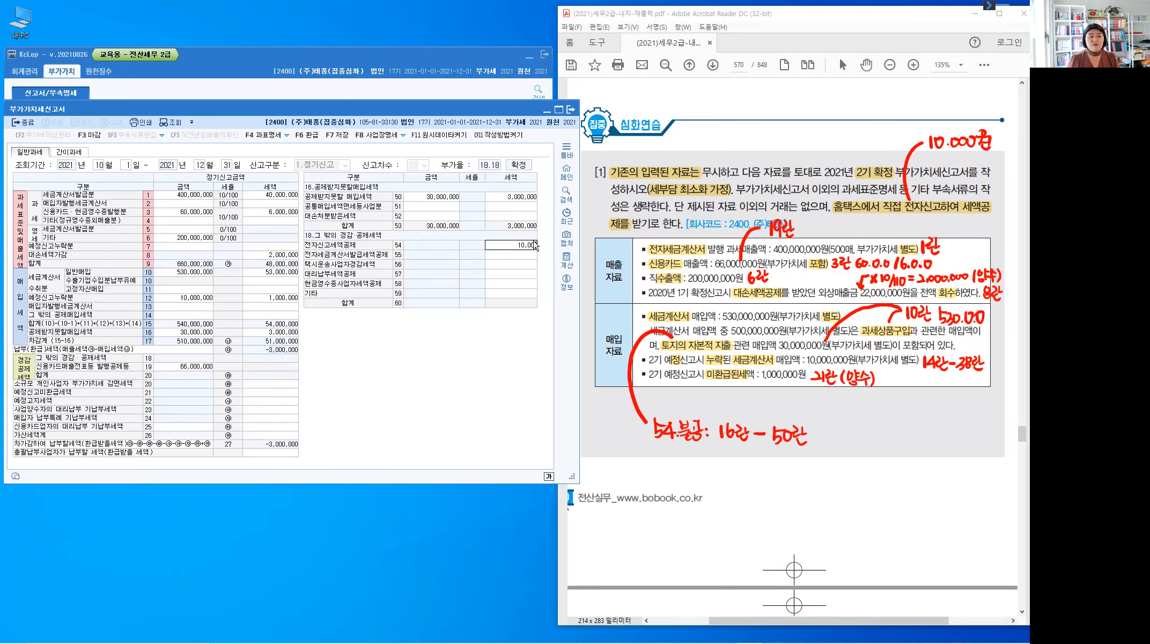
{"action": "key", "text": "Return"}
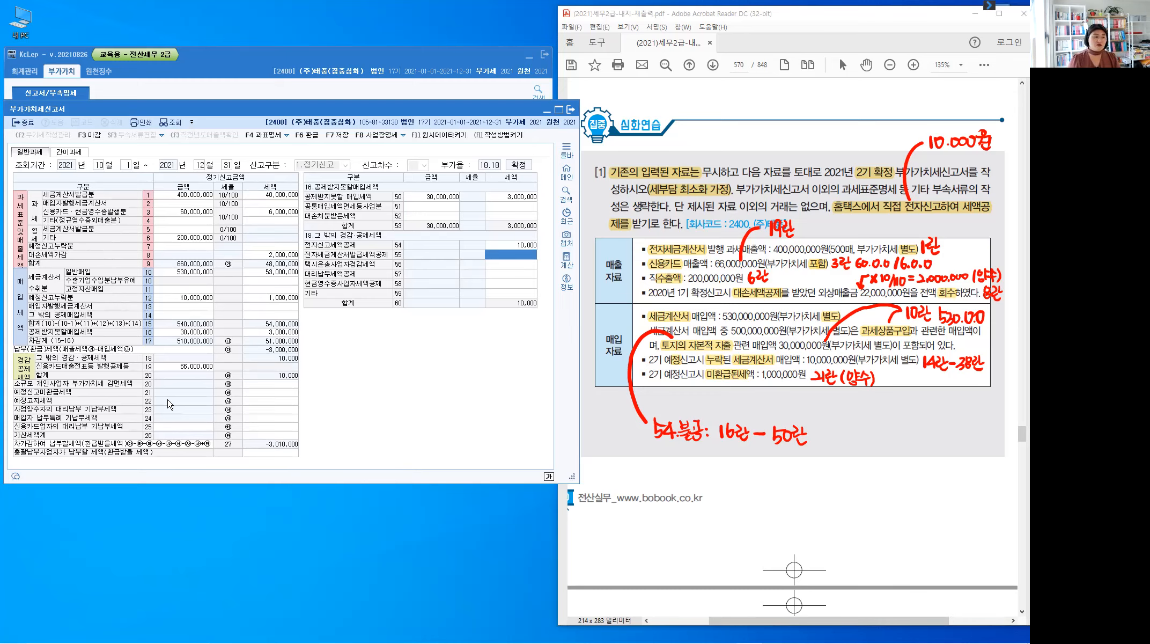
Enter 1,000,000 as the tax of row 21 예정신고미환급세액
{"action": "left_click", "coordinate": [266, 393]}
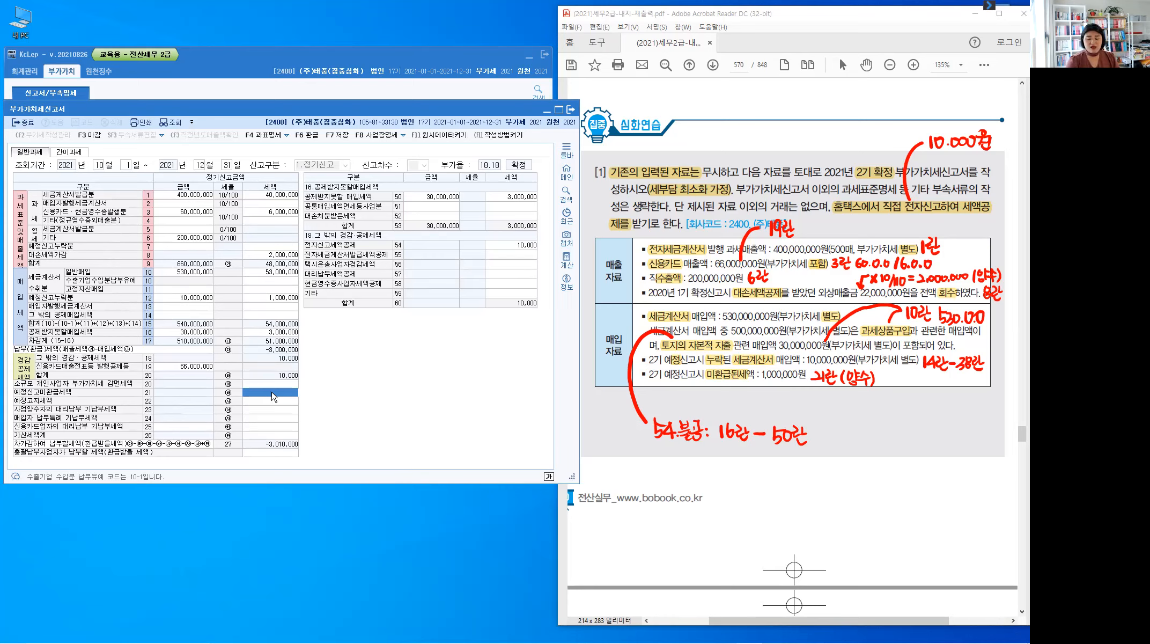
{"action": "type", "text": "1000000"}
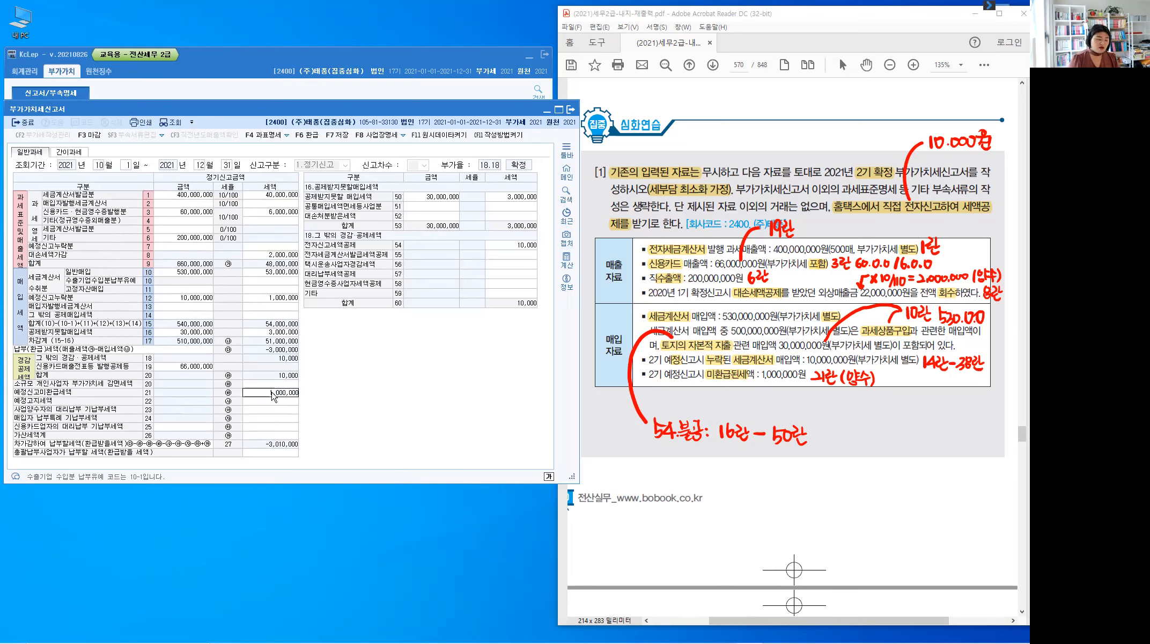
{"action": "key", "text": "Return"}
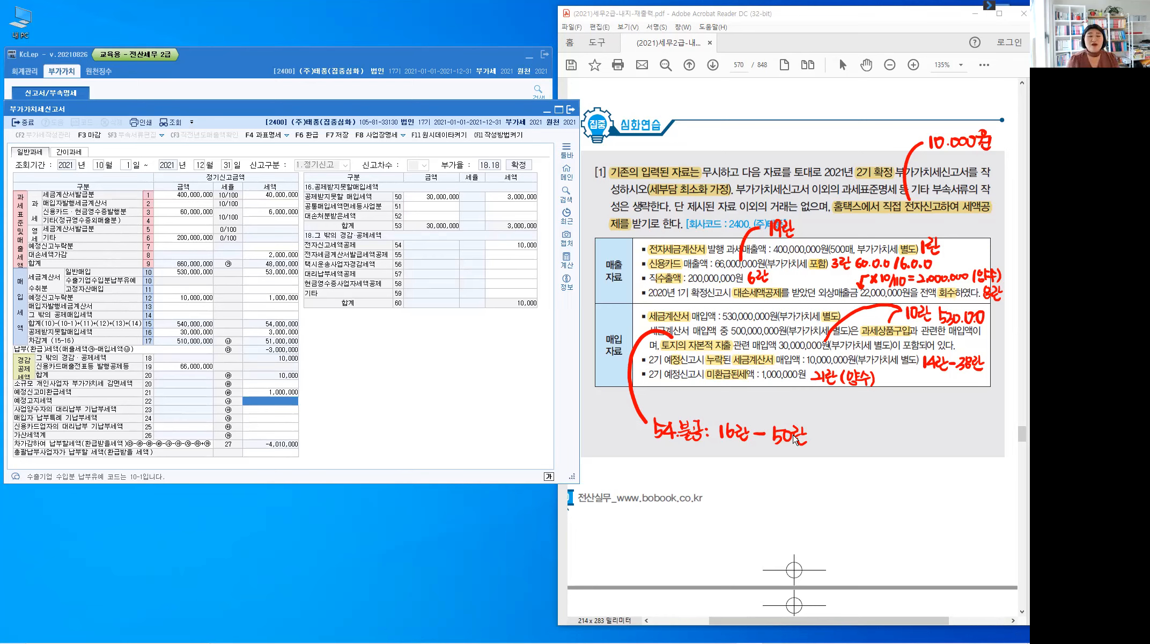
Save the completed 부가가치세신고서 and close it
{"action": "left_click", "coordinate": [525, 250]}
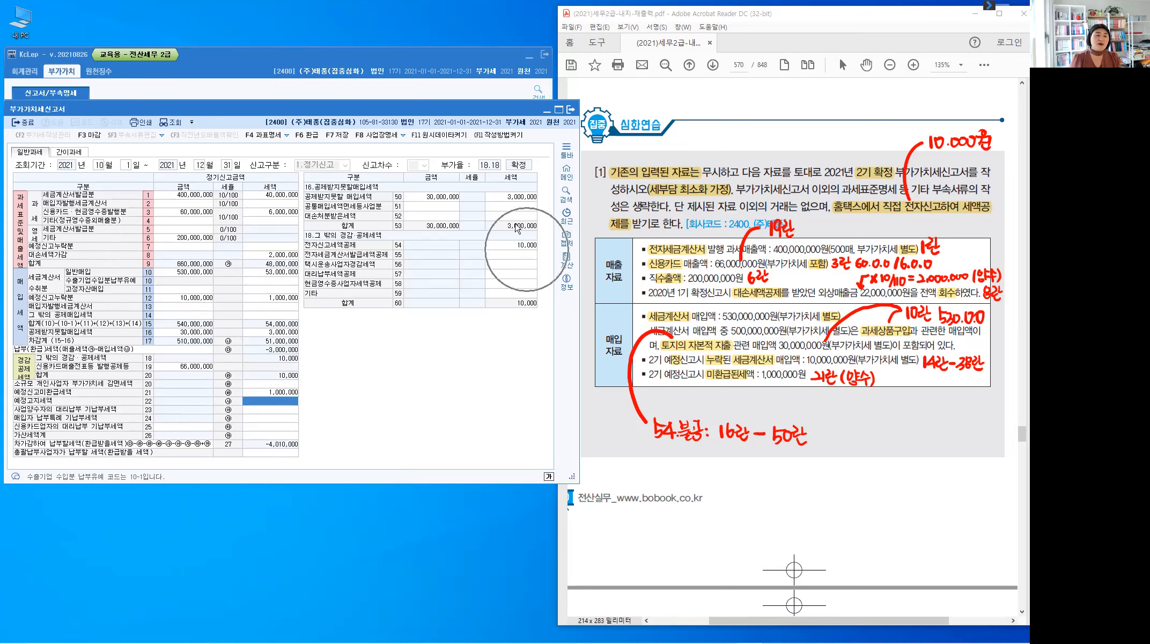
{"action": "left_click", "coordinate": [343, 141]}
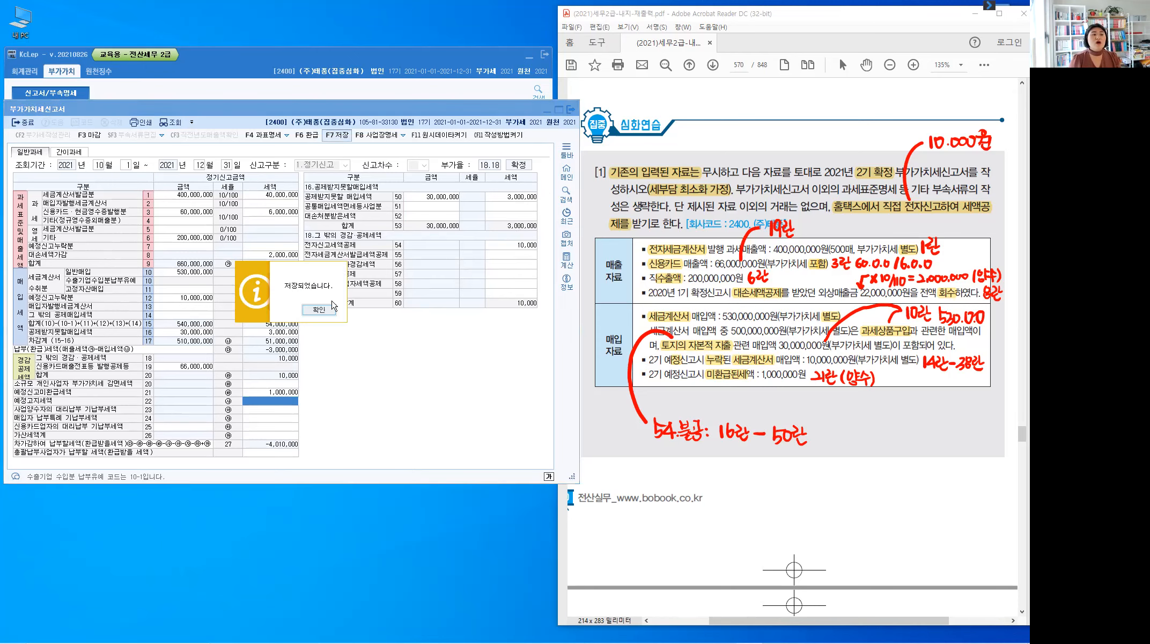
{"action": "key", "text": "Return"}
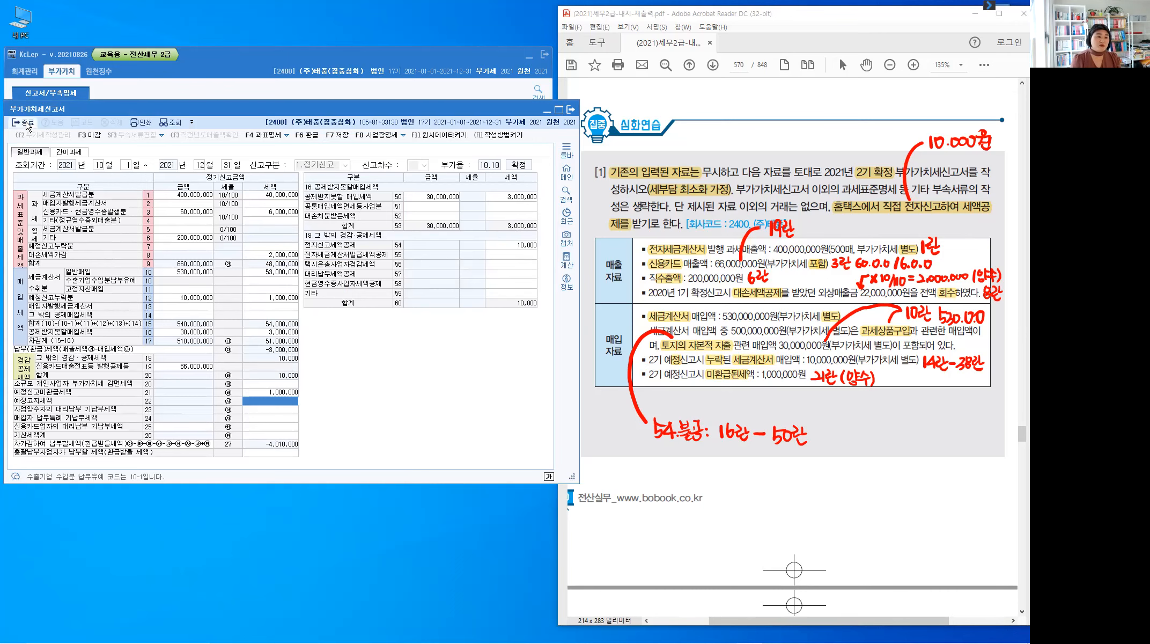
{"action": "left_click", "coordinate": [28, 126]}
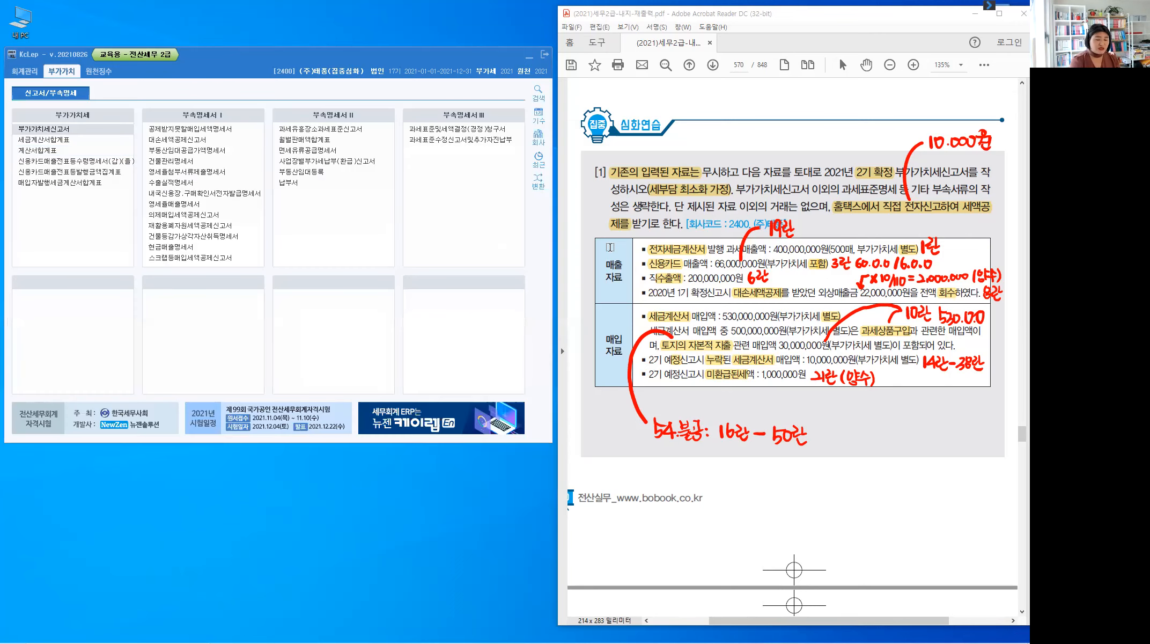
Clear the handwritten notes from the exercise PDF and bring up exercise [2] on page 571
{"action": "key", "text": "Escape"}
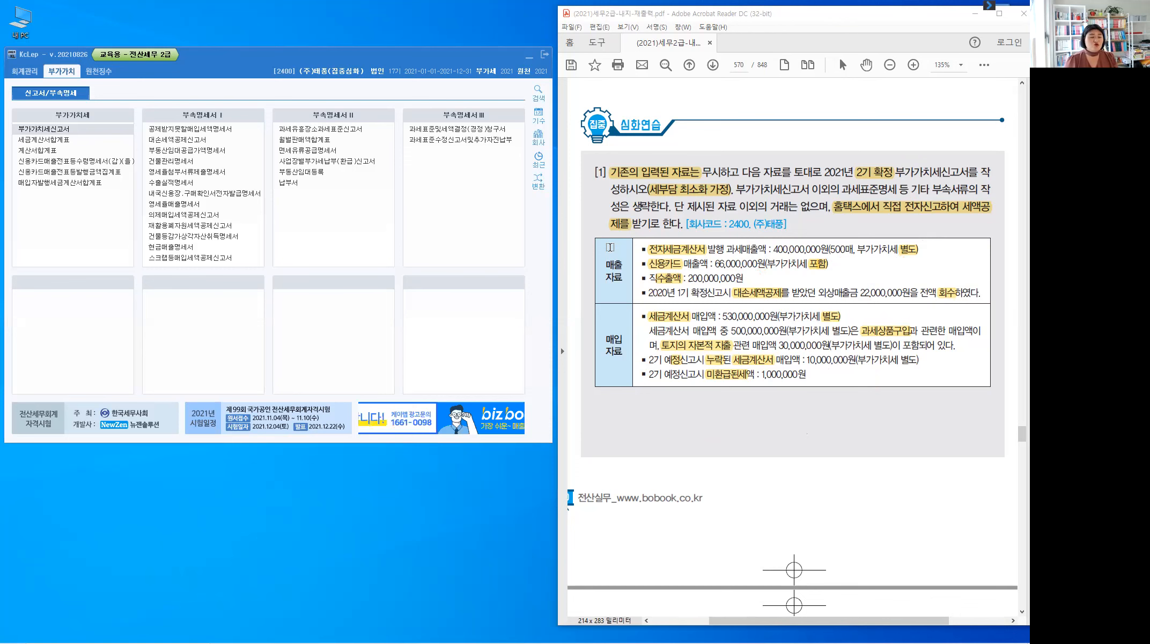
{"action": "left_click", "coordinate": [611, 248]}
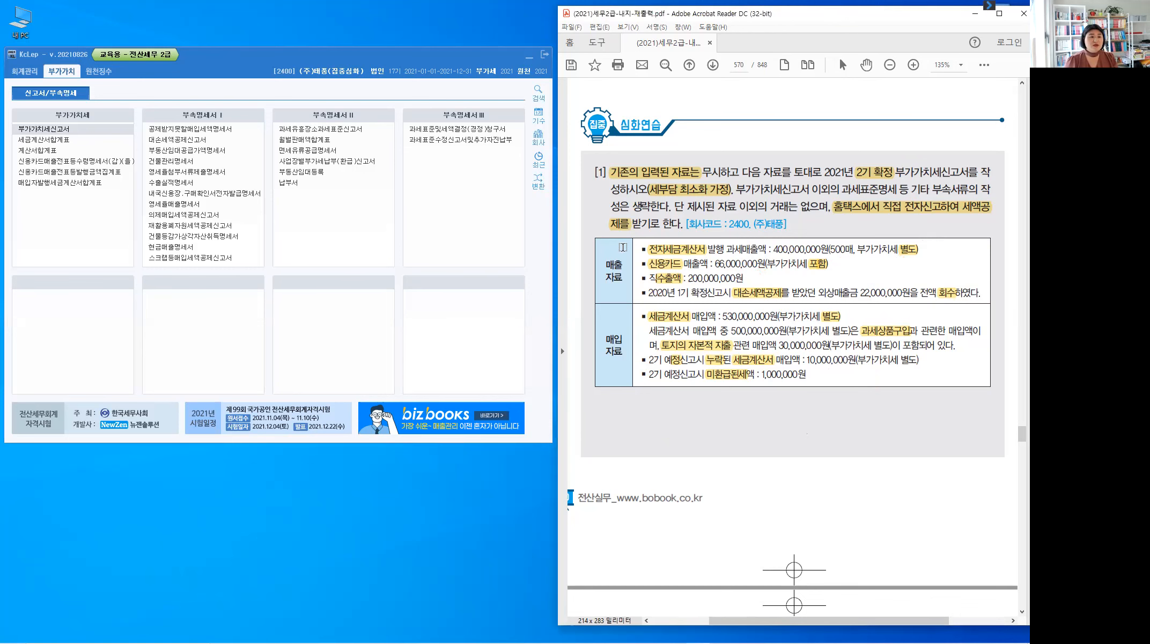
{"action": "scroll", "coordinate": [623, 247], "scroll_direction": "down", "scroll_amount": 10}
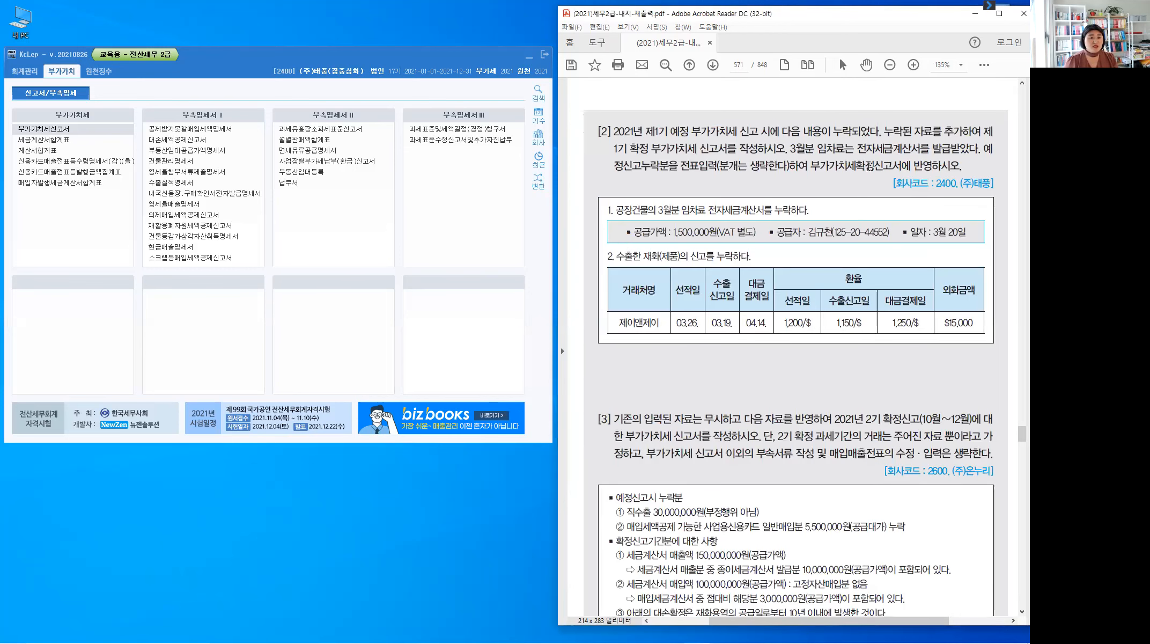
{"action": "scroll", "coordinate": [869, 167], "scroll_direction": "down", "scroll_amount": 1}
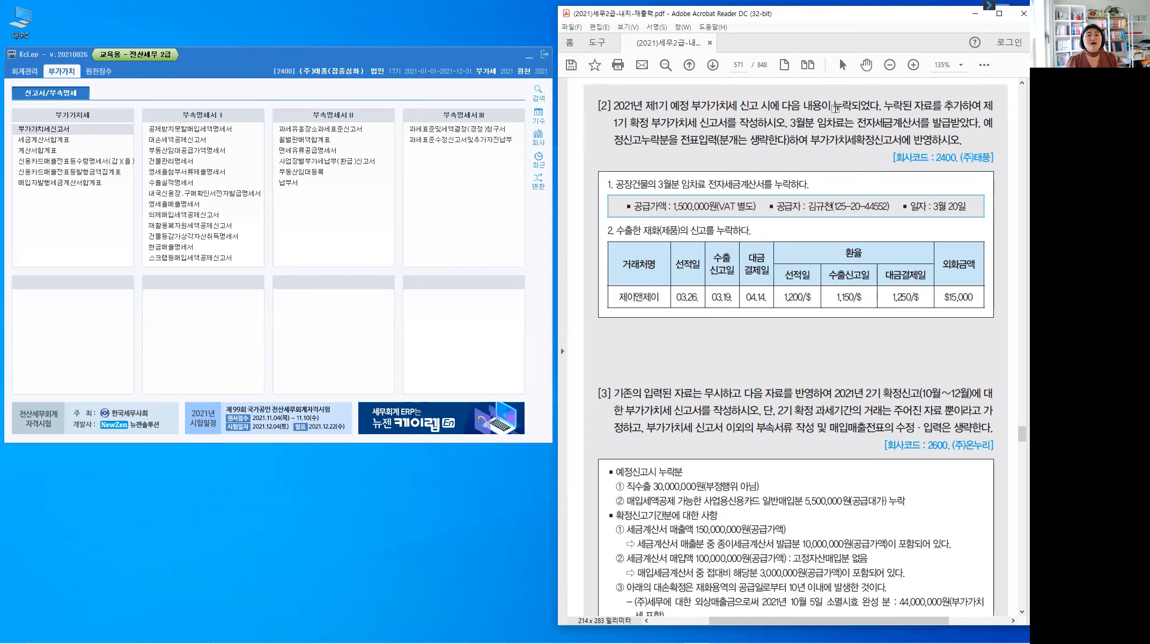
In exercise [2], highlight "누락되었다", "예정", "1기 확정 부가가치세 신고서를" and "전표입력(분개는 생략한다)"
{"action": "double_click", "coordinate": [852, 106]}
{"action": "double_click", "coordinate": [679, 106]}
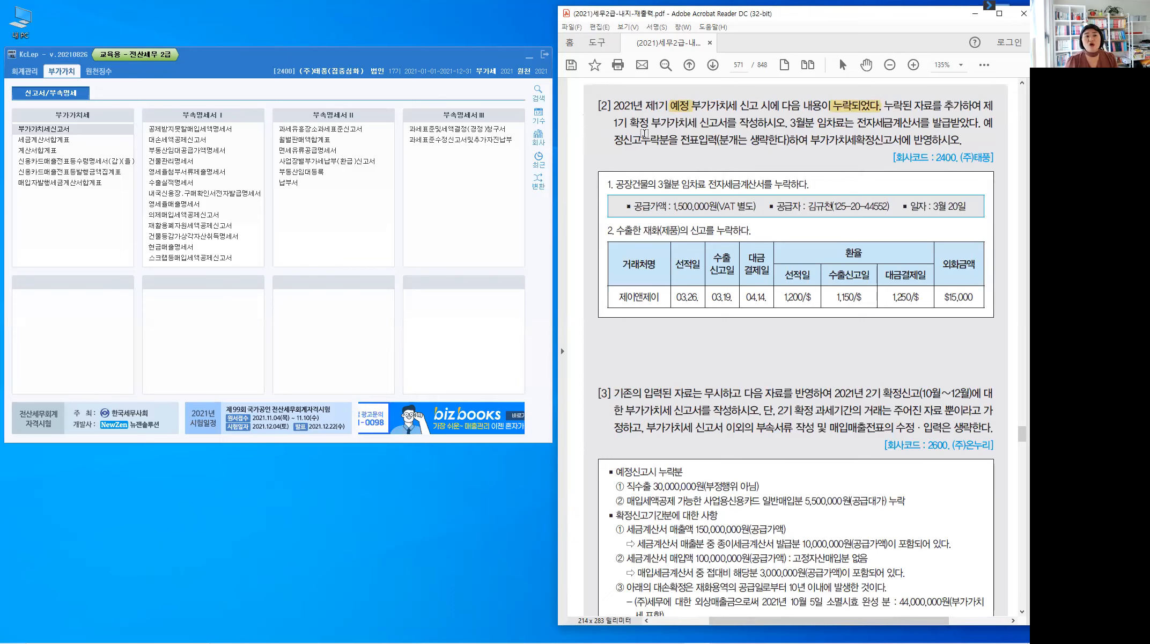
{"action": "left_click_drag", "start_coordinate": [615, 129], "coordinate": [736, 123]}
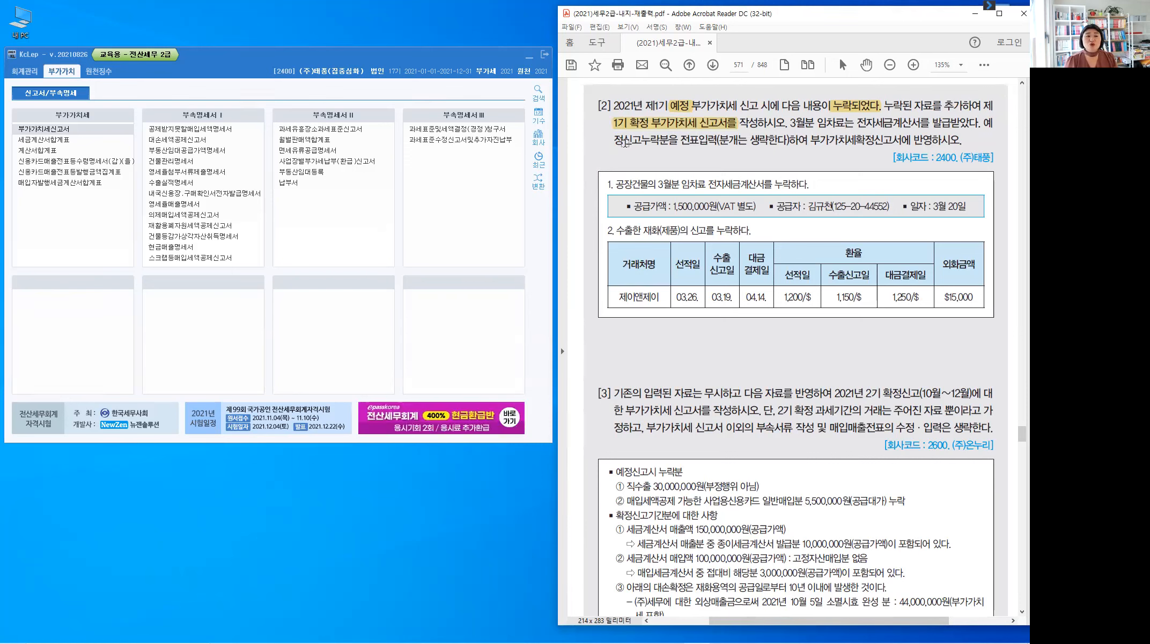
{"action": "left_click_drag", "start_coordinate": [682, 140], "coordinate": [754, 151]}
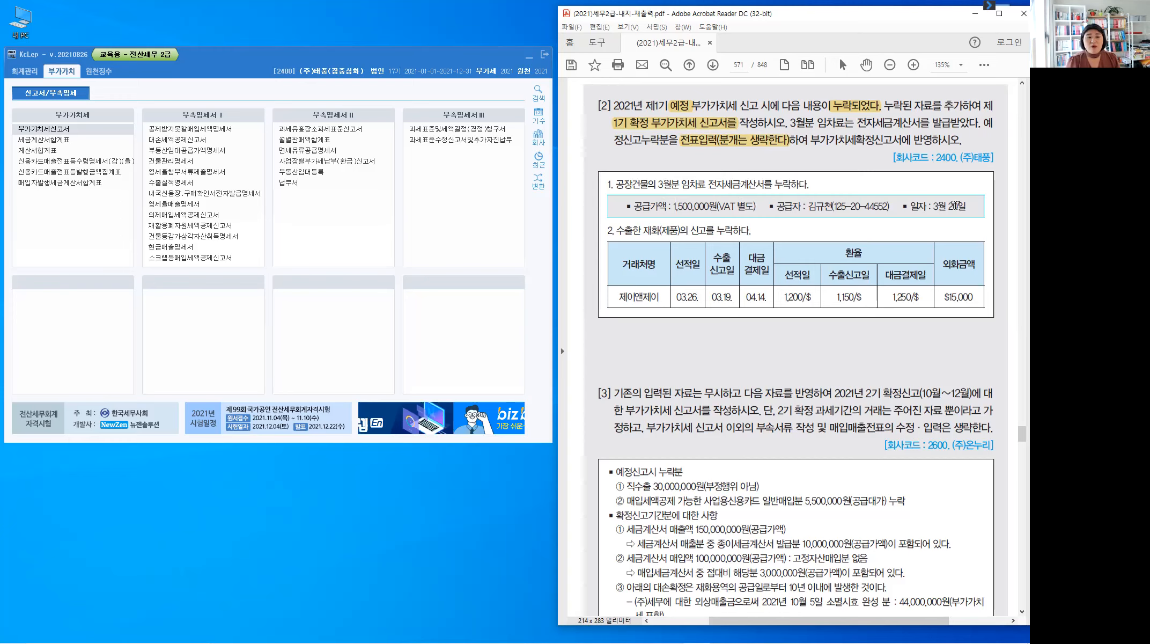
Handwrite "공제가능" beside item 1 of exercise [2] and circle "제품" in item 2
{"action": "left_click", "coordinate": [955, 205]}
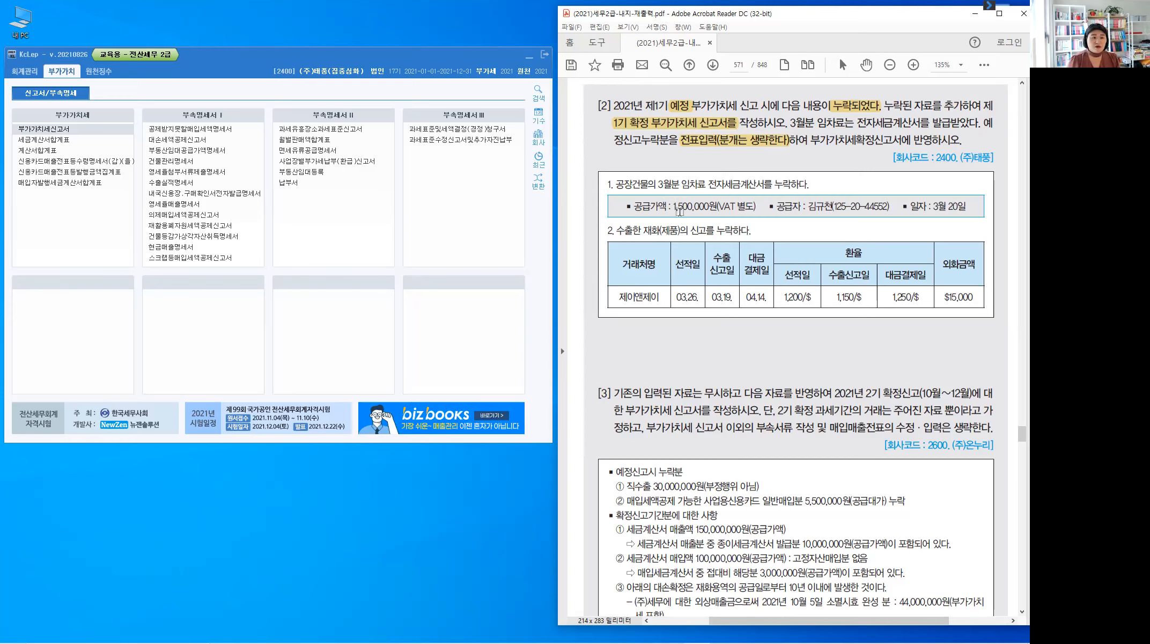
{"action": "key", "text": "alt"}
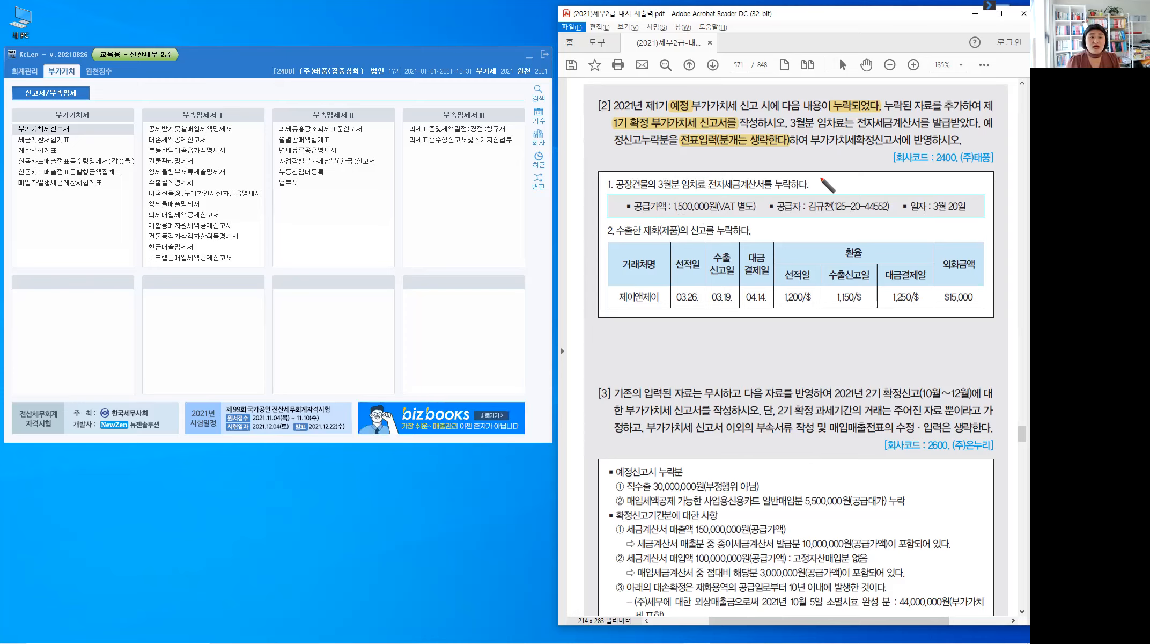
{"action": "left_click_drag", "start_coordinate": [819, 174], "coordinate": [862, 191]}
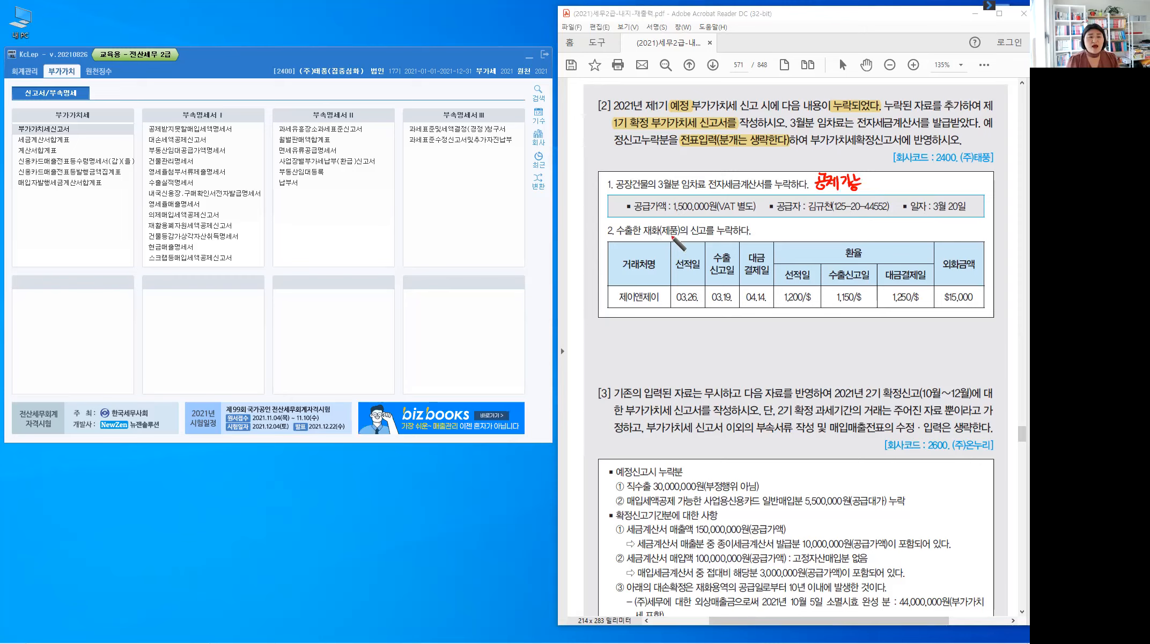
{"action": "left_click_drag", "start_coordinate": [666, 218], "coordinate": [675, 242]}
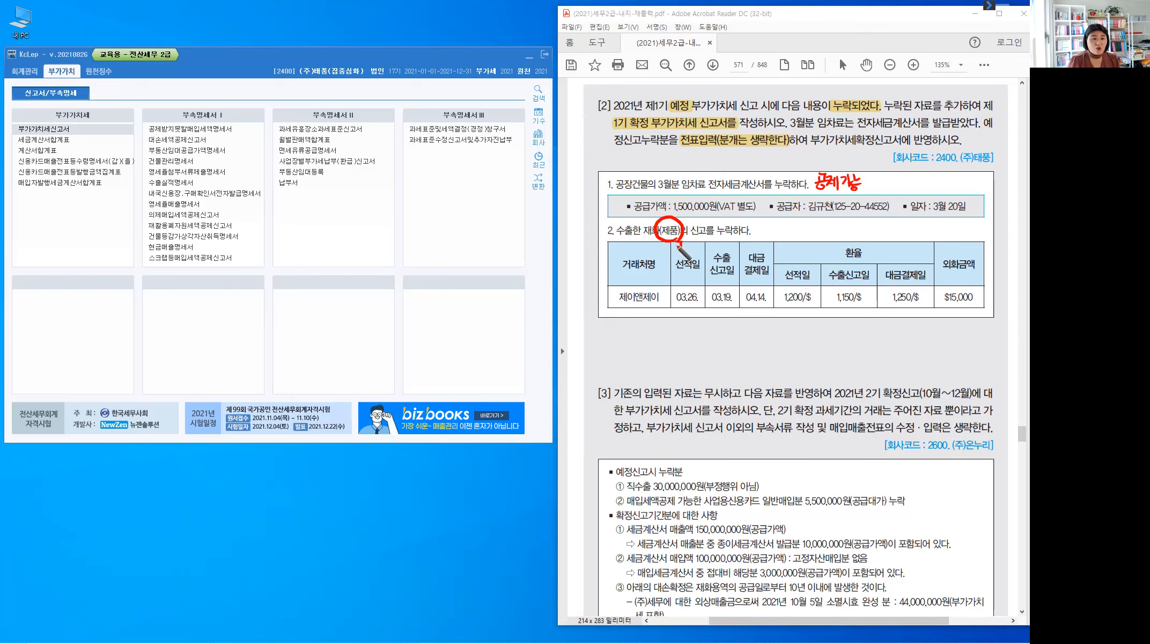
Handwrite "공급시기" above the 선적일 heading in item 2 and highlight the shipping date "03.26."
{"action": "left_click_drag", "start_coordinate": [681, 252], "coordinate": [704, 252]}
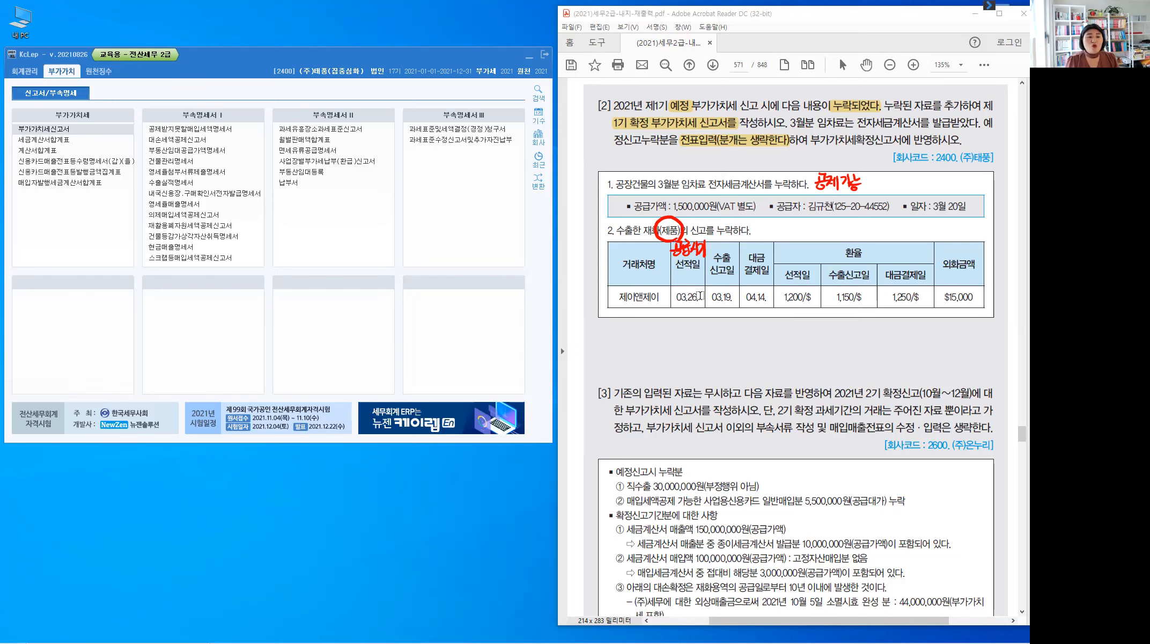
{"action": "left_click_drag", "start_coordinate": [677, 297], "coordinate": [699, 298]}
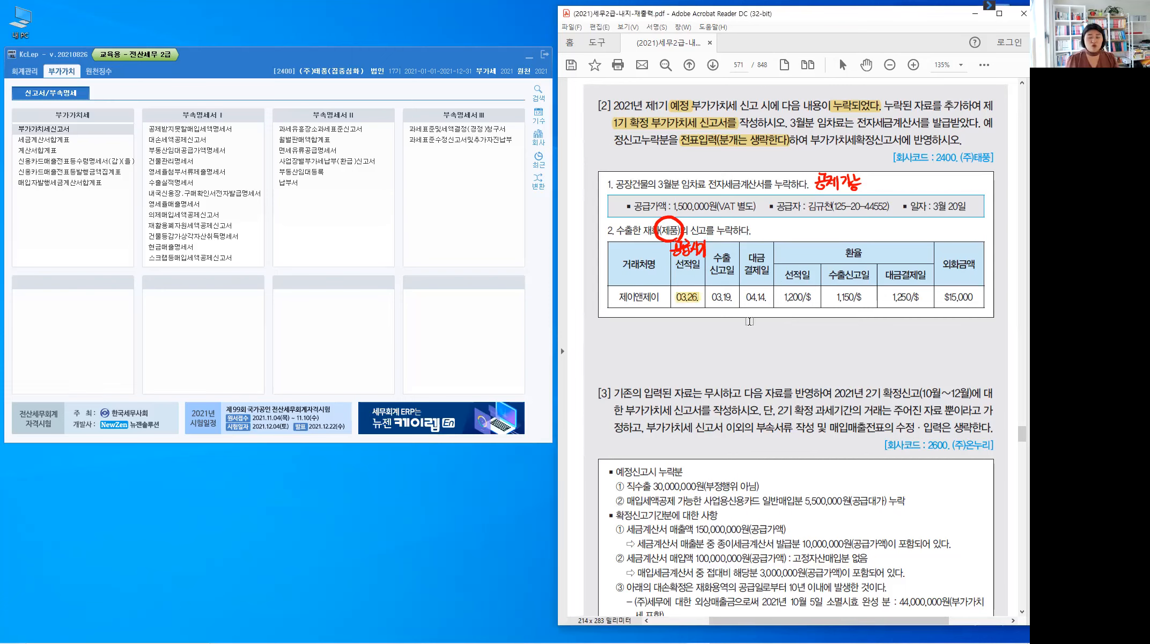
Handwrite "외상" in red beneath the 03.26. shipping date in the item 2 table
{"action": "key", "text": "ctrl"}
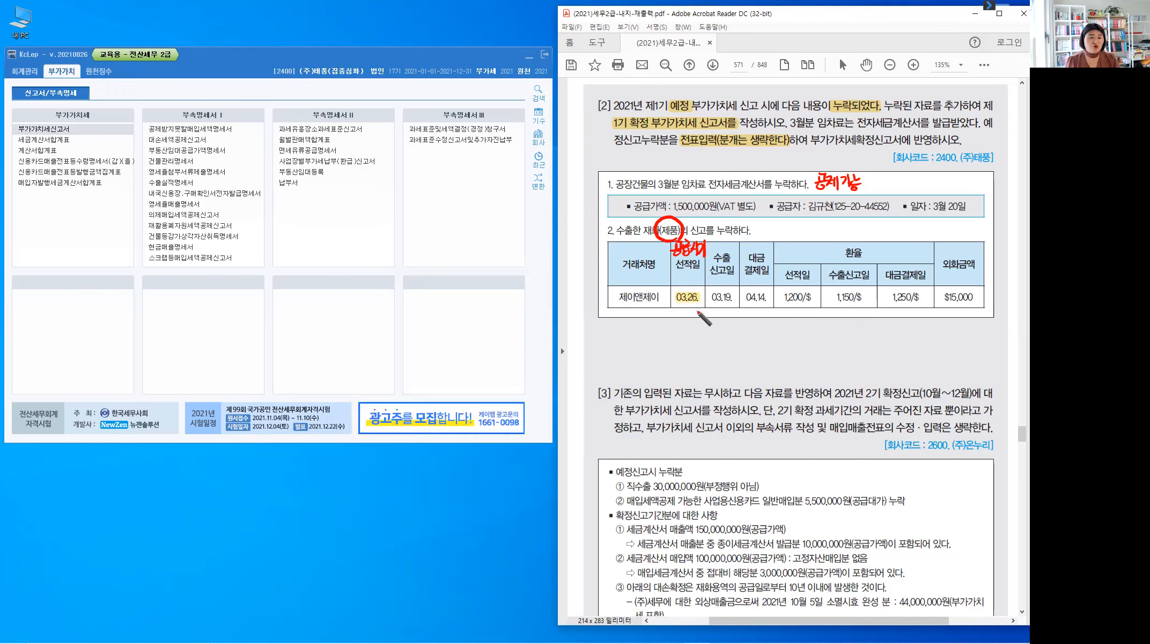
{"action": "key", "text": "alt"}
{"action": "left_click_drag", "start_coordinate": [687, 310], "coordinate": [687, 310]}
{"action": "left_click_drag", "start_coordinate": [685, 316], "coordinate": [692, 328]}
{"action": "left_click_drag", "start_coordinate": [696, 314], "coordinate": [693, 321]}
{"action": "left_click_drag", "start_coordinate": [696, 317], "coordinate": [698, 320]}
{"action": "left_click_drag", "start_coordinate": [699, 312], "coordinate": [701, 323]}
{"action": "left_click_drag", "start_coordinate": [700, 317], "coordinate": [698, 322]}
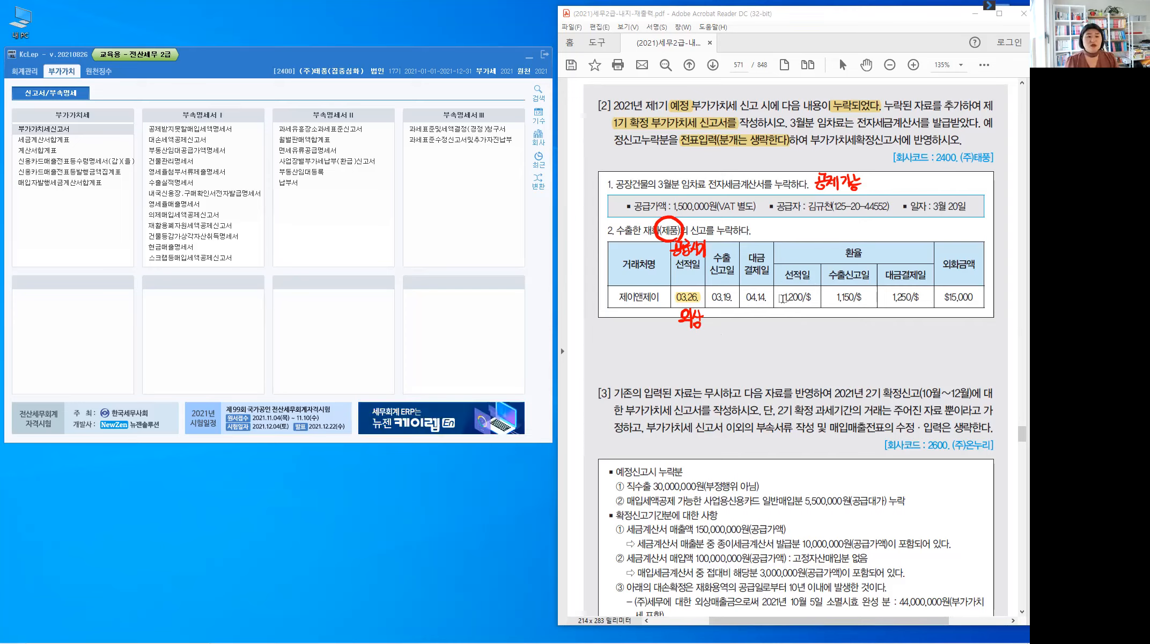
Highlight the shipping-date exchange rate "1,200/$" and the foreign currency amount "$15,000" in the item 2 table
{"action": "left_click_drag", "start_coordinate": [783, 299], "coordinate": [819, 299]}
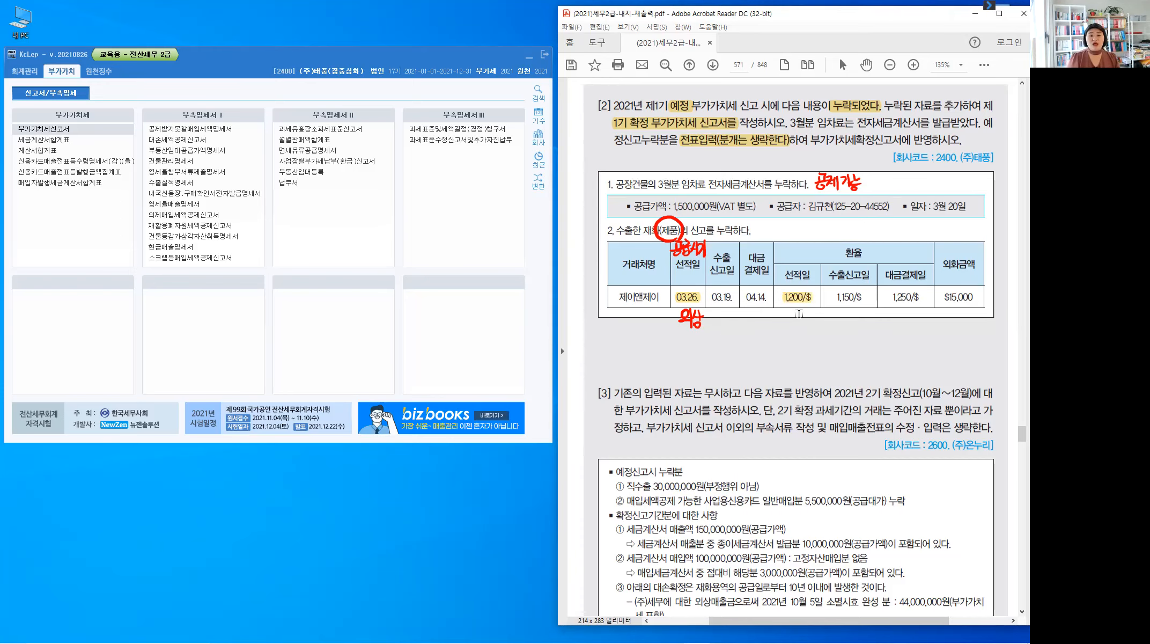
{"action": "left_click", "coordinate": [853, 258]}
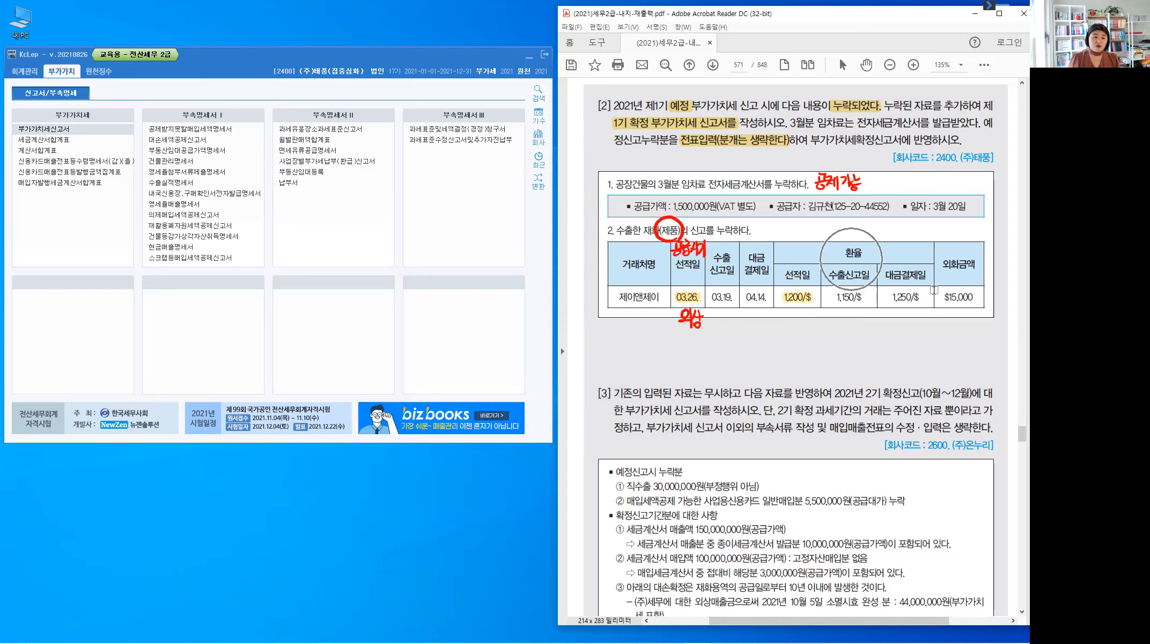
{"action": "double_click", "coordinate": [962, 300]}
{"action": "left_click", "coordinate": [856, 338]}
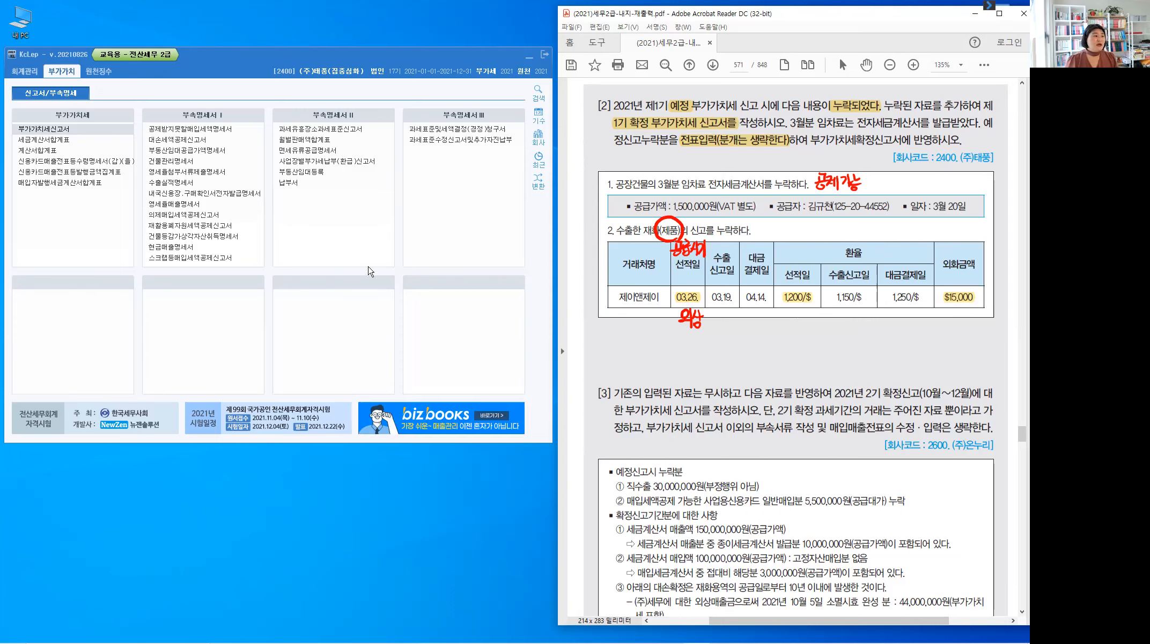
Open 매입매출전표입력 in the accounting program and bring up the vouchers for March 2021
{"action": "left_click", "coordinate": [21, 75]}
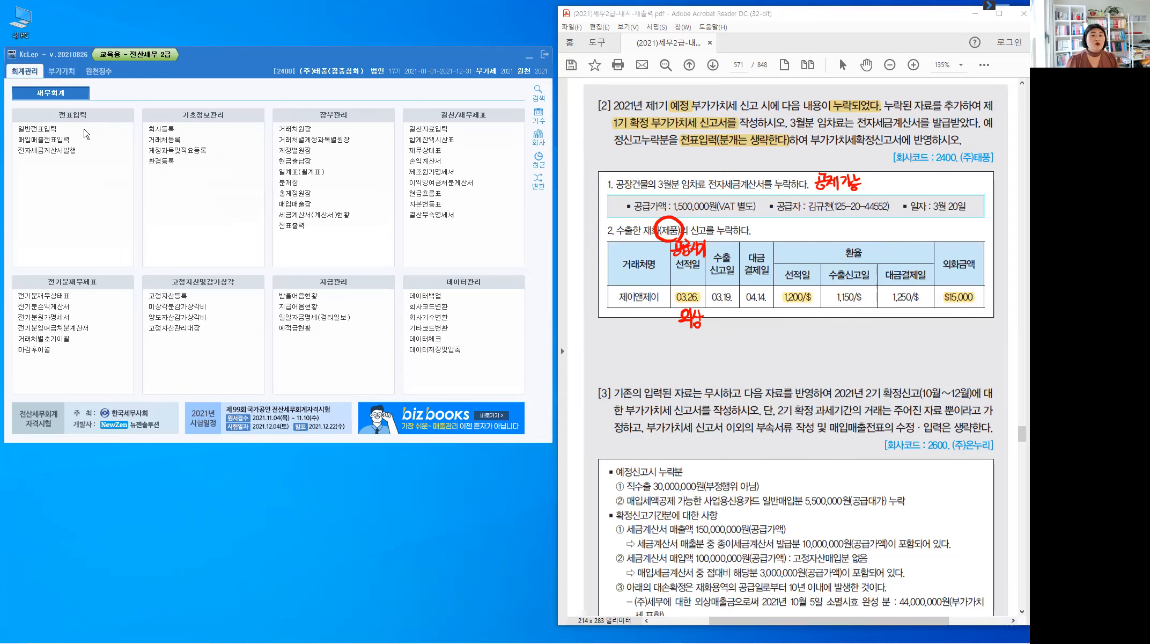
{"action": "left_click", "coordinate": [40, 140]}
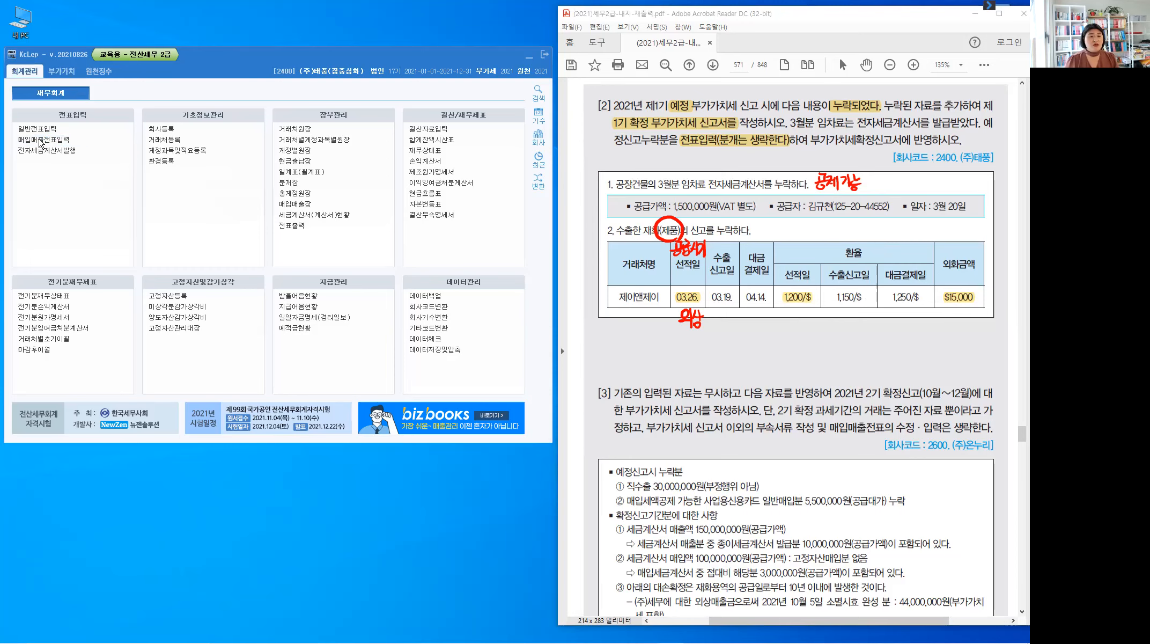
{"action": "left_click", "coordinate": [40, 140]}
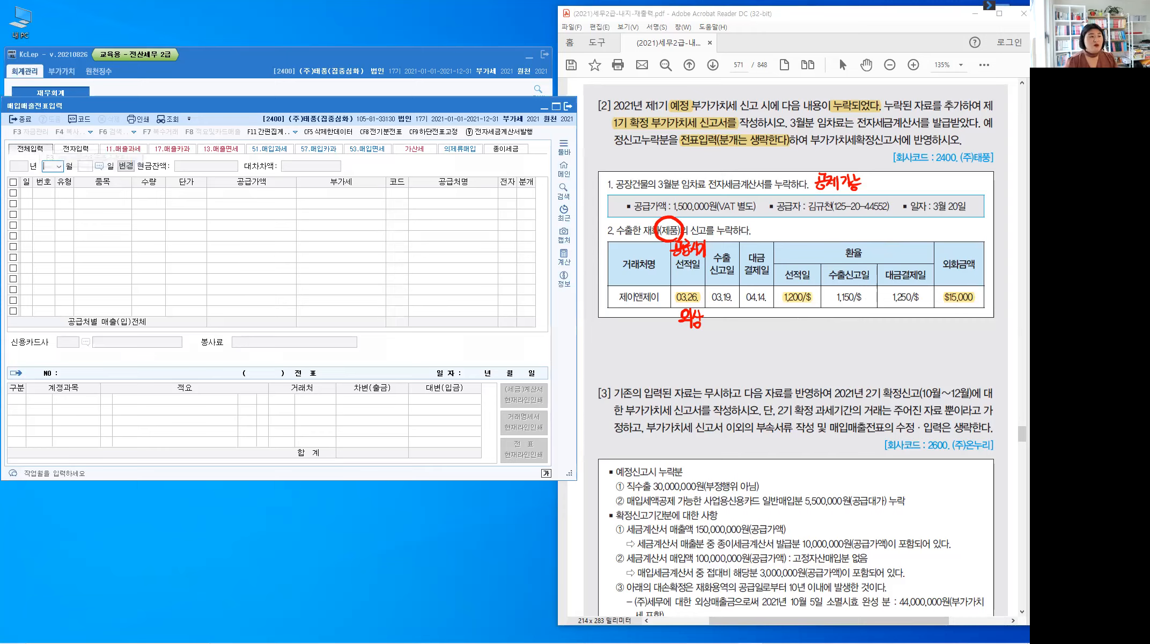
{"action": "type", "text": "03"}
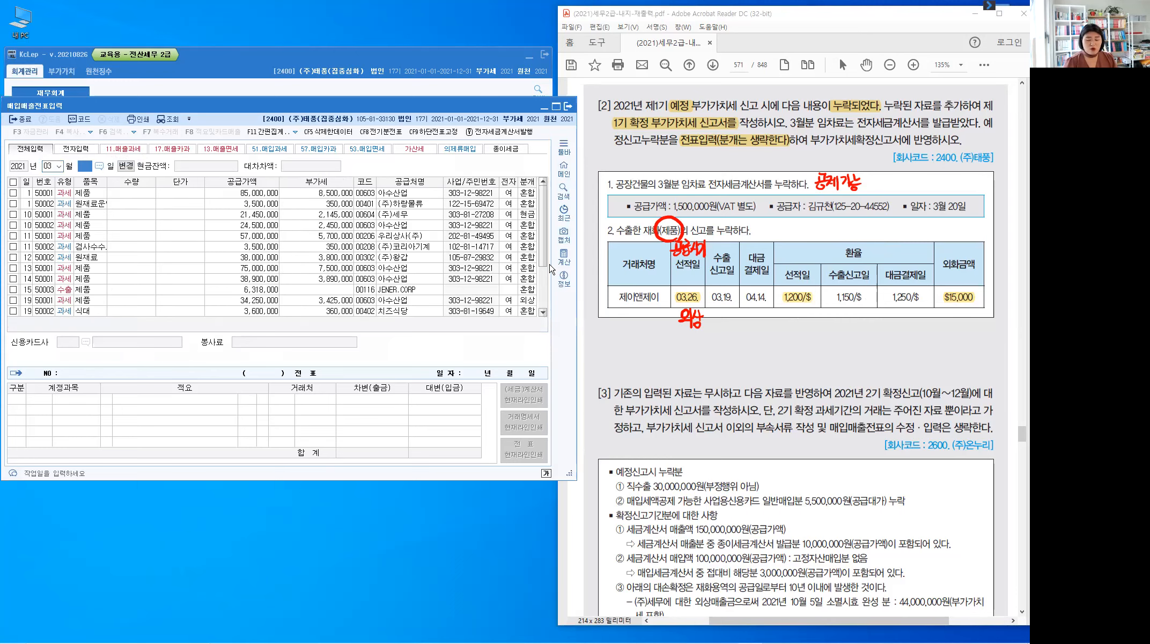
Enter a purchase voucher line for day 20 with type 51.과세, item 임차료 and a supply amount of 1,500,000
{"action": "key", "text": "Return"}
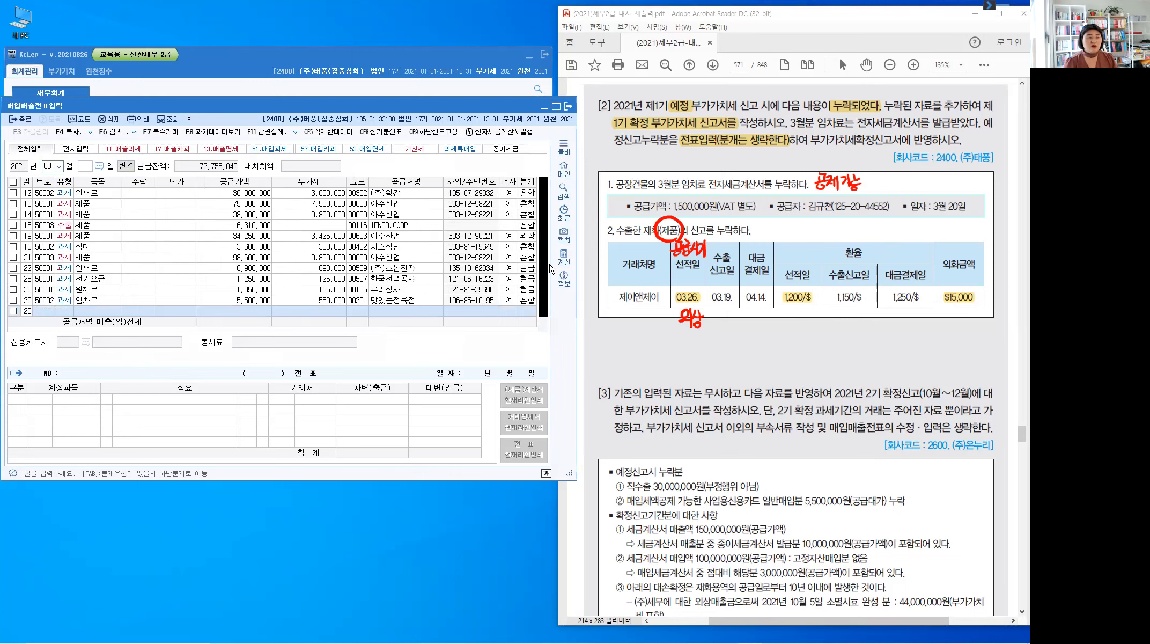
{"action": "key", "text": "Return"}
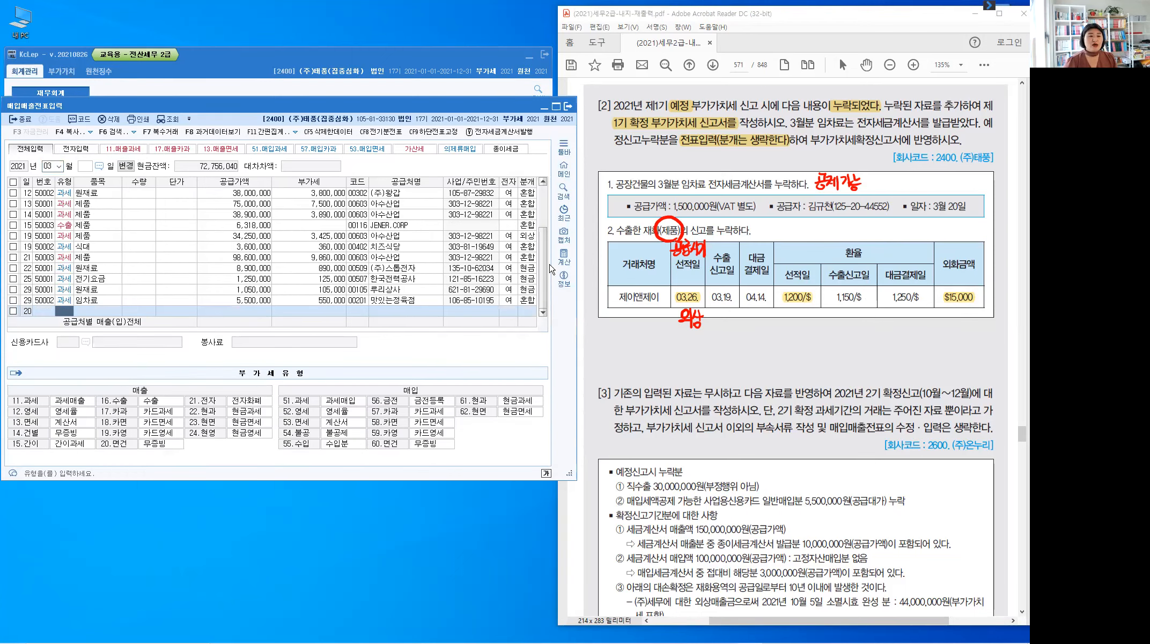
{"action": "type", "text": "51"}
{"action": "key", "text": "Return"}
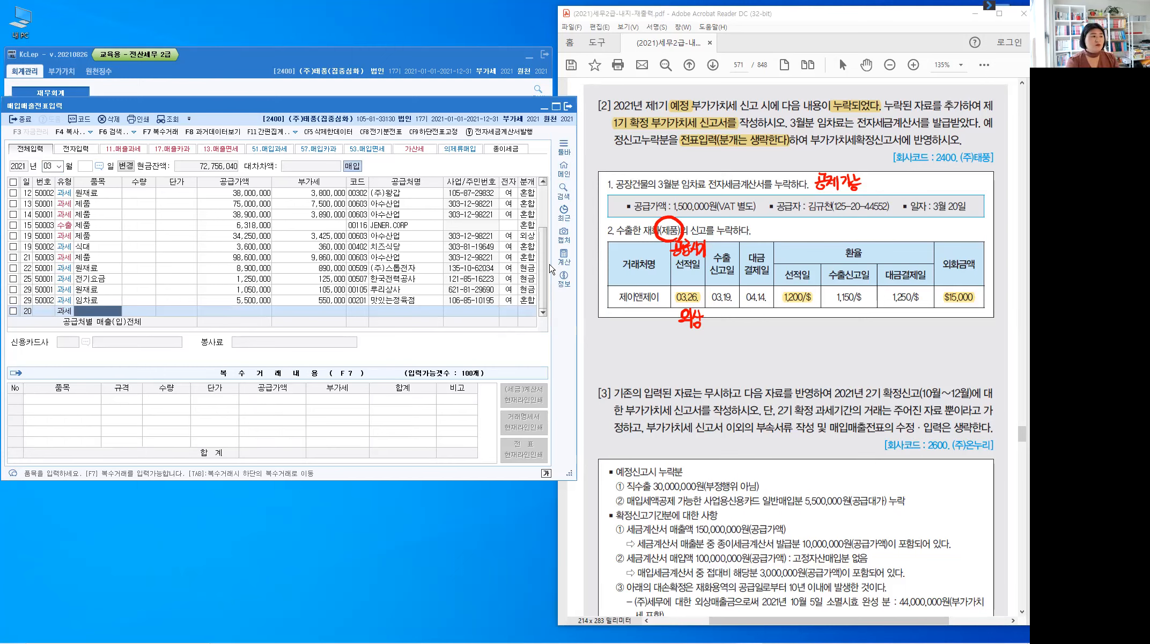
{"action": "type", "text": "임차료"}
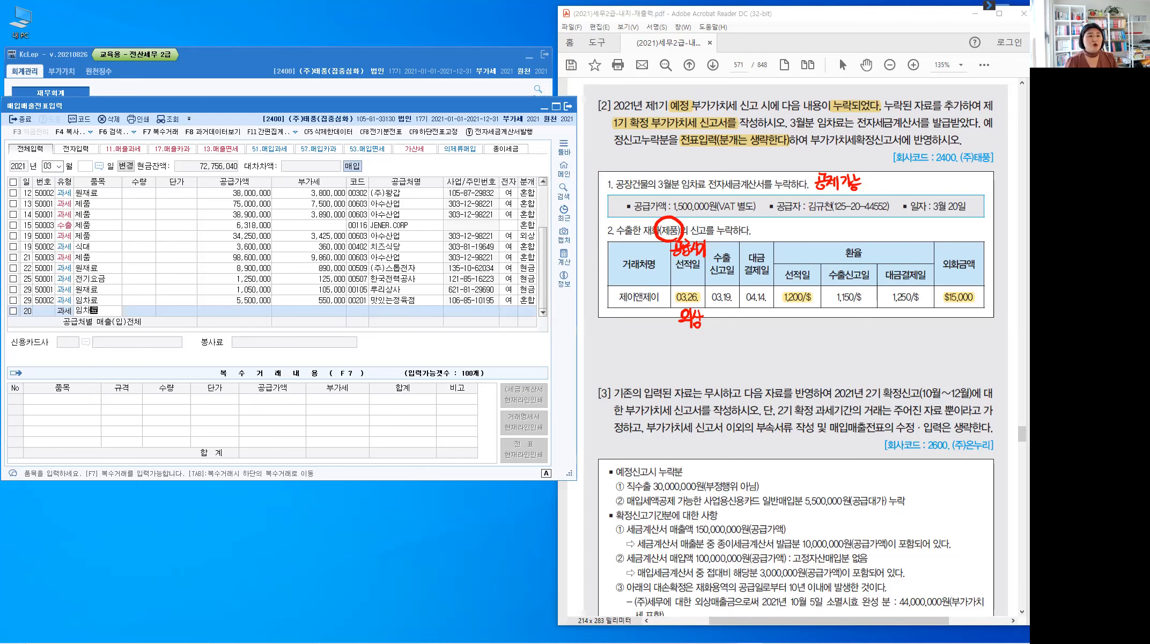
{"action": "key", "text": "Return"}
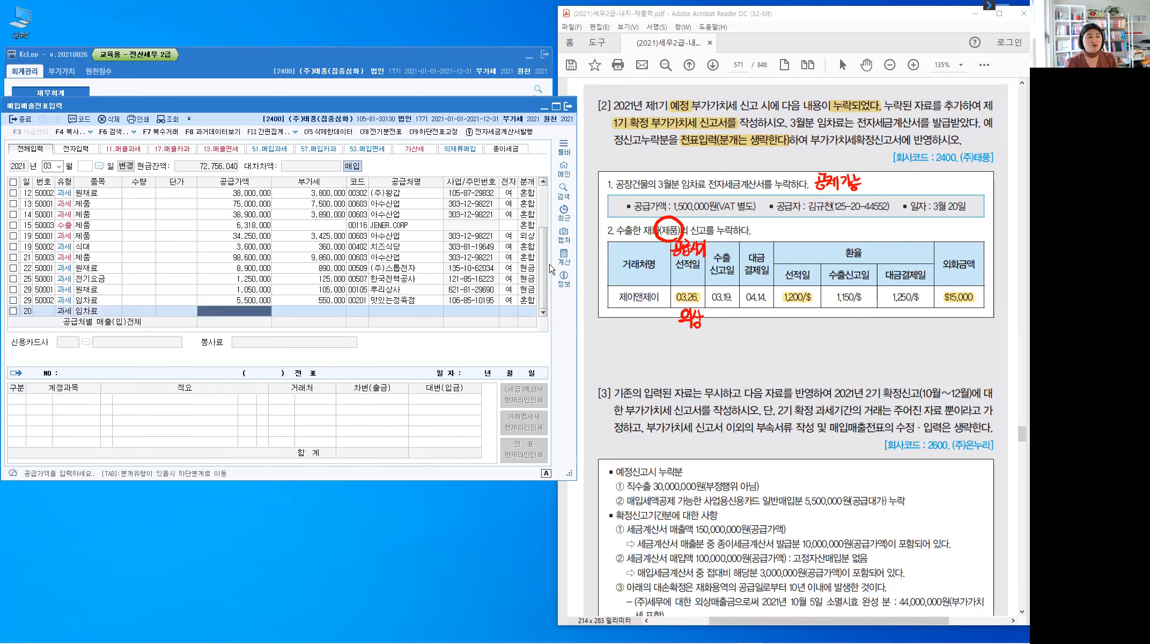
{"action": "type", "text": "1,500,000"}
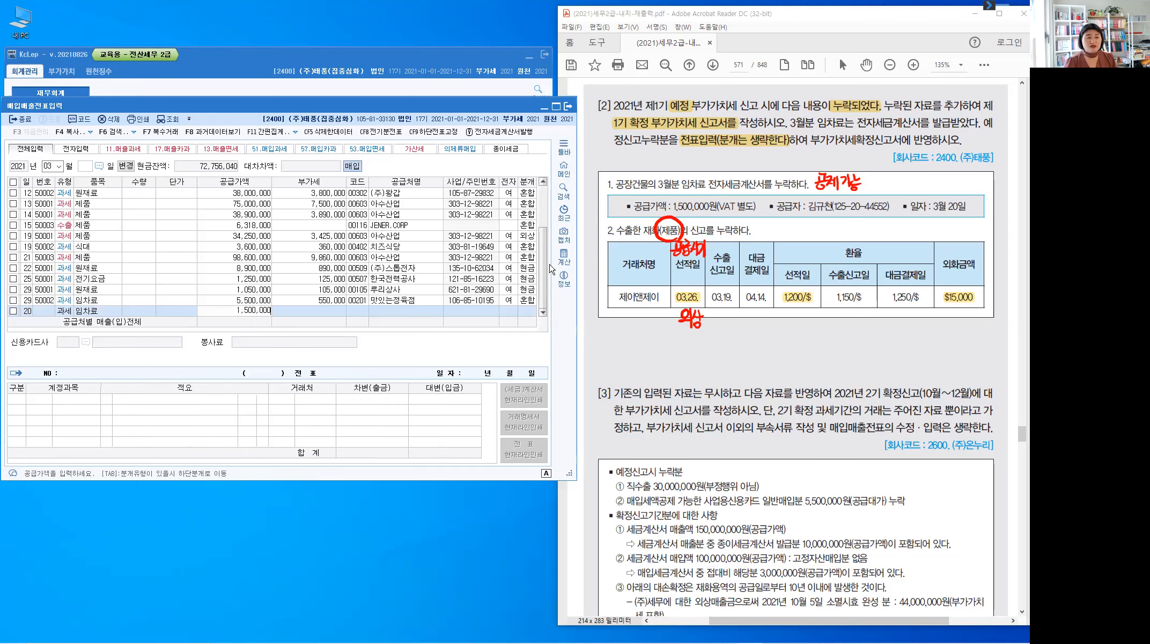
{"action": "key", "text": "Return"}
{"action": "key", "text": "Return"}
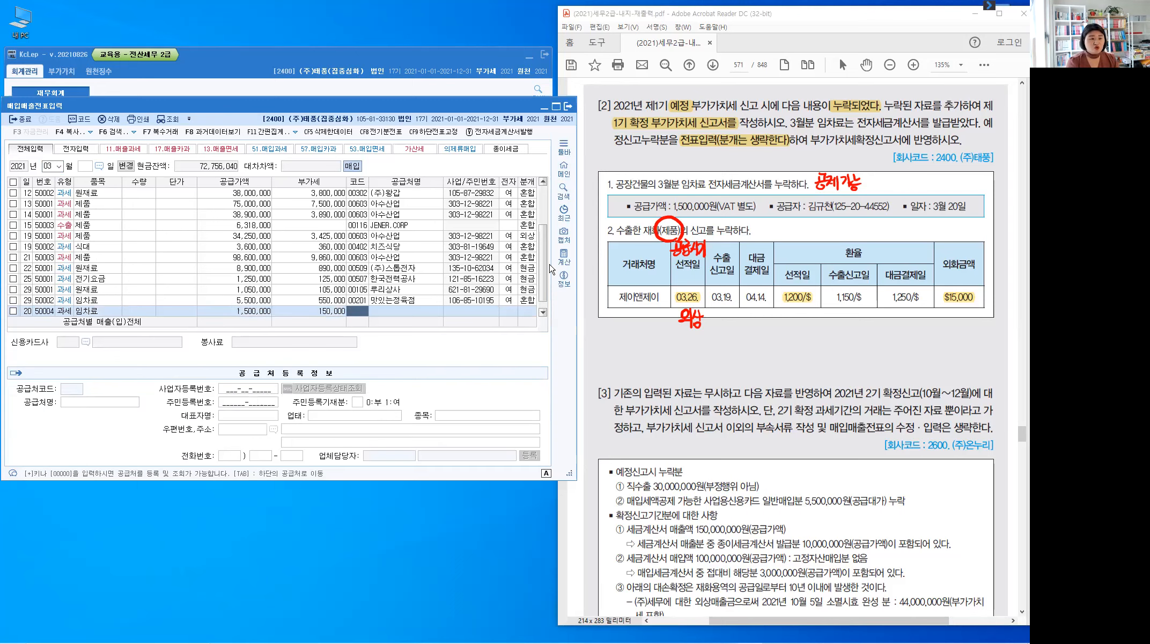
Look up the supplier named in item 1 and assign it to the 임차료 voucher line
{"action": "type", "text": "김"}
{"action": "type", "text": "귀"}
{"action": "key", "text": "Return"}
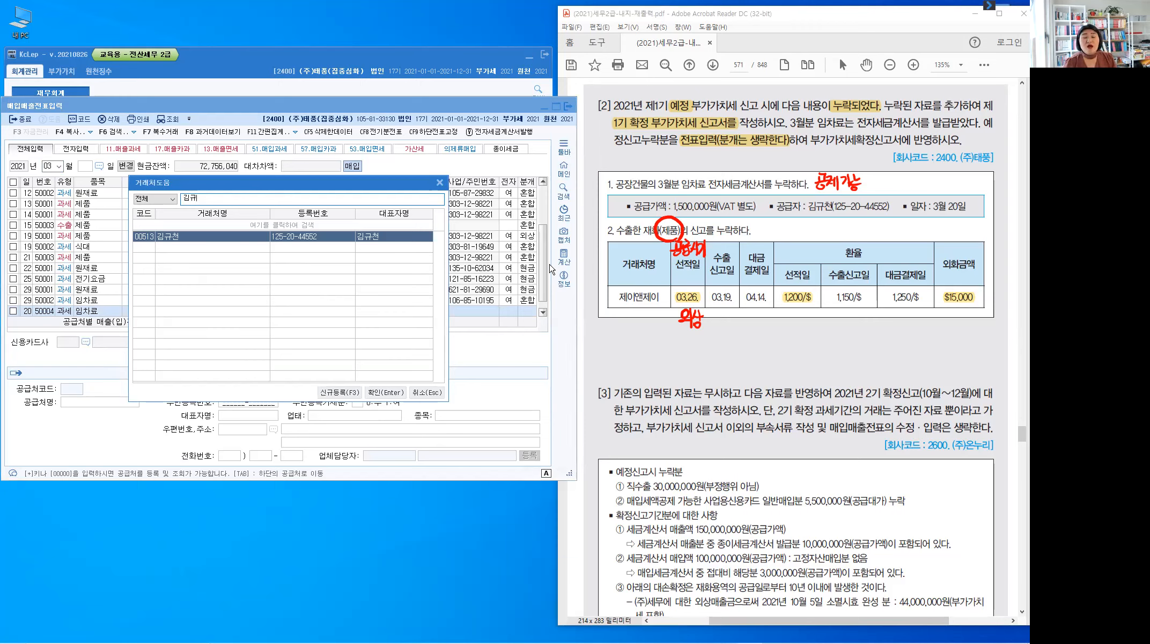
{"action": "key", "text": "Escape"}
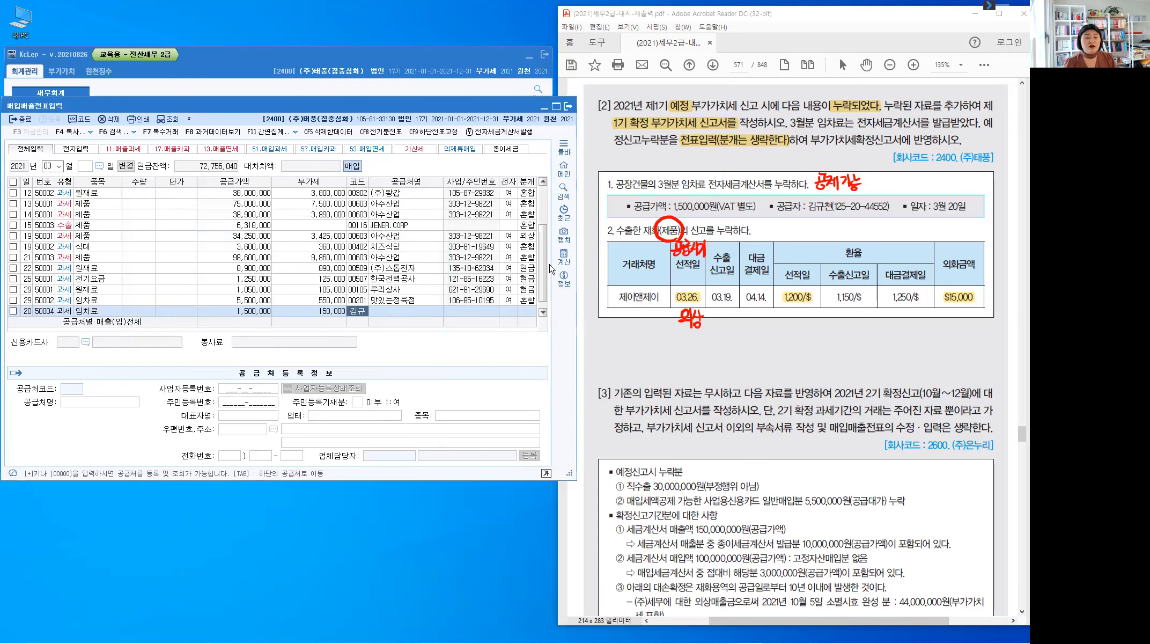
{"action": "key", "text": "Return"}
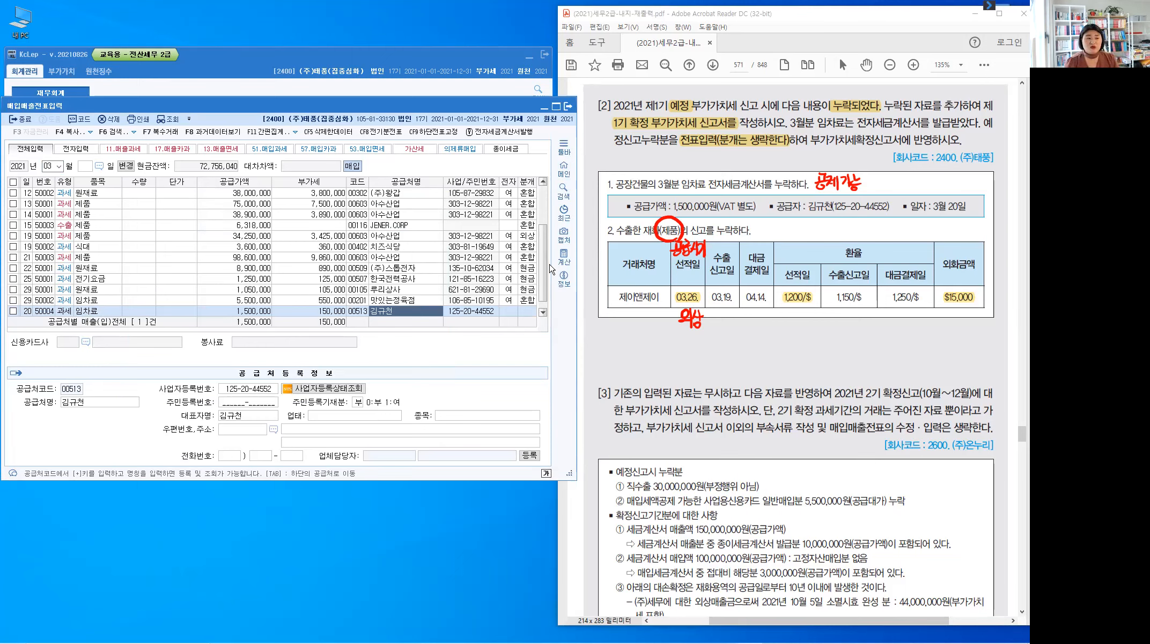
{"action": "key", "text": "Return"}
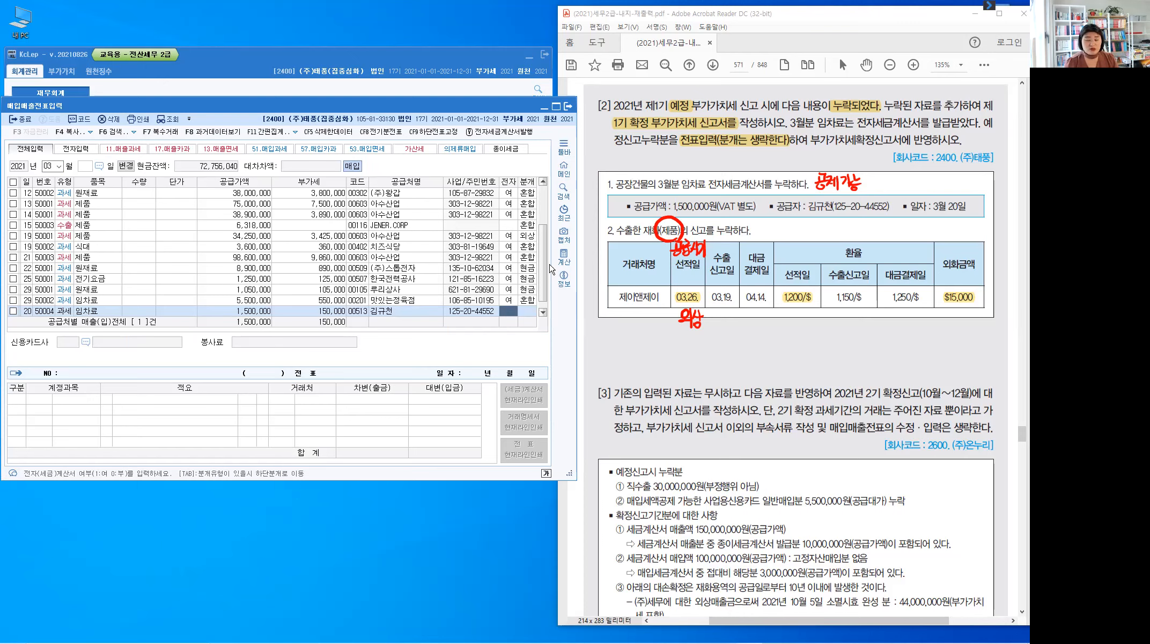
Set the 임차료 line's electronic invoice field to 여 and its journal type to 0 (분개없음)
{"action": "type", "text": "1"}
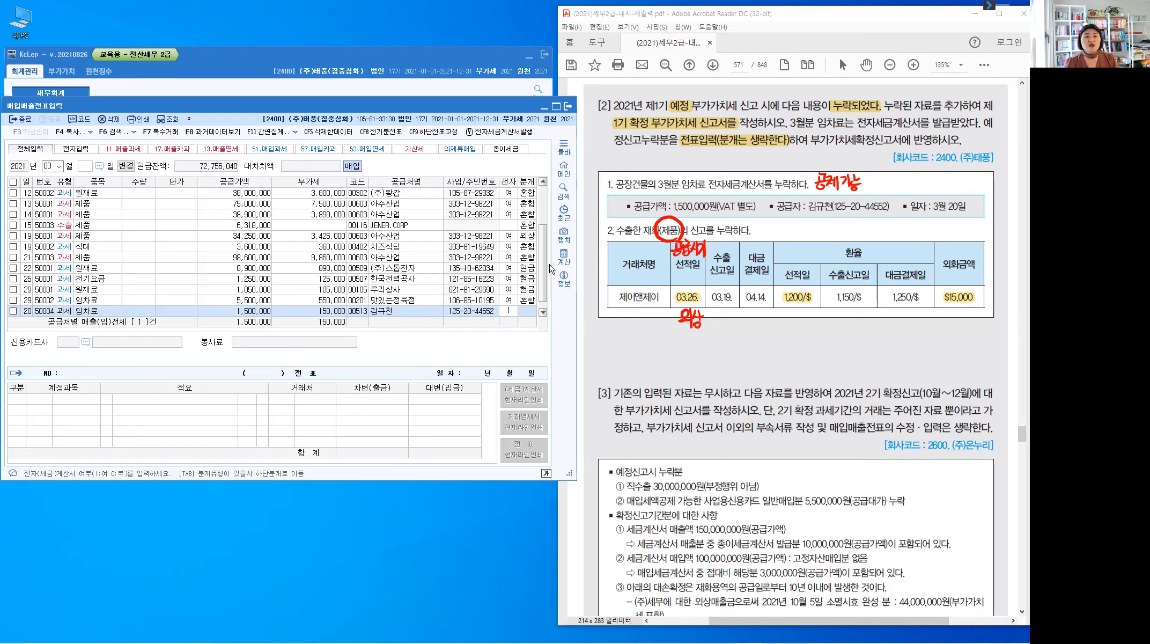
{"action": "key", "text": "Return"}
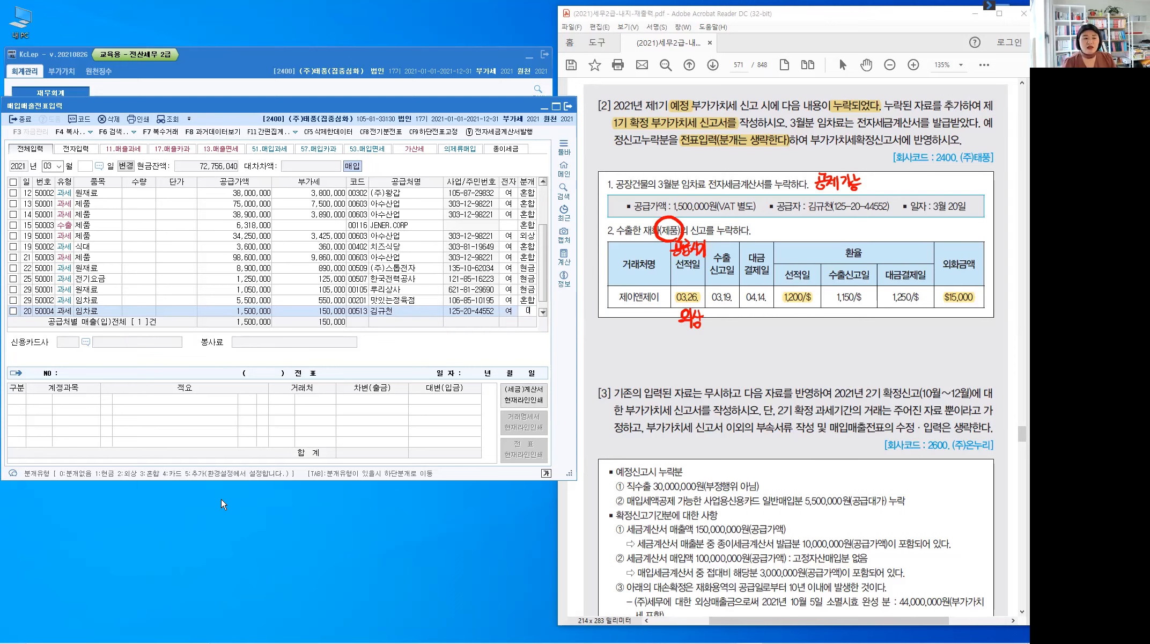
{"action": "key", "text": "Return"}
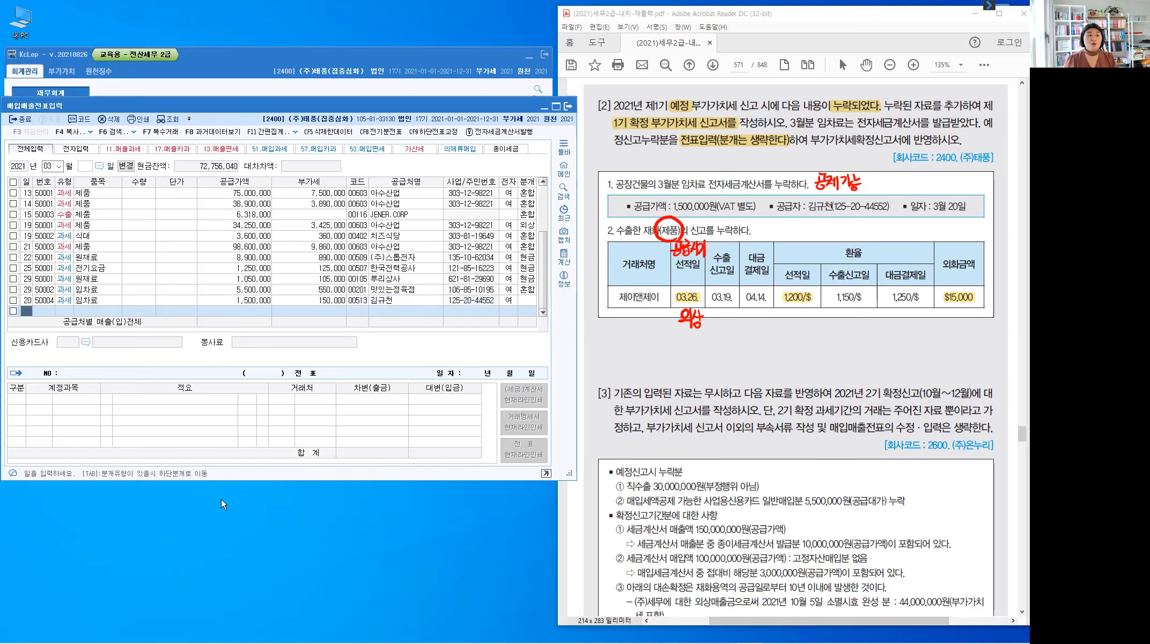
{"action": "left_click", "coordinate": [97, 300]}
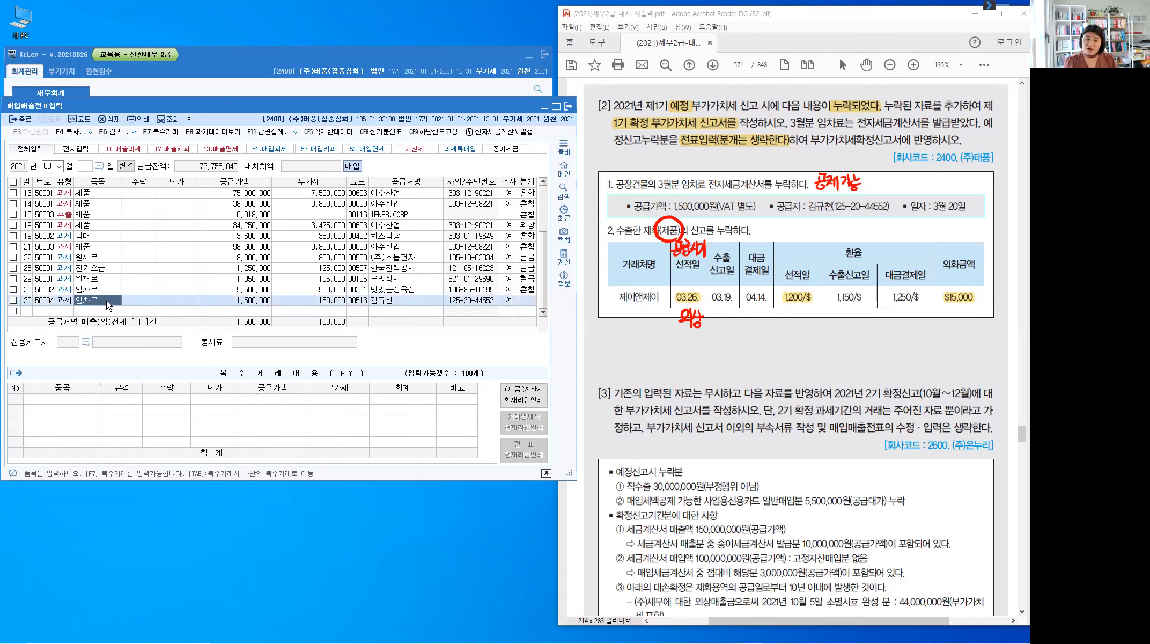
Start a sales voucher line for day 26 with type 16.수출 and item 제품, leaving quantity and unit price blank
{"action": "left_click", "coordinate": [30, 312]}
{"action": "type", "text": "20"}
{"action": "key", "text": "Return"}
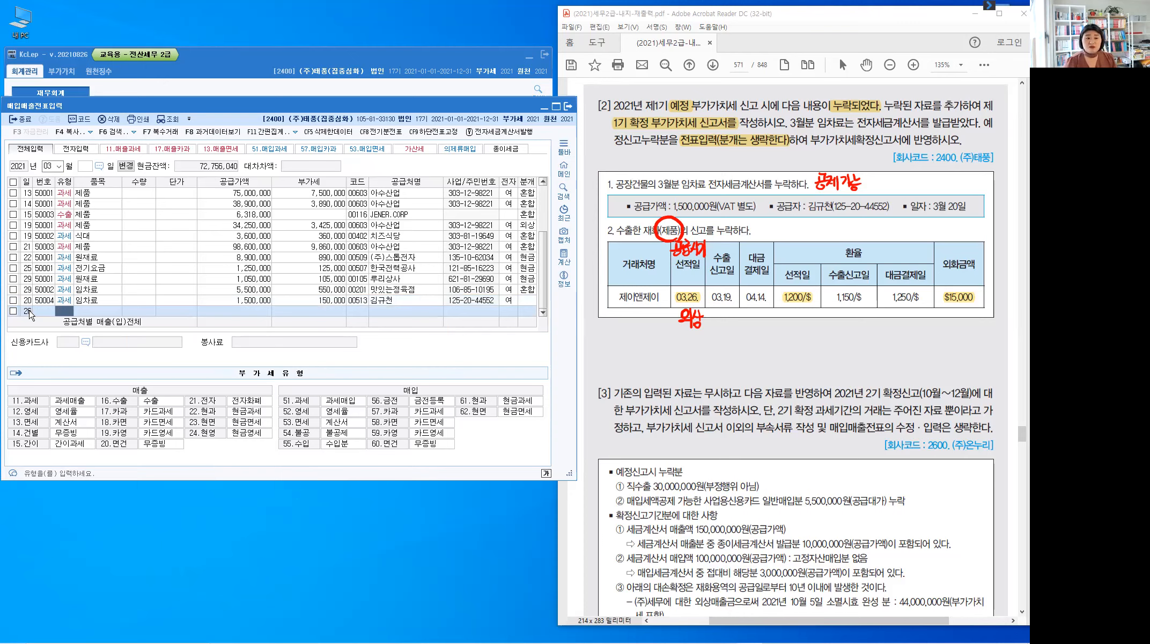
{"action": "type", "text": "16"}
{"action": "key", "text": "Return"}
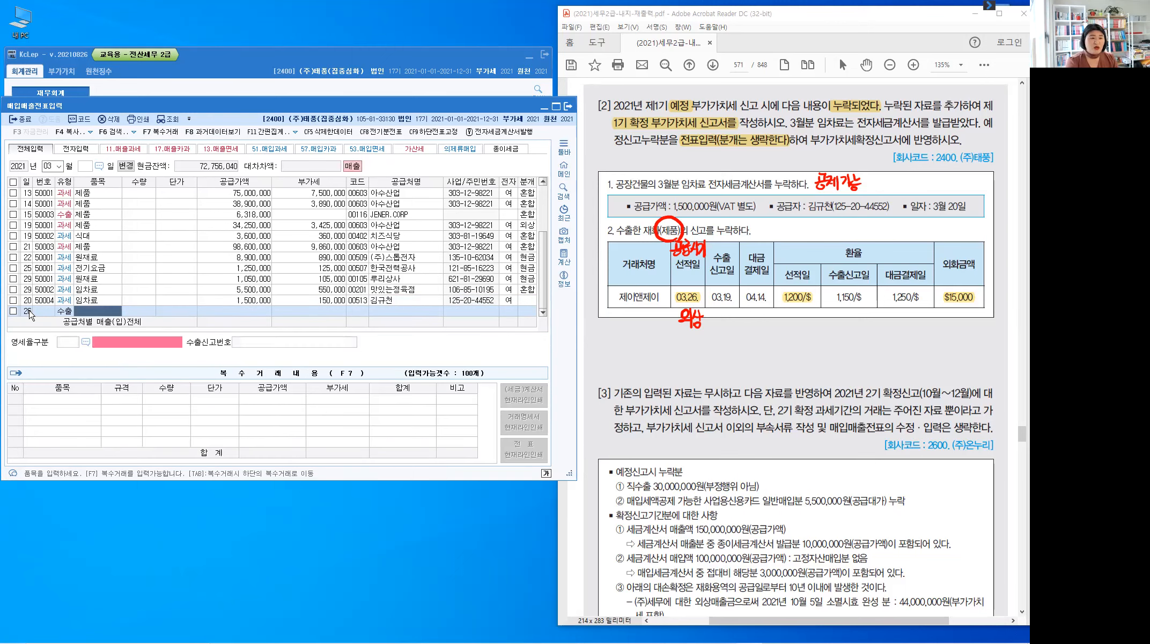
{"action": "type", "text": "제품"}
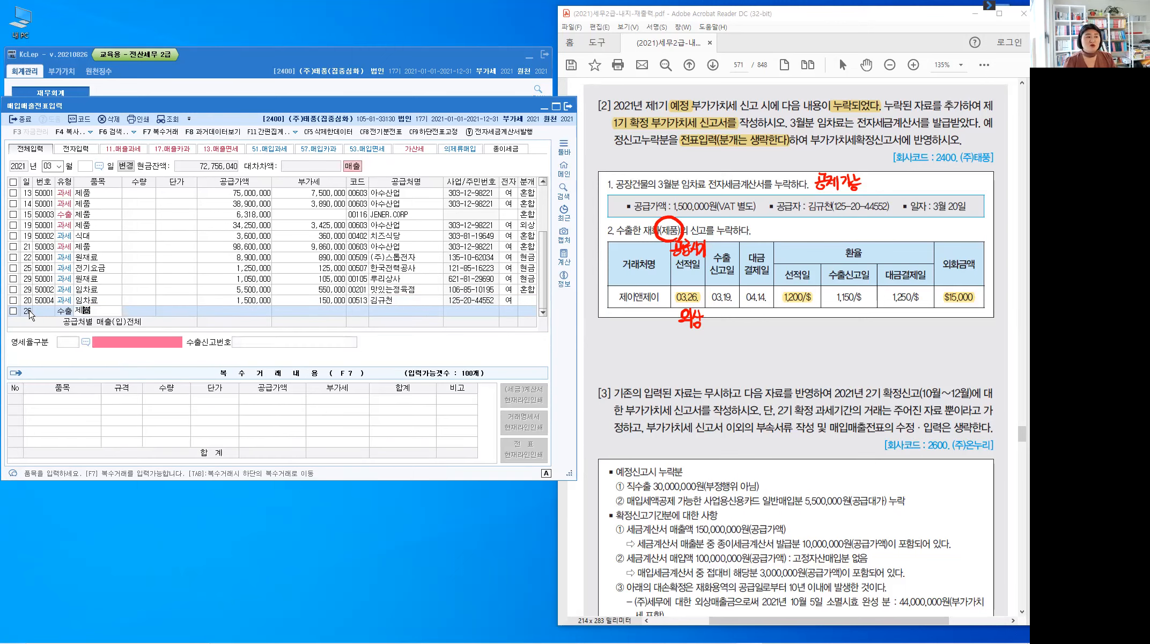
{"action": "key", "text": "Return"}
{"action": "key", "text": "Return"}
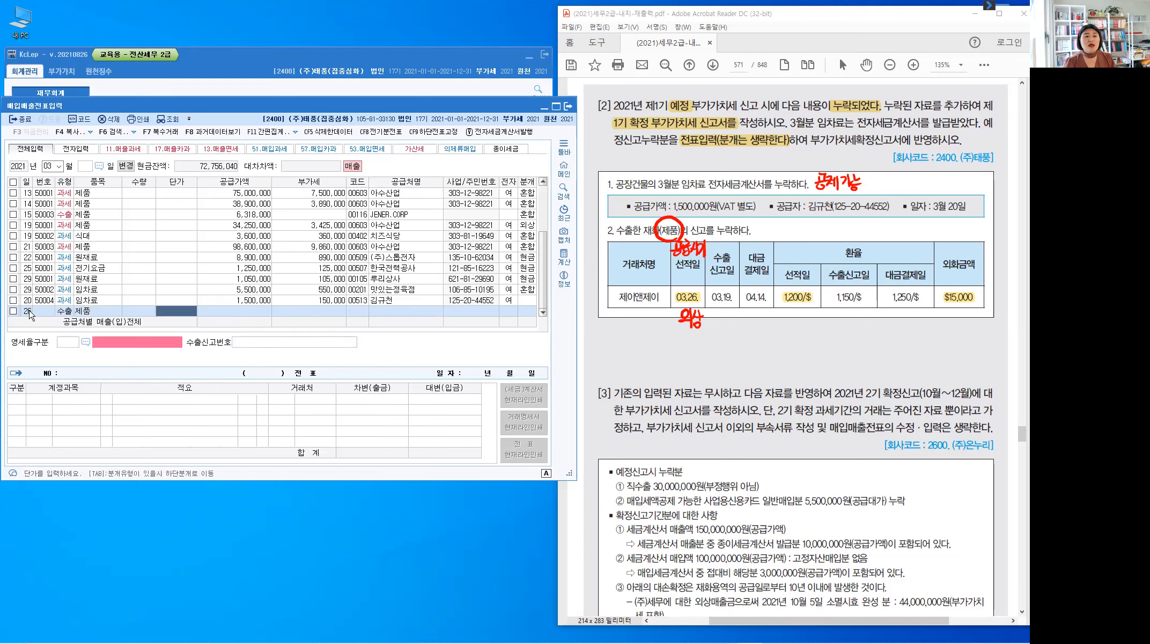
{"action": "key", "text": "Return"}
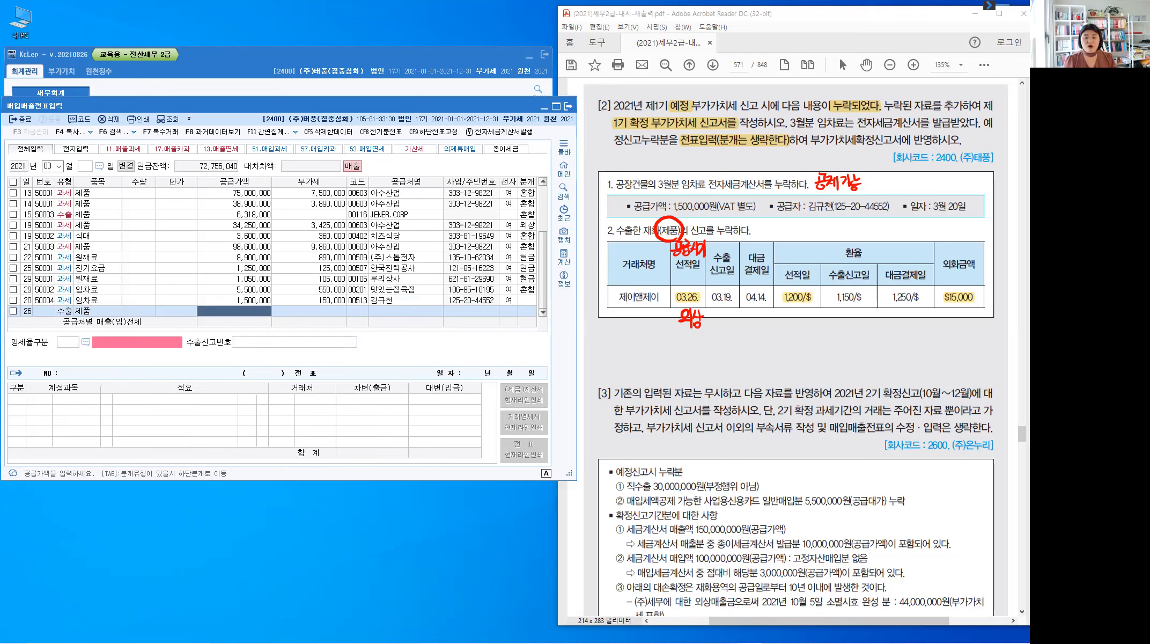
Switch to the Windows calculator, compute 15000 × 1200 for the export's supply amount, and put the calculator away
{"action": "key", "text": "XF86Calculator"}
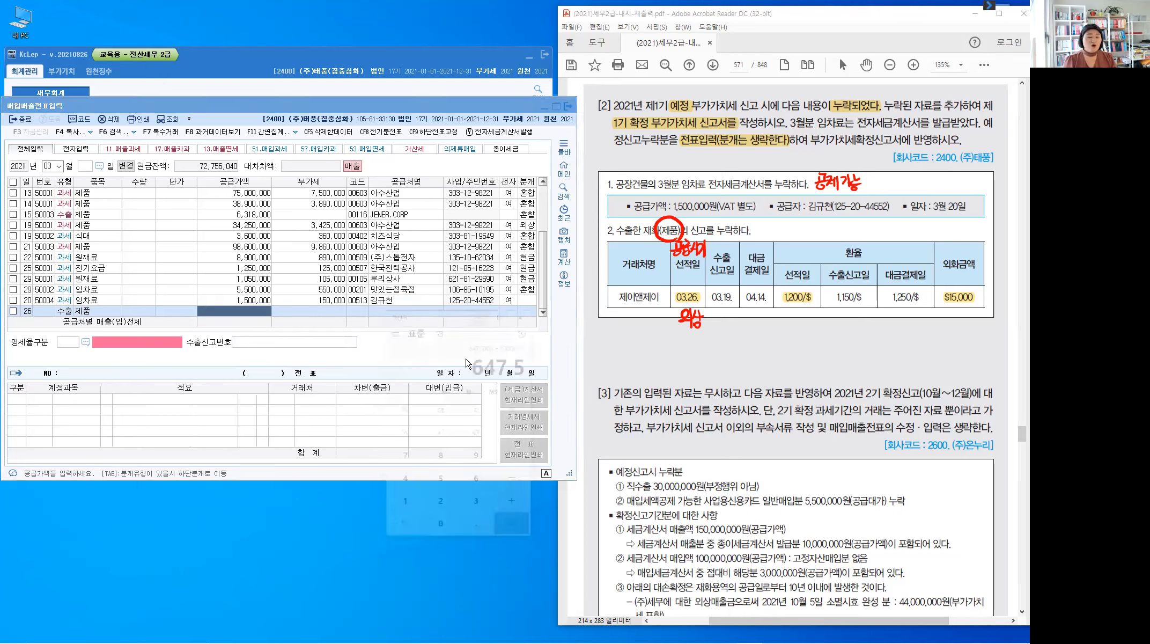
{"action": "left_click", "coordinate": [478, 353]}
{"action": "type", "text": "1"}
{"action": "type", "text": "500"}
{"action": "type", "text": "0*"}
{"action": "type", "text": "120"}
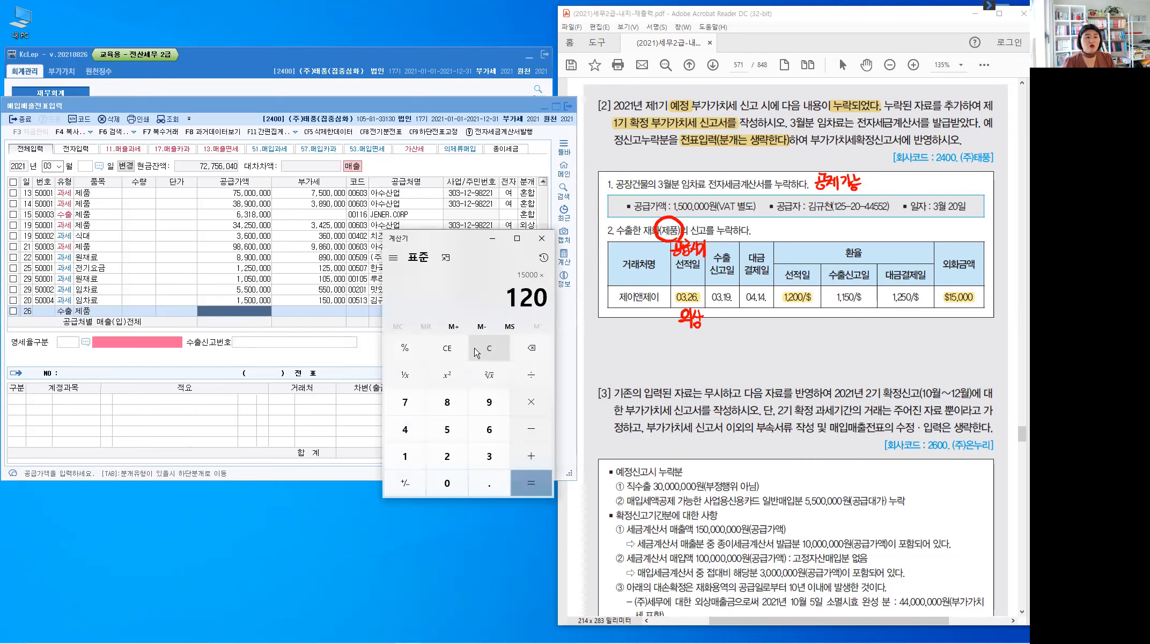
{"action": "type", "text": "0"}
{"action": "key", "text": "Return"}
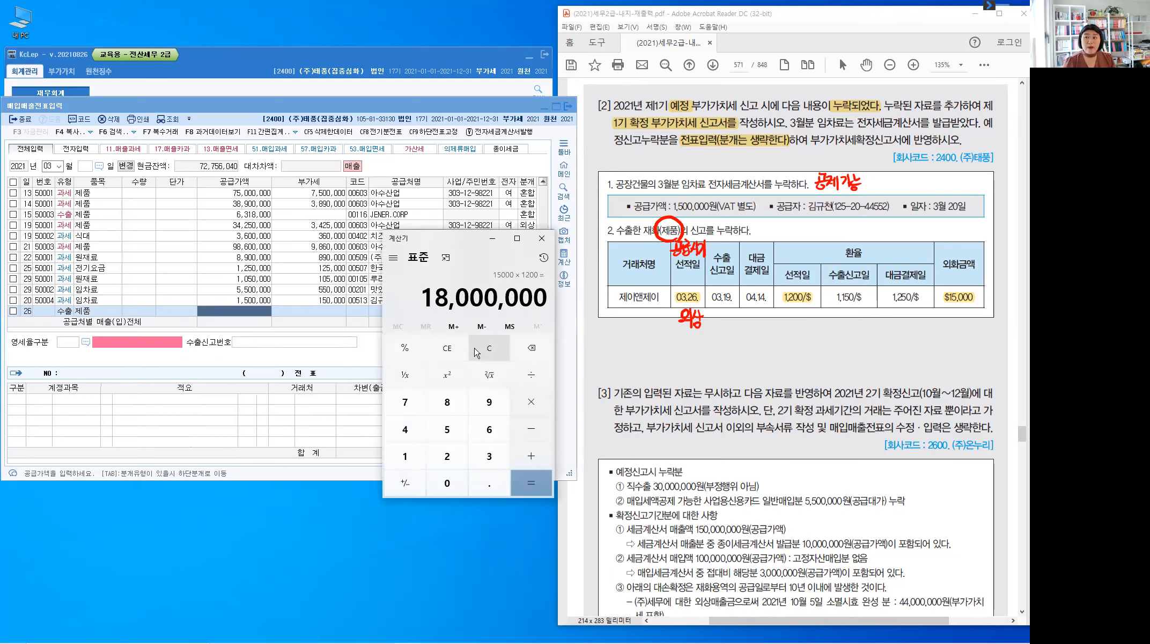
{"action": "left_click", "coordinate": [493, 244]}
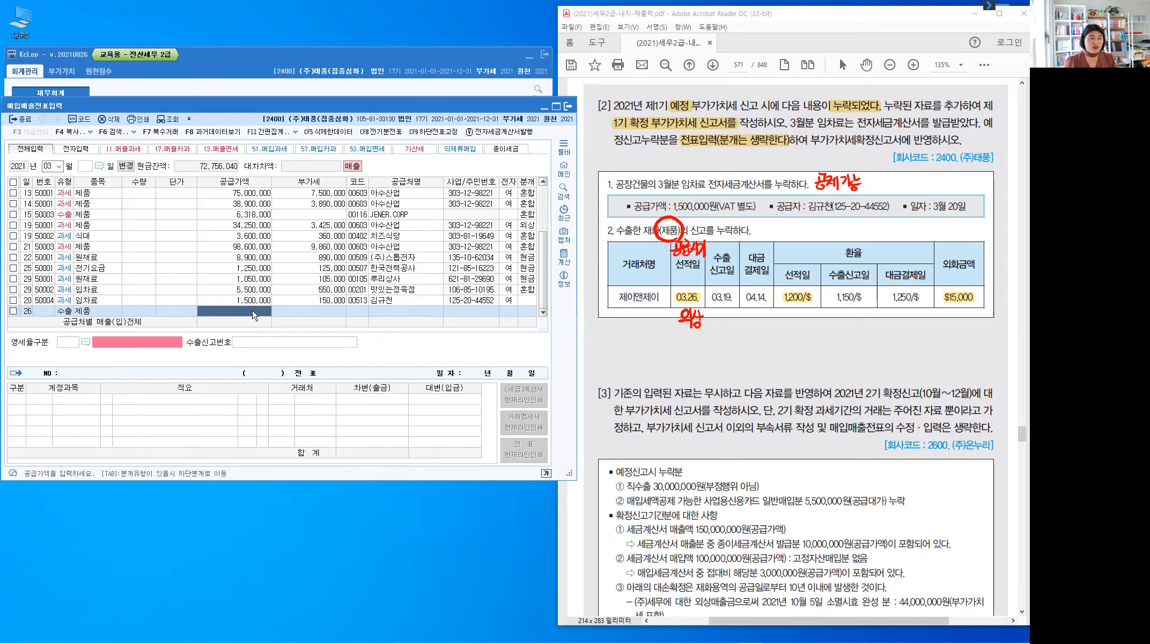
Set the day-26 export line's supply amount to 18,000,000 and assign 제이앤제이 as its trading partner
{"action": "left_click", "coordinate": [253, 310]}
{"action": "type", "text": "18000000"}
{"action": "key", "text": "Return"}
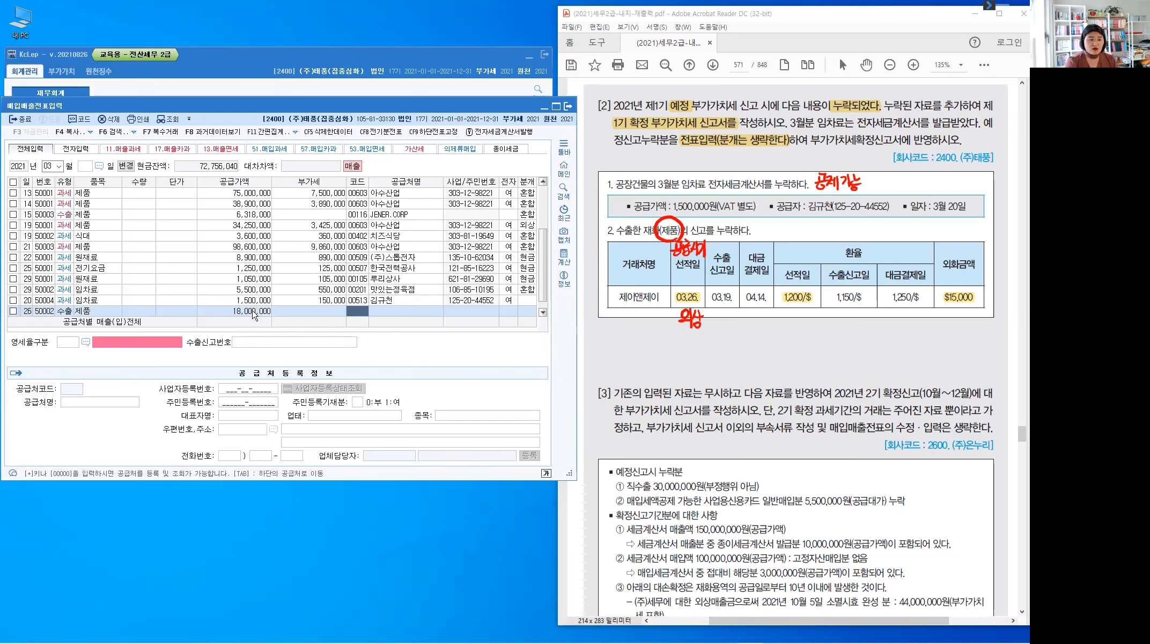
{"action": "type", "text": "제이"}
{"action": "key", "text": "Return"}
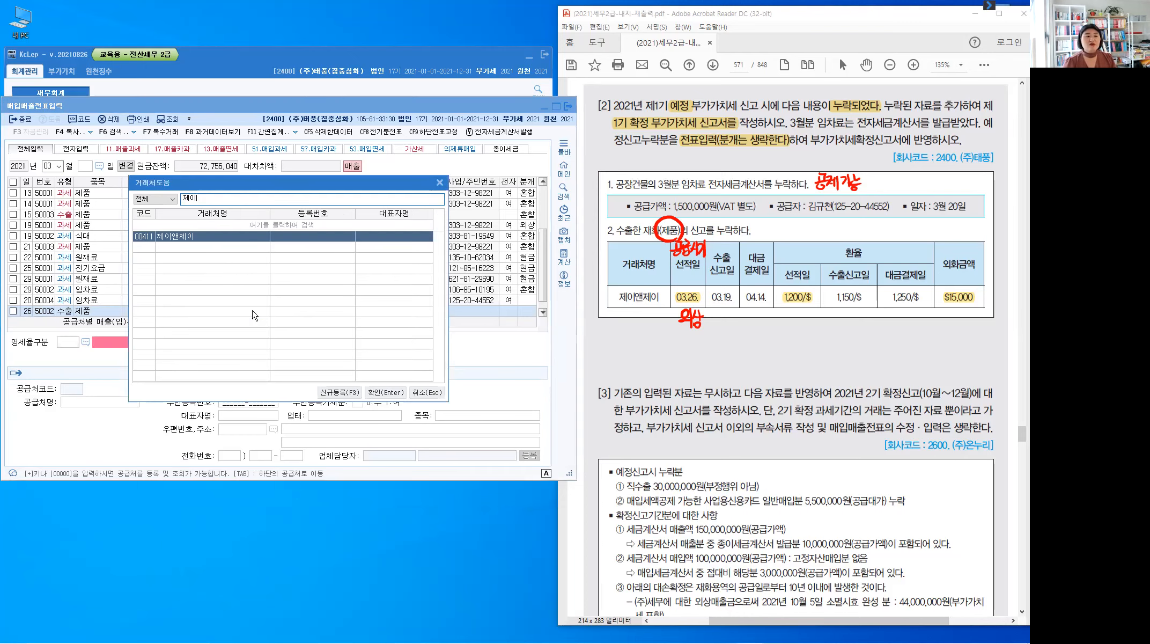
{"action": "key", "text": "Escape"}
{"action": "key", "text": "Return"}
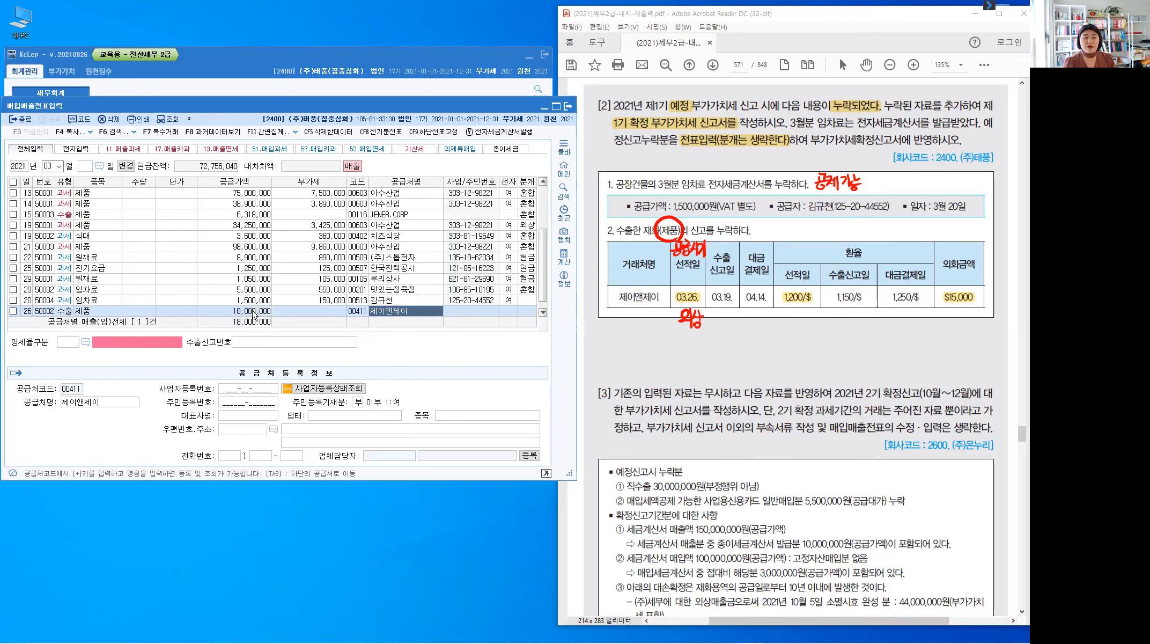
Set the export line's 영세율구분 to 1 직접수출(대행수출 포함) and complete the line with the export declaration number and journal type left blank
{"action": "key", "text": "Return"}
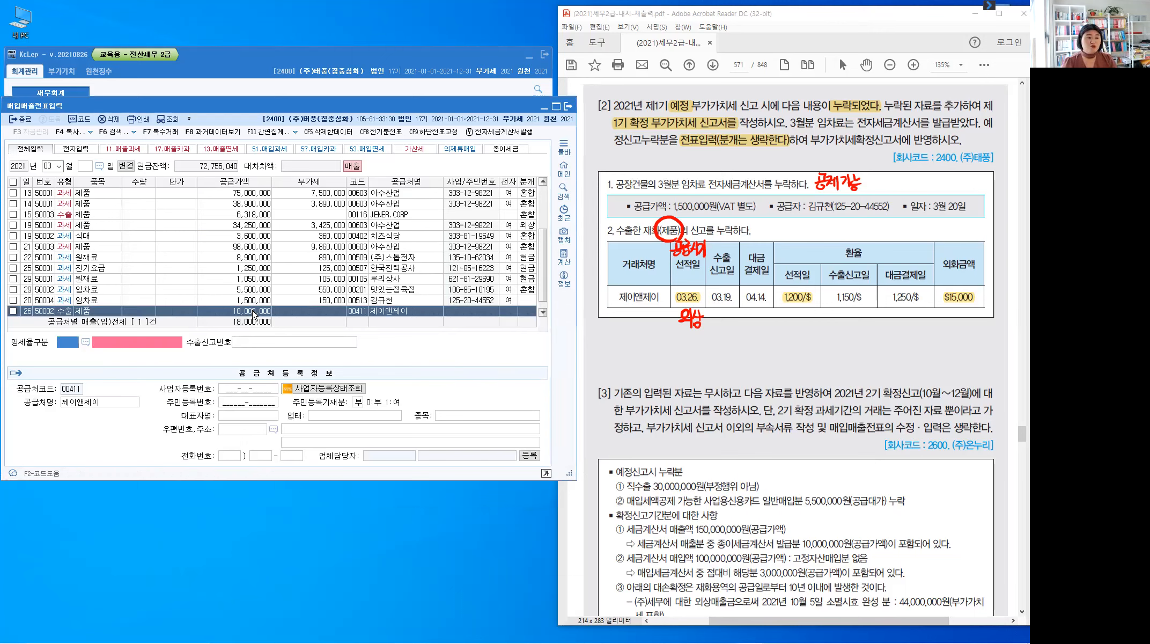
{"action": "key", "text": "F2"}
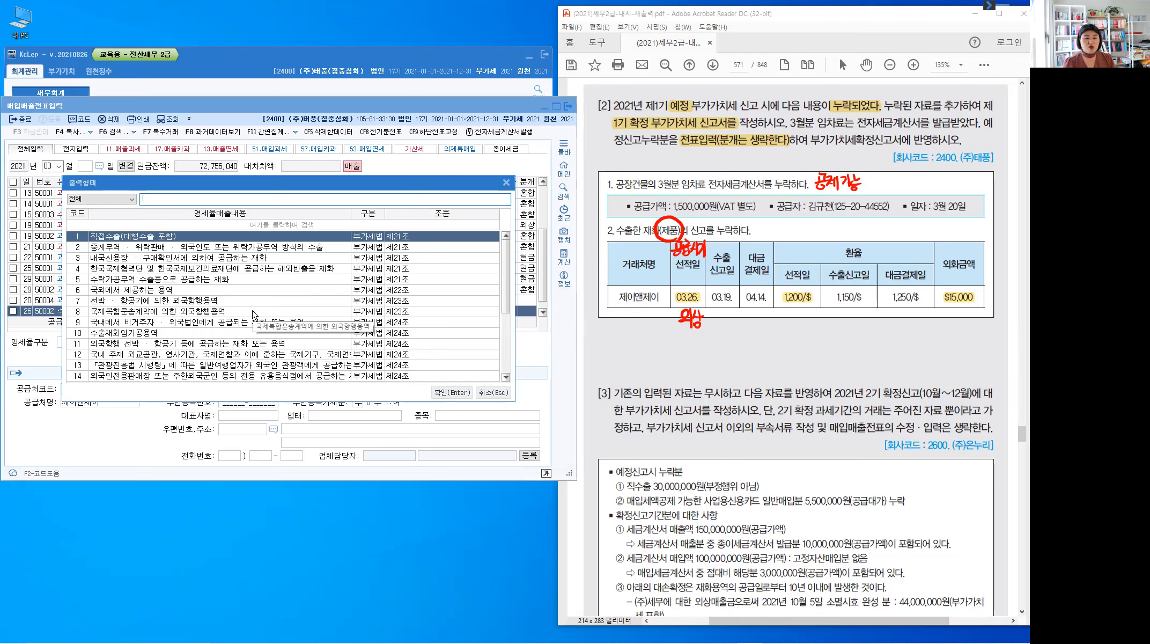
{"action": "key", "text": "Return"}
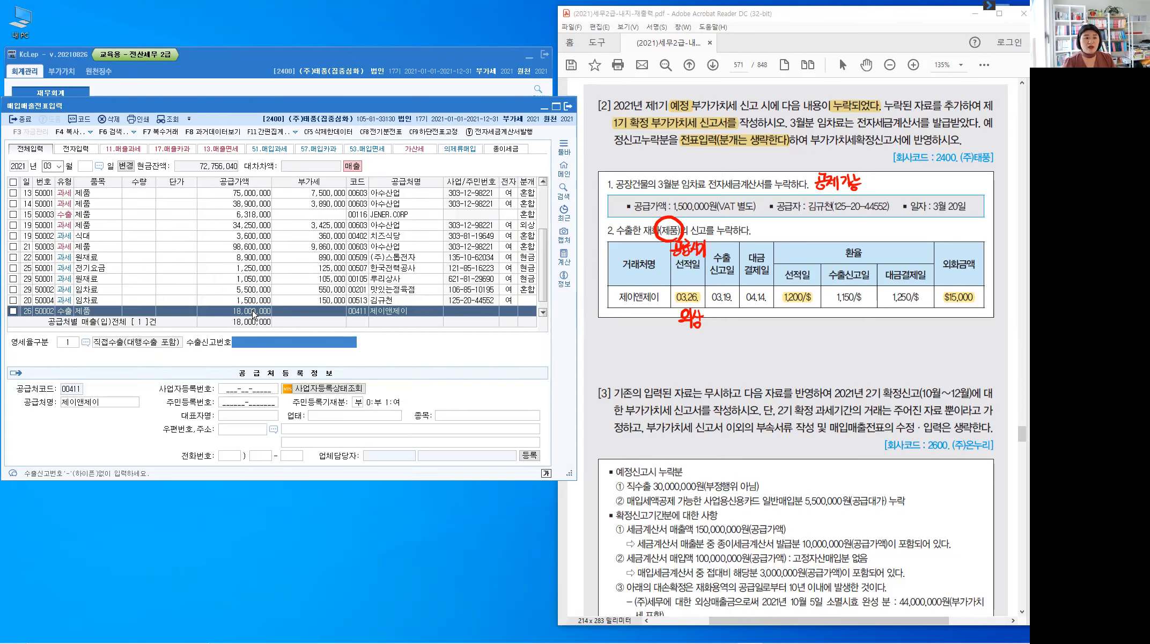
{"action": "key", "text": "Return"}
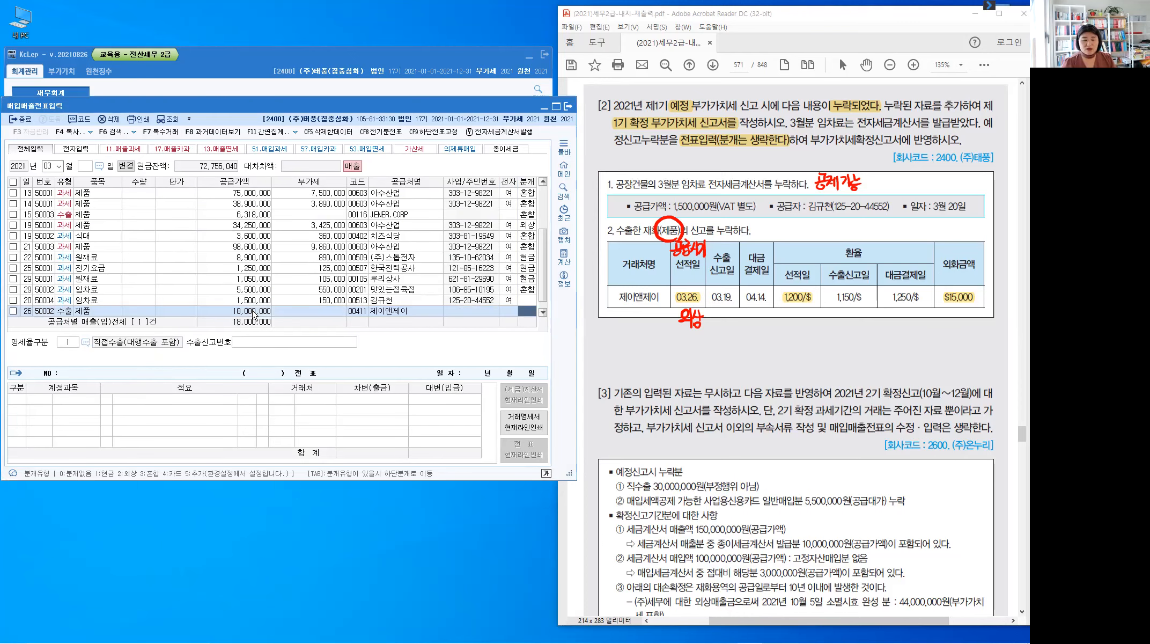
{"action": "key", "text": "Return"}
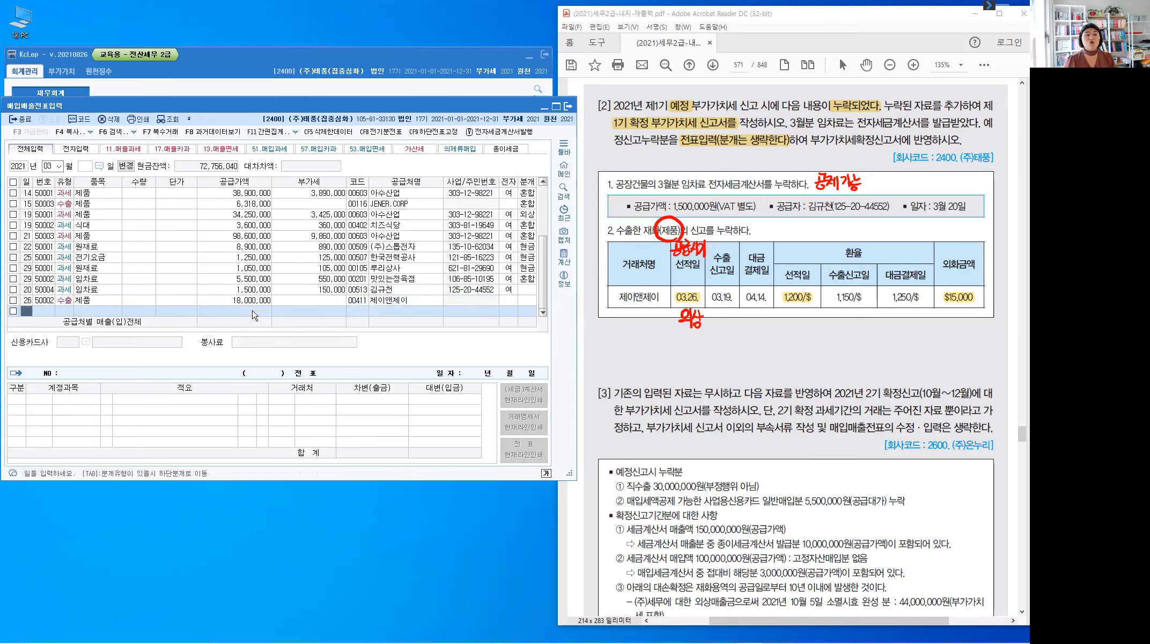
{"action": "key", "text": "Up"}
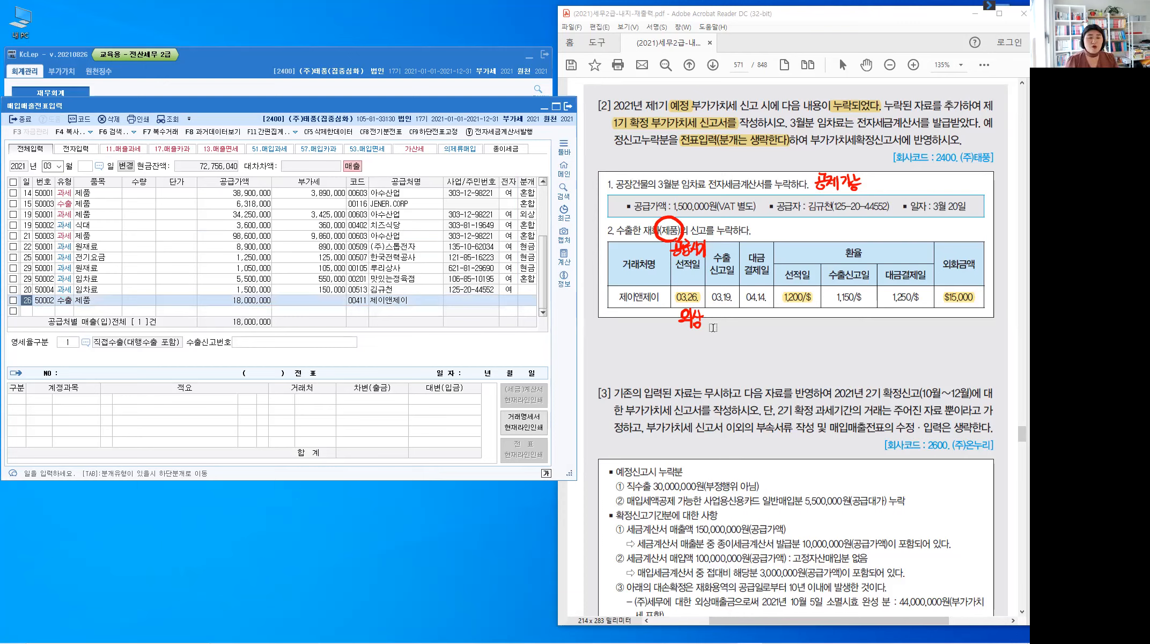
Highlight item 1's date in the exercise and register the 임차료 and export vouchers as 예정누락분 with 확정신고 개시년월 2021-04
{"action": "left_click_drag", "start_coordinate": [933, 206], "coordinate": [969, 207]}
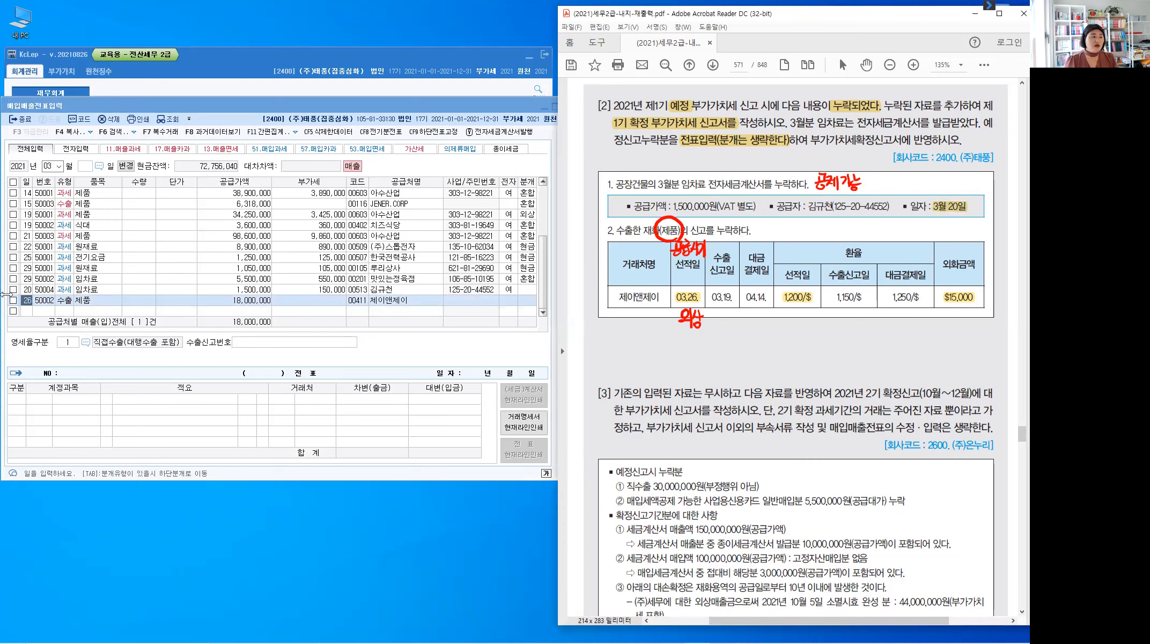
{"action": "left_click", "coordinate": [15, 305]}
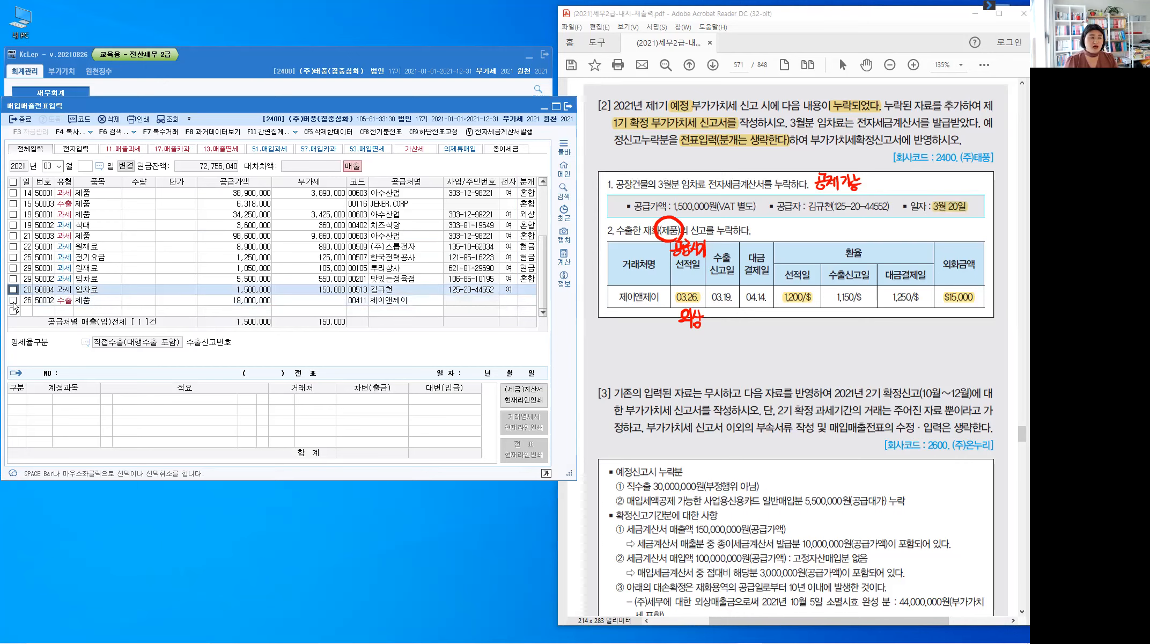
{"action": "left_click", "coordinate": [14, 302]}
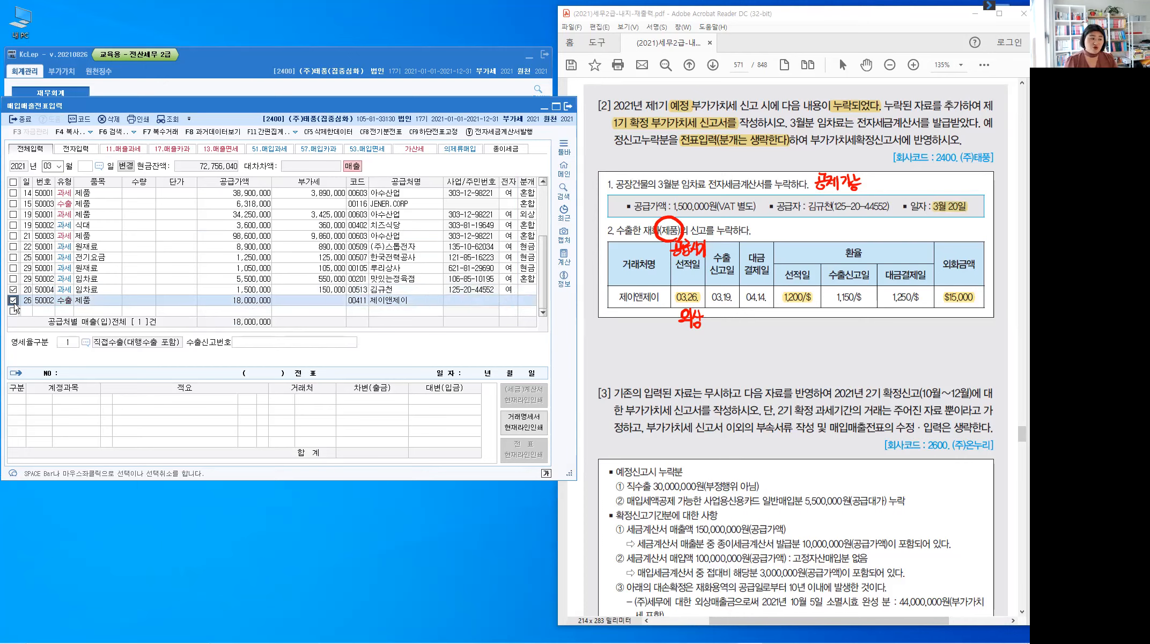
{"action": "left_click", "coordinate": [295, 133]}
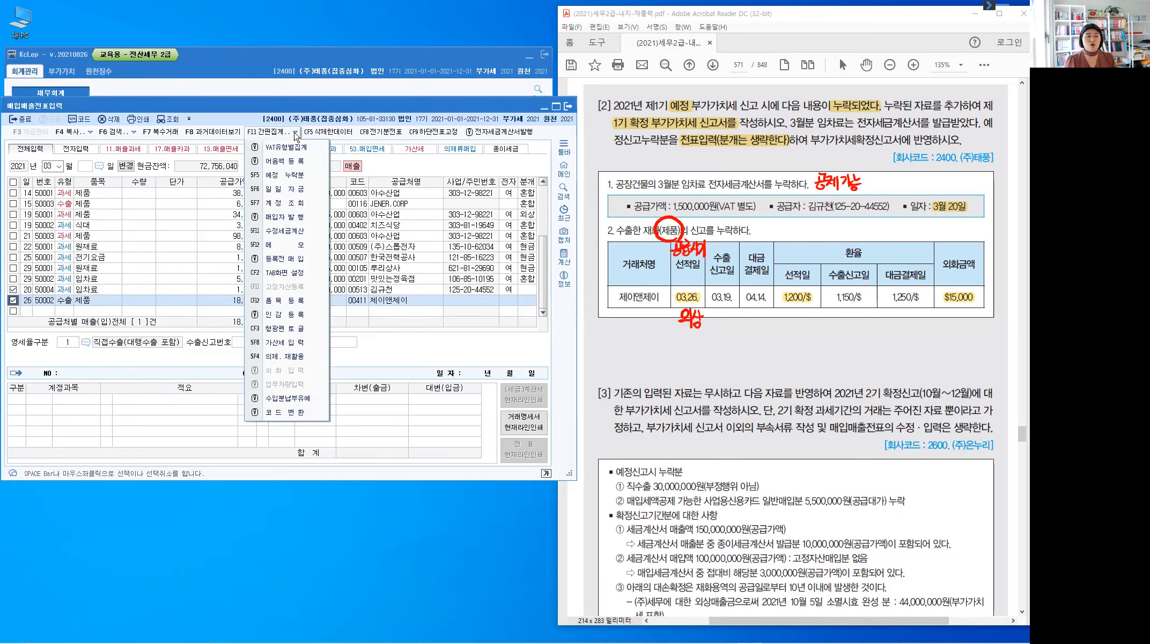
{"action": "left_click", "coordinate": [291, 185]}
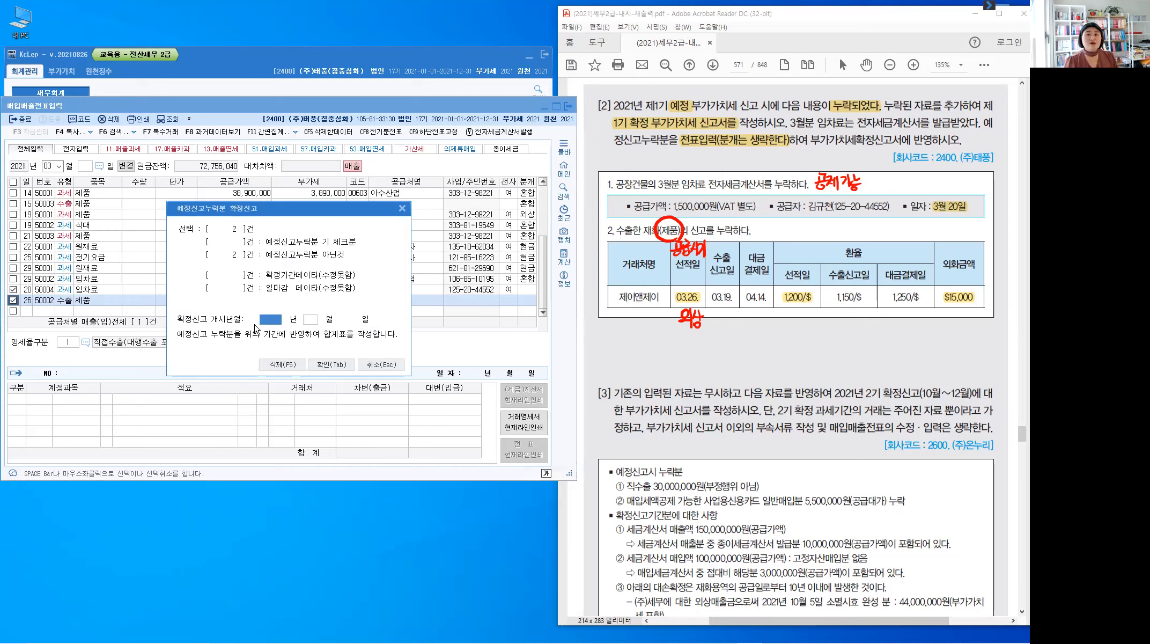
{"action": "type", "text": "202104"}
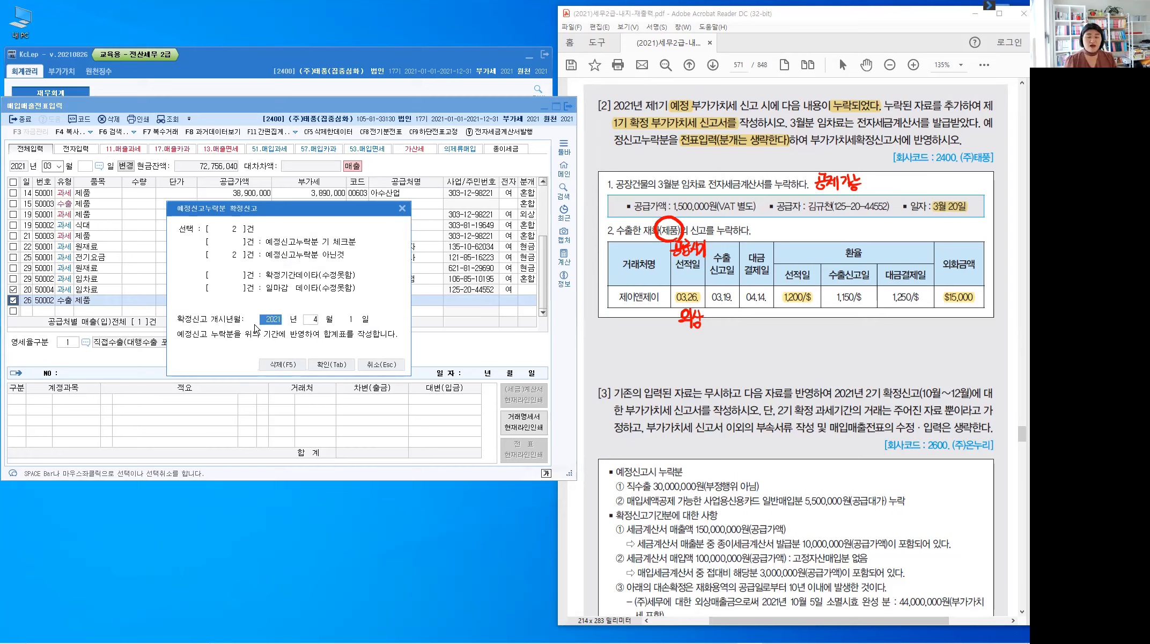
{"action": "left_click", "coordinate": [332, 364]}
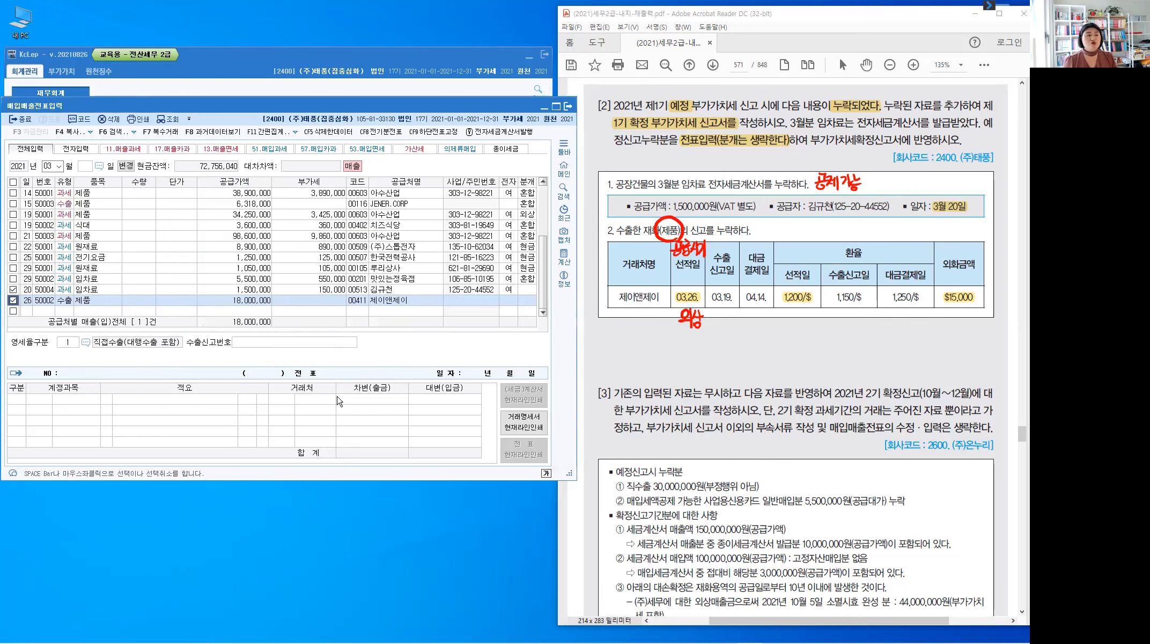
Check the 누락 mark on the day-20 임차료 voucher and the day-26 export voucher
{"action": "left_click", "coordinate": [100, 290]}
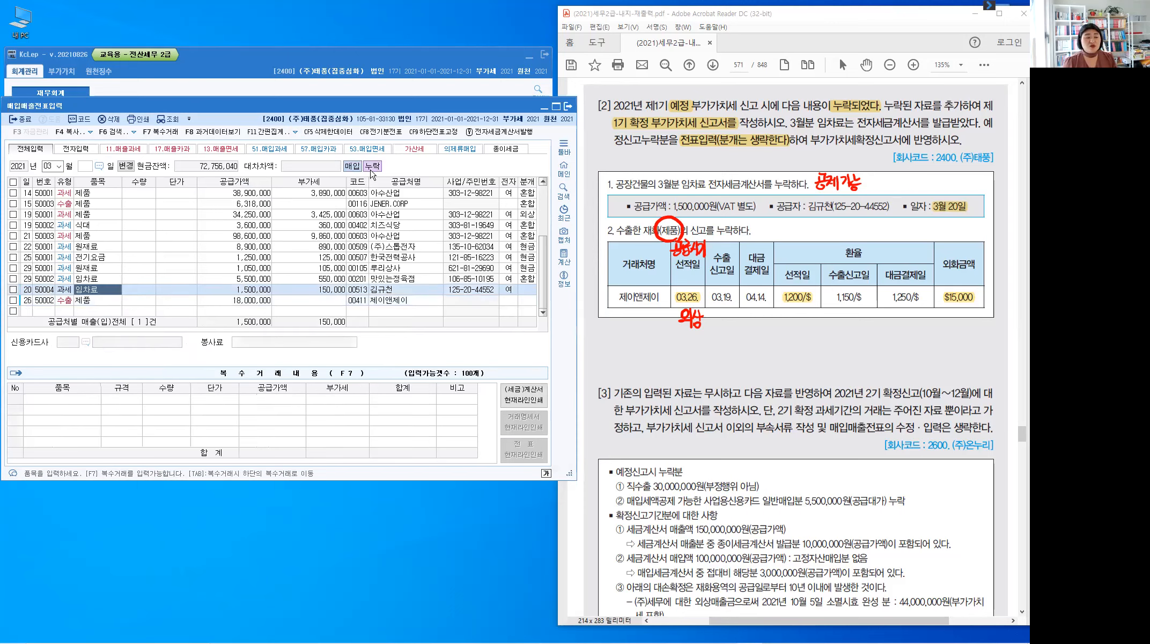
{"action": "left_click", "coordinate": [109, 295]}
{"action": "key", "text": "Up"}
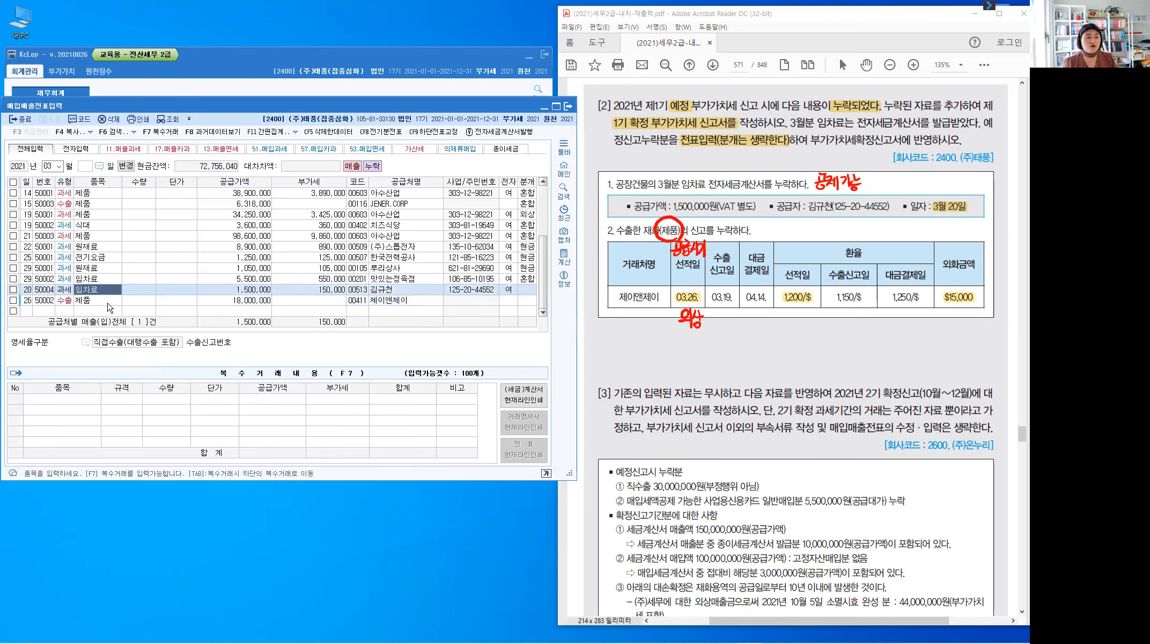
{"action": "left_click", "coordinate": [108, 304]}
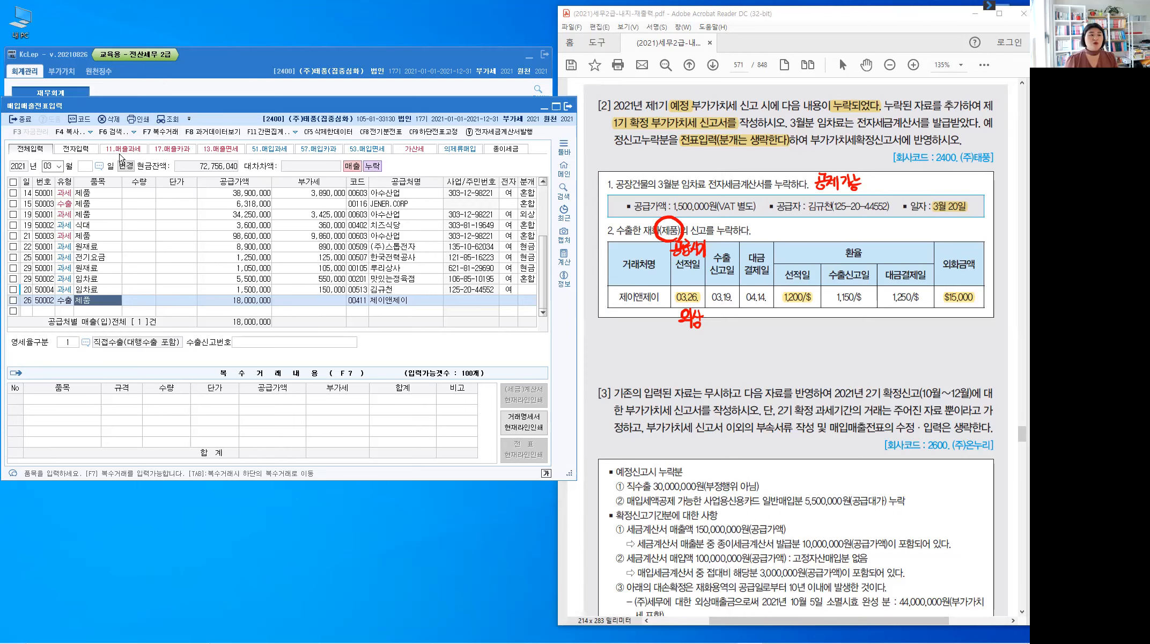
Close the voucher entry and load the 부가가치세신고서 for the period April 1 to June 30, 2021
{"action": "left_click", "coordinate": [30, 123]}
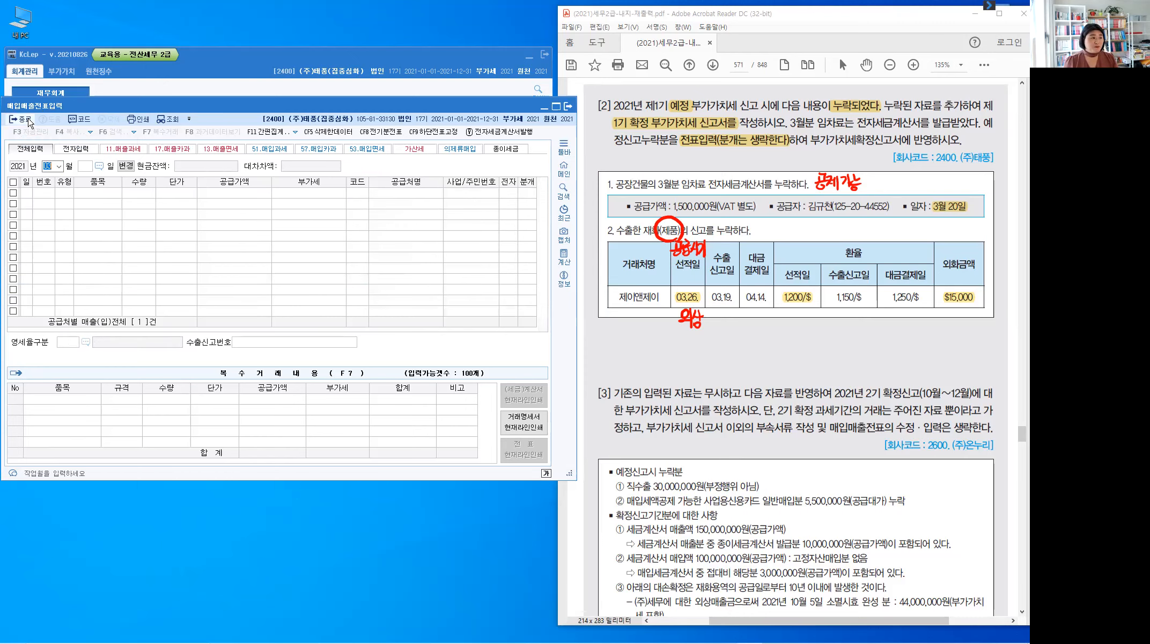
{"action": "left_click", "coordinate": [62, 71]}
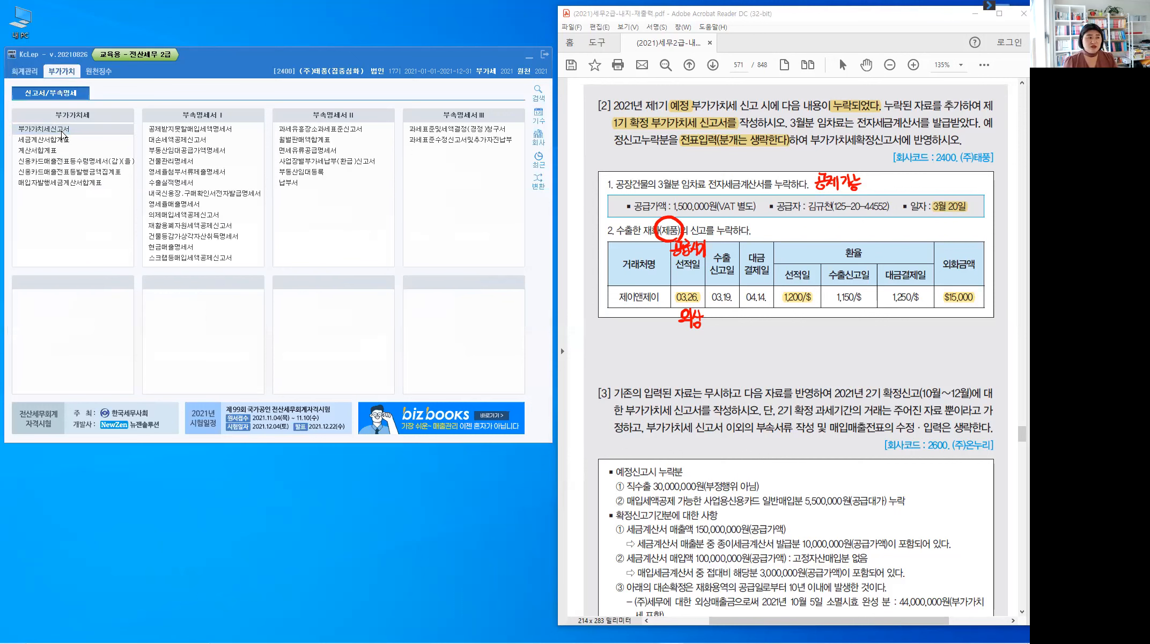
{"action": "left_click", "coordinate": [62, 132]}
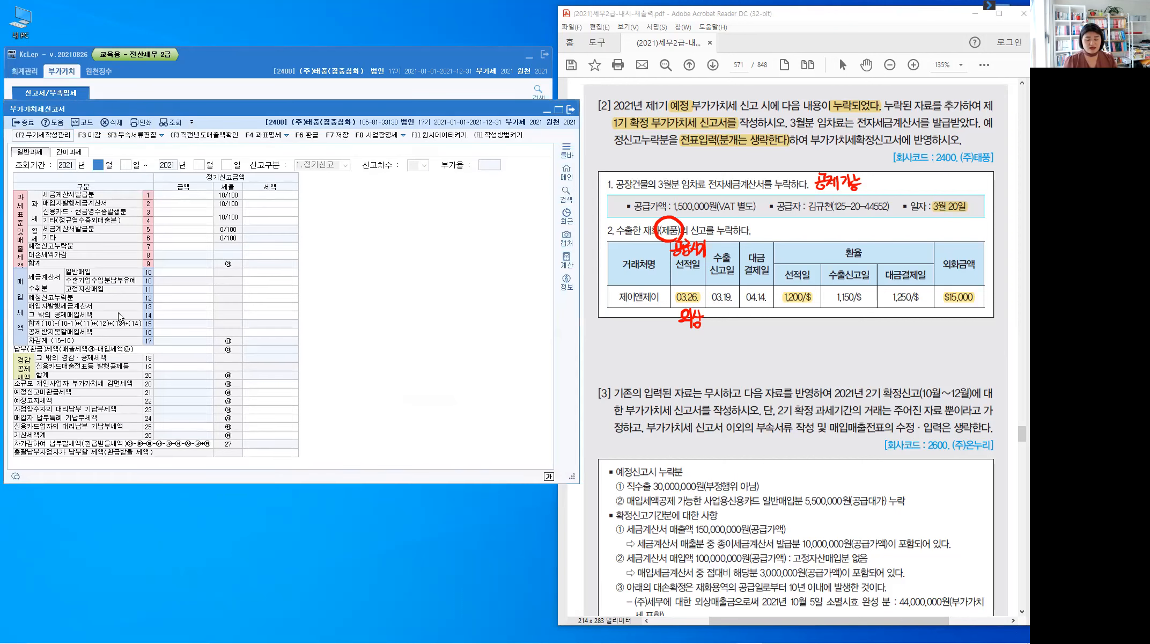
{"action": "type", "text": "4"}
{"action": "key", "text": "Return"}
{"action": "key", "text": "Return"}
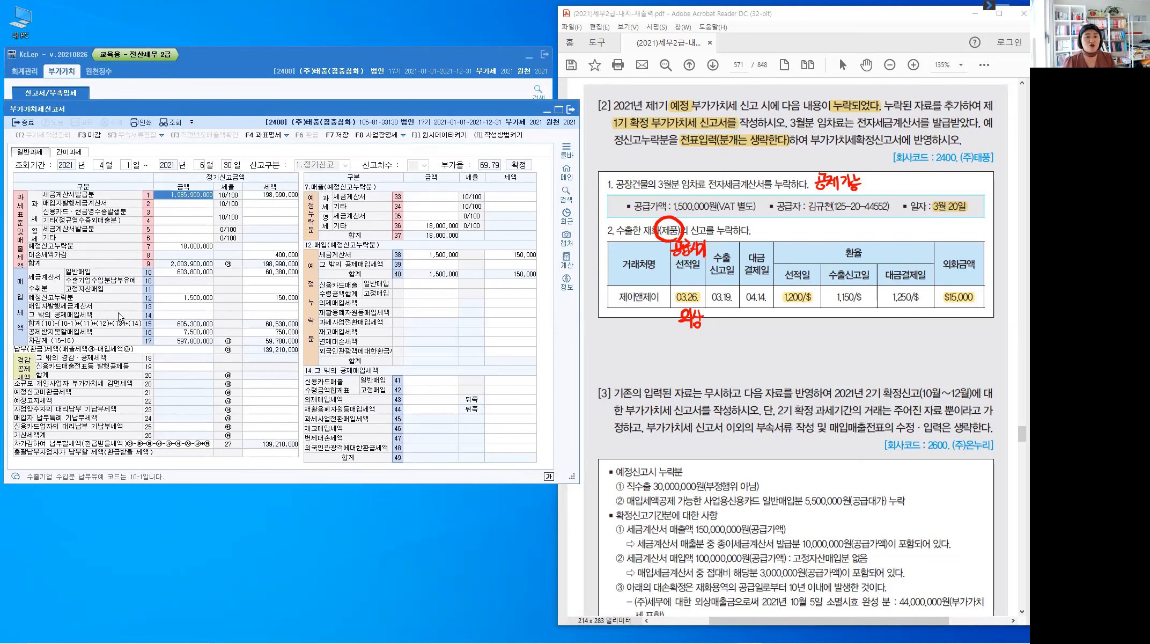
Highlight 추가 in the exercise text and examine the return's 예정신고누락분 amounts in rows 7 and 12
{"action": "left_click", "coordinate": [947, 104]}
{"action": "left_click_drag", "start_coordinate": [964, 106], "coordinate": [944, 106]}
{"action": "left_click", "coordinate": [943, 128]}
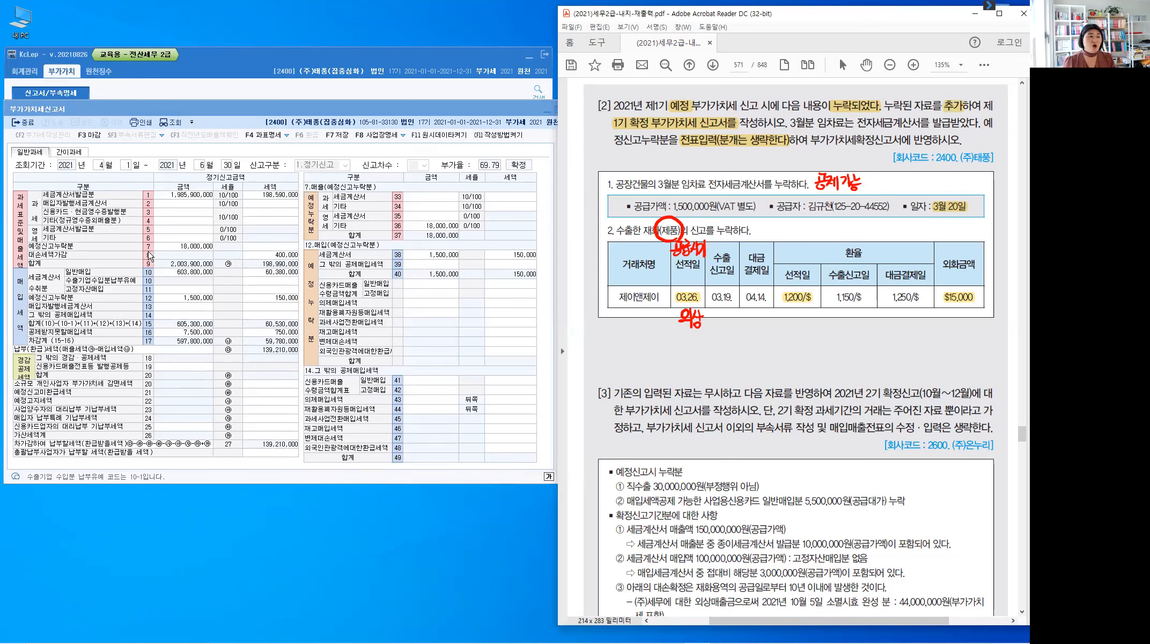
{"action": "left_click", "coordinate": [164, 247]}
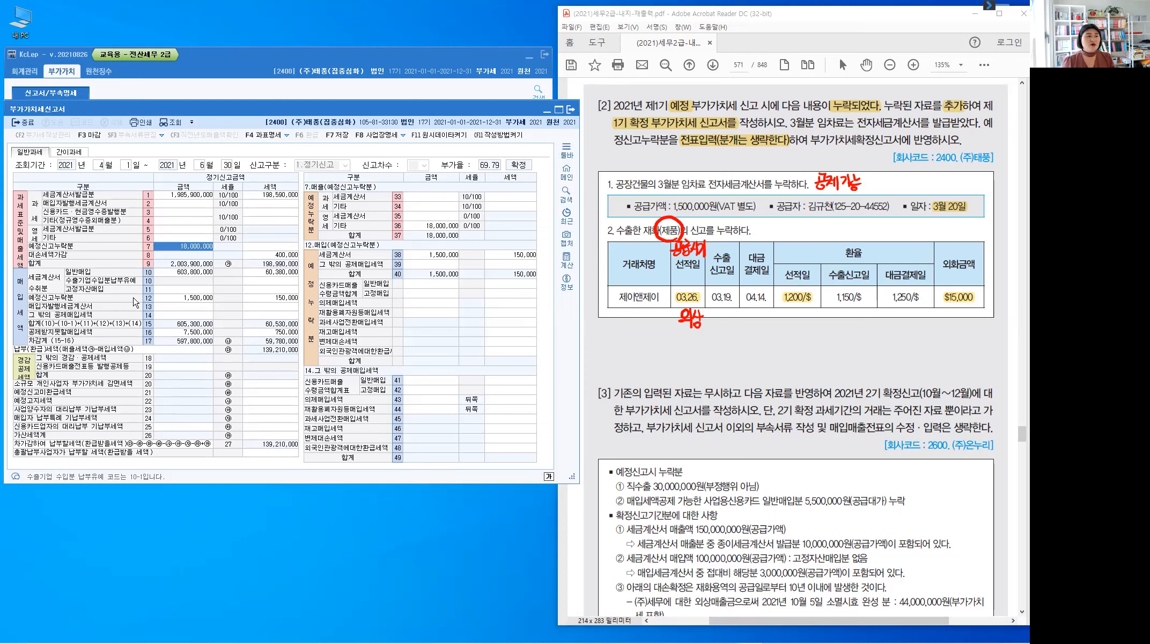
{"action": "left_click", "coordinate": [170, 298]}
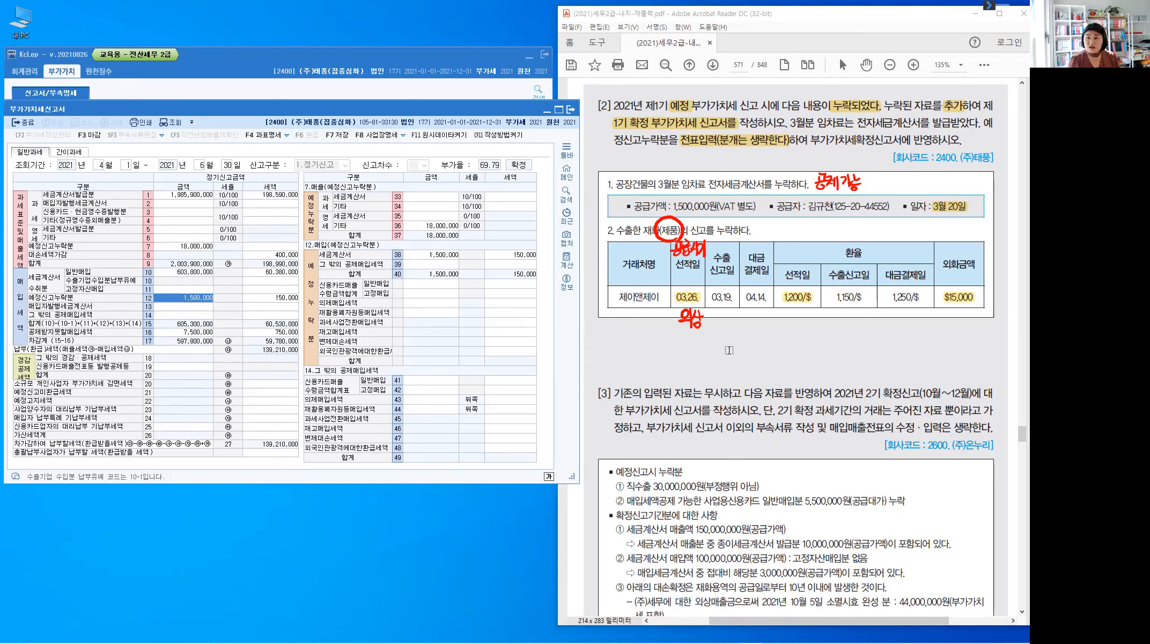
Clear the existing pen marks and handwrite "←공제가능" in red beside the tax amount of purchase row 38
{"action": "key", "text": "Escape"}
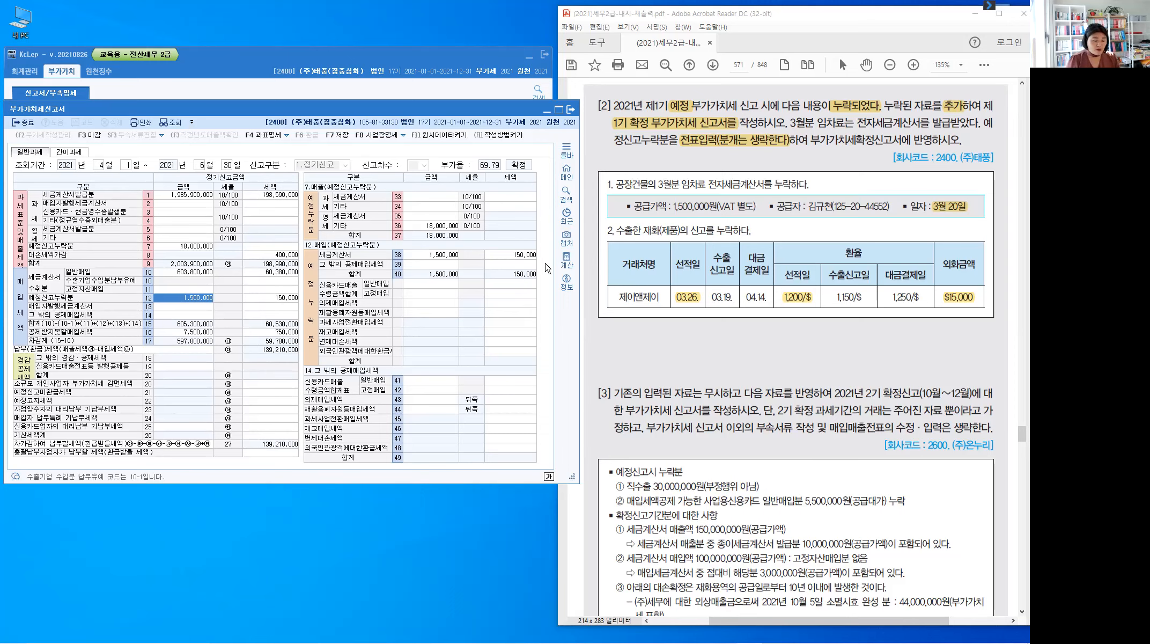
{"action": "key", "text": "ctrl+shift+3"}
{"action": "left_click_drag", "start_coordinate": [540, 255], "coordinate": [564, 257]}
{"action": "left_click_drag", "start_coordinate": [557, 259], "coordinate": [579, 264]}
{"action": "mouse_move", "coordinate": [585, 246]}
{"action": "left_mouse_down"}
{"action": "mouse_move", "coordinate": [585, 267]}
{"action": "mouse_move", "coordinate": [615, 254]}
{"action": "left_mouse_up"}
{"action": "left_click_drag", "start_coordinate": [606, 259], "coordinate": [616, 258]}
{"action": "left_click_drag", "start_coordinate": [610, 261], "coordinate": [609, 263]}
Draw a red box around the tax column of the 매출(예정신고누락분) section and write 0 inside it
{"action": "left_click_drag", "start_coordinate": [481, 177], "coordinate": [485, 248]}
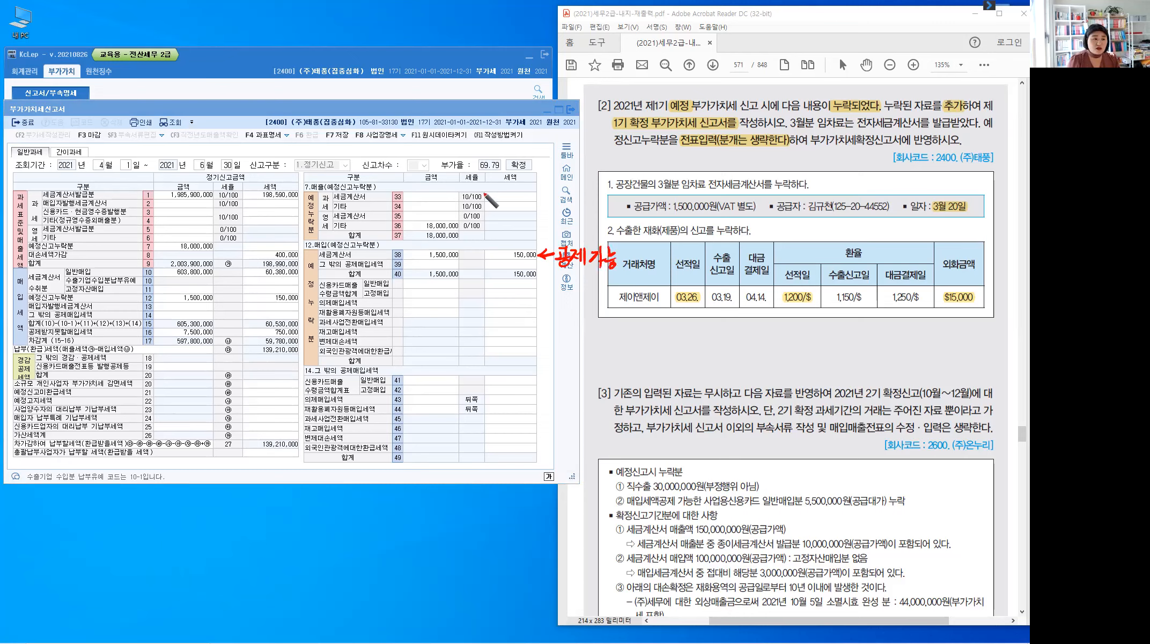
{"action": "left_click_drag", "start_coordinate": [482, 178], "coordinate": [540, 246]}
{"action": "left_click", "coordinate": [518, 216]}
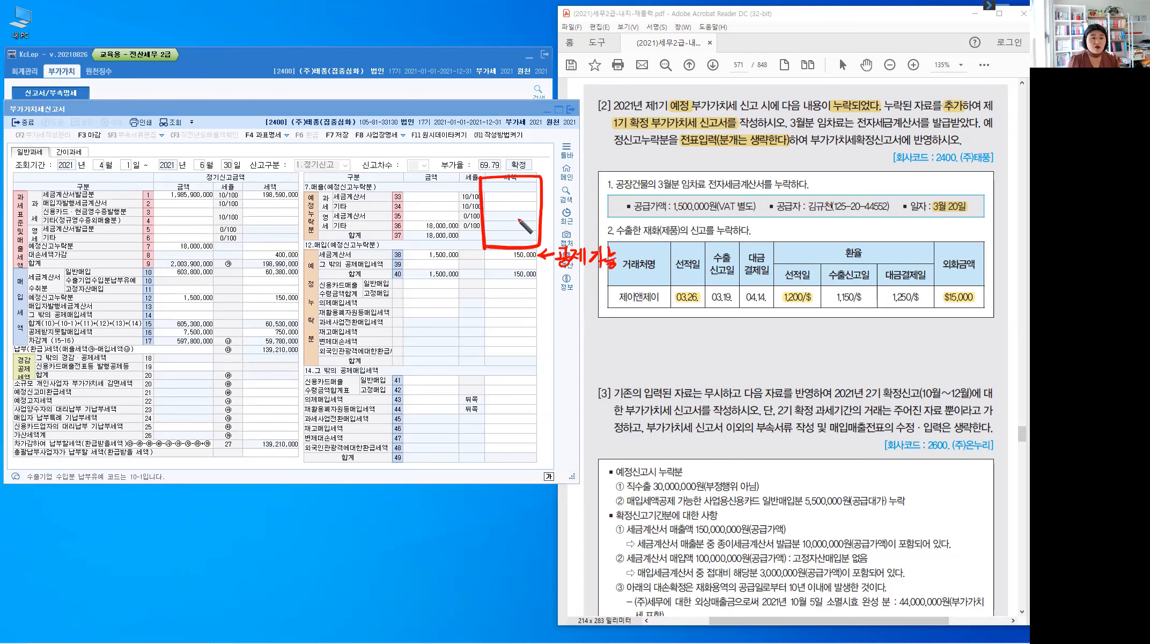
{"action": "left_click_drag", "start_coordinate": [514, 206], "coordinate": [512, 209]}
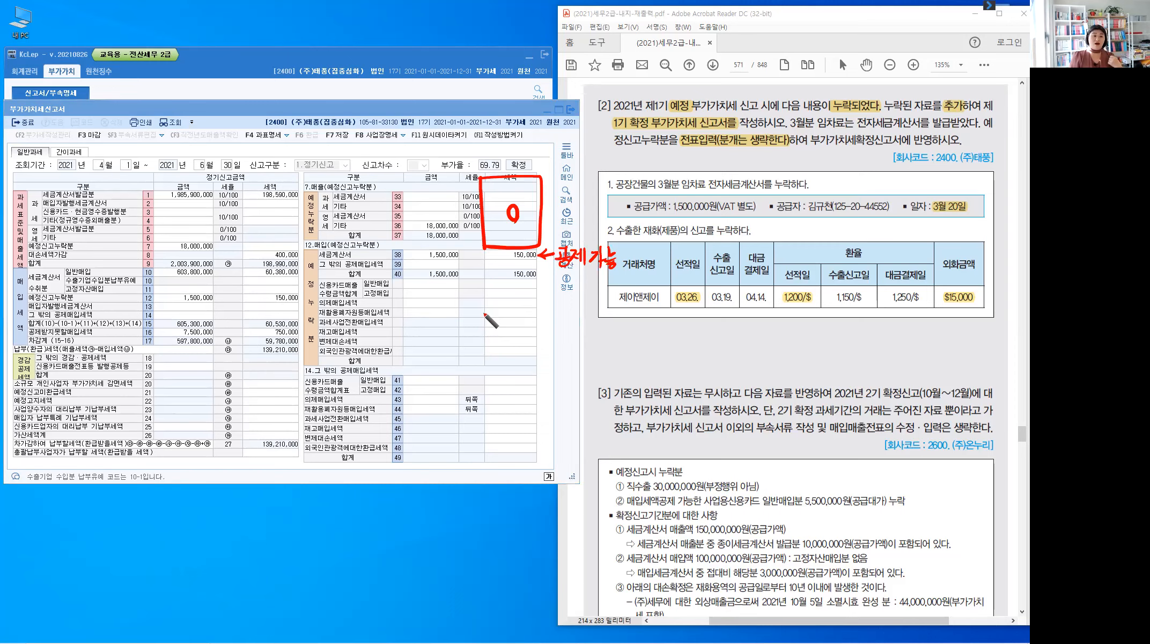
Handwrite "신고불성실·납부지연 가산세 적용X" in red below the exercise's export table
{"action": "mouse_move", "coordinate": [624, 323]}
{"action": "left_mouse_down"}
{"action": "mouse_move", "coordinate": [616, 334]}
{"action": "mouse_move", "coordinate": [626, 333]}
{"action": "left_mouse_up"}
{"action": "mouse_move", "coordinate": [628, 321]}
{"action": "left_mouse_down"}
{"action": "mouse_move", "coordinate": [629, 338]}
{"action": "mouse_move", "coordinate": [661, 333]}
{"action": "left_mouse_up"}
{"action": "left_click_drag", "start_coordinate": [660, 325], "coordinate": [666, 325]}
{"action": "left_click_drag", "start_coordinate": [656, 334], "coordinate": [665, 338]}
{"action": "left_click_drag", "start_coordinate": [669, 321], "coordinate": [673, 333]}
{"action": "mouse_move", "coordinate": [675, 319]}
{"action": "left_mouse_down"}
{"action": "mouse_move", "coordinate": [681, 339]}
{"action": "mouse_move", "coordinate": [743, 332]}
{"action": "left_mouse_up"}
{"action": "left_click_drag", "start_coordinate": [748, 318], "coordinate": [748, 335]}
{"action": "left_click_drag", "start_coordinate": [742, 331], "coordinate": [765, 336]}
{"action": "left_click_drag", "start_coordinate": [771, 316], "coordinate": [773, 338]}
{"action": "left_click_drag", "start_coordinate": [773, 327], "coordinate": [808, 339]}
{"action": "mouse_move", "coordinate": [817, 318]}
{"action": "left_mouse_down"}
{"action": "mouse_move", "coordinate": [829, 339]}
{"action": "mouse_move", "coordinate": [847, 328]}
{"action": "mouse_move", "coordinate": [857, 337]}
{"action": "mouse_move", "coordinate": [840, 339]}
{"action": "mouse_move", "coordinate": [864, 337]}
{"action": "left_mouse_up"}
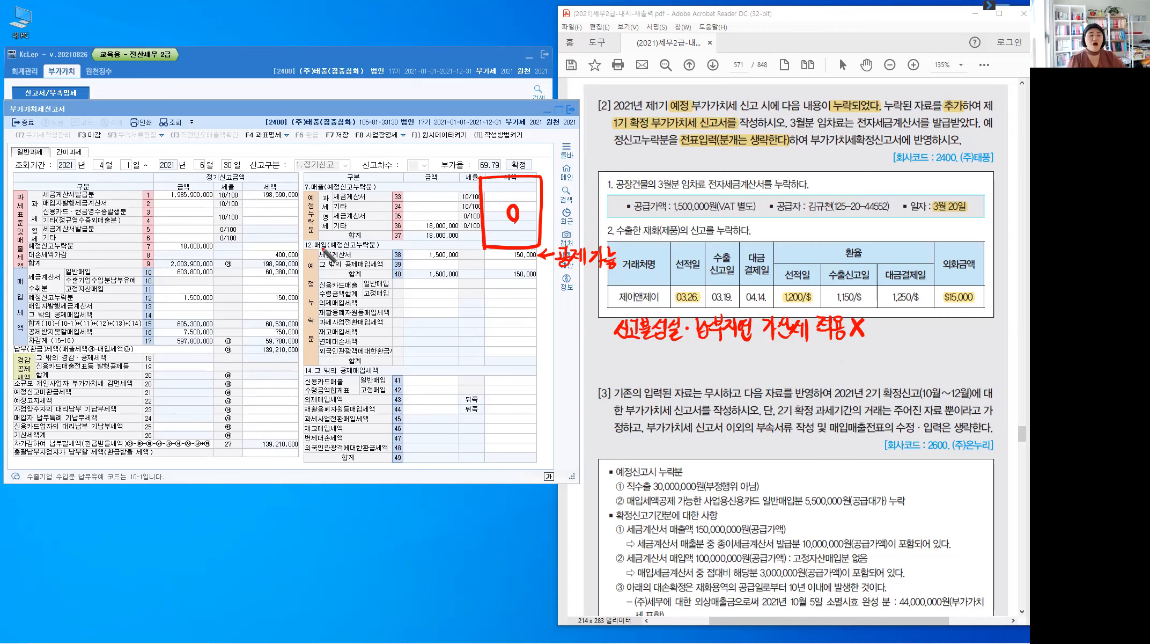
Box the 영세 label in the omitted sales section in red and handwrite "누락" beside it
{"action": "left_click_drag", "start_coordinate": [335, 211], "coordinate": [321, 208]}
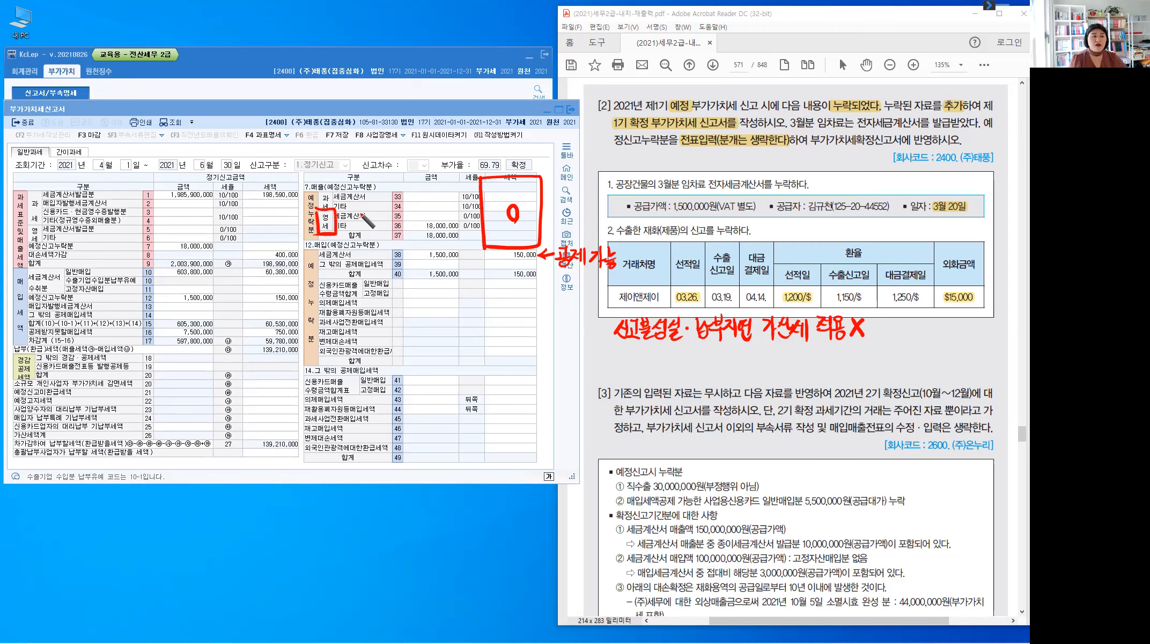
{"action": "left_click_drag", "start_coordinate": [354, 213], "coordinate": [369, 223]}
{"action": "left_click_drag", "start_coordinate": [352, 228], "coordinate": [376, 226]}
{"action": "left_click_drag", "start_coordinate": [365, 228], "coordinate": [377, 228]}
{"action": "left_click_drag", "start_coordinate": [374, 226], "coordinate": [384, 236]}
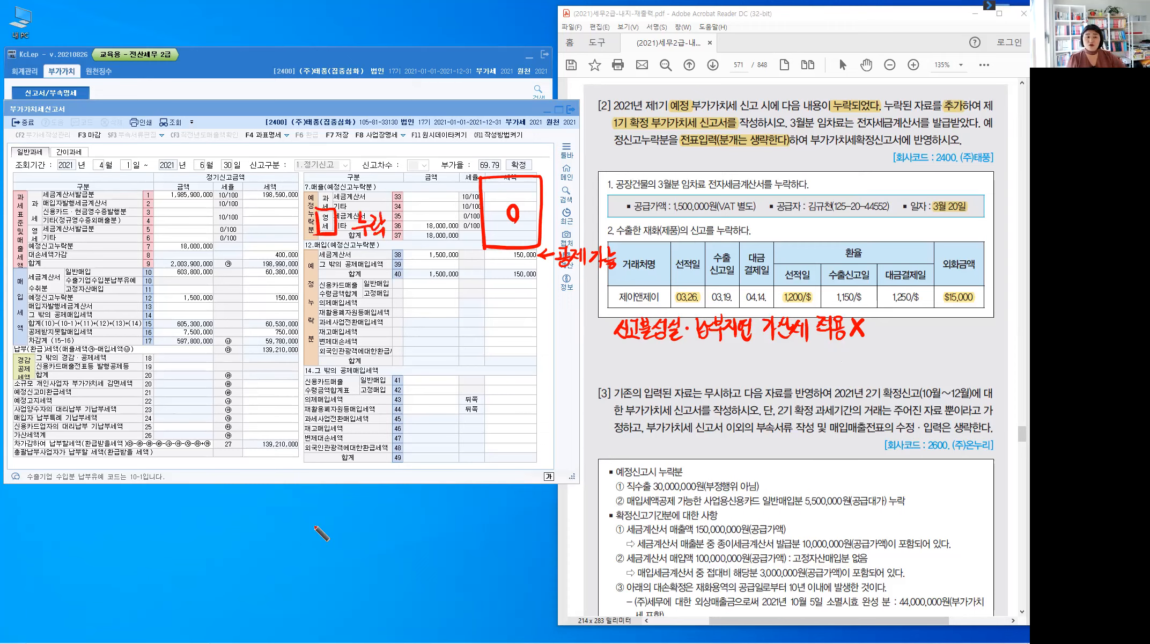
Handwrite "영세율과세표준신고불성실: 18,000,000×0.5%" in red below the first penalty note and quote 신고불성실 in both notes
{"action": "mouse_move", "coordinate": [619, 350]}
{"action": "left_mouse_down"}
{"action": "mouse_move", "coordinate": [623, 367]}
{"action": "mouse_move", "coordinate": [739, 351]}
{"action": "mouse_move", "coordinate": [781, 351]}
{"action": "mouse_move", "coordinate": [789, 366]}
{"action": "left_mouse_up"}
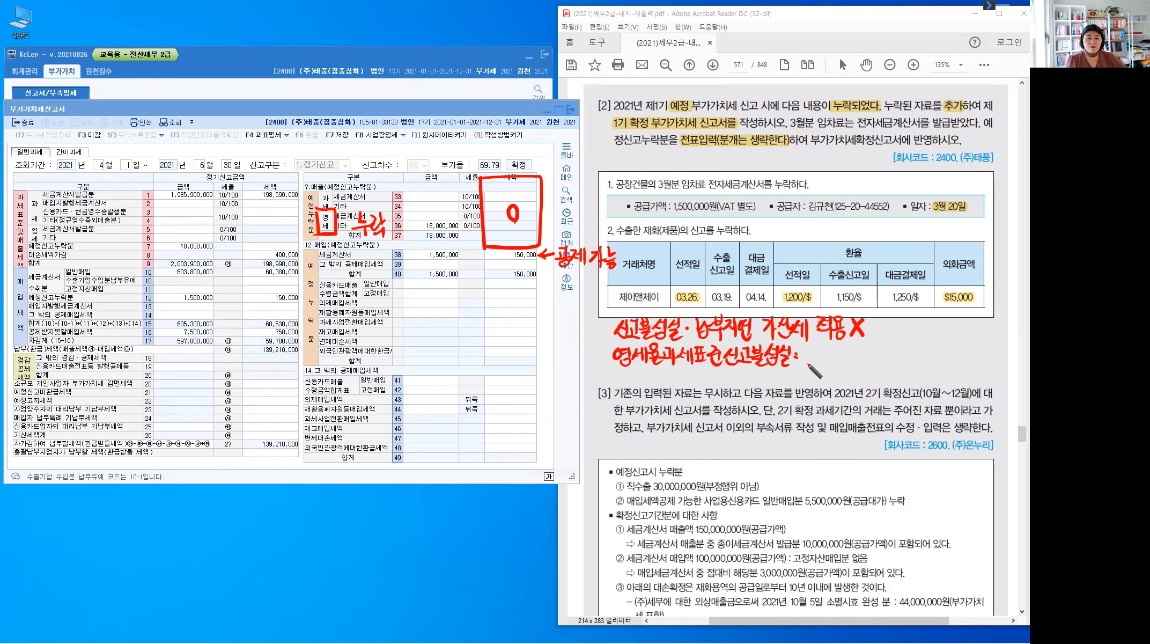
{"action": "left_click_drag", "start_coordinate": [830, 360], "coordinate": [879, 361]}
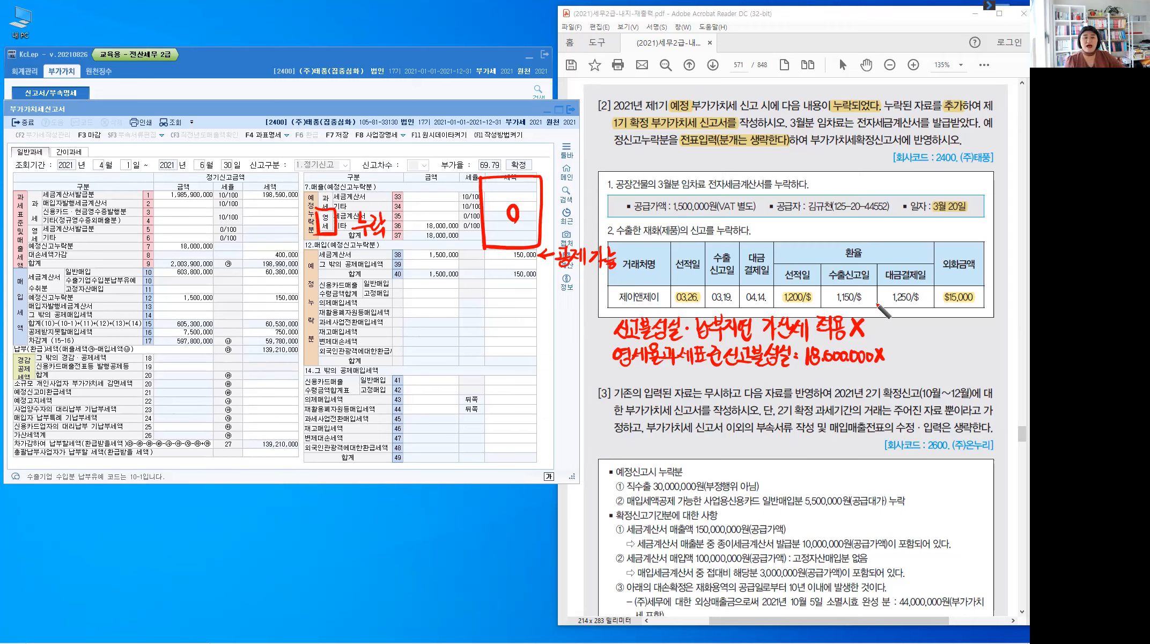
{"action": "left_click_drag", "start_coordinate": [889, 348], "coordinate": [891, 349]}
{"action": "left_click", "coordinate": [901, 361]}
{"action": "mouse_move", "coordinate": [906, 350]}
{"action": "left_mouse_down"}
{"action": "mouse_move", "coordinate": [905, 362]}
{"action": "mouse_move", "coordinate": [915, 348]}
{"action": "left_mouse_up"}
{"action": "left_click_drag", "start_coordinate": [919, 348], "coordinate": [915, 365]}
{"action": "left_click_drag", "start_coordinate": [924, 359], "coordinate": [923, 362]}
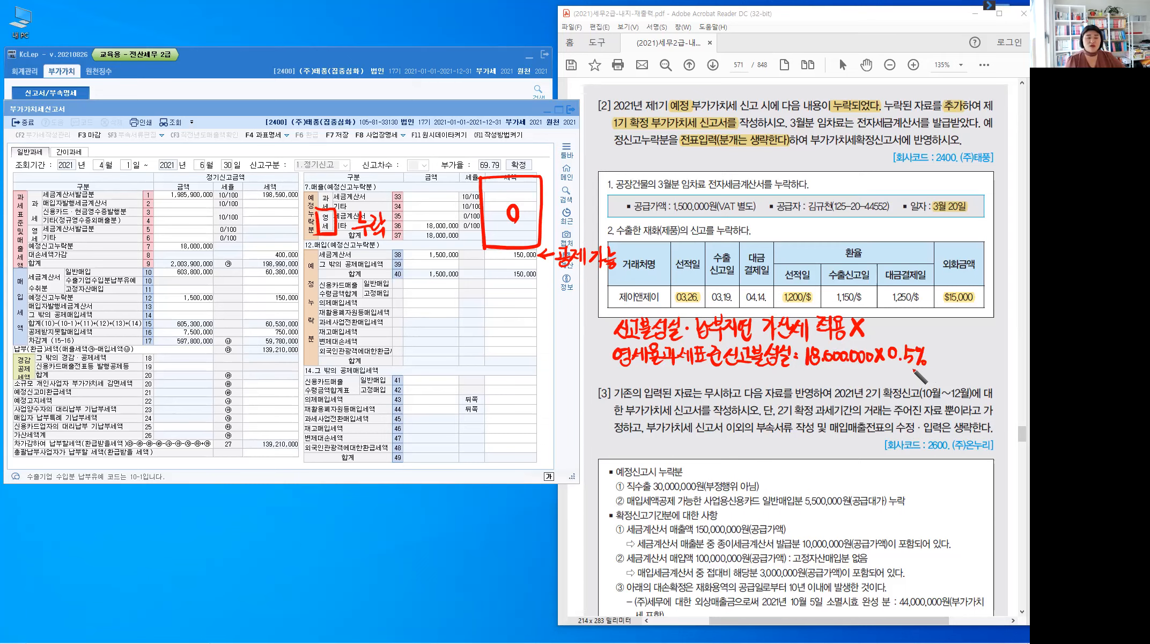
{"action": "left_click_drag", "start_coordinate": [608, 316], "coordinate": [608, 322]}
{"action": "left_click_drag", "start_coordinate": [687, 315], "coordinate": [684, 320]}
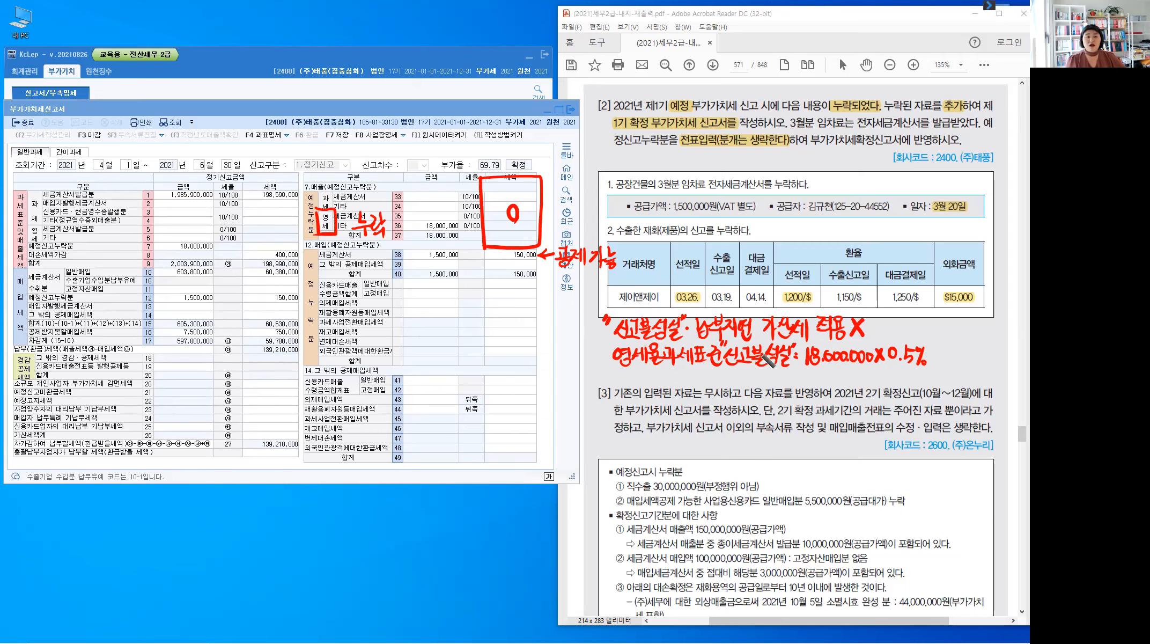
Circle 1기 in exercise [2], draw an arrow from 예정 to 확정, and handwrite "3개월이내신고" with "75%" beside it
{"action": "mouse_move", "coordinate": [659, 115]}
{"action": "left_mouse_down"}
{"action": "mouse_move", "coordinate": [665, 96]}
{"action": "mouse_move", "coordinate": [725, 107]}
{"action": "mouse_move", "coordinate": [718, 154]}
{"action": "mouse_move", "coordinate": [678, 138]}
{"action": "left_mouse_up"}
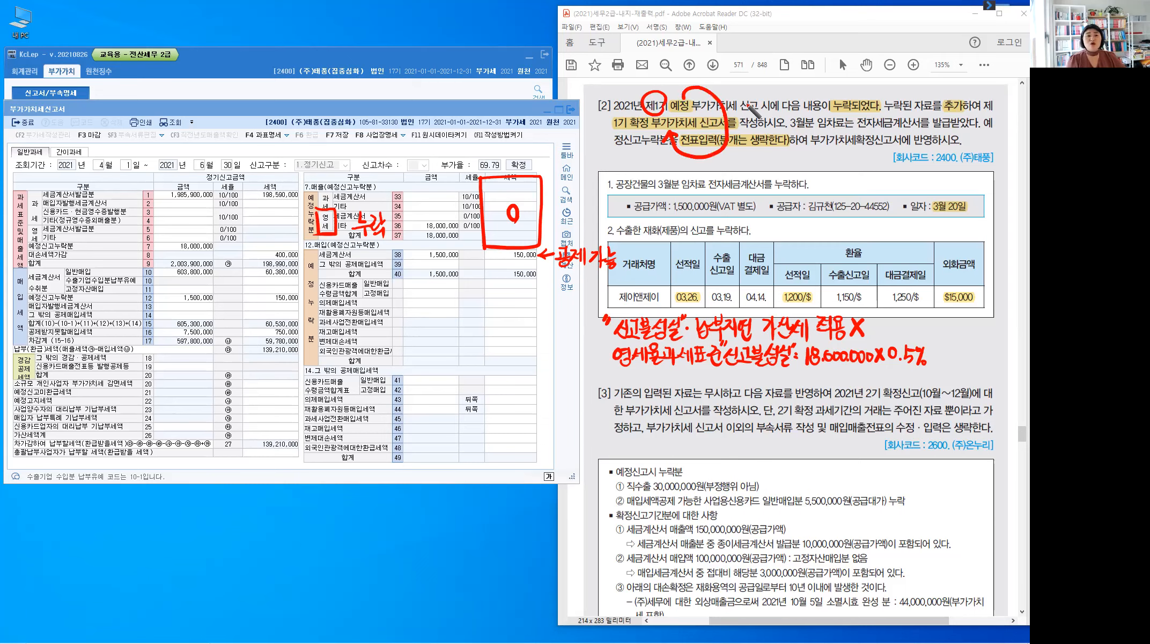
{"action": "mouse_move", "coordinate": [732, 96]}
{"action": "left_mouse_down"}
{"action": "mouse_move", "coordinate": [765, 114]}
{"action": "mouse_move", "coordinate": [813, 101]}
{"action": "mouse_move", "coordinate": [850, 114]}
{"action": "left_mouse_up"}
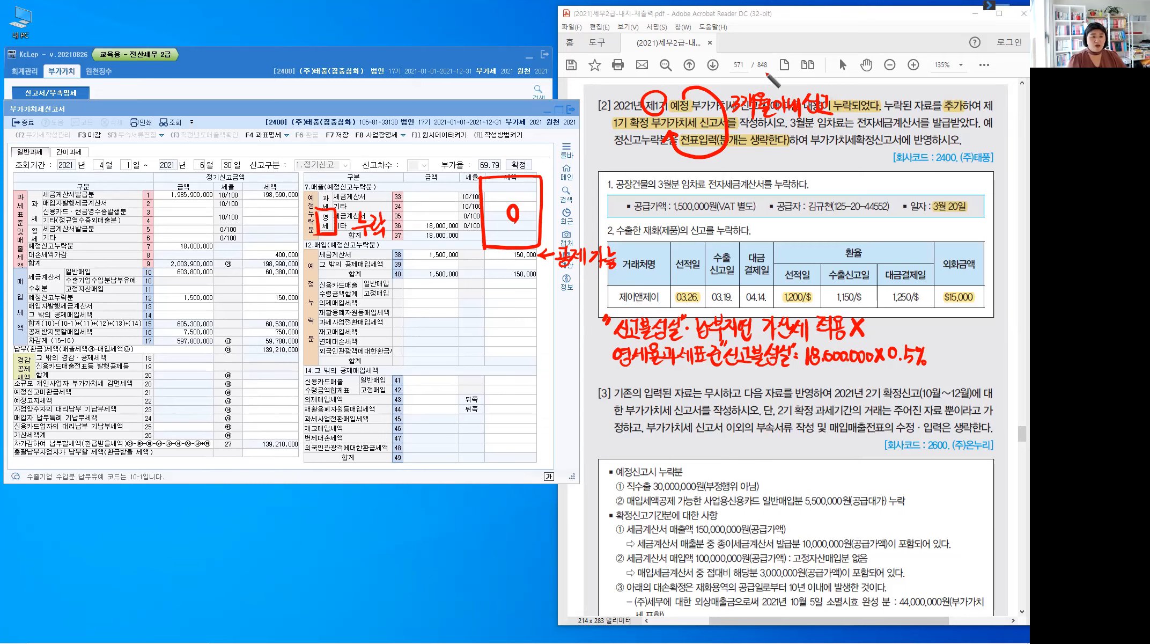
{"action": "left_click_drag", "start_coordinate": [768, 75], "coordinate": [799, 88]}
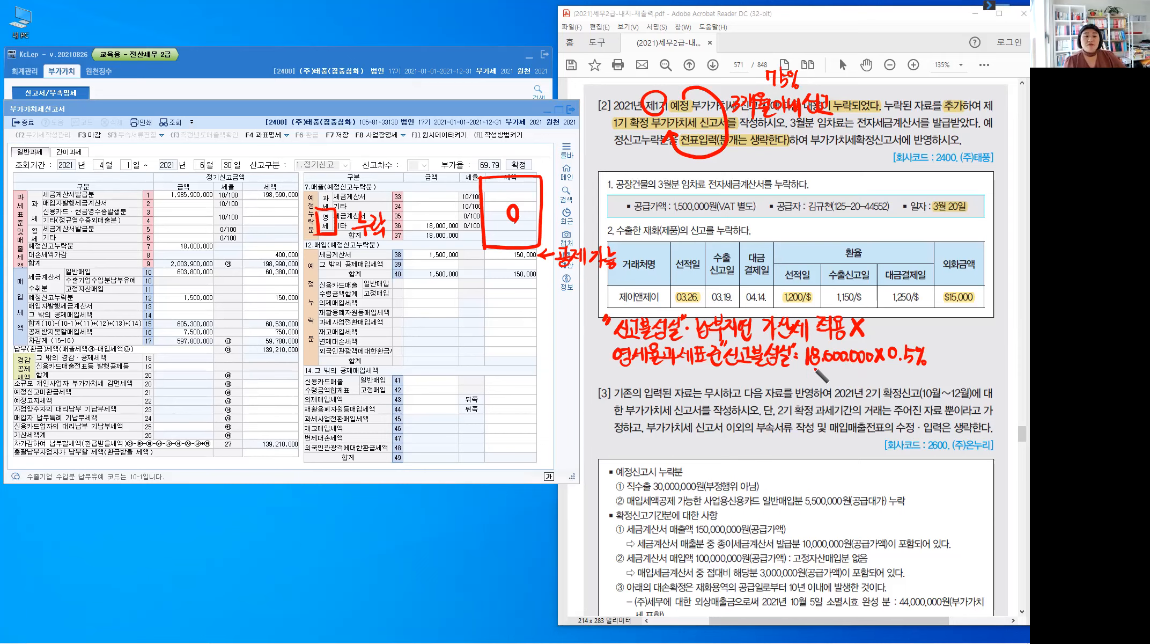
Extend the handwritten penalty formula with "×(1-75%)", note "25%" above it, and add an equals sign on the line below
{"action": "left_click_drag", "start_coordinate": [934, 350], "coordinate": [943, 361]}
{"action": "mouse_move", "coordinate": [942, 349]}
{"action": "left_mouse_down"}
{"action": "mouse_move", "coordinate": [933, 362]}
{"action": "mouse_move", "coordinate": [964, 365]}
{"action": "mouse_move", "coordinate": [990, 345]}
{"action": "mouse_move", "coordinate": [989, 361]}
{"action": "left_mouse_up"}
{"action": "left_click_drag", "start_coordinate": [992, 346], "coordinate": [998, 345]}
{"action": "left_click_drag", "start_coordinate": [999, 348], "coordinate": [998, 363]}
{"action": "left_click_drag", "start_coordinate": [1003, 357], "coordinate": [1009, 366]}
{"action": "left_click_drag", "start_coordinate": [974, 318], "coordinate": [983, 329]}
{"action": "left_click_drag", "start_coordinate": [988, 316], "coordinate": [987, 330]}
{"action": "mouse_move", "coordinate": [989, 316]}
{"action": "left_mouse_down"}
{"action": "mouse_move", "coordinate": [999, 315]}
{"action": "mouse_move", "coordinate": [995, 335]}
{"action": "left_mouse_up"}
{"action": "left_click_drag", "start_coordinate": [1002, 327], "coordinate": [1002, 329]}
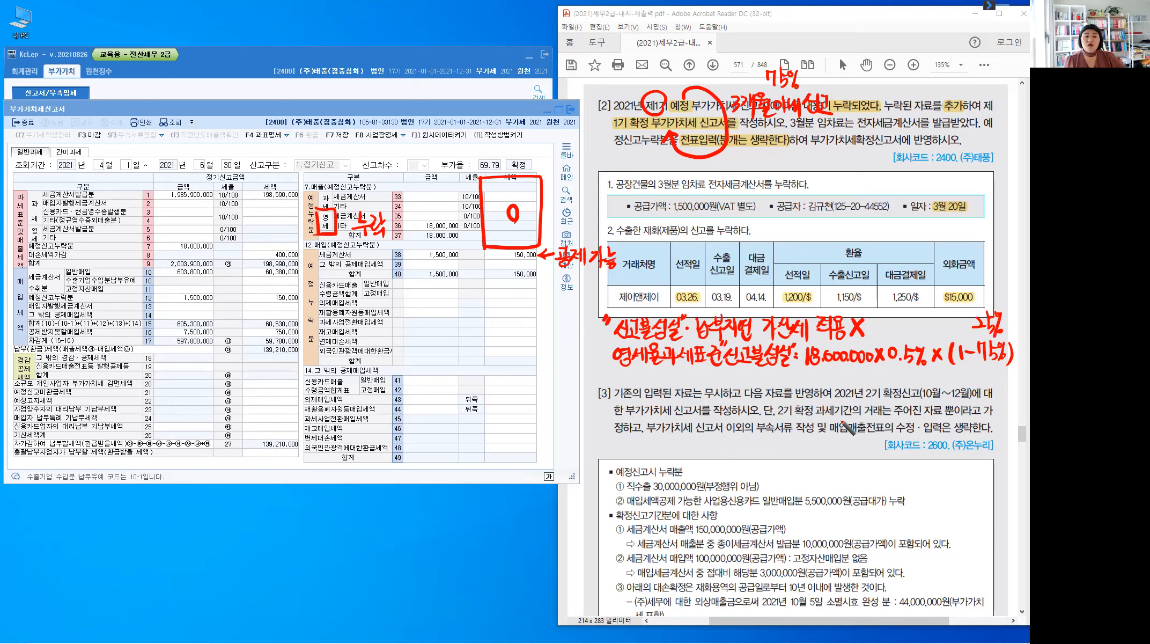
{"action": "left_click_drag", "start_coordinate": [790, 374], "coordinate": [798, 374]}
{"action": "left_click_drag", "start_coordinate": [791, 378], "coordinate": [798, 377]}
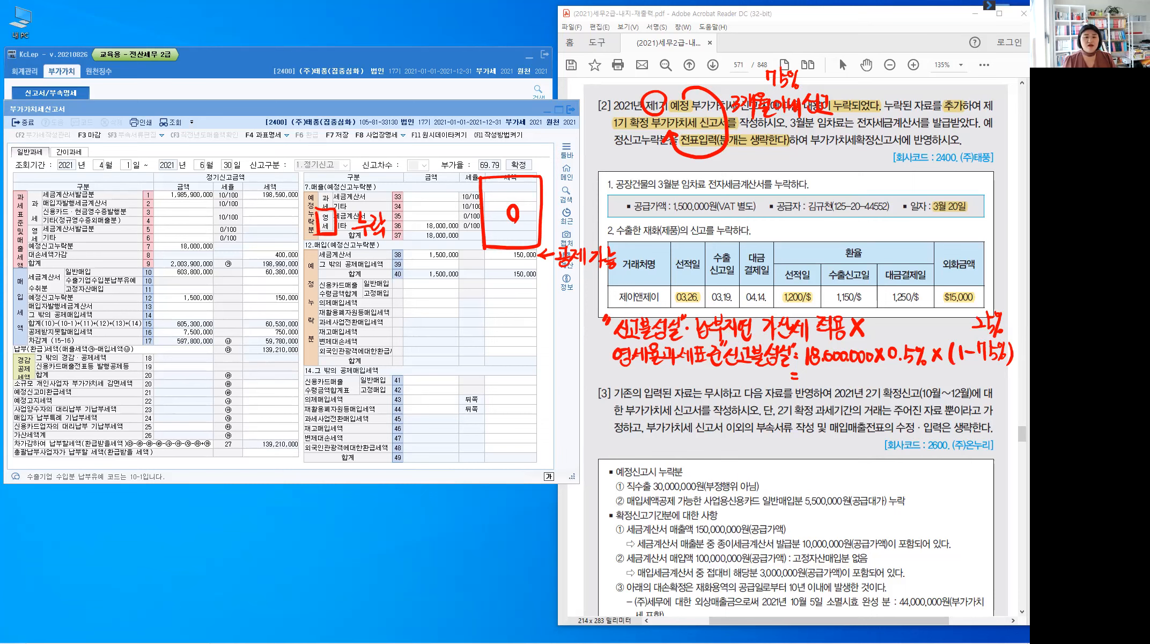
Calculate 18,000,000 × 0.005 × 25% in the calculator
{"action": "key", "text": "alt+Tab"}
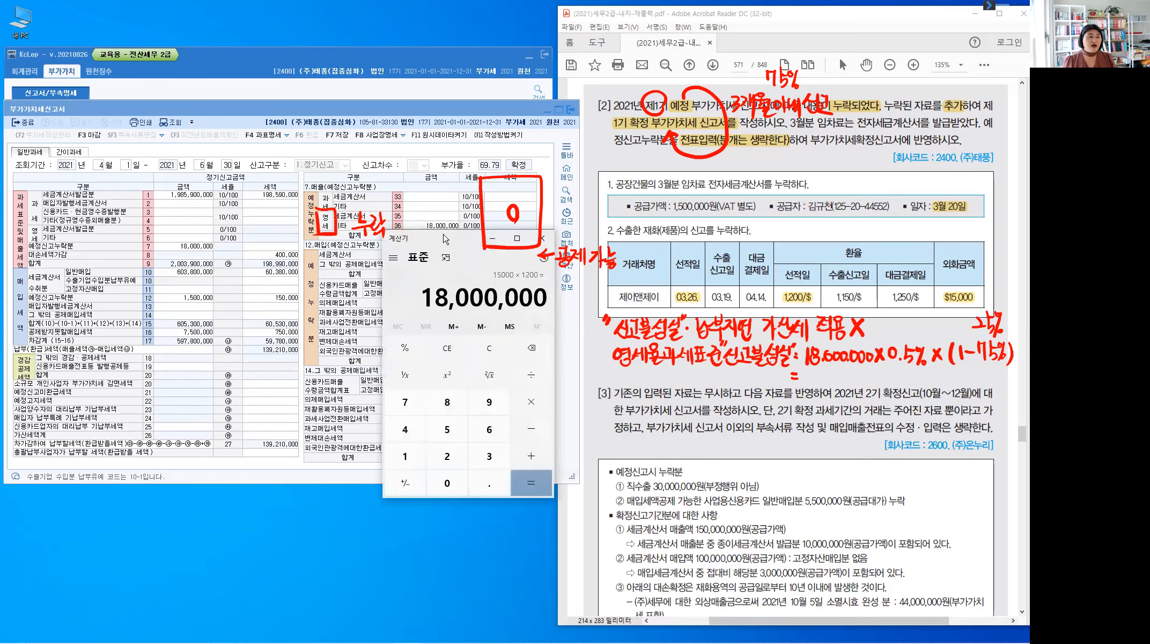
{"action": "left_click_drag", "start_coordinate": [413, 238], "coordinate": [332, 268]}
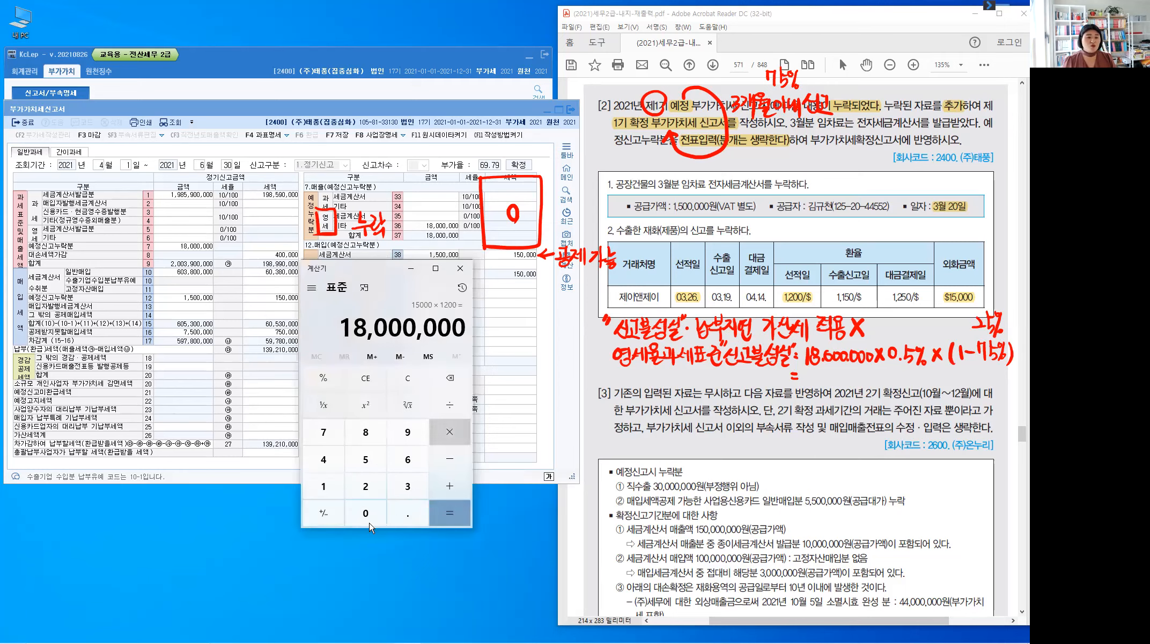
{"action": "key", "text": "asterisk"}
{"action": "left_click", "coordinate": [401, 519]}
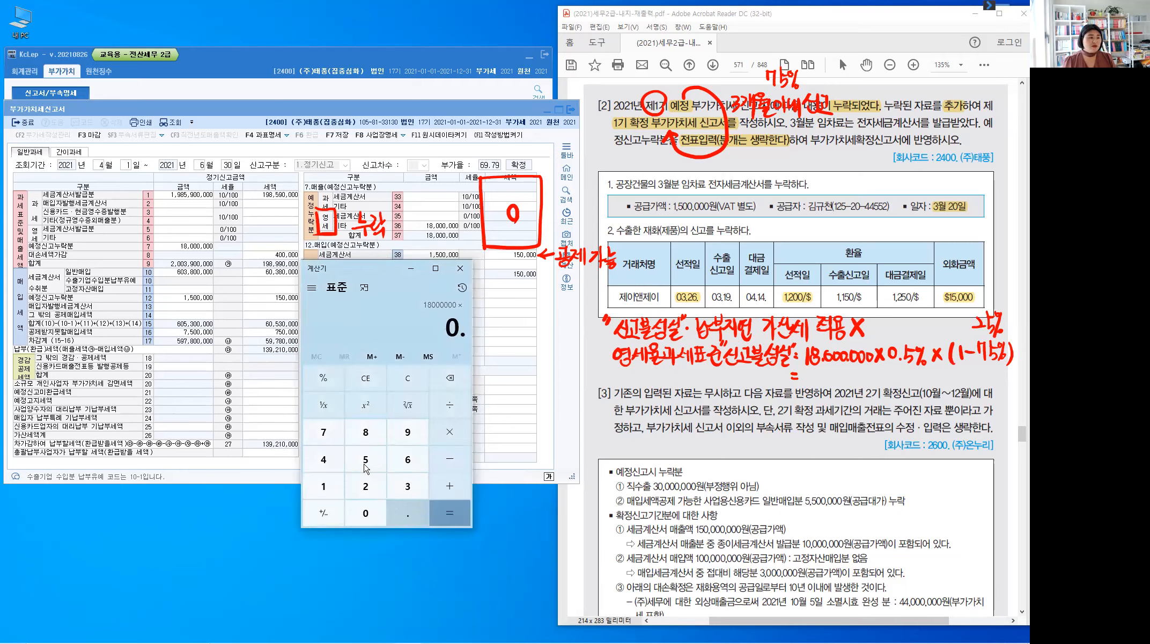
{"action": "type", "text": "005"}
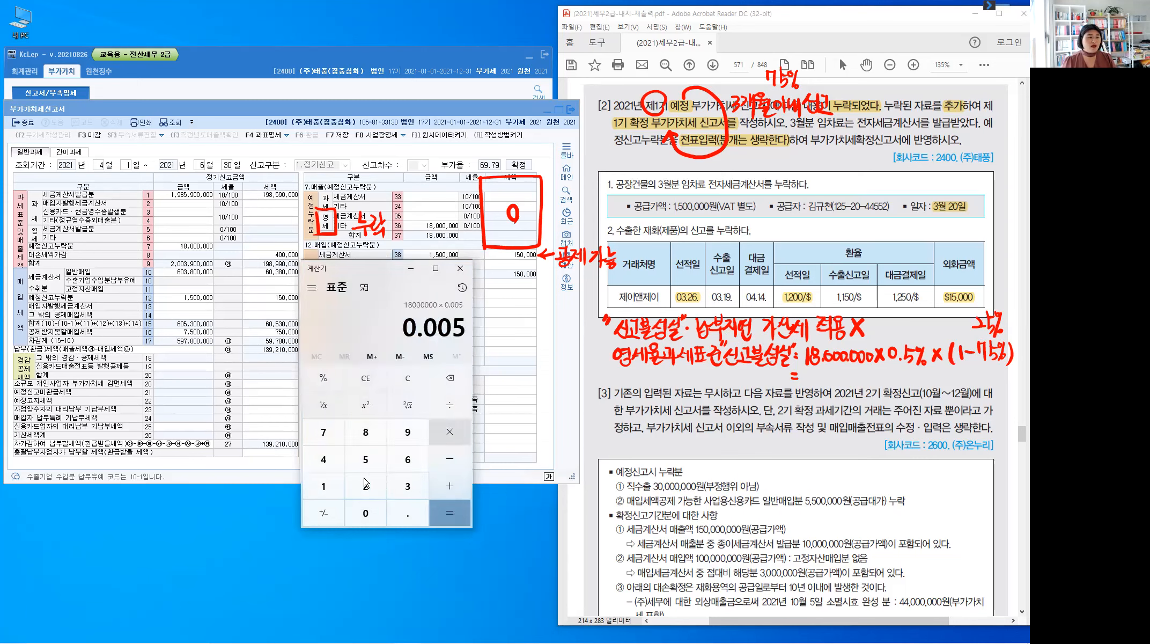
{"action": "key", "text": "asterisk"}
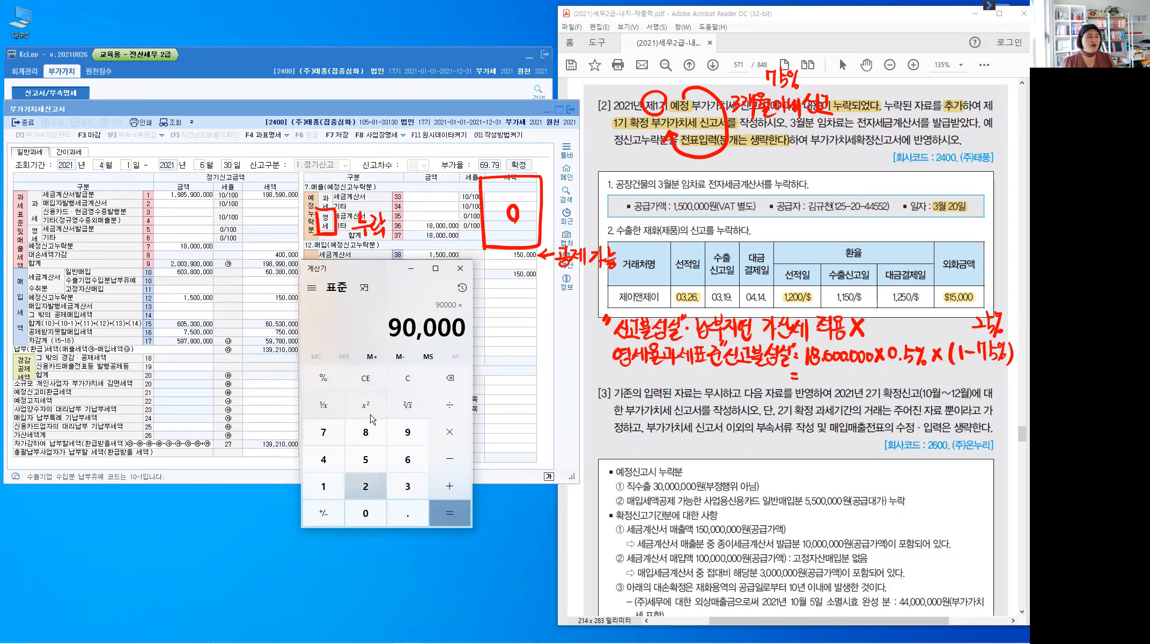
{"action": "type", "text": "25"}
{"action": "left_click", "coordinate": [325, 382]}
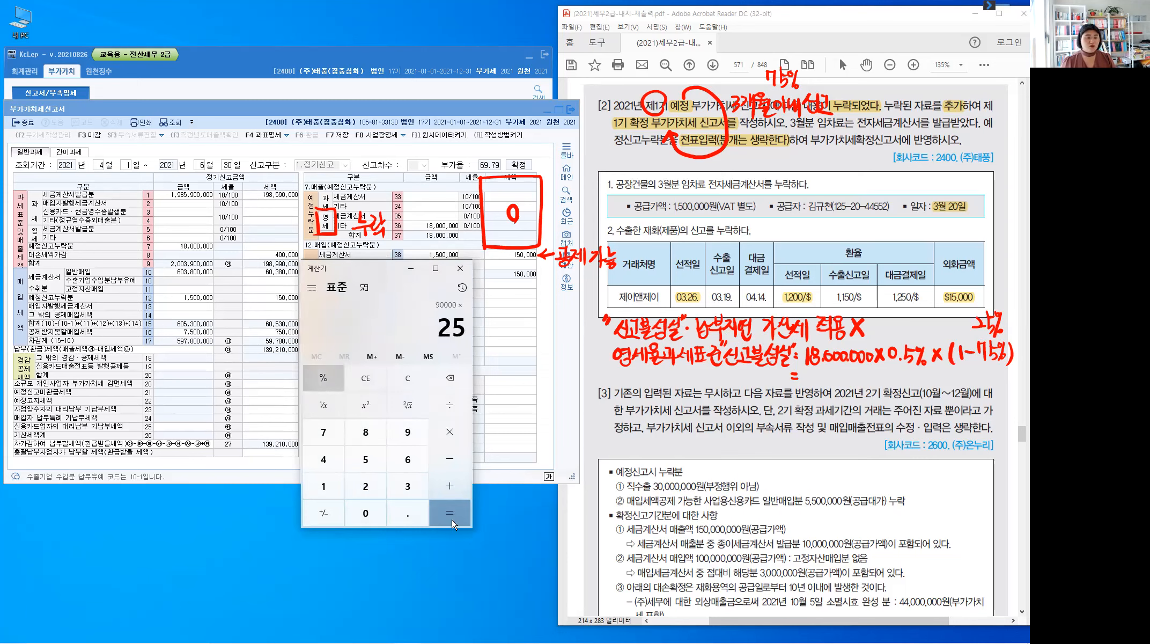
{"action": "left_click", "coordinate": [453, 520]}
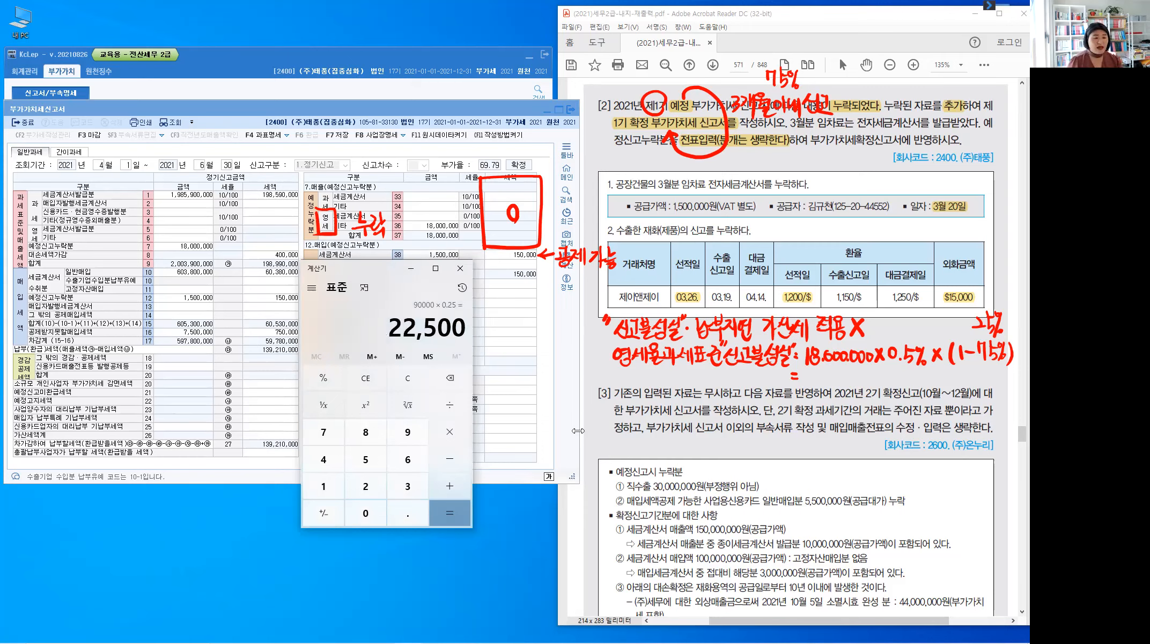
Handwrite "22,500원" in red as the penalty formula's result and minimize the calculator
{"action": "left_click_drag", "start_coordinate": [816, 372], "coordinate": [842, 381]}
{"action": "left_click", "coordinate": [839, 380]}
{"action": "left_click_drag", "start_coordinate": [855, 372], "coordinate": [863, 373]}
{"action": "left_click_drag", "start_coordinate": [872, 369], "coordinate": [873, 369]}
{"action": "left_click_drag", "start_coordinate": [867, 376], "coordinate": [877, 376]}
{"action": "left_click_drag", "start_coordinate": [880, 367], "coordinate": [880, 379]}
{"action": "left_click_drag", "start_coordinate": [874, 378], "coordinate": [885, 383]}
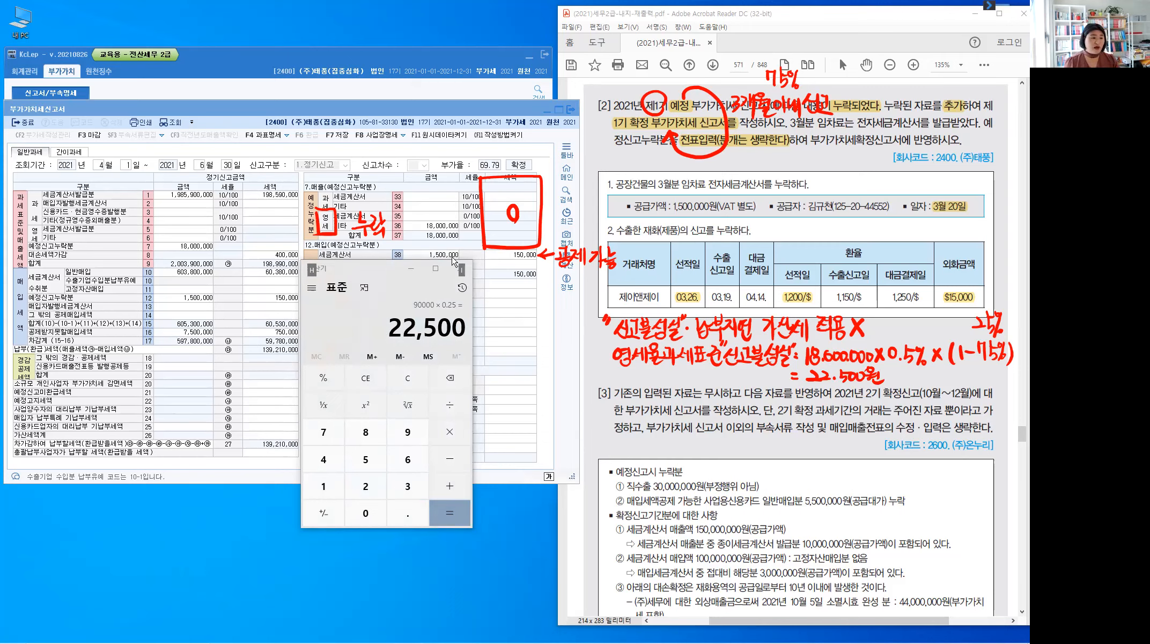
{"action": "left_click", "coordinate": [411, 269]}
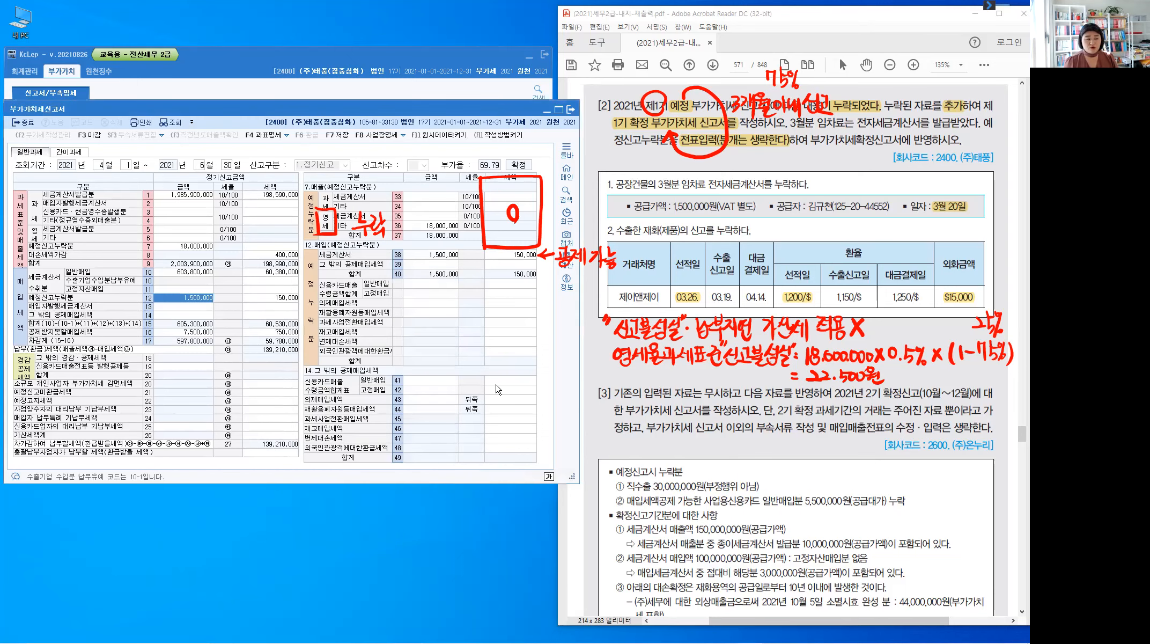
In the 가산세명세, enter the amount 18,000,000 and tax 22,500 for 영세율과세표준신고불성실 (row 74)
{"action": "left_click", "coordinate": [269, 436]}
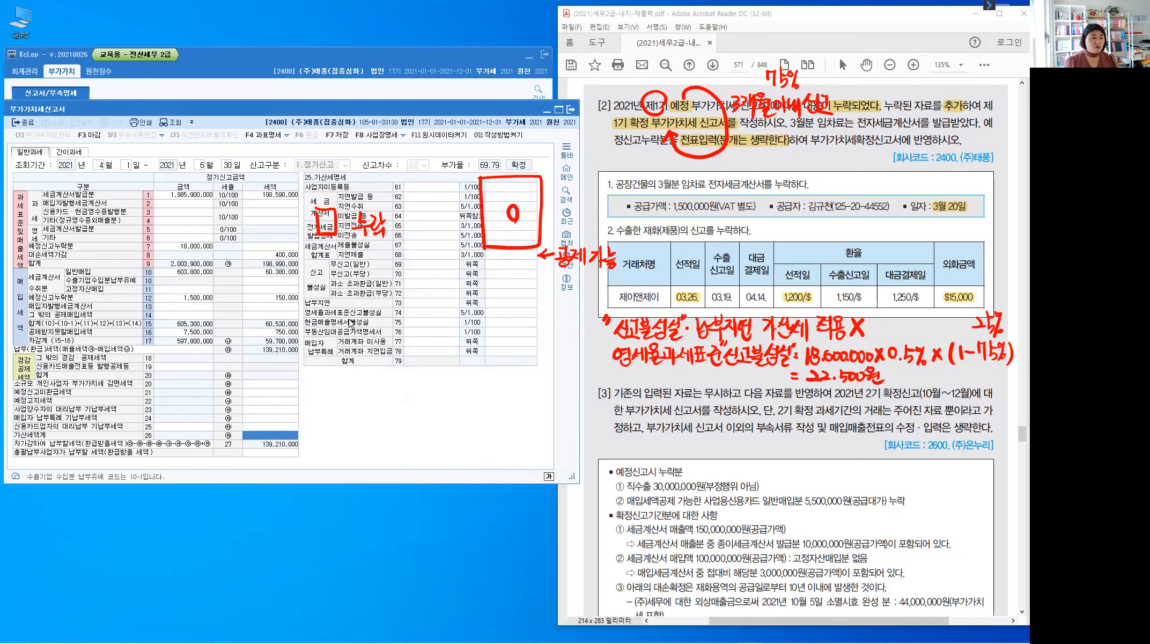
{"action": "key", "text": "ctrl"}
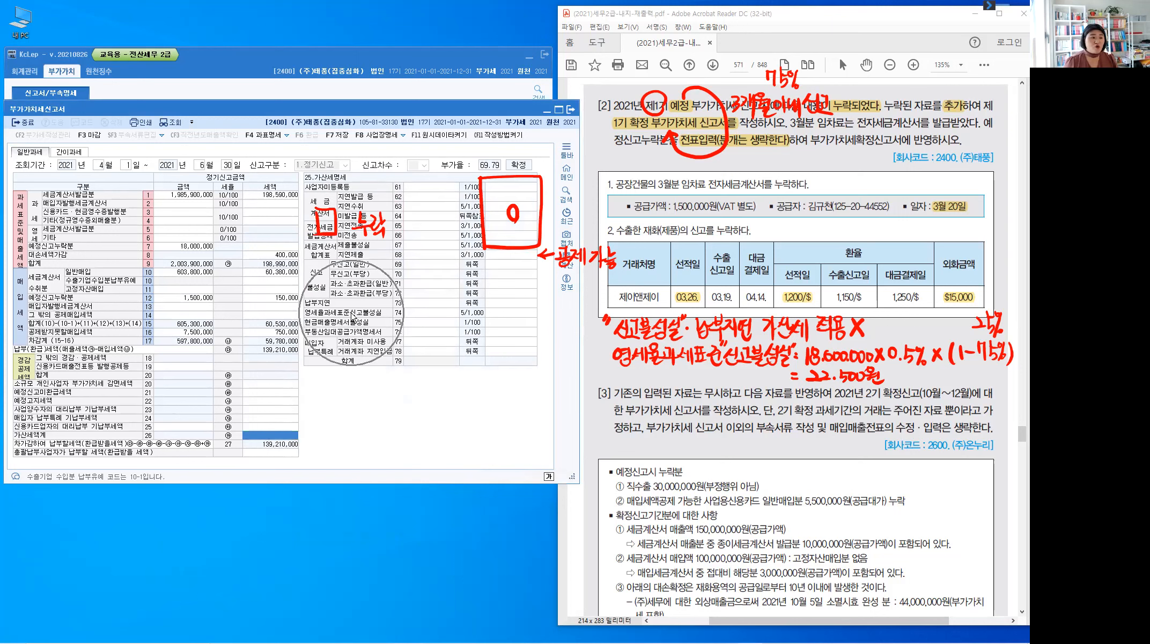
{"action": "left_click", "coordinate": [424, 315]}
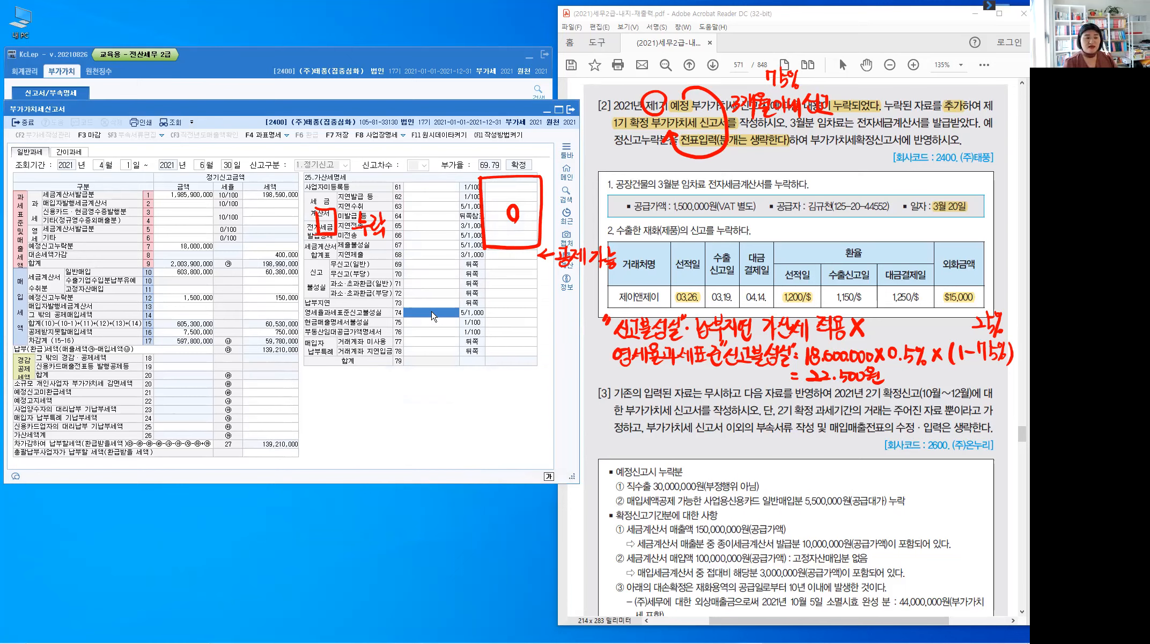
{"action": "type", "text": "18,000,000"}
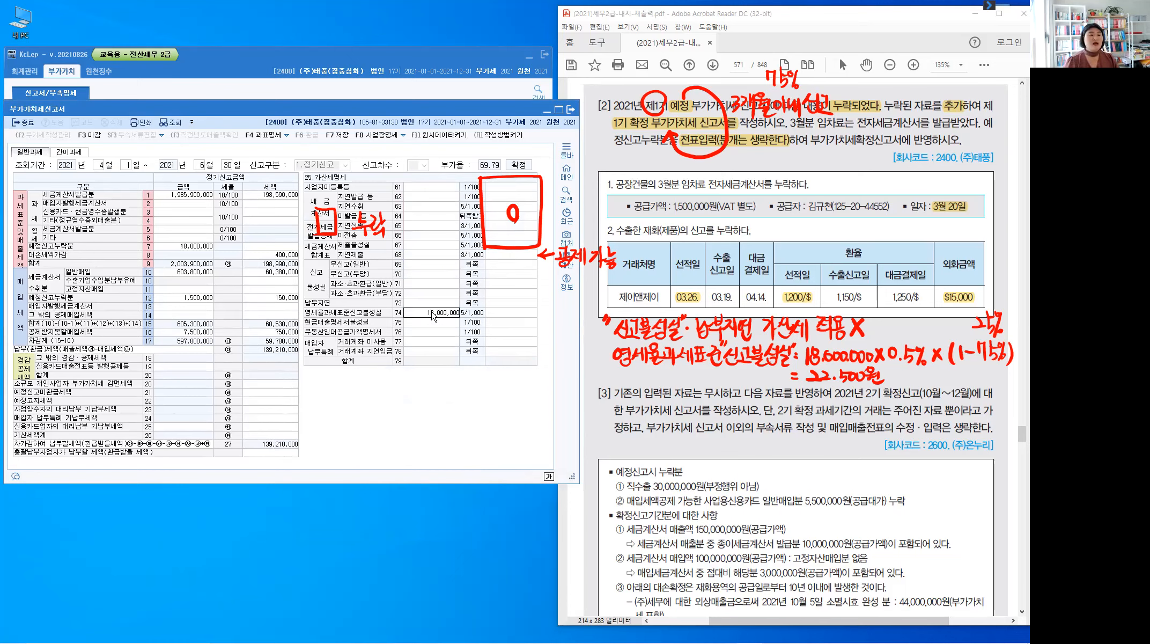
{"action": "key", "text": "Return"}
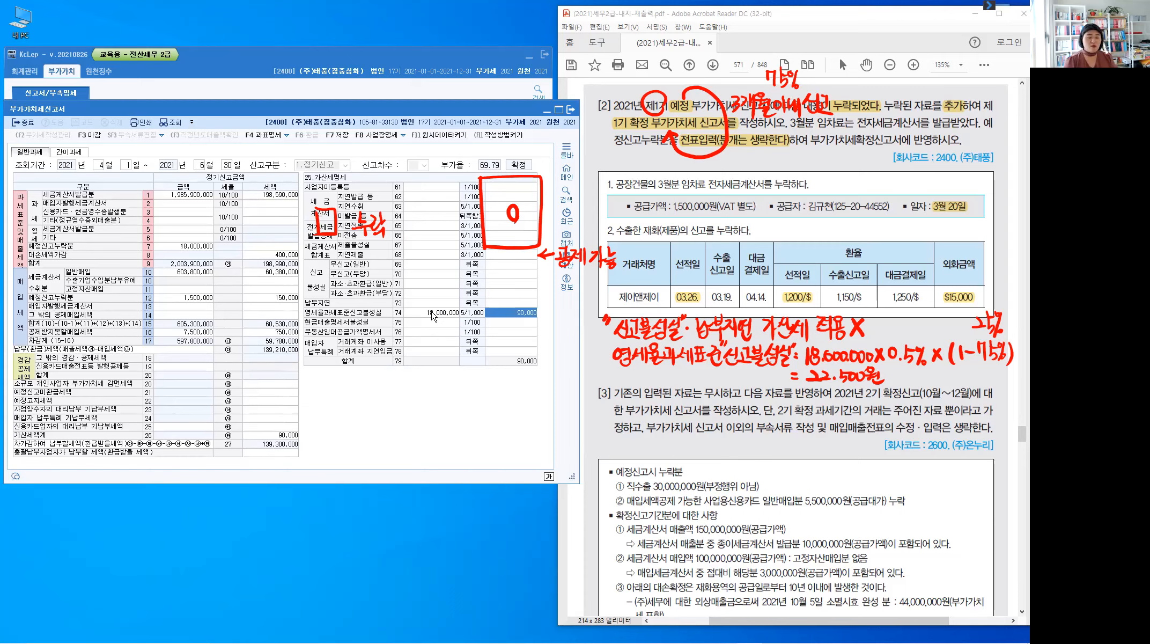
{"action": "type", "text": "22,50"}
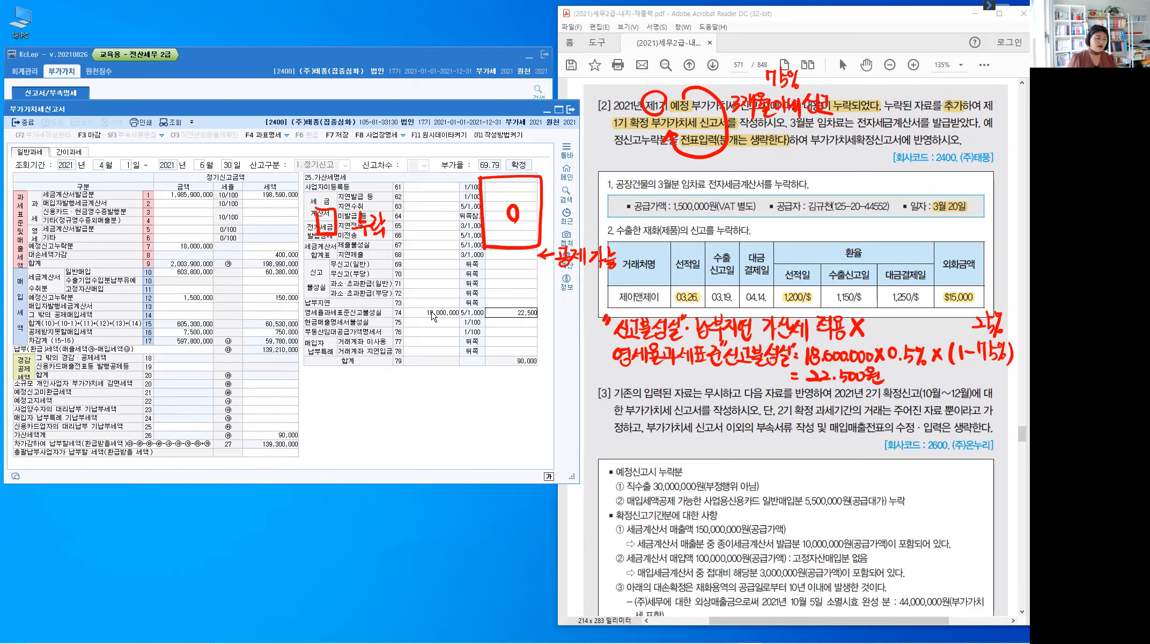
{"action": "type", "text": "0"}
{"action": "key", "text": "Return"}
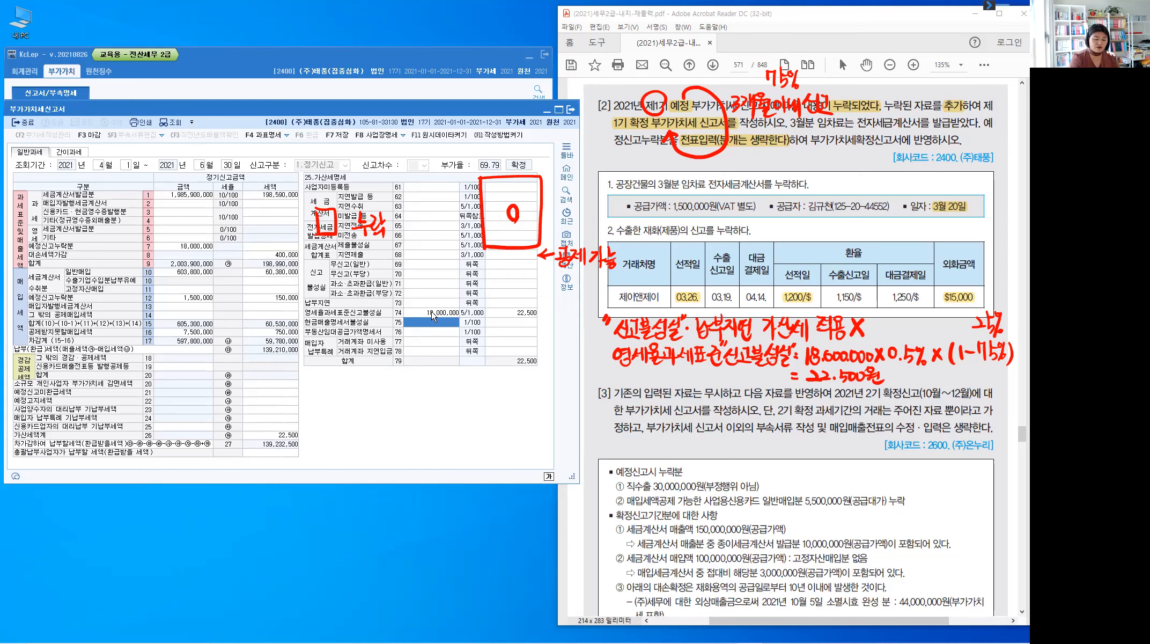
Clear the pen marks, and save and close the first-period final VAT return
{"action": "key", "text": "e"}
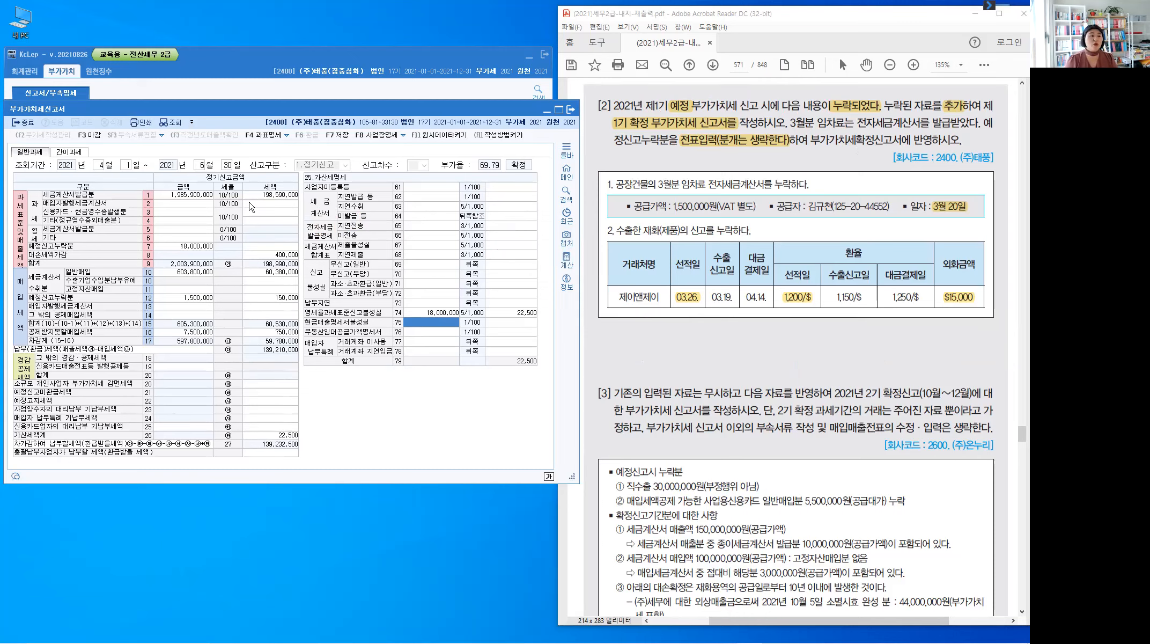
{"action": "left_click", "coordinate": [340, 140]}
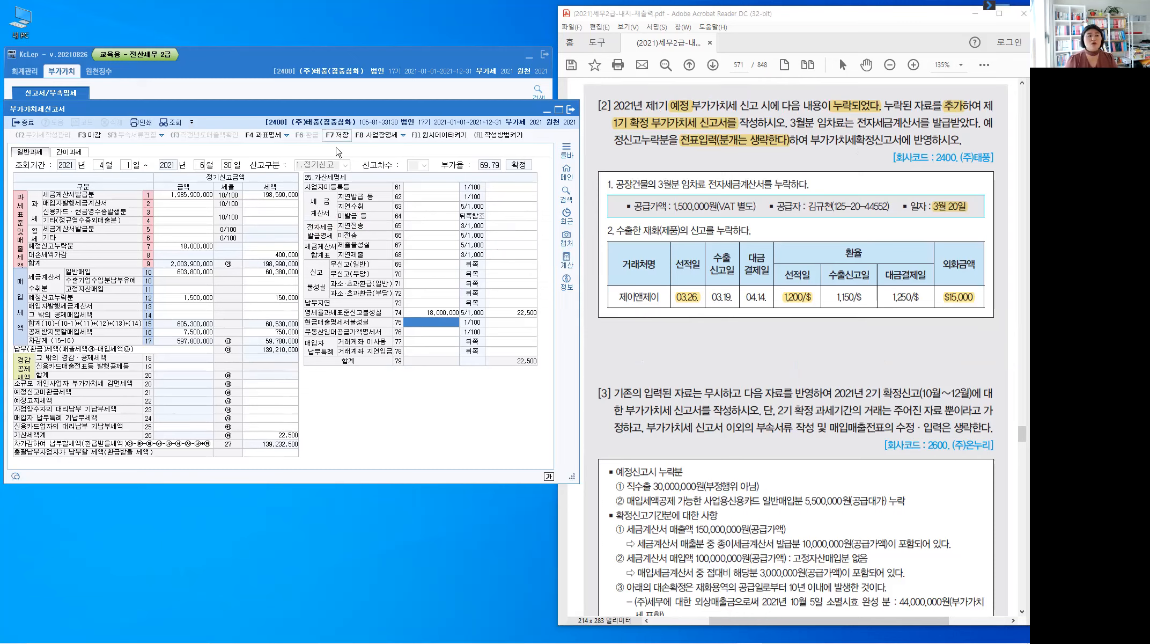
{"action": "left_click", "coordinate": [320, 310]}
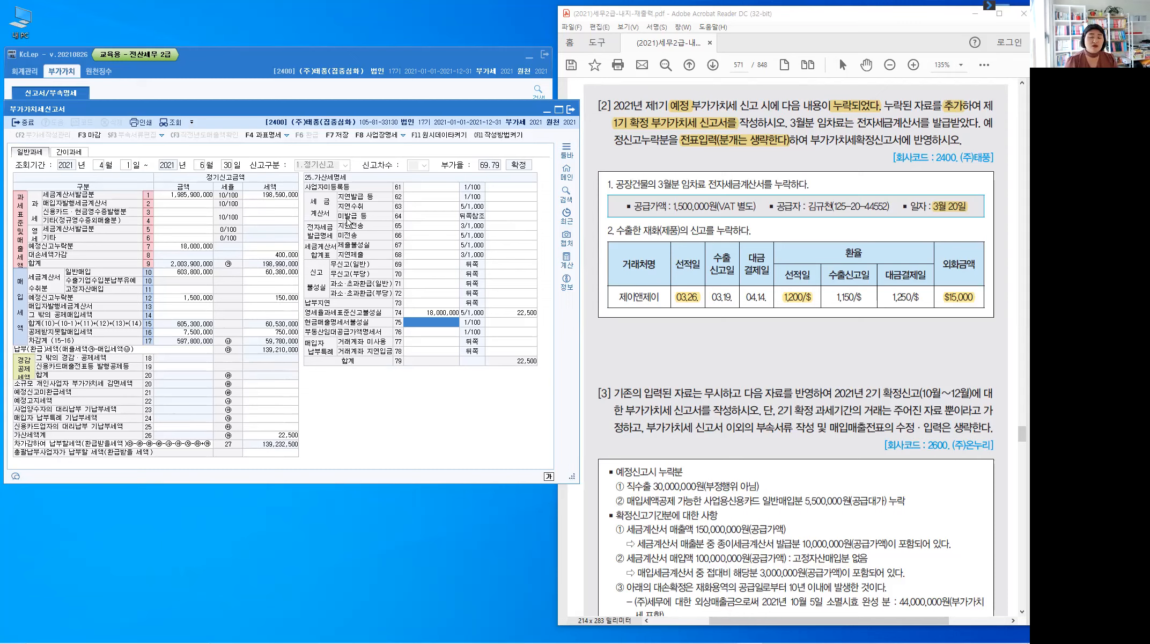
{"action": "left_click", "coordinate": [24, 127]}
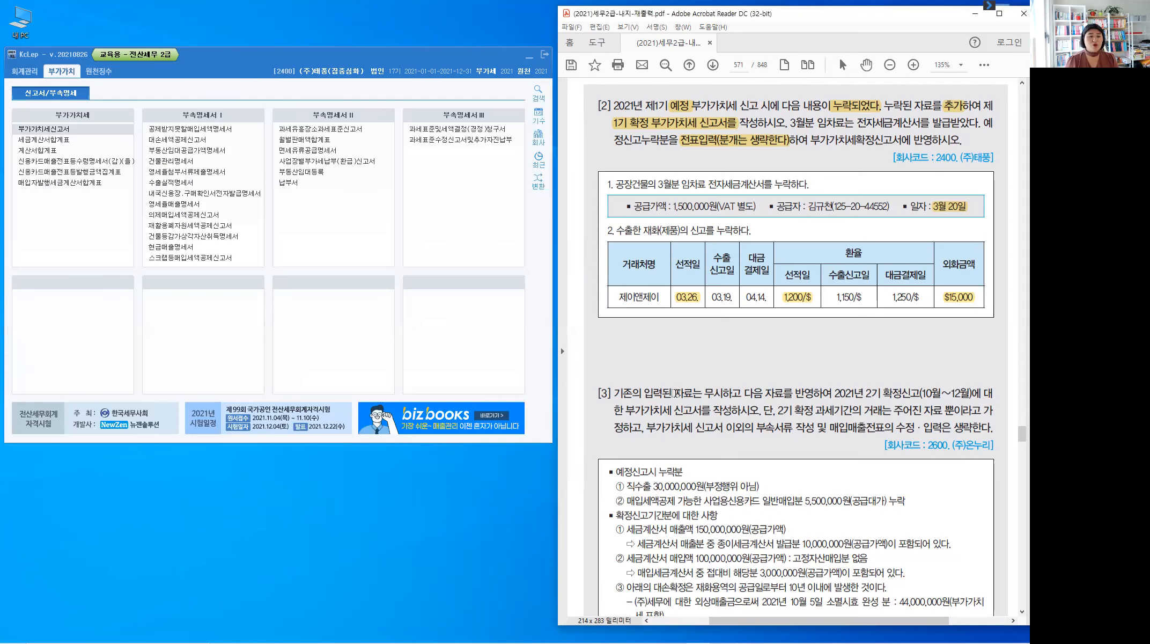
Move on to exercise [3] and switch the working company to 2600 (주)온누리
{"action": "scroll", "coordinate": [677, 393], "scroll_direction": "down", "scroll_amount": 1}
{"action": "scroll", "coordinate": [795, 344], "scroll_direction": "down", "scroll_amount": 2}
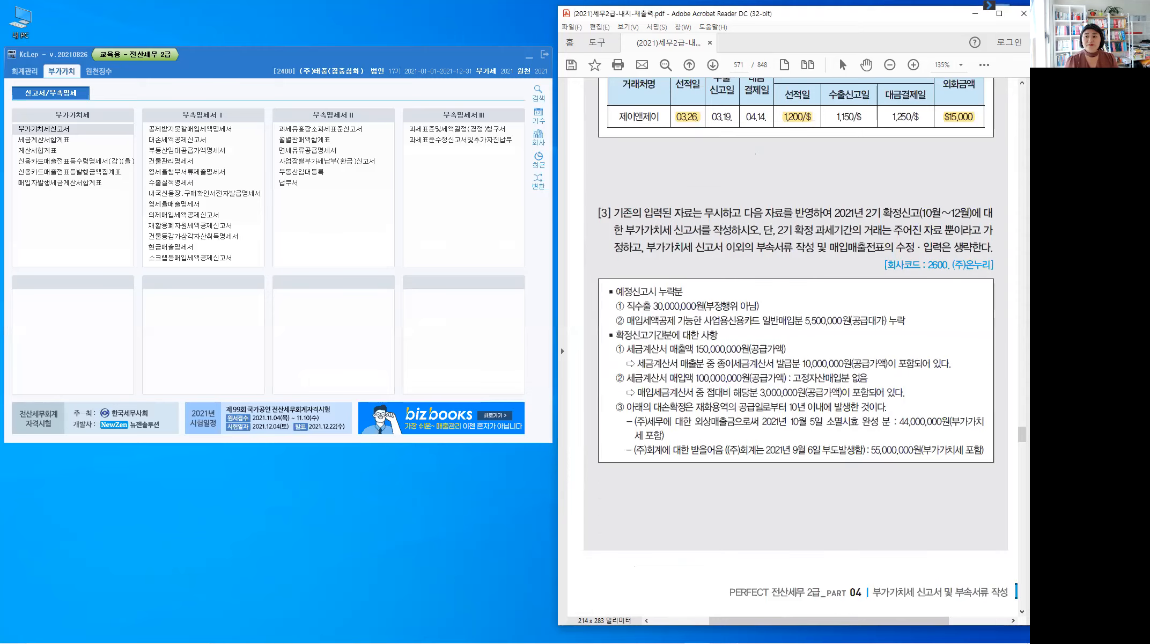
{"action": "scroll", "coordinate": [794, 344], "scroll_direction": "down", "scroll_amount": 1}
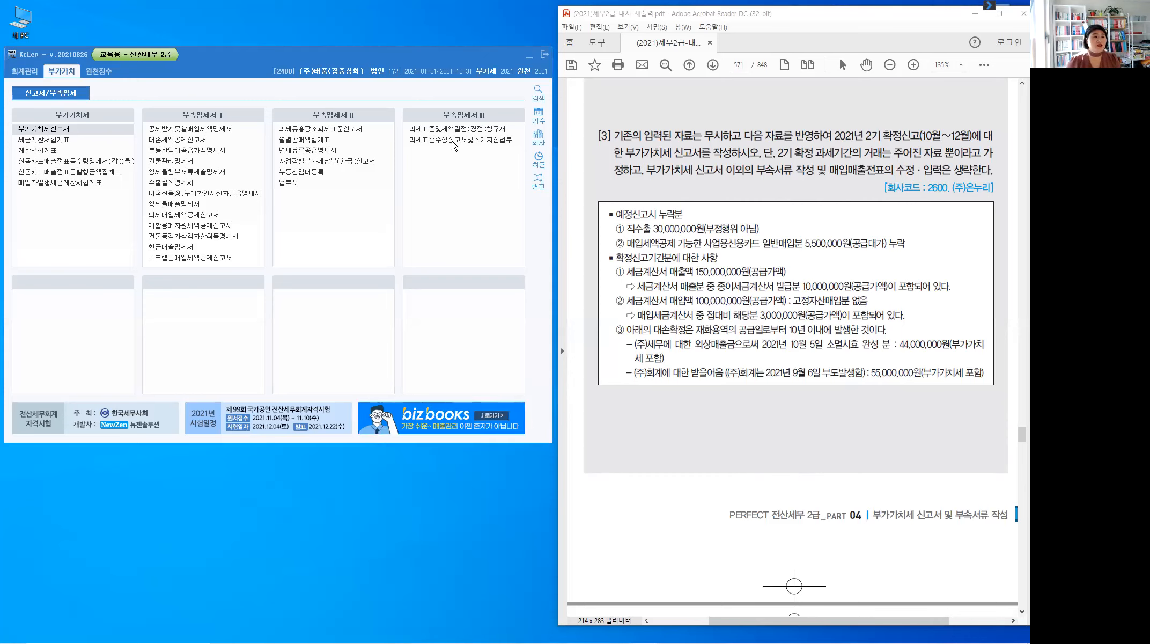
{"action": "left_click", "coordinate": [541, 139]}
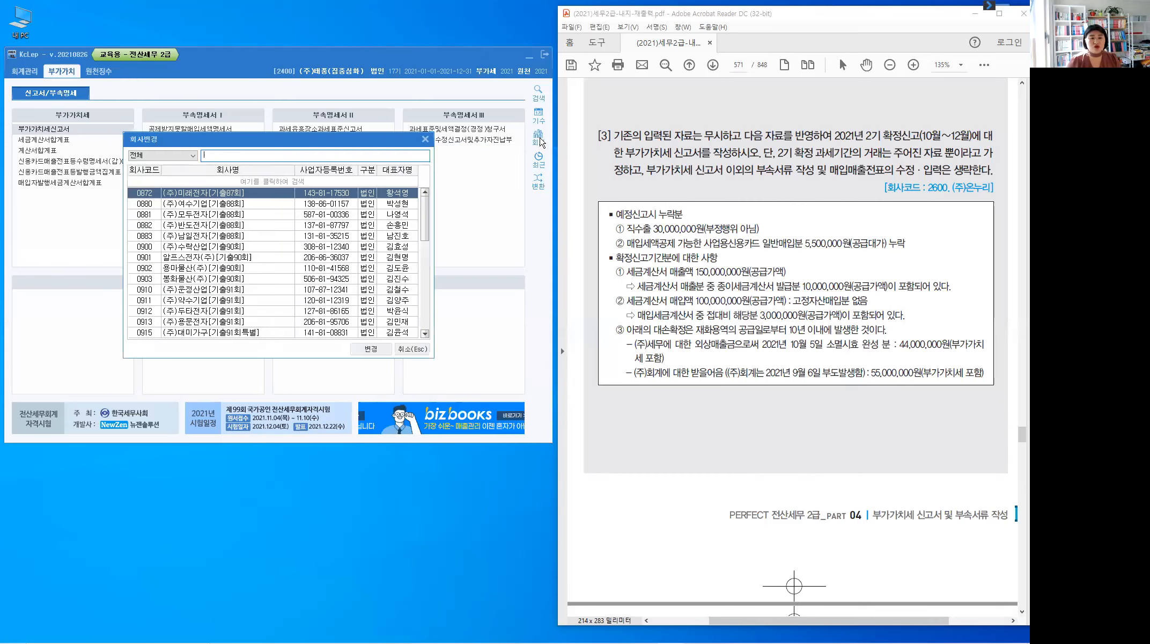
{"action": "type", "text": "2600"}
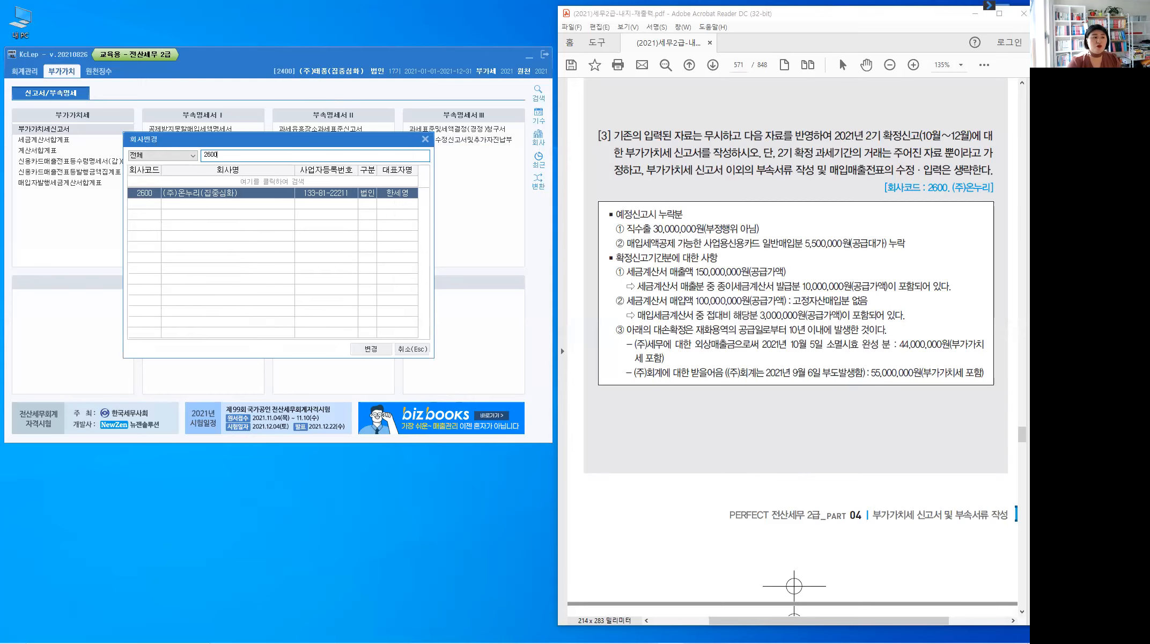
{"action": "key", "text": "Return"}
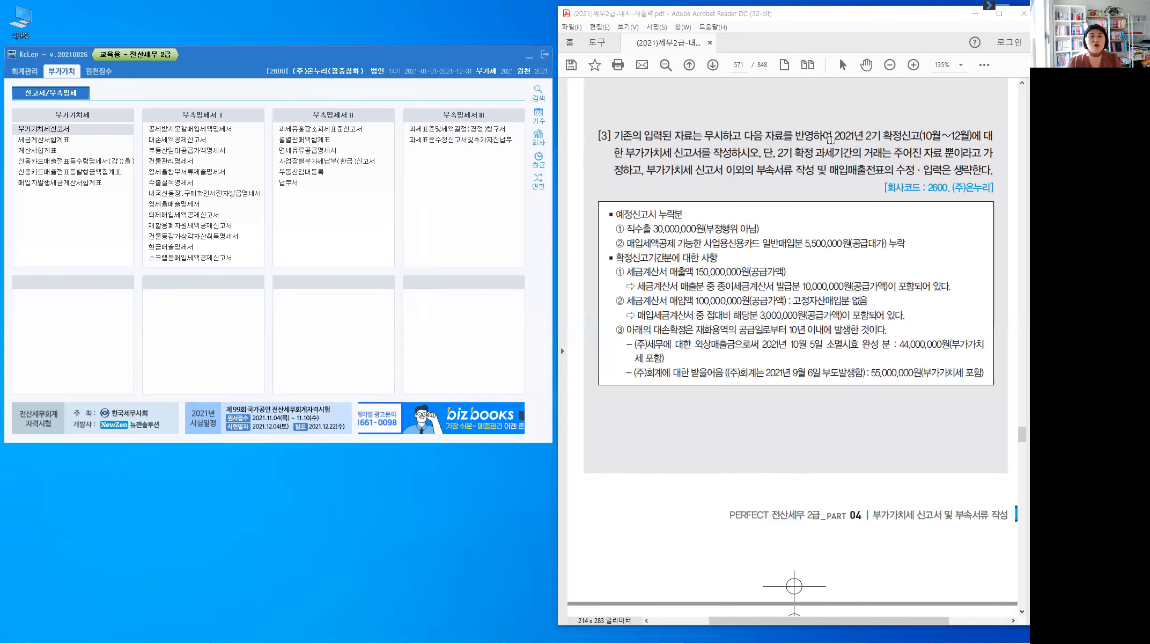
Highlight "2021년 2기 확정신고" in the text of exercise [3]
{"action": "left_click_drag", "start_coordinate": [834, 135], "coordinate": [921, 135]}
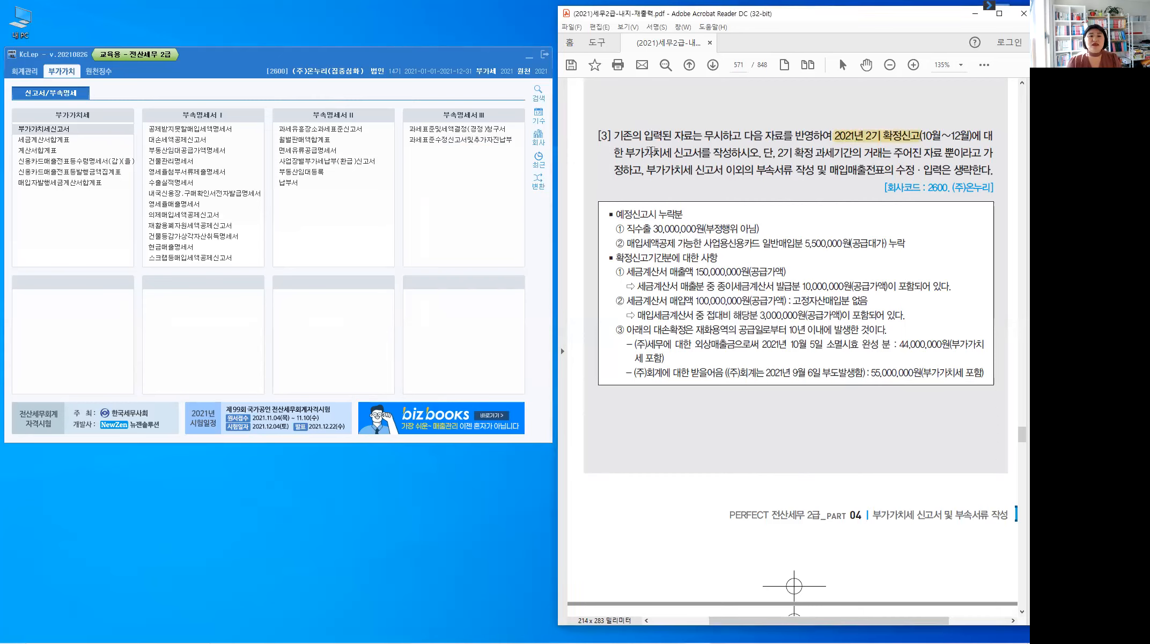
Highlight "부가가치세 신고서를" in exercise [3], and open the 부가가치세신고서 for the period October 1 to December 31, 2021
{"action": "left_click_drag", "start_coordinate": [625, 153], "coordinate": [705, 153]}
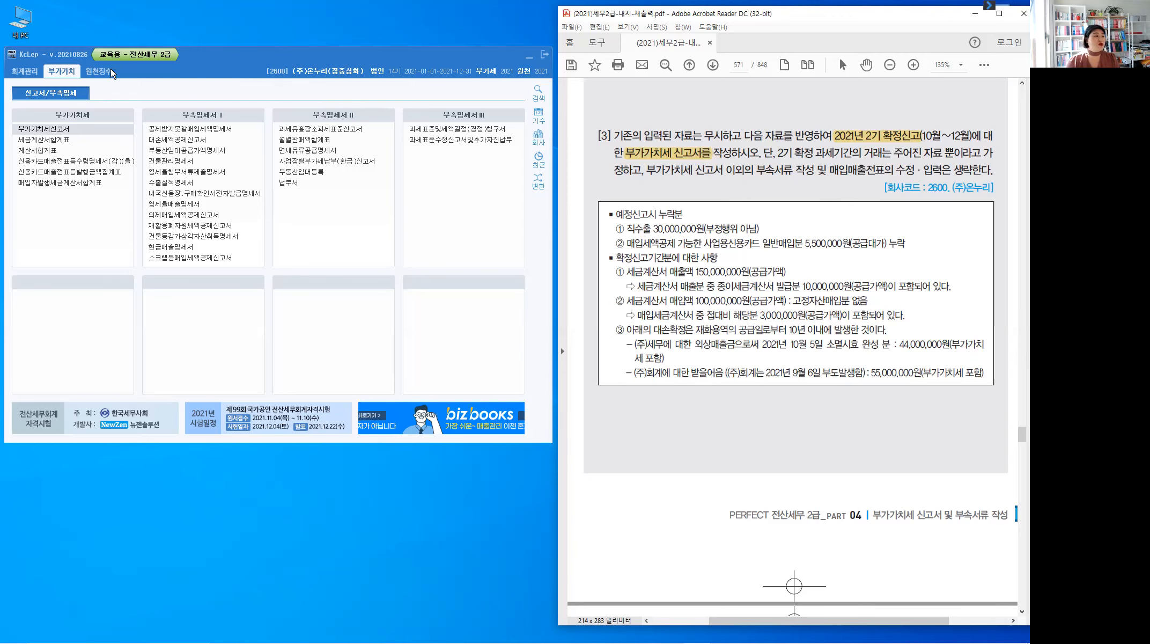
{"action": "left_click", "coordinate": [57, 133]}
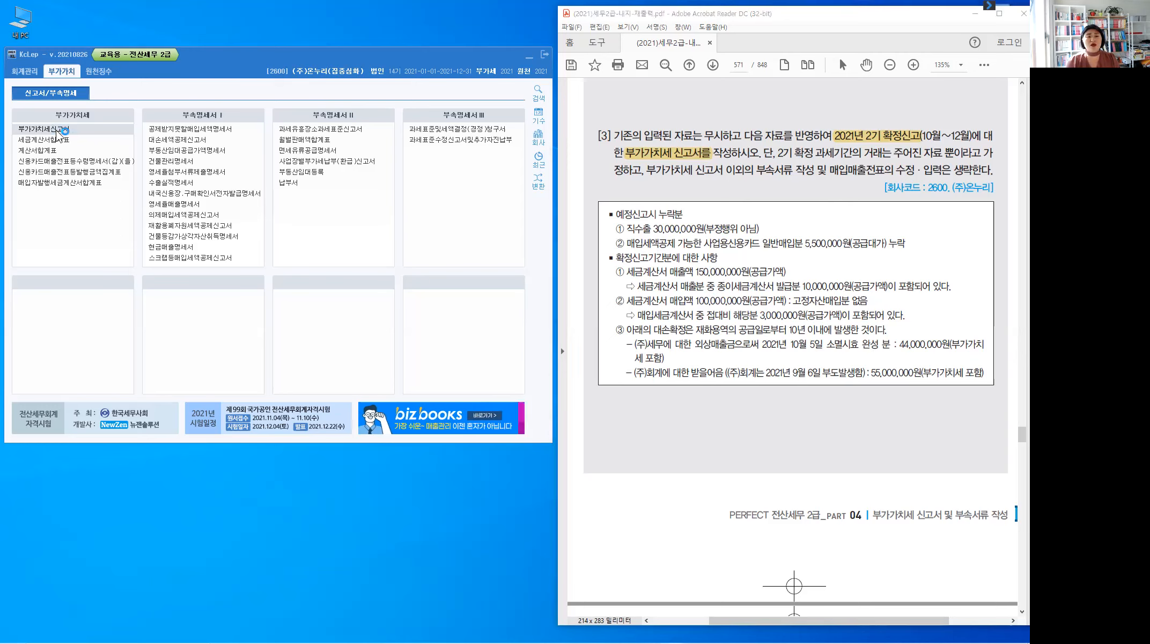
{"action": "left_click", "coordinate": [57, 132]}
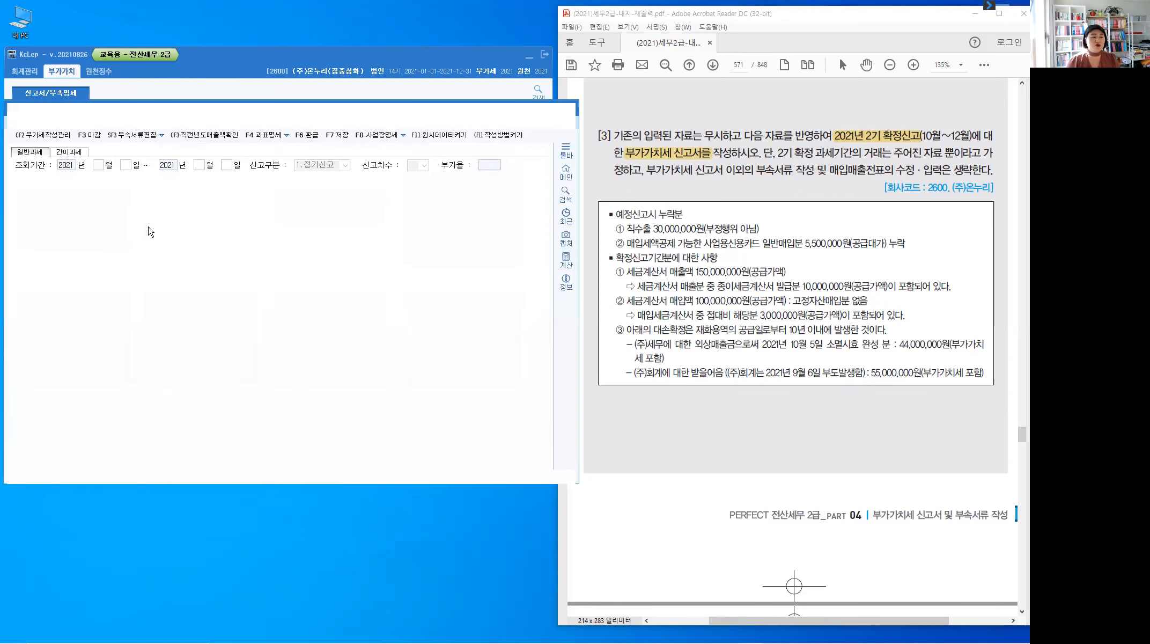
{"action": "type", "text": "1012"}
{"action": "key", "text": "Return"}
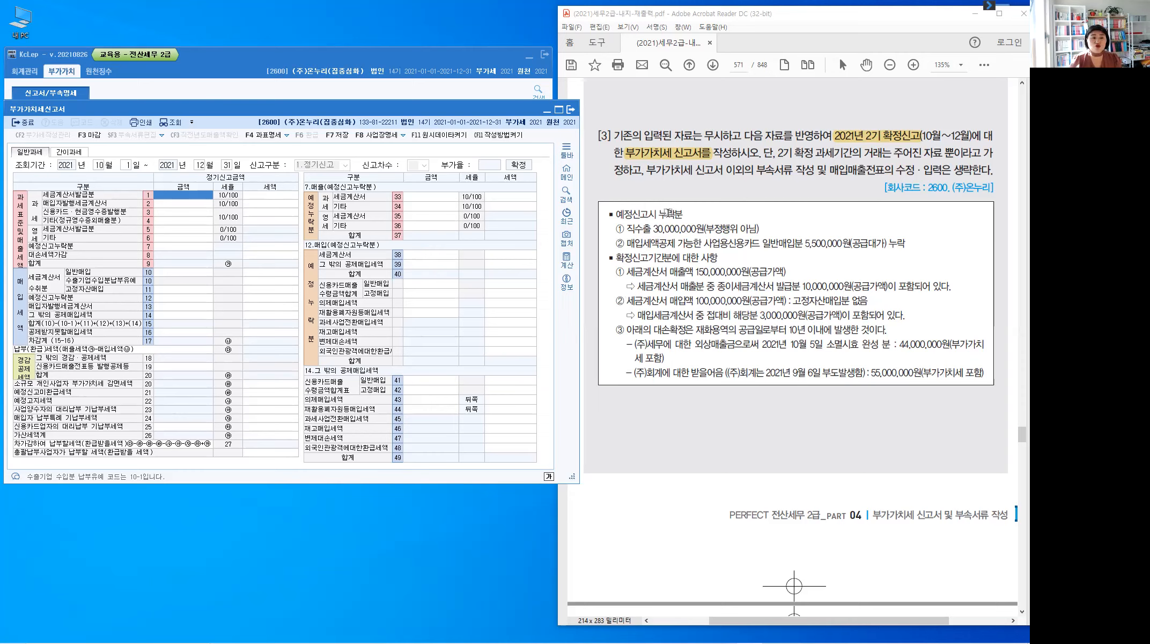
Highlight "예정신고시 누락분" in the exercise, and select the 예정신고누락분 amounts for sales (row 7) and purchases (row 12)
{"action": "left_click_drag", "start_coordinate": [620, 215], "coordinate": [648, 214]}
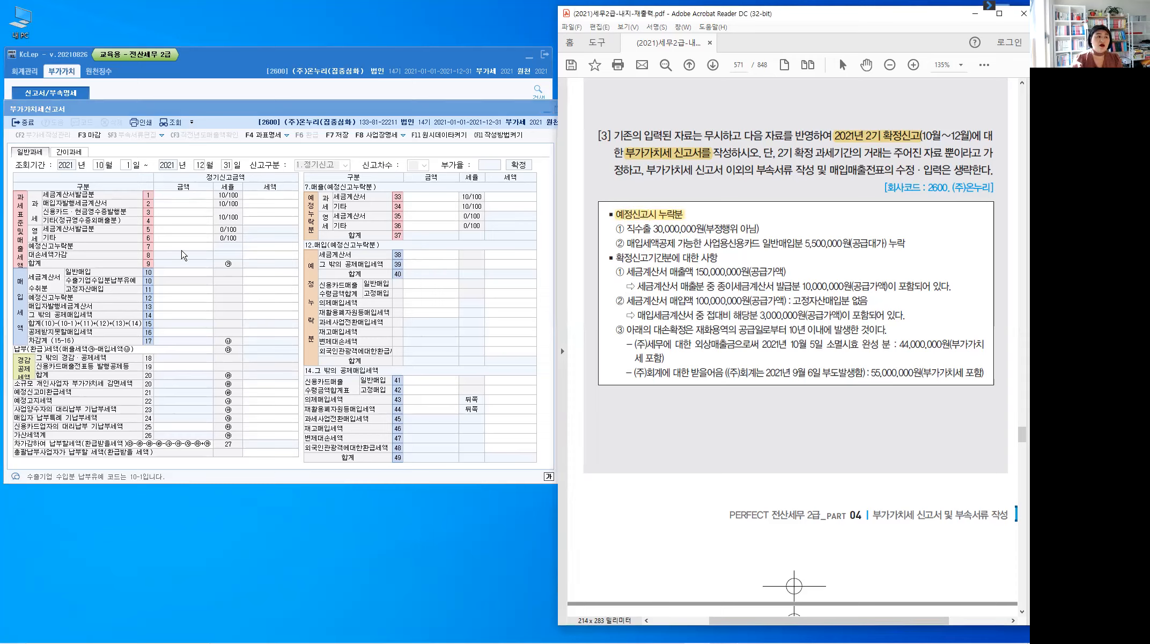
{"action": "left_click", "coordinate": [183, 248]}
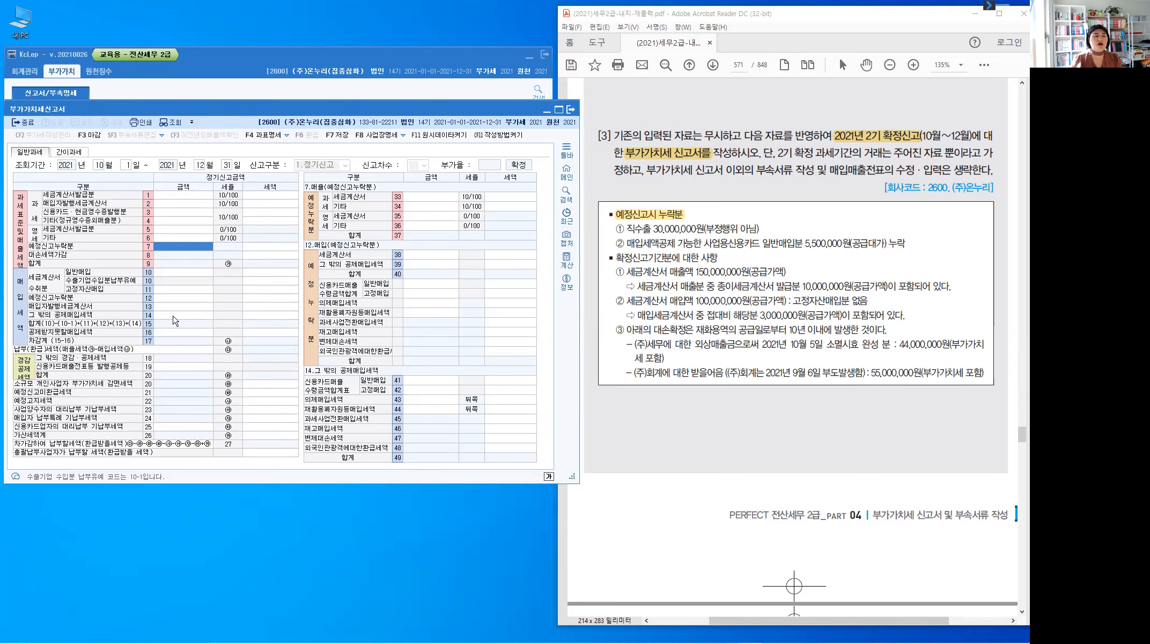
{"action": "left_click", "coordinate": [171, 297]}
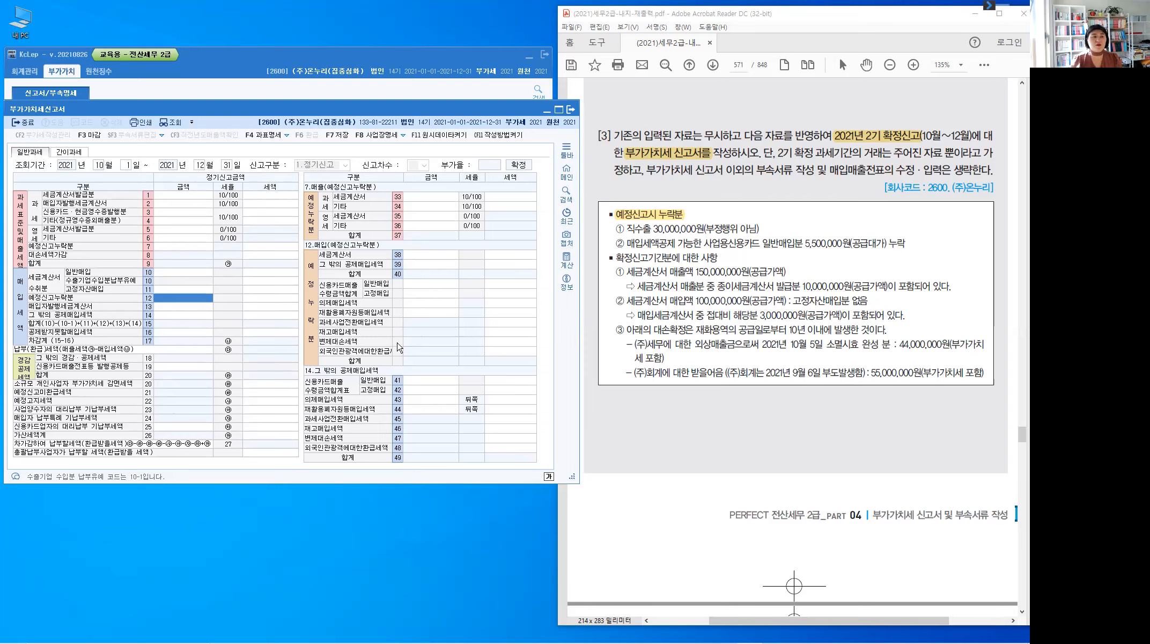
Write "36란" in red pen beside the 직수출 30,000,000원 item
{"action": "key", "text": "ctrl"}
{"action": "key", "text": "ctrl"}
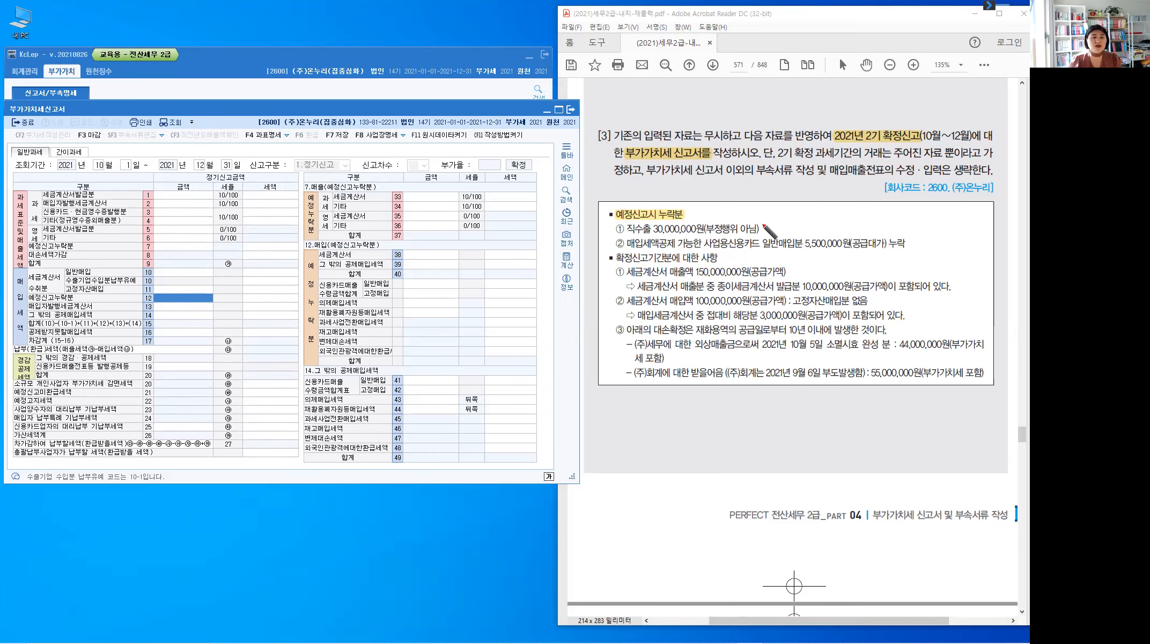
{"action": "left_click_drag", "start_coordinate": [762, 224], "coordinate": [764, 233]}
{"action": "left_click_drag", "start_coordinate": [771, 221], "coordinate": [769, 231]}
{"action": "left_click_drag", "start_coordinate": [773, 223], "coordinate": [784, 234]}
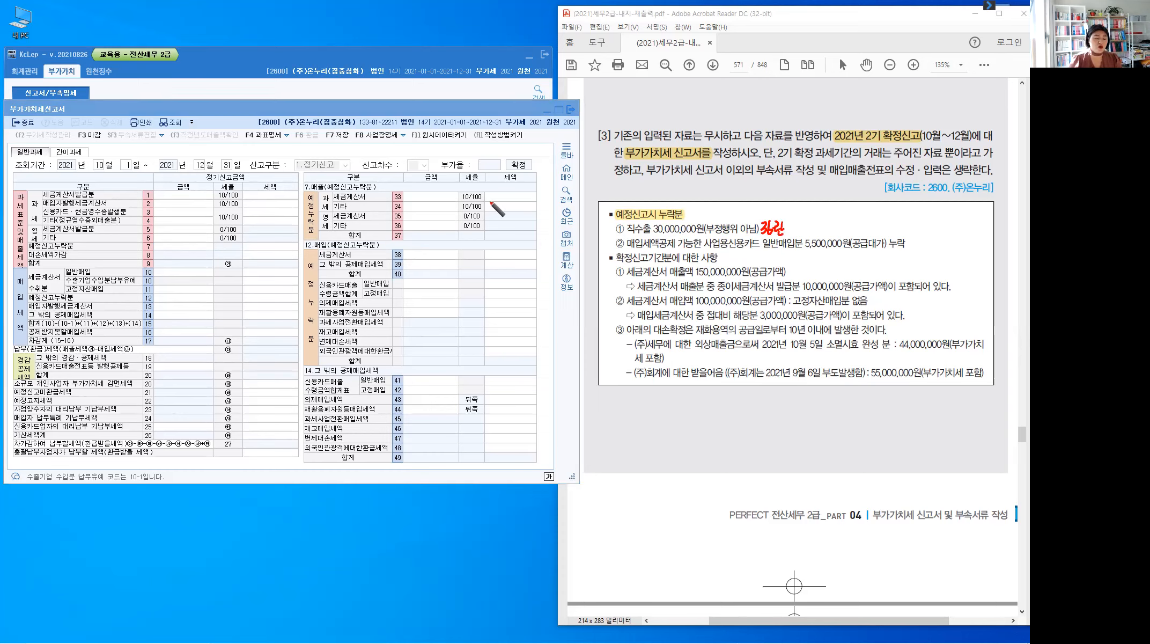
Enter 30,000,000 as the omitted zero-rated 기타 sales amount (row 36)
{"action": "left_click", "coordinate": [434, 224]}
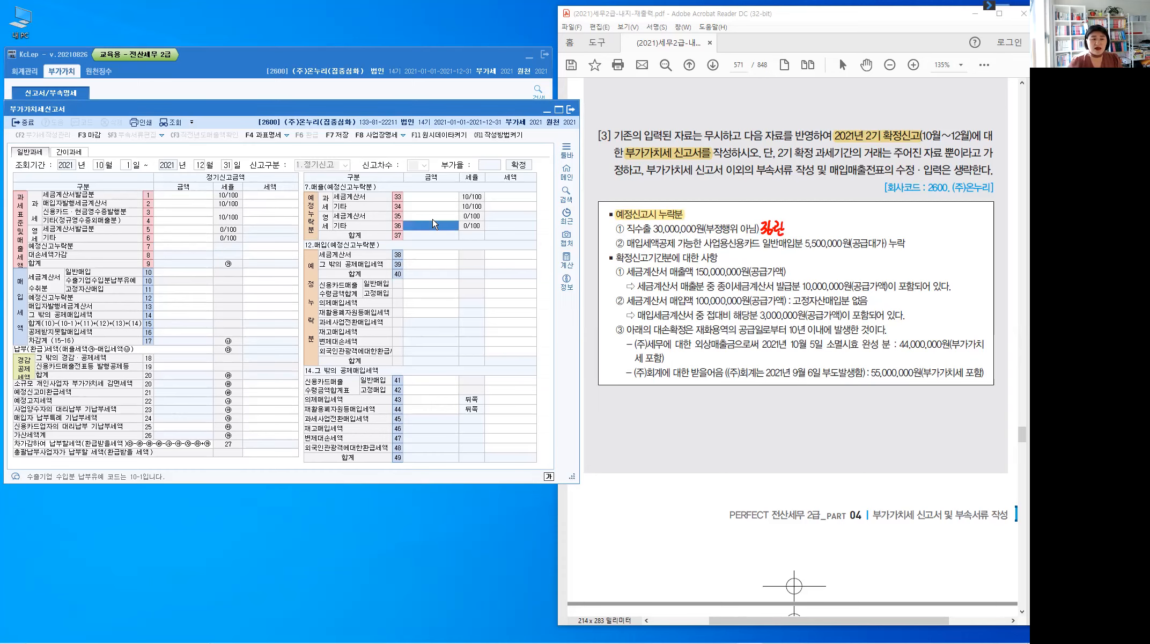
{"action": "type", "text": "3"}
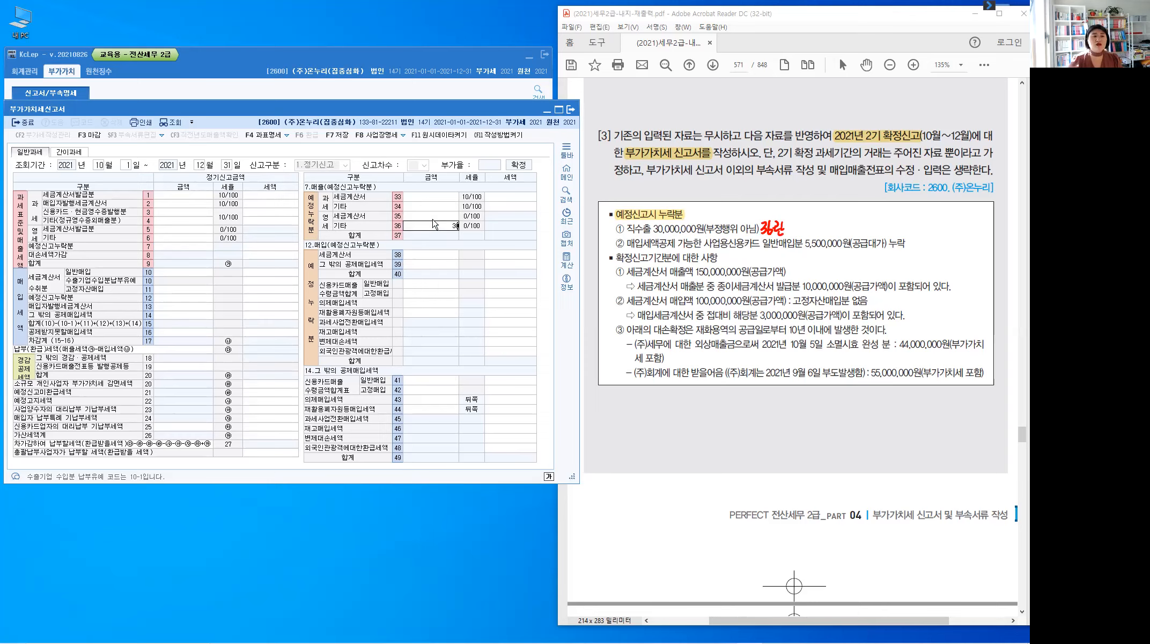
{"action": "type", "text": "0,000,000"}
{"action": "key", "text": "Return"}
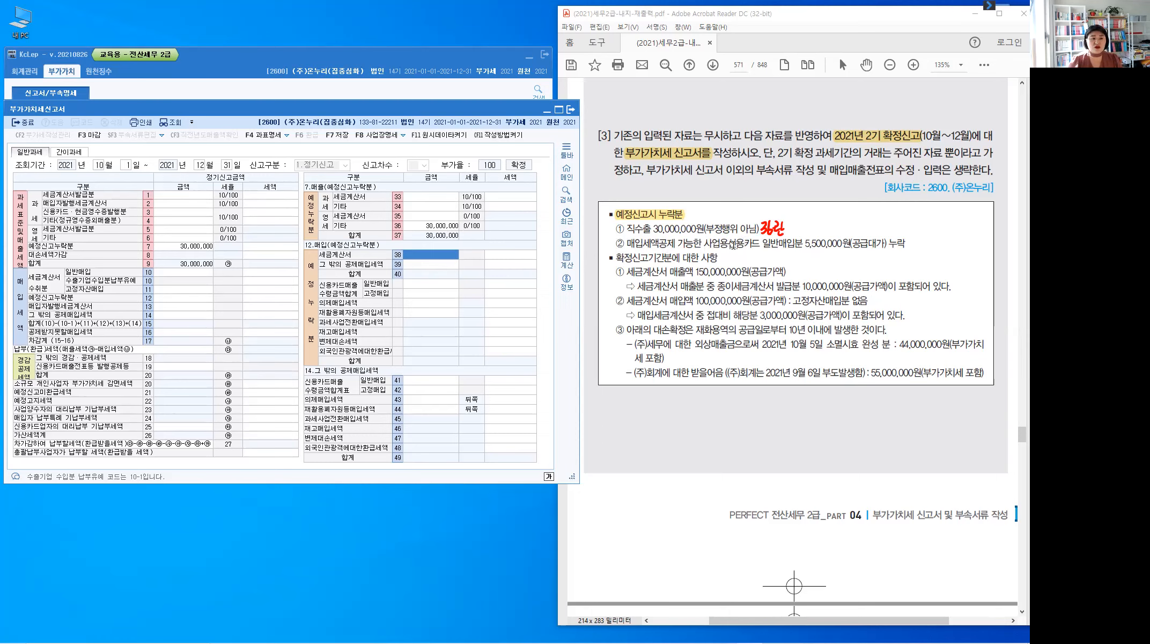
Highlight "사업용신용카드 일반매입분" and enter the amount 5,000,000 and tax 500,000 for the omitted 신용카드매출 일반매입 purchases
{"action": "left_click_drag", "start_coordinate": [729, 244], "coordinate": [780, 251]}
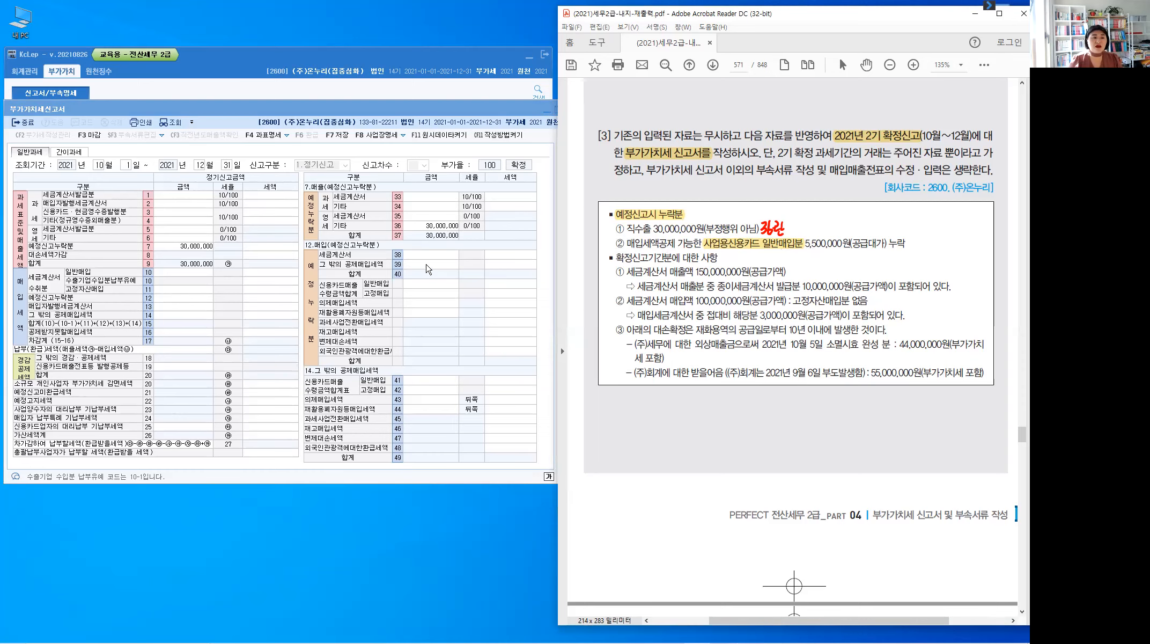
{"action": "left_click", "coordinate": [430, 267]}
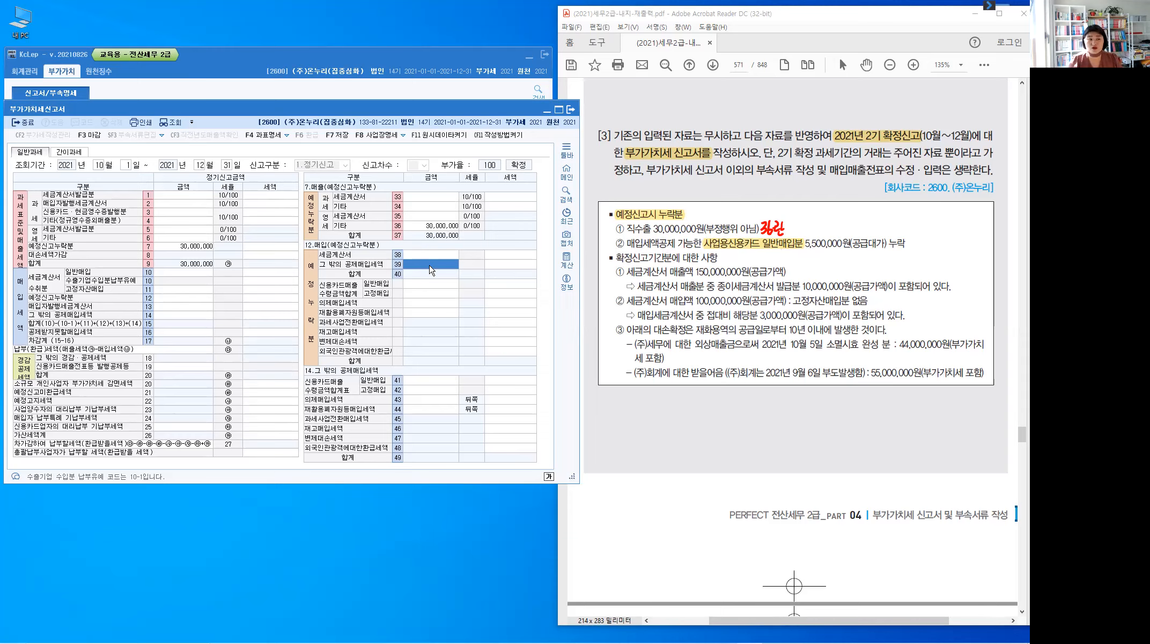
{"action": "left_click", "coordinate": [428, 267]}
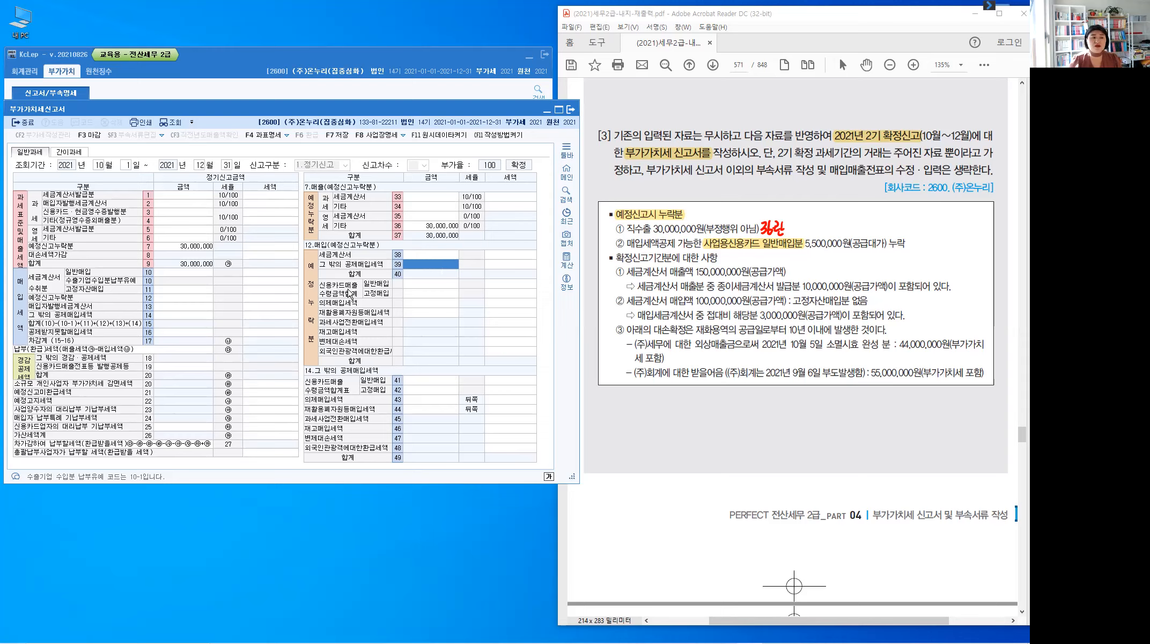
{"action": "left_click", "coordinate": [429, 287]}
{"action": "key", "text": "ctrl"}
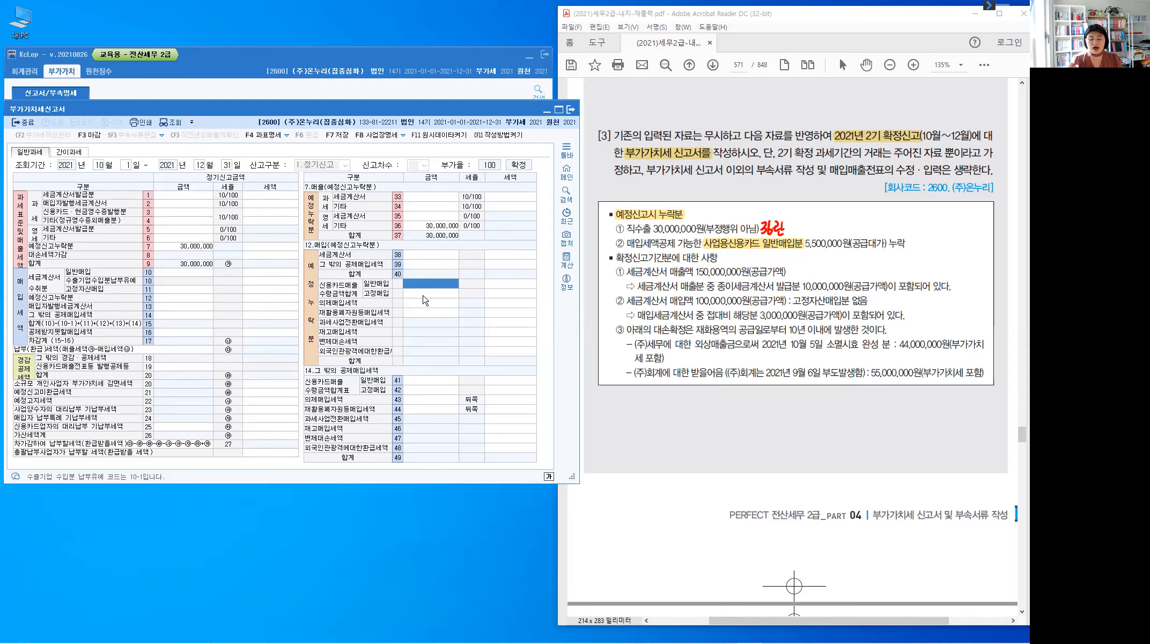
{"action": "type", "text": "5,000"}
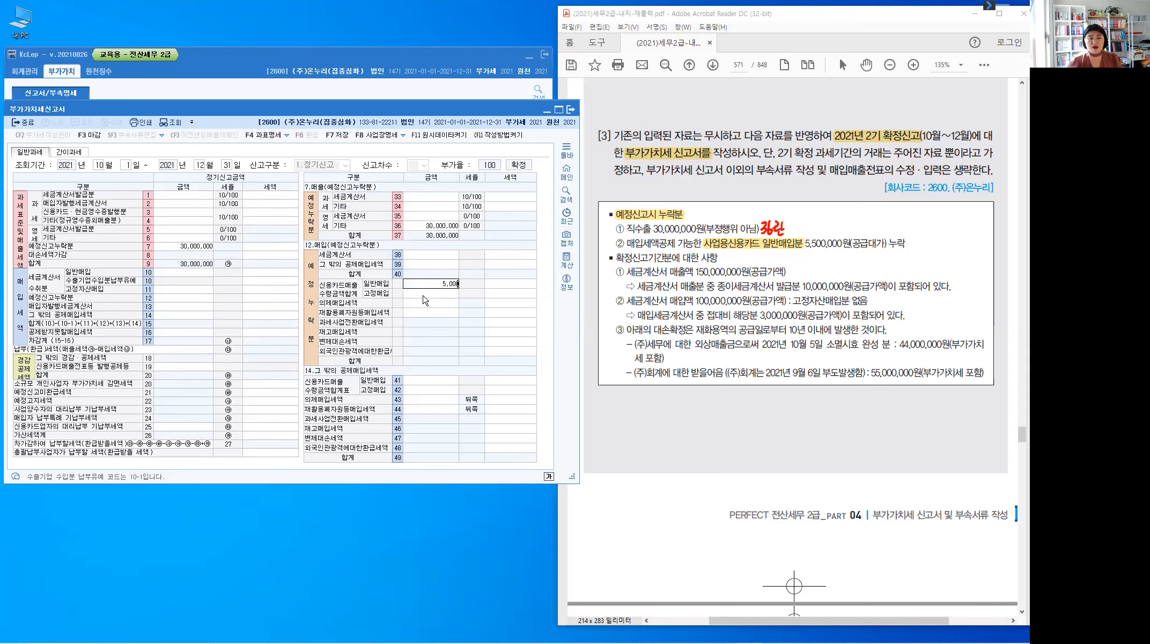
{"action": "type", "text": ",000"}
{"action": "key", "text": "Return"}
{"action": "type", "text": "5,000,00"}
{"action": "key", "text": "Return"}
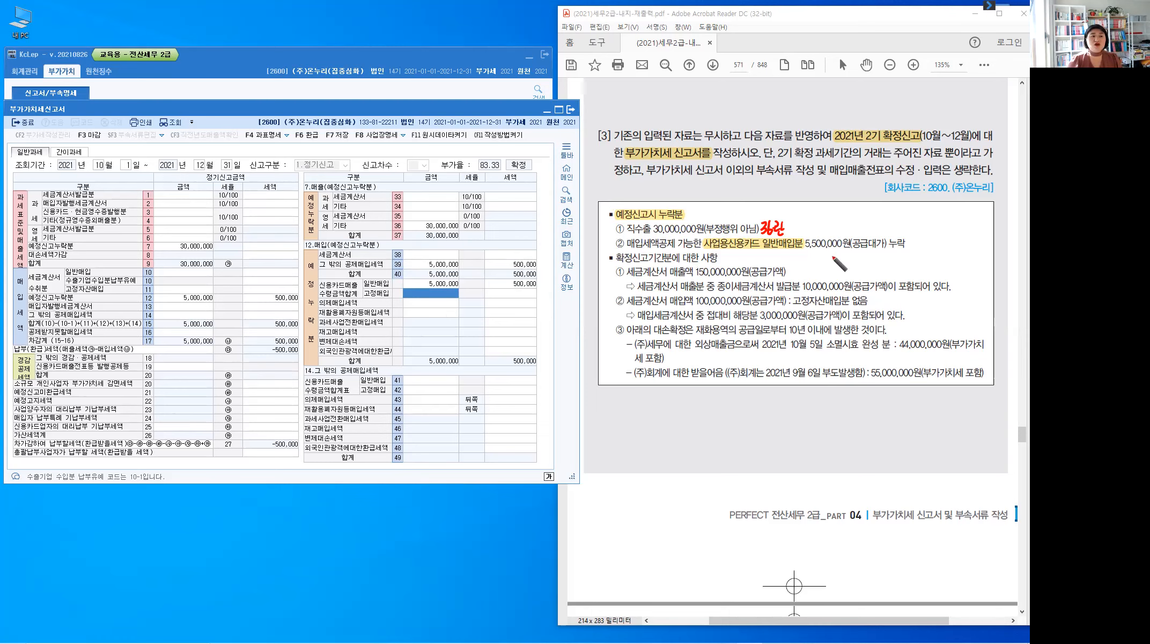
Write "39란" in red pen beside the omitted business credit card purchase item
{"action": "mouse_move", "coordinate": [911, 238]}
{"action": "left_mouse_down"}
{"action": "mouse_move", "coordinate": [909, 248]}
{"action": "mouse_move", "coordinate": [936, 243]}
{"action": "left_mouse_up"}
{"action": "left_click_drag", "start_coordinate": [927, 245], "coordinate": [938, 249]}
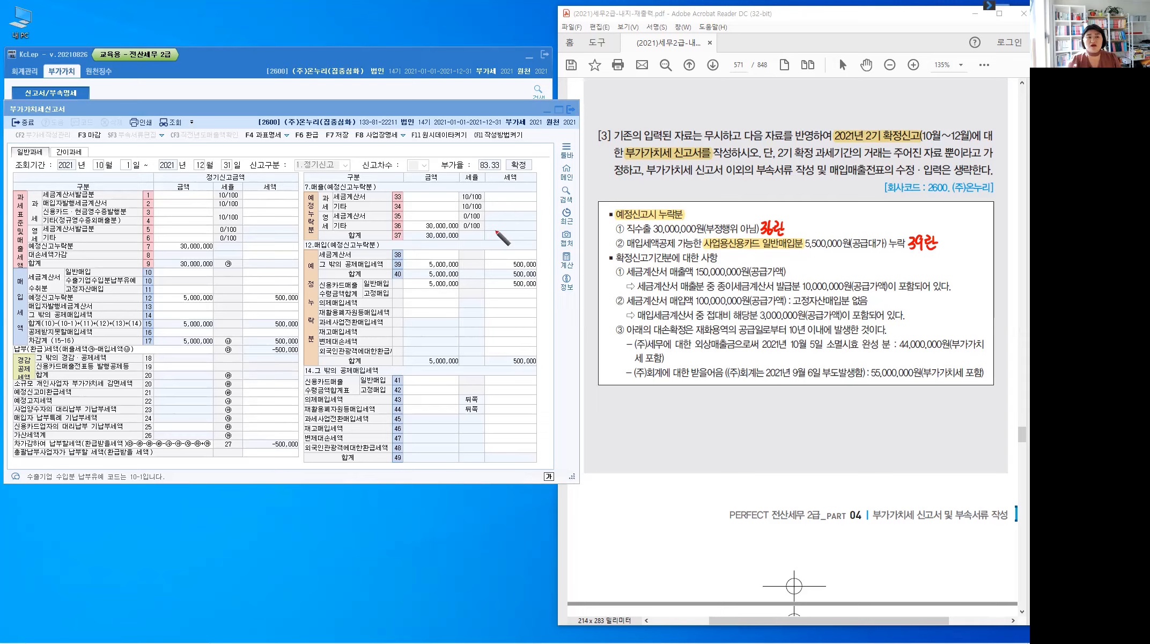
Highlight "직수출" and write "→ 영세율과세표준" in red pen after the "36란" note
{"action": "key", "text": "ctrl"}
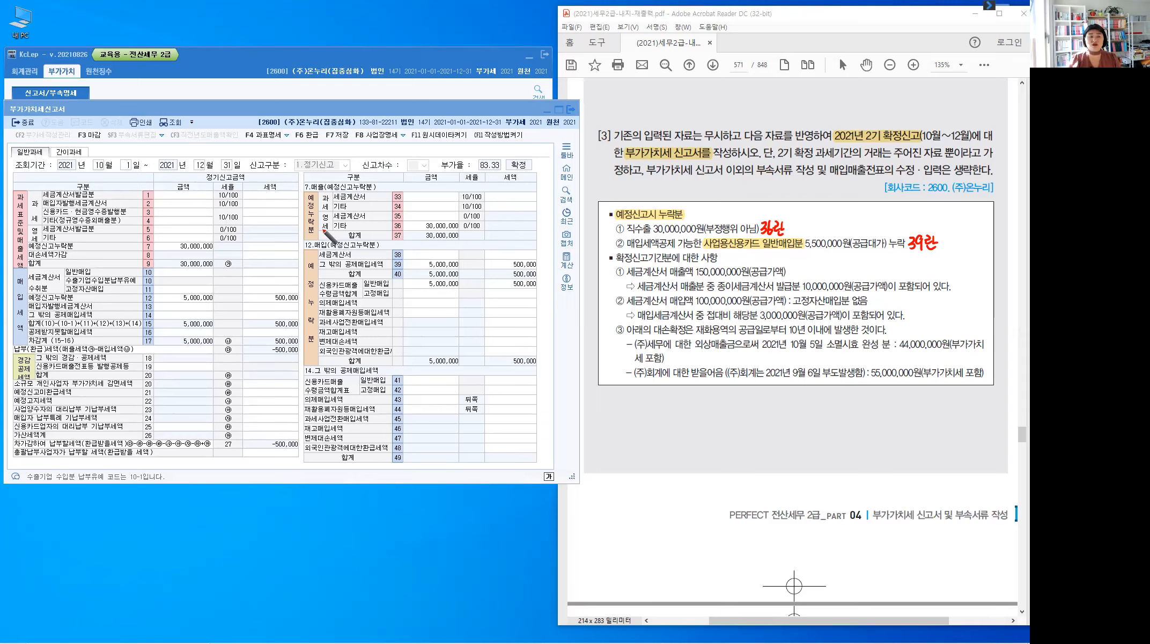
{"action": "double_click", "coordinate": [647, 230]}
{"action": "left_click", "coordinate": [646, 235]}
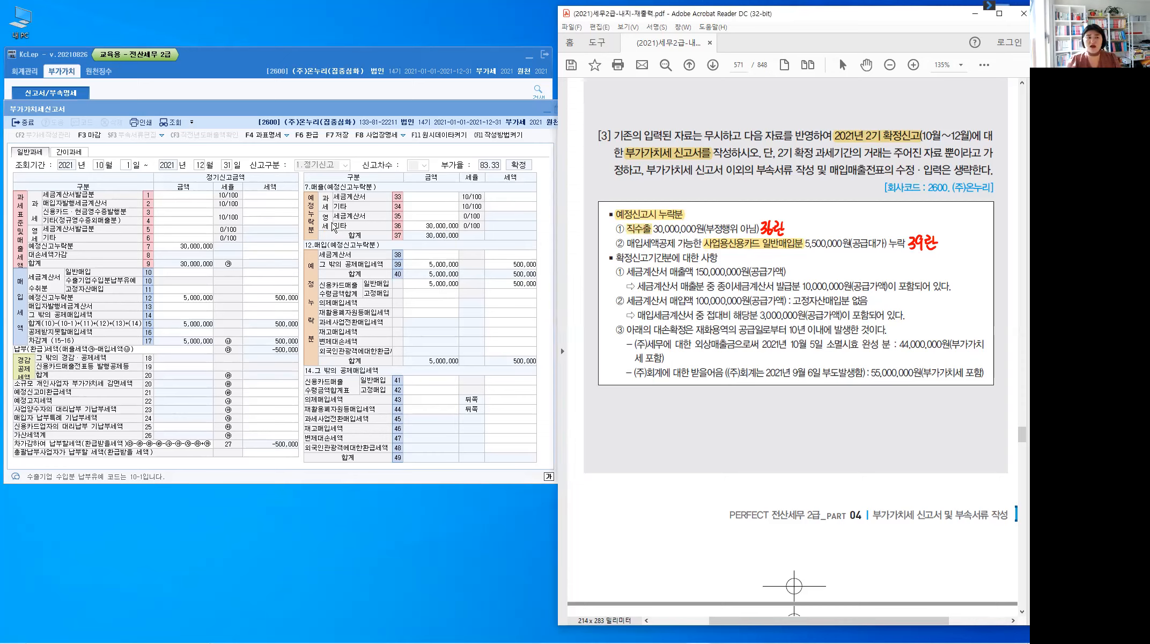
{"action": "key", "text": "ctrl"}
{"action": "key", "text": "alt"}
{"action": "left_click_drag", "start_coordinate": [785, 230], "coordinate": [812, 220]}
{"action": "left_click_drag", "start_coordinate": [815, 223], "coordinate": [819, 223]}
{"action": "left_click_drag", "start_coordinate": [820, 218], "coordinate": [820, 228]}
{"action": "left_click_drag", "start_coordinate": [815, 230], "coordinate": [827, 231]}
{"action": "left_click_drag", "start_coordinate": [830, 222], "coordinate": [829, 233]}
{"action": "mouse_move", "coordinate": [833, 220]}
{"action": "left_mouse_down"}
{"action": "mouse_move", "coordinate": [832, 234]}
{"action": "mouse_move", "coordinate": [837, 221]}
{"action": "left_mouse_up"}
{"action": "left_click_drag", "start_coordinate": [834, 227], "coordinate": [842, 226]}
{"action": "left_click_drag", "start_coordinate": [838, 227], "coordinate": [839, 230]}
{"action": "left_click_drag", "start_coordinate": [835, 230], "coordinate": [850, 230]}
{"action": "left_click_drag", "start_coordinate": [847, 228], "coordinate": [857, 236]}
{"action": "left_click_drag", "start_coordinate": [856, 227], "coordinate": [860, 232]}
{"action": "left_click_drag", "start_coordinate": [860, 225], "coordinate": [862, 226]}
{"action": "mouse_move", "coordinate": [862, 221]}
{"action": "left_mouse_down"}
{"action": "mouse_move", "coordinate": [865, 235]}
{"action": "mouse_move", "coordinate": [874, 222]}
{"action": "left_mouse_up"}
{"action": "left_click_drag", "start_coordinate": [870, 222], "coordinate": [870, 230]}
{"action": "left_click_drag", "start_coordinate": [872, 222], "coordinate": [871, 233]}
{"action": "left_click_drag", "start_coordinate": [867, 234], "coordinate": [877, 233]}
{"action": "left_click_drag", "start_coordinate": [877, 221], "coordinate": [876, 226]}
{"action": "left_click_drag", "start_coordinate": [880, 222], "coordinate": [885, 227]}
{"action": "left_click_drag", "start_coordinate": [880, 228], "coordinate": [880, 231]}
{"action": "left_click_drag", "start_coordinate": [877, 231], "coordinate": [884, 235]}
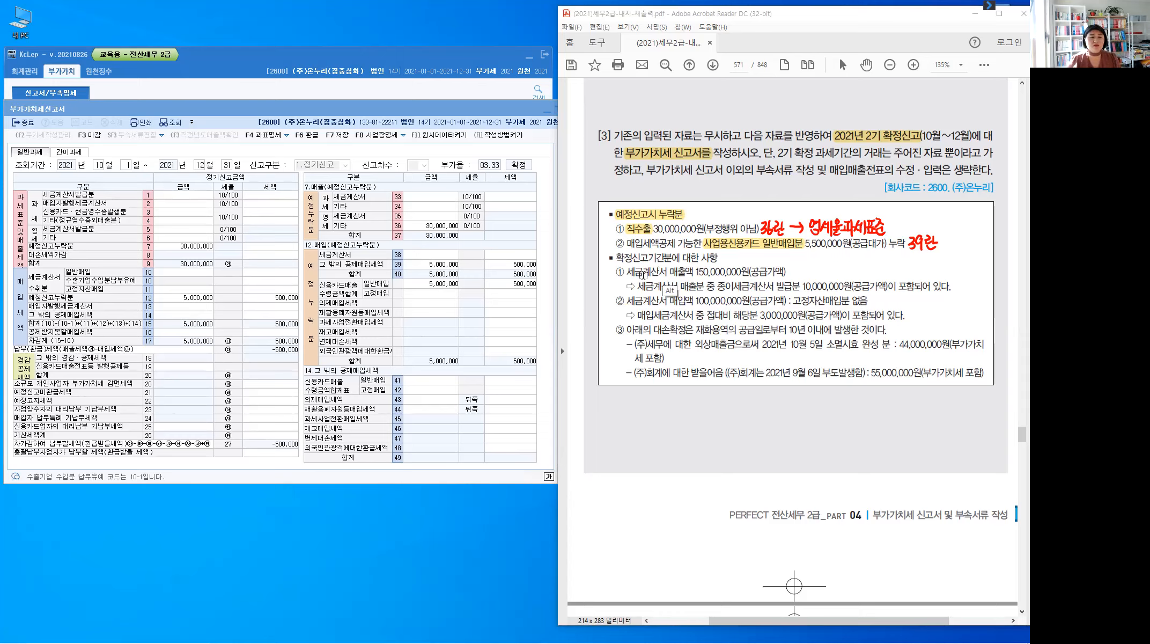
Highlight "세금계산서" in sales item ① and "종이세금계산서 발급분" in the line below it
{"action": "left_click_drag", "start_coordinate": [627, 272], "coordinate": [753, 277]}
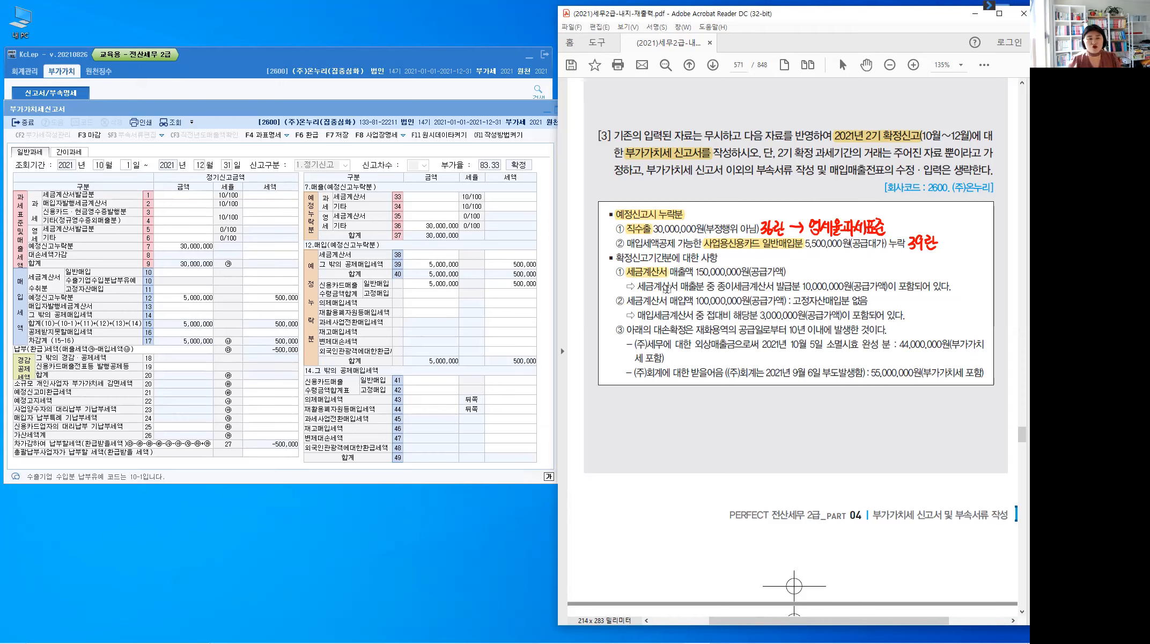
{"action": "left_click_drag", "start_coordinate": [719, 287], "coordinate": [788, 288]}
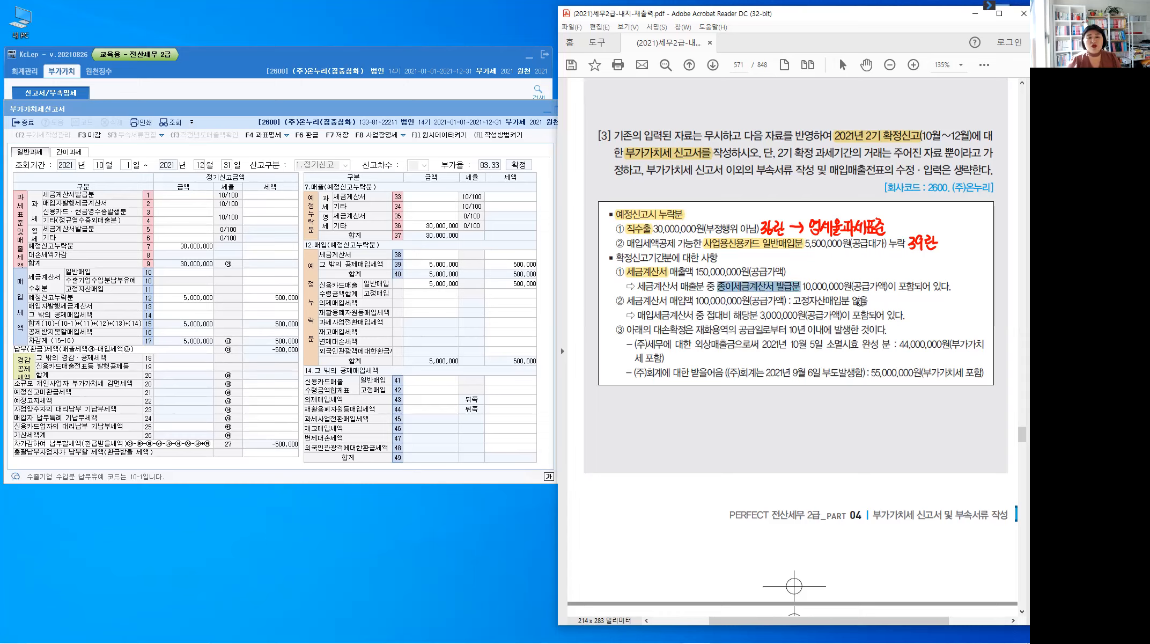
{"action": "left_click", "coordinate": [850, 296]}
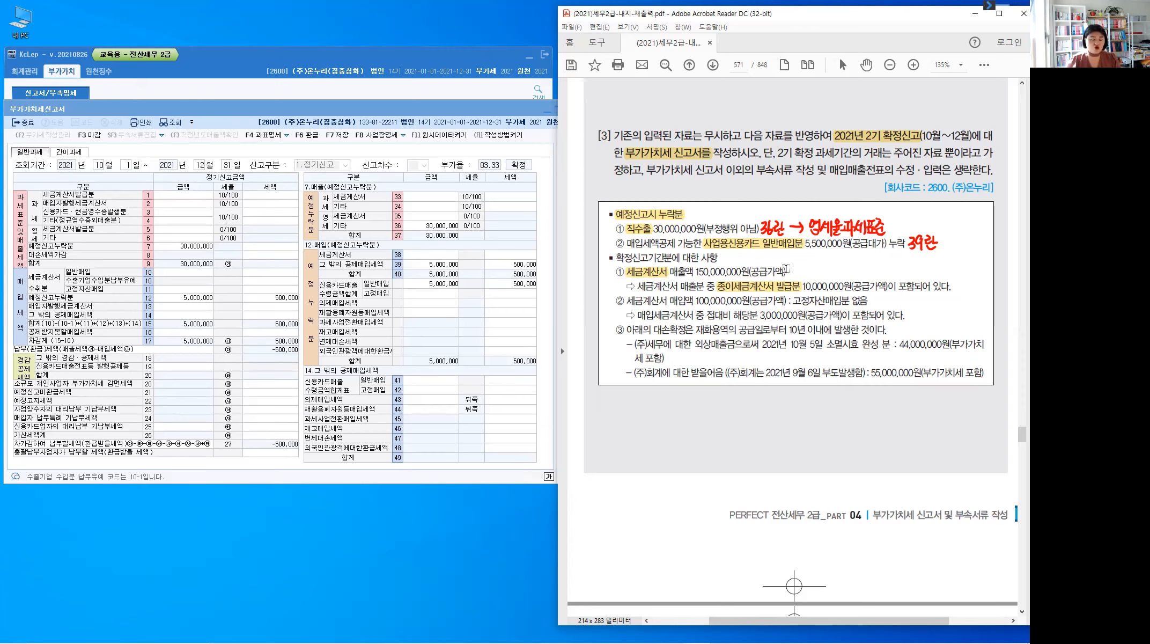
Write "1란" in red pen beside the 세금계산서 매출액 150,000,000원 item
{"action": "key", "text": "alt+3"}
{"action": "left_click_drag", "start_coordinate": [797, 267], "coordinate": [809, 273]}
{"action": "left_click_drag", "start_coordinate": [808, 270], "coordinate": [810, 277]}
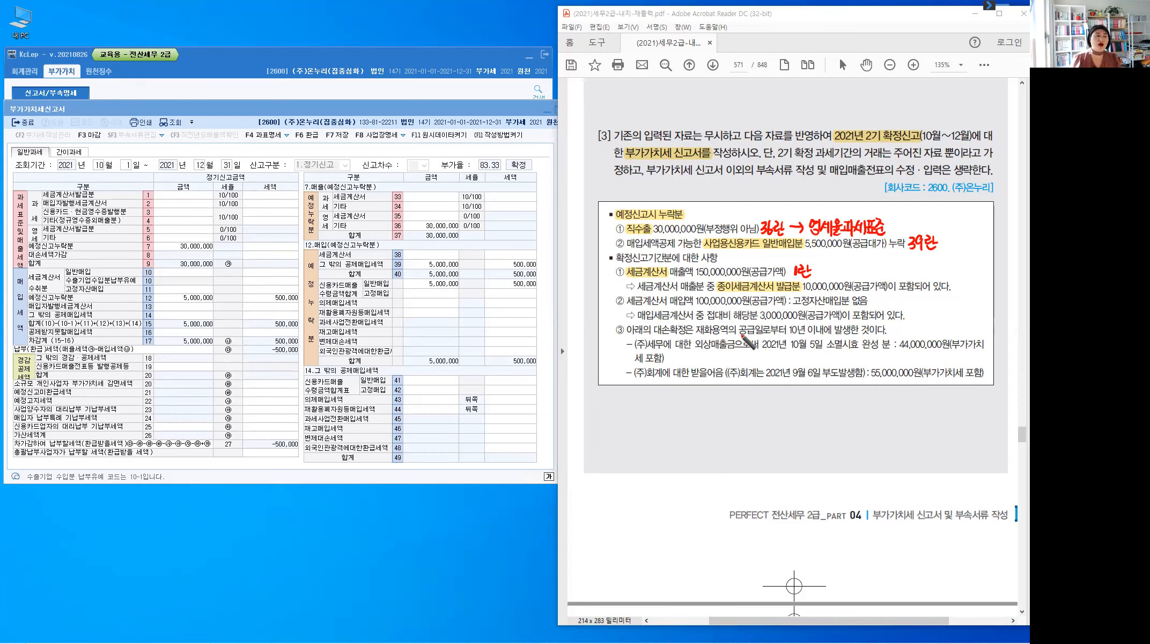
Write "10란" in red pen beside the 세금계산서 매입액 100,000,000원 item
{"action": "key", "text": "ctrl"}
{"action": "key", "text": "ctrl"}
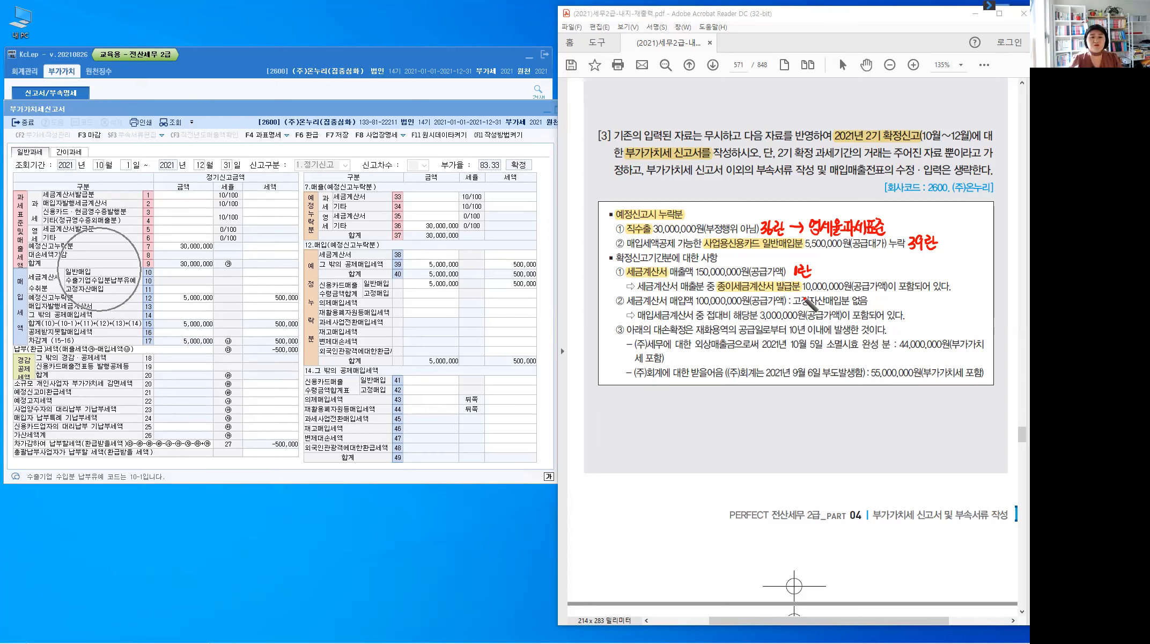
{"action": "left_click_drag", "start_coordinate": [875, 296], "coordinate": [882, 298]}
{"action": "left_click_drag", "start_coordinate": [890, 295], "coordinate": [890, 303]}
{"action": "left_click_drag", "start_coordinate": [892, 294], "coordinate": [896, 299]}
{"action": "left_click_drag", "start_coordinate": [886, 304], "coordinate": [894, 308]}
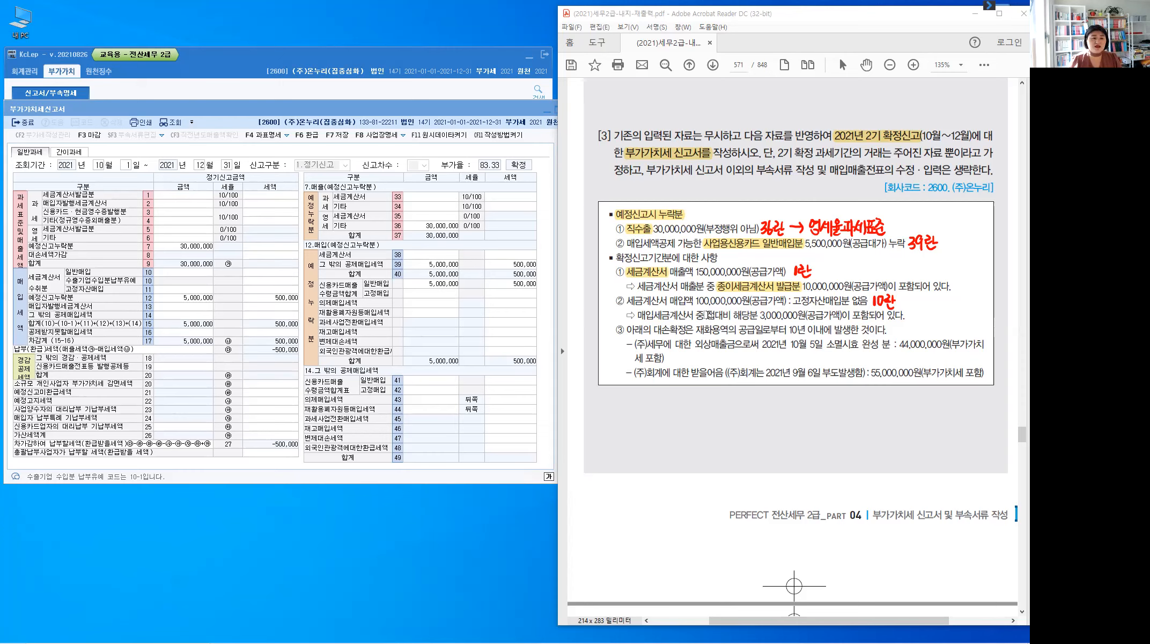
Highlight "접대비" in the exercise, and bring up the 공제받지못할매입세액 (row 16) detail at row 50
{"action": "mouse_move", "coordinate": [725, 315]}
{"action": "left_mouse_down"}
{"action": "mouse_move", "coordinate": [708, 315]}
{"action": "mouse_move", "coordinate": [729, 325]}
{"action": "left_mouse_up"}
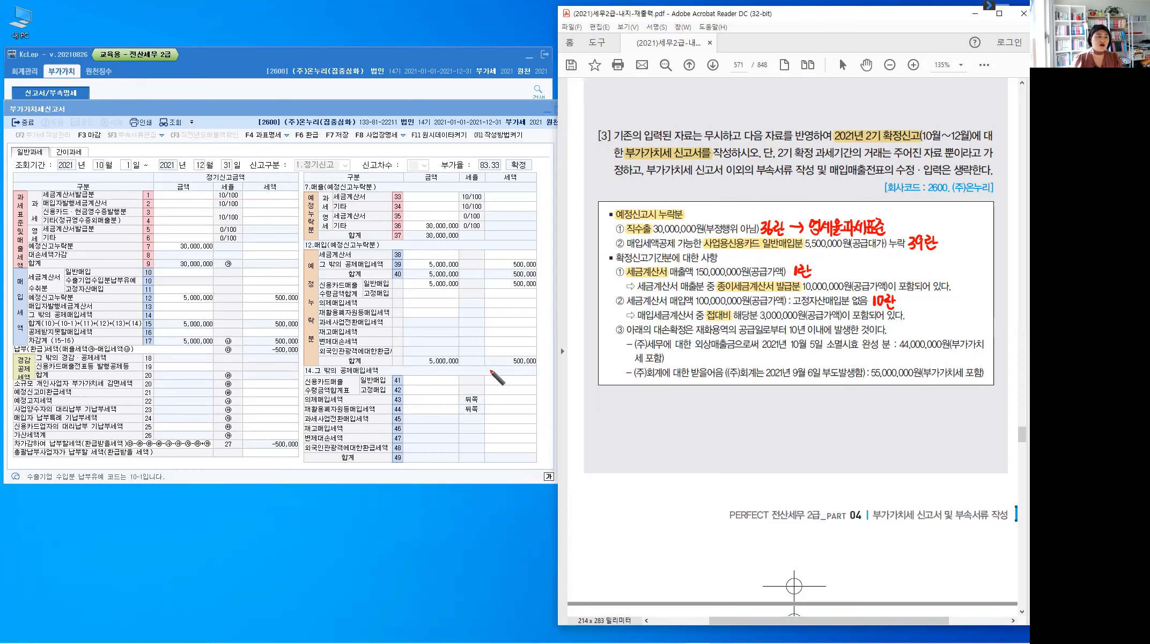
{"action": "key", "text": "alt"}
{"action": "left_click", "coordinate": [189, 338]}
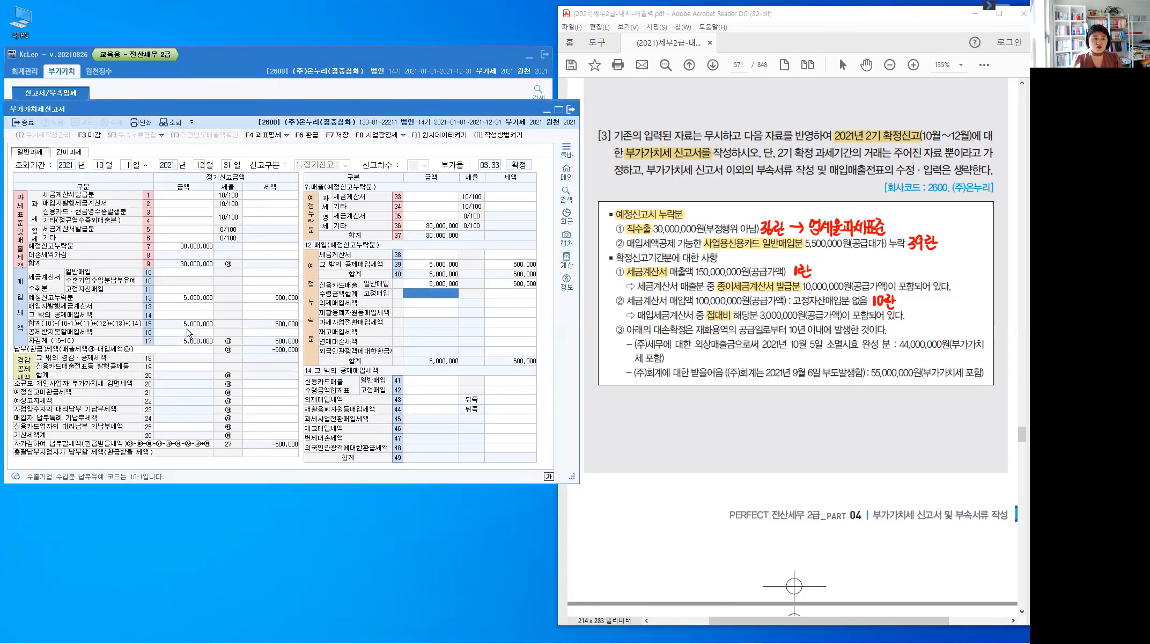
{"action": "left_click", "coordinate": [188, 332]}
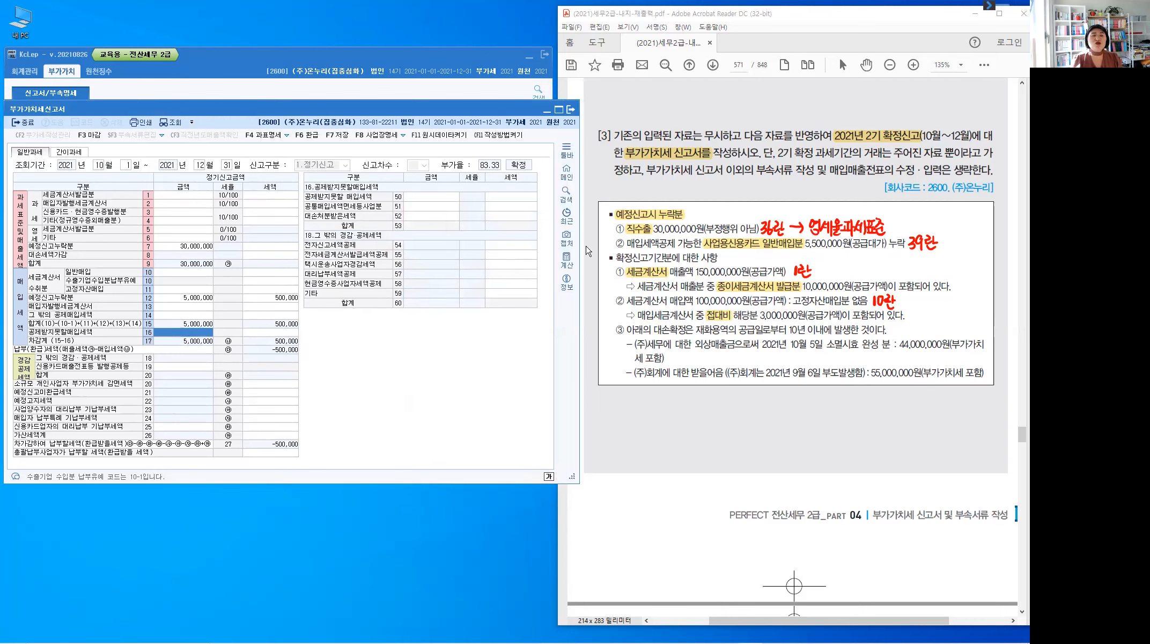
{"action": "key", "text": "Return"}
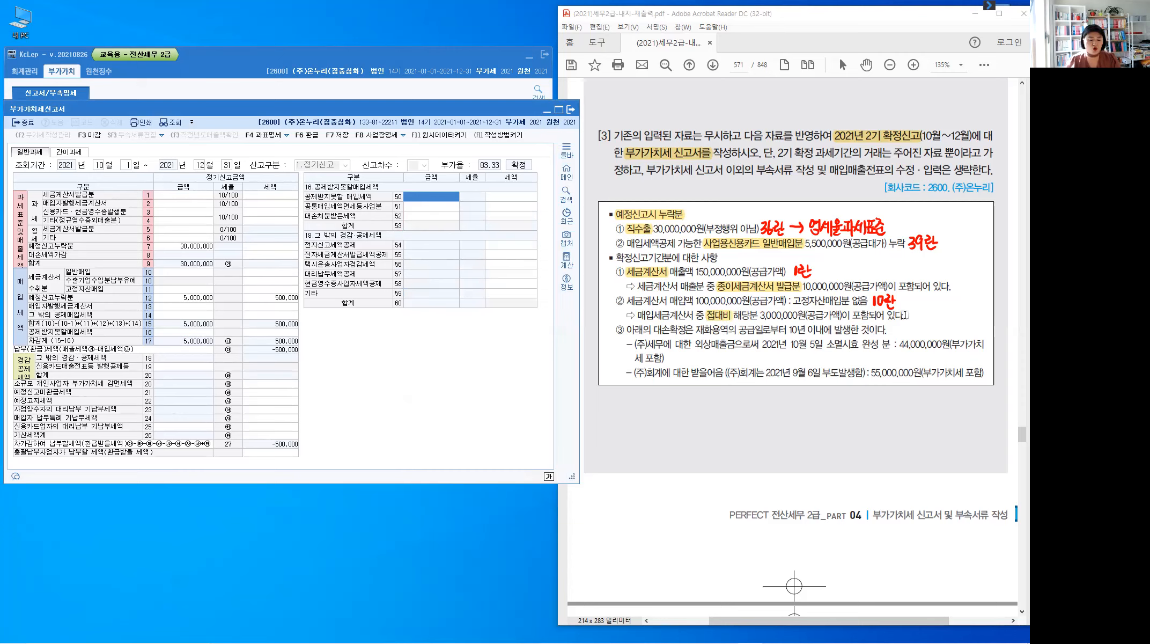
Write "16란 - 50란" in red pen beside the 접대비 3,000,000원 line
{"action": "left_click_drag", "start_coordinate": [909, 312], "coordinate": [917, 319]}
{"action": "left_click_drag", "start_coordinate": [923, 314], "coordinate": [926, 322]}
{"action": "left_click_drag", "start_coordinate": [929, 311], "coordinate": [930, 322]}
{"action": "left_click_drag", "start_coordinate": [924, 321], "coordinate": [967, 321]}
{"action": "left_click_drag", "start_coordinate": [967, 316], "coordinate": [971, 316]}
{"action": "left_click_drag", "start_coordinate": [959, 320], "coordinate": [971, 324]}
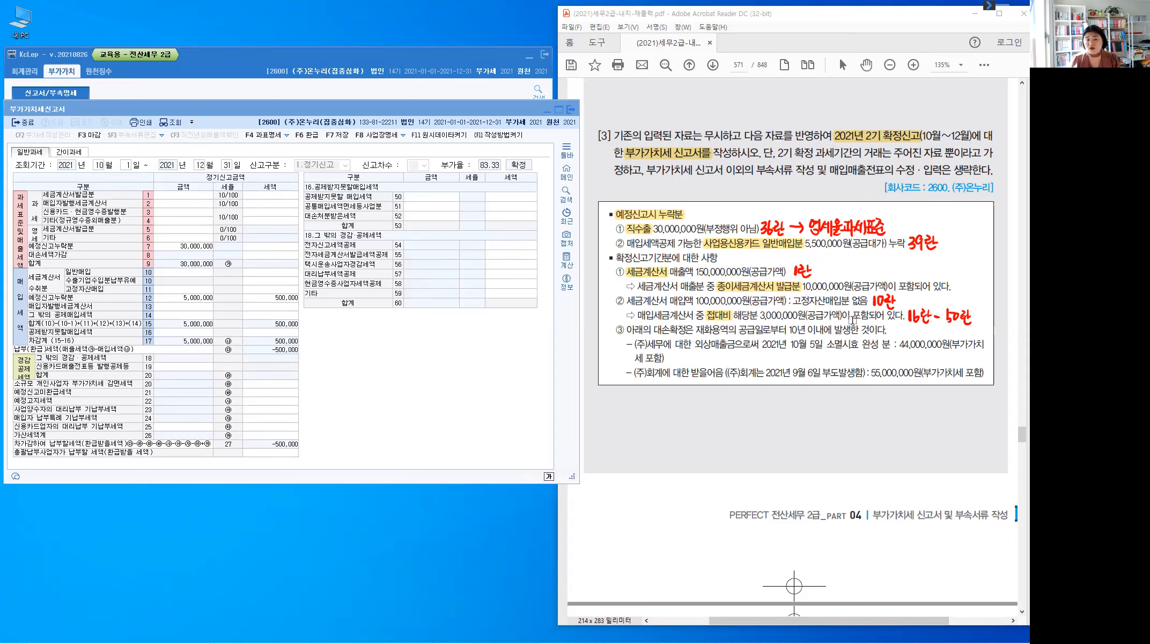
Highlight "10년 이내에" in bad-debt item ③ and get the pen ready for notes
{"action": "left_click", "coordinate": [802, 332]}
{"action": "mouse_move", "coordinate": [789, 329]}
{"action": "left_mouse_down"}
{"action": "mouse_move", "coordinate": [832, 330]}
{"action": "mouse_move", "coordinate": [820, 339]}
{"action": "left_mouse_up"}
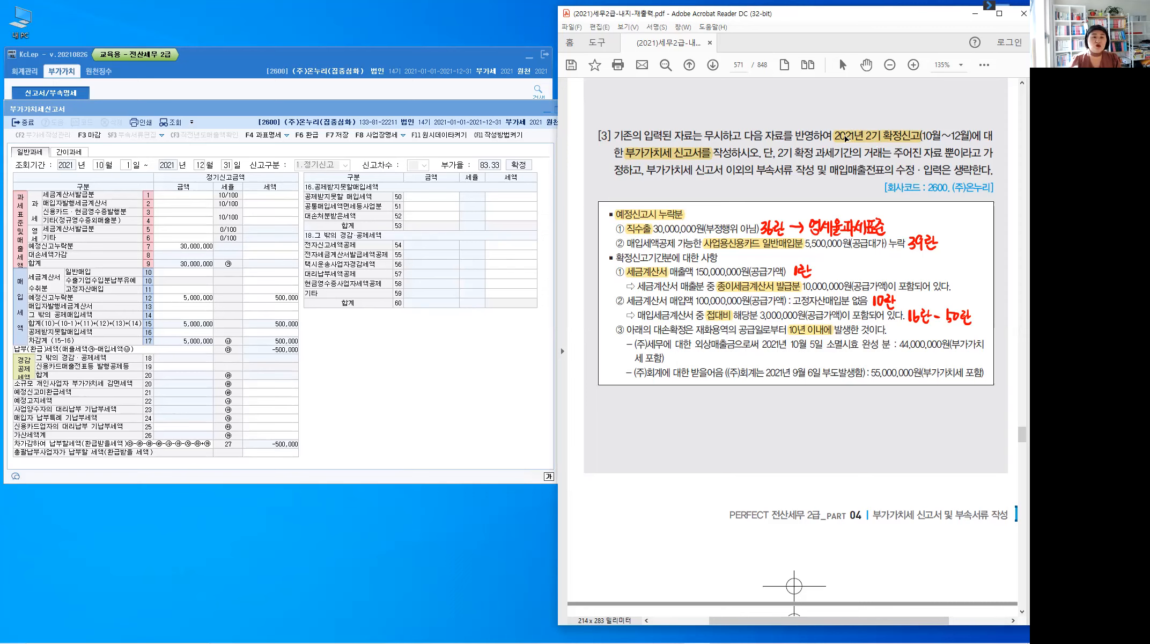
{"action": "key", "text": "alt"}
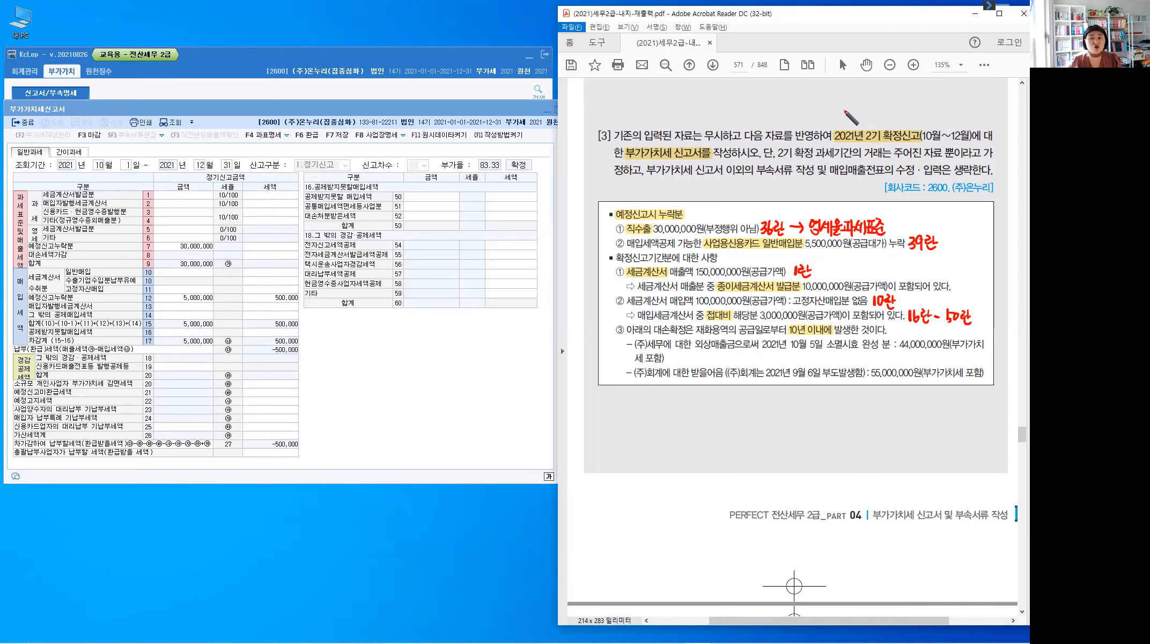
Write "7/1 ~ 12/31" in red pen above "2021년 2기 확정신고" in the exercise text
{"action": "left_click_drag", "start_coordinate": [843, 114], "coordinate": [855, 123]}
{"action": "left_click_drag", "start_coordinate": [859, 120], "coordinate": [865, 120]}
{"action": "left_click_drag", "start_coordinate": [871, 113], "coordinate": [879, 123]}
{"action": "left_click_drag", "start_coordinate": [883, 115], "coordinate": [884, 123]}
{"action": "left_click_drag", "start_coordinate": [890, 115], "coordinate": [889, 125]}
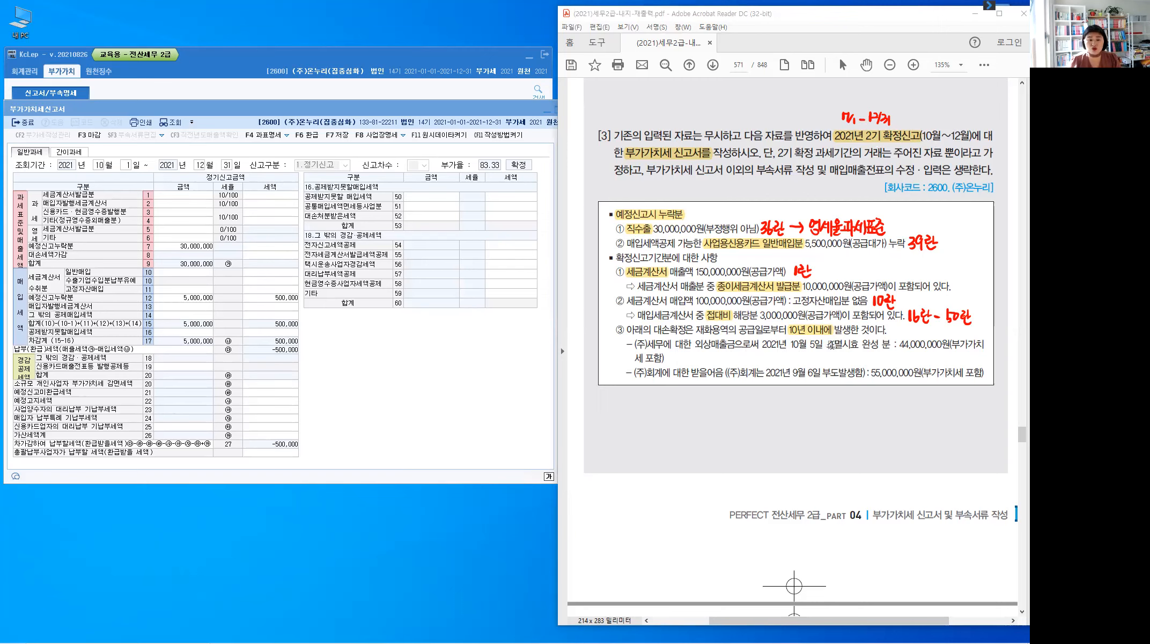
Highlight "소멸시효 완성" in the (주)세무 bad-debt line and write "대손세액공제 : 8란" in red pen beneath that line
{"action": "left_click_drag", "start_coordinate": [854, 346], "coordinate": [869, 350]}
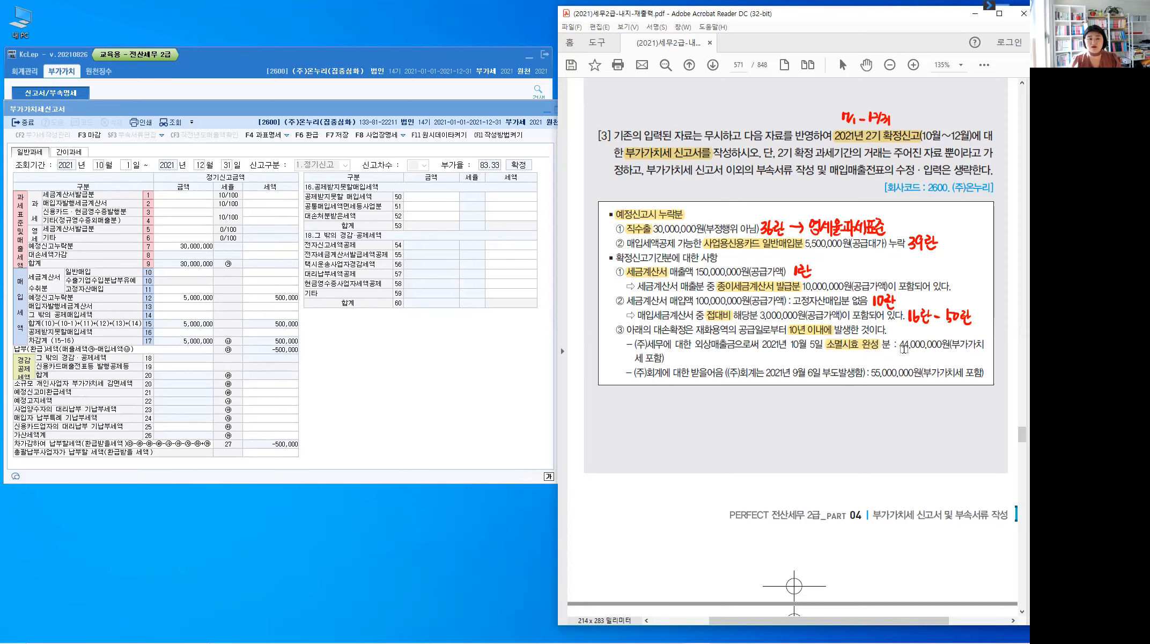
{"action": "key", "text": "alt+1"}
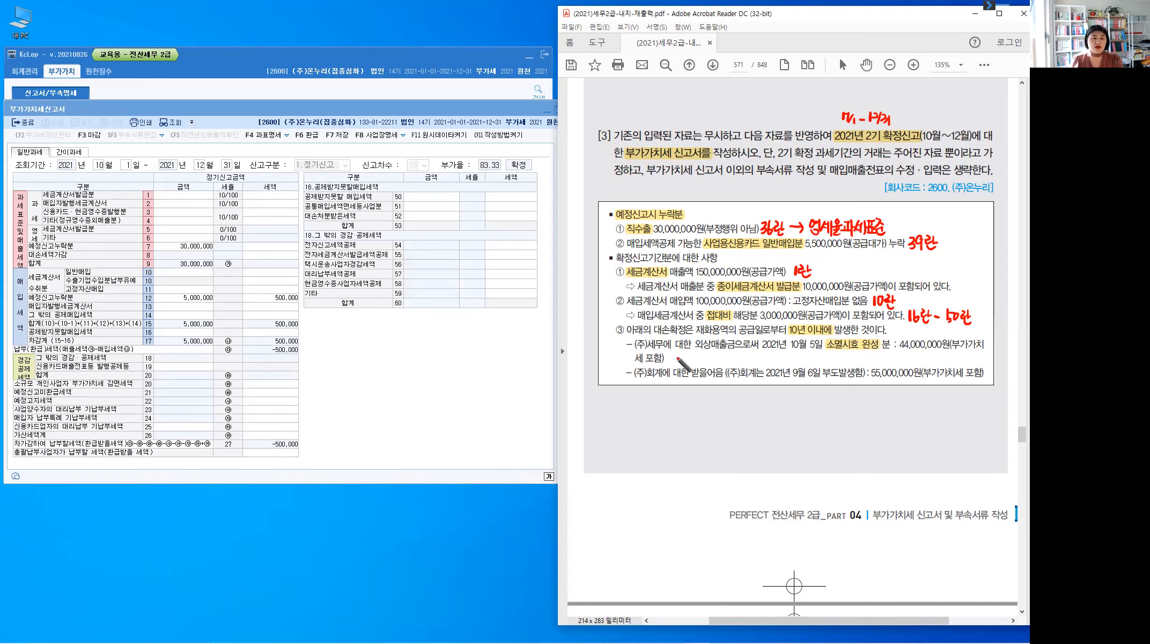
{"action": "mouse_move", "coordinate": [671, 354]}
{"action": "left_mouse_down"}
{"action": "mouse_move", "coordinate": [706, 364]}
{"action": "mouse_move", "coordinate": [723, 354]}
{"action": "mouse_move", "coordinate": [733, 365]}
{"action": "left_mouse_up"}
{"action": "key", "text": "ctrl"}
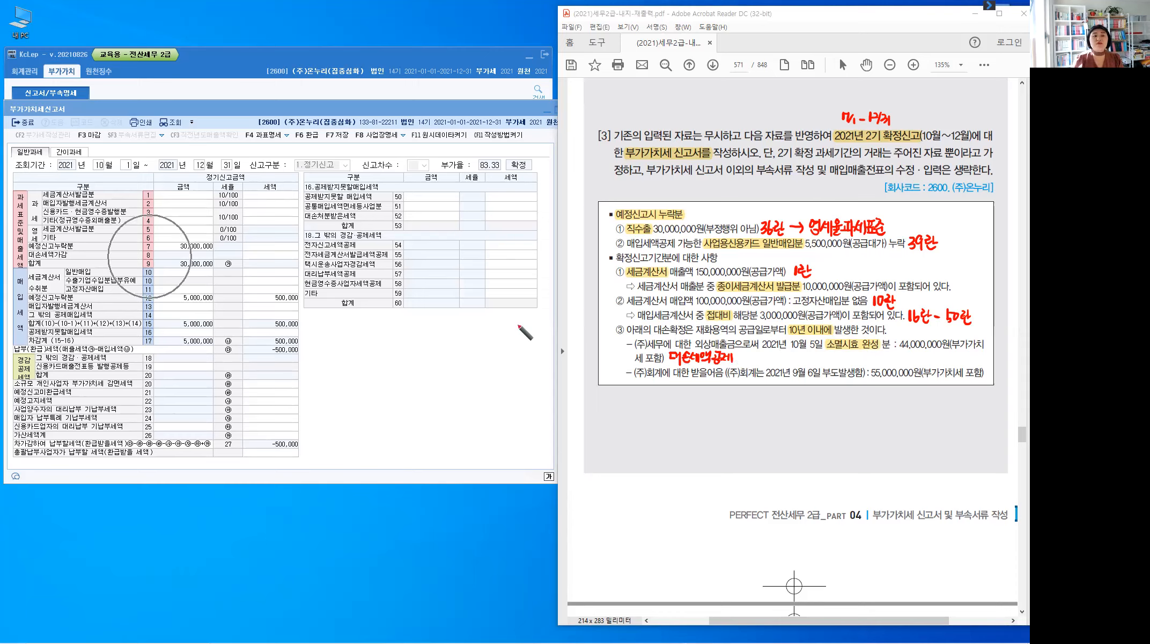
{"action": "left_click", "coordinate": [738, 353]}
{"action": "left_click", "coordinate": [739, 359]}
{"action": "left_click_drag", "start_coordinate": [750, 352], "coordinate": [753, 364]}
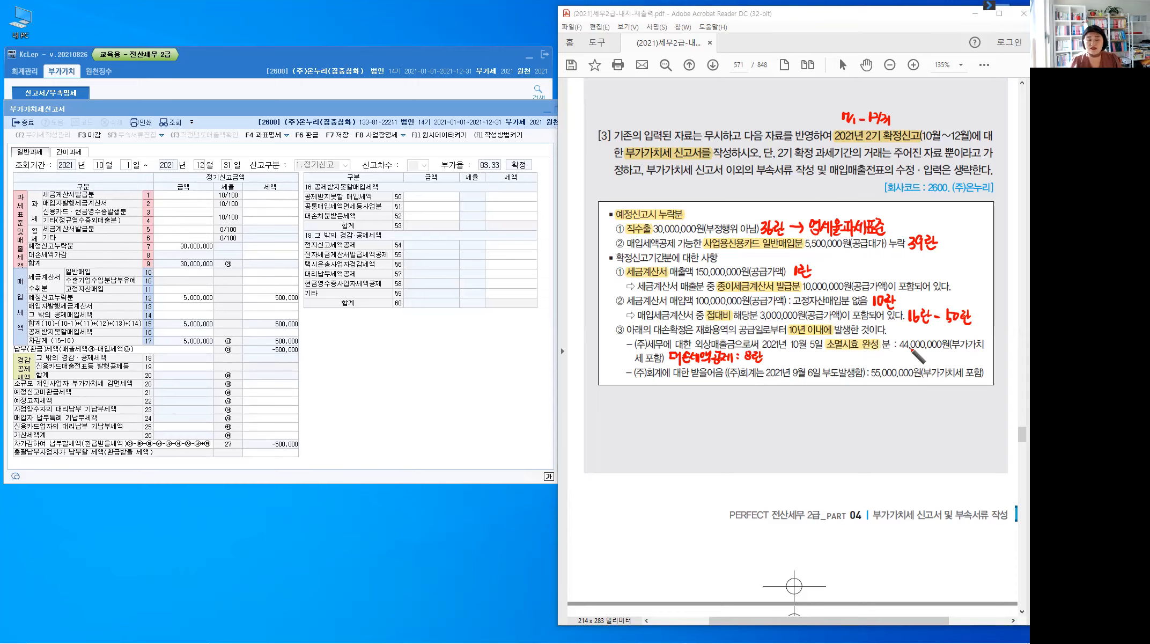
Write "× 10/110 =" in red pen under the 44,000,000원 amount and "4,000,000" after the 8란 note
{"action": "left_click_drag", "start_coordinate": [915, 351], "coordinate": [921, 359]}
{"action": "mouse_move", "coordinate": [920, 351]}
{"action": "left_mouse_down"}
{"action": "mouse_move", "coordinate": [914, 359]}
{"action": "mouse_move", "coordinate": [929, 359]}
{"action": "left_mouse_up"}
{"action": "left_click_drag", "start_coordinate": [935, 352], "coordinate": [935, 352]}
{"action": "mouse_move", "coordinate": [940, 351]}
{"action": "left_mouse_down"}
{"action": "mouse_move", "coordinate": [937, 362]}
{"action": "mouse_move", "coordinate": [946, 355]}
{"action": "left_mouse_up"}
{"action": "left_click_drag", "start_coordinate": [778, 353], "coordinate": [782, 358]}
{"action": "mouse_move", "coordinate": [779, 354]}
{"action": "left_mouse_down"}
{"action": "mouse_move", "coordinate": [778, 363]}
{"action": "mouse_move", "coordinate": [823, 356]}
{"action": "left_mouse_up"}
{"action": "left_click", "coordinate": [784, 360]}
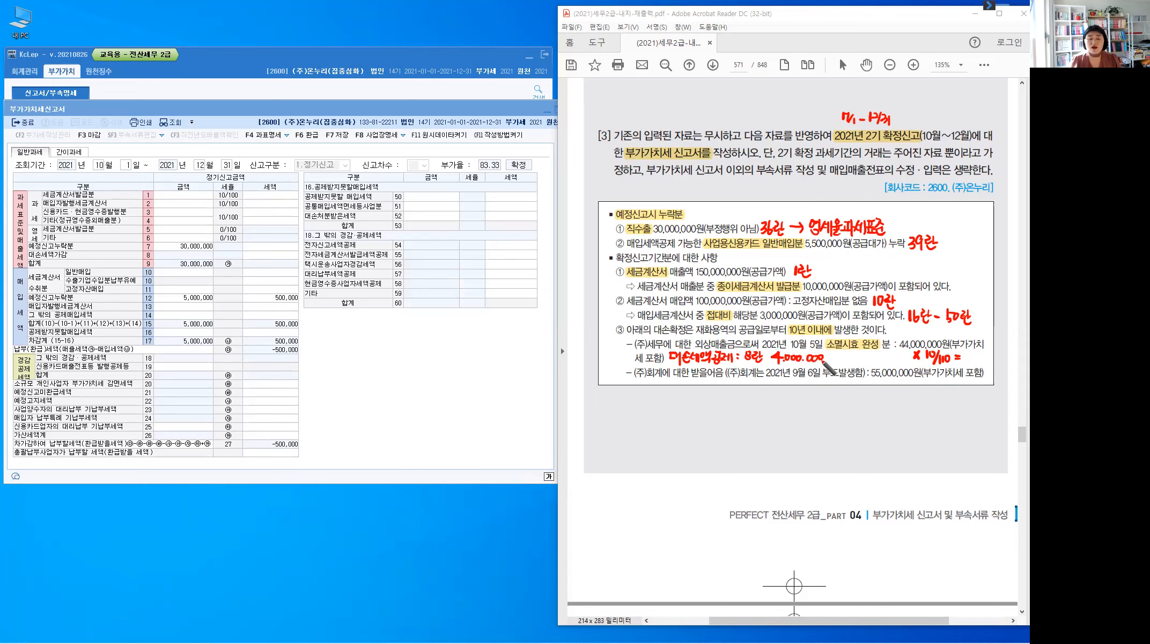
Add "원(음수)" in red pen after the handwritten 4,000,000
{"action": "left_click_drag", "start_coordinate": [830, 351], "coordinate": [843, 363]}
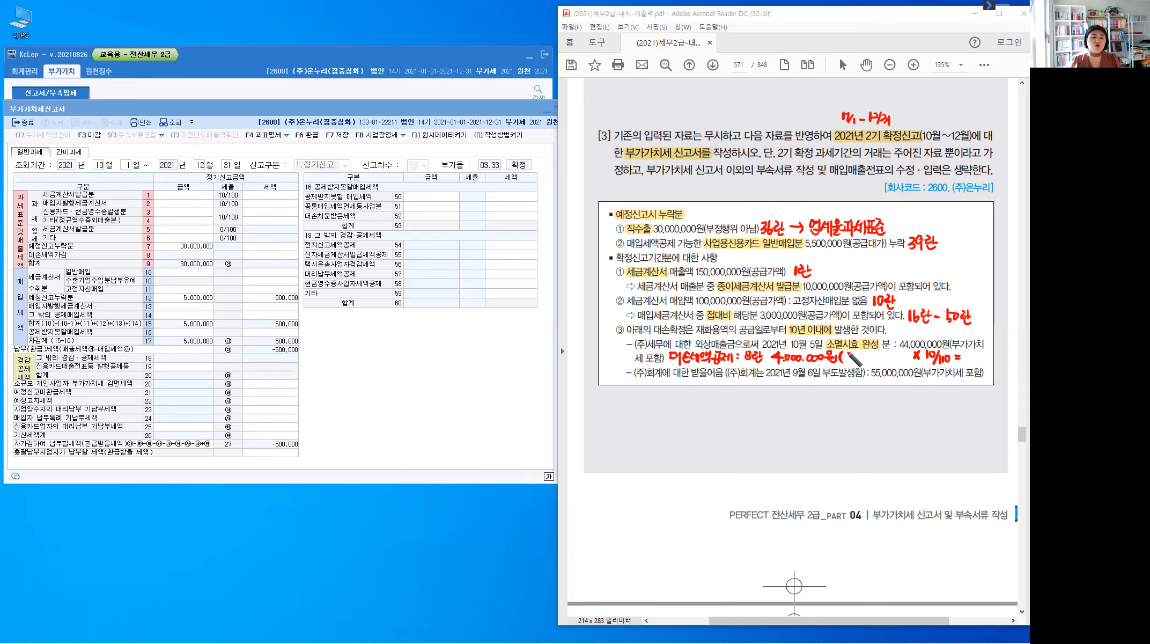
{"action": "left_click_drag", "start_coordinate": [848, 352], "coordinate": [847, 353]}
{"action": "left_click_drag", "start_coordinate": [844, 358], "coordinate": [852, 357]}
{"action": "left_click_drag", "start_coordinate": [846, 359], "coordinate": [854, 356]}
{"action": "left_click_drag", "start_coordinate": [857, 354], "coordinate": [859, 362]}
{"action": "left_click_drag", "start_coordinate": [866, 351], "coordinate": [865, 364]}
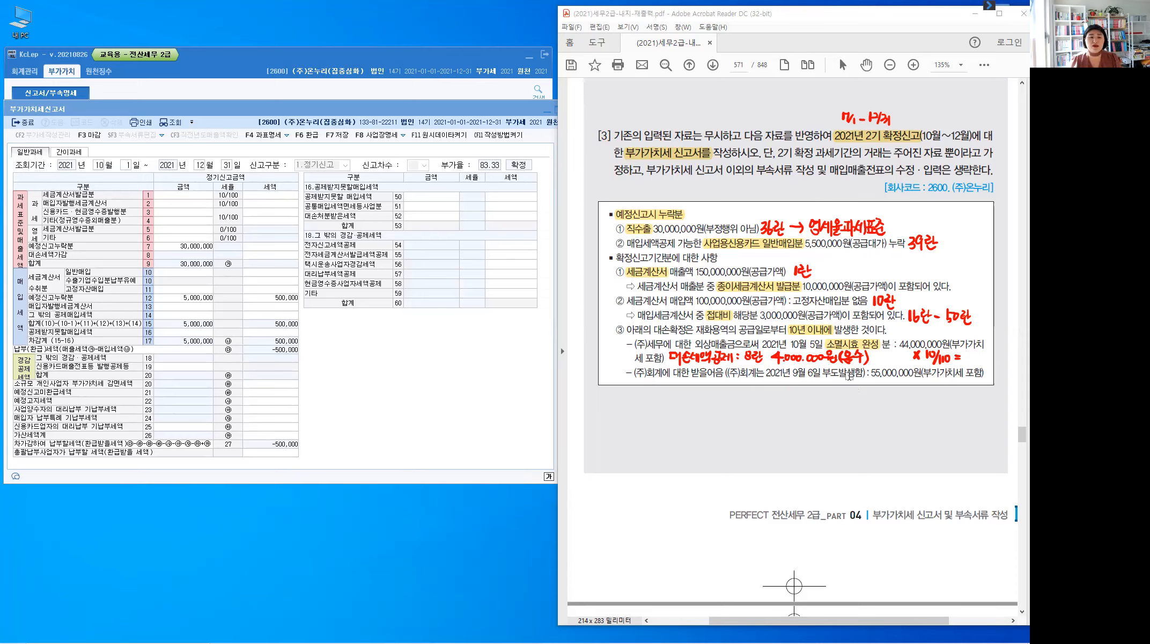
Highlight "부도발생" in the (주)회계 line and write "6월경과" in red pen below it with an arrow
{"action": "left_click", "coordinate": [843, 371]}
{"action": "left_click_drag", "start_coordinate": [823, 372], "coordinate": [857, 373]}
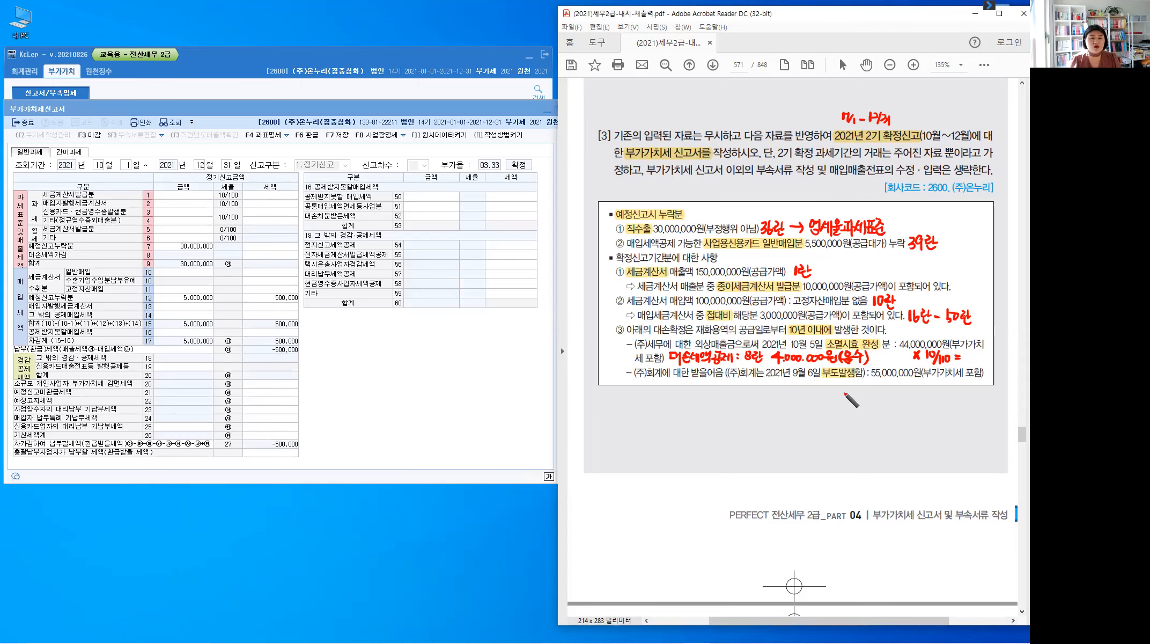
{"action": "mouse_move", "coordinate": [832, 382]}
{"action": "left_mouse_down"}
{"action": "mouse_move", "coordinate": [850, 399]}
{"action": "mouse_move", "coordinate": [864, 390]}
{"action": "left_mouse_up"}
{"action": "left_click_drag", "start_coordinate": [859, 396], "coordinate": [864, 398]}
{"action": "left_click_drag", "start_coordinate": [872, 389], "coordinate": [872, 398]}
{"action": "left_click_drag", "start_coordinate": [863, 399], "coordinate": [882, 398]}
{"action": "left_click_drag", "start_coordinate": [877, 399], "coordinate": [891, 396]}
{"action": "left_click_drag", "start_coordinate": [888, 396], "coordinate": [888, 400]}
{"action": "left_click_drag", "start_coordinate": [884, 402], "coordinate": [893, 401]}
{"action": "left_click_drag", "start_coordinate": [898, 387], "coordinate": [898, 403]}
{"action": "left_click_drag", "start_coordinate": [898, 395], "coordinate": [901, 395]}
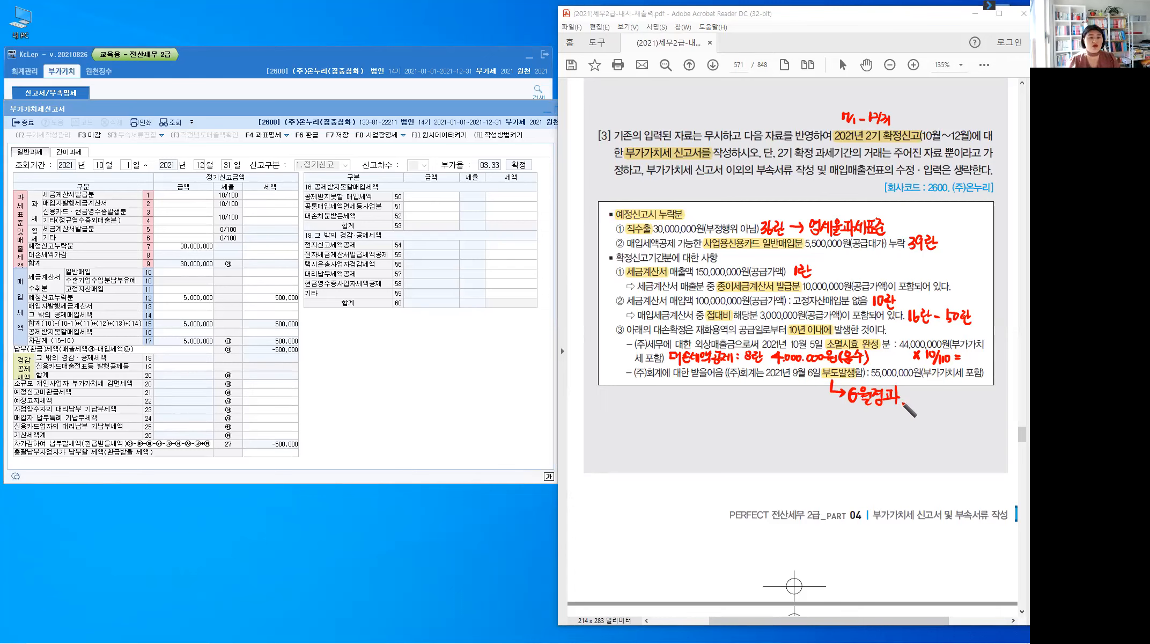
Add ": 2022.3.7" in red pen after the handwritten 6월경과 note
{"action": "left_click", "coordinate": [904, 393]}
{"action": "left_click", "coordinate": [904, 401]}
{"action": "left_click", "coordinate": [917, 392]}
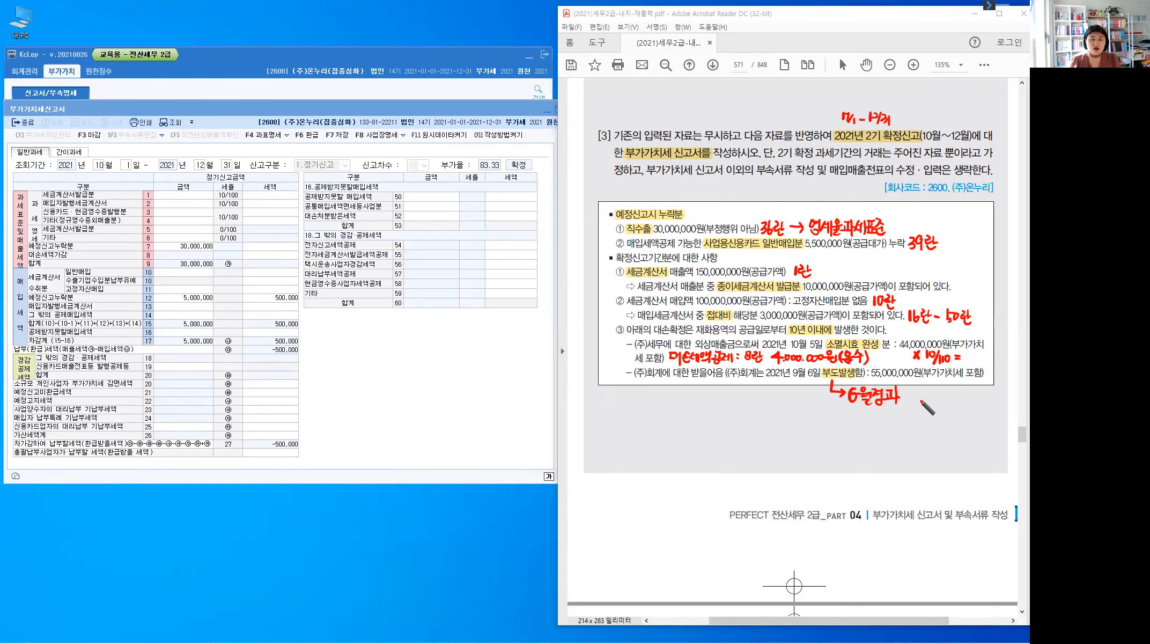
{"action": "left_click_drag", "start_coordinate": [912, 394], "coordinate": [927, 394]}
{"action": "left_click_drag", "start_coordinate": [933, 394], "coordinate": [953, 401]}
{"action": "left_click", "coordinate": [956, 400]}
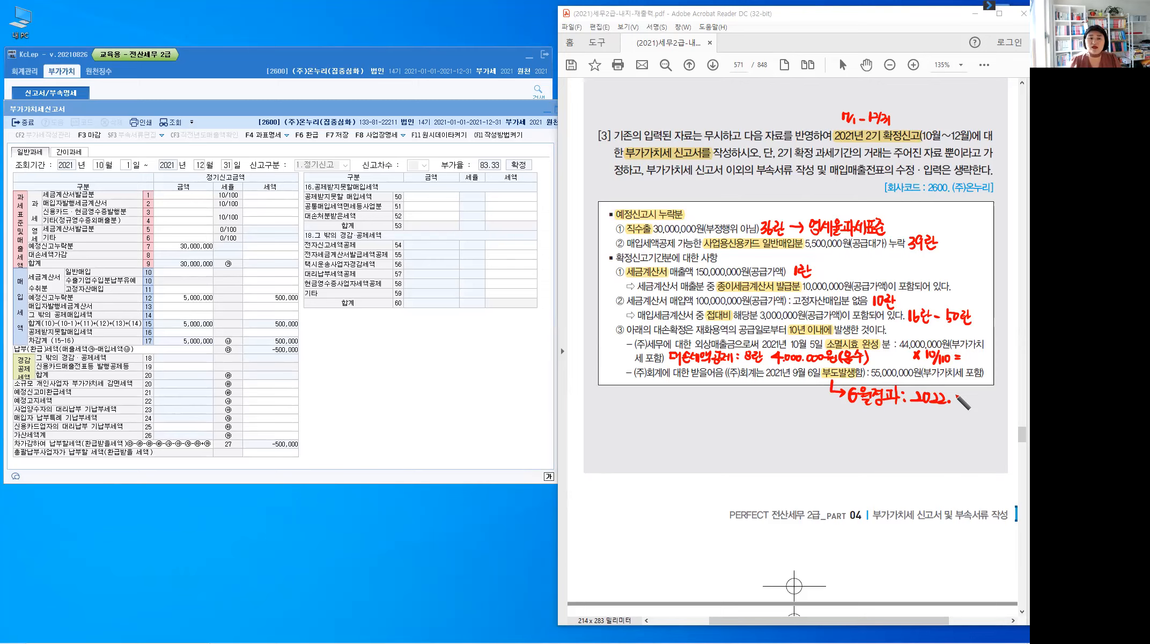
{"action": "mouse_move", "coordinate": [953, 394]}
{"action": "left_mouse_down"}
{"action": "mouse_move", "coordinate": [955, 405]}
{"action": "mouse_move", "coordinate": [970, 400]}
{"action": "left_mouse_up"}
{"action": "left_click", "coordinate": [964, 401]}
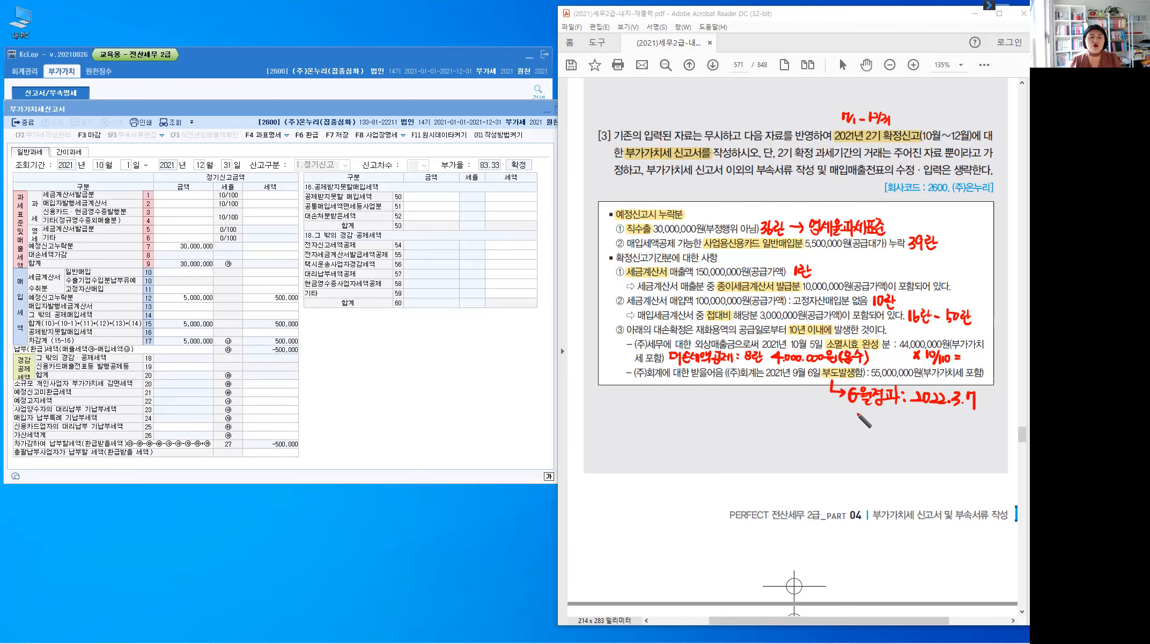
Write an underlined "미경과 제외" below the 6월경과 note, then cross out the (주)회계 item and circle the (주)세무 item
{"action": "mouse_move", "coordinate": [855, 419]}
{"action": "left_mouse_down"}
{"action": "mouse_move", "coordinate": [883, 430]}
{"action": "mouse_move", "coordinate": [903, 418]}
{"action": "mouse_move", "coordinate": [893, 433]}
{"action": "left_mouse_up"}
{"action": "left_click_drag", "start_coordinate": [894, 424], "coordinate": [898, 424]}
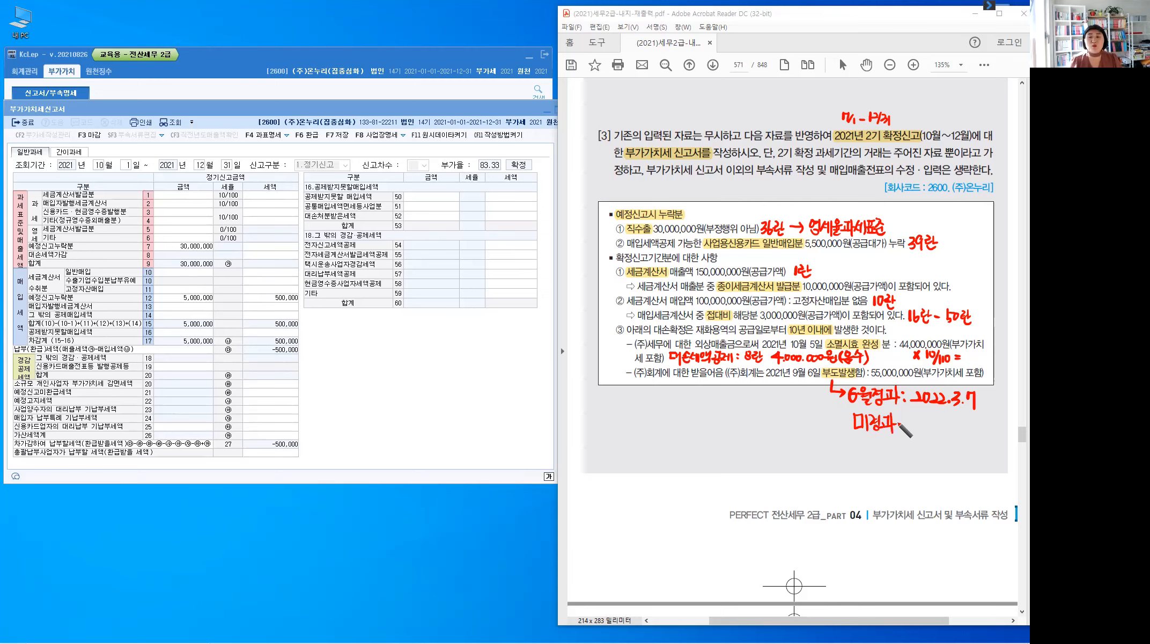
{"action": "left_click_drag", "start_coordinate": [902, 417], "coordinate": [938, 431]}
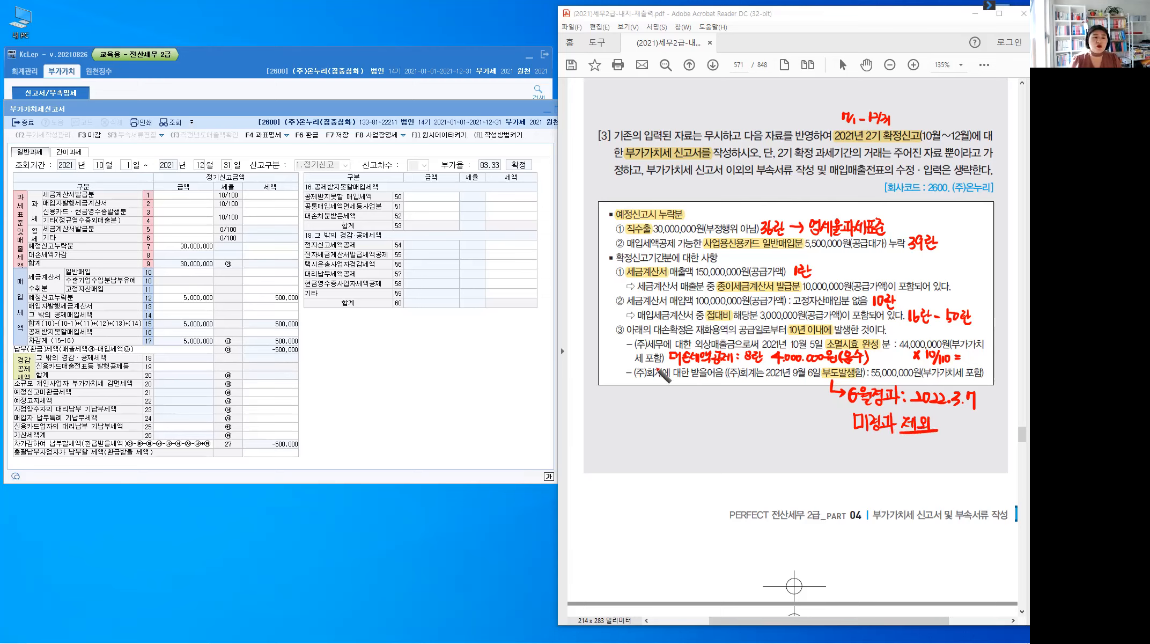
{"action": "mouse_move", "coordinate": [647, 367]}
{"action": "left_mouse_down"}
{"action": "mouse_move", "coordinate": [658, 381]}
{"action": "mouse_move", "coordinate": [646, 381]}
{"action": "mouse_move", "coordinate": [664, 343]}
{"action": "left_mouse_up"}
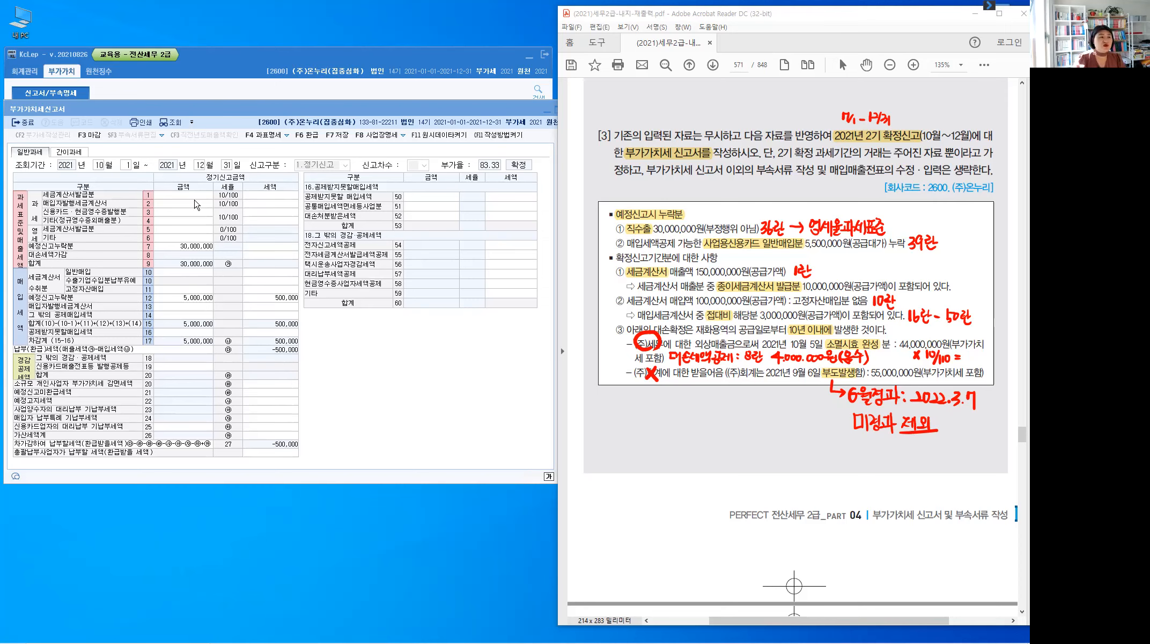
Enter 150,000,000 as the 세금계산서발급분 amount in row 1 of the return and highlight item ① in the exercise
{"action": "left_click", "coordinate": [195, 217]}
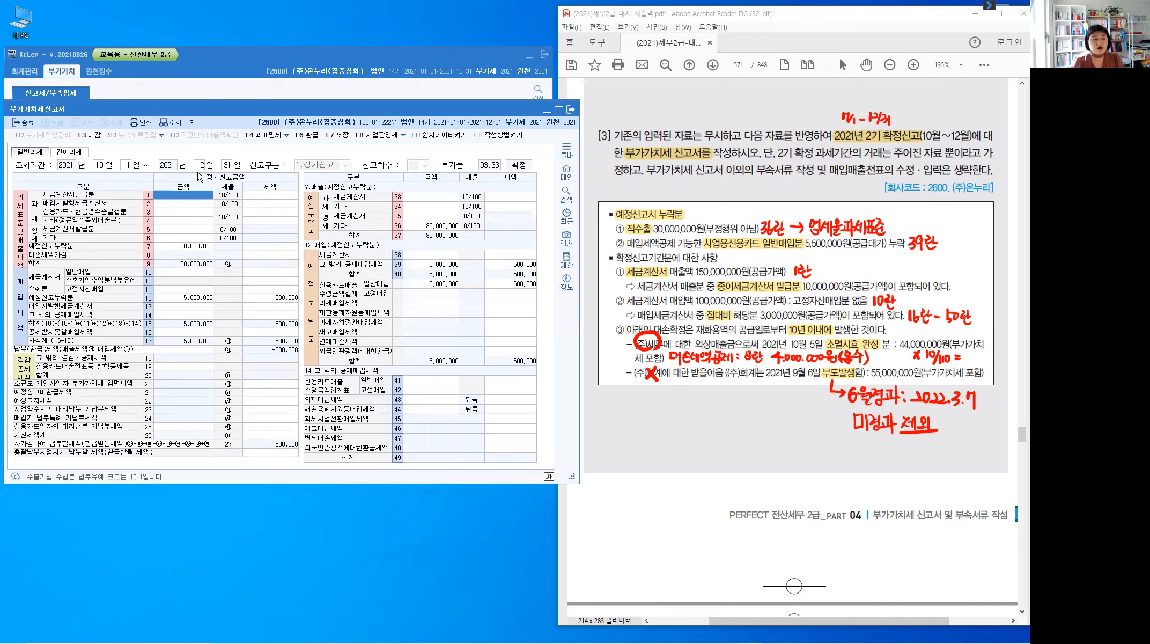
{"action": "type", "text": "150,000,000"}
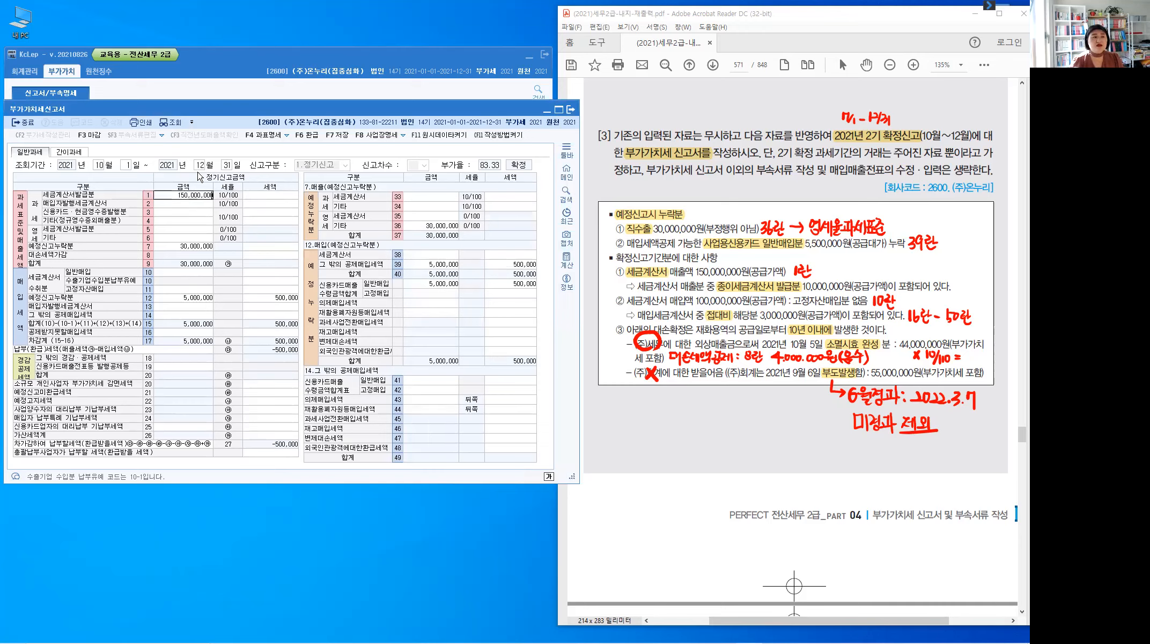
{"action": "key", "text": "Return"}
{"action": "key", "text": "Return"}
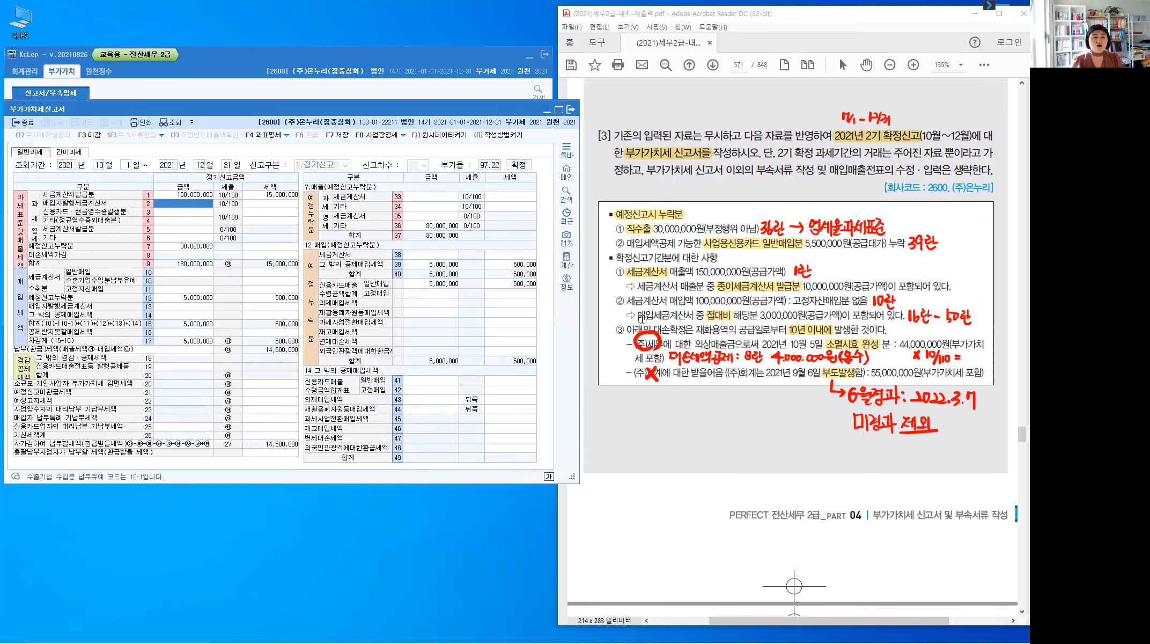
{"action": "left_click", "coordinate": [619, 271]}
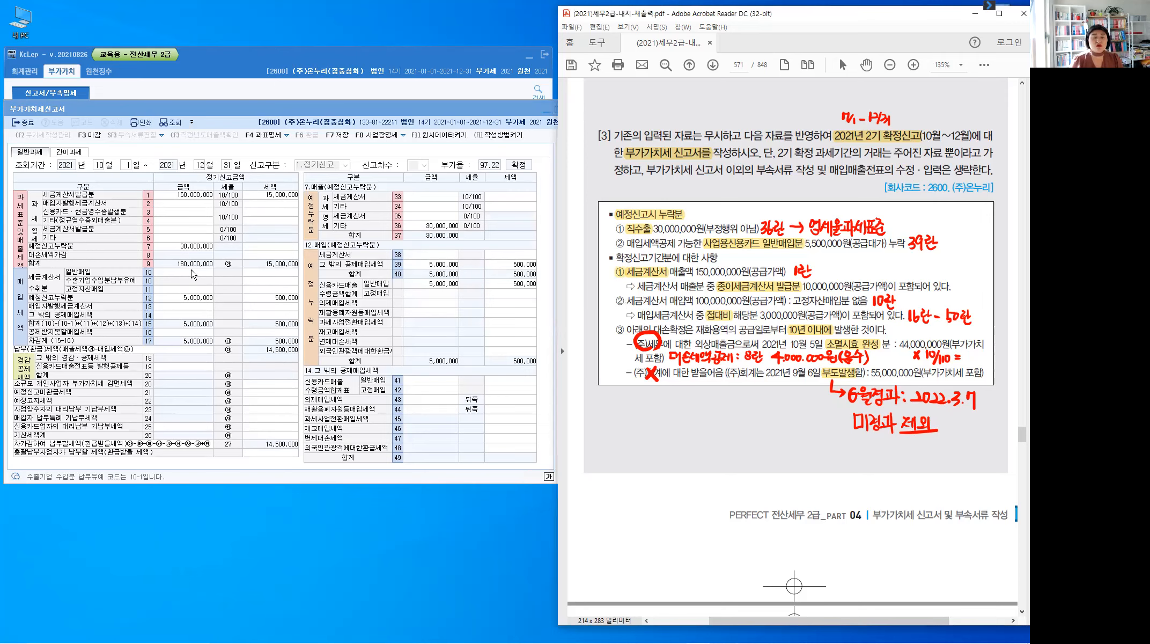
Enter the 세금계산서수취분 일반매입 figures in row 10: amount 100,000,000 and tax 10,000,000
{"action": "left_click", "coordinate": [194, 290]}
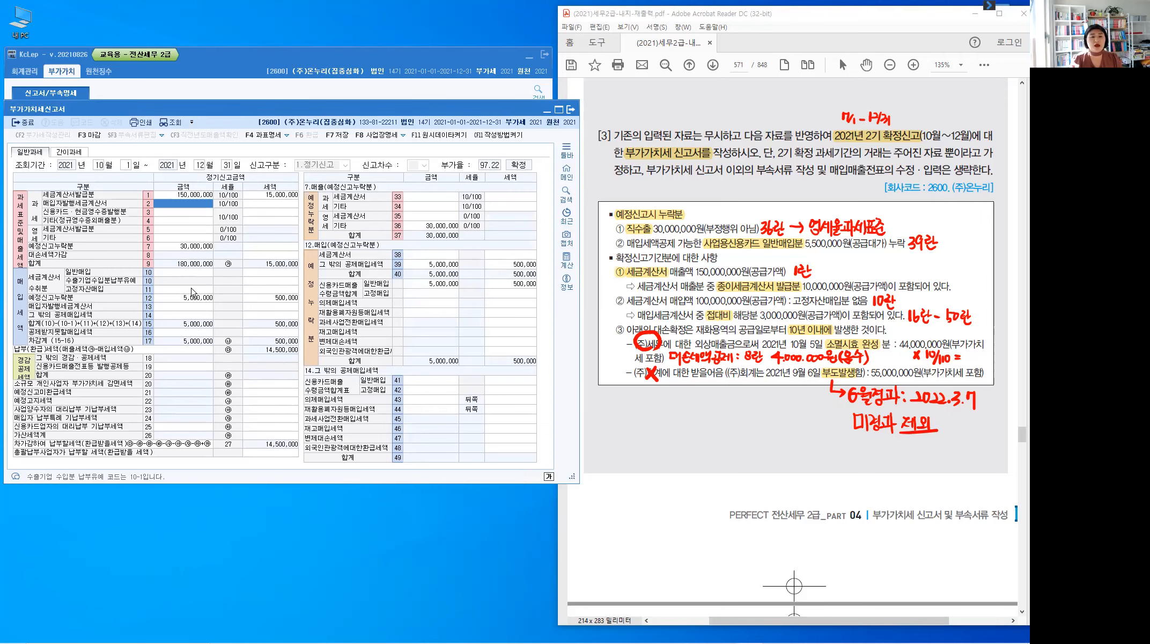
{"action": "left_click", "coordinate": [192, 290]}
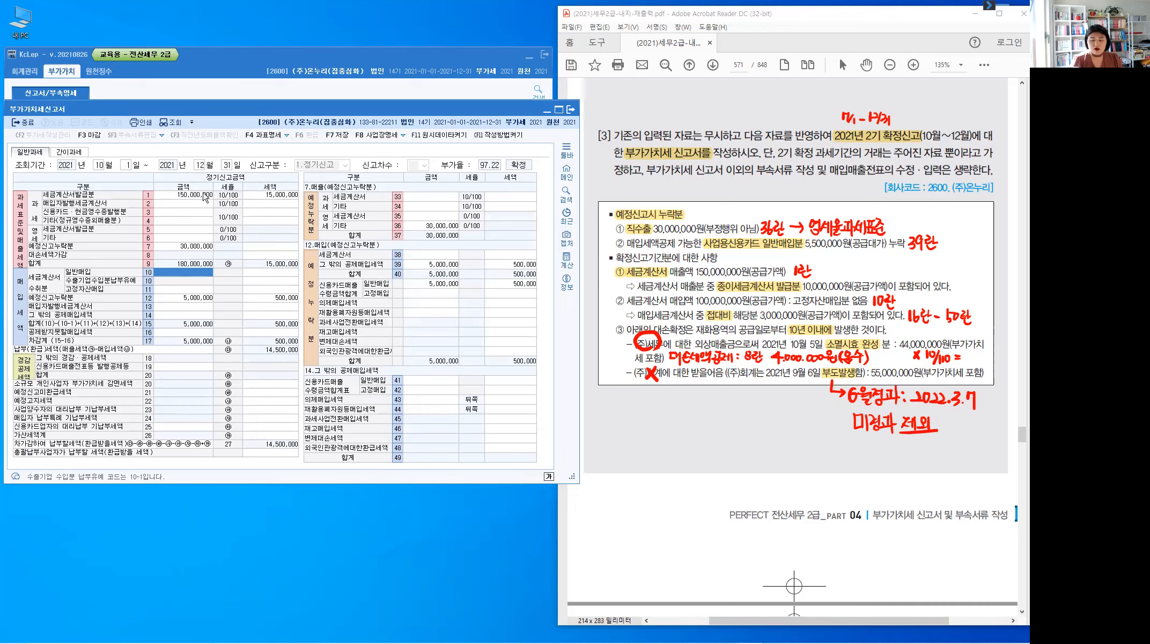
{"action": "type", "text": "100000000"}
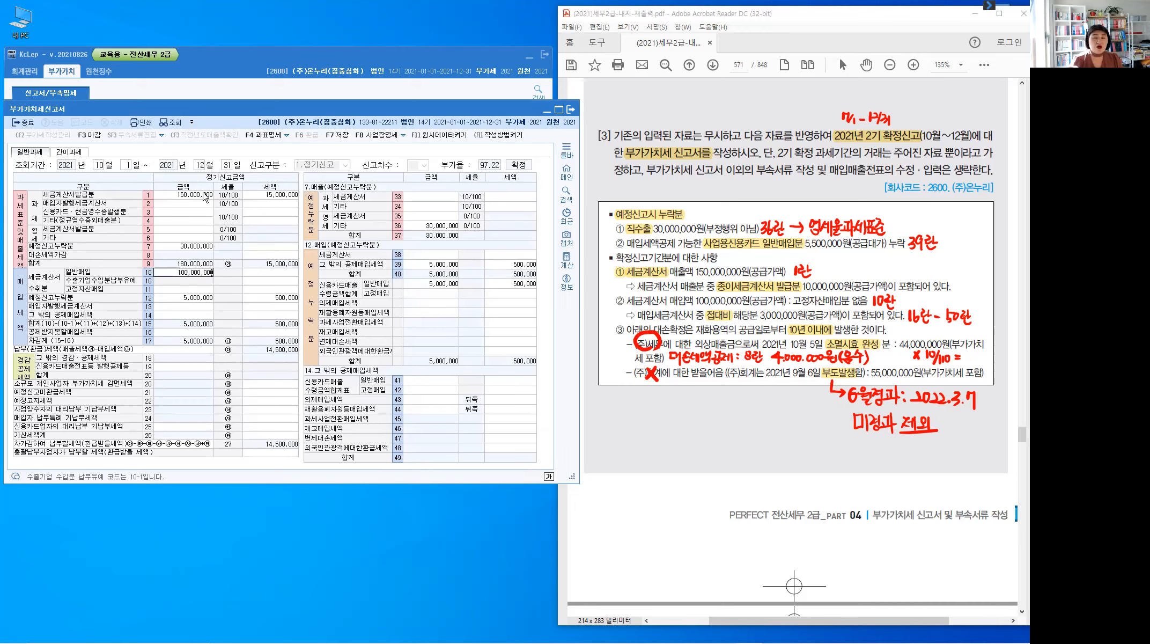
{"action": "key", "text": "Return"}
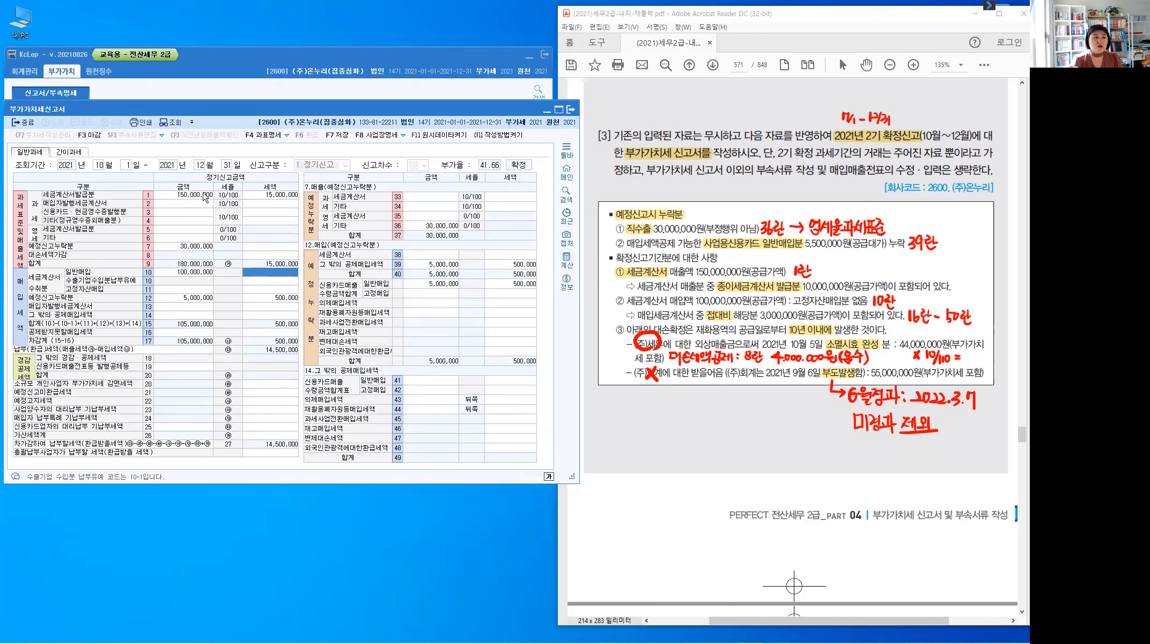
{"action": "type", "text": "100,00"}
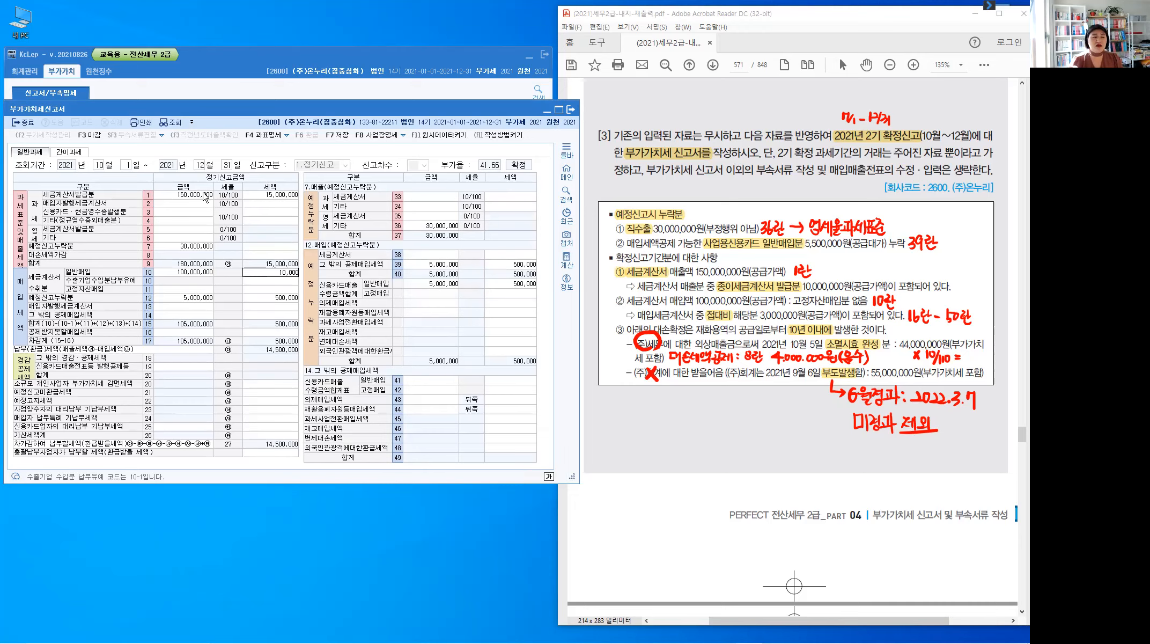
{"action": "type", "text": "0,00"}
{"action": "key", "text": "Return"}
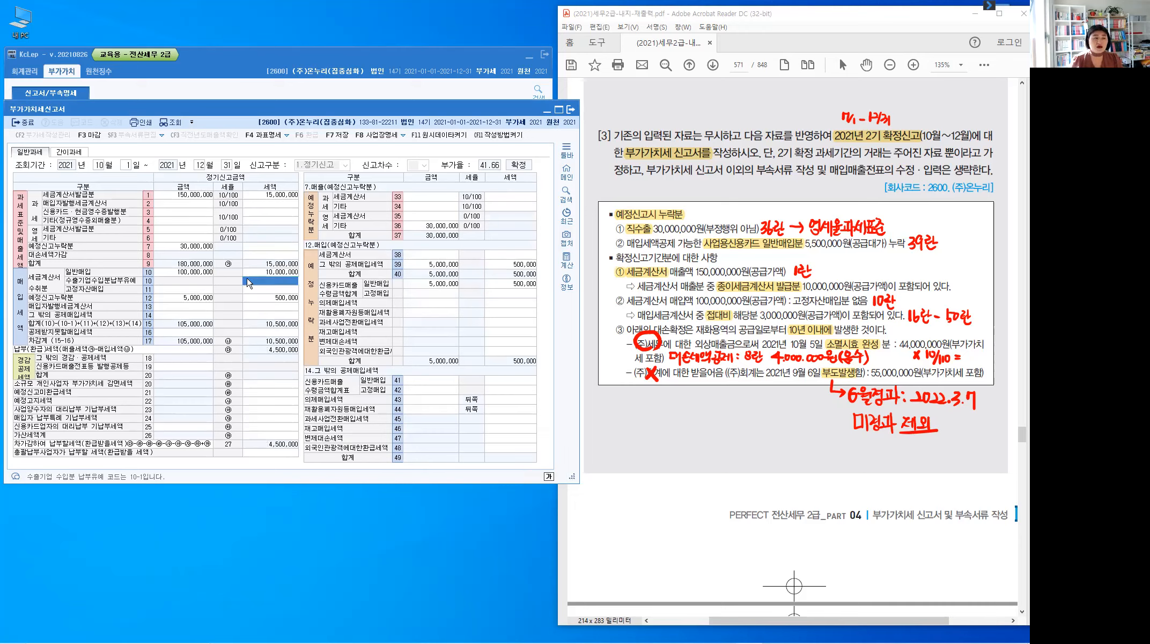
Enter amount 3,000,000 and tax 300,000 for 공제받지못할 매입세액 in row 50 and highlight item ② in the exercise
{"action": "left_click", "coordinate": [182, 333]}
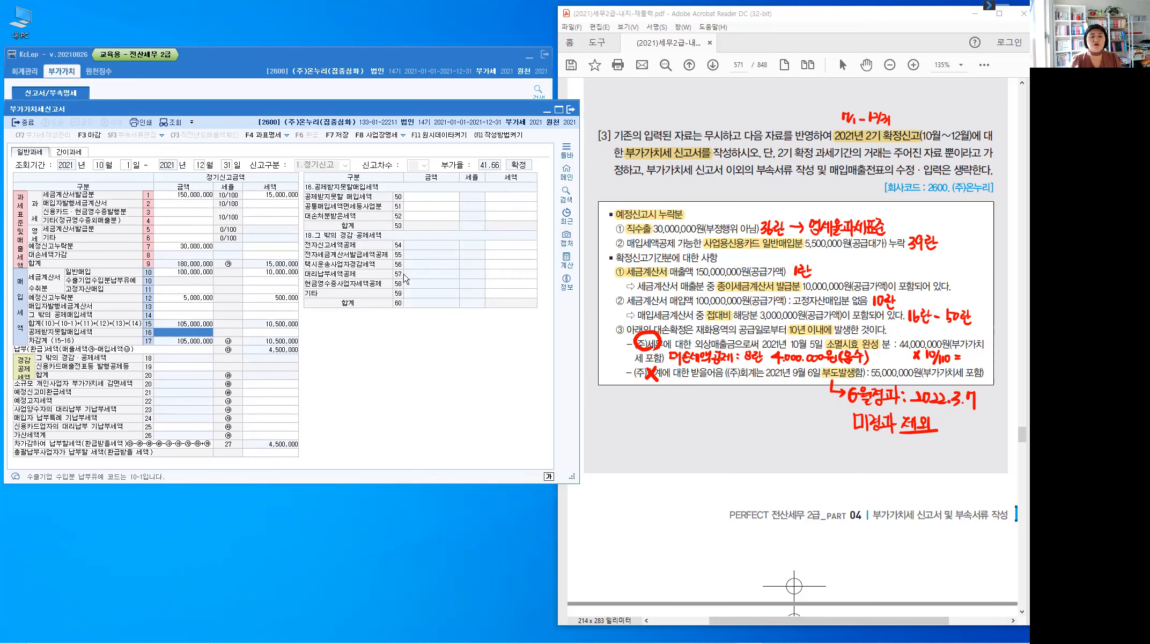
{"action": "key", "text": "Return"}
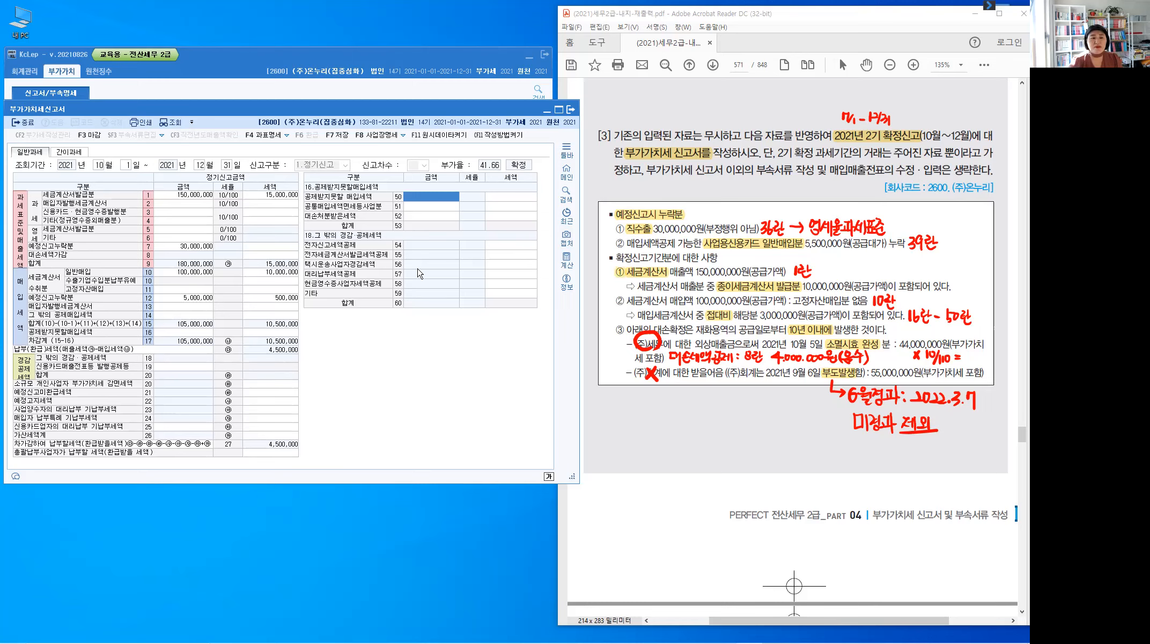
{"action": "type", "text": "3,000,000"}
{"action": "key", "text": "Return"}
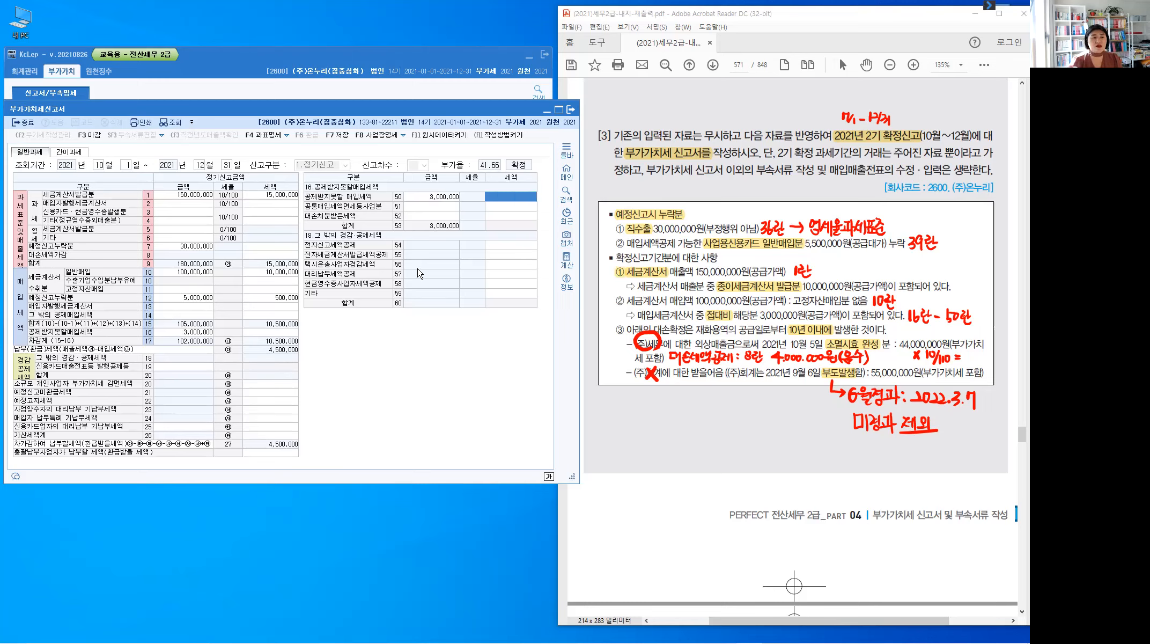
{"action": "type", "text": "3,000,00"}
{"action": "key", "text": "Return"}
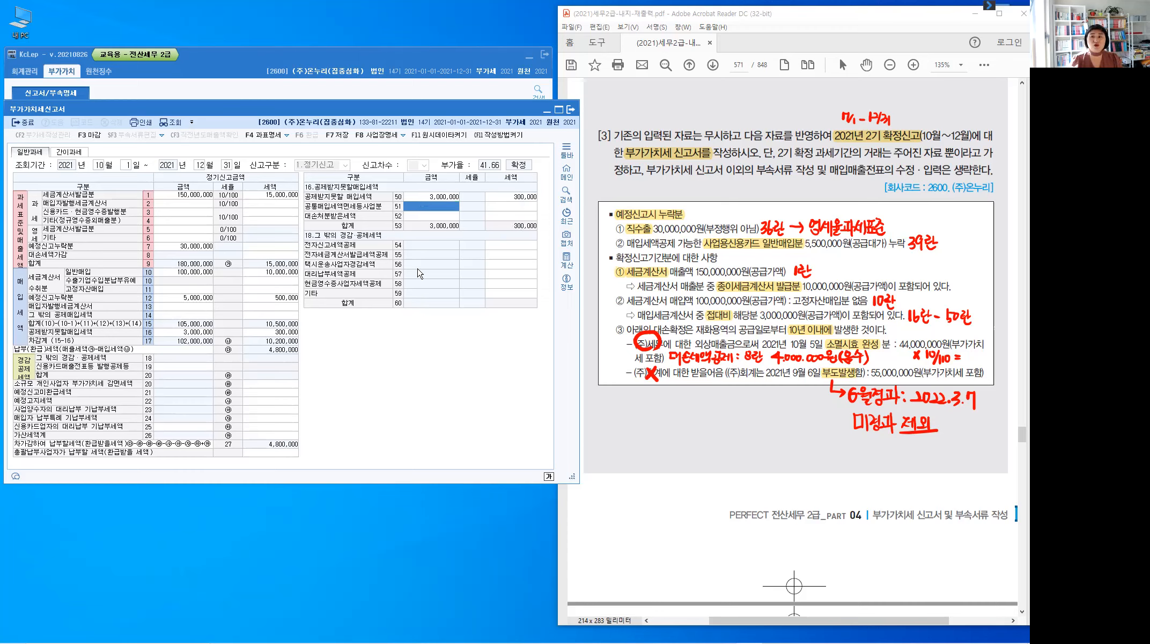
{"action": "left_click", "coordinate": [625, 302]}
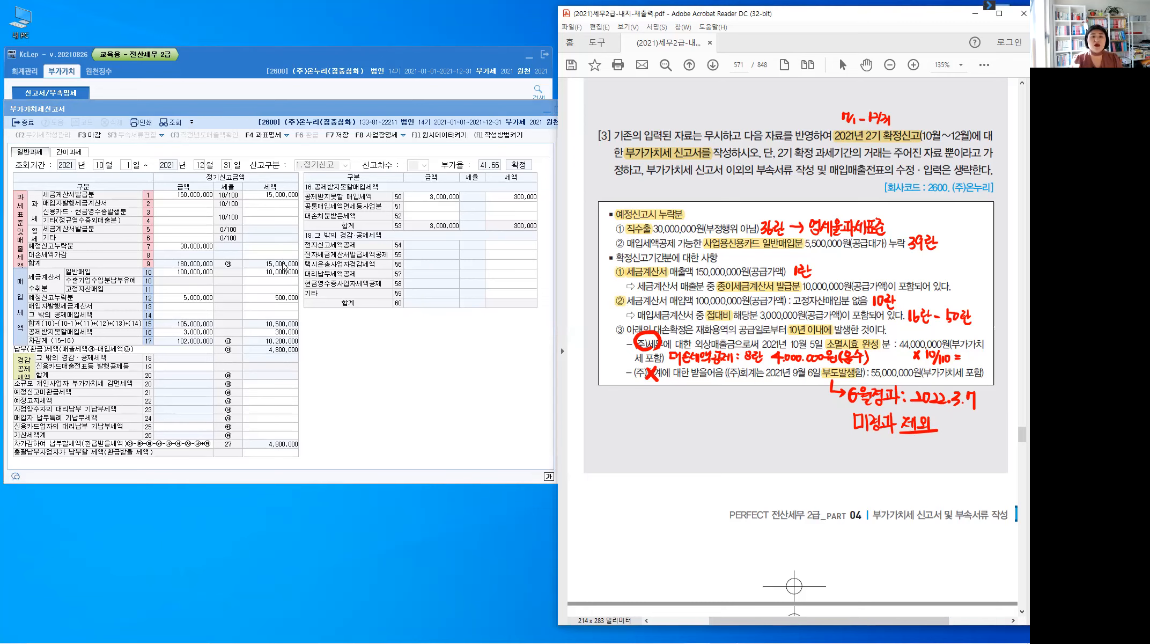
Enter -4,000,000 as the 대손세액가감 tax in row 8 and highlight item ③ in the exercise
{"action": "left_click", "coordinate": [284, 264]}
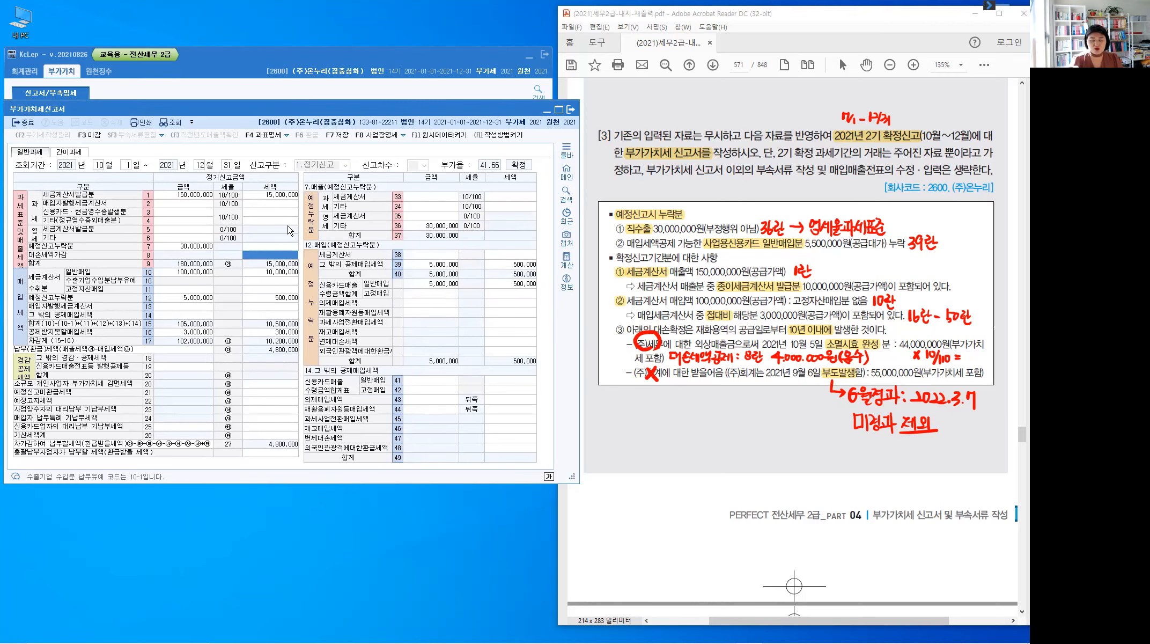
{"action": "type", "text": "-4,000,000"}
{"action": "key", "text": "Return"}
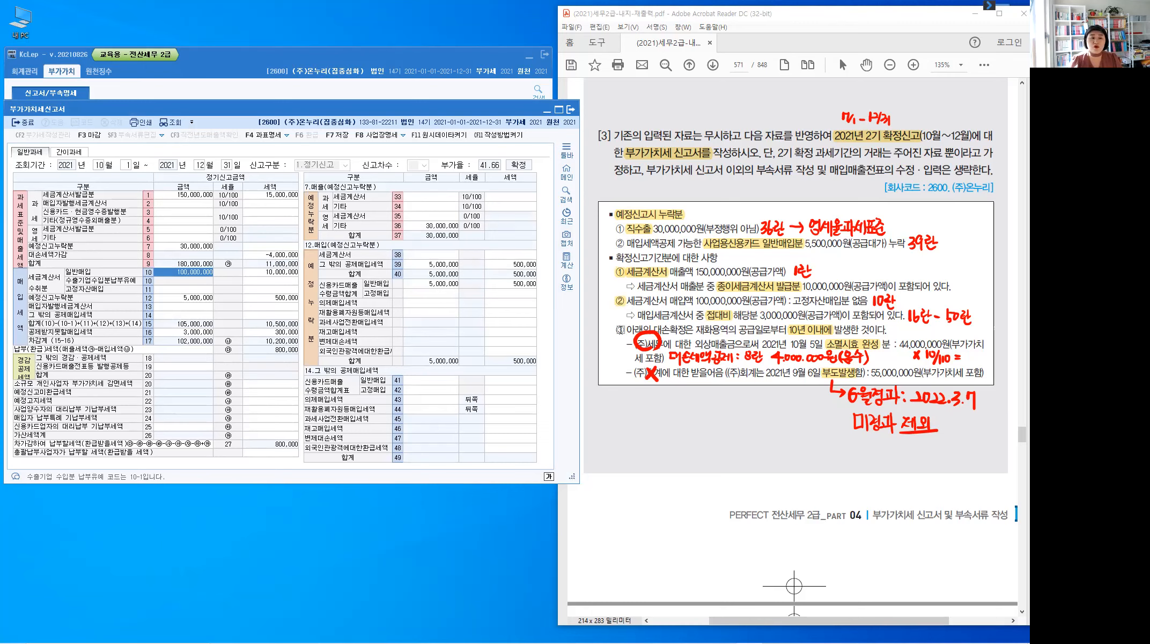
{"action": "left_click", "coordinate": [632, 424]}
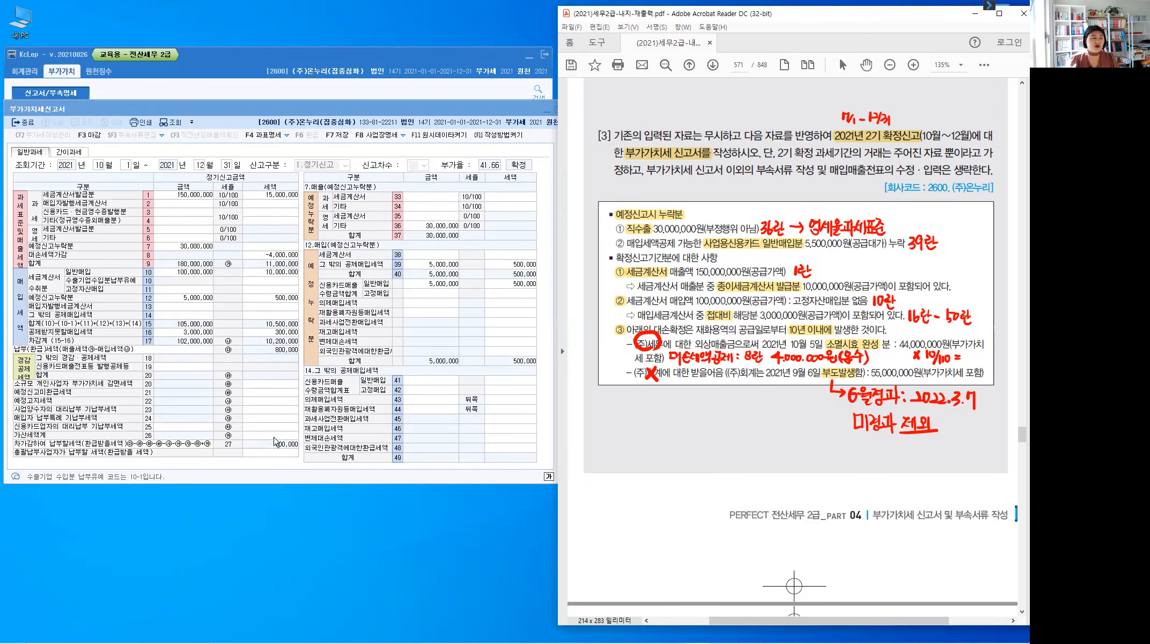
Display the 가산세명세 for row 26 and replace the old pen notes with the heading 영세율과세표준: below the exercise
{"action": "left_click", "coordinate": [273, 436]}
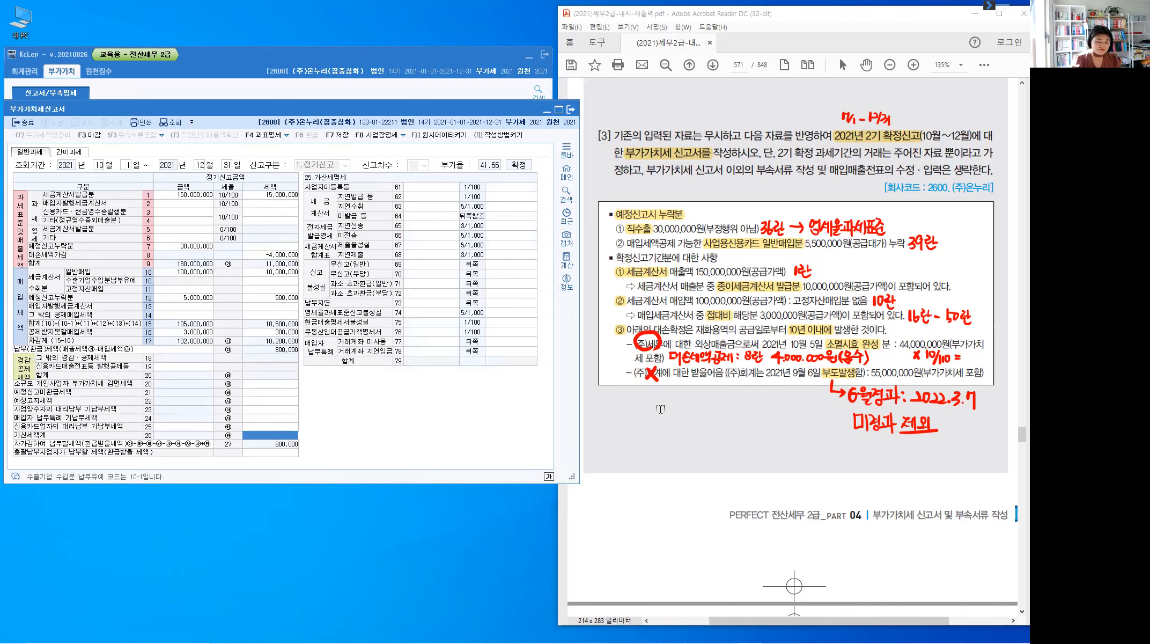
{"action": "key", "text": "Escape"}
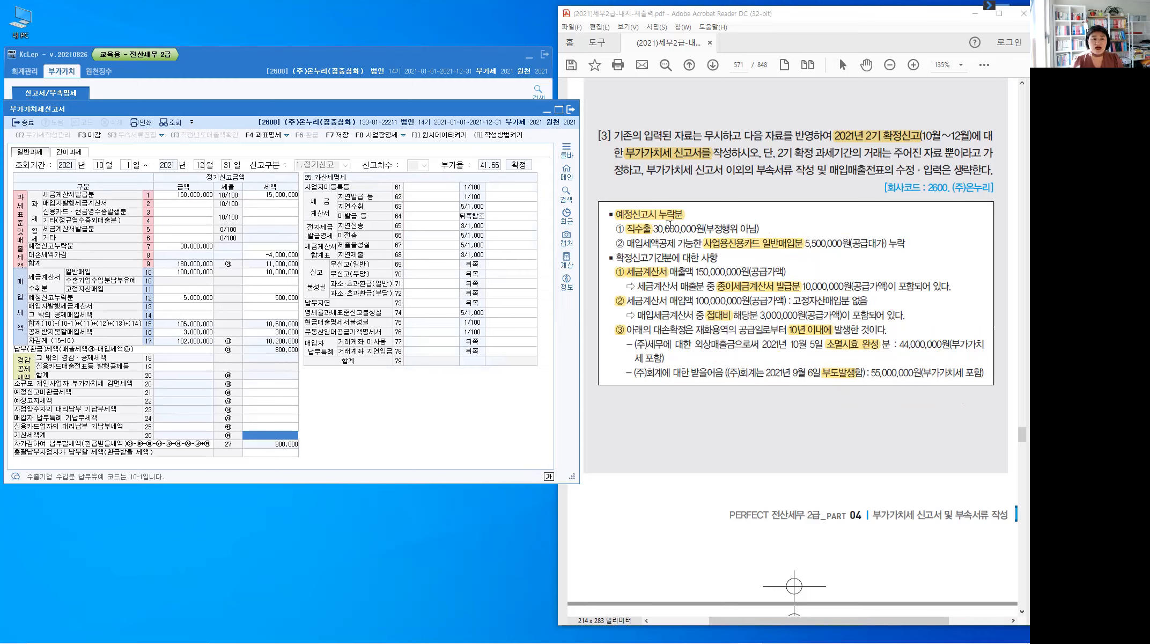
{"action": "key", "text": "ctrl+2"}
{"action": "left_click_drag", "start_coordinate": [607, 398], "coordinate": [608, 398]}
{"action": "left_click_drag", "start_coordinate": [611, 399], "coordinate": [611, 408]}
{"action": "mouse_move", "coordinate": [624, 397]}
{"action": "left_mouse_down"}
{"action": "mouse_move", "coordinate": [637, 411]}
{"action": "mouse_move", "coordinate": [640, 395]}
{"action": "mouse_move", "coordinate": [646, 412]}
{"action": "left_mouse_up"}
{"action": "mouse_move", "coordinate": [648, 398]}
{"action": "left_mouse_down"}
{"action": "mouse_move", "coordinate": [660, 414]}
{"action": "mouse_move", "coordinate": [690, 410]}
{"action": "left_mouse_up"}
{"action": "left_click_drag", "start_coordinate": [691, 397], "coordinate": [703, 406]}
{"action": "left_click_drag", "start_coordinate": [693, 408], "coordinate": [703, 412]}
{"action": "left_click", "coordinate": [709, 404]}
{"action": "left_click", "coordinate": [709, 411]}
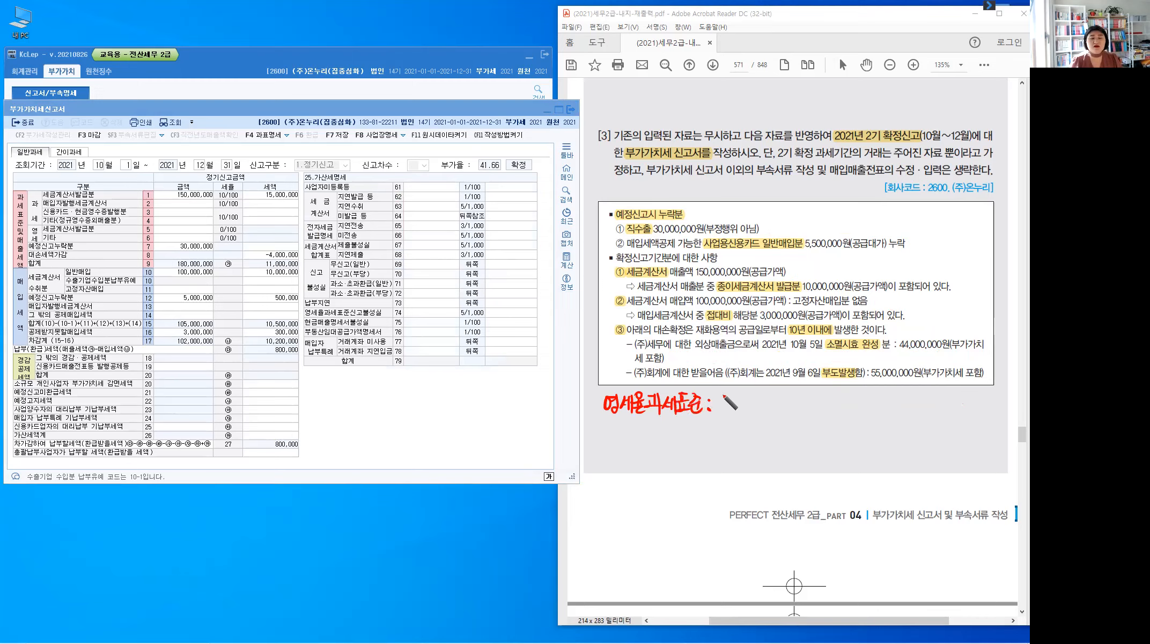
Write 30,000,000 × 0.5% after the 영세율과세표준 heading, pointing out the 5/1,000 rate of row 74
{"action": "mouse_move", "coordinate": [717, 400]}
{"action": "left_mouse_down"}
{"action": "mouse_move", "coordinate": [719, 411]}
{"action": "mouse_move", "coordinate": [744, 400]}
{"action": "left_mouse_up"}
{"action": "left_click", "coordinate": [738, 409]}
{"action": "left_click_drag", "start_coordinate": [751, 400], "coordinate": [751, 401]}
{"action": "left_click", "coordinate": [763, 411]}
{"action": "left_click_drag", "start_coordinate": [758, 400], "coordinate": [769, 401]}
{"action": "left_click_drag", "start_coordinate": [775, 400], "coordinate": [787, 412]}
{"action": "left_click_drag", "start_coordinate": [788, 398], "coordinate": [797, 412]}
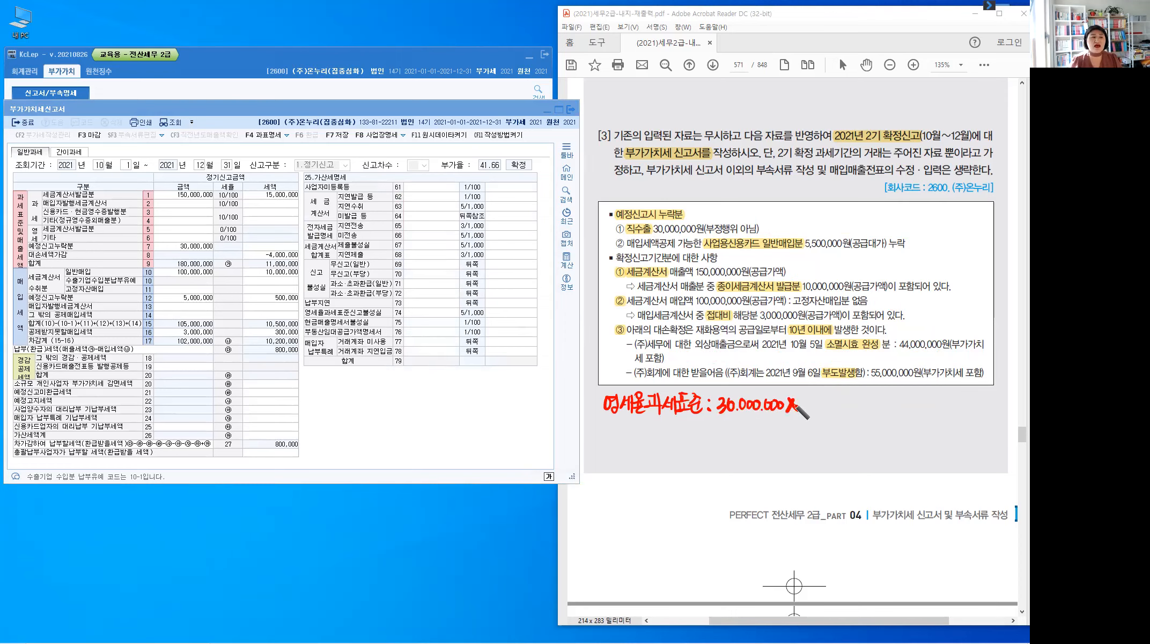
{"action": "right_click", "coordinate": [477, 313]}
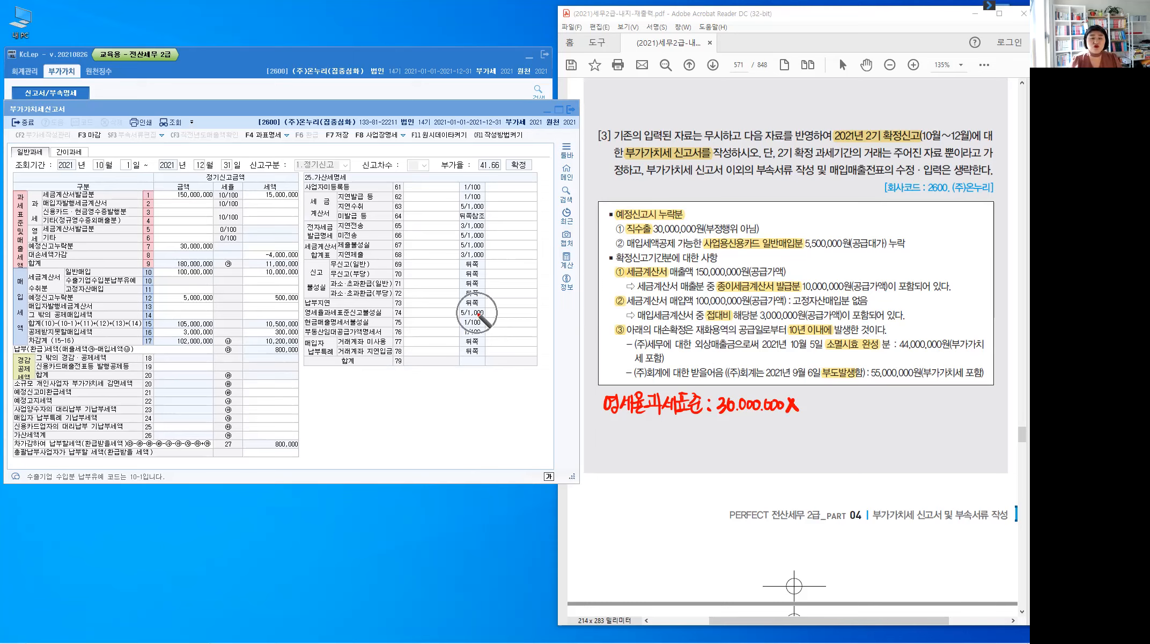
{"action": "mouse_move", "coordinate": [809, 400]}
{"action": "left_mouse_down"}
{"action": "mouse_move", "coordinate": [814, 412]}
{"action": "mouse_move", "coordinate": [827, 398]}
{"action": "mouse_move", "coordinate": [826, 413]}
{"action": "left_mouse_up"}
{"action": "left_click", "coordinate": [812, 411]}
{"action": "left_click_drag", "start_coordinate": [831, 411], "coordinate": [832, 413]}
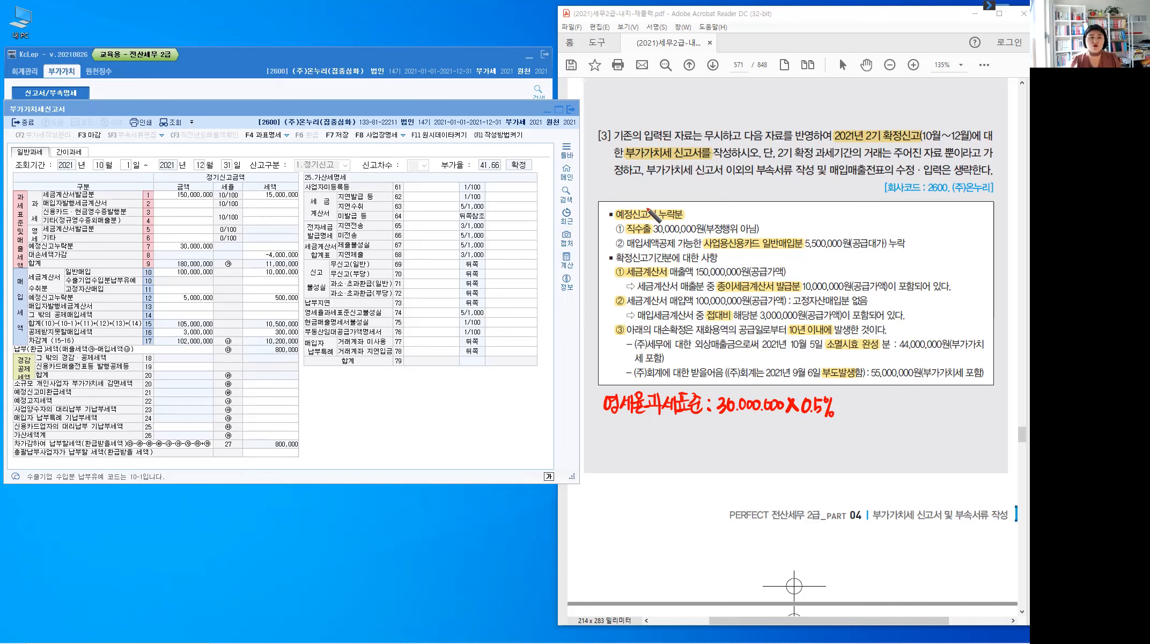
Draw an arrow from 예정신고시 누락분 to 2021년 2기 확정신고 and annotate it with 3개월이내 신고
{"action": "mouse_move", "coordinate": [669, 210]}
{"action": "left_mouse_down"}
{"action": "mouse_move", "coordinate": [802, 103]}
{"action": "mouse_move", "coordinate": [857, 125]}
{"action": "mouse_move", "coordinate": [869, 106]}
{"action": "left_mouse_up"}
{"action": "left_click_drag", "start_coordinate": [873, 95], "coordinate": [873, 106]}
{"action": "left_click_drag", "start_coordinate": [877, 91], "coordinate": [879, 111]}
{"action": "left_click_drag", "start_coordinate": [883, 96], "coordinate": [884, 97]}
{"action": "left_click_drag", "start_coordinate": [885, 98], "coordinate": [890, 101]}
{"action": "left_click_drag", "start_coordinate": [890, 93], "coordinate": [891, 104]}
{"action": "left_click_drag", "start_coordinate": [887, 105], "coordinate": [888, 106]}
{"action": "left_click_drag", "start_coordinate": [896, 98], "coordinate": [901, 104]}
{"action": "left_click_drag", "start_coordinate": [897, 104], "coordinate": [903, 108]}
{"action": "left_click_drag", "start_coordinate": [904, 98], "coordinate": [906, 106]}
{"action": "left_click_drag", "start_coordinate": [907, 97], "coordinate": [908, 107]}
{"action": "left_click_drag", "start_coordinate": [904, 108], "coordinate": [930, 114]}
{"action": "left_click", "coordinate": [920, 101]}
{"action": "left_click", "coordinate": [920, 107]}
{"action": "left_click_drag", "start_coordinate": [937, 101], "coordinate": [945, 111]}
{"action": "left_click_drag", "start_coordinate": [945, 105], "coordinate": [950, 104]}
{"action": "mouse_move", "coordinate": [950, 96]}
{"action": "left_mouse_down"}
{"action": "mouse_move", "coordinate": [951, 116]}
{"action": "mouse_move", "coordinate": [960, 102]}
{"action": "left_mouse_up"}
{"action": "left_click_drag", "start_coordinate": [957, 103], "coordinate": [957, 107]}
{"action": "left_click_drag", "start_coordinate": [962, 96], "coordinate": [963, 114]}
{"action": "left_click_drag", "start_coordinate": [970, 100], "coordinate": [970, 100]}
{"action": "left_click_drag", "start_coordinate": [975, 97], "coordinate": [975, 111]}
{"action": "left_click_drag", "start_coordinate": [977, 103], "coordinate": [985, 110]}
{"action": "left_click_drag", "start_coordinate": [984, 104], "coordinate": [989, 104]}
{"action": "left_click_drag", "start_coordinate": [989, 96], "coordinate": [989, 113]}
{"action": "left_click_drag", "start_coordinate": [997, 97], "coordinate": [993, 106]}
{"action": "left_click_drag", "start_coordinate": [1002, 94], "coordinate": [1002, 106]}
{"action": "left_click_drag", "start_coordinate": [995, 108], "coordinate": [1012, 107]}
{"action": "left_click_drag", "start_coordinate": [1009, 102], "coordinate": [1014, 109]}
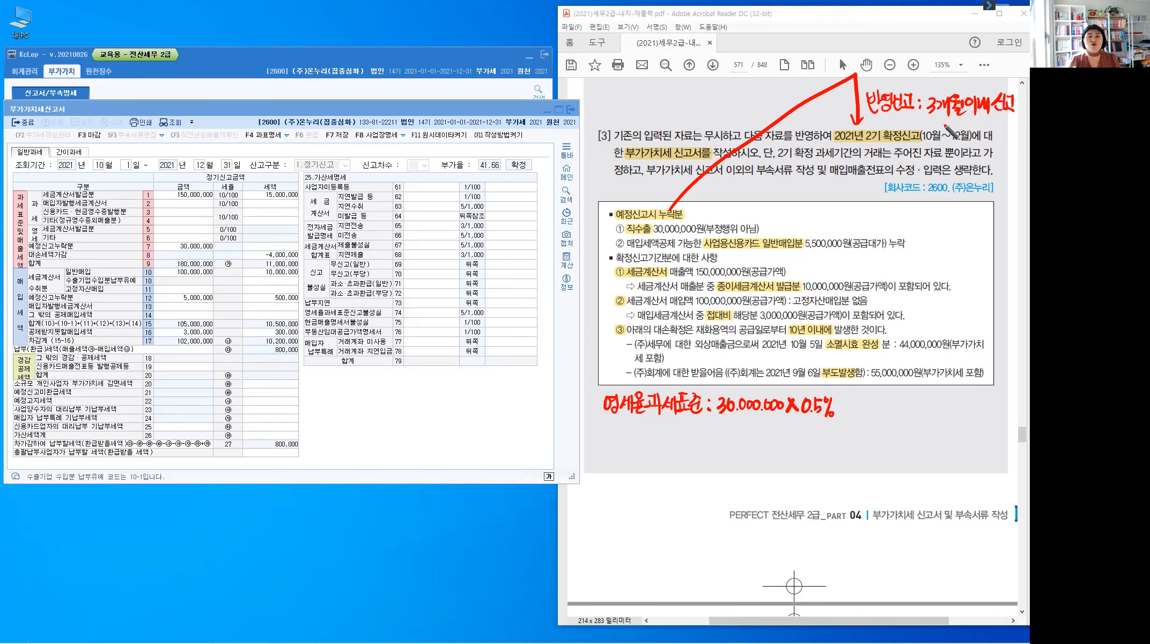
Add the note 75% 감면 beneath the 3개월이내 신고 annotation
{"action": "left_click_drag", "start_coordinate": [944, 120], "coordinate": [951, 133]}
{"action": "mouse_move", "coordinate": [957, 122]}
{"action": "left_mouse_down"}
{"action": "mouse_move", "coordinate": [955, 136]}
{"action": "mouse_move", "coordinate": [973, 121]}
{"action": "mouse_move", "coordinate": [966, 137]}
{"action": "left_mouse_up"}
{"action": "left_click_drag", "start_coordinate": [982, 126], "coordinate": [991, 135]}
{"action": "mouse_move", "coordinate": [993, 121]}
{"action": "left_mouse_down"}
{"action": "mouse_move", "coordinate": [987, 138]}
{"action": "mouse_move", "coordinate": [1004, 129]}
{"action": "left_mouse_up"}
{"action": "left_click_drag", "start_coordinate": [994, 129], "coordinate": [1006, 133]}
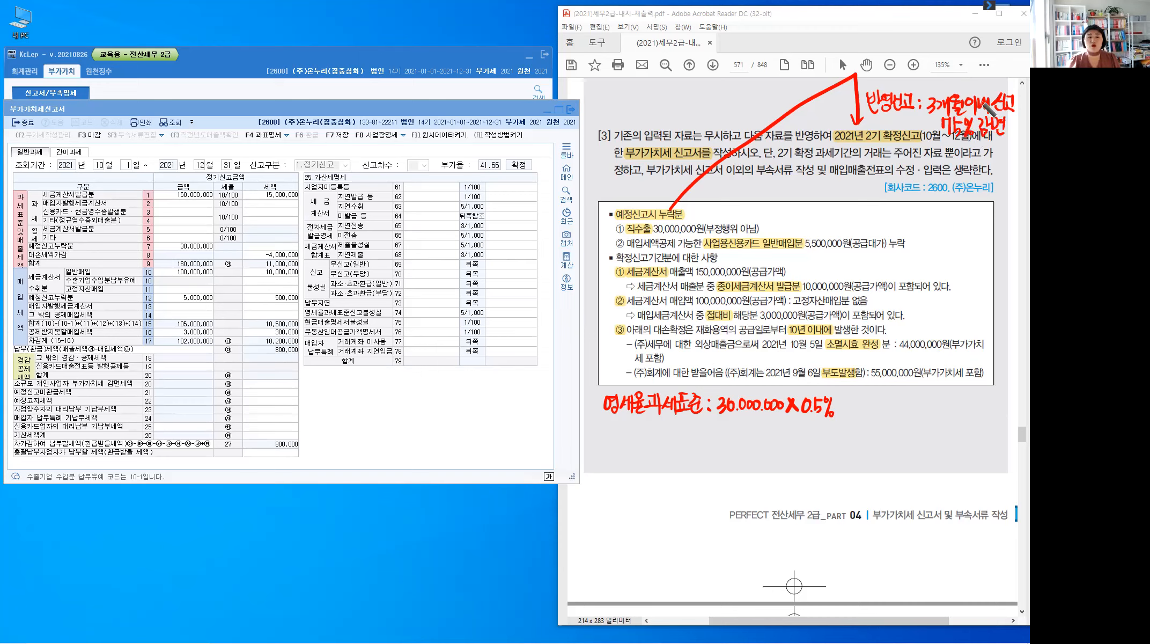
Extend the 영세율과세표준 calculation with × (1-75%) = and note 25% above the bracket
{"action": "left_click_drag", "start_coordinate": [841, 406], "coordinate": [850, 413]}
{"action": "mouse_move", "coordinate": [850, 405]}
{"action": "left_mouse_down"}
{"action": "mouse_move", "coordinate": [840, 415]}
{"action": "mouse_move", "coordinate": [864, 417]}
{"action": "left_mouse_up"}
{"action": "mouse_move", "coordinate": [870, 407]}
{"action": "left_mouse_down"}
{"action": "mouse_move", "coordinate": [891, 400]}
{"action": "mouse_move", "coordinate": [888, 417]}
{"action": "mouse_move", "coordinate": [896, 398]}
{"action": "left_mouse_up"}
{"action": "left_click_drag", "start_coordinate": [900, 402], "coordinate": [907, 411]}
{"action": "left_click_drag", "start_coordinate": [913, 399], "coordinate": [912, 419]}
{"action": "left_click_drag", "start_coordinate": [874, 381], "coordinate": [881, 392]}
{"action": "left_click_drag", "start_coordinate": [882, 387], "coordinate": [888, 380]}
{"action": "left_click_drag", "start_coordinate": [891, 381], "coordinate": [891, 382]}
{"action": "left_click_drag", "start_coordinate": [896, 378], "coordinate": [891, 391]}
{"action": "left_click_drag", "start_coordinate": [896, 387], "coordinate": [896, 389]}
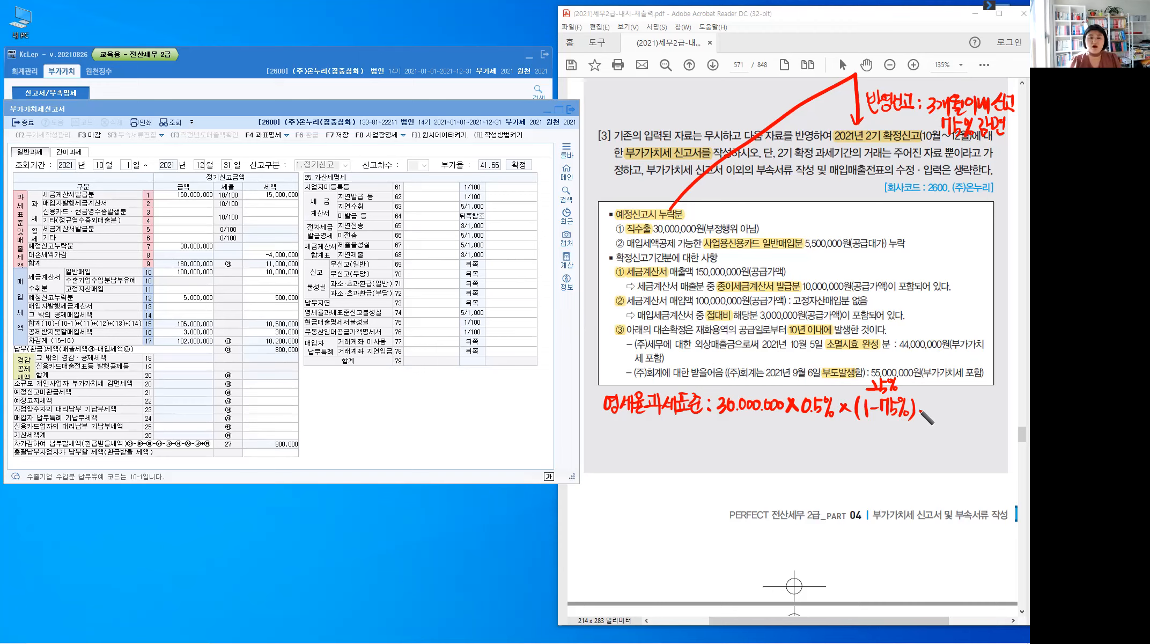
{"action": "left_click_drag", "start_coordinate": [912, 408], "coordinate": [924, 407]}
{"action": "left_click_drag", "start_coordinate": [912, 414], "coordinate": [924, 413]}
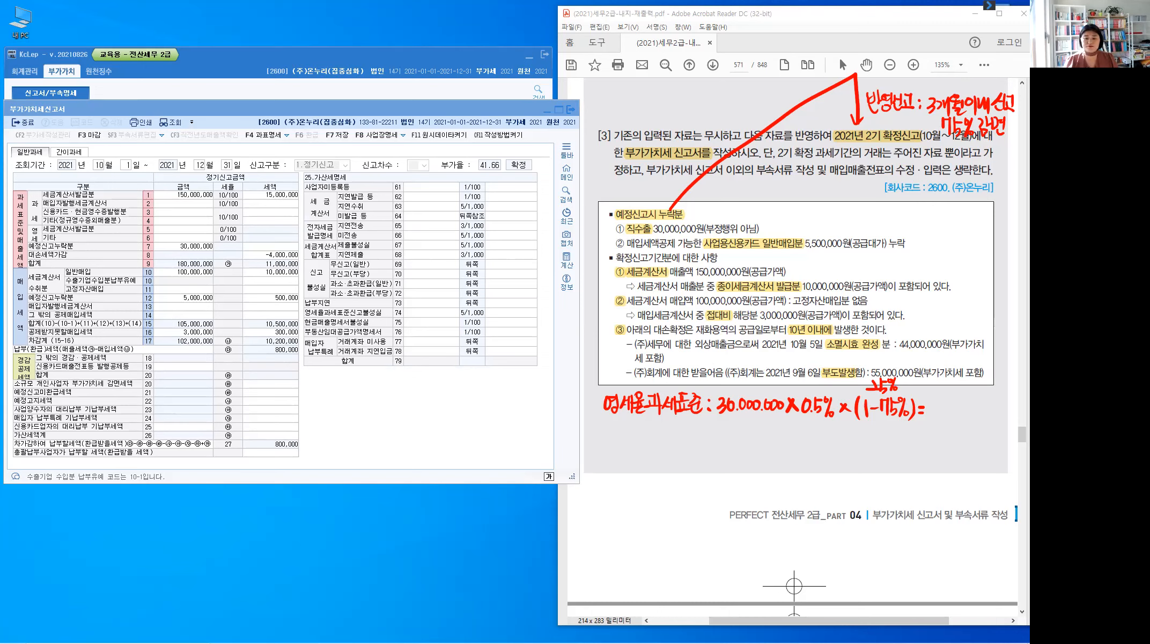
Switch to the calculator and compute 30,000,000 × 0.5% × 25%
{"action": "key", "text": "alt+Tab"}
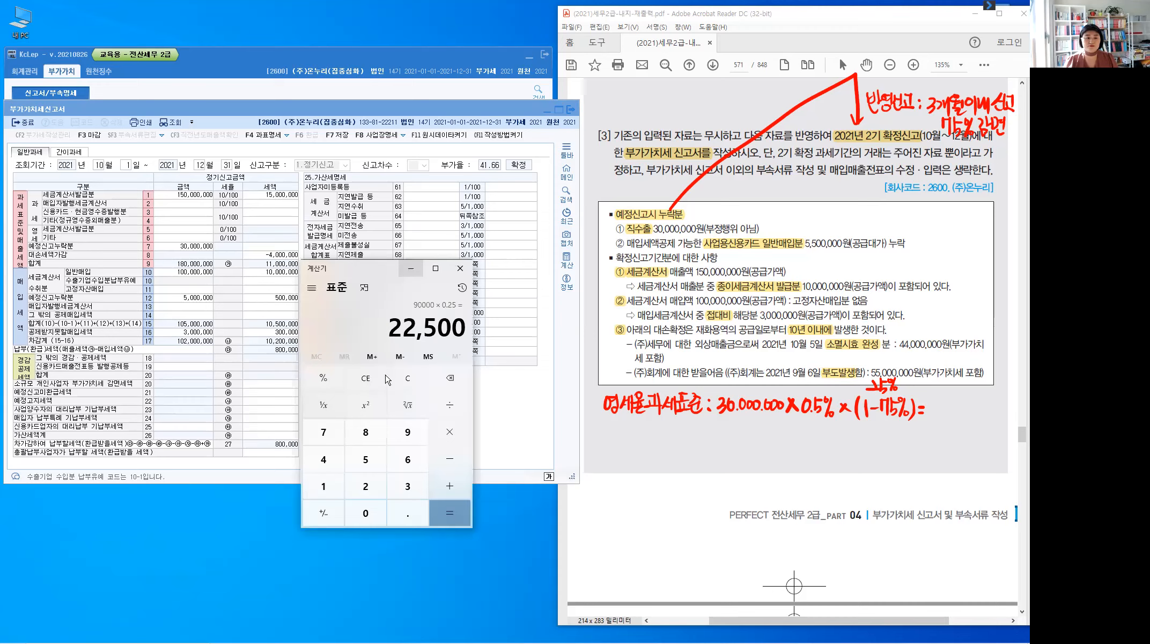
{"action": "left_click", "coordinate": [407, 379]}
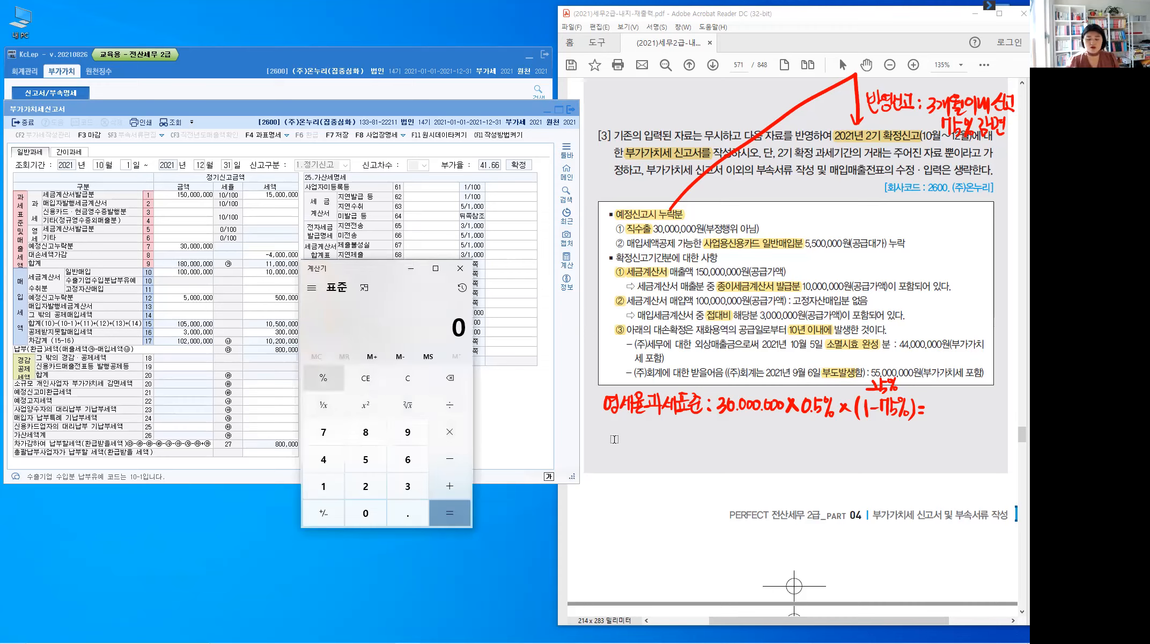
{"action": "type", "text": "3000"}
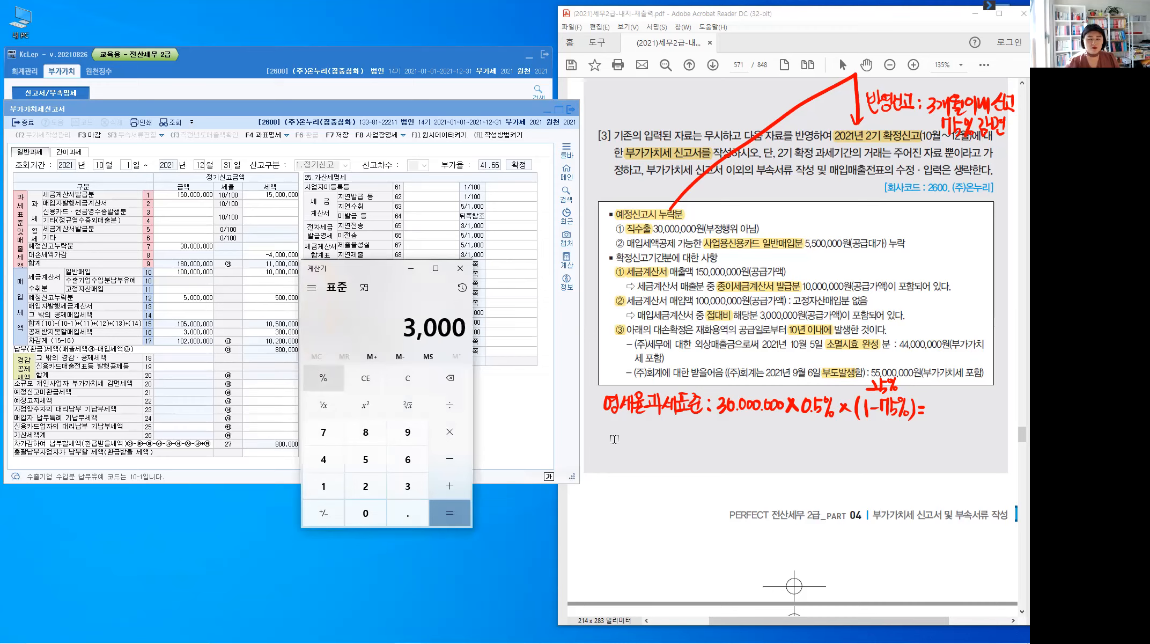
{"action": "type", "text": "000"}
{"action": "type", "text": "0"}
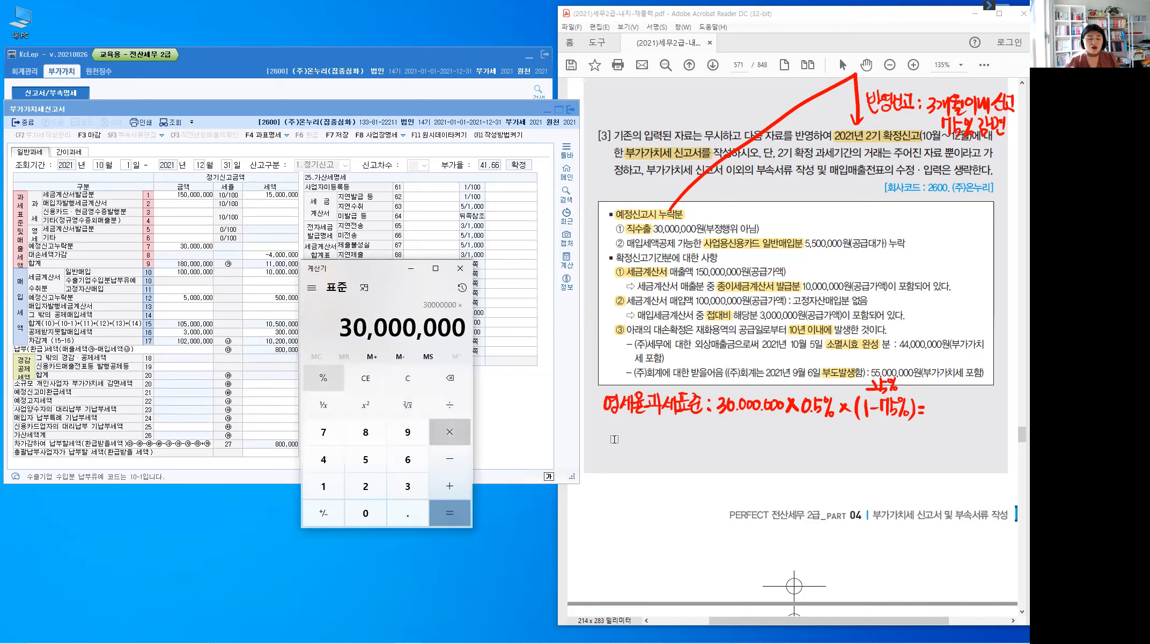
{"action": "type", "text": "*0"}
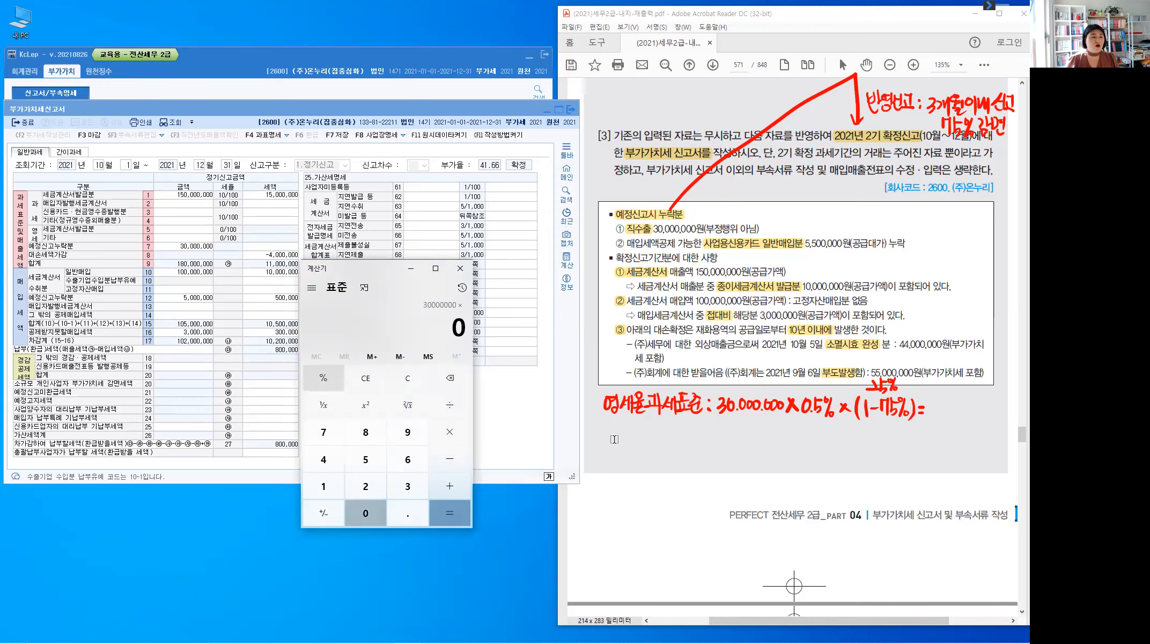
{"action": "type", "text": ".5"}
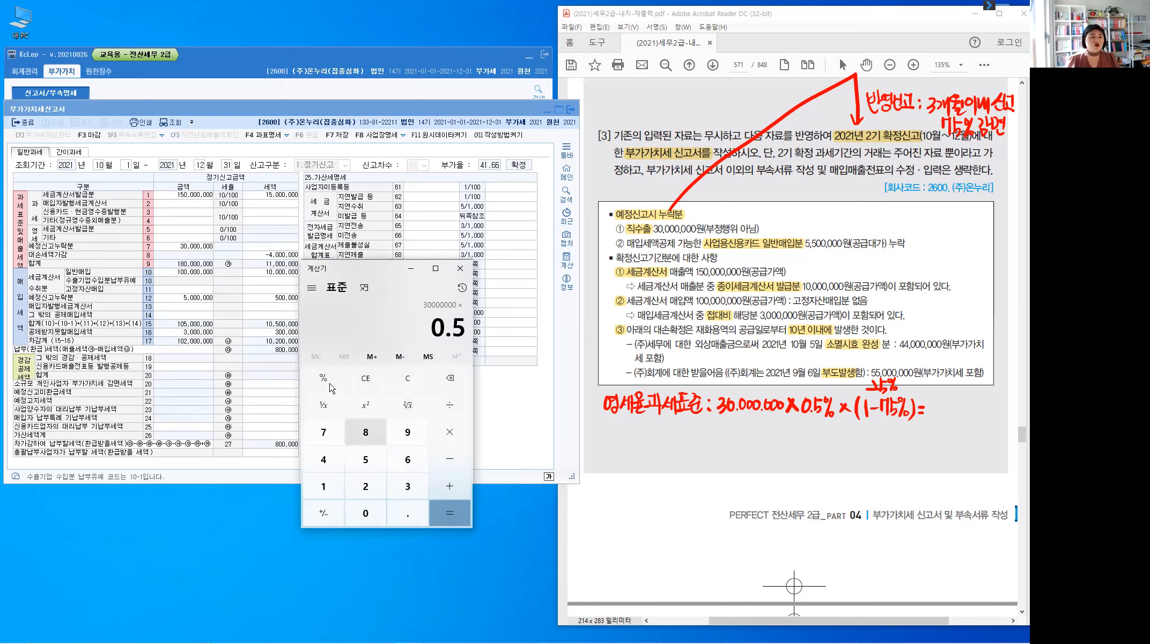
{"action": "left_click", "coordinate": [324, 378]}
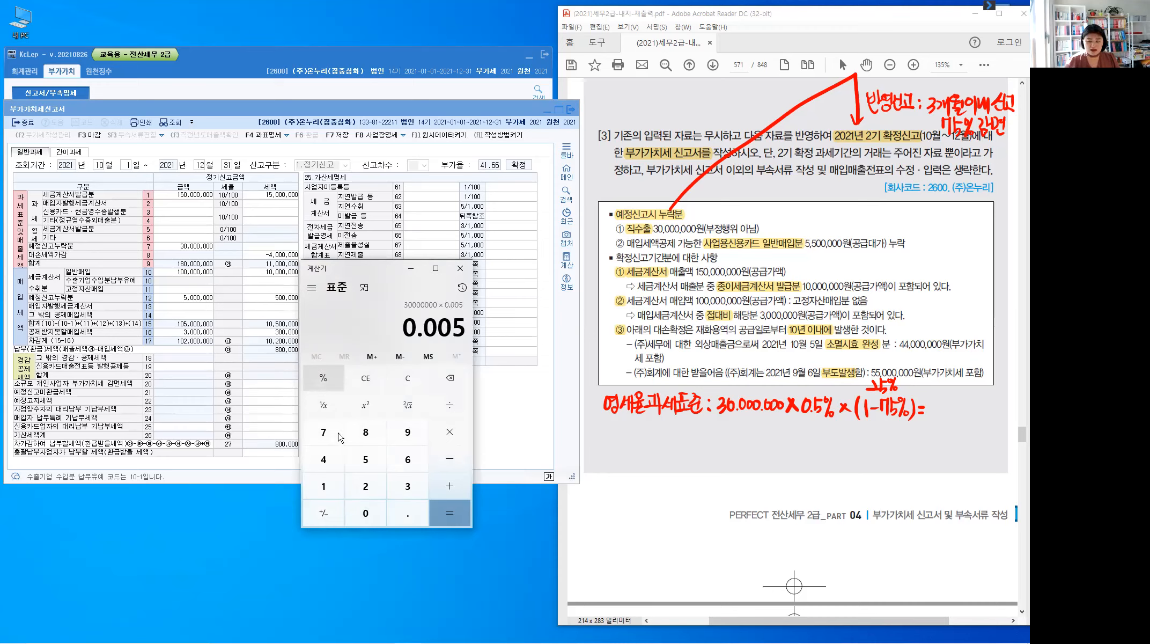
{"action": "key", "text": "asterisk"}
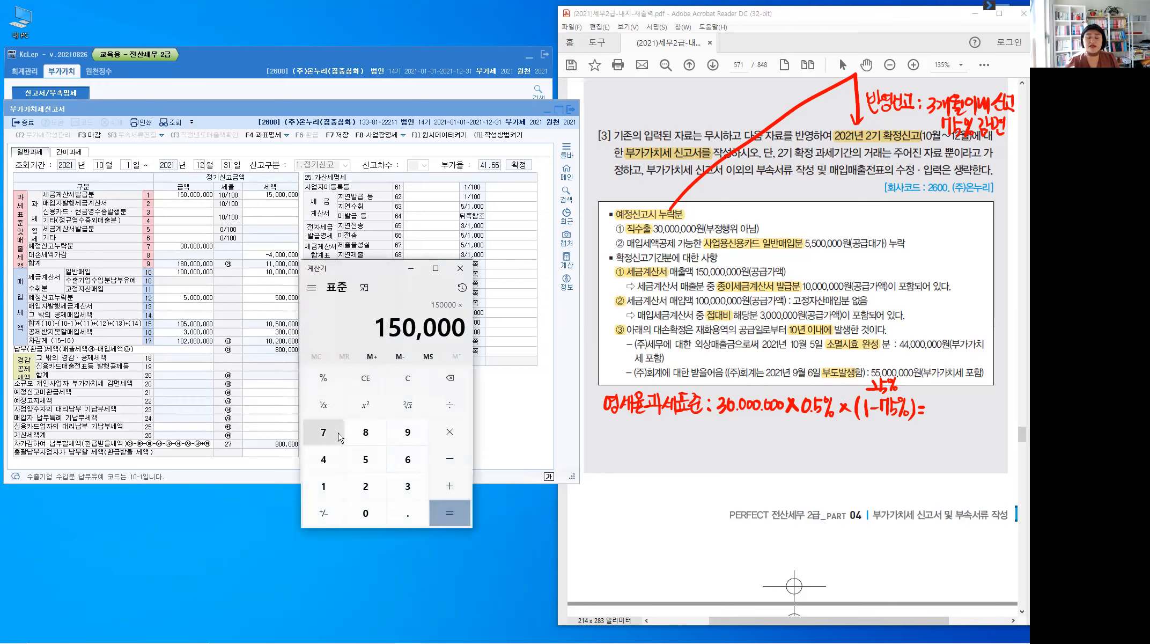
{"action": "type", "text": "25"}
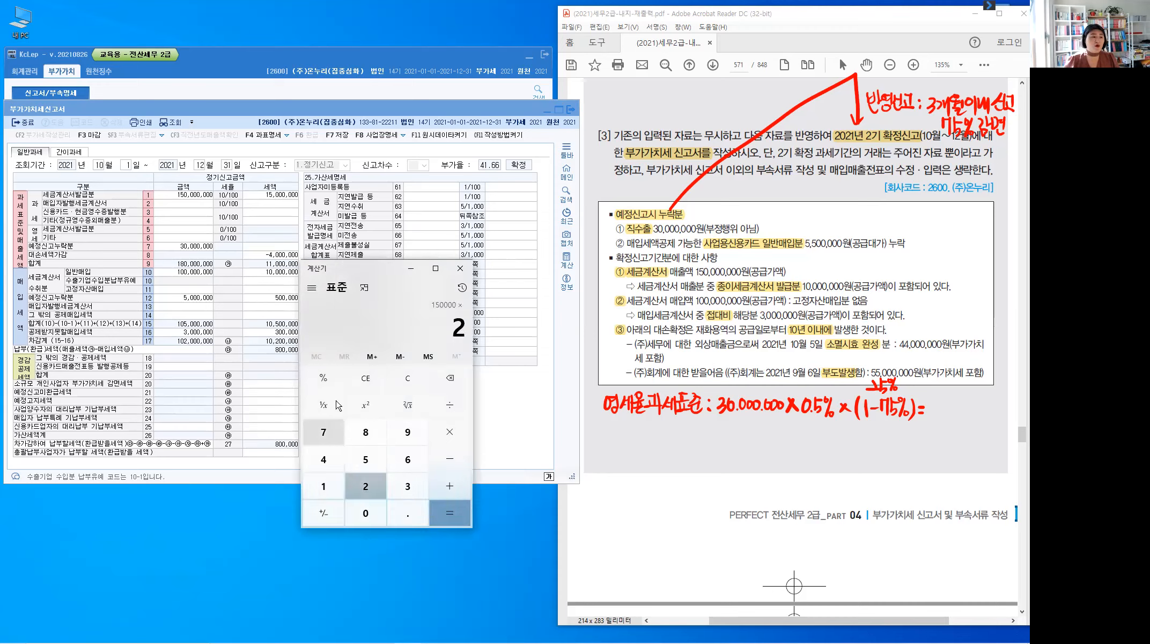
{"action": "left_click", "coordinate": [338, 384]}
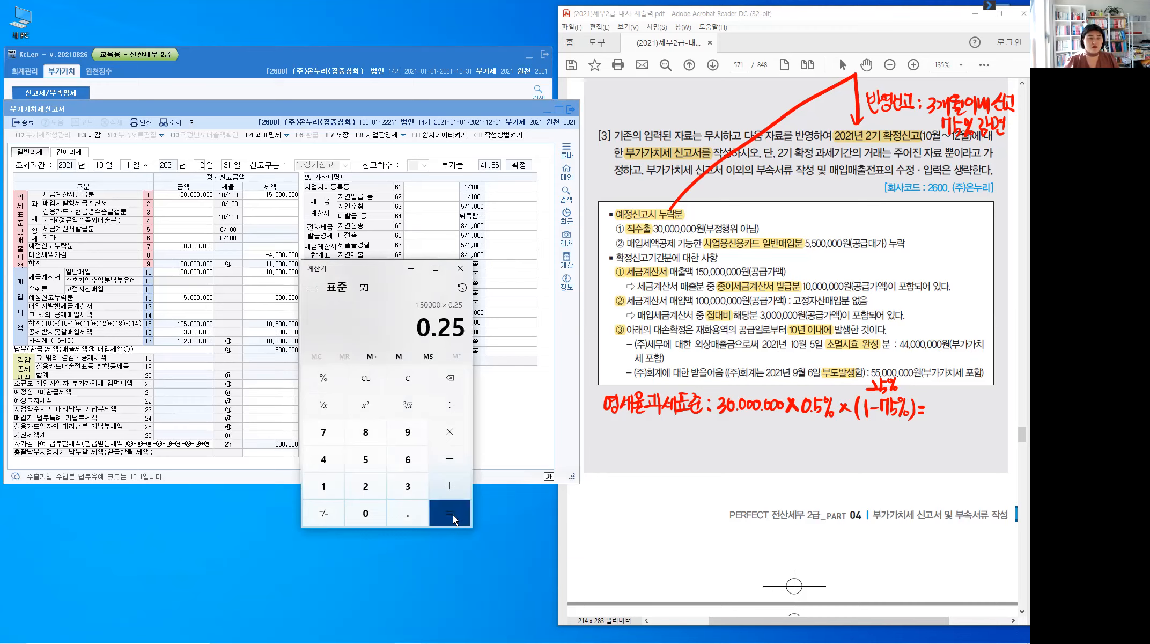
{"action": "left_click", "coordinate": [452, 515]}
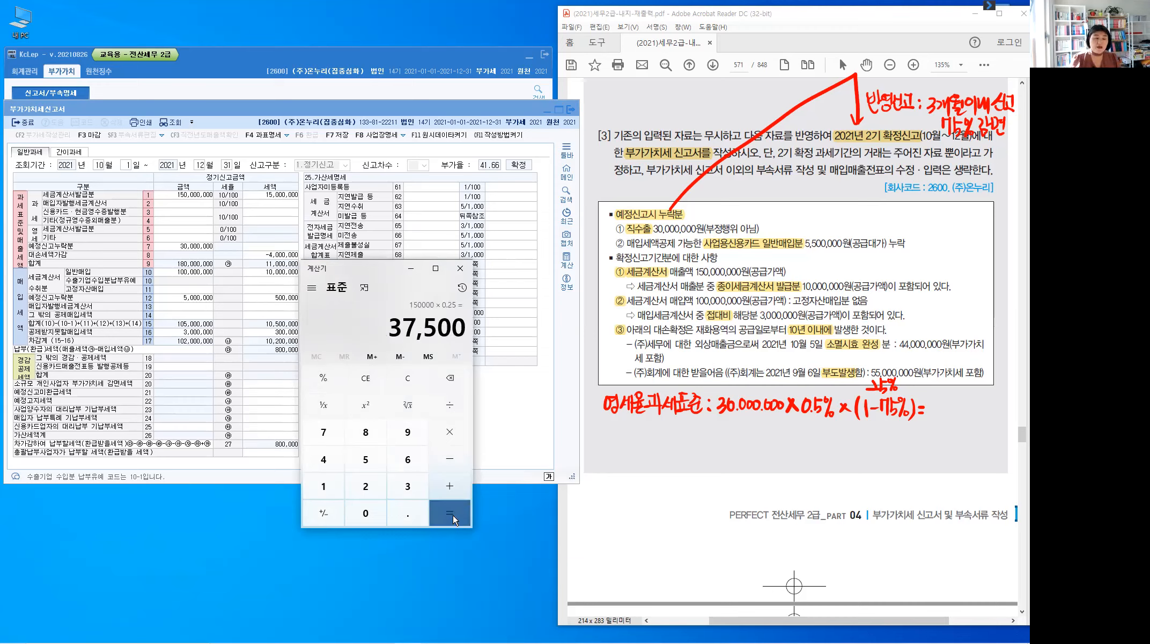
Write 37,500 as the result of the 영세율과세표준 penalty calculation and clear the calculator
{"action": "key", "text": "ctrl+alt+g"}
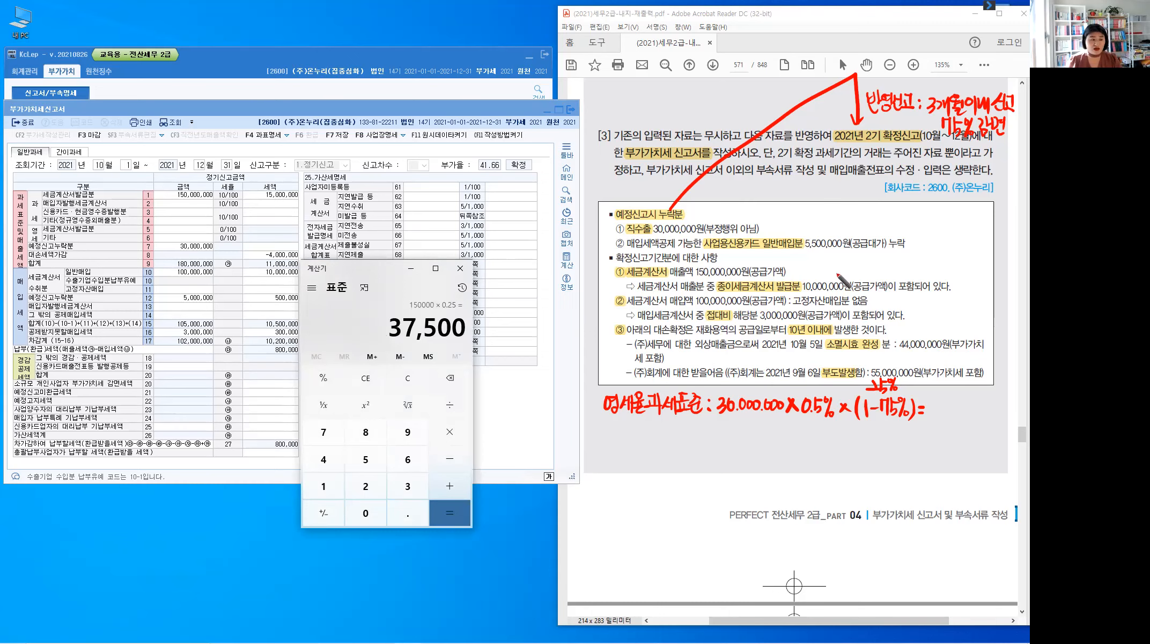
{"action": "mouse_move", "coordinate": [936, 402]}
{"action": "left_mouse_down"}
{"action": "mouse_move", "coordinate": [940, 421]}
{"action": "mouse_move", "coordinate": [971, 408]}
{"action": "left_mouse_up"}
{"action": "left_click", "coordinate": [955, 419]}
{"action": "left_click_drag", "start_coordinate": [981, 407], "coordinate": [981, 408]}
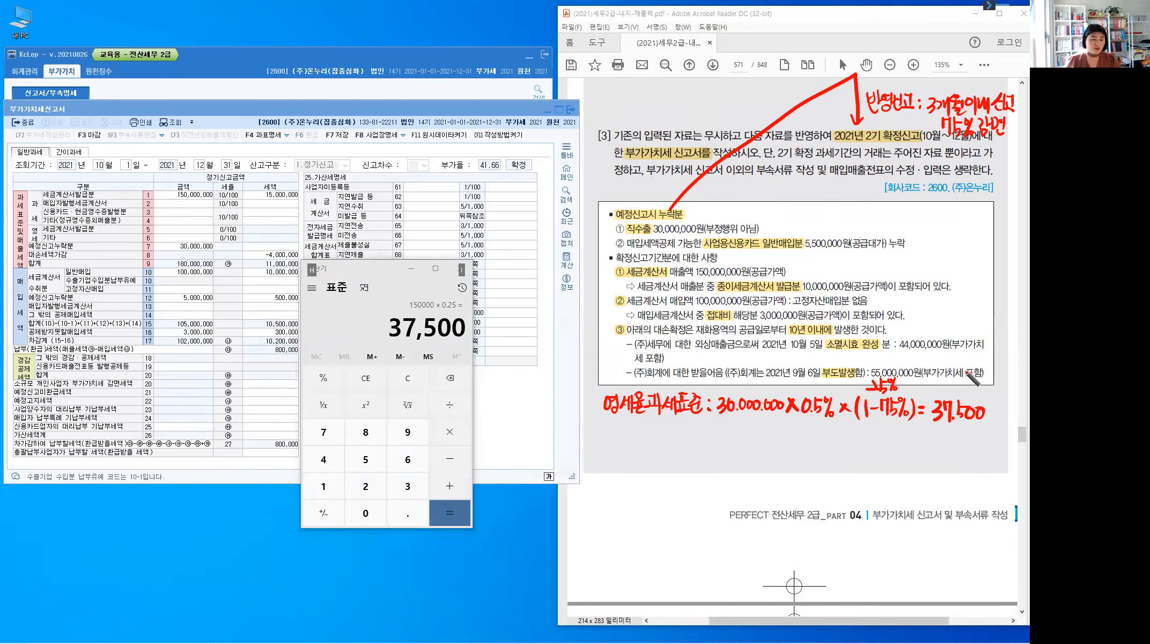
{"action": "left_click", "coordinate": [394, 382]}
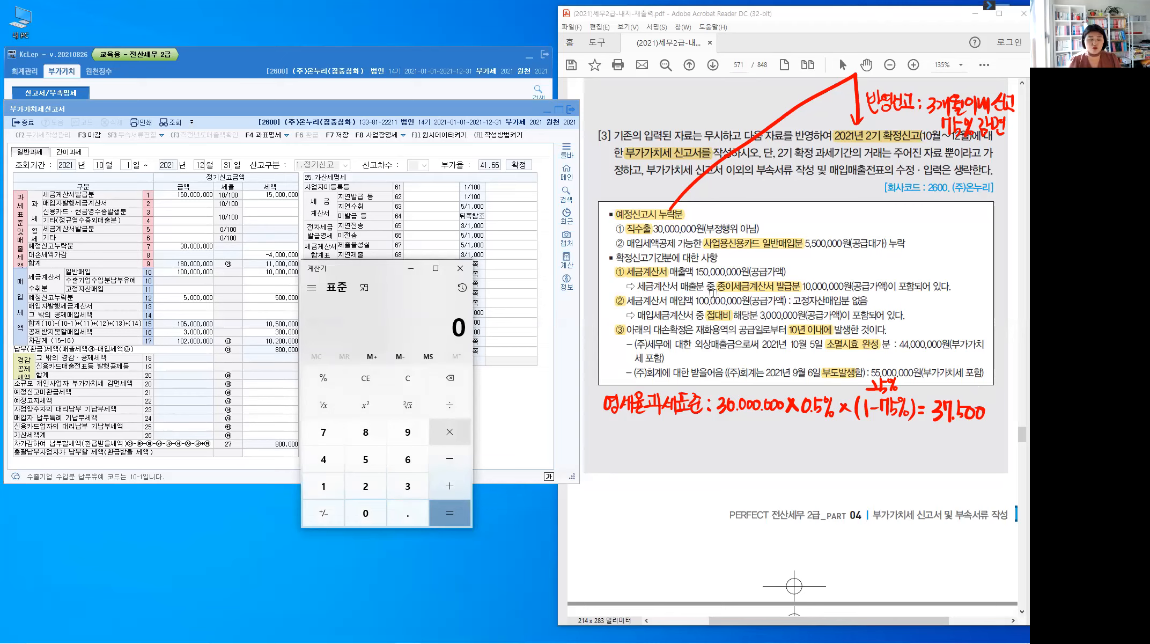
Bracket the 종이세금계산서 발급분 10,000,000원 item, underline 종이세금계산서, and mark (주)온누리 as 법인
{"action": "key", "text": "alt+1"}
{"action": "left_click_drag", "start_coordinate": [720, 279], "coordinate": [719, 293]}
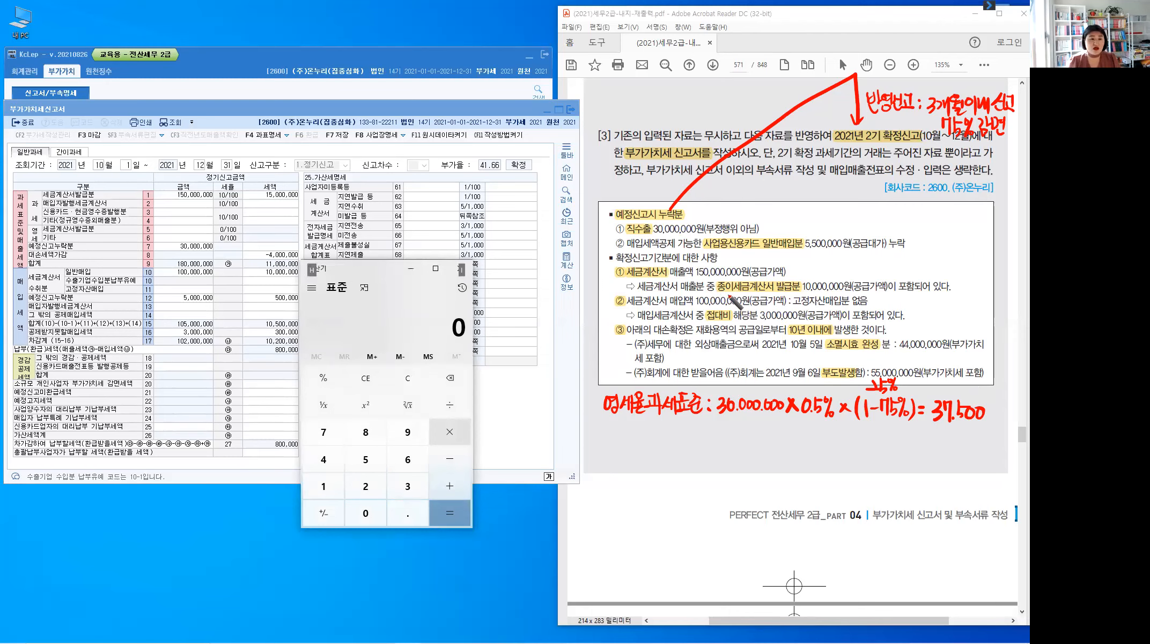
{"action": "left_click_drag", "start_coordinate": [889, 276], "coordinate": [888, 294]}
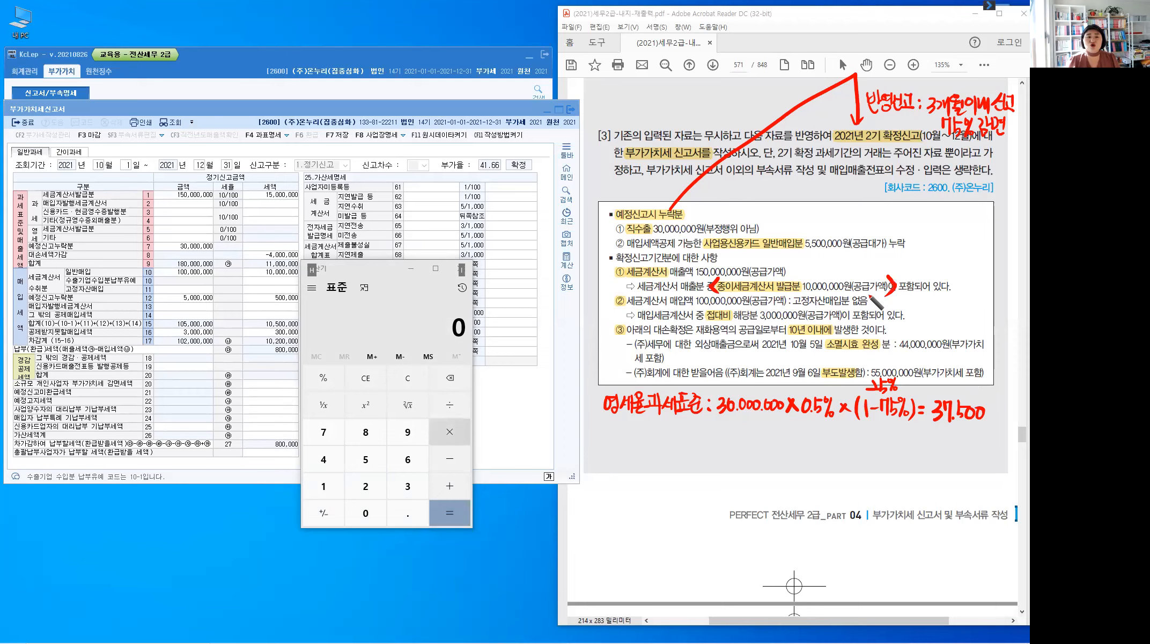
{"action": "mouse_move", "coordinate": [954, 195]}
{"action": "left_mouse_down"}
{"action": "mouse_move", "coordinate": [969, 195]}
{"action": "mouse_move", "coordinate": [970, 221]}
{"action": "mouse_move", "coordinate": [983, 222]}
{"action": "left_mouse_up"}
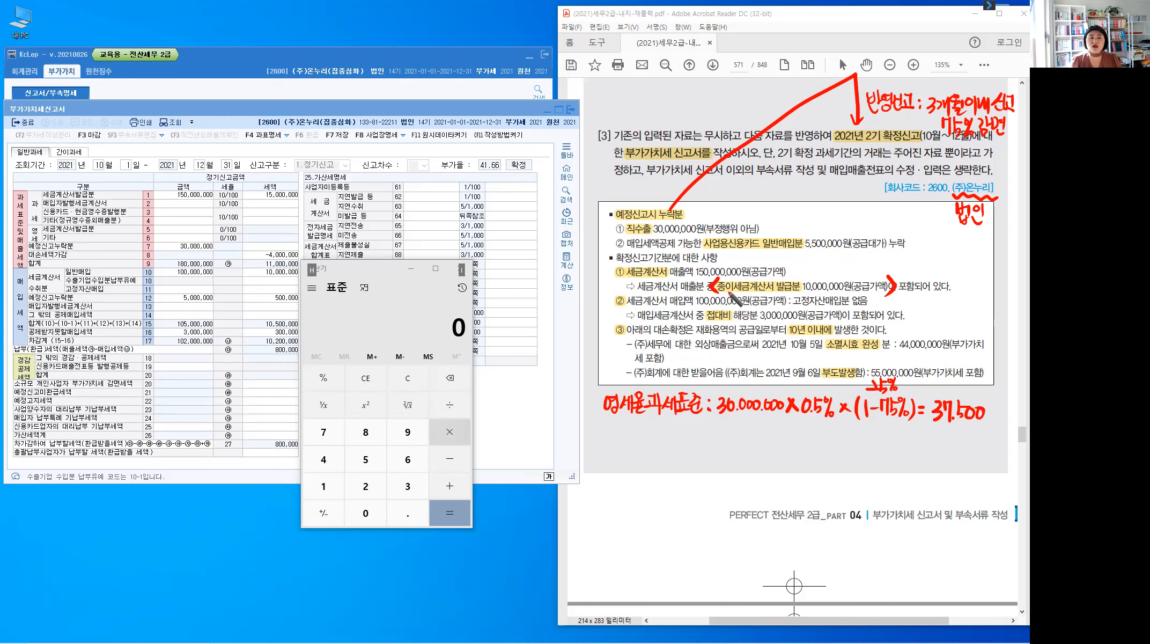
{"action": "left_click_drag", "start_coordinate": [725, 293], "coordinate": [767, 295]}
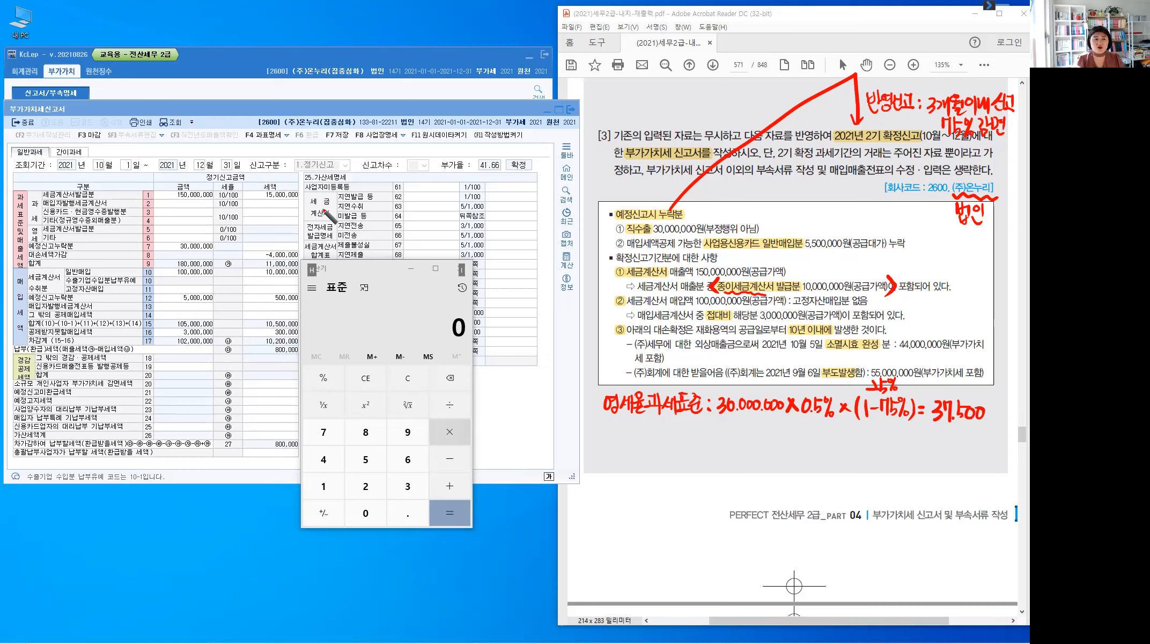
{"action": "key", "text": "ctrl"}
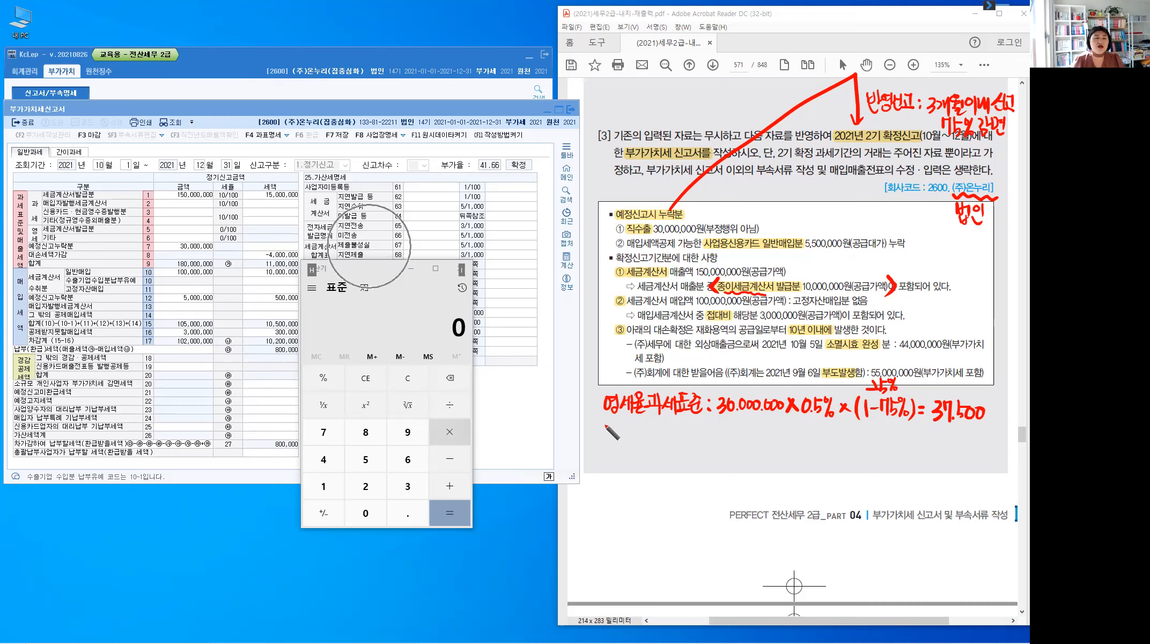
Write a second penalty line, 세금계산서 미발급: 10,000,000 ×, beneath the 영세율과세표준 calculation
{"action": "left_click_drag", "start_coordinate": [607, 424], "coordinate": [615, 438]}
{"action": "mouse_move", "coordinate": [622, 420]}
{"action": "left_mouse_down"}
{"action": "mouse_move", "coordinate": [621, 445]}
{"action": "mouse_move", "coordinate": [635, 425]}
{"action": "mouse_move", "coordinate": [674, 430]}
{"action": "mouse_move", "coordinate": [683, 446]}
{"action": "mouse_move", "coordinate": [745, 436]}
{"action": "left_mouse_up"}
{"action": "left_click", "coordinate": [742, 429]}
{"action": "left_click", "coordinate": [743, 436]}
{"action": "left_click_drag", "start_coordinate": [754, 424], "coordinate": [786, 425]}
{"action": "left_click", "coordinate": [763, 434]}
{"action": "left_click_drag", "start_coordinate": [796, 424], "coordinate": [809, 425]}
{"action": "left_click", "coordinate": [803, 434]}
{"action": "left_click_drag", "start_coordinate": [818, 424], "coordinate": [843, 436]}
{"action": "left_click_drag", "start_coordinate": [843, 425], "coordinate": [834, 436]}
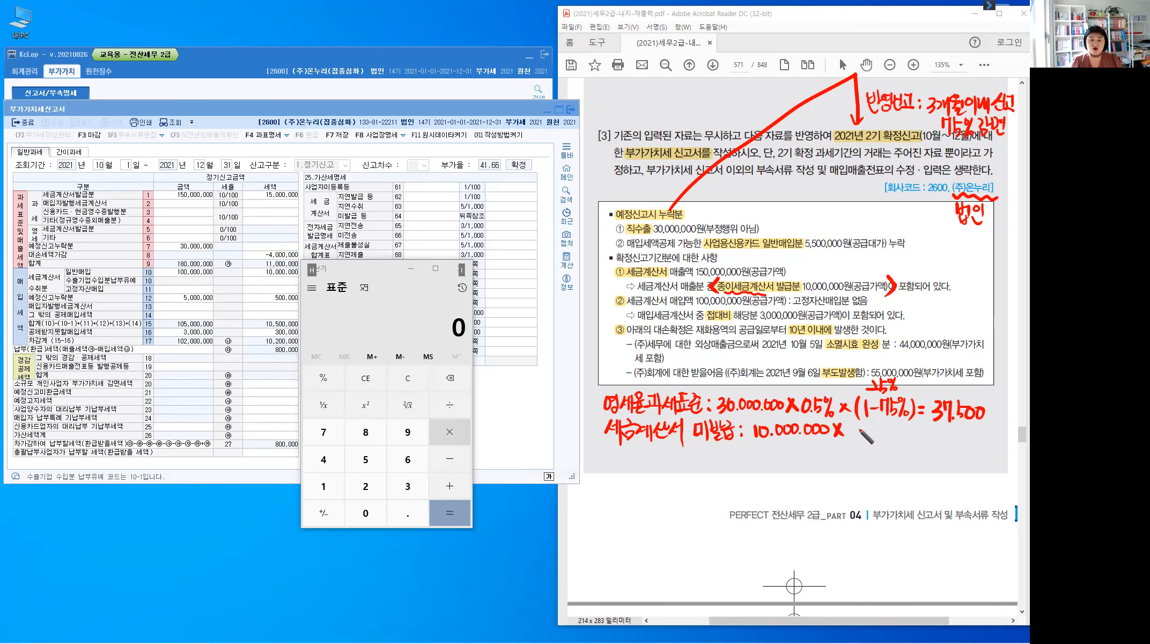
Complete the 세금계산서 미발급 penalty calculation with 1% = 100,000
{"action": "mouse_move", "coordinate": [852, 423]}
{"action": "left_mouse_down"}
{"action": "mouse_move", "coordinate": [850, 437]}
{"action": "mouse_move", "coordinate": [859, 425]}
{"action": "left_mouse_up"}
{"action": "left_click_drag", "start_coordinate": [866, 421], "coordinate": [857, 438]}
{"action": "left_click_drag", "start_coordinate": [865, 434], "coordinate": [865, 435]}
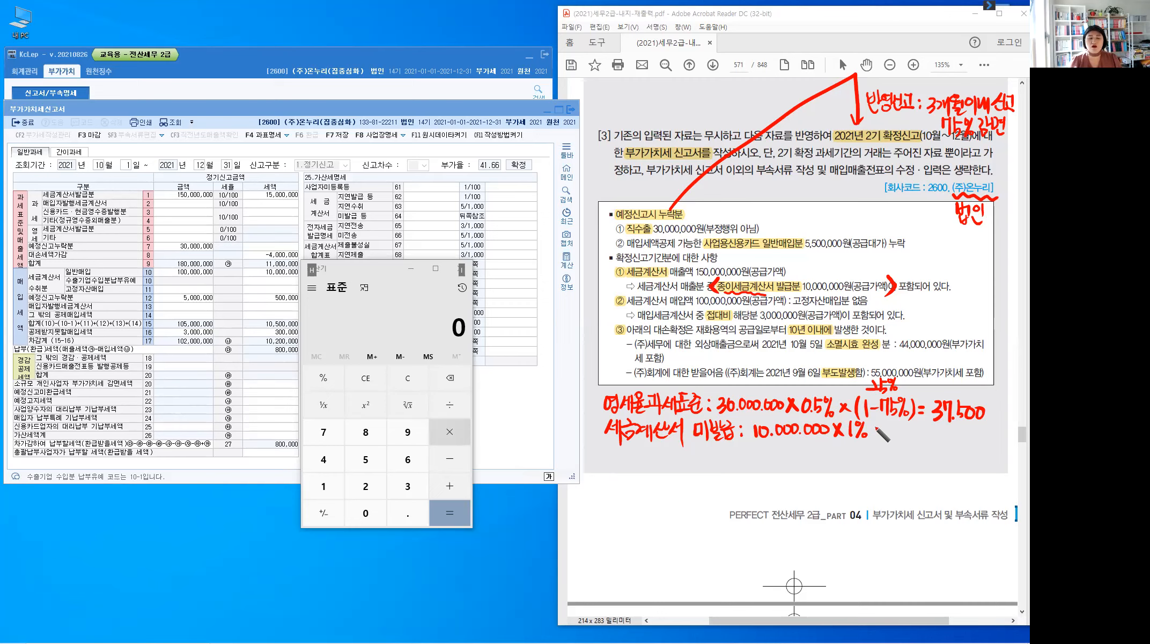
{"action": "left_click_drag", "start_coordinate": [876, 427], "coordinate": [884, 427]}
{"action": "left_click_drag", "start_coordinate": [876, 432], "coordinate": [885, 431]}
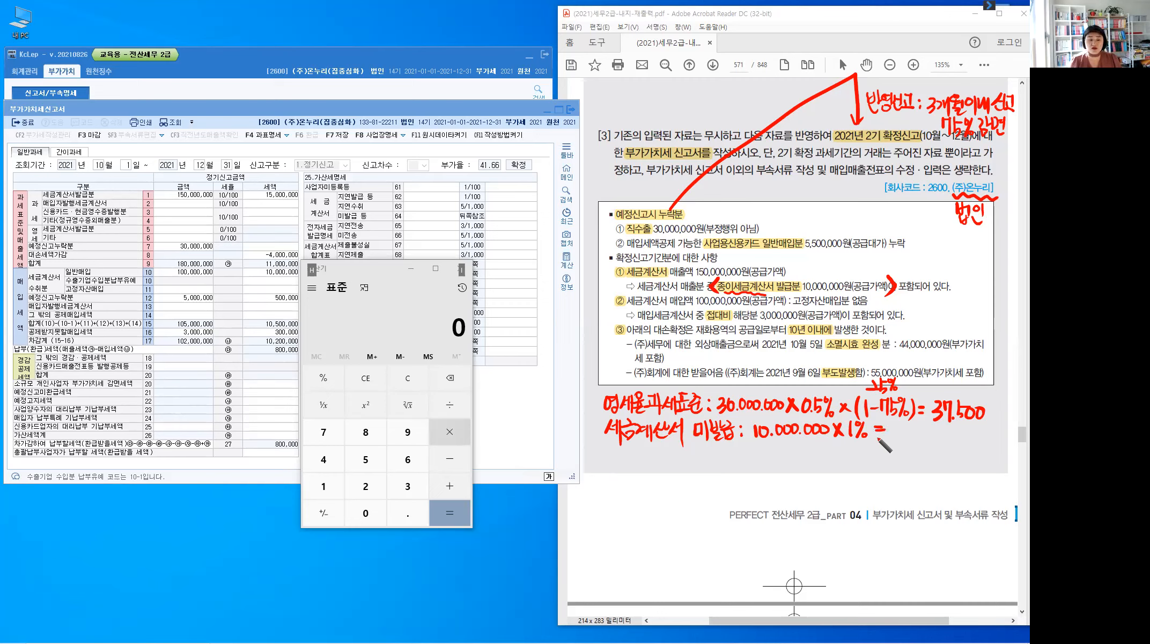
{"action": "left_click_drag", "start_coordinate": [895, 423], "coordinate": [896, 436]}
{"action": "left_click_drag", "start_coordinate": [907, 425], "coordinate": [914, 427]}
{"action": "left_click_drag", "start_coordinate": [923, 435], "coordinate": [924, 435]}
{"action": "left_click_drag", "start_coordinate": [928, 427], "coordinate": [927, 428]}
{"action": "left_click_drag", "start_coordinate": [936, 427], "coordinate": [944, 427]}
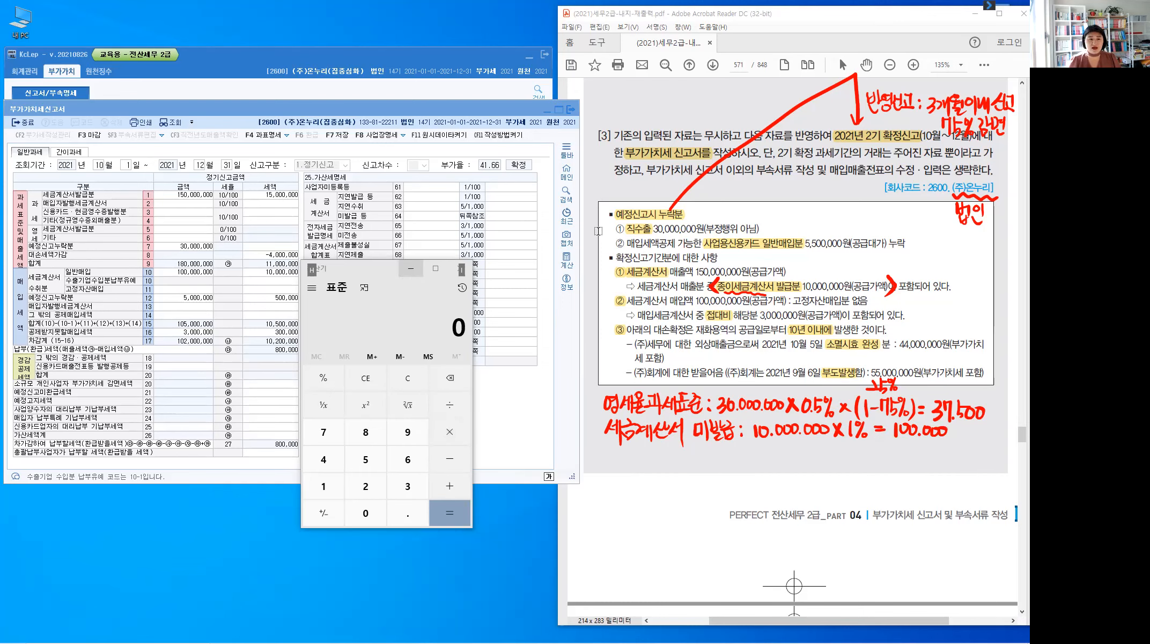
Put the calculator away and display the breakdown of 예정신고누락분 in row 7 of the return
{"action": "left_click", "coordinate": [411, 272]}
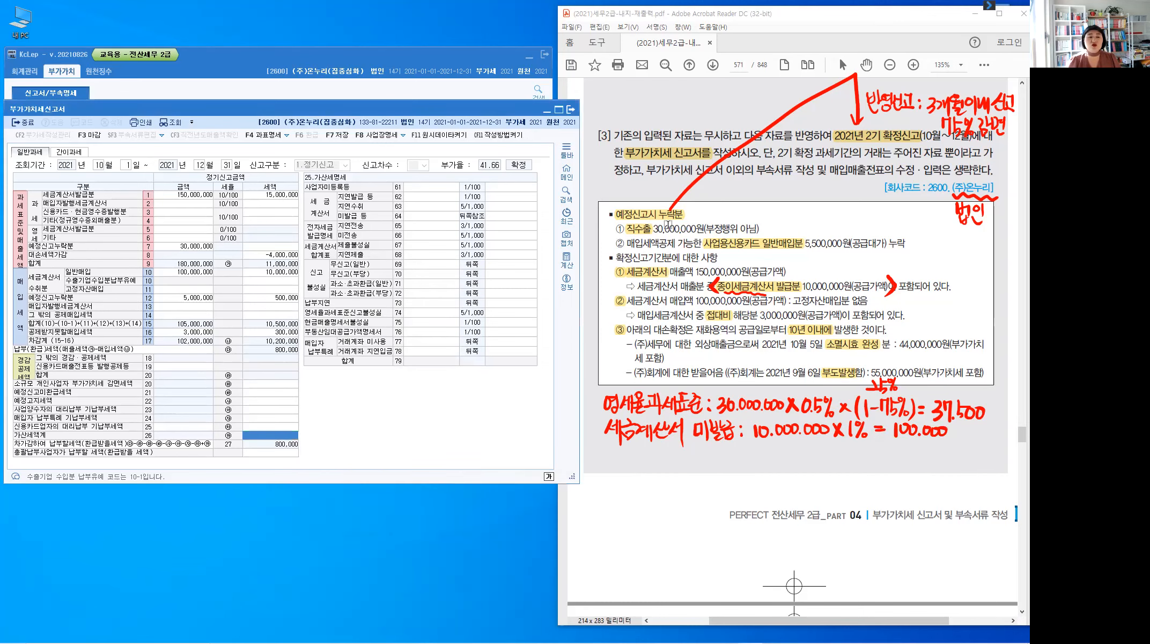
{"action": "left_click", "coordinate": [199, 247]}
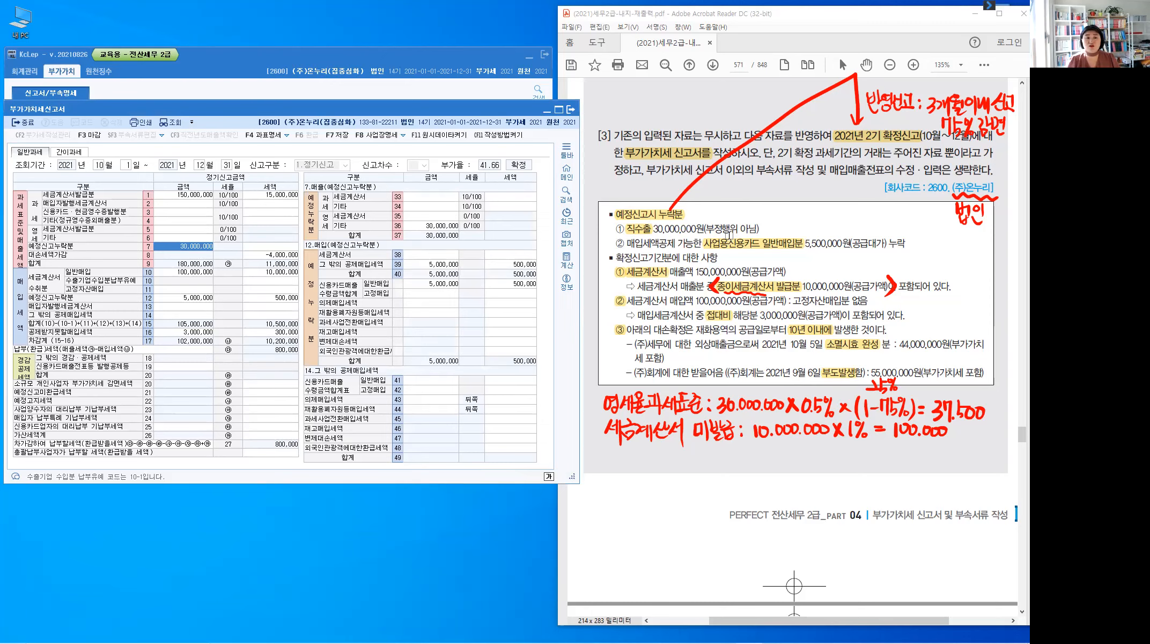
{"action": "left_click", "coordinate": [729, 235]}
{"action": "left_click", "coordinate": [658, 230]}
{"action": "left_click_drag", "start_coordinate": [698, 231], "coordinate": [700, 231]}
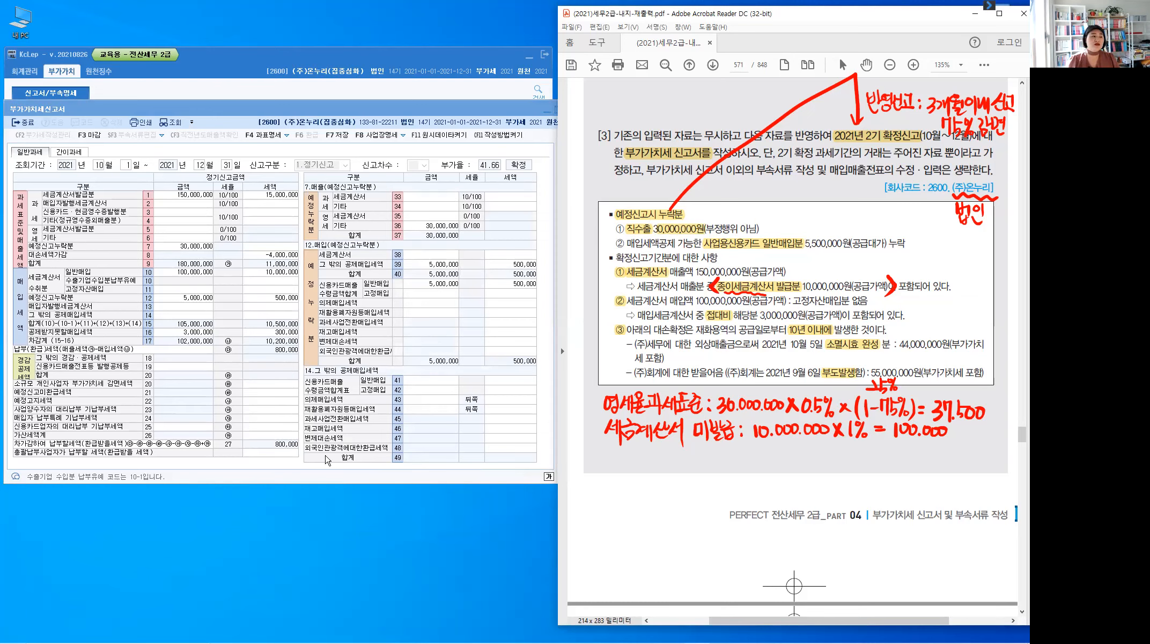
In the 가산세명세 breakdown of row 26, enter 30,000,000 as the 영세율과세표준신고불성실 amount in row 74 and set its tax to 37,500
{"action": "left_click", "coordinate": [258, 438]}
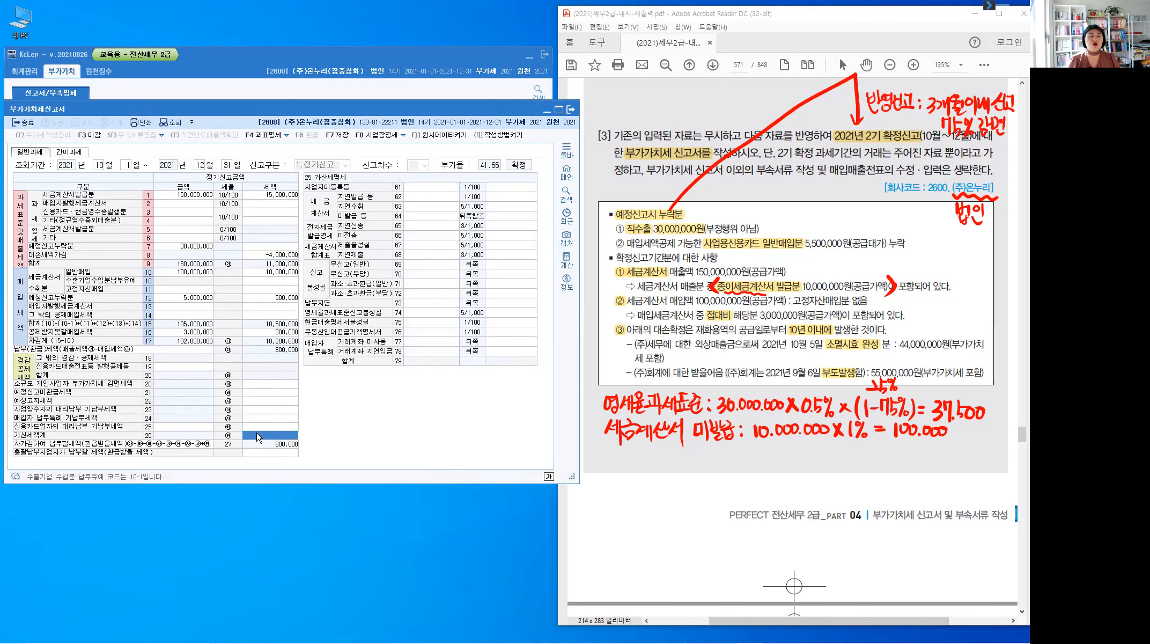
{"action": "left_click", "coordinate": [429, 314]}
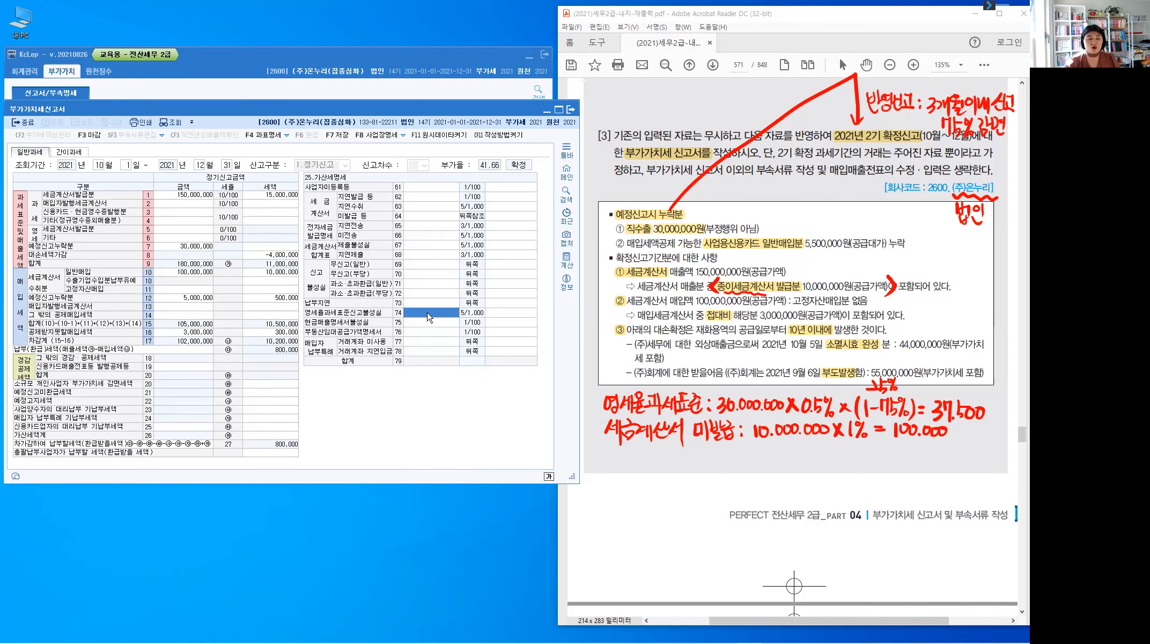
{"action": "type", "text": "30000000"}
{"action": "key", "text": "Return"}
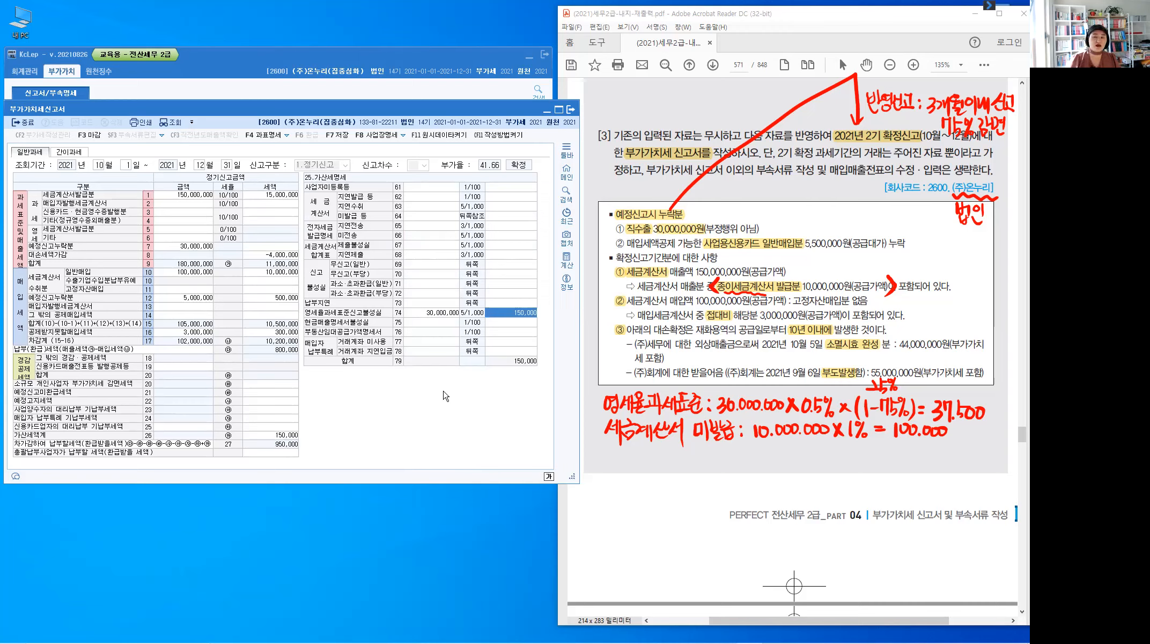
{"action": "type", "text": "37,500"}
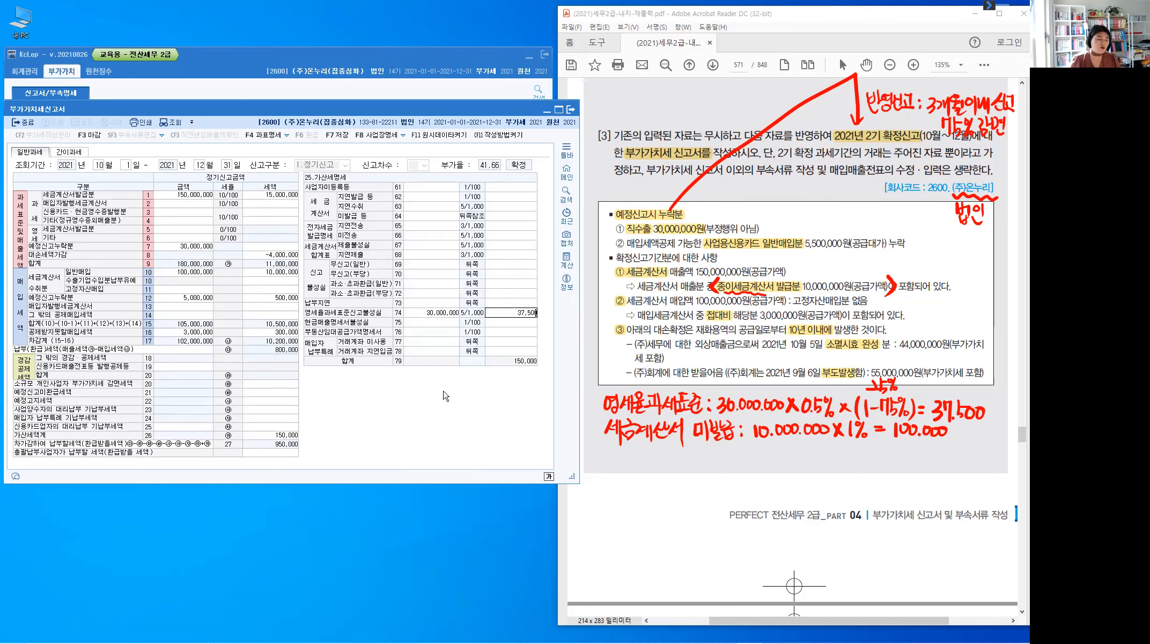
{"action": "key", "text": "Return"}
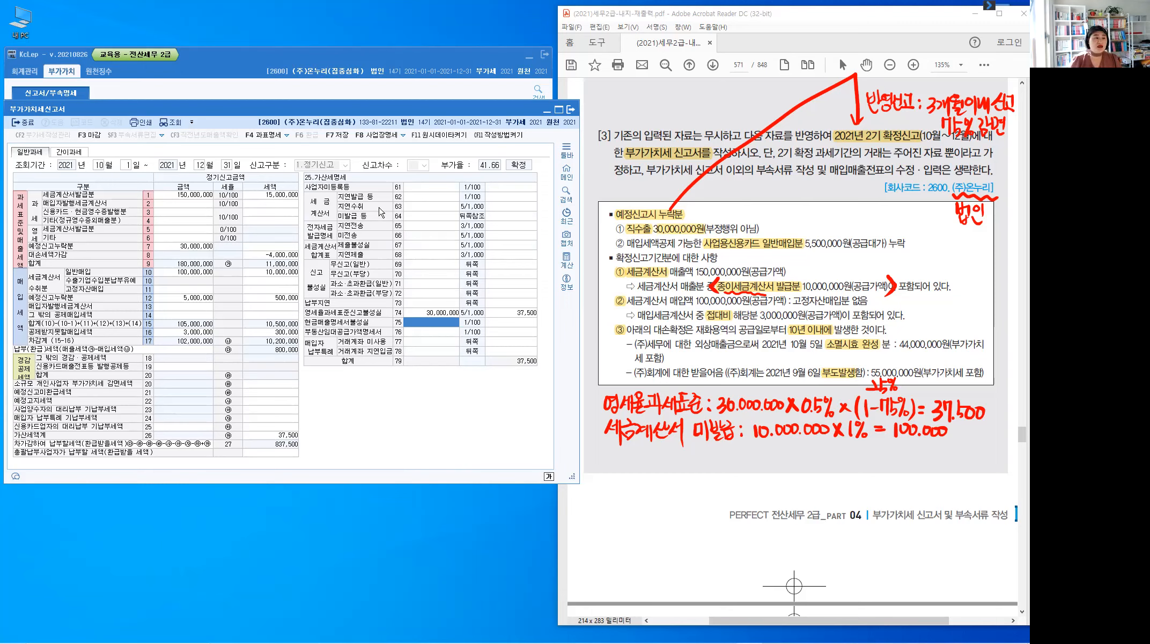
Enter 10,000,000 as the 세금계산서 미발급 등 amount in row 64 and set its penalty tax to 100,000
{"action": "left_click", "coordinate": [435, 216]}
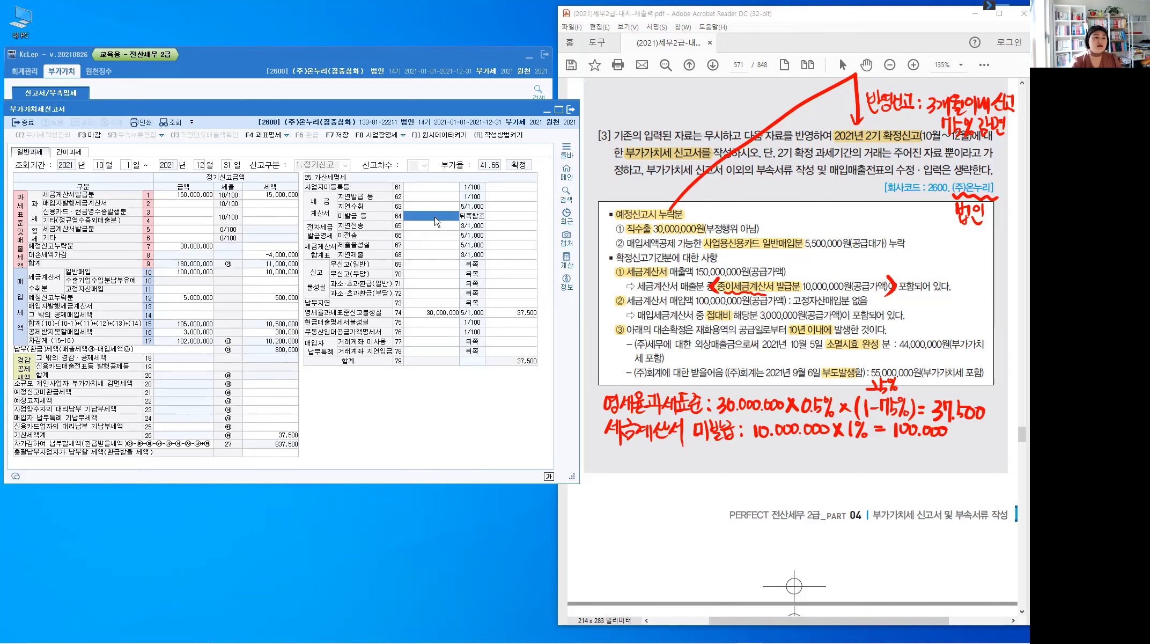
{"action": "type", "text": "10,000,000"}
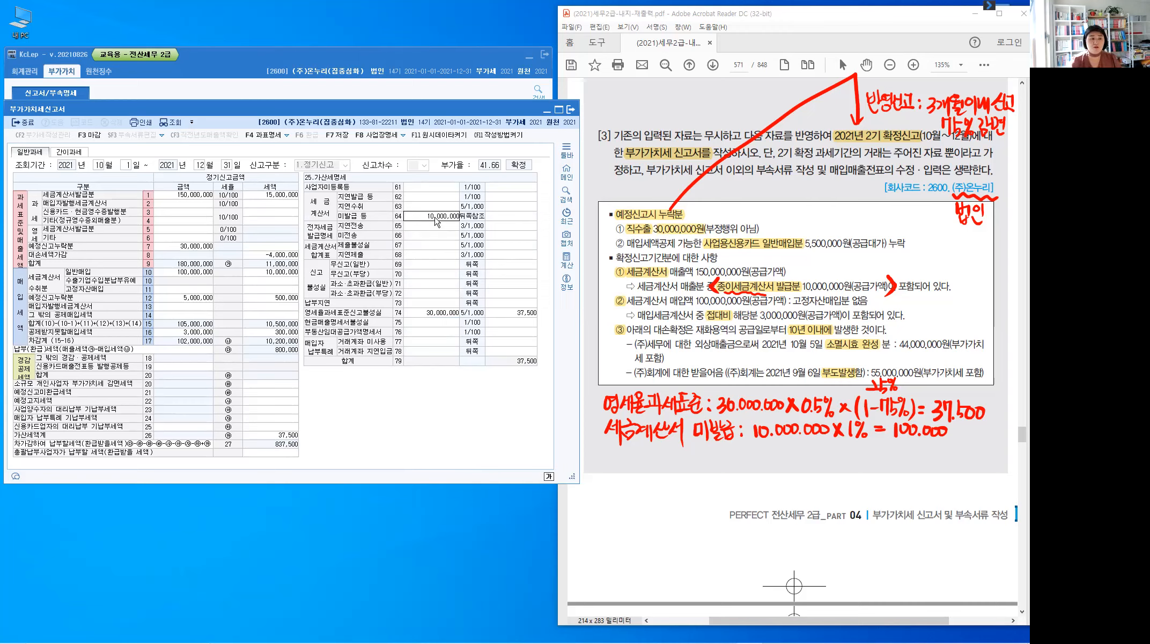
{"action": "key", "text": "Return"}
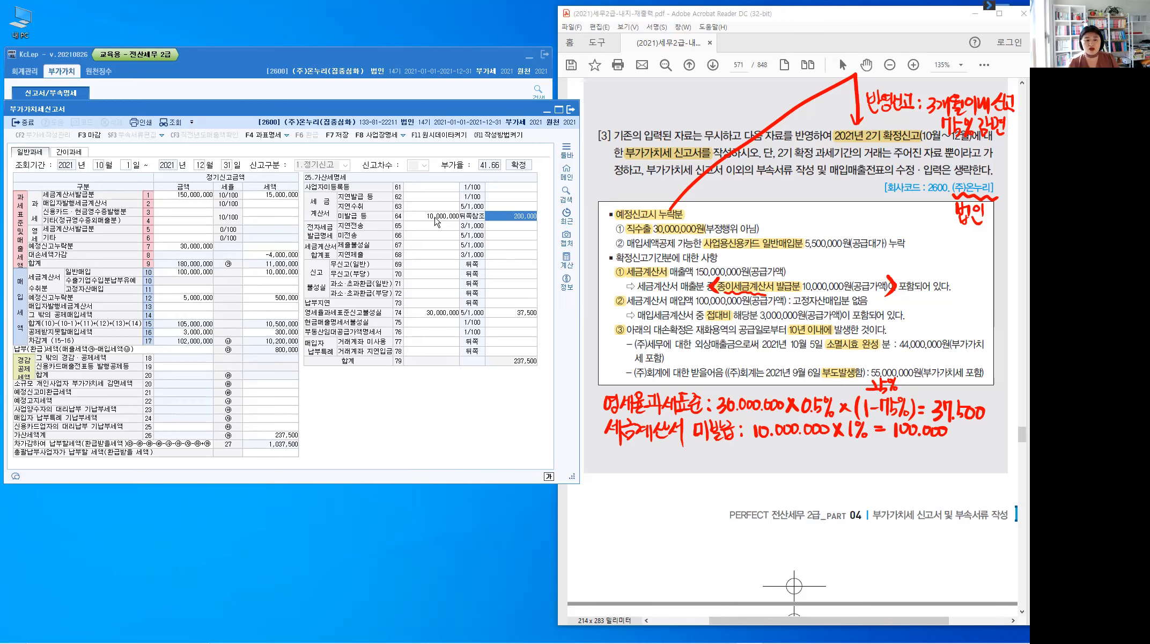
{"action": "key", "text": "BackSpace"}
{"action": "key", "text": "Return"}
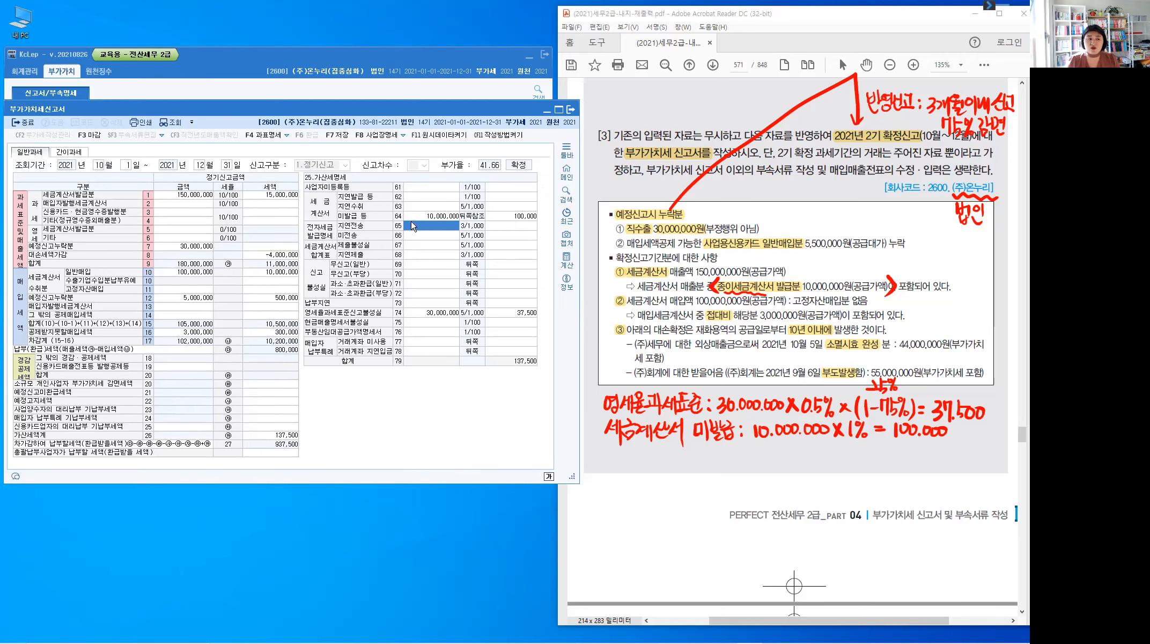
{"action": "left_click", "coordinate": [513, 217]}
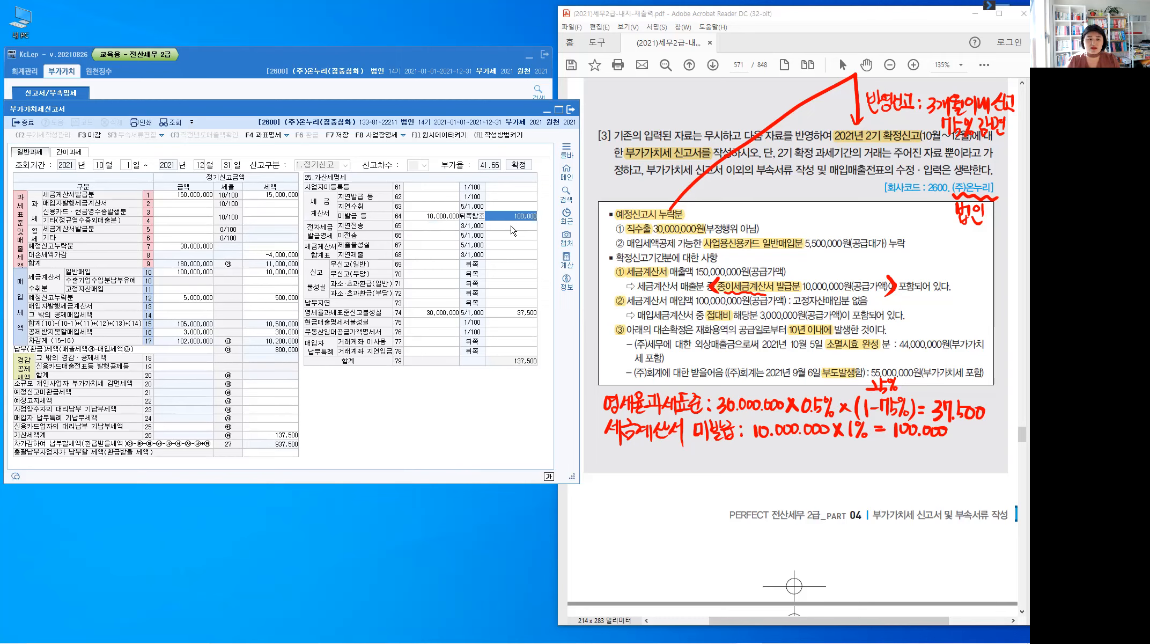
{"action": "left_click", "coordinate": [725, 483]}
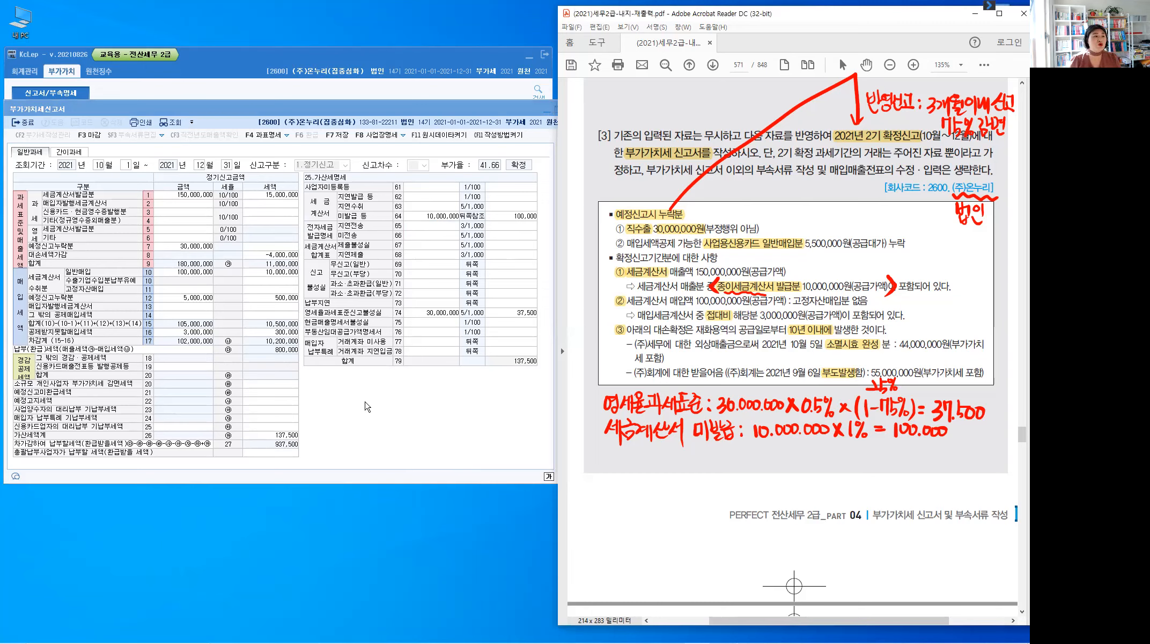
Save the completed VAT return and close the 부가가치세신고서 window
{"action": "left_click", "coordinate": [349, 146]}
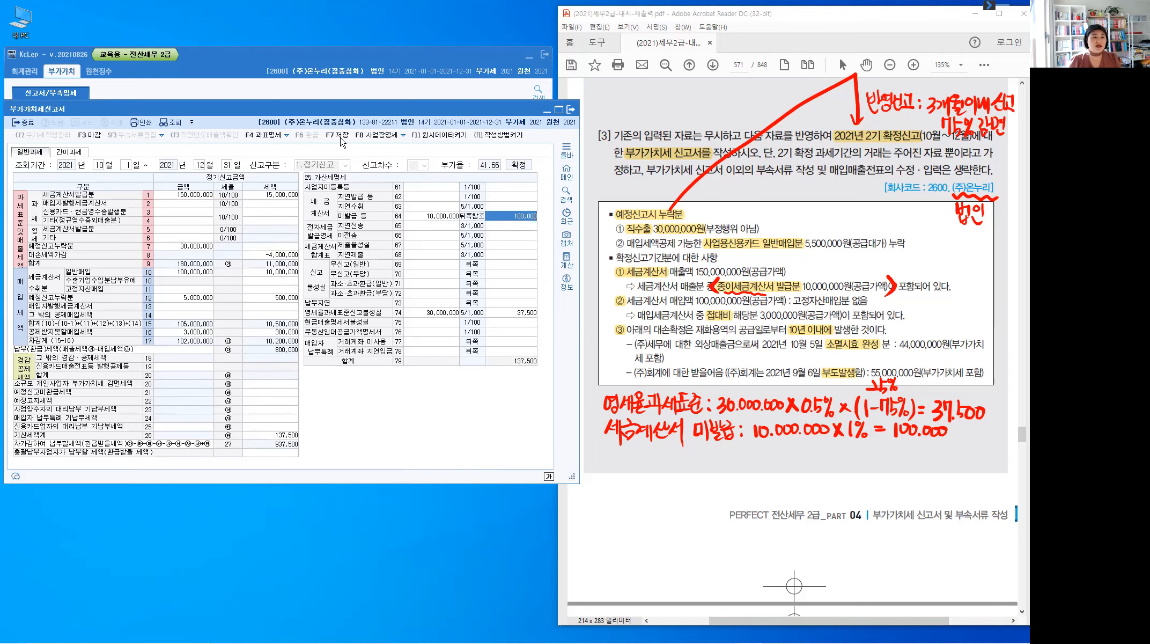
{"action": "left_click", "coordinate": [342, 141]}
{"action": "left_click", "coordinate": [327, 315]}
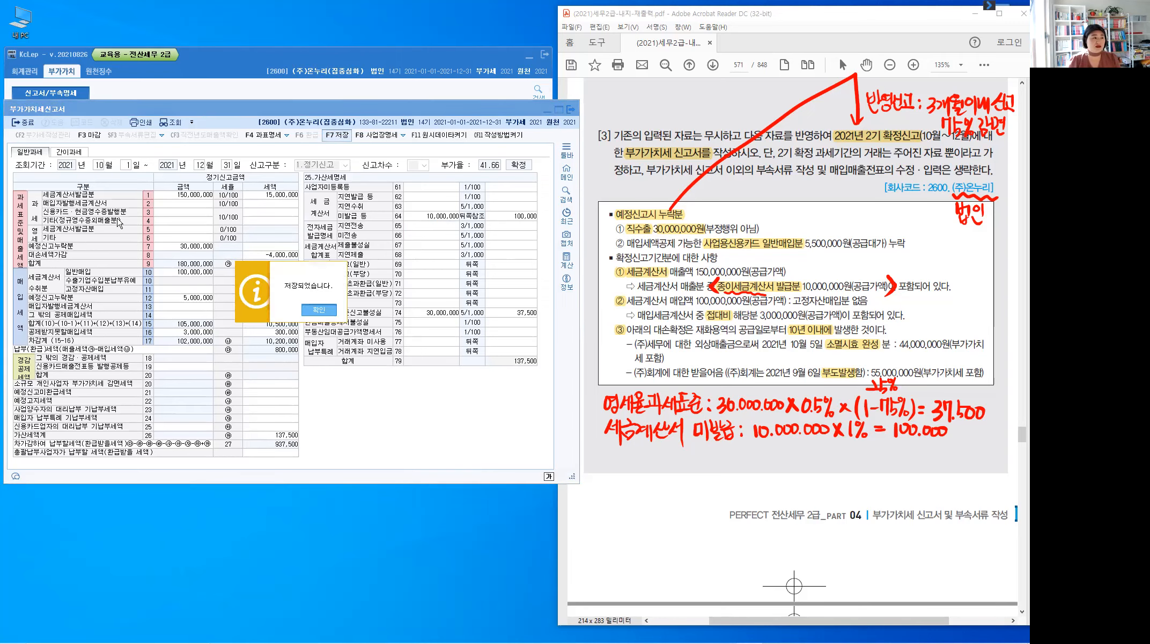
{"action": "left_click", "coordinate": [25, 123]}
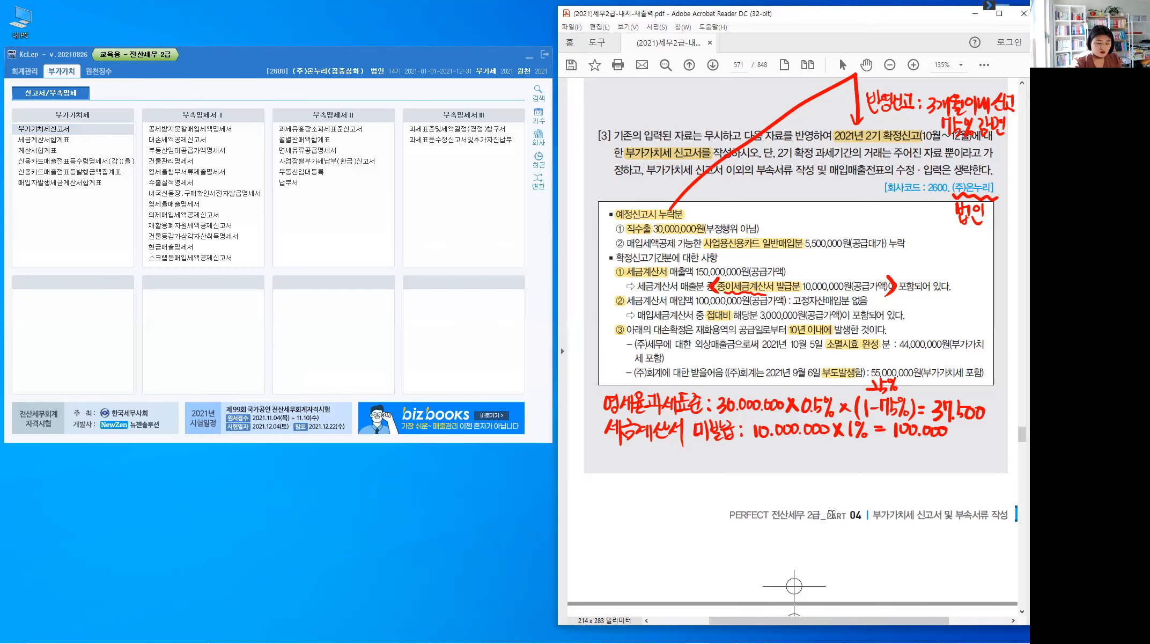
Clear the handwritten annotations from the textbook page and bring up exercise [4] on (주)대흥's amended return
{"action": "key", "text": "Escape"}
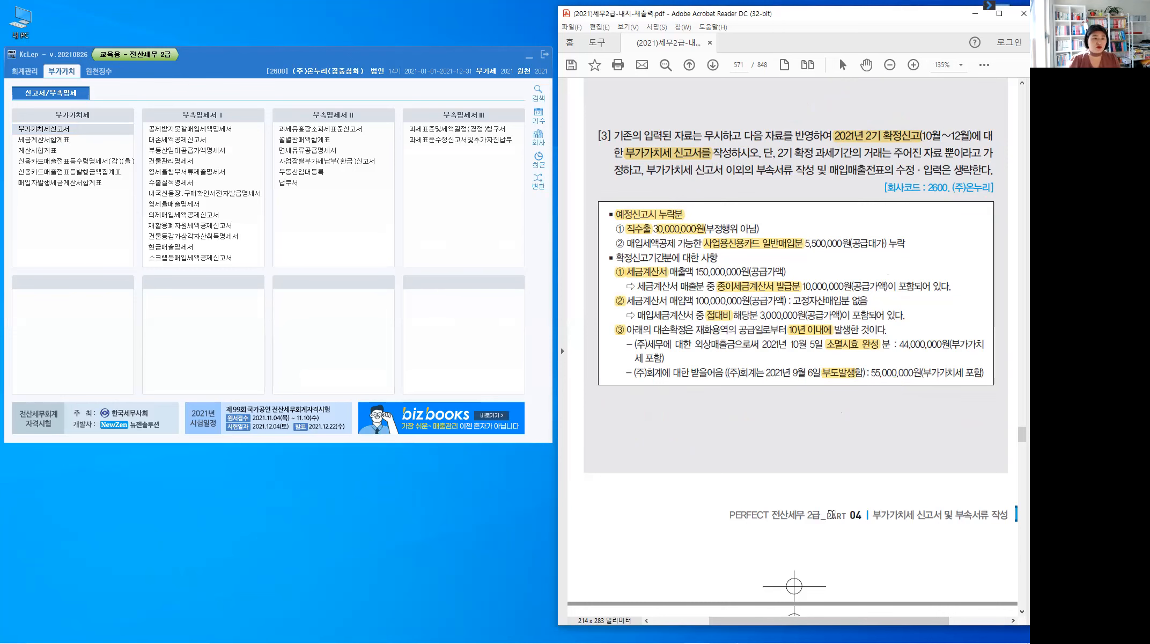
{"action": "scroll", "coordinate": [832, 515], "scroll_direction": "down", "scroll_amount": 3}
{"action": "scroll", "coordinate": [832, 515], "scroll_direction": "down", "scroll_amount": 8}
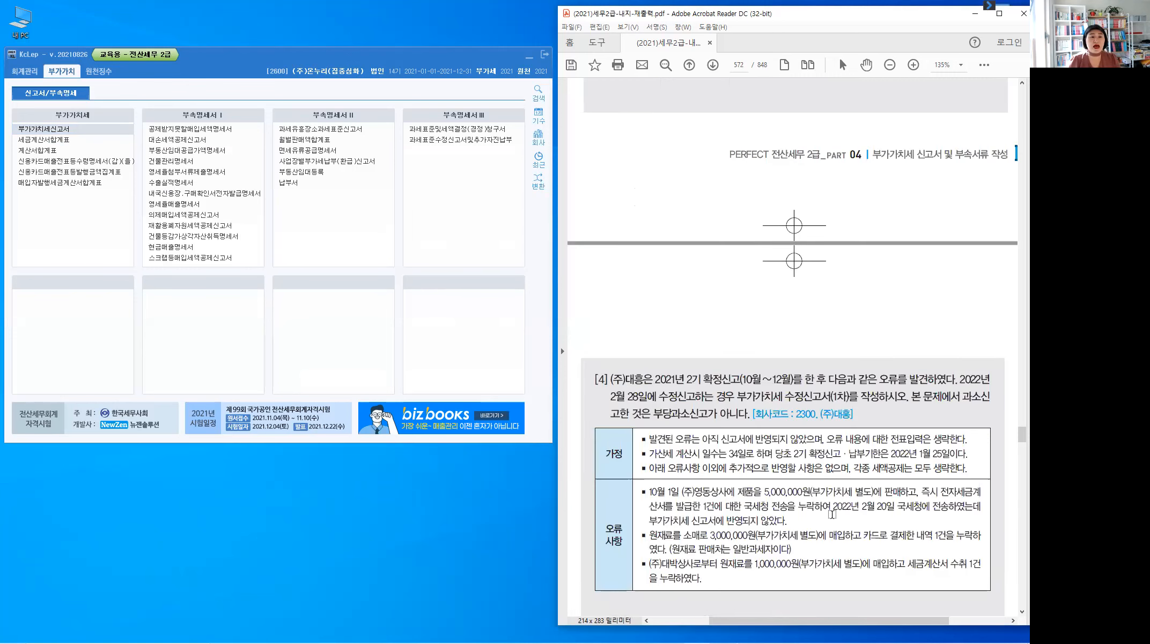
Switch the working company to code 2300, (주)대흥, for problem [4]
{"action": "scroll", "coordinate": [832, 514], "scroll_direction": "down", "scroll_amount": 1}
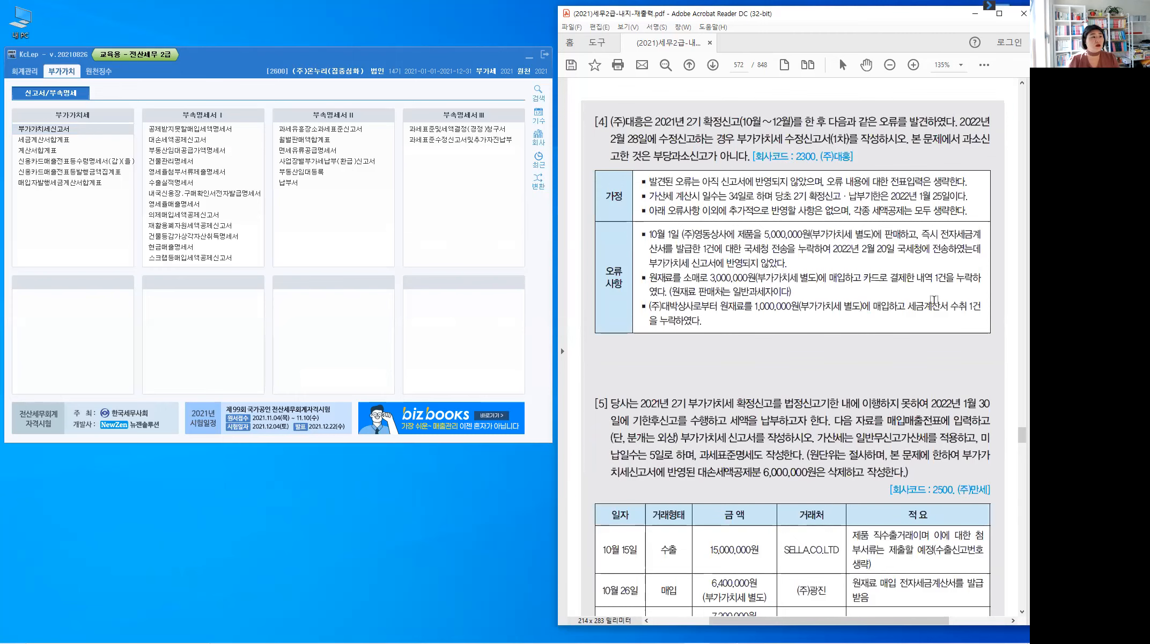
{"action": "left_click", "coordinate": [539, 138]}
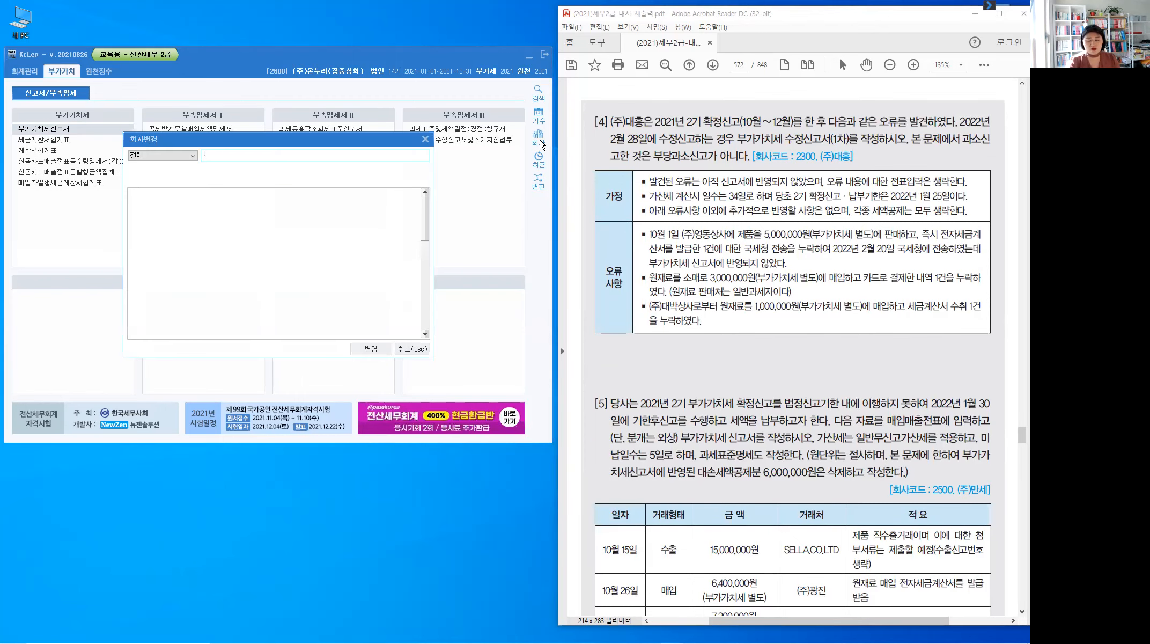
{"action": "type", "text": "2300"}
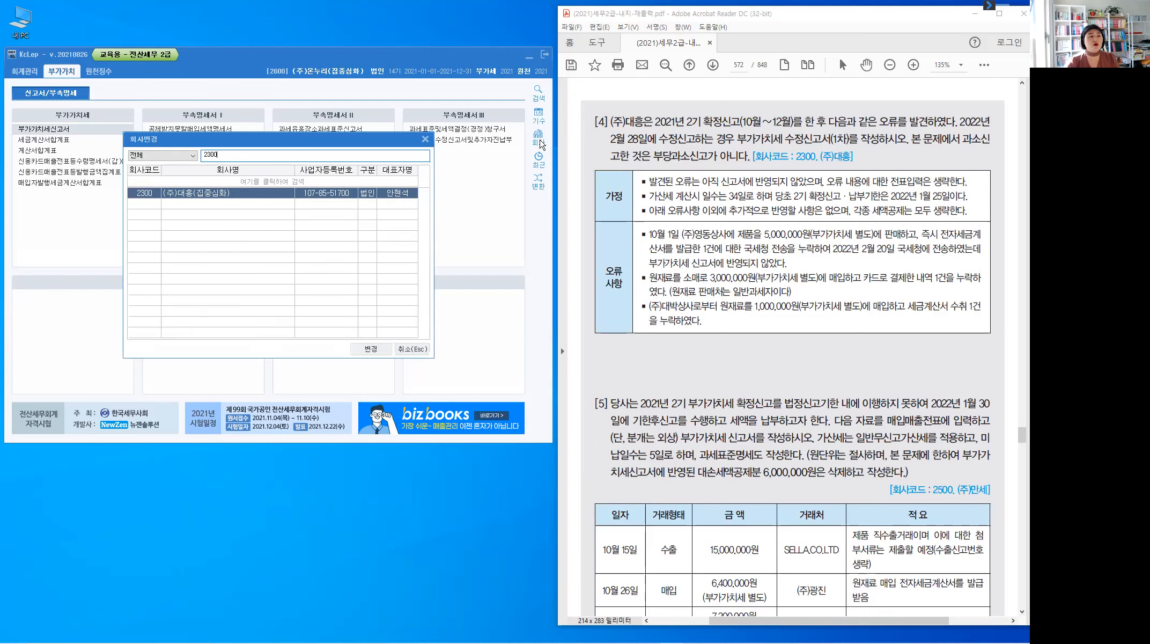
{"action": "key", "text": "Return"}
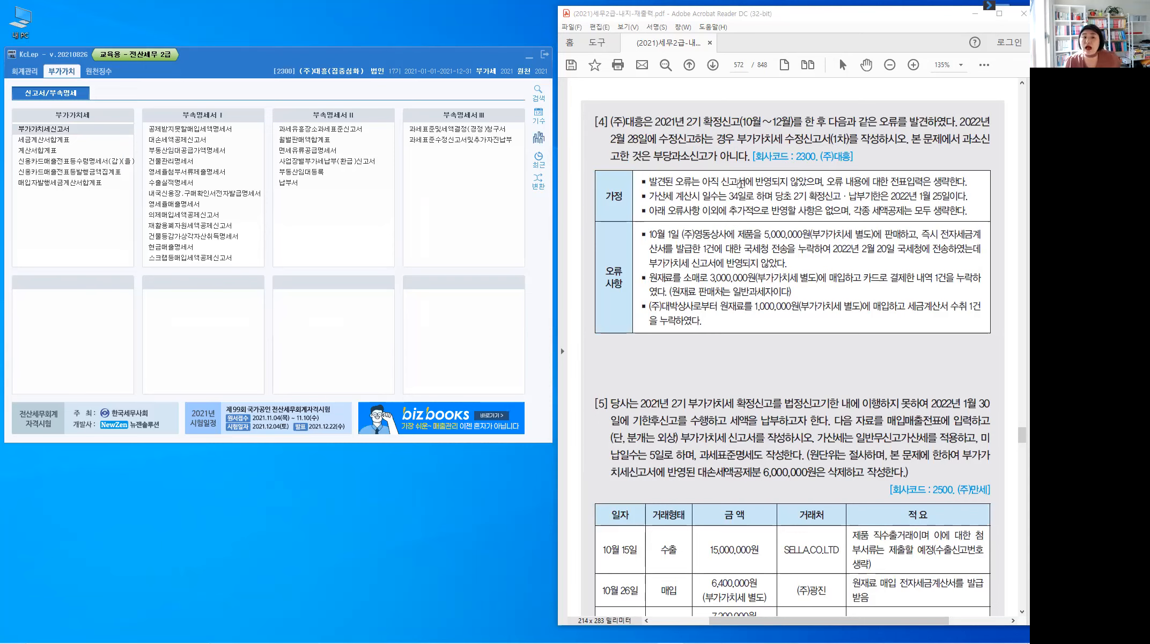
Highlight 확정신, 한 후, 부가가치세 수정신고서(1차) and 부당과소신고가 아니다 in the statement of problem [4]
{"action": "left_click_drag", "start_coordinate": [704, 122], "coordinate": [734, 125]}
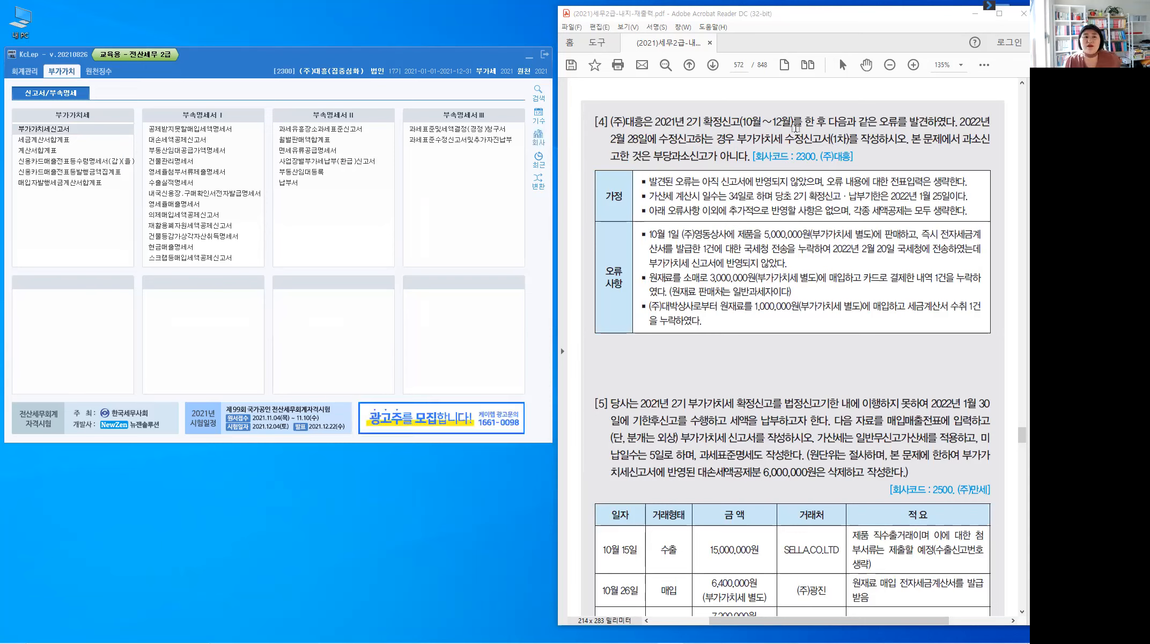
{"action": "left_click_drag", "start_coordinate": [806, 121], "coordinate": [824, 131]}
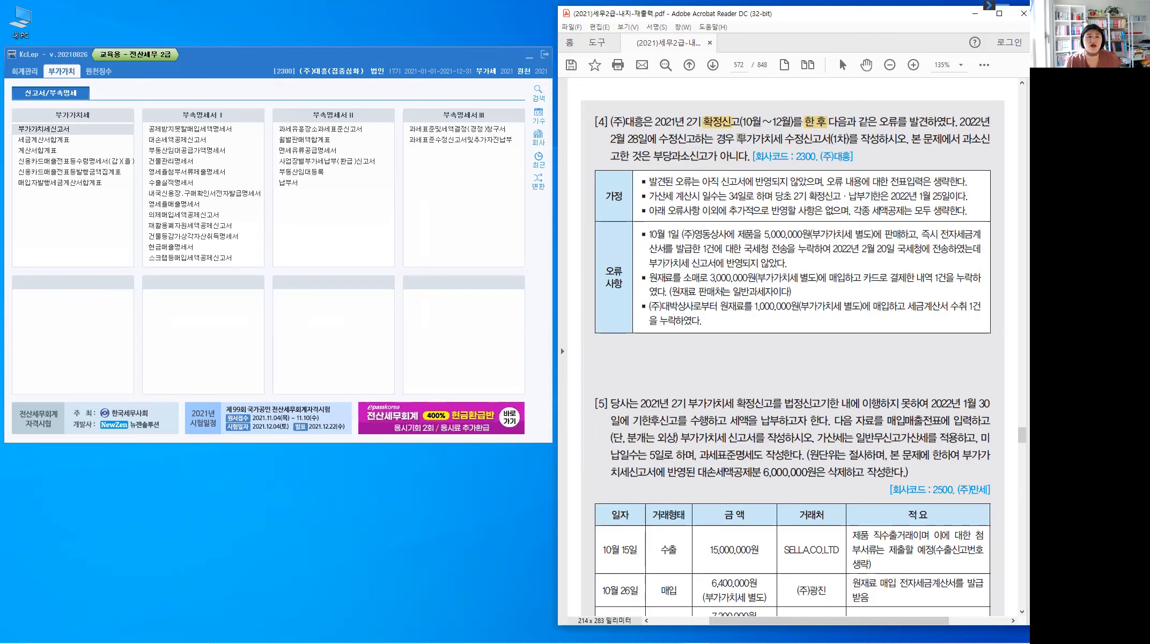
{"action": "left_click_drag", "start_coordinate": [833, 138], "coordinate": [848, 139]}
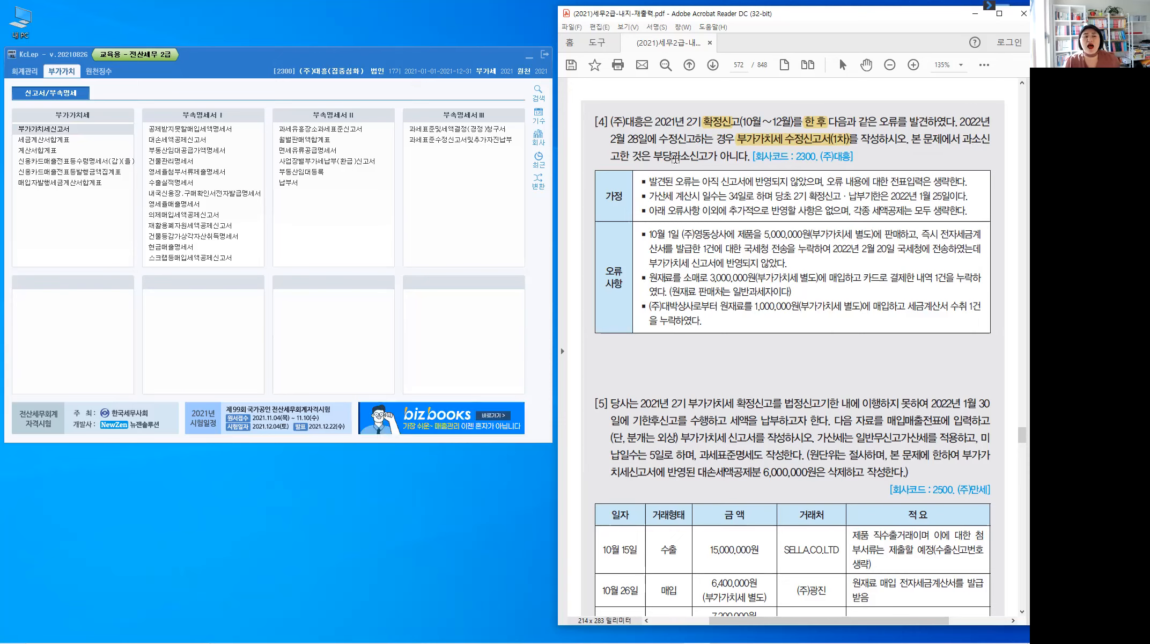
{"action": "left_click_drag", "start_coordinate": [654, 157], "coordinate": [750, 157]}
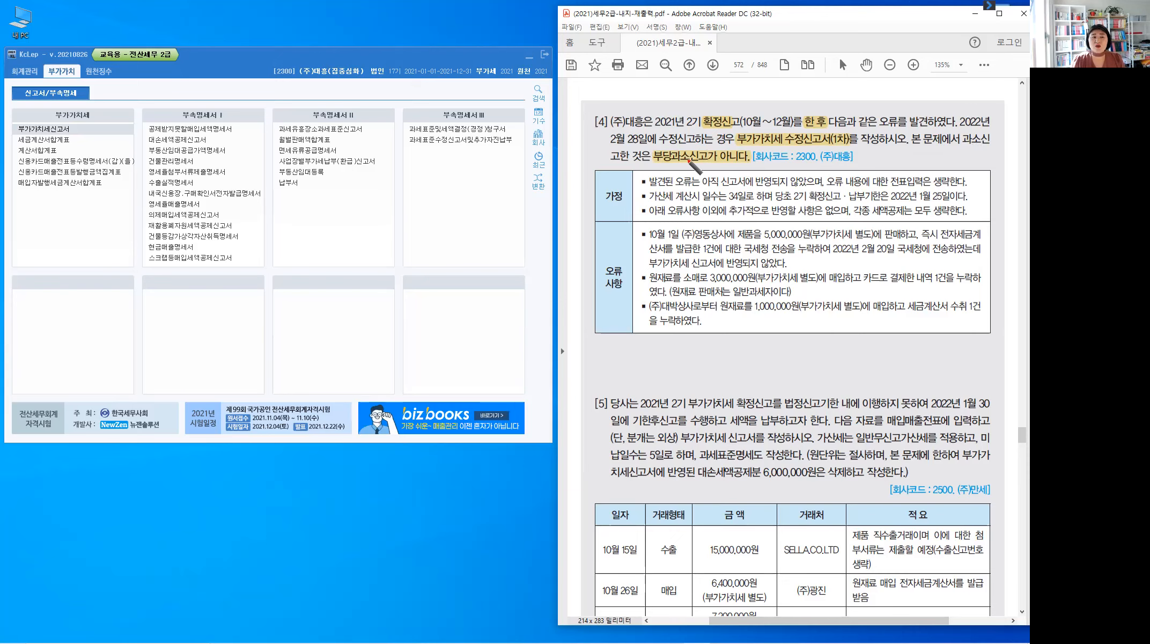
Draw a red line up from 부당과소신고 and handwrite 일반과소신고 above the problem statement
{"action": "left_click_drag", "start_coordinate": [689, 111], "coordinate": [691, 152]}
{"action": "left_click_drag", "start_coordinate": [723, 86], "coordinate": [729, 90]}
{"action": "left_click_drag", "start_coordinate": [722, 93], "coordinate": [739, 91]}
{"action": "mouse_move", "coordinate": [741, 82]}
{"action": "left_mouse_down"}
{"action": "mouse_move", "coordinate": [744, 98]}
{"action": "mouse_move", "coordinate": [752, 90]}
{"action": "left_mouse_up"}
{"action": "left_click_drag", "start_coordinate": [749, 90], "coordinate": [755, 96]}
{"action": "mouse_move", "coordinate": [758, 82]}
{"action": "left_mouse_down"}
{"action": "mouse_move", "coordinate": [758, 100]}
{"action": "mouse_move", "coordinate": [761, 90]}
{"action": "mouse_move", "coordinate": [782, 98]}
{"action": "left_mouse_up"}
{"action": "left_click_drag", "start_coordinate": [784, 85], "coordinate": [793, 90]}
{"action": "left_click_drag", "start_coordinate": [788, 91], "coordinate": [793, 99]}
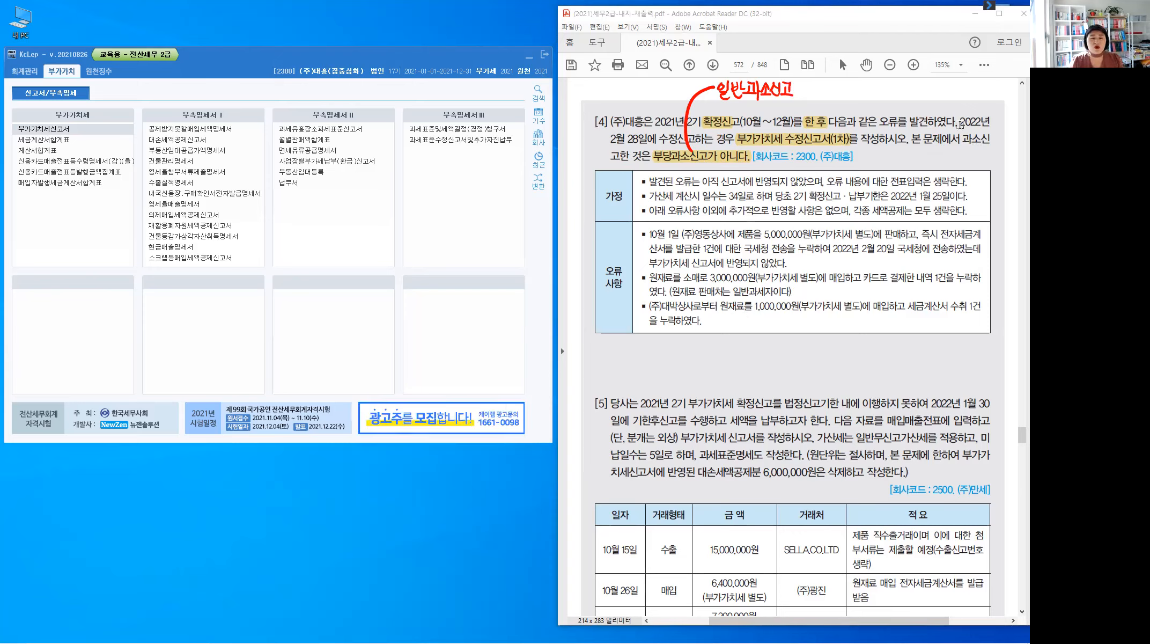
Highlight the amended filing date 2022년 2월 28일에 and the assumption 전표입력은 생략한다
{"action": "left_click_drag", "start_coordinate": [991, 131], "coordinate": [960, 122]}
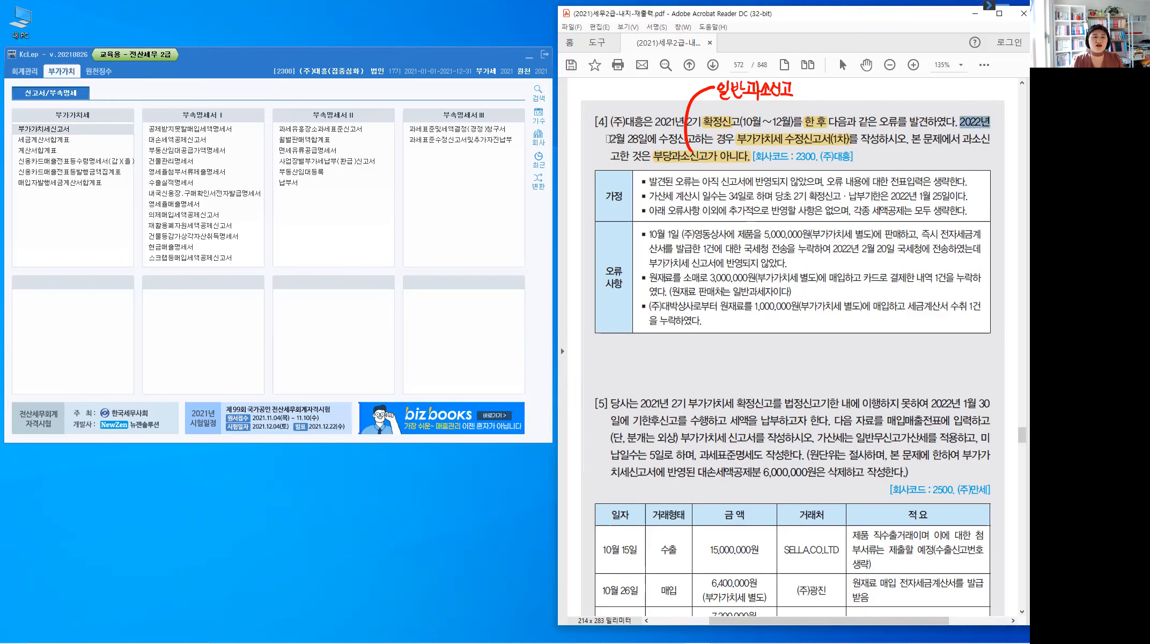
{"action": "left_click_drag", "start_coordinate": [611, 139], "coordinate": [655, 139]}
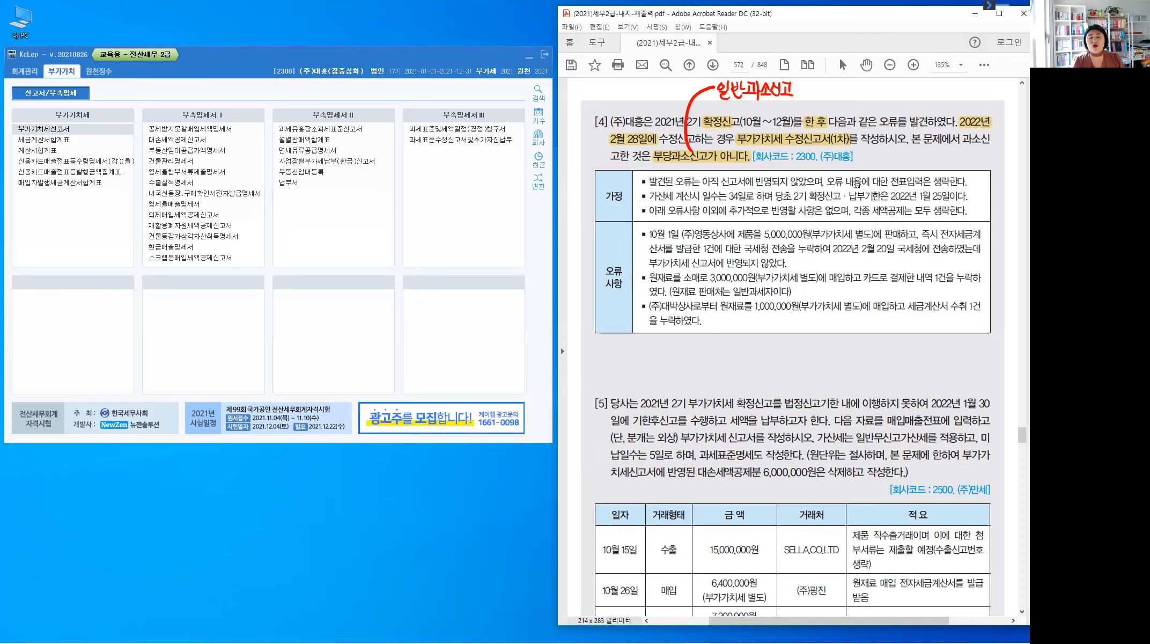
{"action": "left_click_drag", "start_coordinate": [890, 183], "coordinate": [967, 183]}
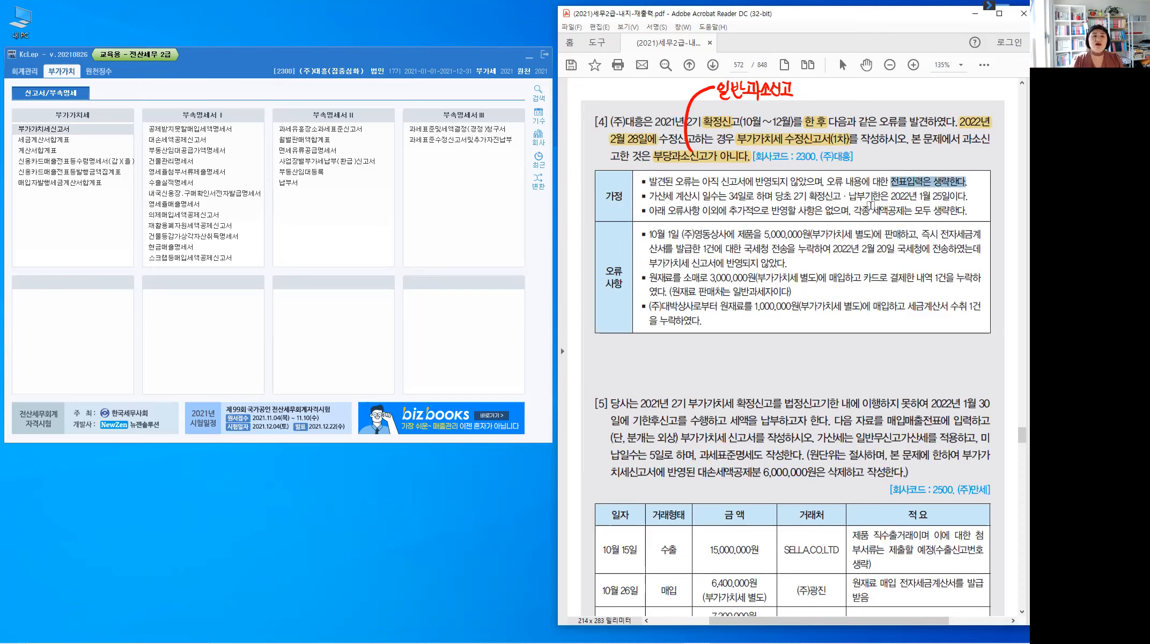
{"action": "left_click", "coordinate": [699, 199]}
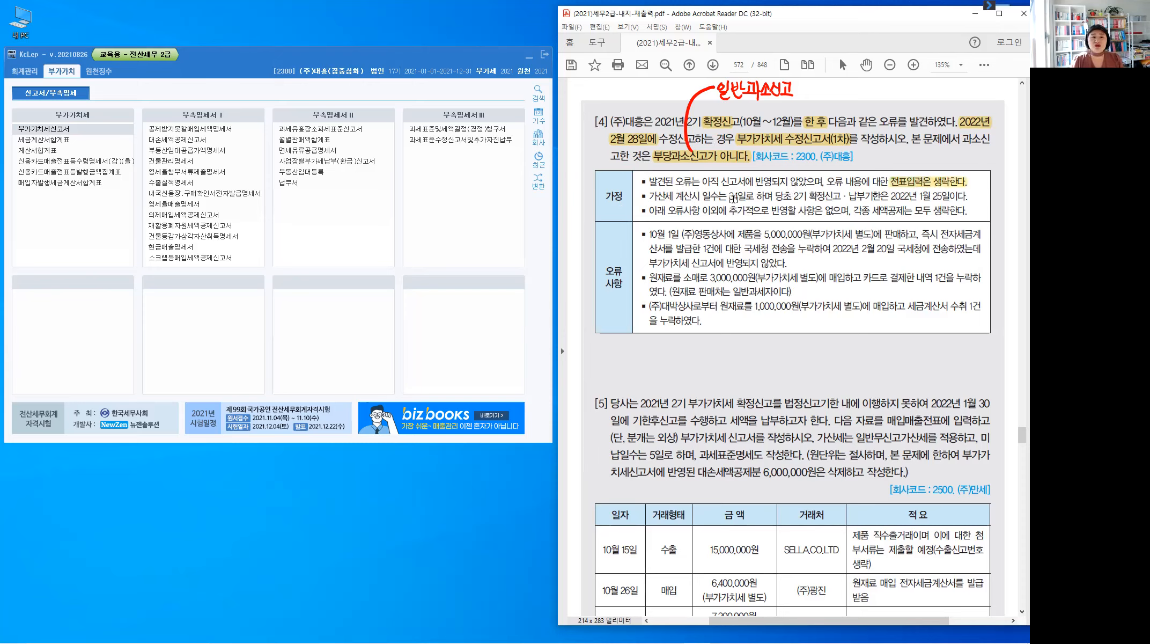
Highlight 34일 and 2022년 1월 25일이다 in the assumptions, and draw a red arrow from that deadline to the amended filing date
{"action": "double_click", "coordinate": [741, 197]}
{"action": "left_click", "coordinate": [745, 209]}
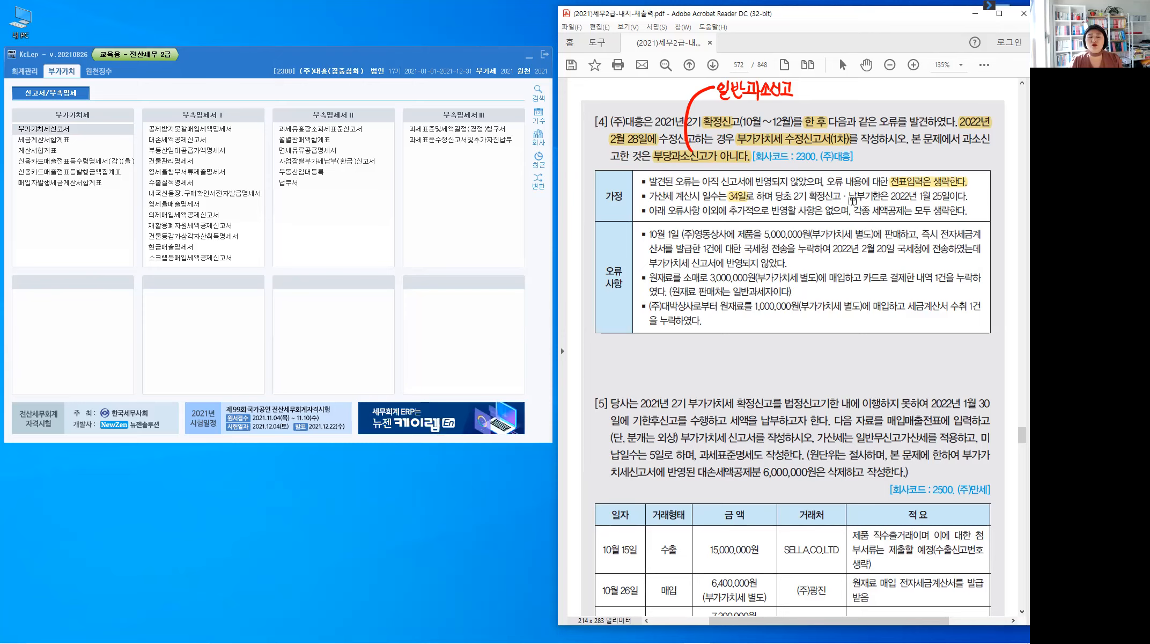
{"action": "left_click_drag", "start_coordinate": [892, 197], "coordinate": [966, 198]}
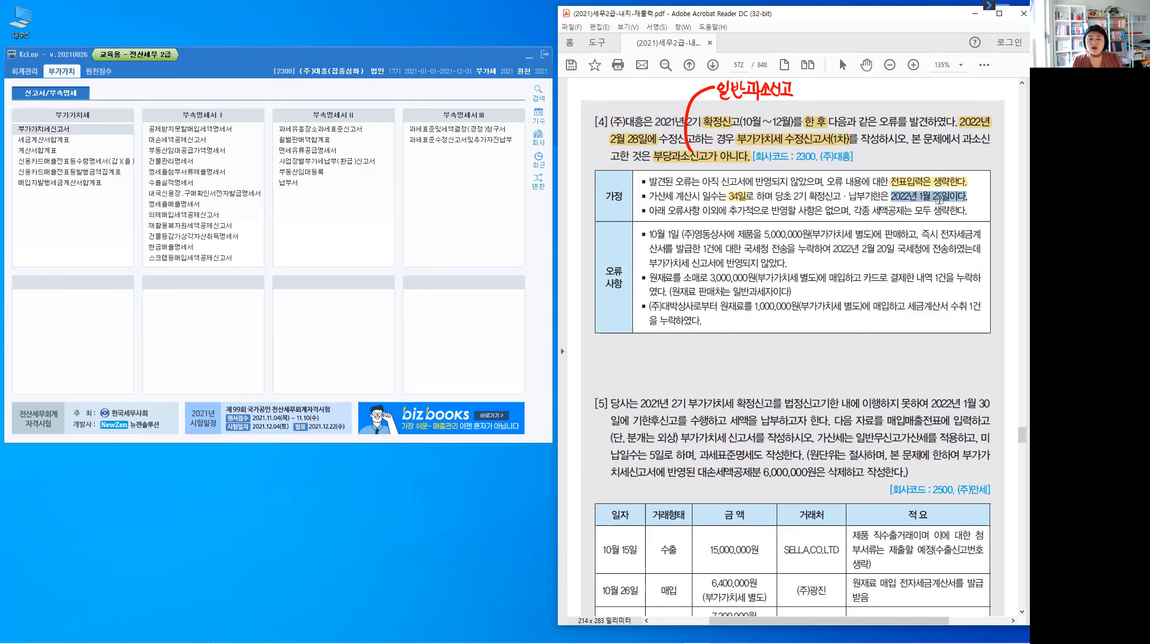
{"action": "left_click", "coordinate": [896, 219]}
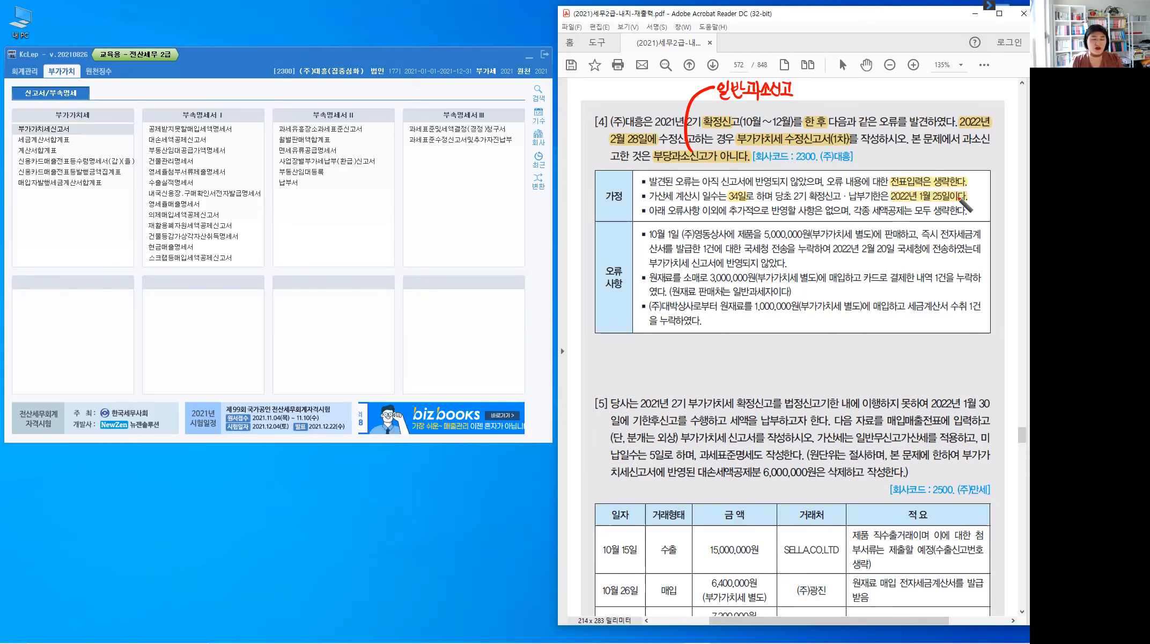
{"action": "mouse_move", "coordinate": [964, 197]}
{"action": "left_mouse_down"}
{"action": "mouse_move", "coordinate": [987, 199]}
{"action": "mouse_move", "coordinate": [989, 129]}
{"action": "left_mouse_up"}
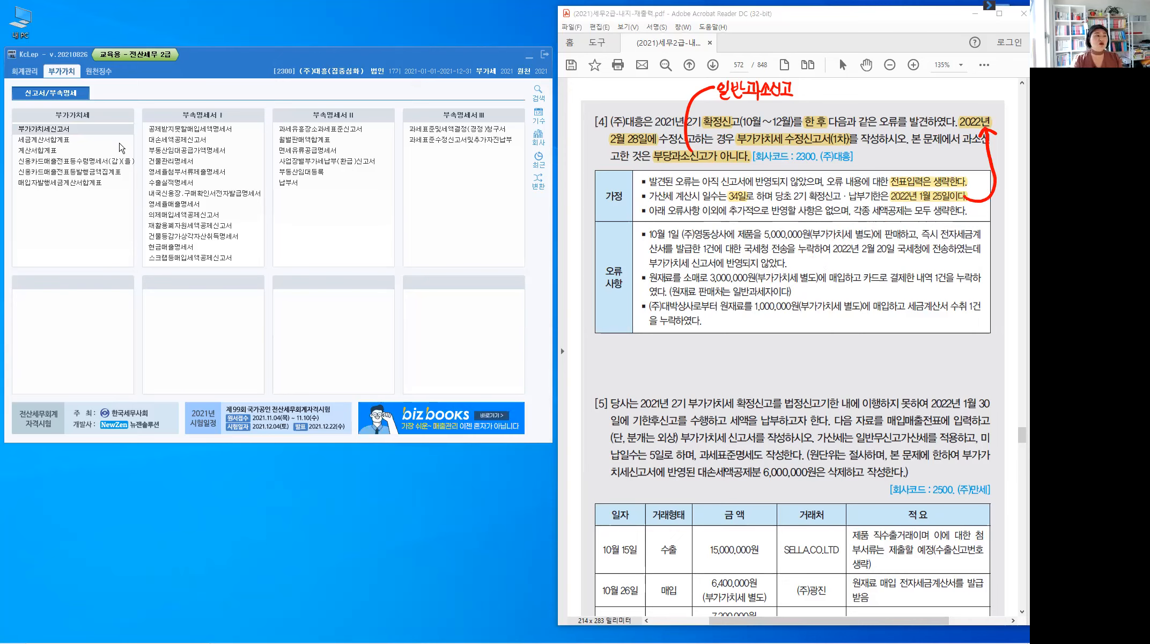
Open the VAT return form (부가가치세신고서) and set its period to 1 October through 31 December 2021
{"action": "left_click", "coordinate": [56, 131]}
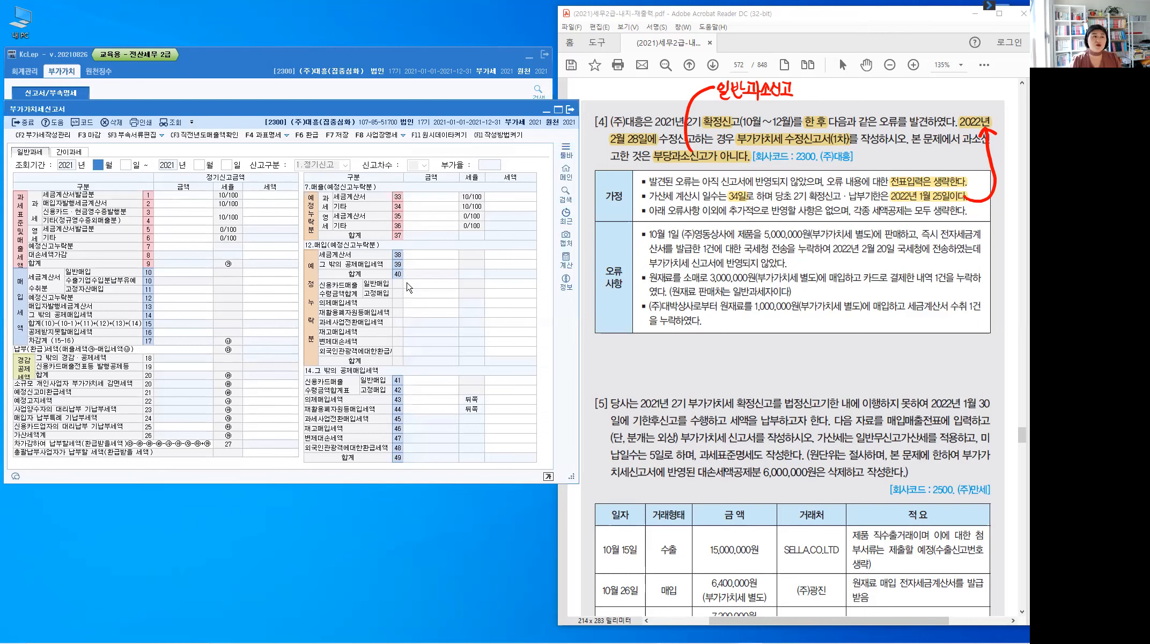
{"action": "type", "text": "10"}
{"action": "key", "text": "Return"}
{"action": "key", "text": "Return"}
{"action": "type", "text": "12"}
{"action": "key", "text": "Return"}
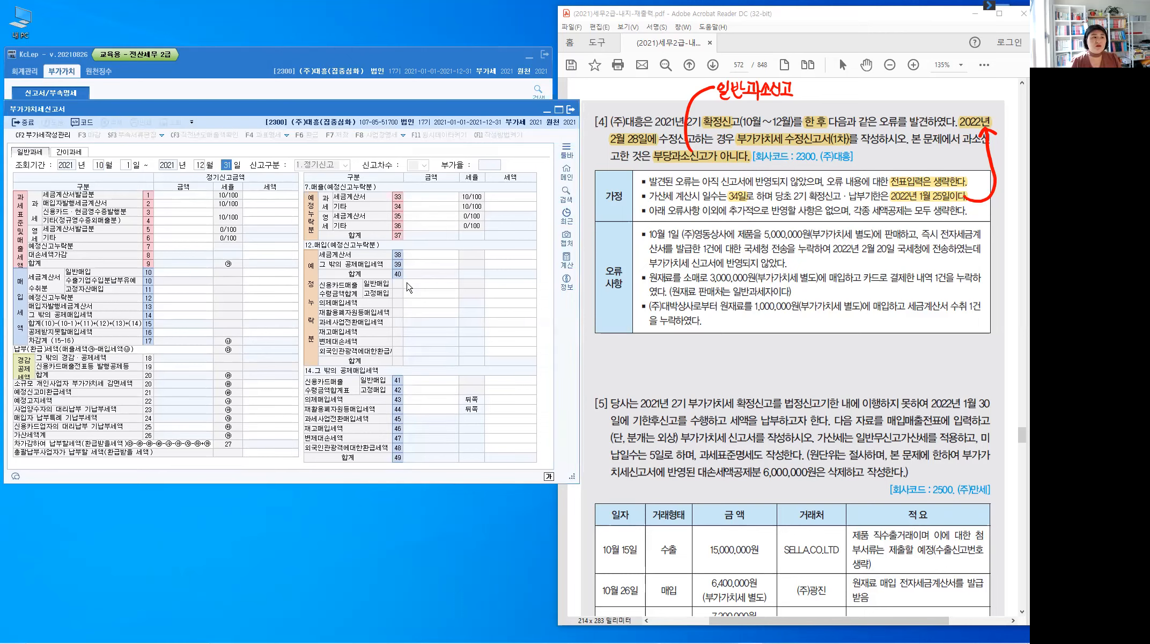
Set the filing type to 2.수정신고 with filing round 1 and load the return's figures
{"action": "key", "text": "Return"}
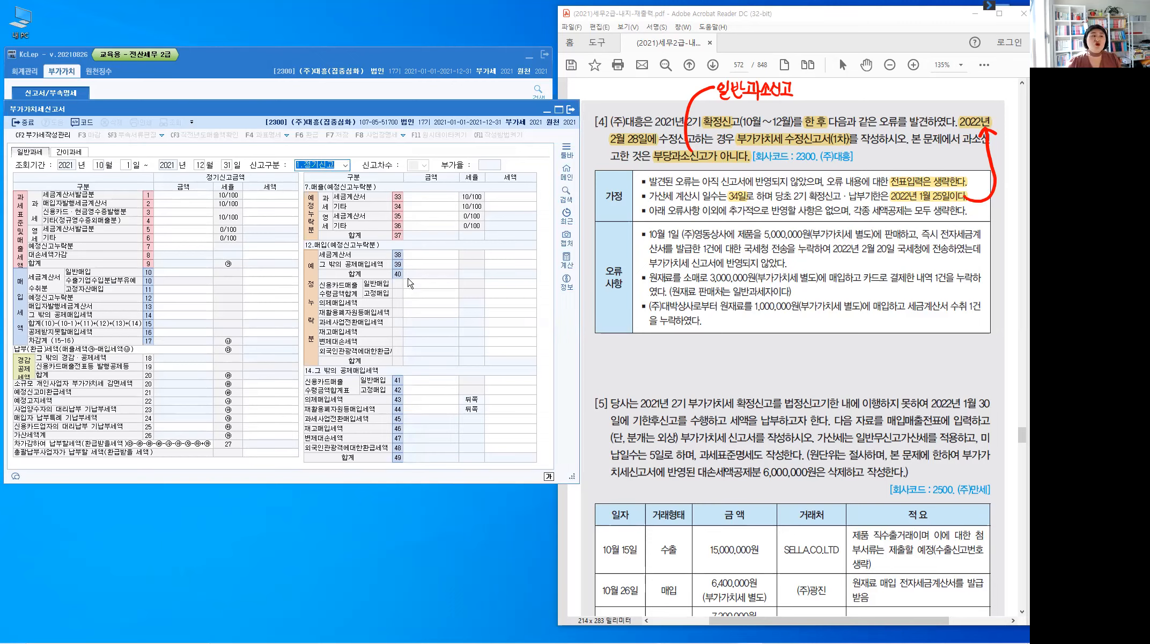
{"action": "left_click", "coordinate": [346, 167]}
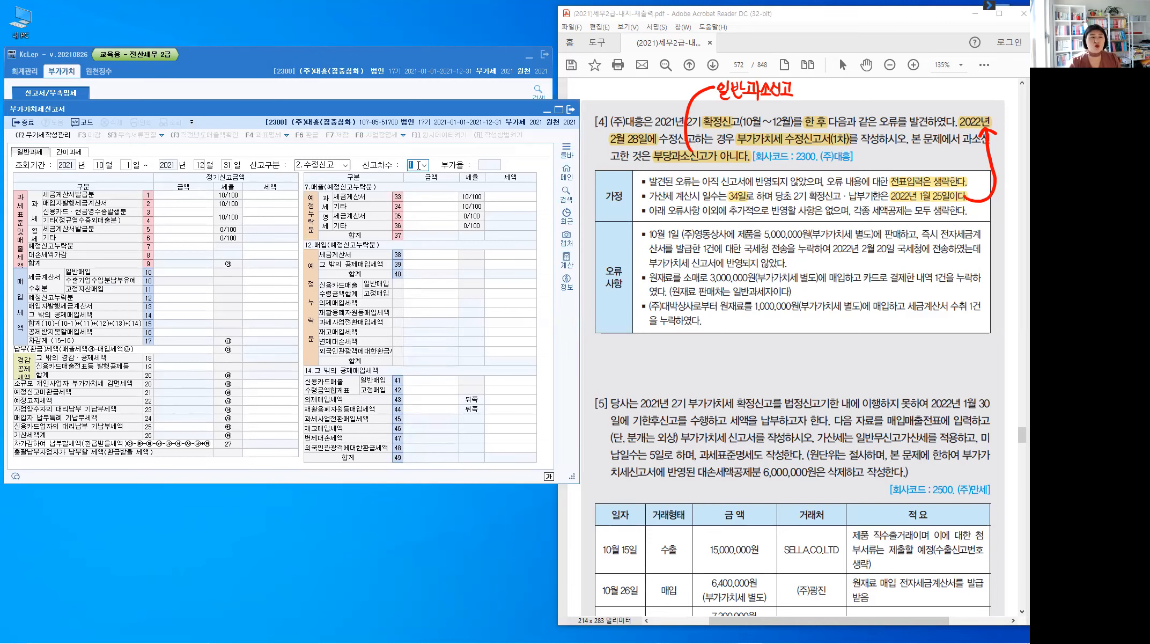
{"action": "key", "text": "Return"}
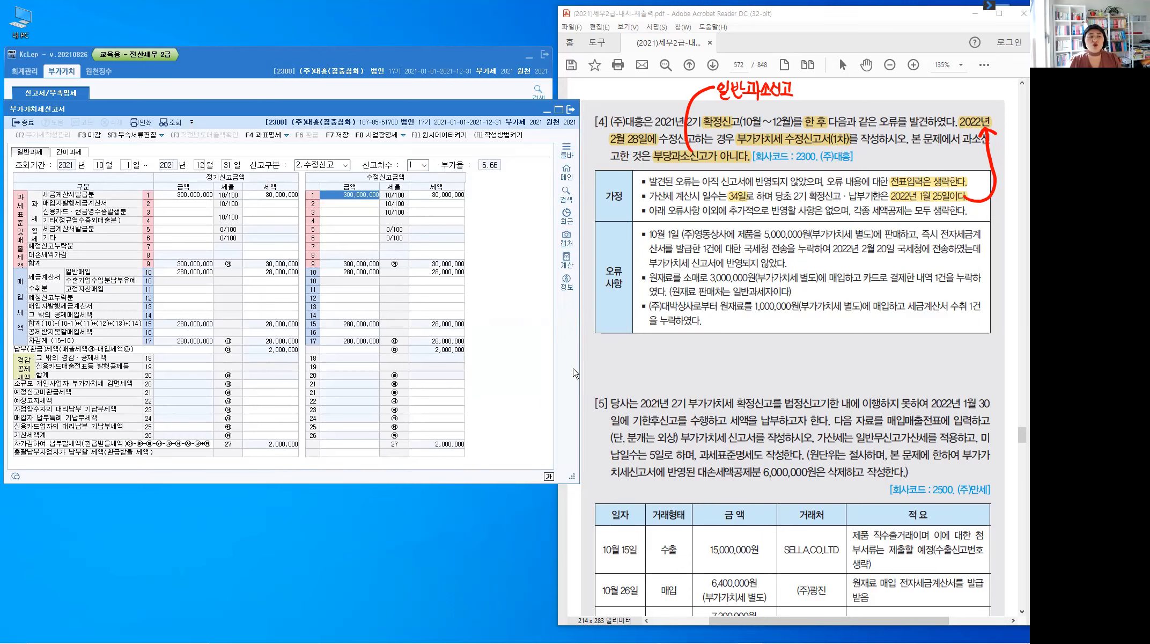
Highlight 전자세금계산서를 발급한 in the first error item and draw a red slash after 누락하여
{"action": "left_click", "coordinate": [380, 186]}
{"action": "left_click_drag", "start_coordinate": [941, 234], "coordinate": [964, 234]}
{"action": "left_click_drag", "start_coordinate": [641, 244], "coordinate": [701, 249]}
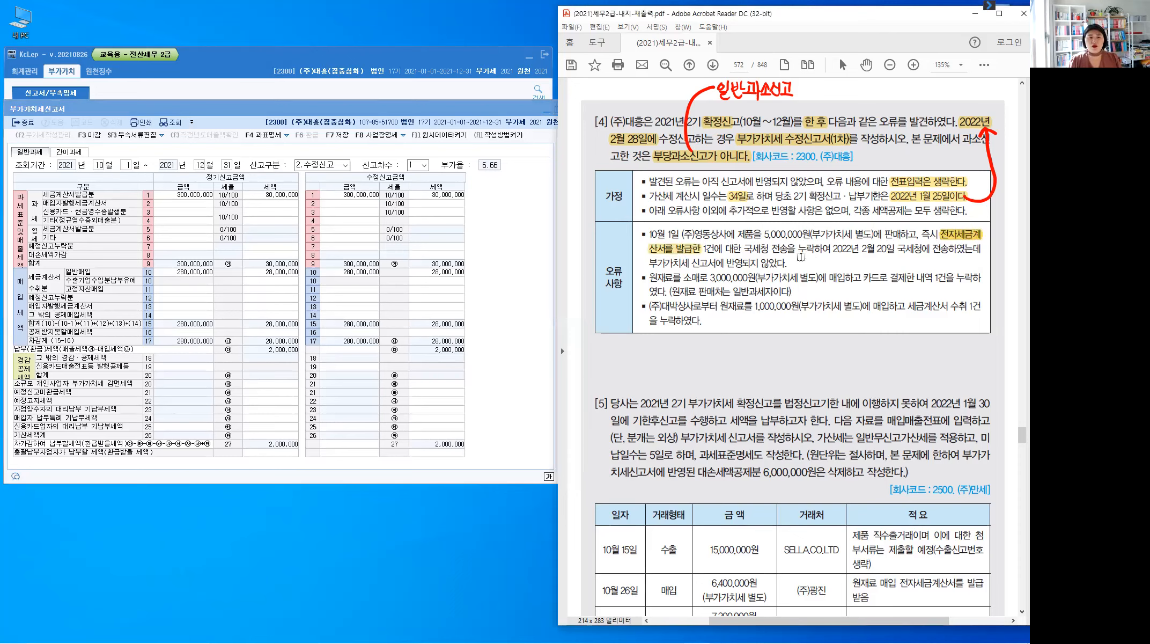
{"action": "key", "text": "ctrl+shift+3"}
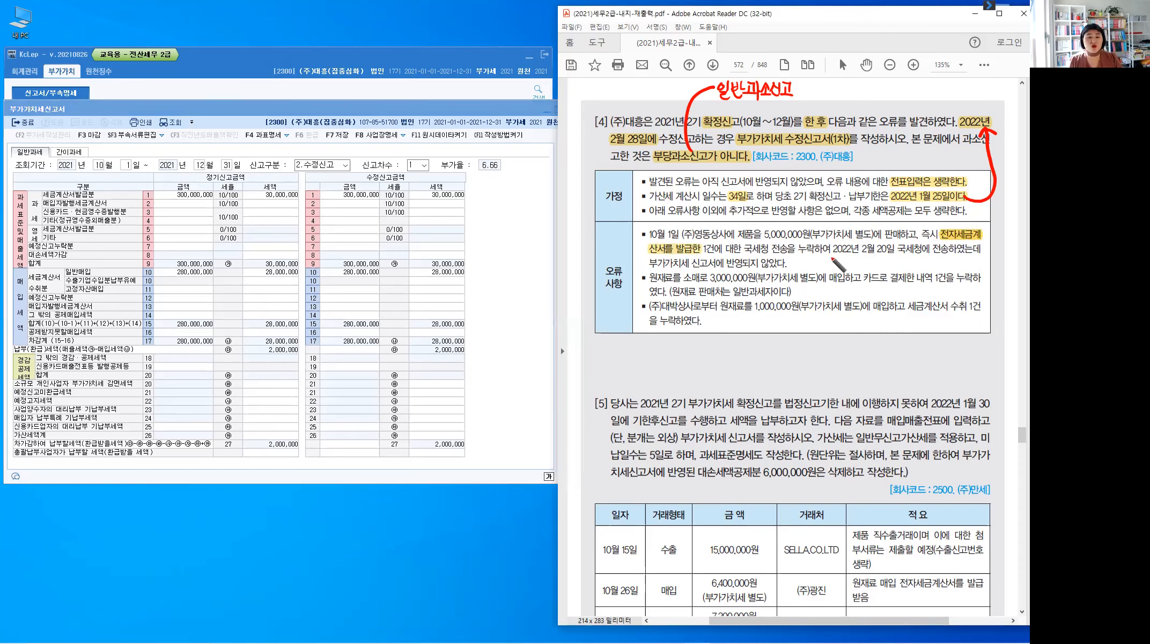
{"action": "left_click_drag", "start_coordinate": [832, 240], "coordinate": [827, 256]}
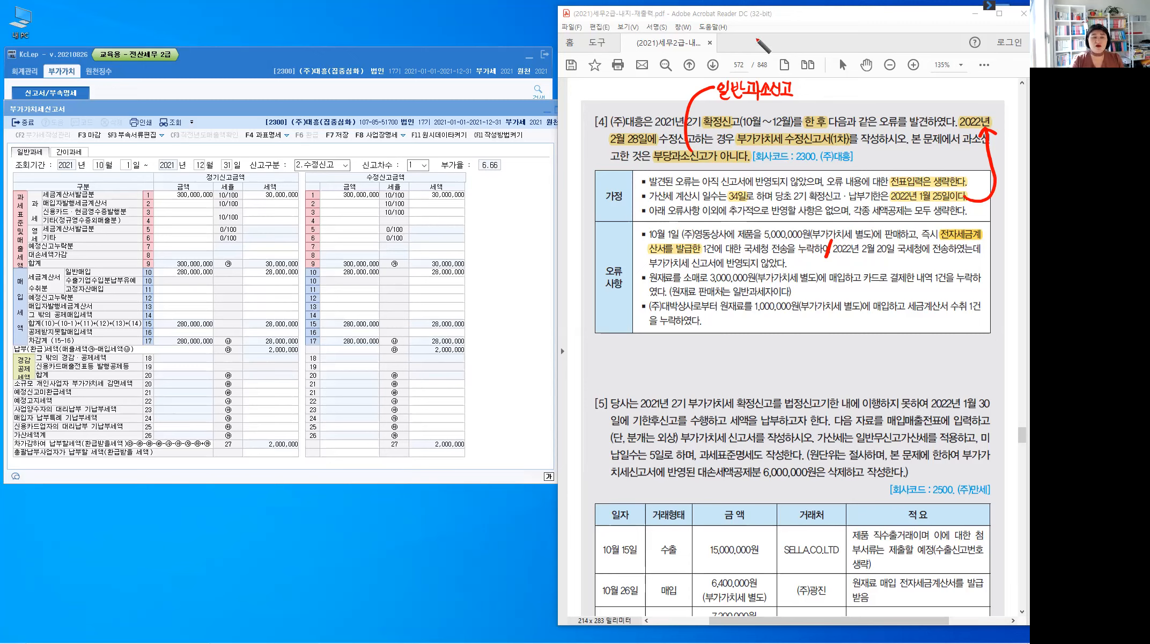
Handwrite underlined red headings 작성일자 and 발급일자 above the problem, each with 10/1 beneath it
{"action": "mouse_move", "coordinate": [752, 24]}
{"action": "left_mouse_down"}
{"action": "mouse_move", "coordinate": [750, 33]}
{"action": "mouse_move", "coordinate": [758, 21]}
{"action": "mouse_move", "coordinate": [754, 31]}
{"action": "mouse_move", "coordinate": [779, 34]}
{"action": "mouse_move", "coordinate": [788, 19]}
{"action": "mouse_move", "coordinate": [785, 37]}
{"action": "left_mouse_up"}
{"action": "mouse_move", "coordinate": [785, 29]}
{"action": "left_mouse_down"}
{"action": "mouse_move", "coordinate": [799, 39]}
{"action": "mouse_move", "coordinate": [760, 57]}
{"action": "left_mouse_up"}
{"action": "left_click_drag", "start_coordinate": [767, 48], "coordinate": [786, 60]}
{"action": "left_click_drag", "start_coordinate": [808, 19], "coordinate": [814, 26]}
{"action": "left_click_drag", "start_coordinate": [819, 18], "coordinate": [818, 30]}
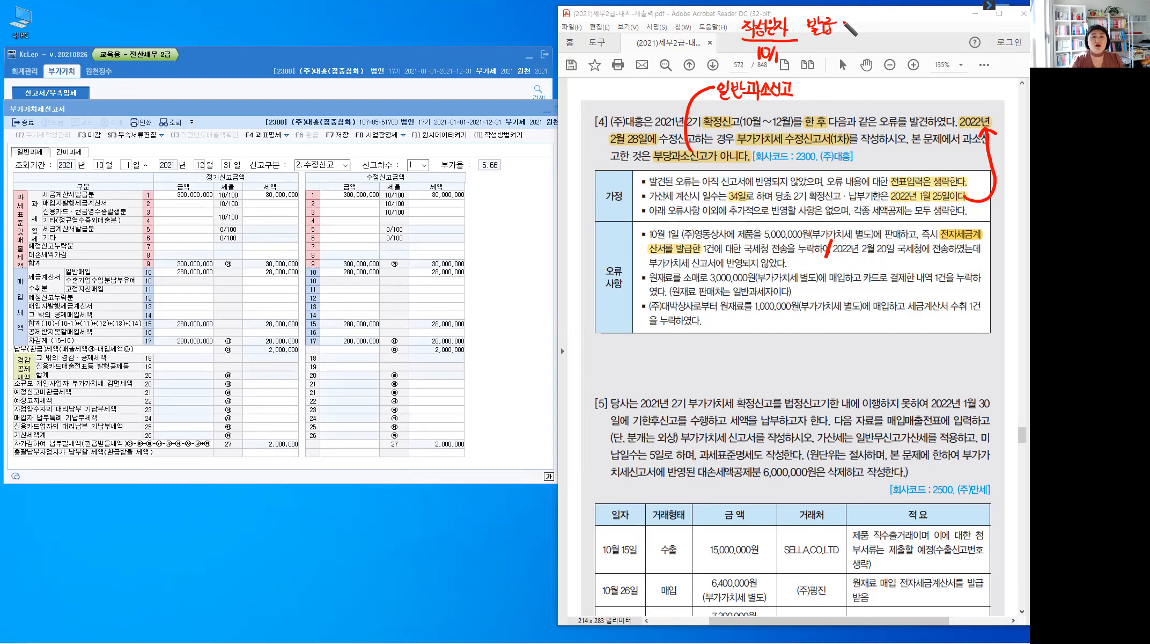
{"action": "left_click_drag", "start_coordinate": [838, 19], "coordinate": [858, 31]}
{"action": "left_click", "coordinate": [810, 39]}
{"action": "left_click_drag", "start_coordinate": [836, 47], "coordinate": [836, 48]}
{"action": "left_click_drag", "start_coordinate": [844, 45], "coordinate": [839, 61]}
{"action": "left_click_drag", "start_coordinate": [848, 50], "coordinate": [847, 63]}
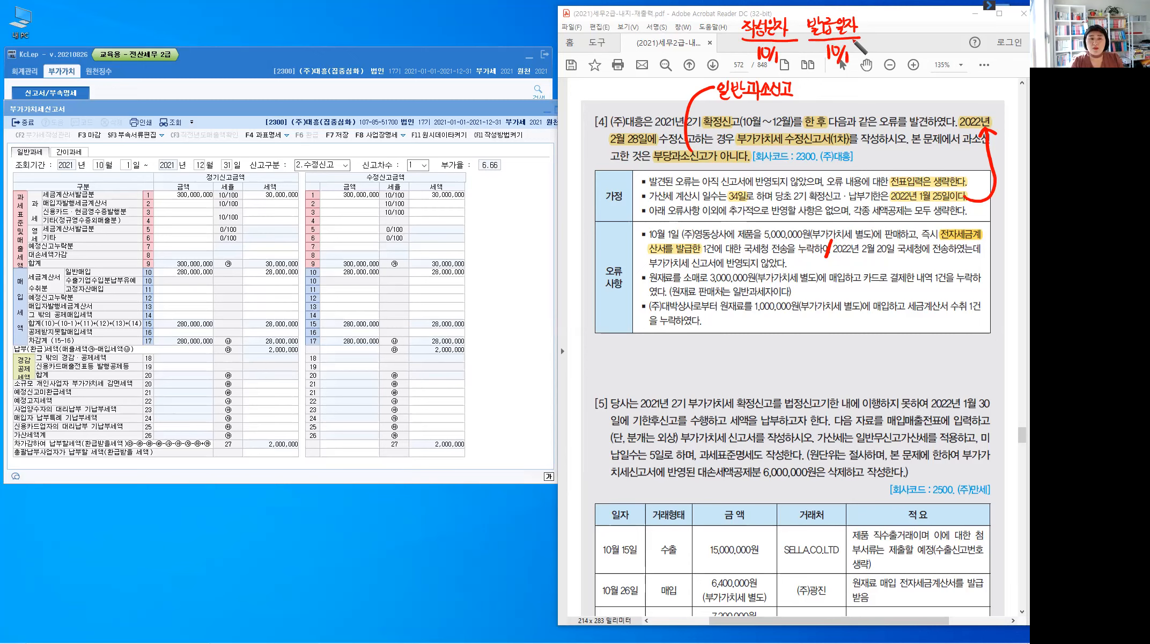
Handwrite a third underlined red heading, 전송기한, beside 발급일자
{"action": "left_click_drag", "start_coordinate": [876, 24], "coordinate": [886, 22]}
{"action": "left_click_drag", "start_coordinate": [886, 15], "coordinate": [886, 31]}
{"action": "left_click_drag", "start_coordinate": [893, 17], "coordinate": [898, 25]}
{"action": "left_click_drag", "start_coordinate": [894, 27], "coordinate": [901, 28]}
{"action": "mouse_move", "coordinate": [908, 17]}
{"action": "left_mouse_down"}
{"action": "mouse_move", "coordinate": [909, 31]}
{"action": "mouse_move", "coordinate": [914, 16]}
{"action": "left_mouse_up"}
{"action": "left_click_drag", "start_coordinate": [911, 20], "coordinate": [916, 19]}
{"action": "left_click_drag", "start_coordinate": [913, 21], "coordinate": [914, 22]}
{"action": "left_click_drag", "start_coordinate": [920, 14], "coordinate": [920, 26]}
{"action": "left_click_drag", "start_coordinate": [920, 21], "coordinate": [923, 20]}
{"action": "left_click_drag", "start_coordinate": [914, 25], "coordinate": [927, 36]}
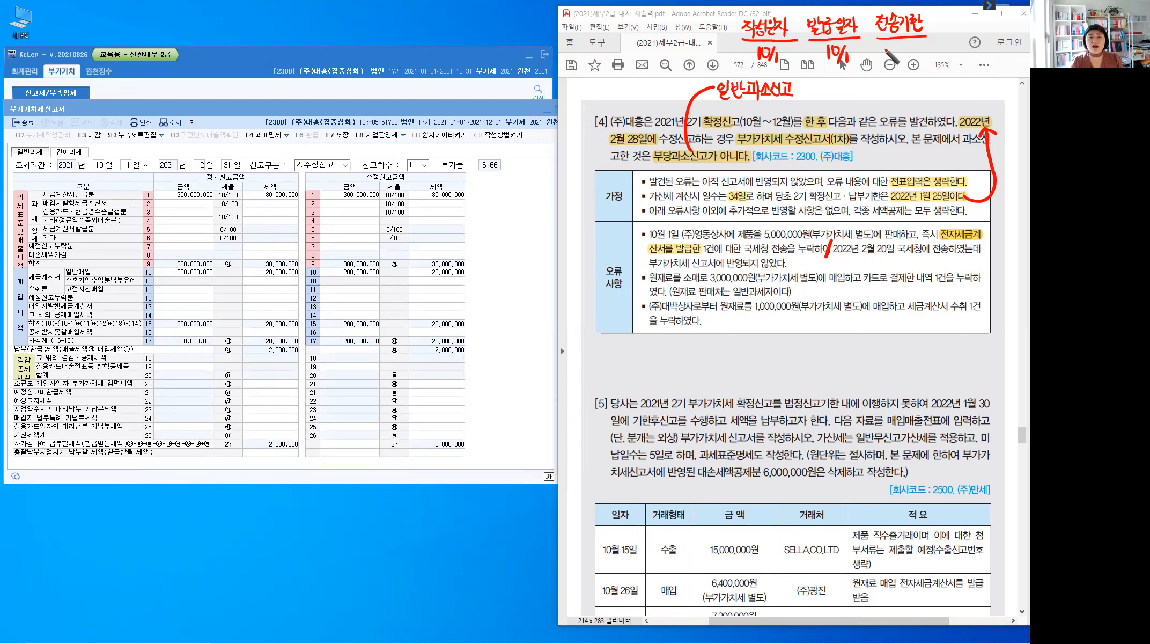
Handwrite 10/2 정상 under the 전송기한 heading and highlight 2022년 2월 20일 in the first error item
{"action": "left_click_drag", "start_coordinate": [882, 50], "coordinate": [889, 49]}
{"action": "mouse_move", "coordinate": [885, 50]}
{"action": "left_mouse_down"}
{"action": "mouse_move", "coordinate": [892, 61]}
{"action": "mouse_move", "coordinate": [901, 47]}
{"action": "mouse_move", "coordinate": [904, 65]}
{"action": "mouse_move", "coordinate": [927, 60]}
{"action": "left_mouse_up"}
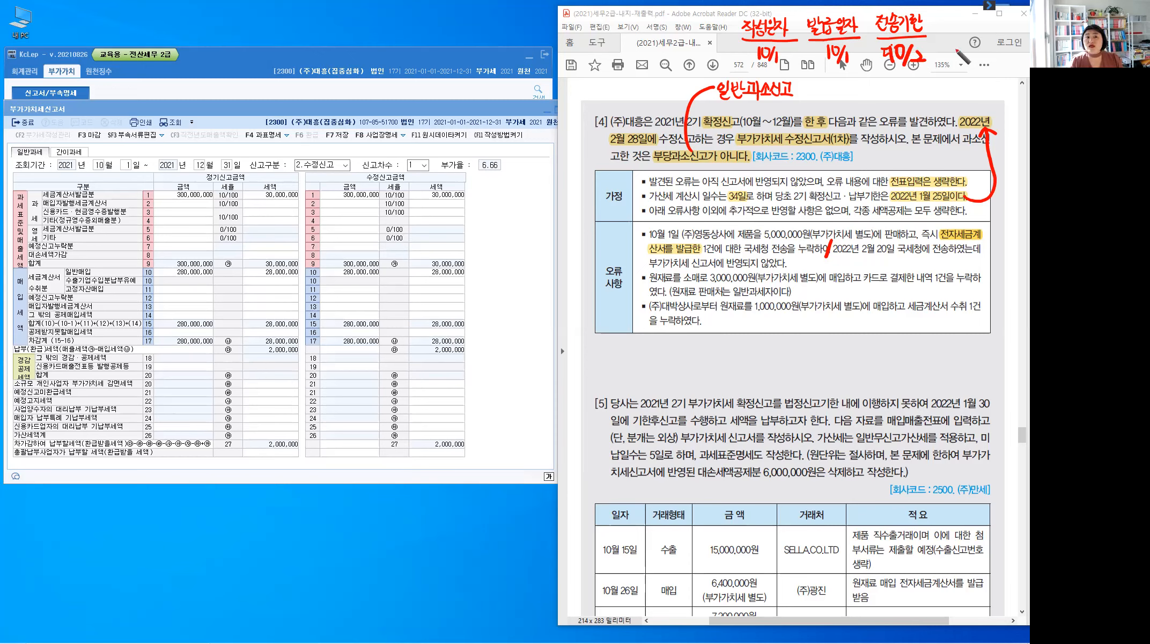
{"action": "mouse_move", "coordinate": [942, 51]}
{"action": "left_mouse_down"}
{"action": "mouse_move", "coordinate": [960, 49]}
{"action": "mouse_move", "coordinate": [959, 61]}
{"action": "left_mouse_up"}
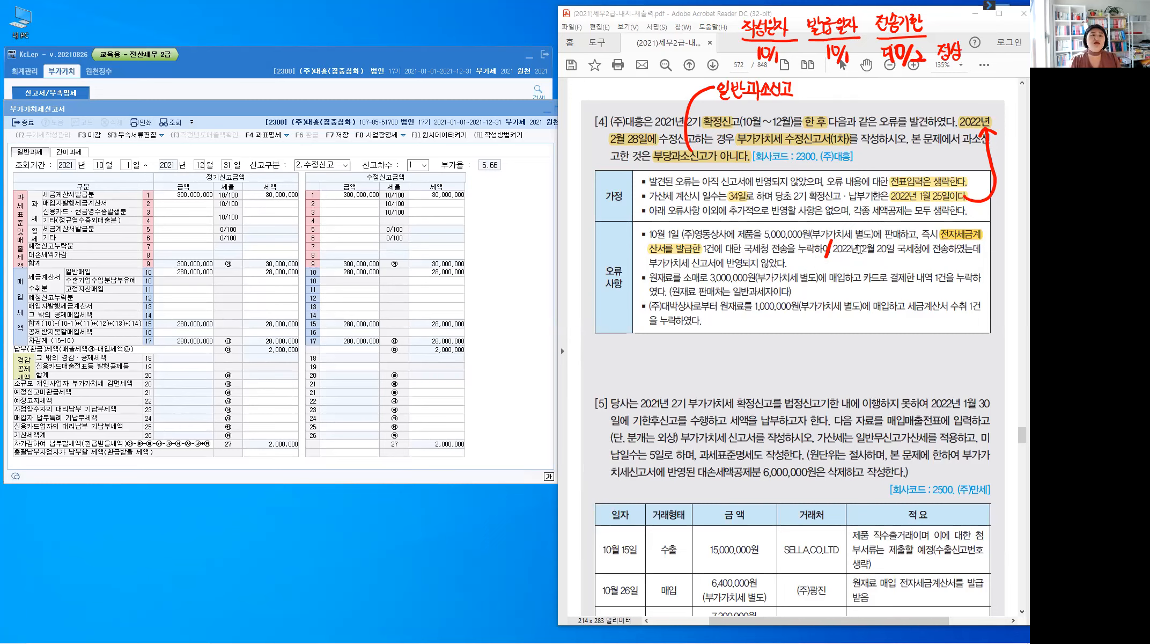
{"action": "left_click_drag", "start_coordinate": [833, 249], "coordinate": [896, 249]}
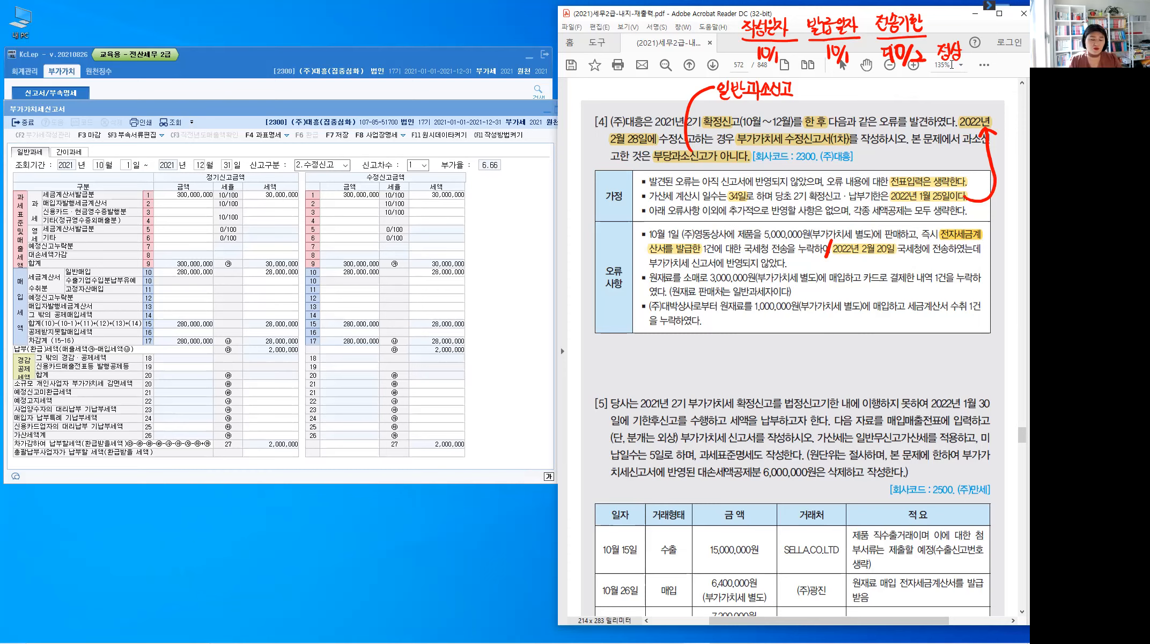
{"action": "key", "text": "alt"}
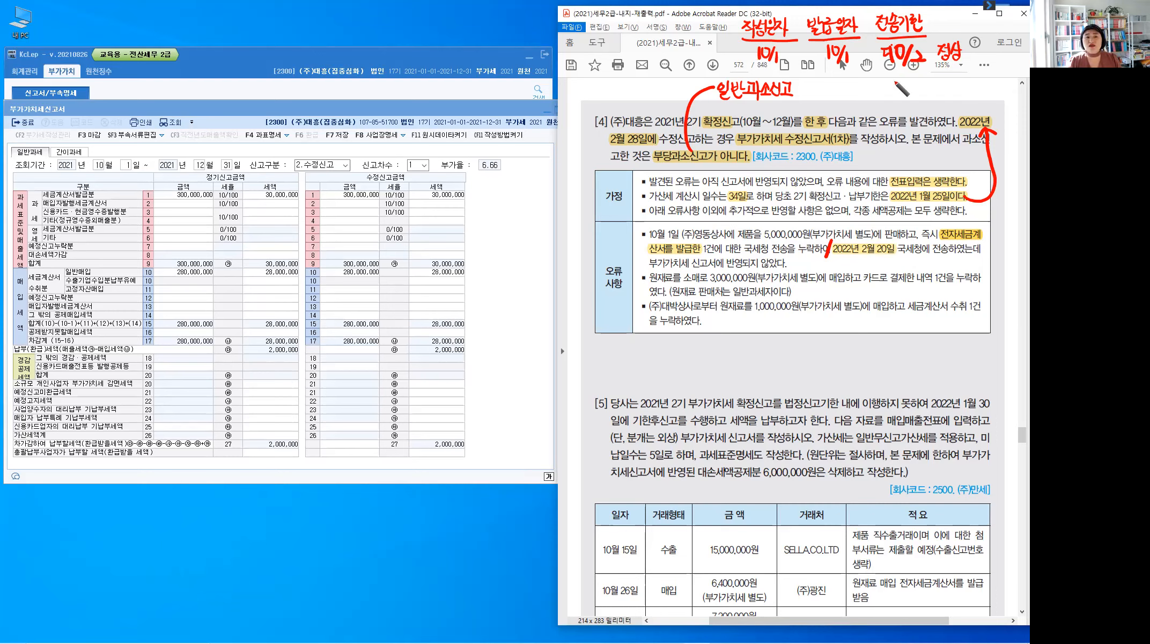
Handwrite 10/3 ~ 1/25 지연 and 1/25 미전송 in red beneath the 10/2 note
{"action": "left_click_drag", "start_coordinate": [890, 78], "coordinate": [895, 79]}
{"action": "left_click_drag", "start_coordinate": [903, 78], "coordinate": [899, 87]}
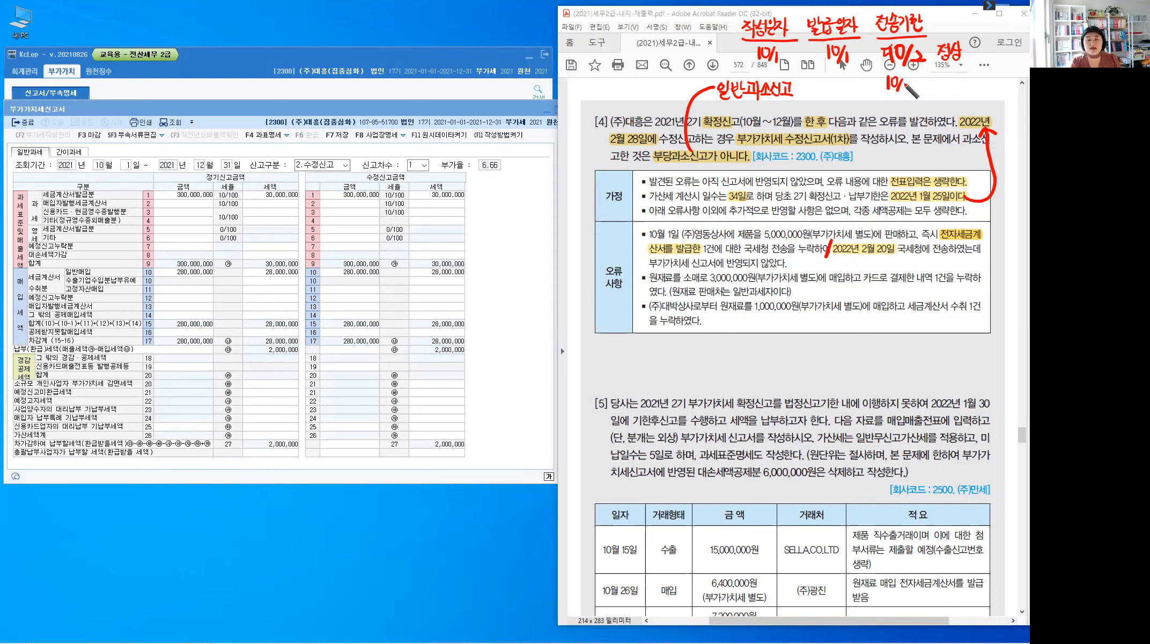
{"action": "mouse_move", "coordinate": [906, 80]}
{"action": "left_mouse_down"}
{"action": "mouse_move", "coordinate": [907, 91]}
{"action": "mouse_move", "coordinate": [927, 87]}
{"action": "left_mouse_up"}
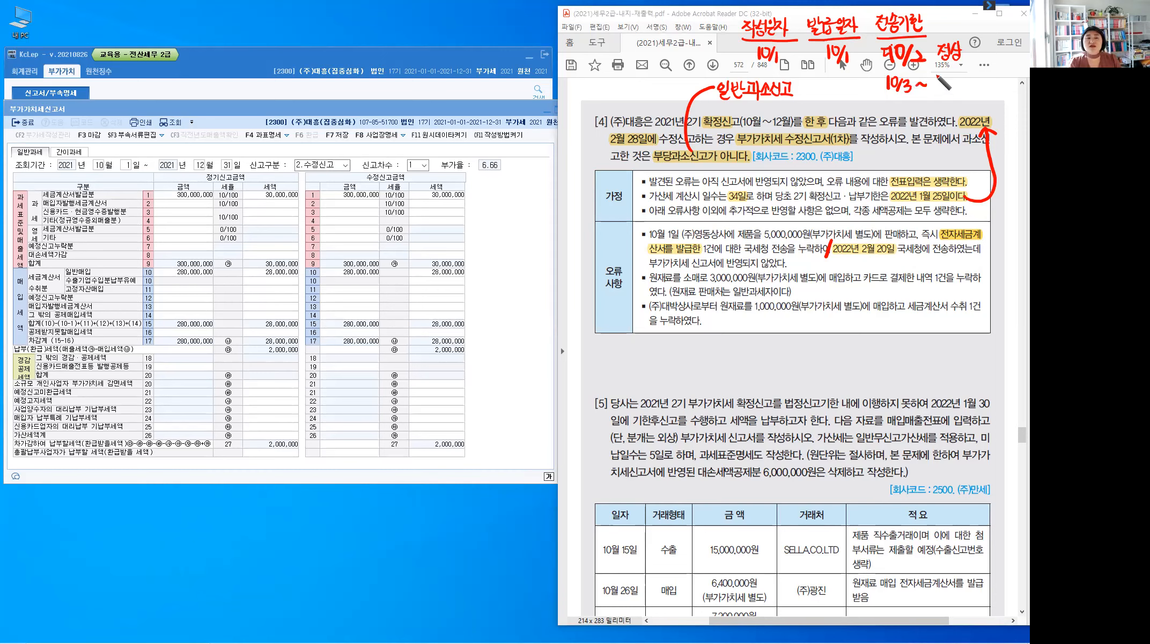
{"action": "mouse_move", "coordinate": [936, 78]}
{"action": "left_mouse_down"}
{"action": "mouse_move", "coordinate": [937, 89]}
{"action": "mouse_move", "coordinate": [964, 77]}
{"action": "mouse_move", "coordinate": [970, 87]}
{"action": "left_mouse_up"}
{"action": "left_click_drag", "start_coordinate": [975, 81], "coordinate": [981, 87]}
{"action": "left_click_drag", "start_coordinate": [986, 74], "coordinate": [991, 80]}
{"action": "left_click_drag", "start_coordinate": [984, 80], "coordinate": [992, 86]}
{"action": "left_click_drag", "start_coordinate": [896, 96], "coordinate": [955, 112]}
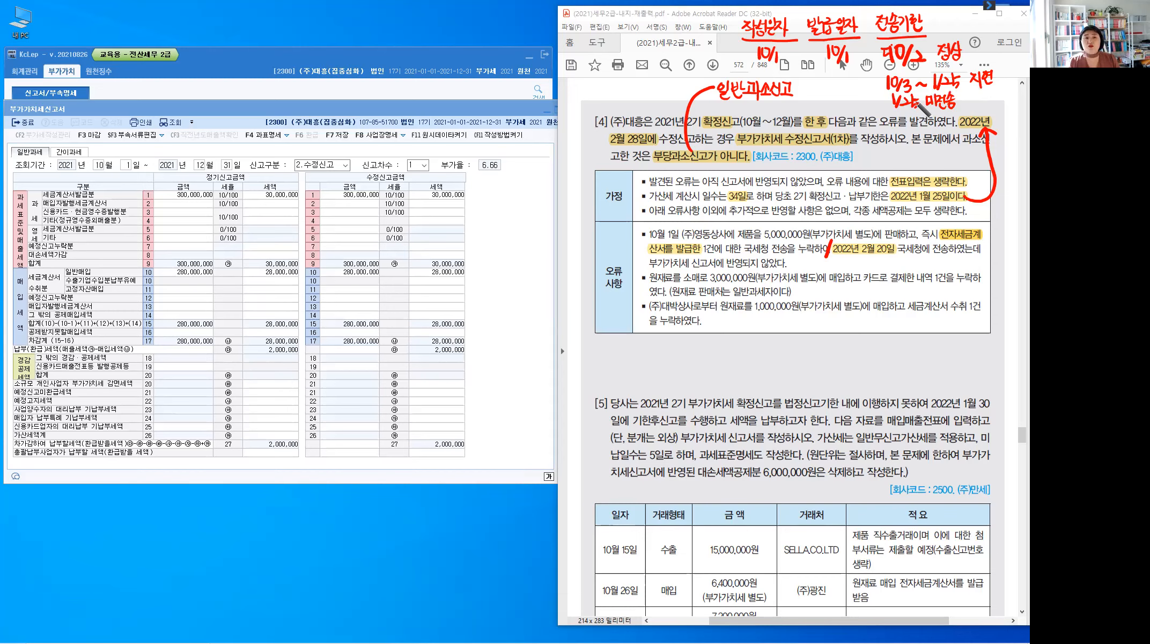
Handwrite (1/26~) and 미전송 in red around the 1/25 미전송 note, and an arrow with 미전송가산세 적용 under 2022년 2월 20일
{"action": "mouse_move", "coordinate": [966, 92]}
{"action": "left_mouse_down"}
{"action": "mouse_move", "coordinate": [964, 108]}
{"action": "mouse_move", "coordinate": [1020, 98]}
{"action": "mouse_move", "coordinate": [1013, 107]}
{"action": "left_mouse_up"}
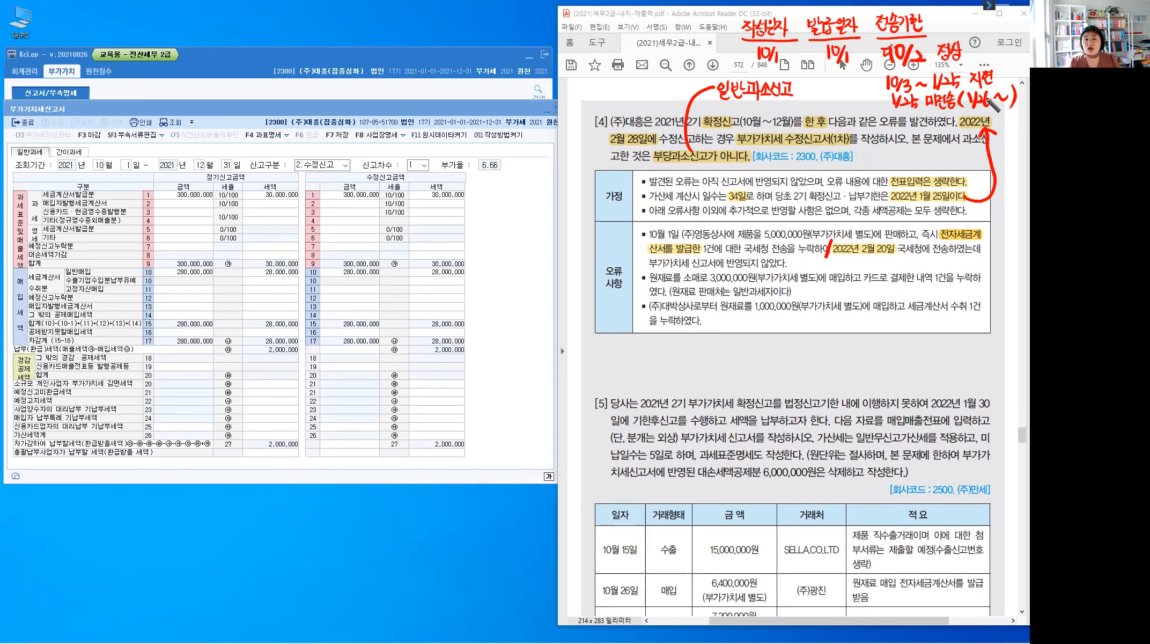
{"action": "mouse_move", "coordinate": [844, 97]}
{"action": "left_mouse_down"}
{"action": "mouse_move", "coordinate": [879, 120]}
{"action": "mouse_move", "coordinate": [889, 99]}
{"action": "left_mouse_up"}
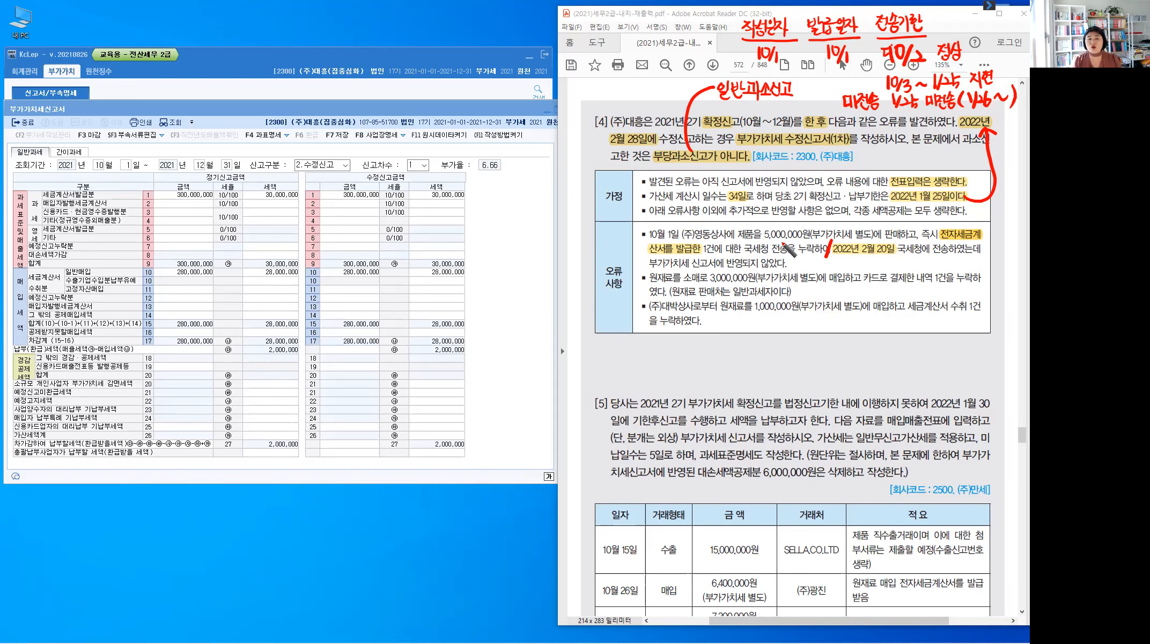
{"action": "left_click_drag", "start_coordinate": [856, 253], "coordinate": [880, 267]}
{"action": "left_click", "coordinate": [880, 257]}
{"action": "left_click_drag", "start_coordinate": [881, 258], "coordinate": [892, 270]}
{"action": "left_click_drag", "start_coordinate": [894, 258], "coordinate": [894, 264]}
{"action": "mouse_move", "coordinate": [897, 260]}
{"action": "left_mouse_down"}
{"action": "mouse_move", "coordinate": [949, 272]}
{"action": "mouse_move", "coordinate": [968, 258]}
{"action": "mouse_move", "coordinate": [965, 276]}
{"action": "left_mouse_up"}
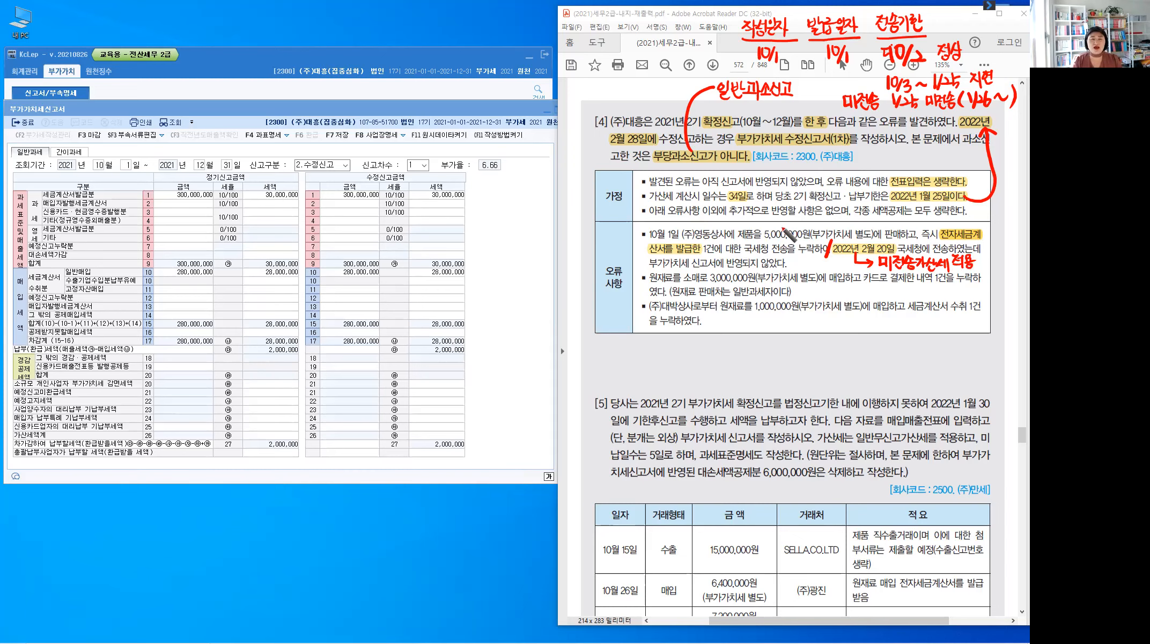
Handwrite a red arrow and 1란 above the 5,000,000원 sales amount in the first error item
{"action": "left_click_drag", "start_coordinate": [782, 224], "coordinate": [793, 215]}
{"action": "key", "text": "ctrl"}
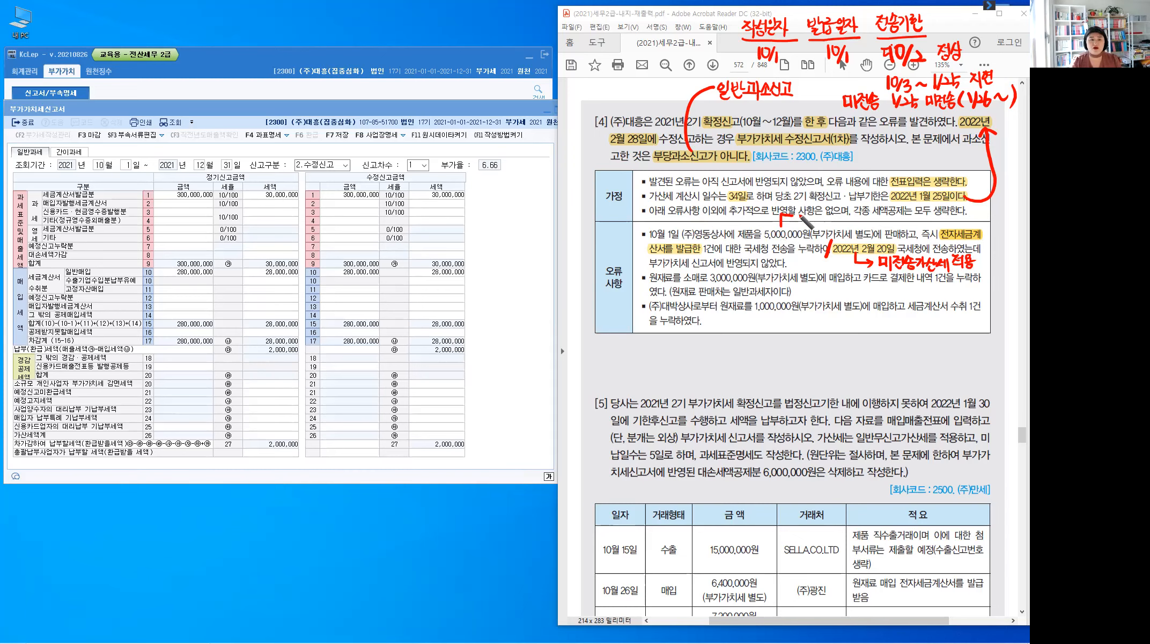
{"action": "mouse_move", "coordinate": [800, 214]}
{"action": "left_mouse_down"}
{"action": "mouse_move", "coordinate": [800, 226]}
{"action": "mouse_move", "coordinate": [811, 221]}
{"action": "left_mouse_up"}
{"action": "key", "text": "alt"}
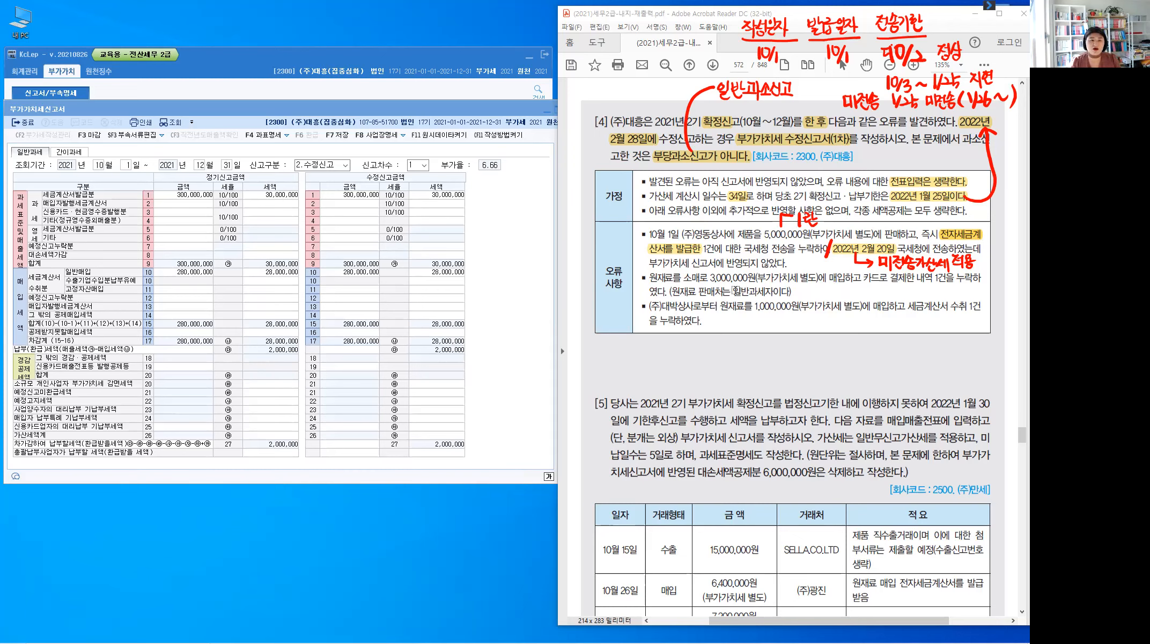
Highlight 일반과세, 원재료 and 카드 in the second error item
{"action": "left_click_drag", "start_coordinate": [766, 291], "coordinate": [733, 292]}
{"action": "left_click_drag", "start_coordinate": [649, 277], "coordinate": [674, 278]}
{"action": "left_click_drag", "start_coordinate": [881, 278], "coordinate": [864, 278]}
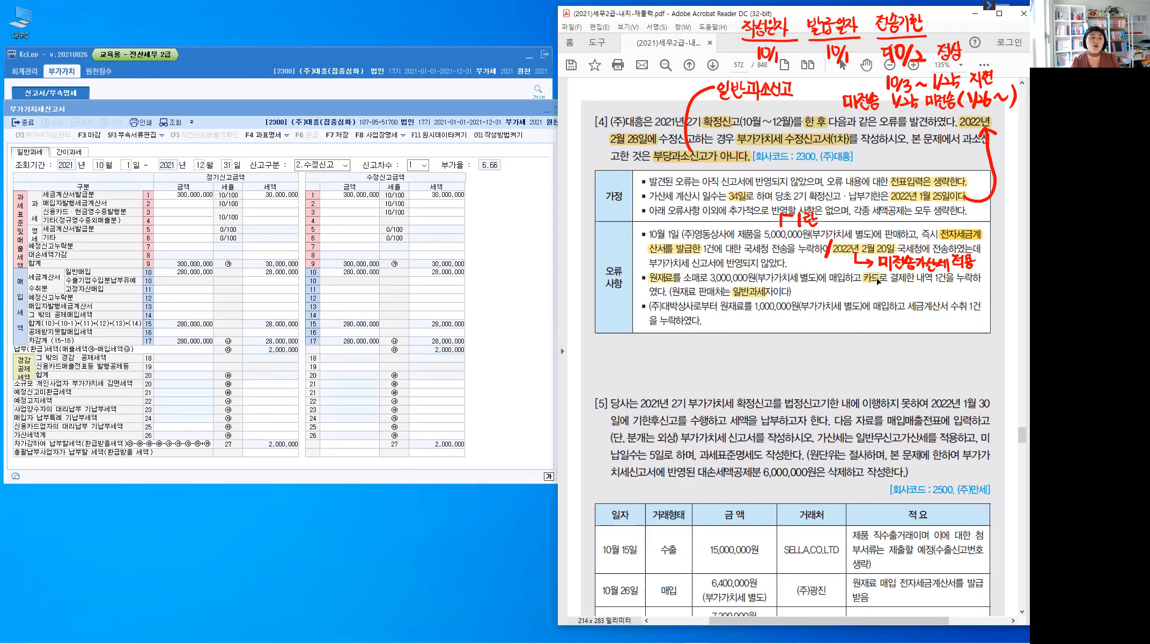
Highlight 별도 in the second error item and handwrite 14란, 공제가능 in red beside its last line
{"action": "key", "text": "ctrl"}
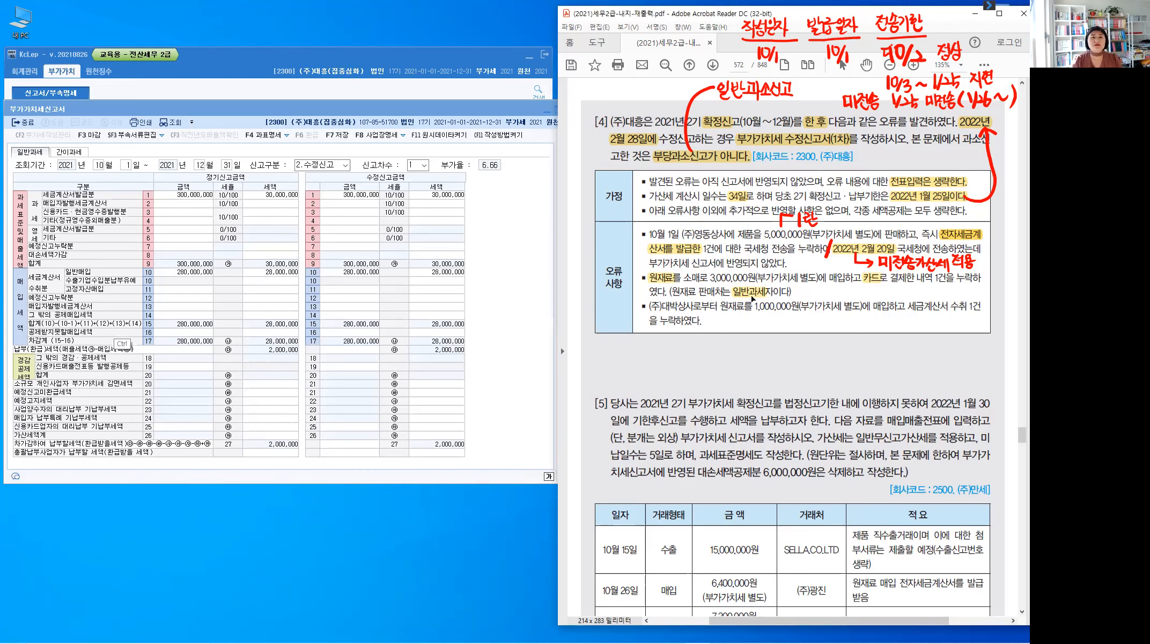
{"action": "key", "text": "alt"}
{"action": "mouse_move", "coordinate": [801, 286]}
{"action": "left_mouse_down"}
{"action": "mouse_move", "coordinate": [802, 296]}
{"action": "mouse_move", "coordinate": [822, 292]}
{"action": "left_mouse_up"}
{"action": "left_click_drag", "start_coordinate": [816, 293], "coordinate": [881, 295]}
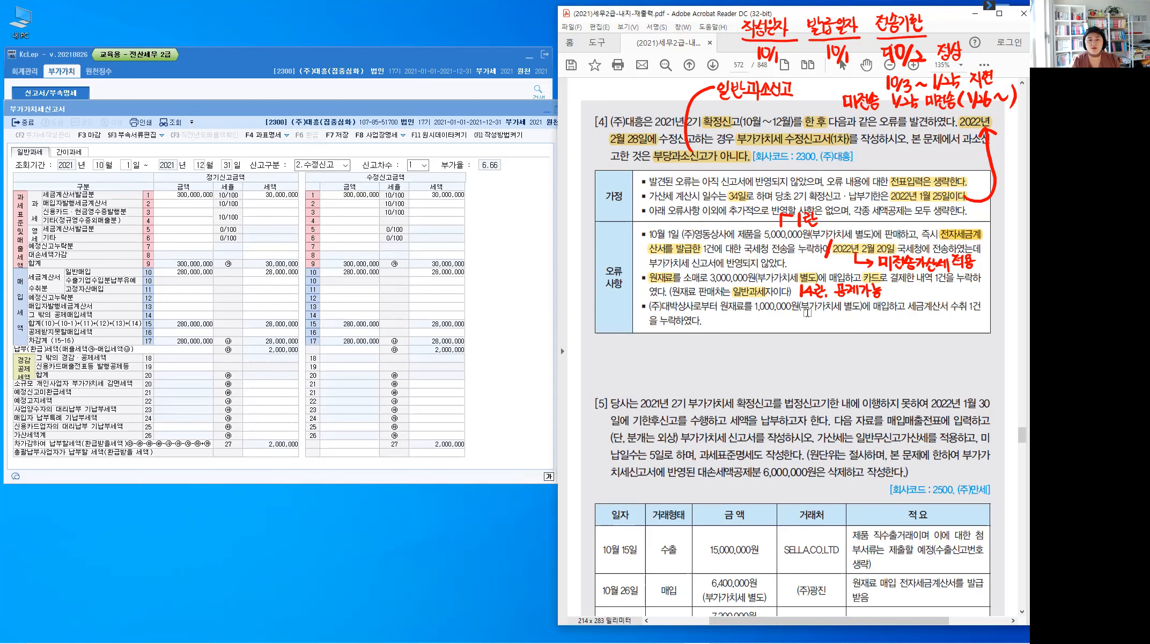
Highlight 세금계산서 수취 in the third error item and handwrite 10란, 공제가능 in red after it
{"action": "left_click_drag", "start_coordinate": [907, 306], "coordinate": [967, 310]}
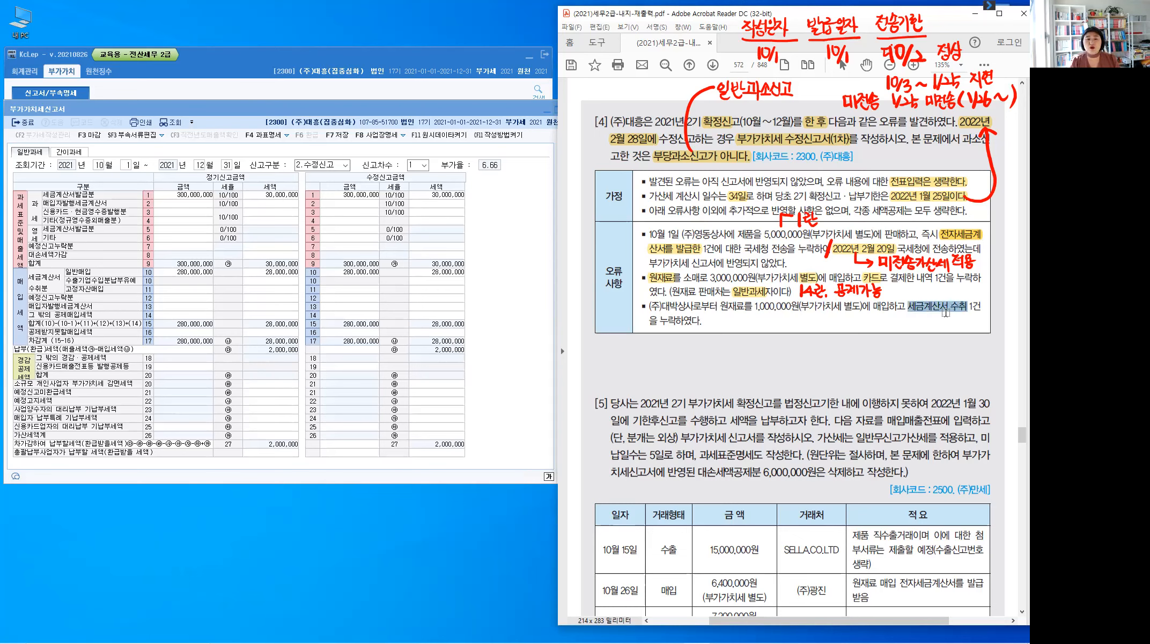
{"action": "left_click", "coordinate": [946, 314]}
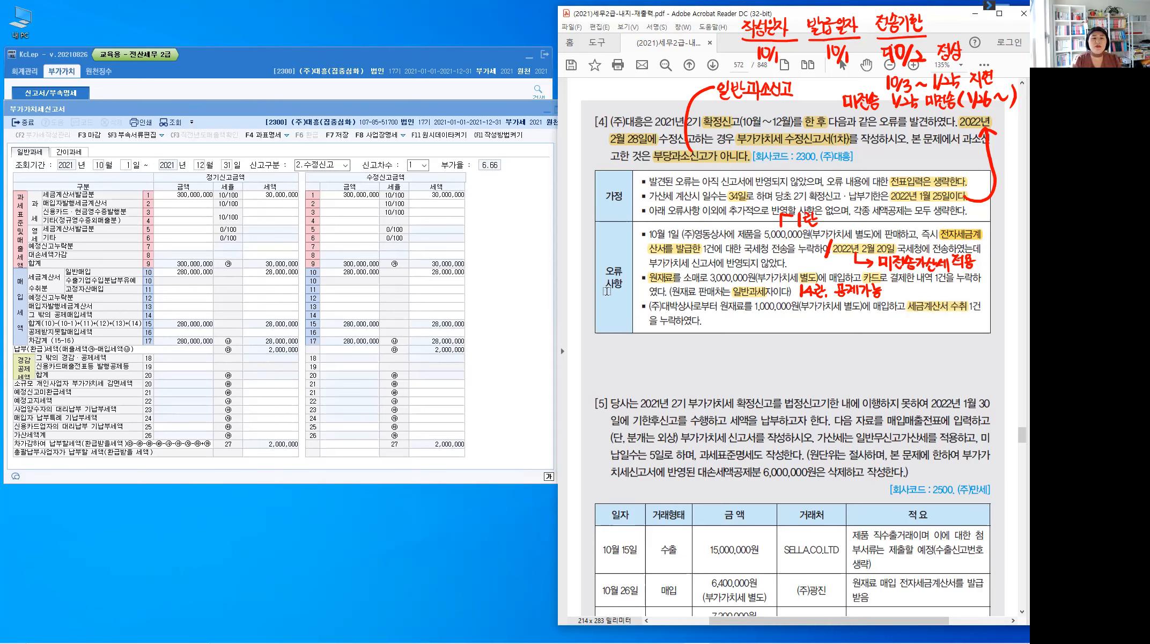
{"action": "key", "text": "ctrl+shift+3"}
{"action": "mouse_move", "coordinate": [713, 315]}
{"action": "left_mouse_down"}
{"action": "mouse_move", "coordinate": [714, 325]}
{"action": "mouse_move", "coordinate": [731, 322]}
{"action": "left_mouse_up"}
{"action": "left_click_drag", "start_coordinate": [732, 315], "coordinate": [735, 320]}
{"action": "left_click_drag", "start_coordinate": [726, 324], "coordinate": [736, 328]}
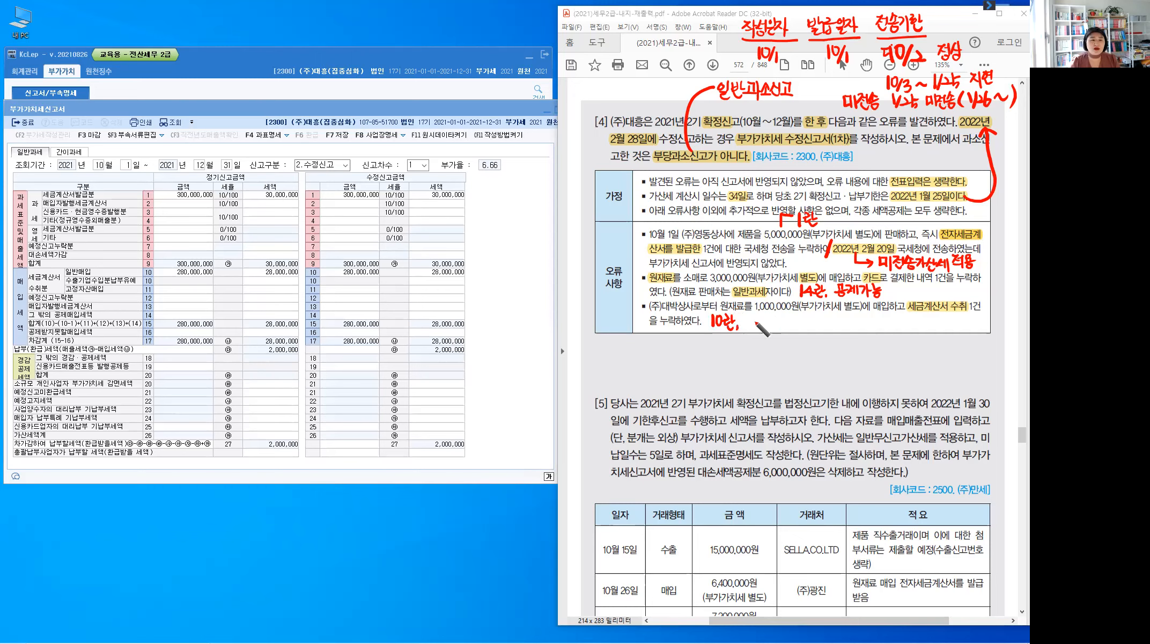
{"action": "left_click_drag", "start_coordinate": [745, 317], "coordinate": [778, 330]}
{"action": "left_click_drag", "start_coordinate": [780, 315], "coordinate": [789, 330]}
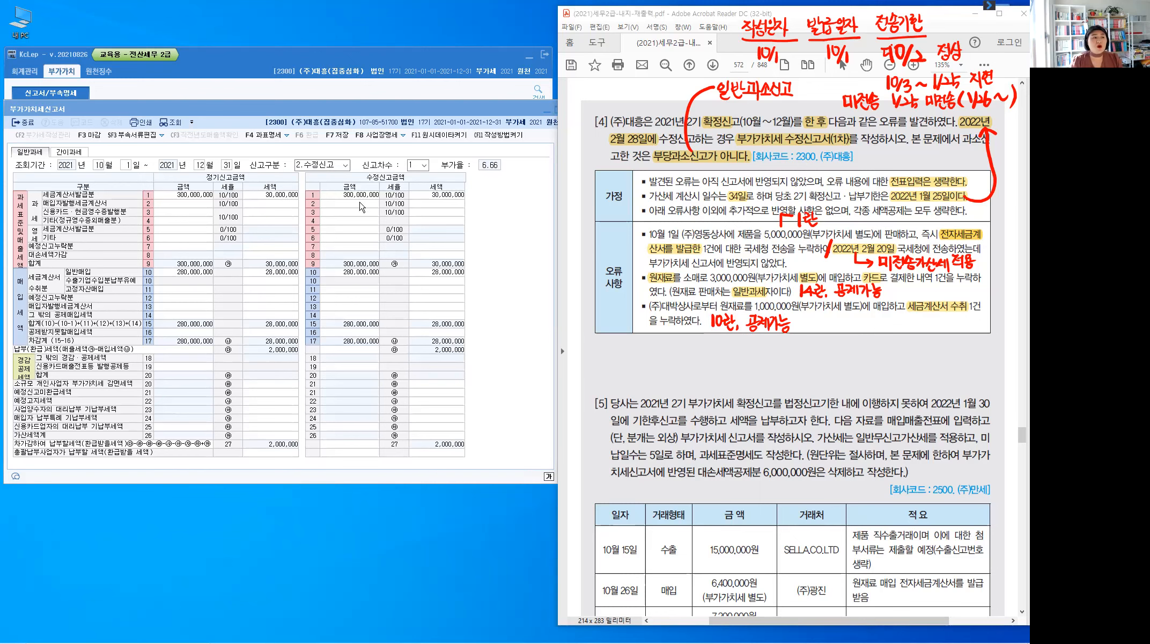
Set the amended 세금계산서발급분 sales amount in row 1 of the VAT return to 305,000,000
{"action": "left_click", "coordinate": [359, 196]}
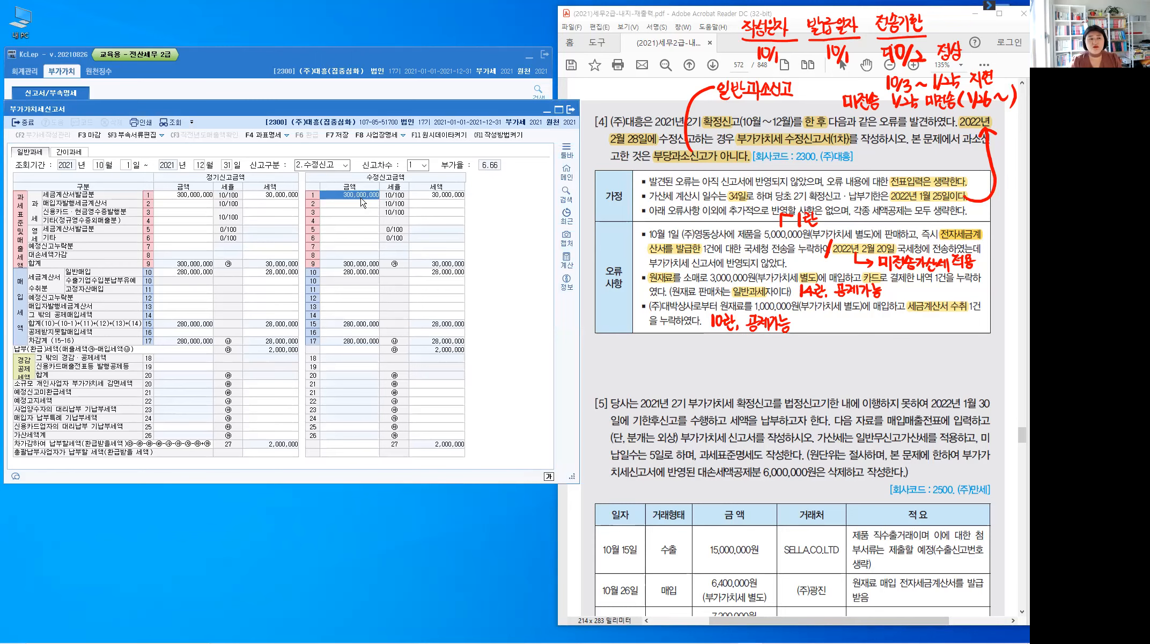
{"action": "key", "text": "ctrl"}
{"action": "left_click", "coordinate": [362, 201]}
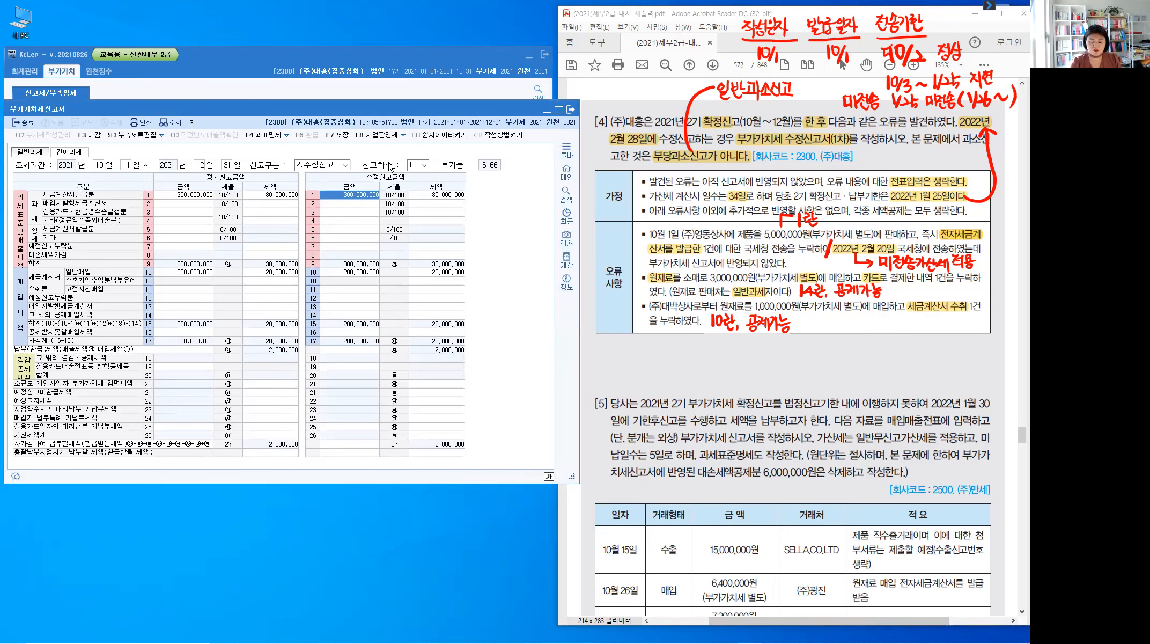
{"action": "type", "text": "305,000,000"}
{"action": "key", "text": "Return"}
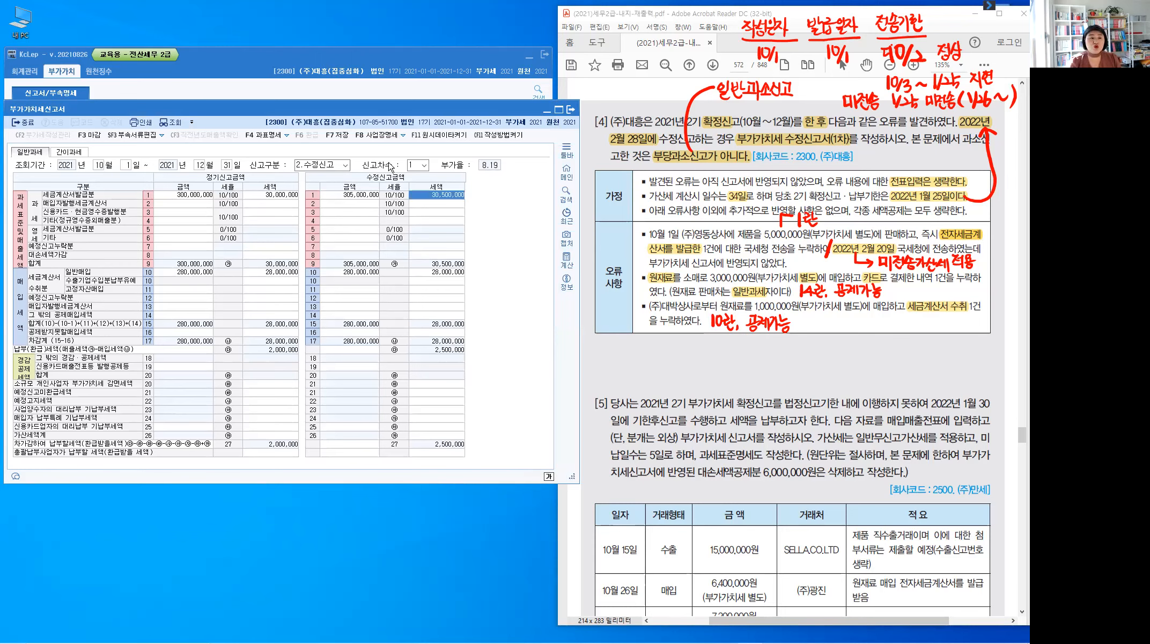
{"action": "key", "text": "Return"}
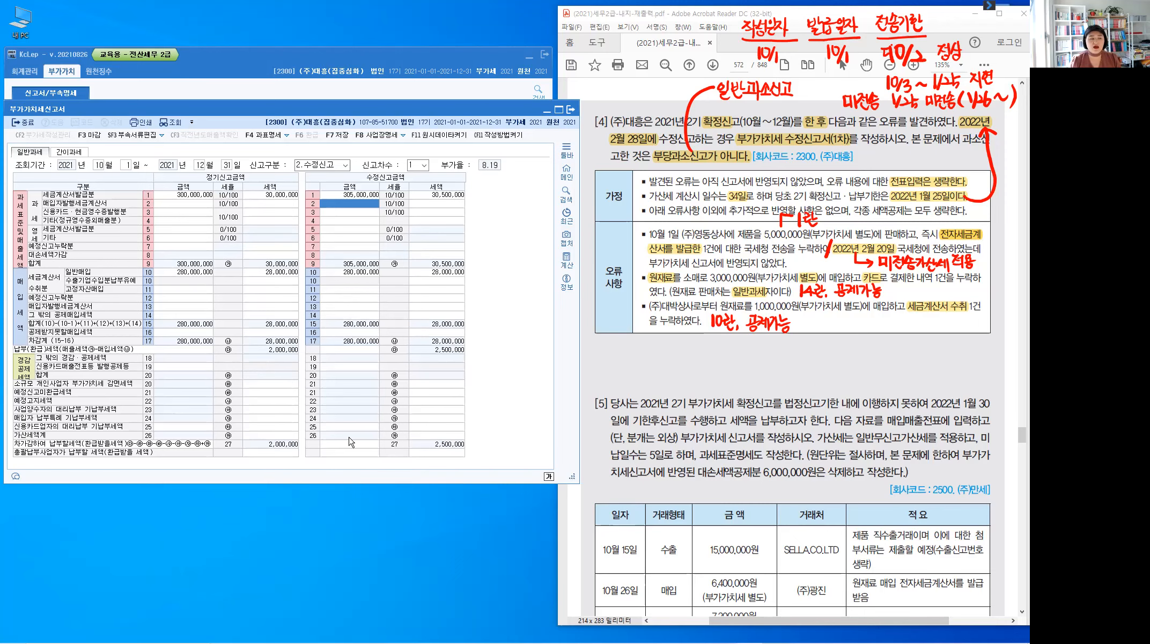
In the amended detail of row 14, enter 3,000,000 with 300,000 tax as 신용카드매출 일반매입 in row 41, and return to the main form
{"action": "left_click", "coordinate": [349, 316]}
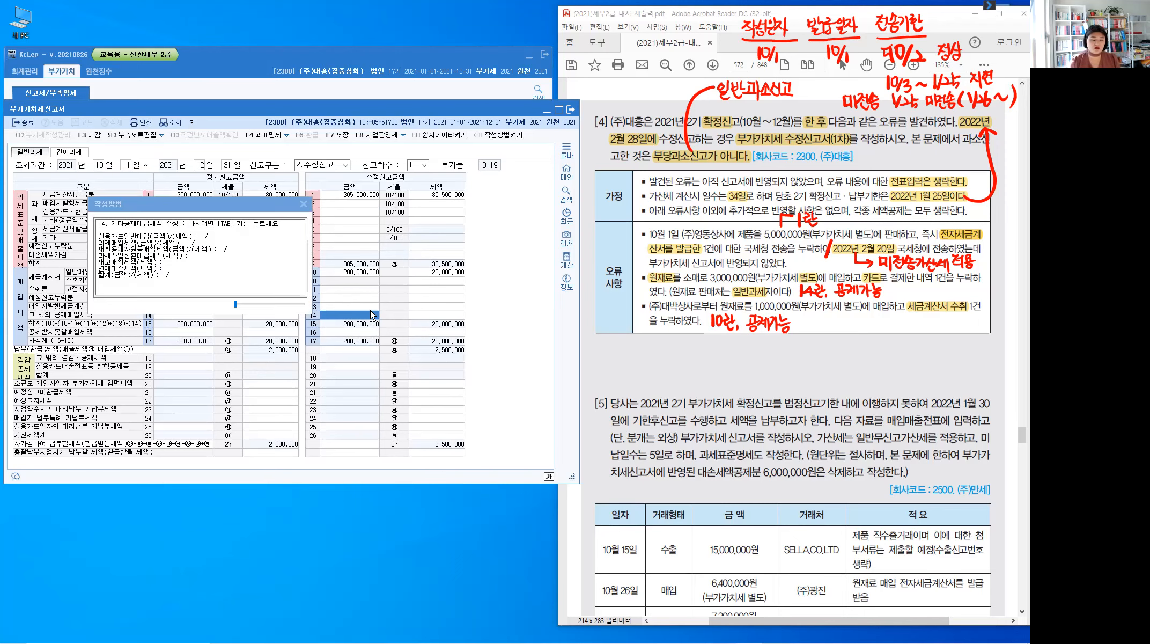
{"action": "key", "text": "Tab"}
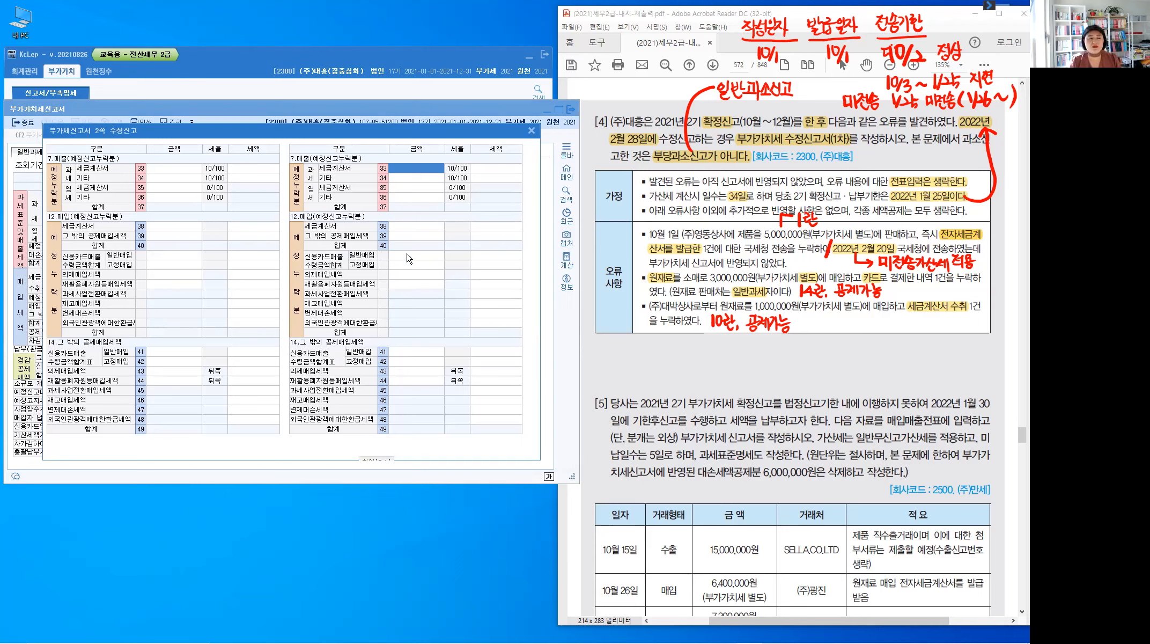
{"action": "left_click", "coordinate": [403, 236]}
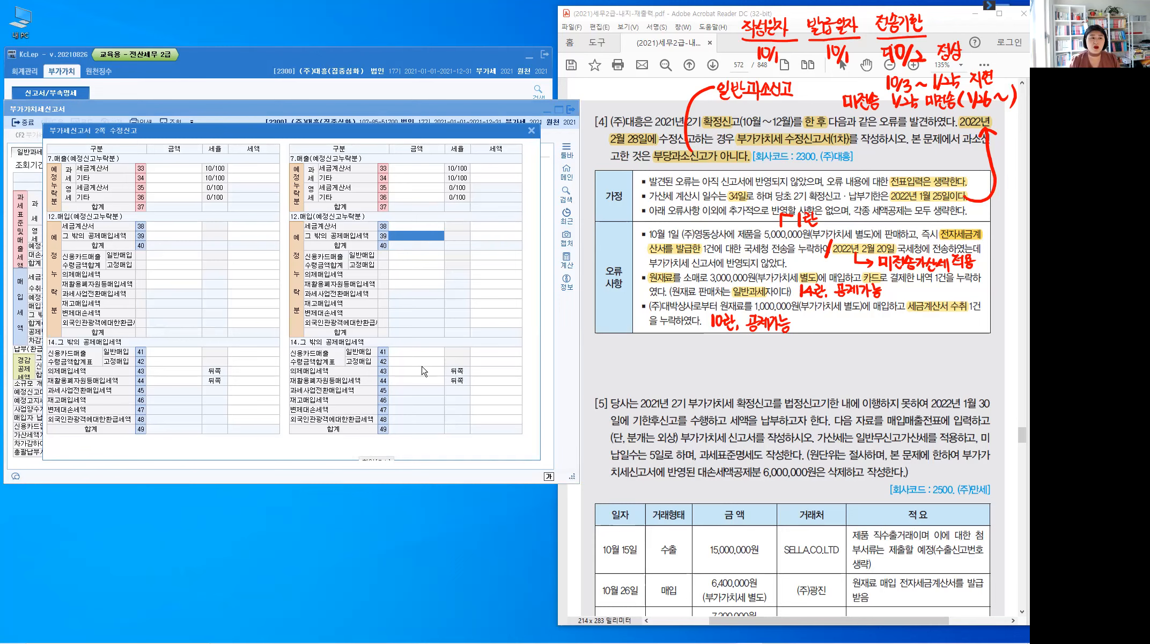
{"action": "key", "text": "Return"}
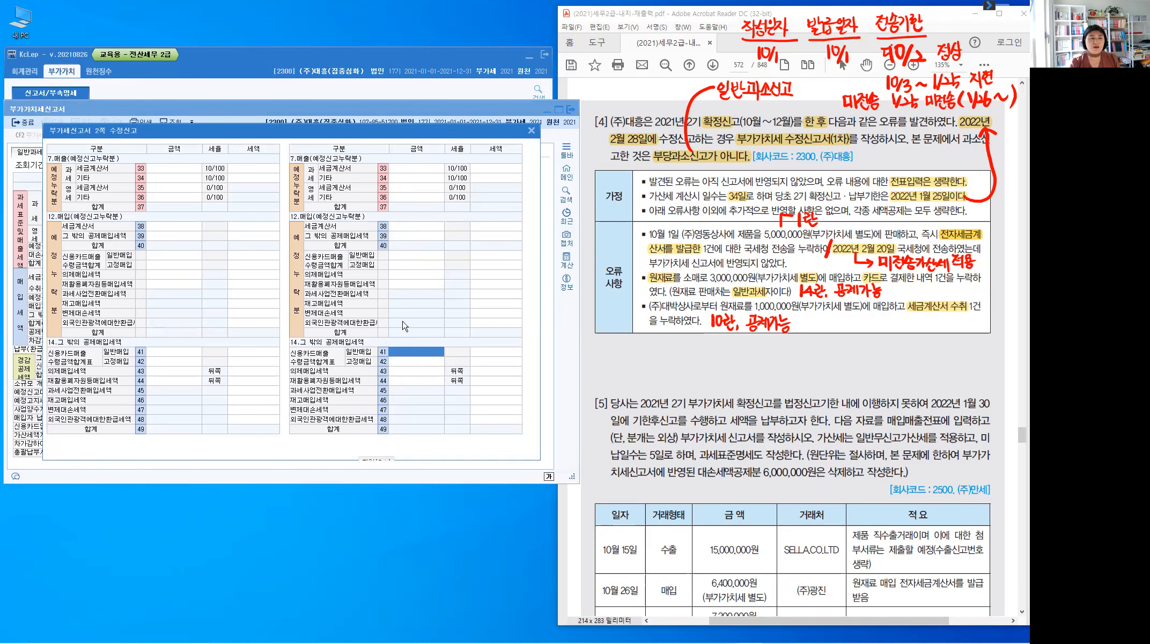
{"action": "type", "text": "3000000"}
{"action": "key", "text": "Return"}
{"action": "type", "text": "300,000"}
{"action": "key", "text": "Return"}
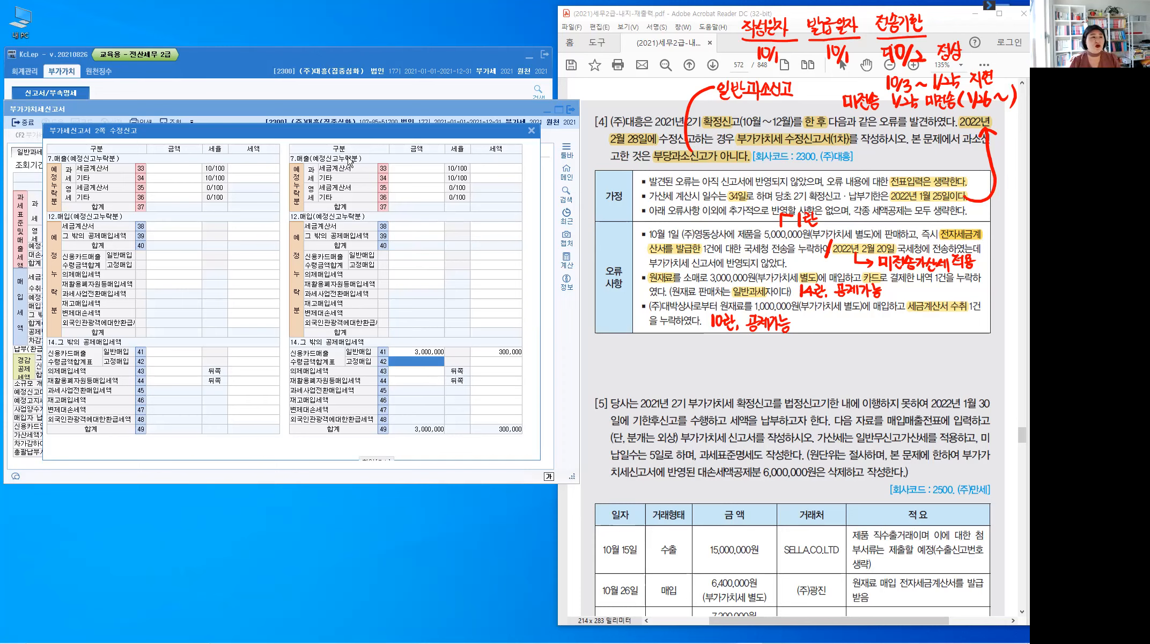
{"action": "left_click_drag", "start_coordinate": [368, 130], "coordinate": [371, 93]}
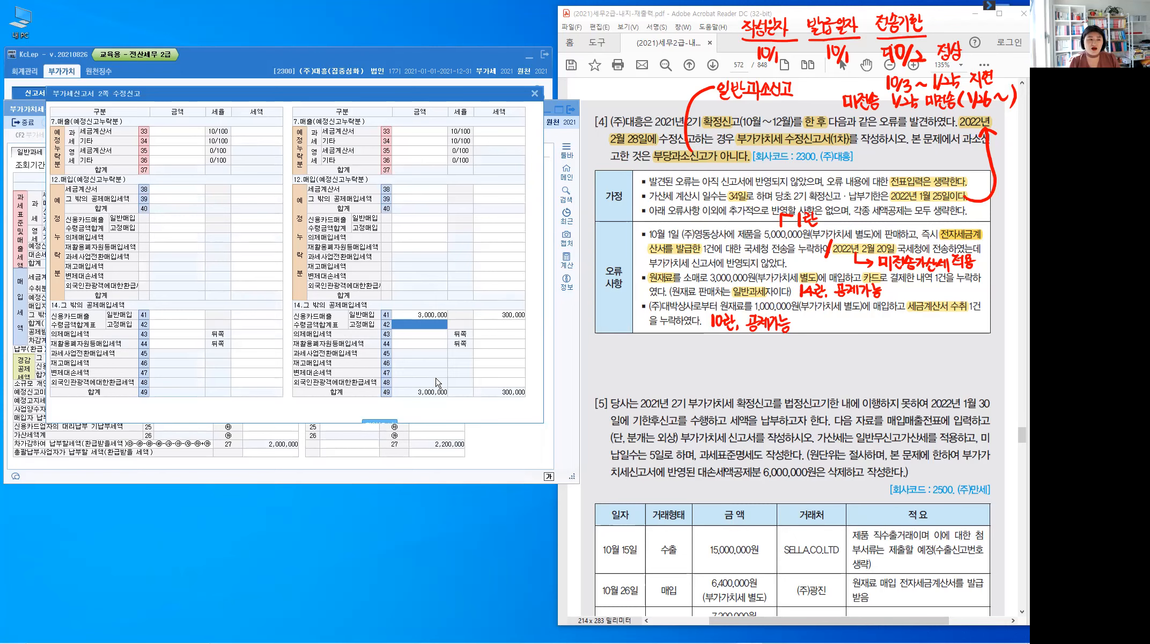
{"action": "key", "text": "Escape"}
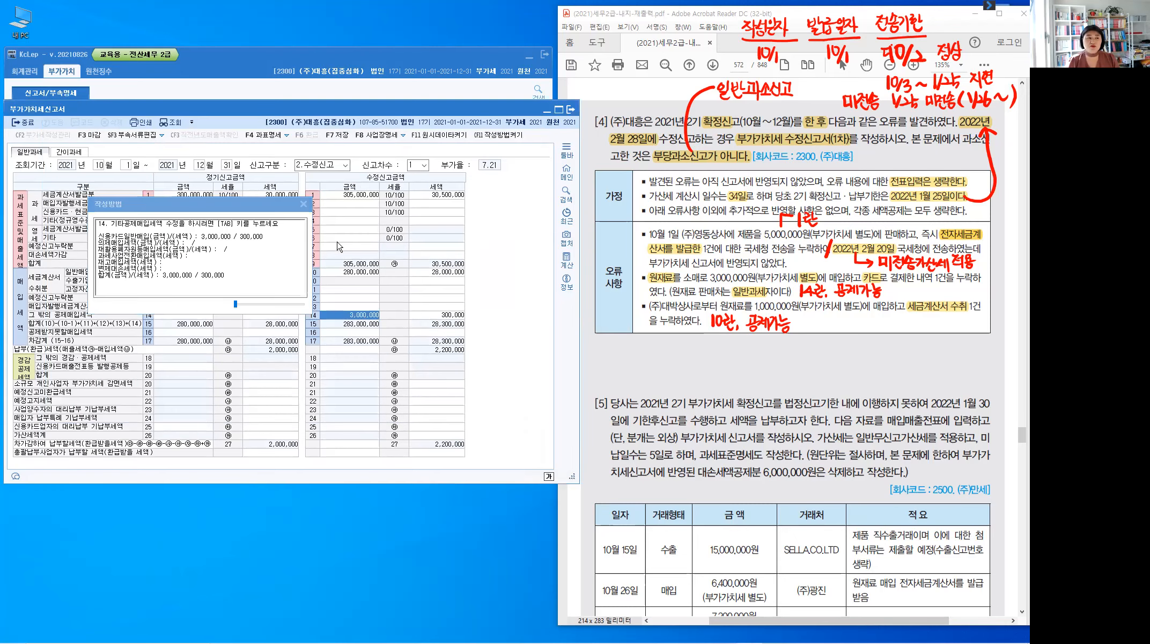
{"action": "left_click", "coordinate": [304, 205]}
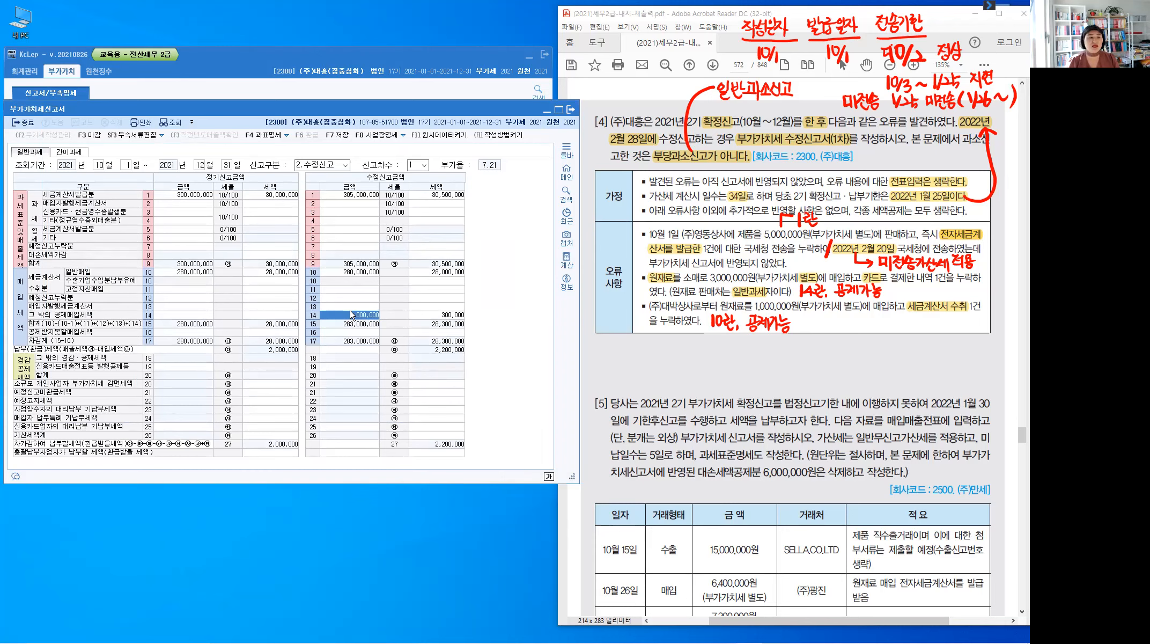
Set the amended 세금계산서 수취분 일반매입 in row 10 to 281,000,000 with tax of 28,100,000
{"action": "left_click", "coordinate": [356, 273]}
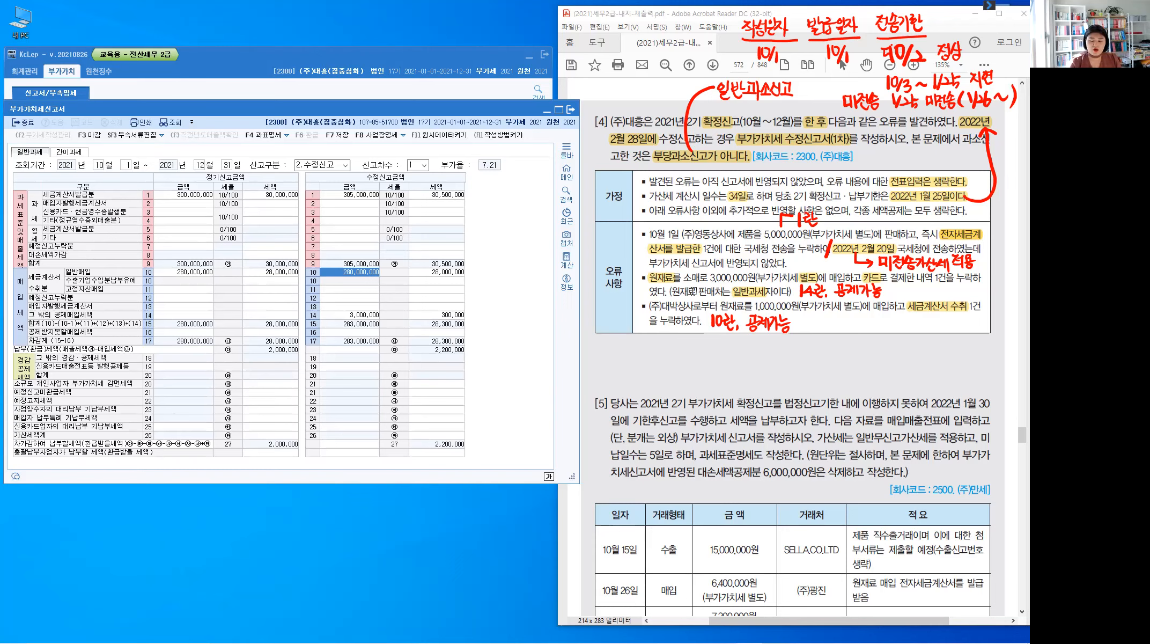
{"action": "key", "text": "BackSpace"}
{"action": "type", "text": "281,000,000"}
{"action": "key", "text": "Return"}
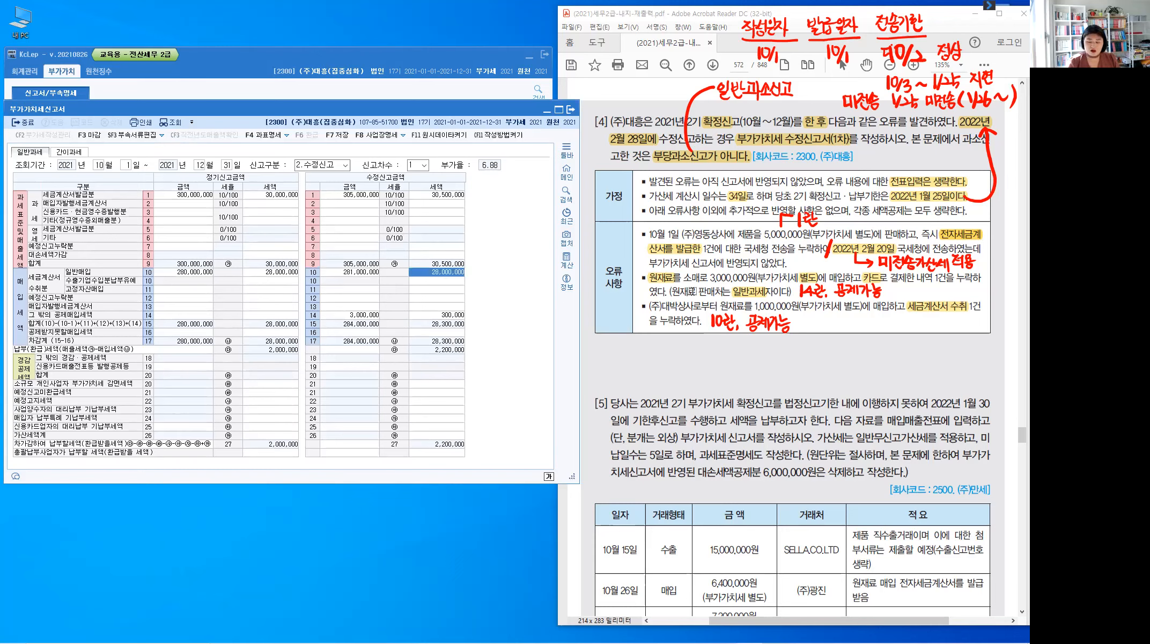
{"action": "type", "text": "28"}
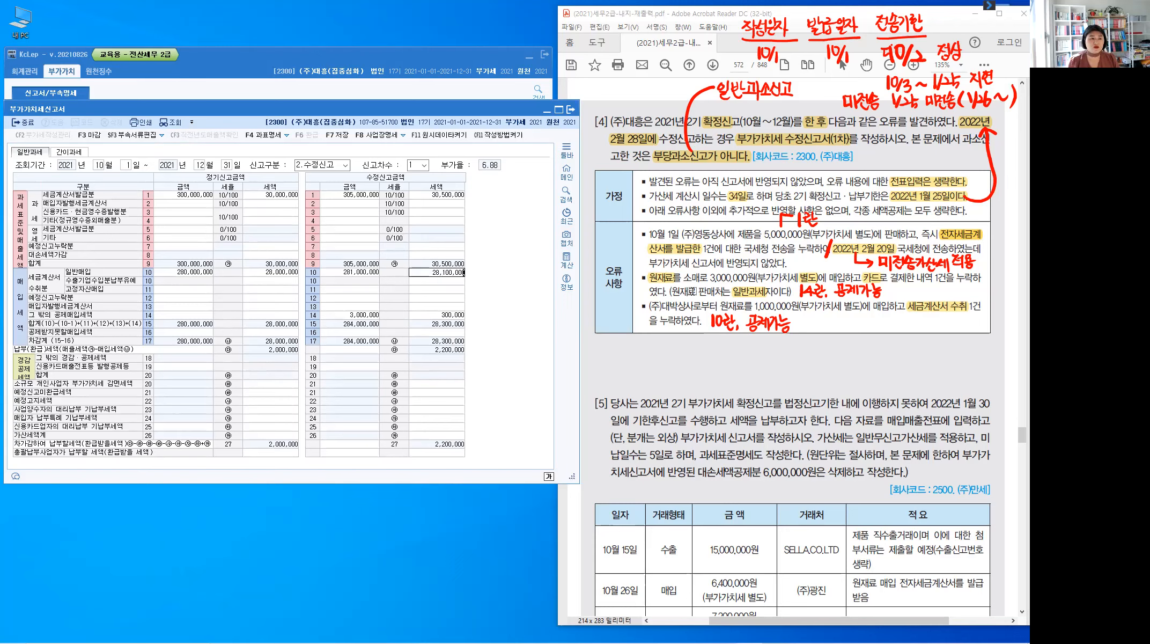
{"action": "key", "text": "Return"}
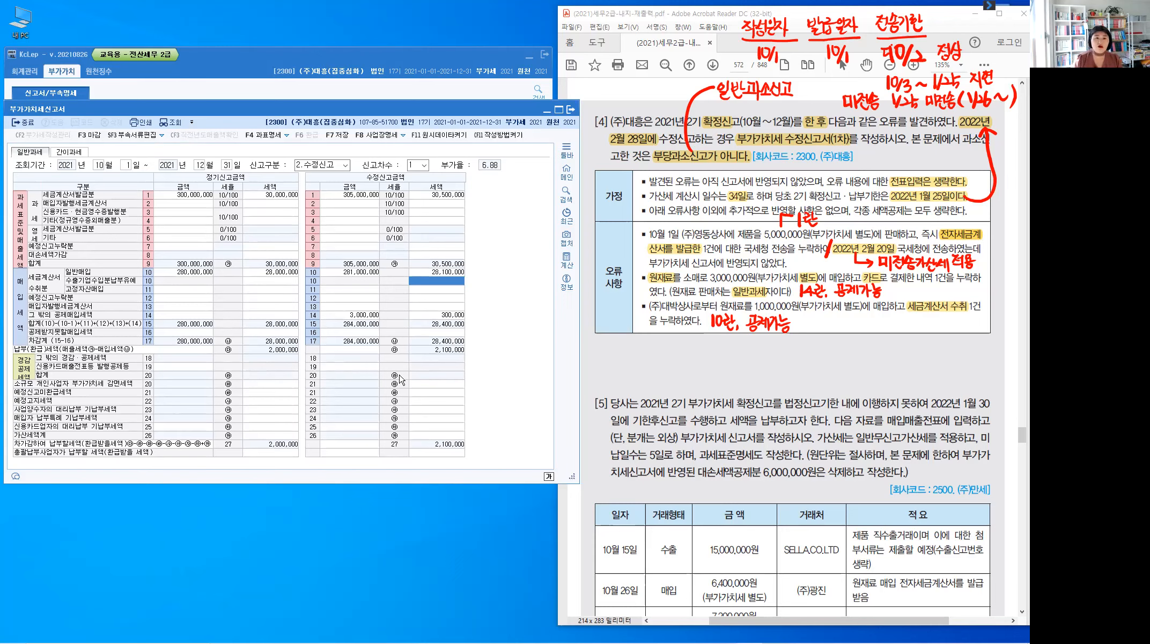
Handwrite the penalty calculation 미전송: 5.000.000×0.5% = in red below the error items table
{"action": "key", "text": "ctrl+shift+3"}
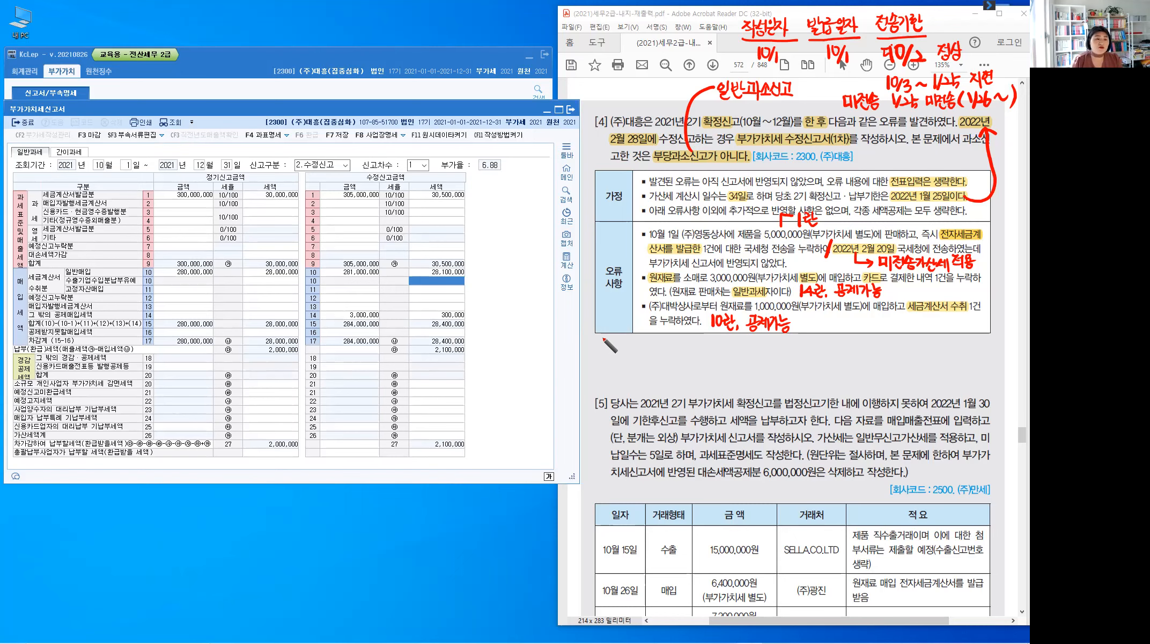
{"action": "left_click_drag", "start_coordinate": [600, 339], "coordinate": [638, 351]}
{"action": "left_click", "coordinate": [644, 340]}
{"action": "left_click", "coordinate": [644, 348]}
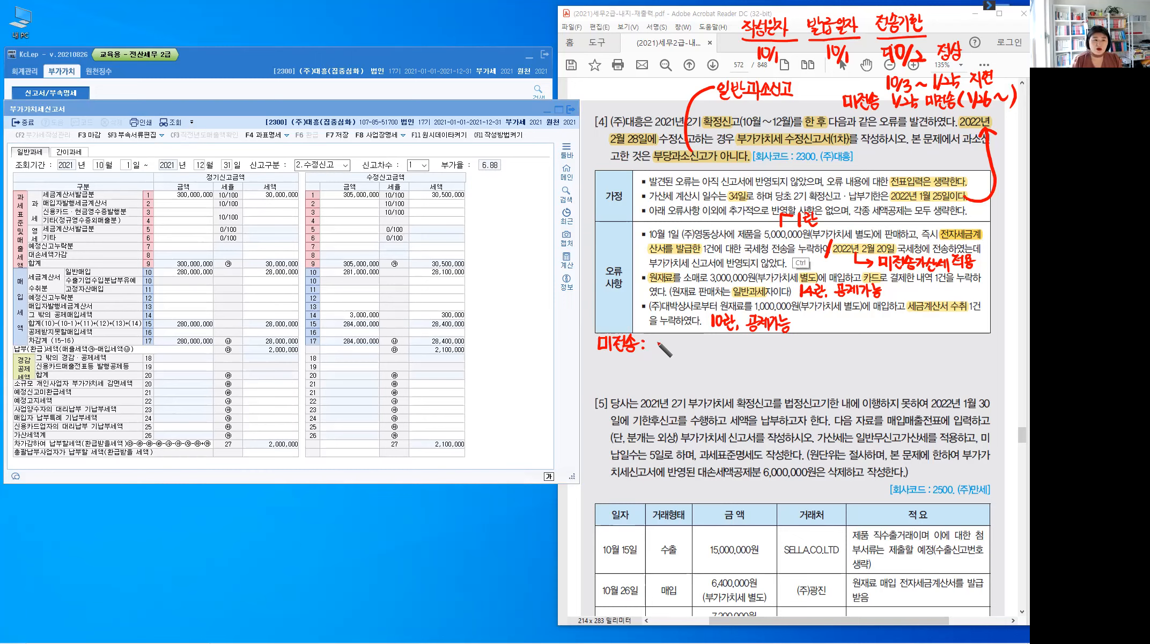
{"action": "left_click_drag", "start_coordinate": [655, 338], "coordinate": [652, 348]}
{"action": "left_click_drag", "start_coordinate": [654, 337], "coordinate": [672, 342]}
{"action": "left_click", "coordinate": [664, 346]}
{"action": "left_click_drag", "start_coordinate": [676, 342], "coordinate": [678, 342]}
{"action": "left_click_drag", "start_coordinate": [685, 341], "coordinate": [696, 341]}
{"action": "left_click", "coordinate": [690, 348]}
{"action": "left_click_drag", "start_coordinate": [703, 342], "coordinate": [704, 341]}
{"action": "left_click_drag", "start_coordinate": [711, 341], "coordinate": [718, 350]}
{"action": "left_click_drag", "start_coordinate": [729, 337], "coordinate": [729, 349]}
{"action": "mouse_move", "coordinate": [736, 337]}
{"action": "left_mouse_down"}
{"action": "mouse_move", "coordinate": [733, 350]}
{"action": "mouse_move", "coordinate": [751, 338]}
{"action": "left_mouse_up"}
{"action": "left_click", "coordinate": [740, 348]}
{"action": "left_click_drag", "start_coordinate": [756, 337], "coordinate": [756, 337]}
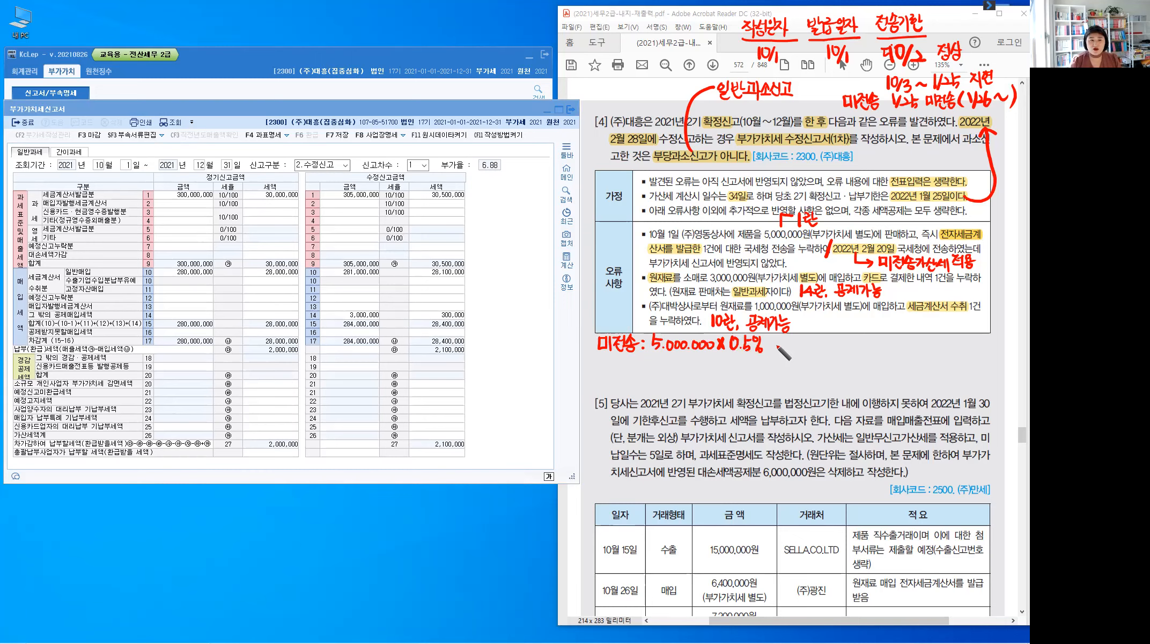
{"action": "left_click_drag", "start_coordinate": [768, 341], "coordinate": [776, 346]}
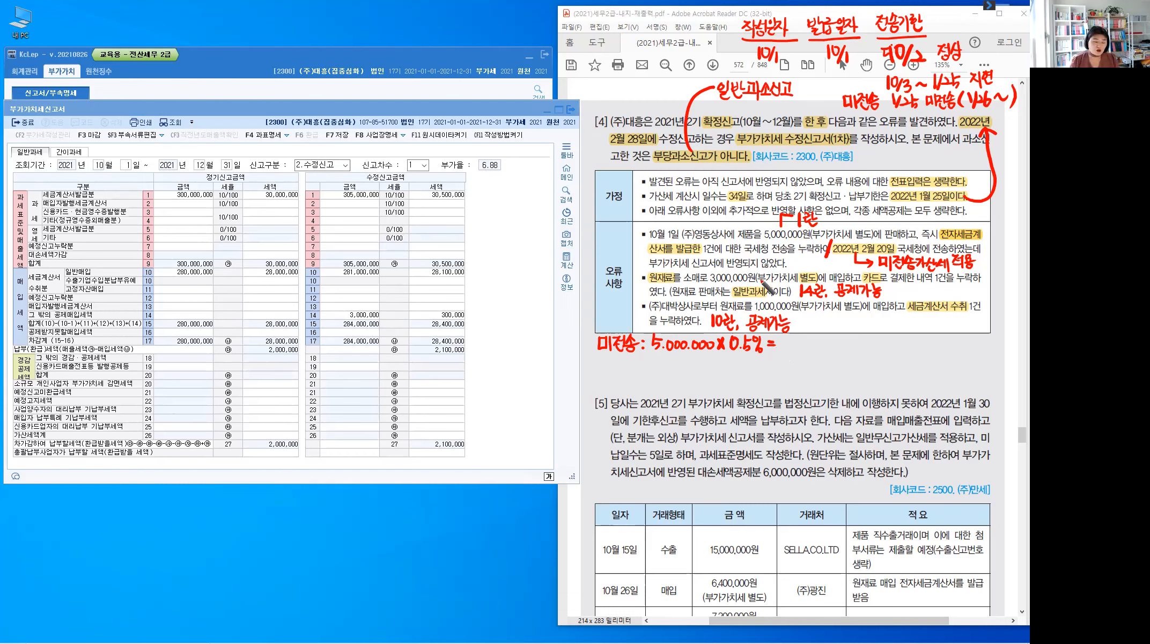
Open the amended 가산세명세 detail from 가산세액계 row 26 of the VAT return
{"action": "key", "text": "alt"}
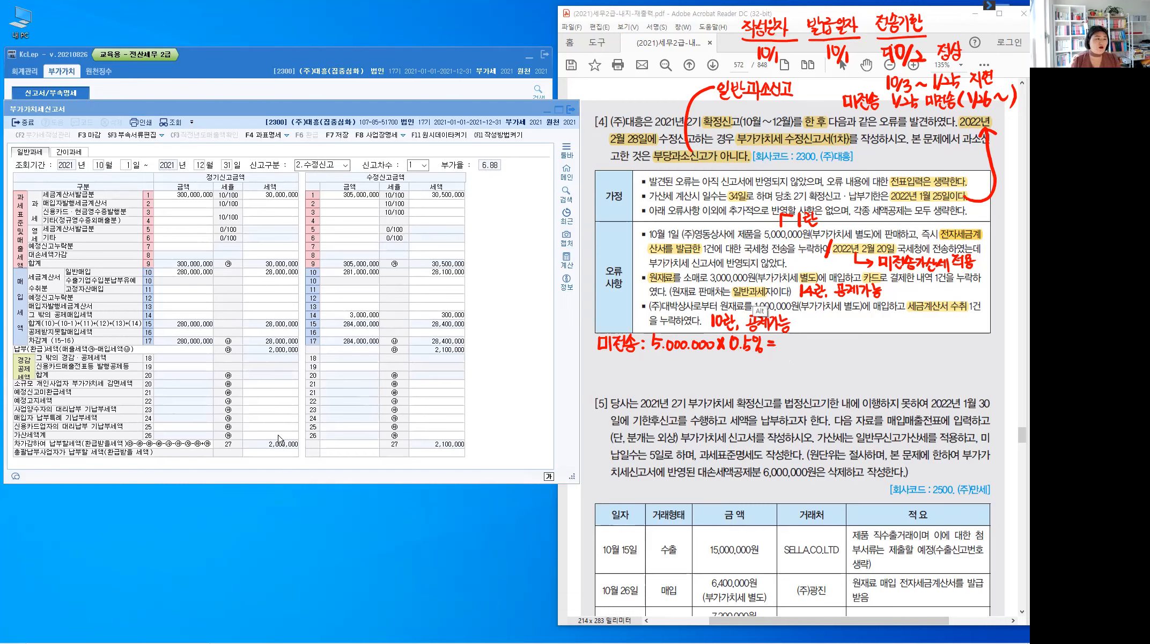
{"action": "left_click", "coordinate": [285, 440]}
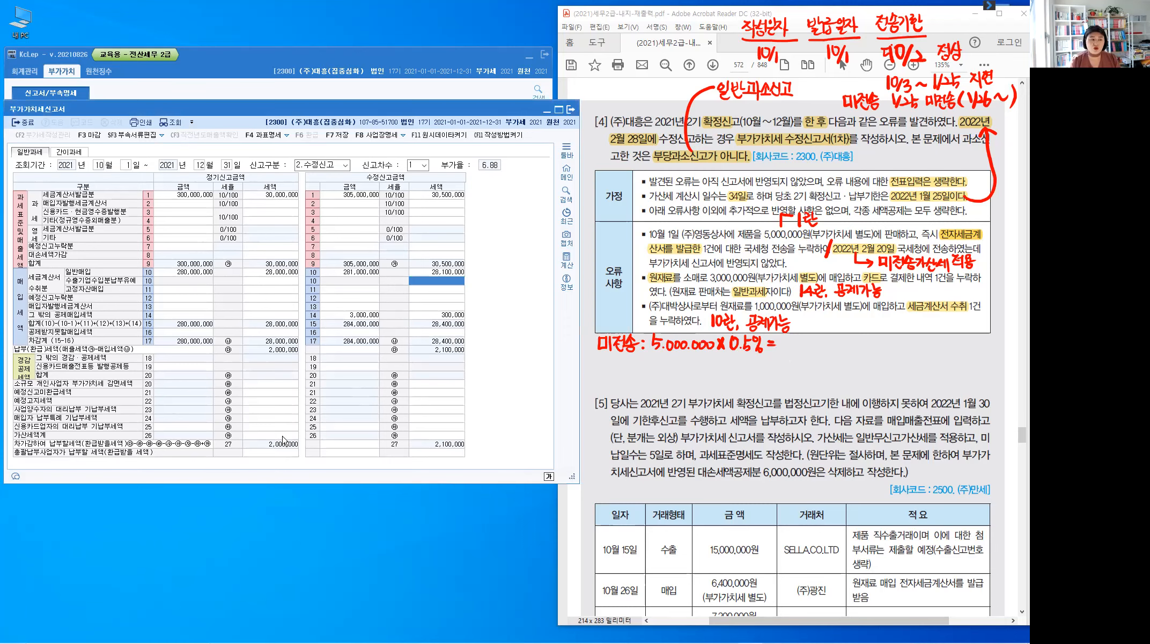
{"action": "left_click", "coordinate": [440, 436]}
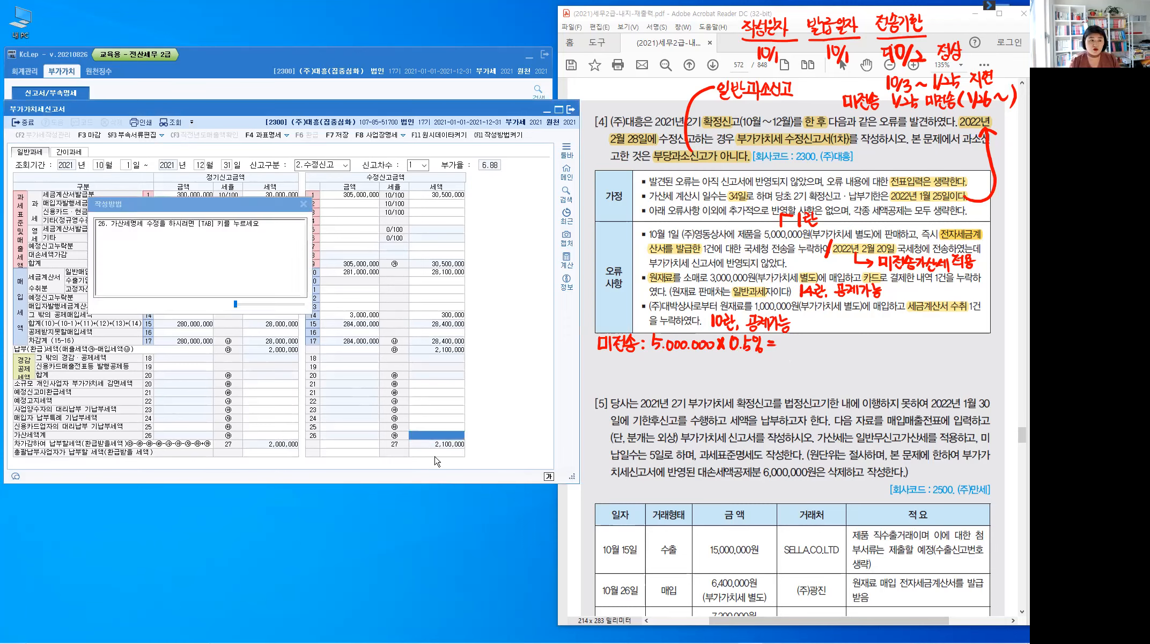
{"action": "key", "text": "Tab"}
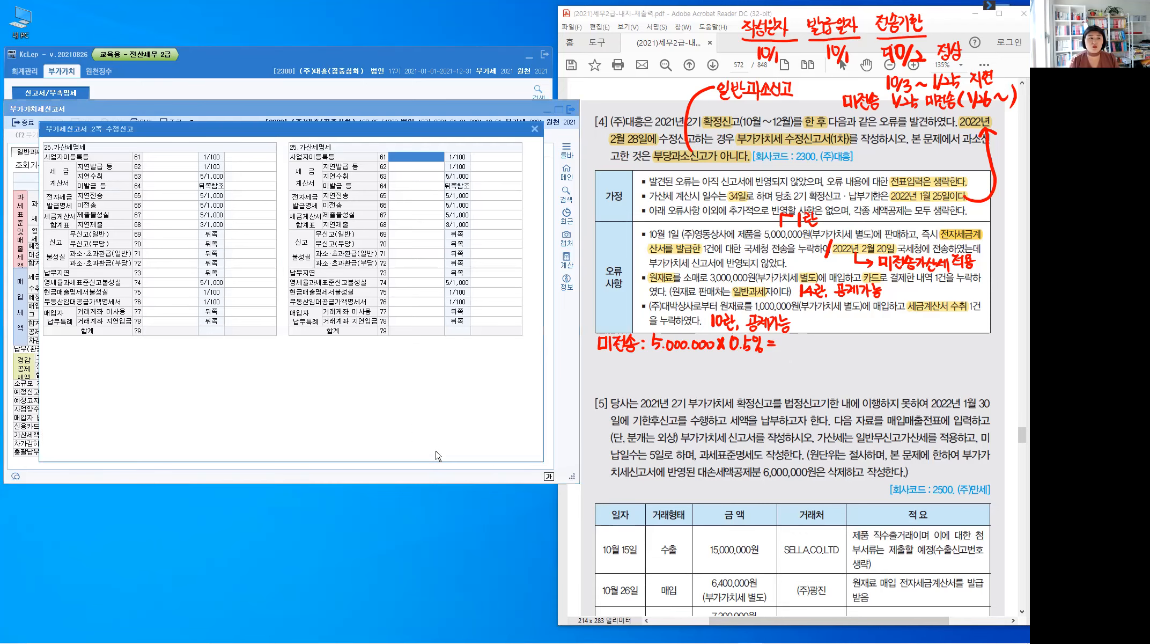
Handwrite 25.000 as the result of the red 미전송 penalty calculation below the error items table
{"action": "key", "text": "ctrl"}
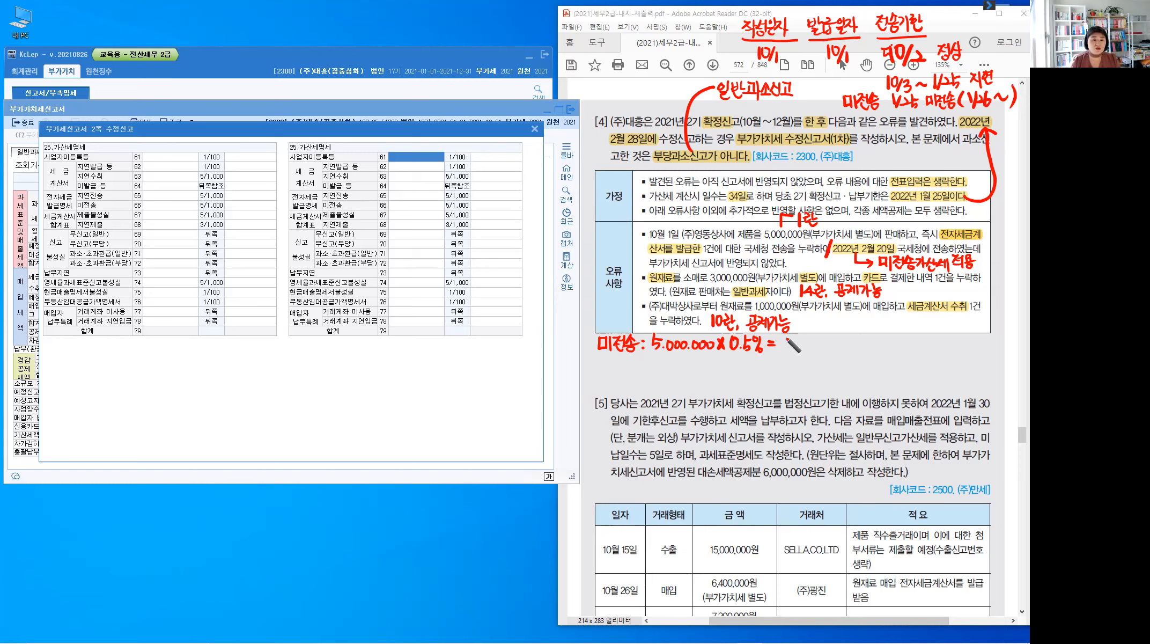
{"action": "mouse_move", "coordinate": [796, 338]}
{"action": "left_mouse_down"}
{"action": "mouse_move", "coordinate": [806, 346]}
{"action": "mouse_move", "coordinate": [794, 348]}
{"action": "left_mouse_up"}
{"action": "left_click_drag", "start_coordinate": [796, 338], "coordinate": [825, 347]}
{"action": "left_click", "coordinate": [806, 347]}
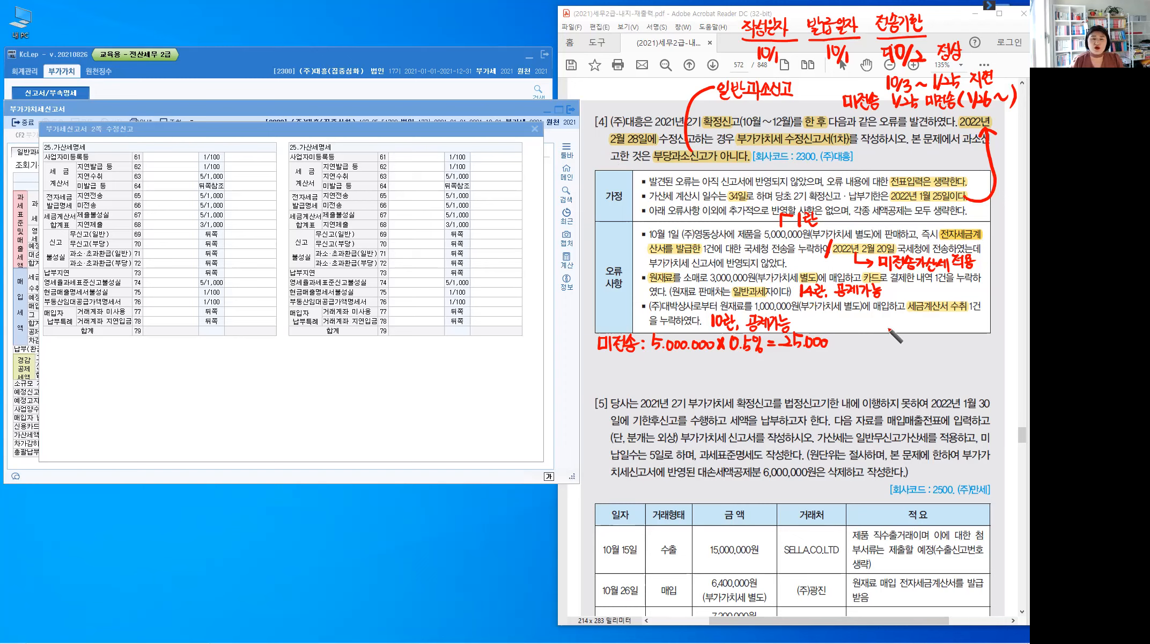
Handwrite 매출세액 500.000 in red beside the 10란, 공제가능 note in the error items table
{"action": "left_click_drag", "start_coordinate": [864, 318], "coordinate": [876, 328]}
{"action": "left_click_drag", "start_coordinate": [881, 315], "coordinate": [884, 316]}
{"action": "left_click_drag", "start_coordinate": [879, 319], "coordinate": [886, 323]}
{"action": "mouse_move", "coordinate": [879, 324]}
{"action": "left_mouse_down"}
{"action": "mouse_move", "coordinate": [926, 333]}
{"action": "mouse_move", "coordinate": [946, 322]}
{"action": "left_mouse_up"}
{"action": "left_click_drag", "start_coordinate": [951, 331], "coordinate": [965, 320]}
{"action": "left_click_drag", "start_coordinate": [972, 318], "coordinate": [971, 320]}
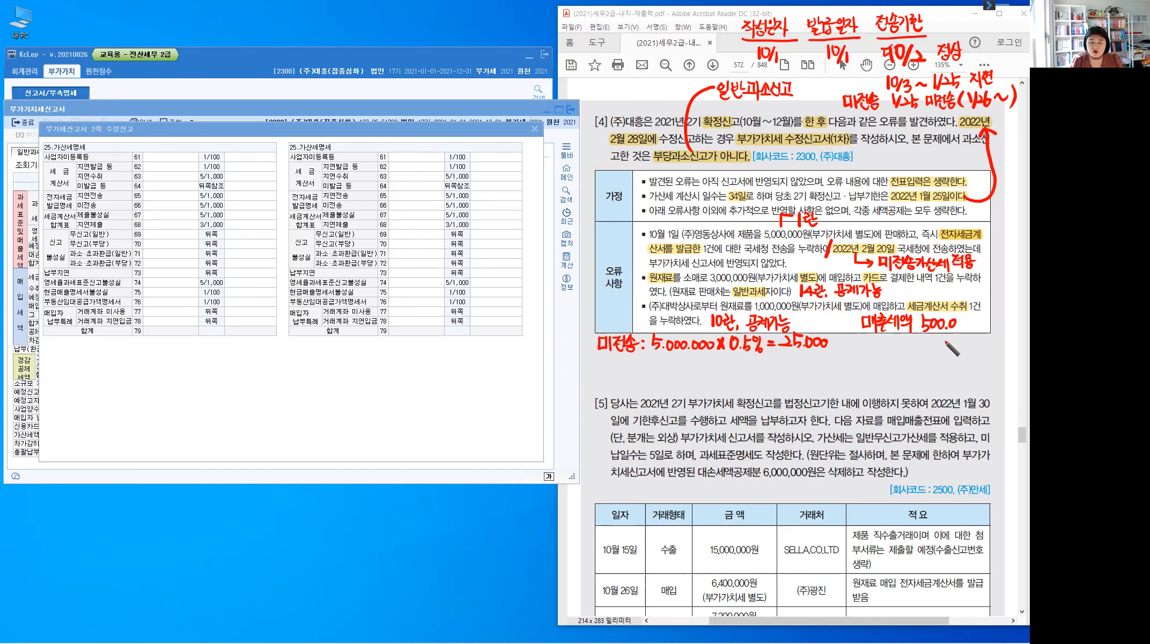
Handwrite 매입세액 400.000 beneath the sales tax note, underline it, and bracket both amounts with the difference 100.000
{"action": "left_click_drag", "start_coordinate": [867, 337], "coordinate": [875, 350]}
{"action": "left_click_drag", "start_coordinate": [881, 335], "coordinate": [888, 347]}
{"action": "mouse_move", "coordinate": [894, 335]}
{"action": "left_mouse_down"}
{"action": "mouse_move", "coordinate": [892, 354]}
{"action": "mouse_move", "coordinate": [919, 354]}
{"action": "left_mouse_up"}
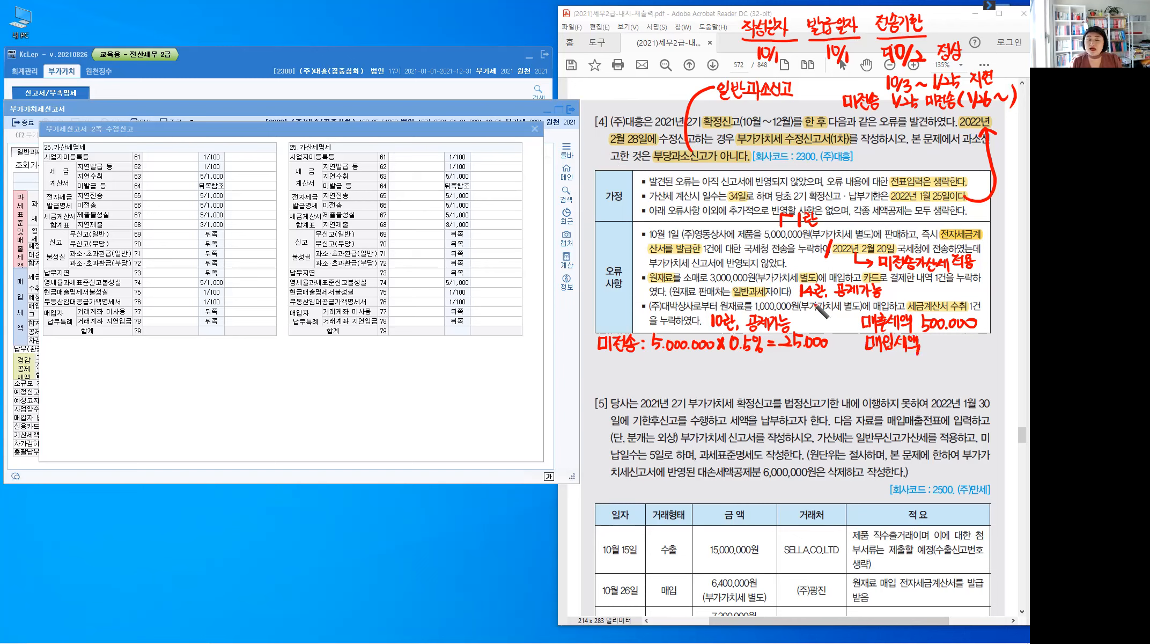
{"action": "mouse_move", "coordinate": [925, 336]}
{"action": "left_mouse_down"}
{"action": "mouse_move", "coordinate": [930, 354]}
{"action": "mouse_move", "coordinate": [996, 345]}
{"action": "left_mouse_up"}
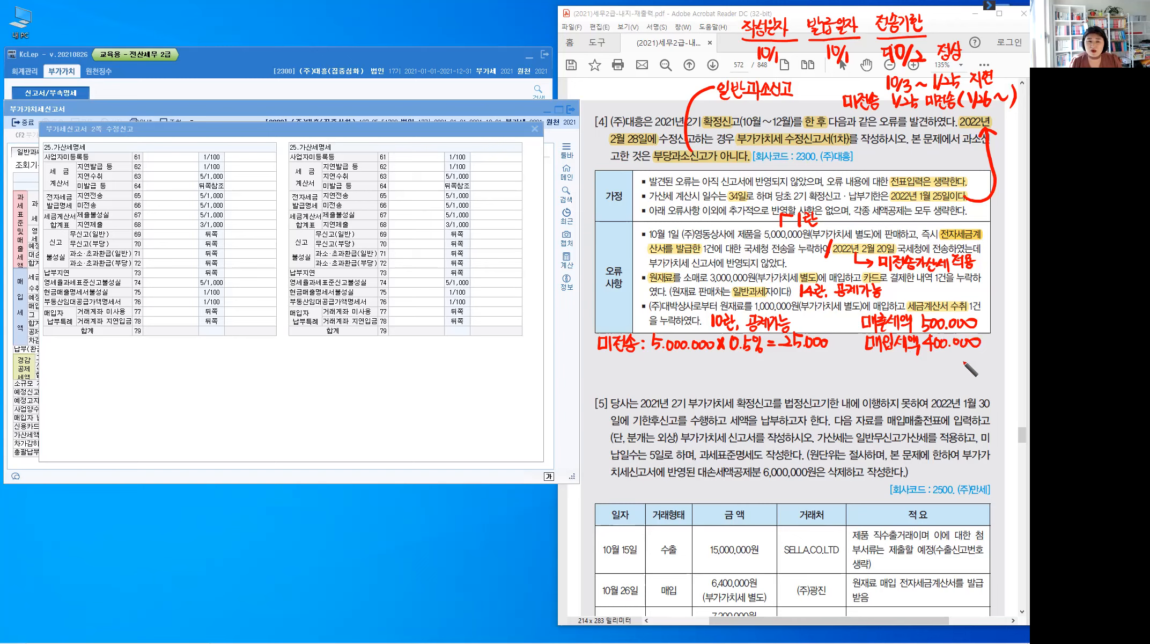
{"action": "left_click_drag", "start_coordinate": [924, 353], "coordinate": [986, 353]}
{"action": "mouse_move", "coordinate": [983, 322]}
{"action": "left_mouse_down"}
{"action": "mouse_move", "coordinate": [986, 347]}
{"action": "mouse_move", "coordinate": [1021, 328]}
{"action": "left_mouse_up"}
{"action": "left_click", "coordinate": [1018, 335]}
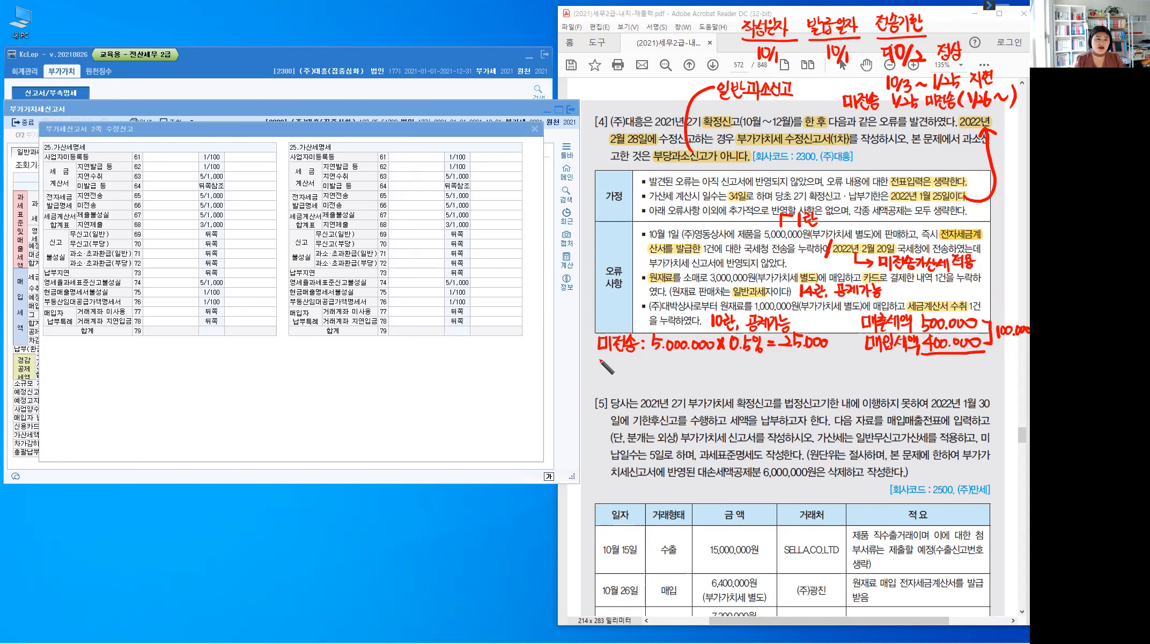
Handwrite 신고불성실: 100.000×10% under the 미전송 line, underlining 부당과소신고 and noting 10% beside 일반과소신고
{"action": "mouse_move", "coordinate": [600, 358]}
{"action": "left_mouse_down"}
{"action": "mouse_move", "coordinate": [605, 370]}
{"action": "mouse_move", "coordinate": [634, 358]}
{"action": "mouse_move", "coordinate": [638, 371]}
{"action": "mouse_move", "coordinate": [647, 358]}
{"action": "mouse_move", "coordinate": [648, 370]}
{"action": "mouse_move", "coordinate": [723, 370]}
{"action": "left_mouse_up"}
{"action": "left_click_drag", "start_coordinate": [724, 360], "coordinate": [713, 370]}
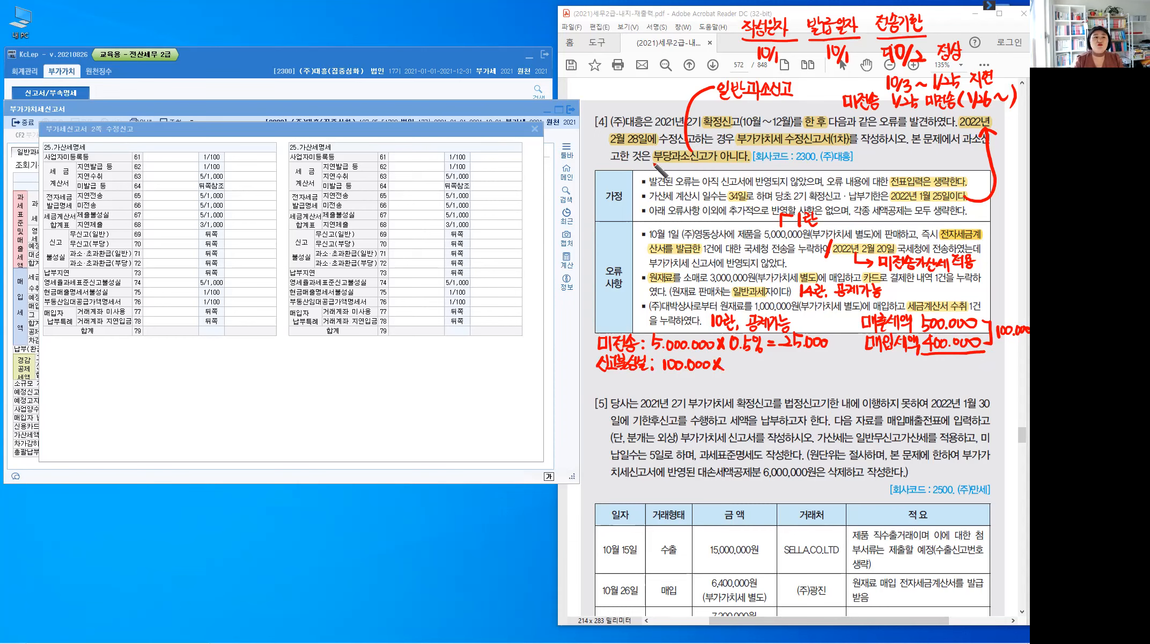
{"action": "left_click_drag", "start_coordinate": [653, 162], "coordinate": [695, 163]}
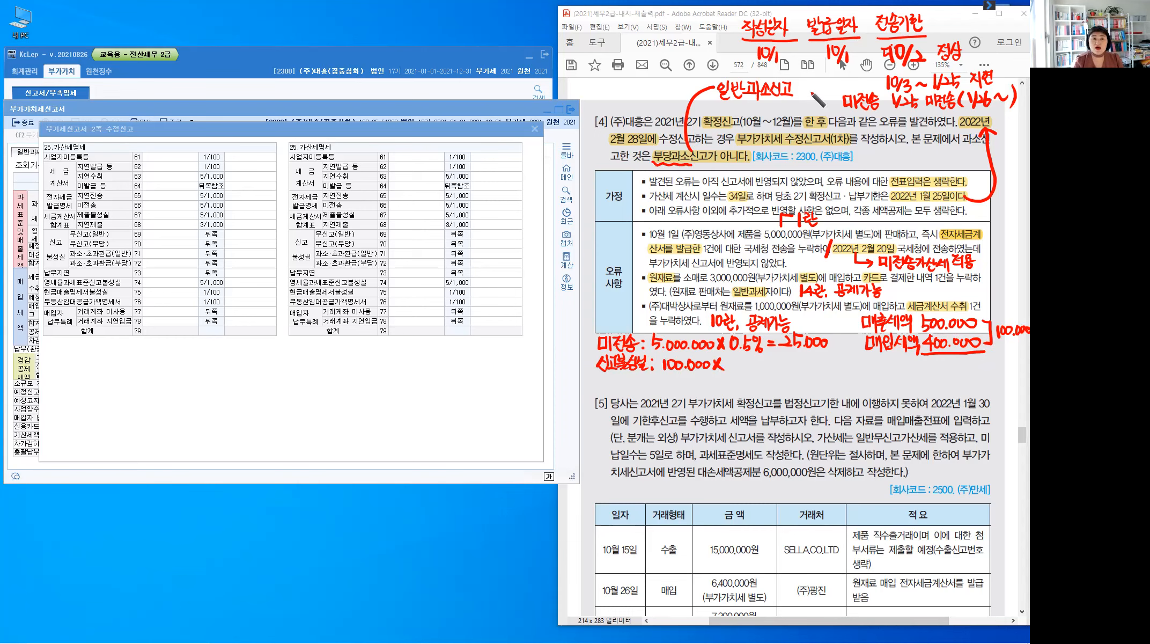
{"action": "mouse_move", "coordinate": [801, 81]}
{"action": "left_mouse_down"}
{"action": "mouse_move", "coordinate": [800, 99]}
{"action": "mouse_move", "coordinate": [809, 85]}
{"action": "left_mouse_up"}
{"action": "left_click_drag", "start_coordinate": [815, 84], "coordinate": [819, 94]}
{"action": "left_click_drag", "start_coordinate": [731, 359], "coordinate": [740, 370]}
{"action": "left_click_drag", "start_coordinate": [744, 360], "coordinate": [744, 361]}
{"action": "left_click_drag", "start_coordinate": [751, 358], "coordinate": [745, 372]}
{"action": "left_click_drag", "start_coordinate": [750, 368], "coordinate": [752, 369]}
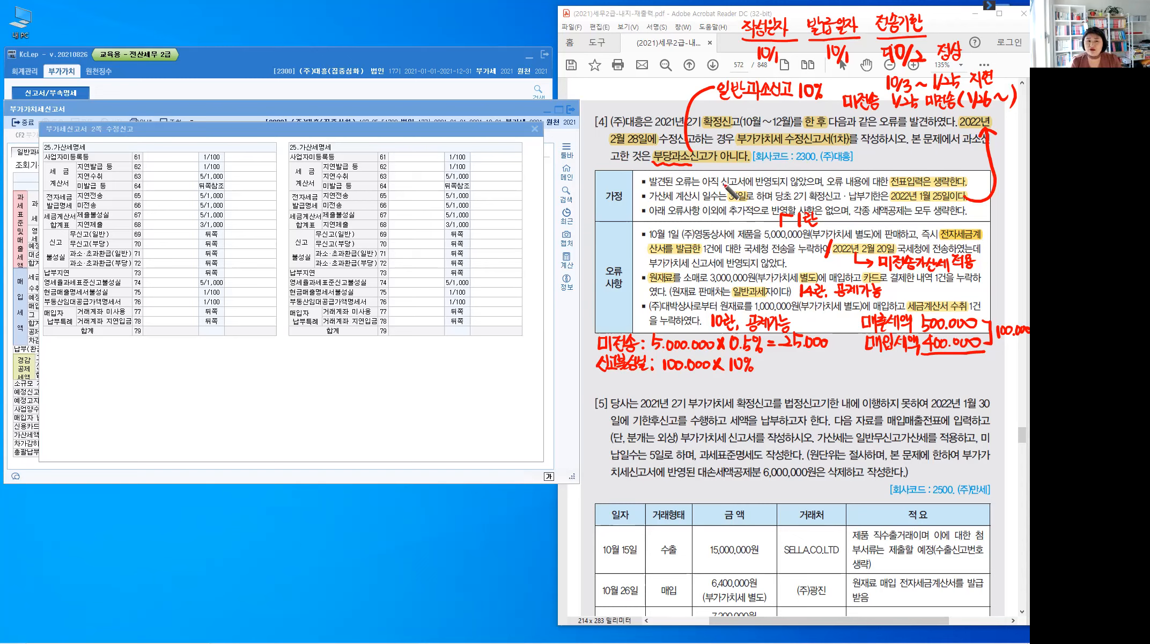
Bracket 34일 in the assumptions and handwrite 1개월초과 3개월이내 with the 75% reduction rate above the assumptions table
{"action": "mouse_move", "coordinate": [727, 185]}
{"action": "left_mouse_down"}
{"action": "mouse_move", "coordinate": [727, 205]}
{"action": "mouse_move", "coordinate": [754, 195]}
{"action": "mouse_move", "coordinate": [745, 205]}
{"action": "left_mouse_up"}
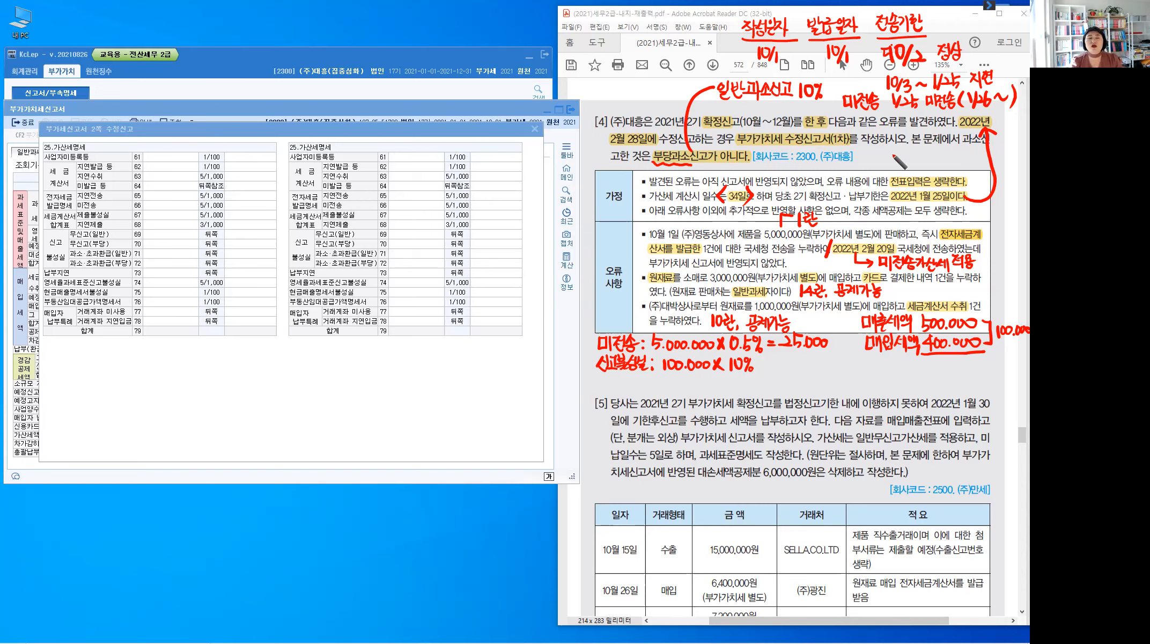
{"action": "left_click_drag", "start_coordinate": [878, 152], "coordinate": [937, 159]}
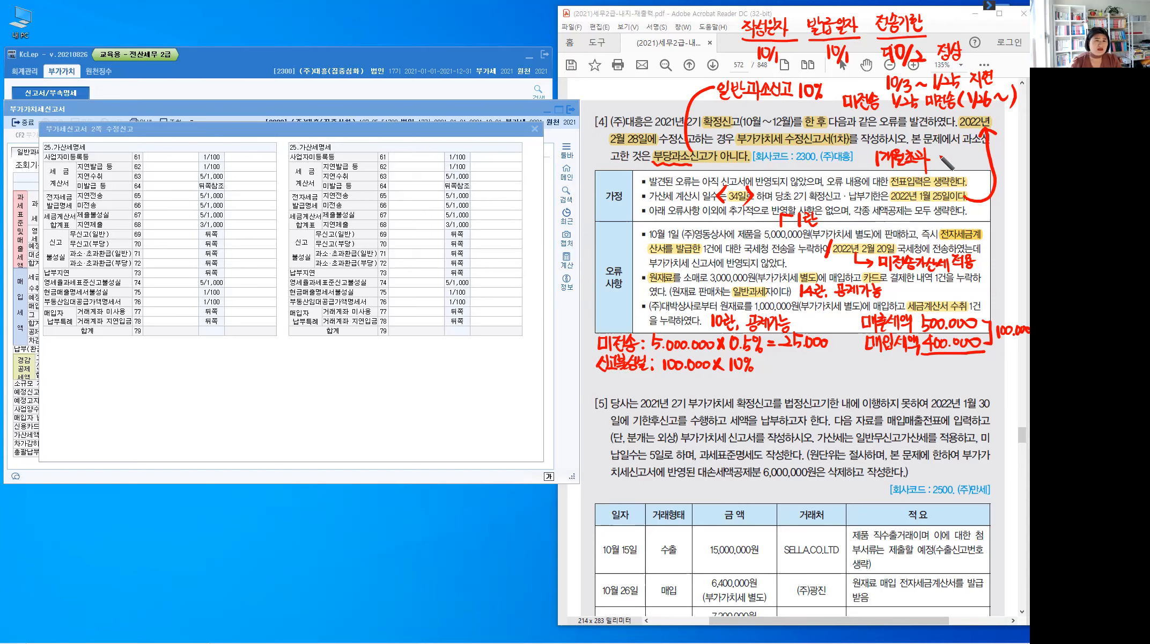
{"action": "left_click_drag", "start_coordinate": [934, 154], "coordinate": [934, 164]}
{"action": "left_click_drag", "start_coordinate": [943, 155], "coordinate": [952, 165]}
{"action": "left_click_drag", "start_coordinate": [957, 154], "coordinate": [960, 159]}
{"action": "mouse_move", "coordinate": [961, 153]}
{"action": "left_mouse_down"}
{"action": "mouse_move", "coordinate": [962, 167]}
{"action": "mouse_move", "coordinate": [976, 165]}
{"action": "left_mouse_up"}
{"action": "left_click_drag", "start_coordinate": [980, 153], "coordinate": [981, 166]}
{"action": "left_click_drag", "start_coordinate": [985, 152], "coordinate": [986, 167]}
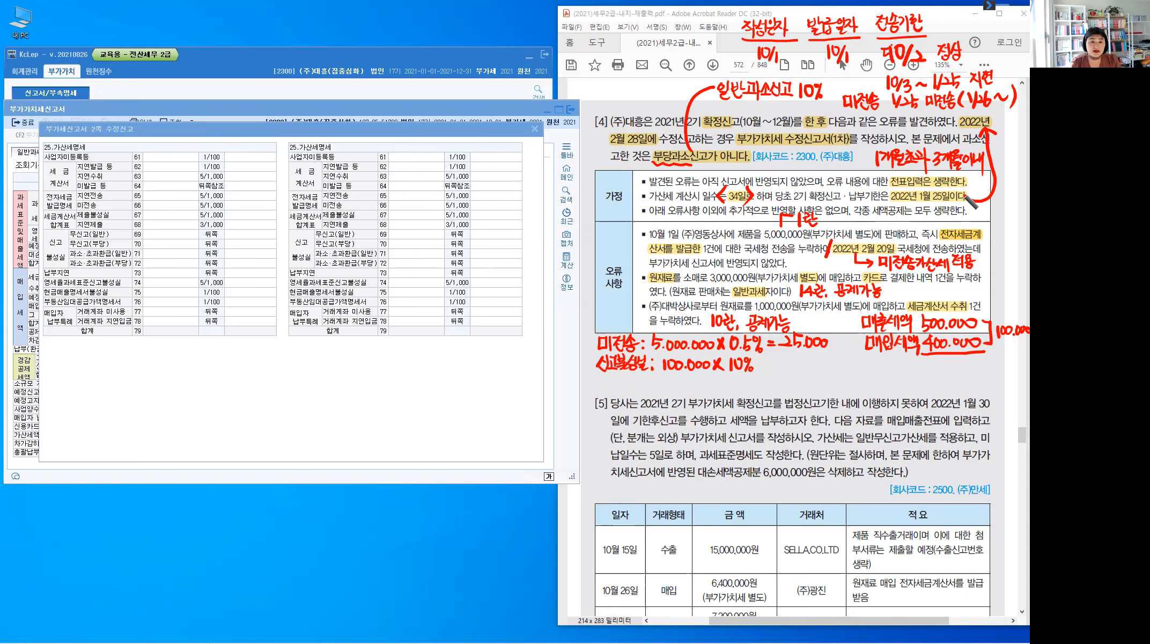
{"action": "left_click_drag", "start_coordinate": [936, 129], "coordinate": [947, 141]}
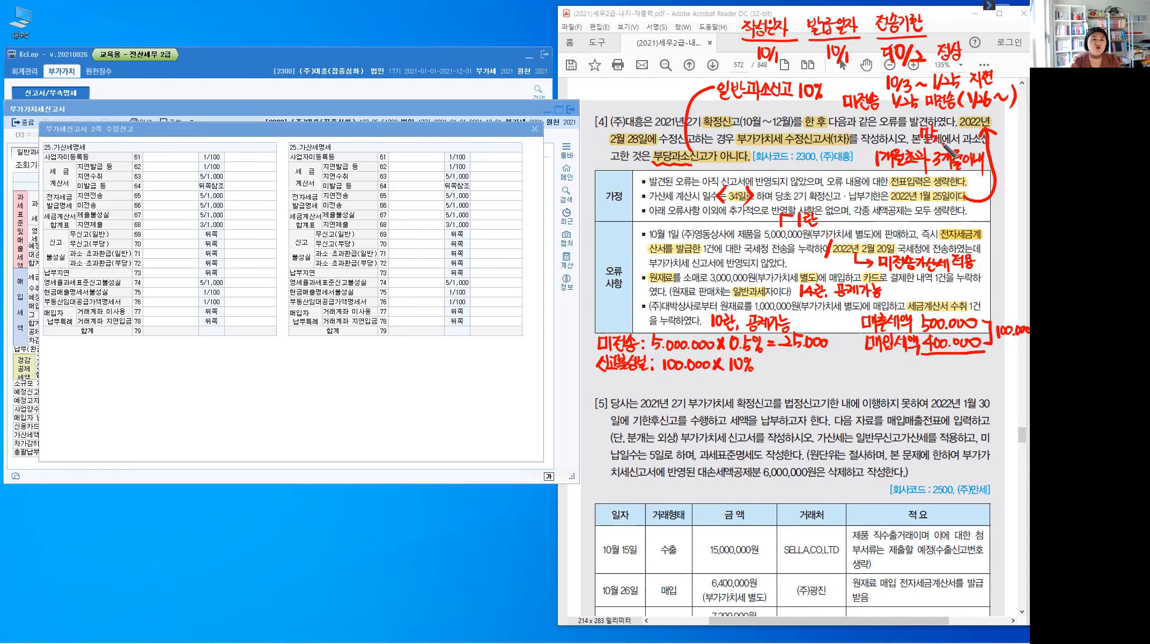
Complete the handwritten 신고불성실 calculation with ×(1-75%) = 2.500
{"action": "left_click_drag", "start_coordinate": [762, 358], "coordinate": [768, 366]}
{"action": "mouse_move", "coordinate": [768, 358]}
{"action": "left_mouse_down"}
{"action": "mouse_move", "coordinate": [762, 366]}
{"action": "mouse_move", "coordinate": [778, 371]}
{"action": "left_mouse_up"}
{"action": "left_click_drag", "start_coordinate": [782, 364], "coordinate": [832, 365]}
{"action": "left_click_drag", "start_coordinate": [827, 368], "coordinate": [833, 369]}
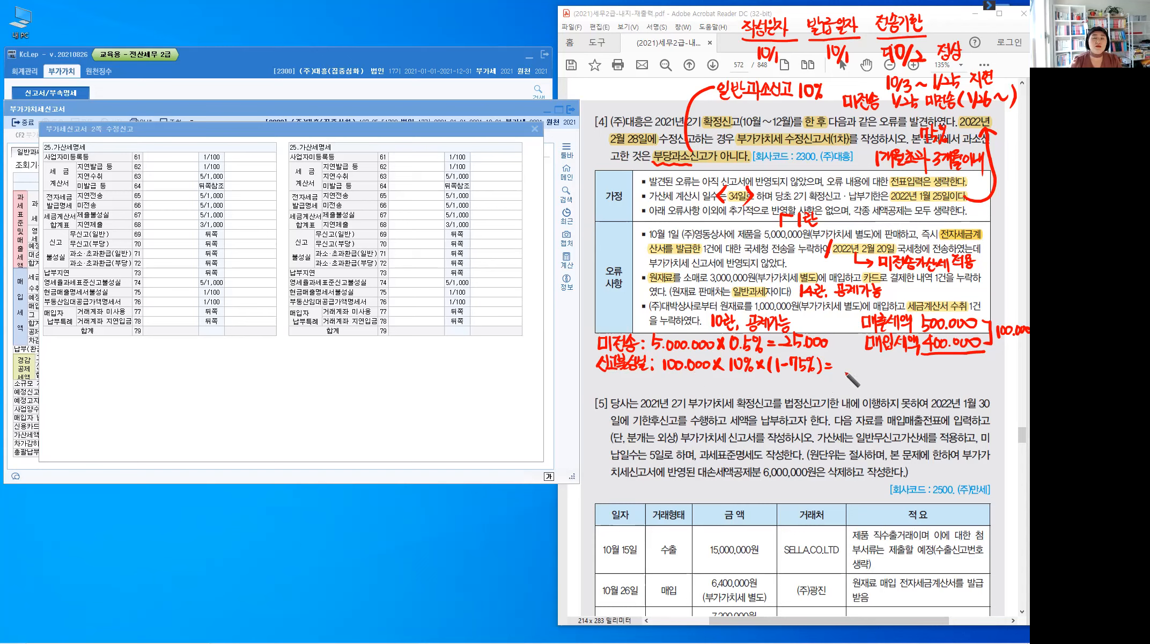
{"action": "left_click_drag", "start_coordinate": [843, 365], "coordinate": [872, 366]}
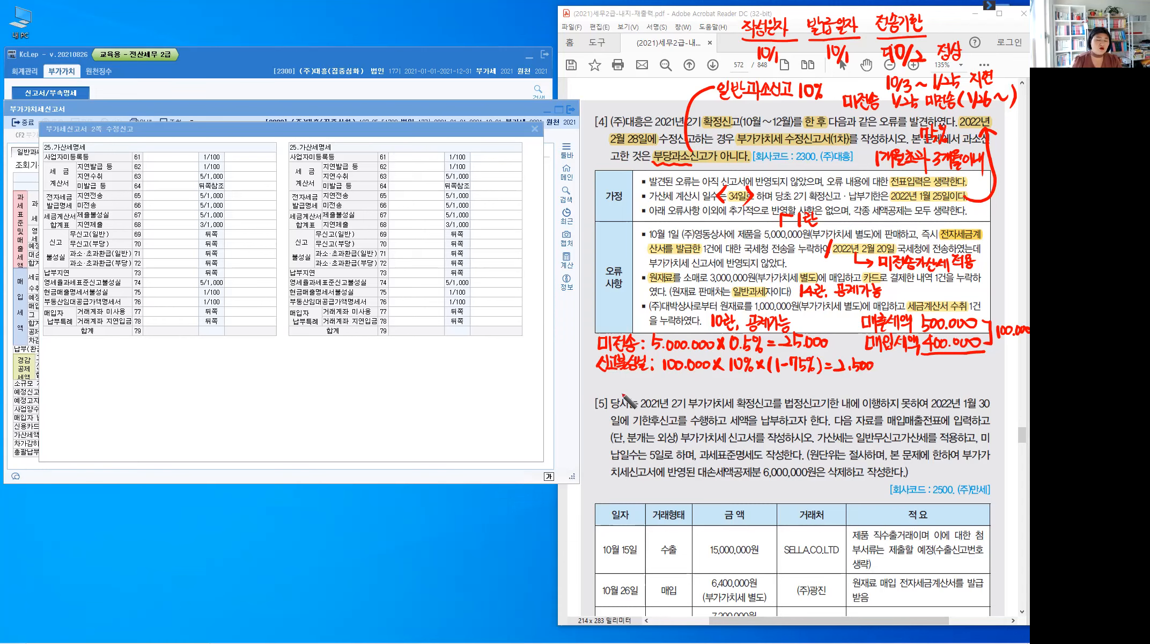
Handwrite the penalty calculation 납부지연: 100.000×34일×2.5/10.000 = under the 신고불성실 line
{"action": "left_click_drag", "start_coordinate": [600, 378], "coordinate": [606, 384]}
{"action": "left_click_drag", "start_coordinate": [611, 376], "coordinate": [615, 381]}
{"action": "left_click_drag", "start_coordinate": [601, 385], "coordinate": [609, 395]}
{"action": "left_click_drag", "start_coordinate": [600, 390], "coordinate": [608, 390]}
{"action": "mouse_move", "coordinate": [602, 394]}
{"action": "left_mouse_down"}
{"action": "mouse_move", "coordinate": [627, 385]}
{"action": "mouse_move", "coordinate": [622, 396]}
{"action": "mouse_move", "coordinate": [641, 395]}
{"action": "mouse_move", "coordinate": [646, 381]}
{"action": "left_mouse_up"}
{"action": "left_click_drag", "start_coordinate": [646, 377], "coordinate": [646, 388]}
{"action": "left_click", "coordinate": [654, 383]}
{"action": "left_click", "coordinate": [654, 389]}
{"action": "left_click_drag", "start_coordinate": [638, 388], "coordinate": [667, 392]}
{"action": "left_click", "coordinate": [667, 384]}
{"action": "left_click_drag", "start_coordinate": [674, 384], "coordinate": [675, 383]}
{"action": "left_click_drag", "start_coordinate": [682, 383], "coordinate": [683, 383]}
{"action": "left_click", "coordinate": [689, 390]}
{"action": "left_click_drag", "start_coordinate": [695, 383], "coordinate": [703, 383]}
{"action": "left_click_drag", "start_coordinate": [709, 382], "coordinate": [724, 390]}
{"action": "mouse_move", "coordinate": [723, 382]}
{"action": "left_mouse_down"}
{"action": "mouse_move", "coordinate": [718, 391]}
{"action": "mouse_move", "coordinate": [747, 388]}
{"action": "left_mouse_up"}
{"action": "mouse_move", "coordinate": [744, 381]}
{"action": "left_mouse_down"}
{"action": "mouse_move", "coordinate": [744, 393]}
{"action": "mouse_move", "coordinate": [760, 385]}
{"action": "left_mouse_up"}
{"action": "left_click_drag", "start_coordinate": [753, 387], "coordinate": [761, 393]}
{"action": "left_click_drag", "start_coordinate": [765, 383], "coordinate": [765, 391]}
{"action": "left_click_drag", "start_coordinate": [781, 382], "coordinate": [810, 393]}
{"action": "mouse_move", "coordinate": [818, 382]}
{"action": "left_mouse_down"}
{"action": "mouse_move", "coordinate": [818, 393]}
{"action": "mouse_move", "coordinate": [825, 383]}
{"action": "left_mouse_up"}
{"action": "left_click_drag", "start_coordinate": [830, 390], "coordinate": [841, 387]}
{"action": "left_click_drag", "start_coordinate": [844, 386], "coordinate": [862, 383]}
{"action": "left_click_drag", "start_coordinate": [856, 387], "coordinate": [862, 387]}
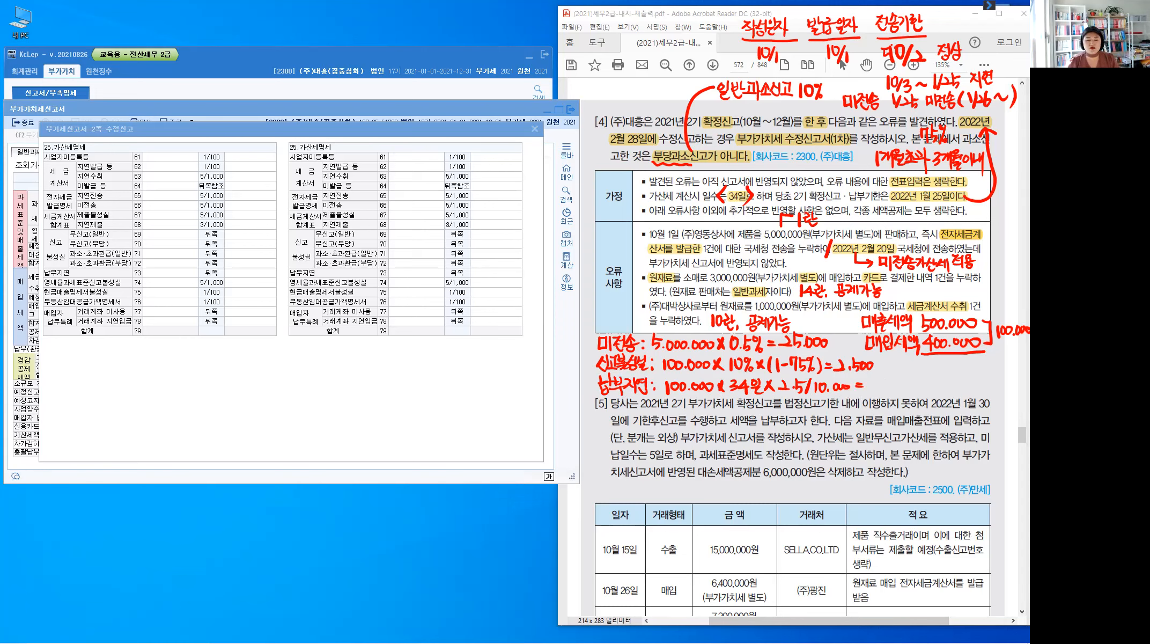
Compute 100,000 × 34 × 2.5 ÷ 10,000 in Calculator, handwrite 850 as the 납부지연 result, and minimize the calculator
{"action": "key", "text": "XF86Calculator"}
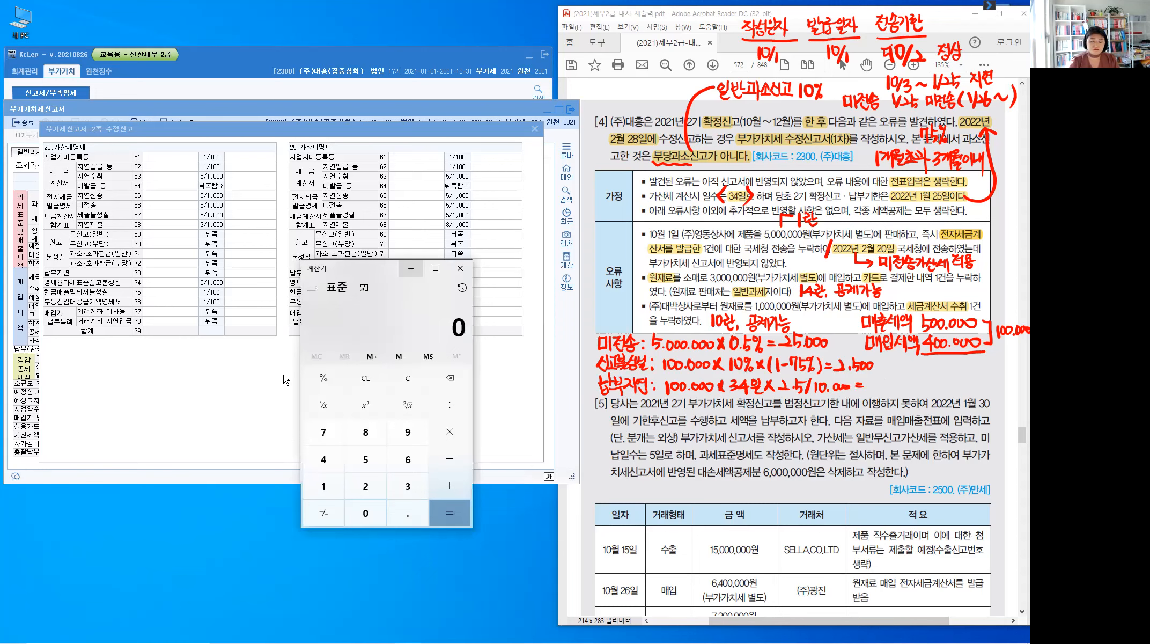
{"action": "type", "text": "10"}
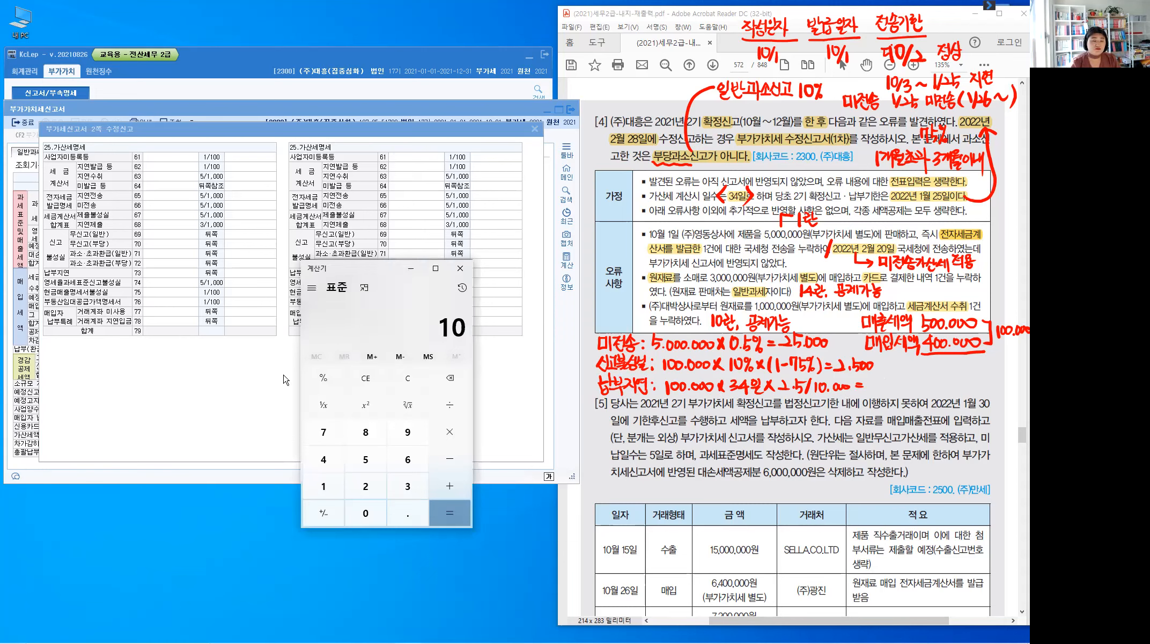
{"action": "type", "text": "0,000"}
{"action": "key", "text": "asterisk"}
{"action": "type", "text": "34"}
{"action": "key", "text": "asterisk"}
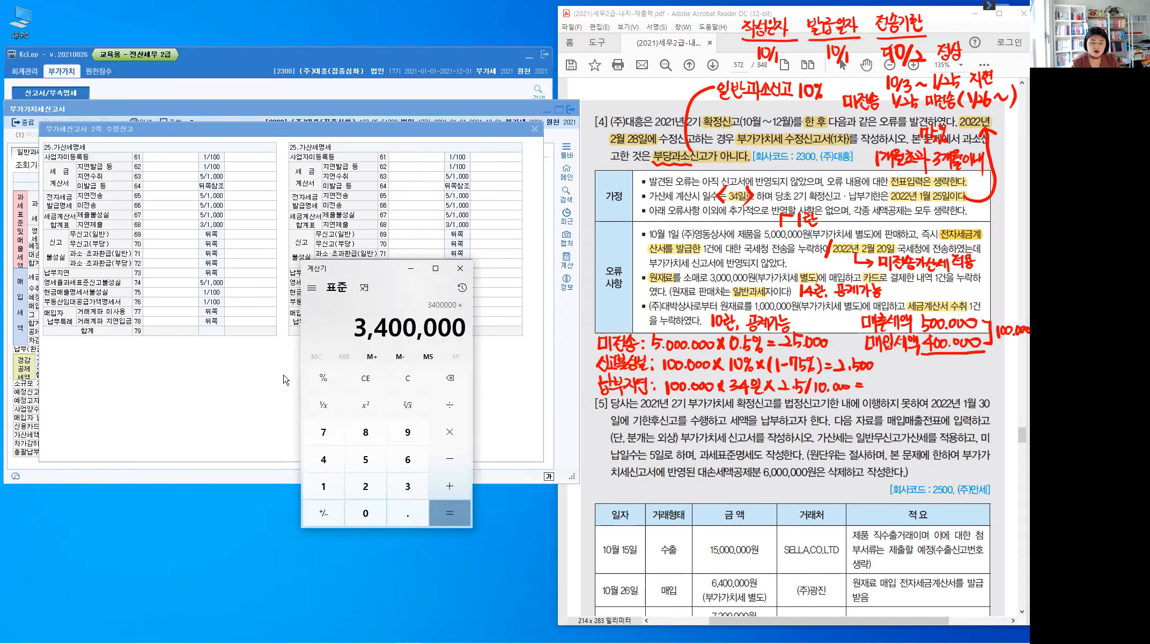
{"action": "type", "text": "2.5"}
{"action": "key", "text": "slash"}
{"action": "type", "text": "1"}
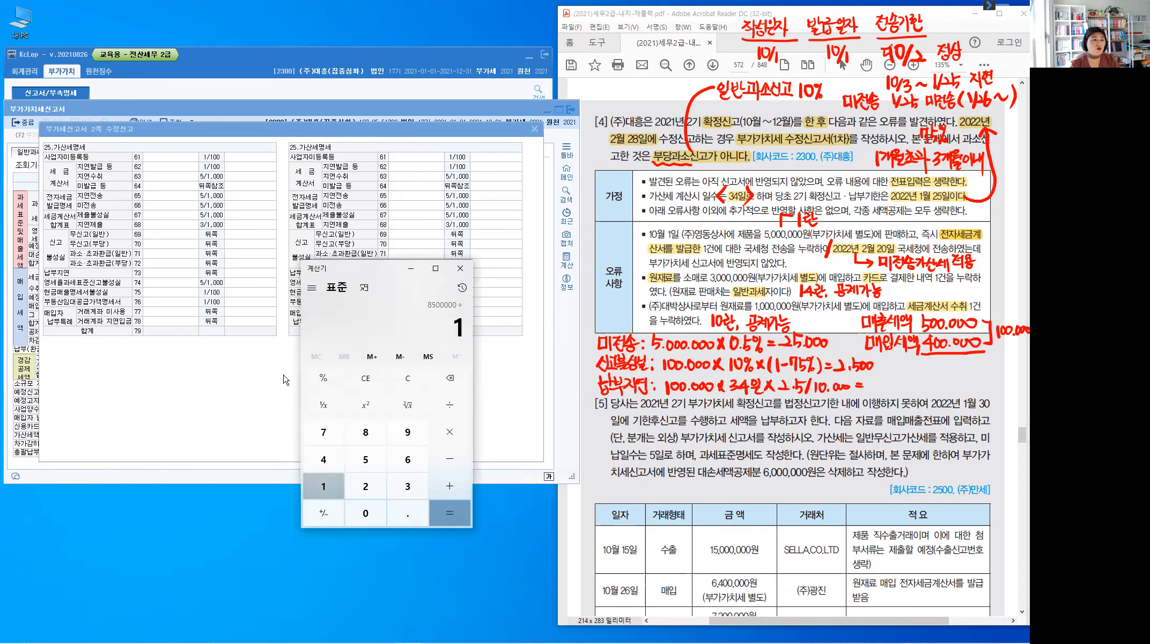
{"action": "type", "text": "0000"}
{"action": "key", "text": "Return"}
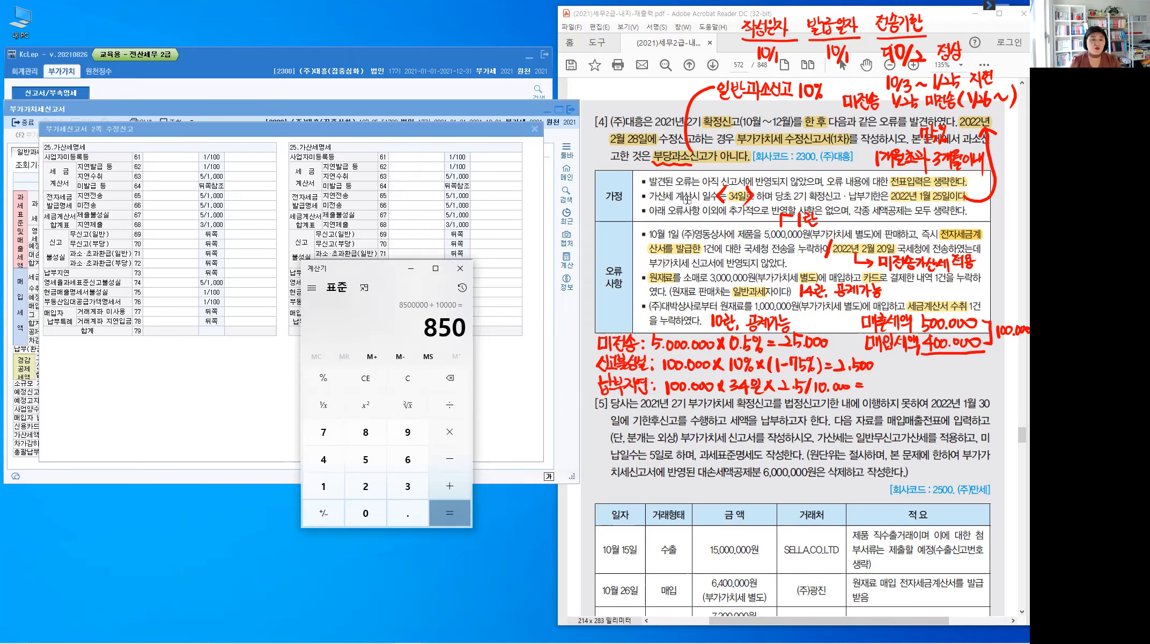
{"action": "mouse_move", "coordinate": [875, 380]}
{"action": "left_mouse_down"}
{"action": "mouse_move", "coordinate": [875, 390]}
{"action": "mouse_move", "coordinate": [894, 381]}
{"action": "left_mouse_up"}
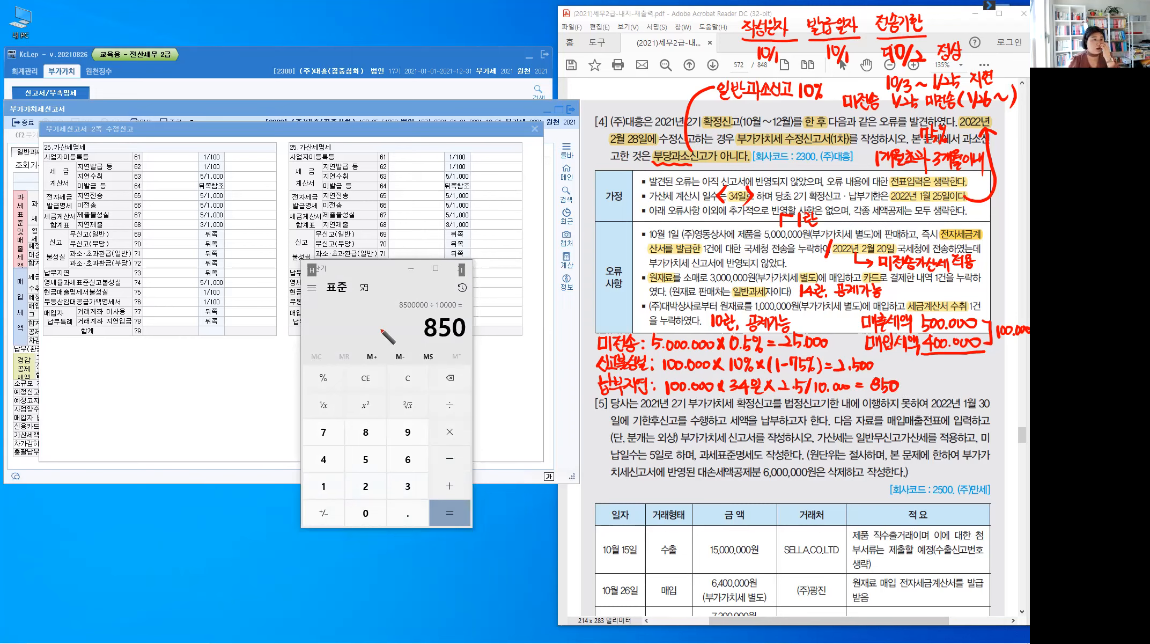
{"action": "left_click", "coordinate": [412, 270]}
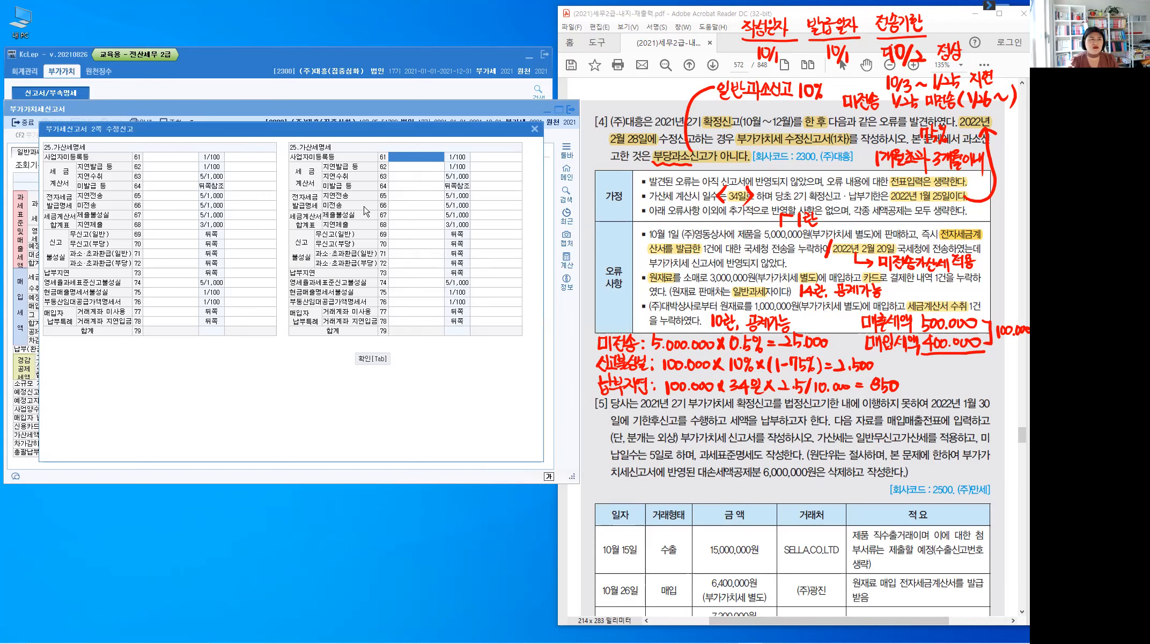
Enter 5,000,000 as the amended 전자세금발급명세 미전송 amount in row 66 of the penalty detail
{"action": "left_click", "coordinate": [410, 209]}
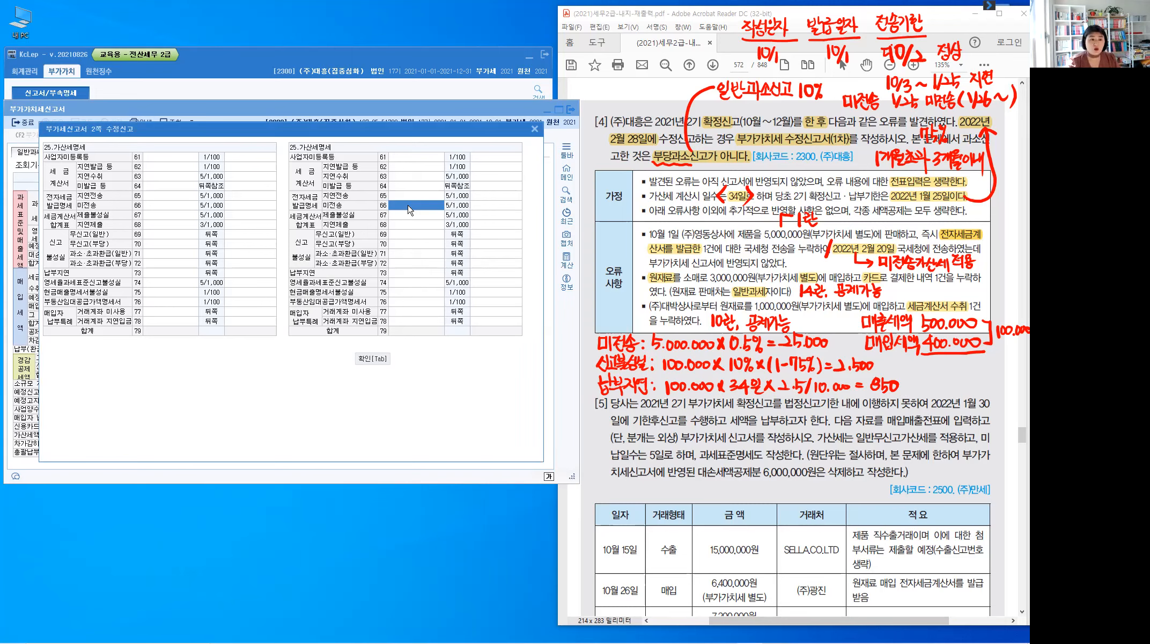
{"action": "type", "text": "5,000,000"}
{"action": "key", "text": "Return"}
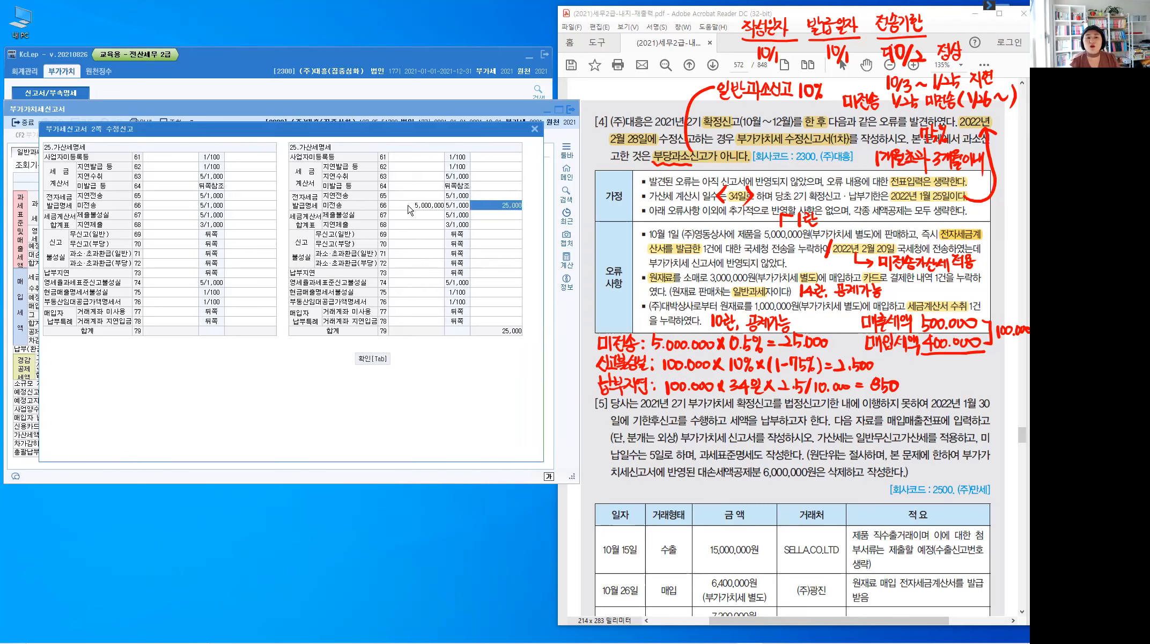
{"action": "key", "text": "Return"}
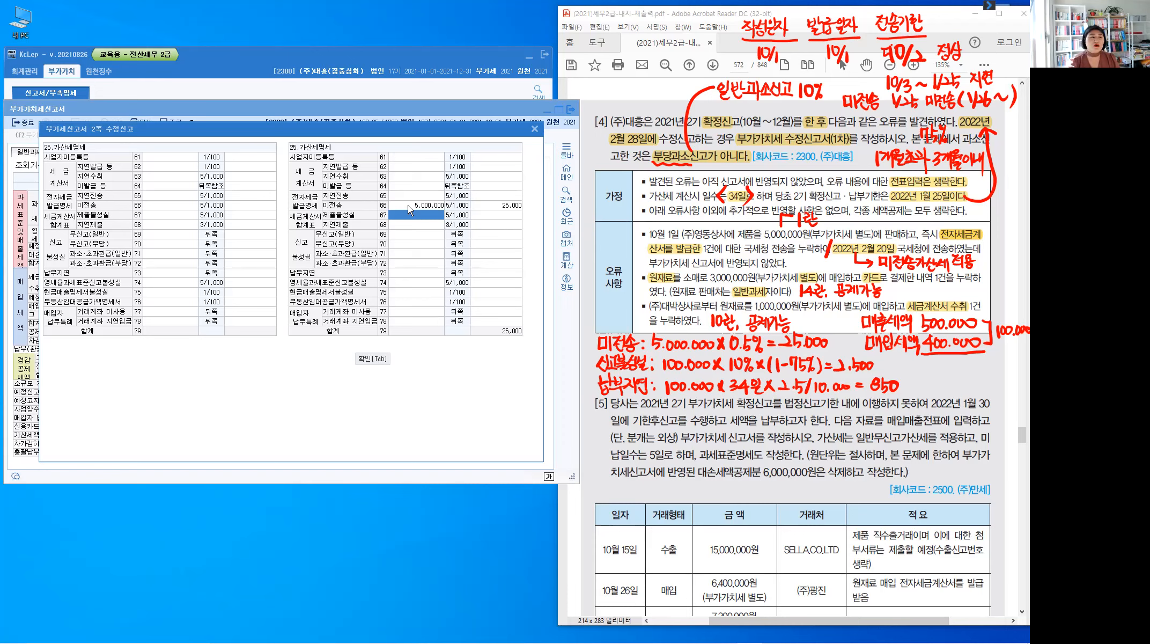
Enter 100,000 with a penalty of 2,500 as the amended 신고불성실 과소·초과환급(일반) in row 71
{"action": "key", "text": "Down"}
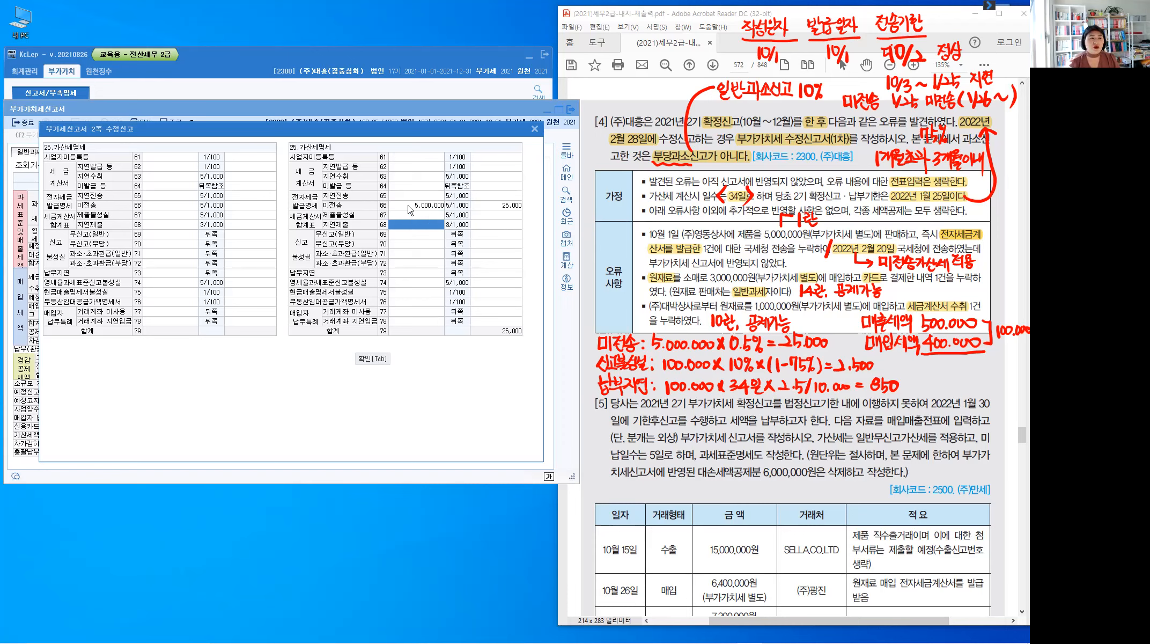
{"action": "key", "text": "Down"}
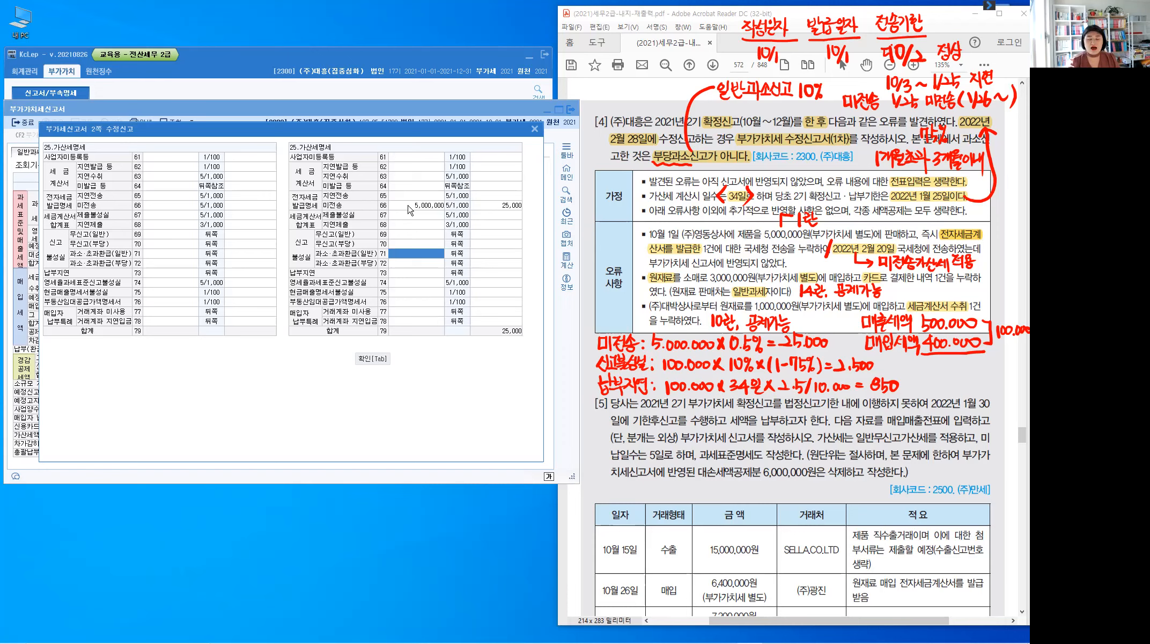
{"action": "key", "text": "Return"}
{"action": "type", "text": "1000000"}
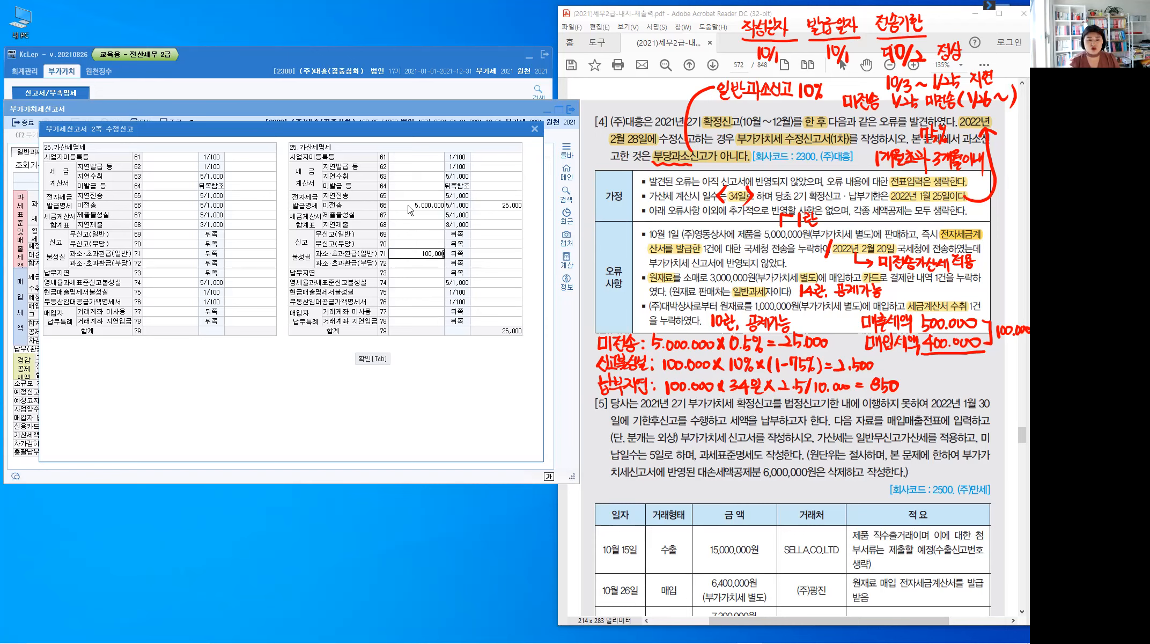
{"action": "key", "text": "Return"}
{"action": "key", "text": "Return"}
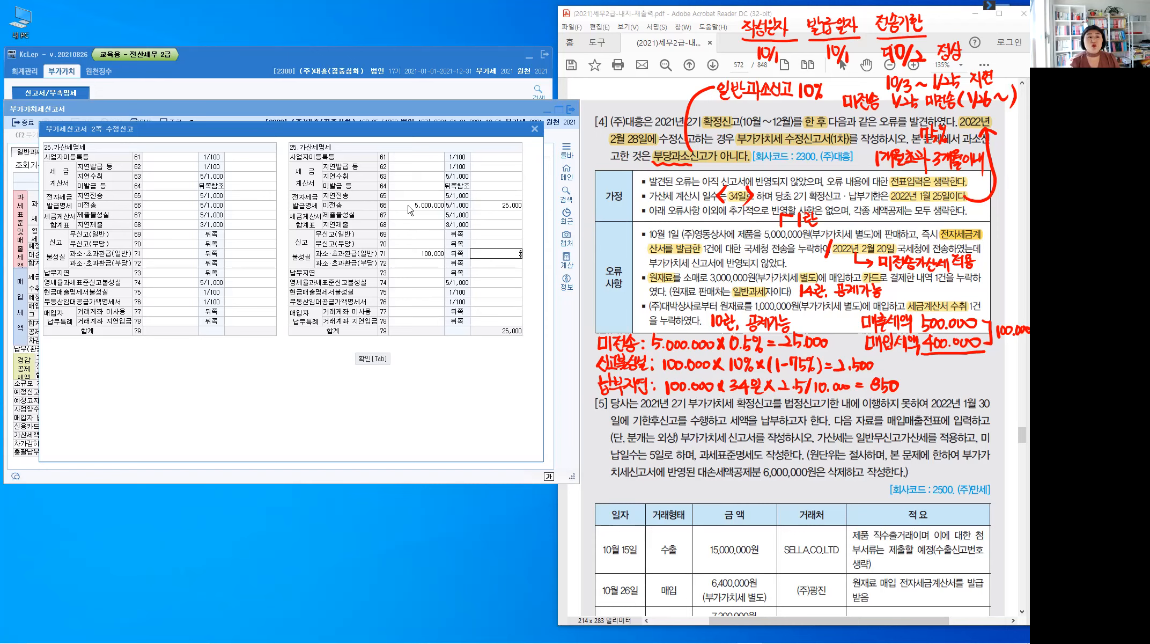
{"action": "type", "text": "2500"}
{"action": "key", "text": "Return"}
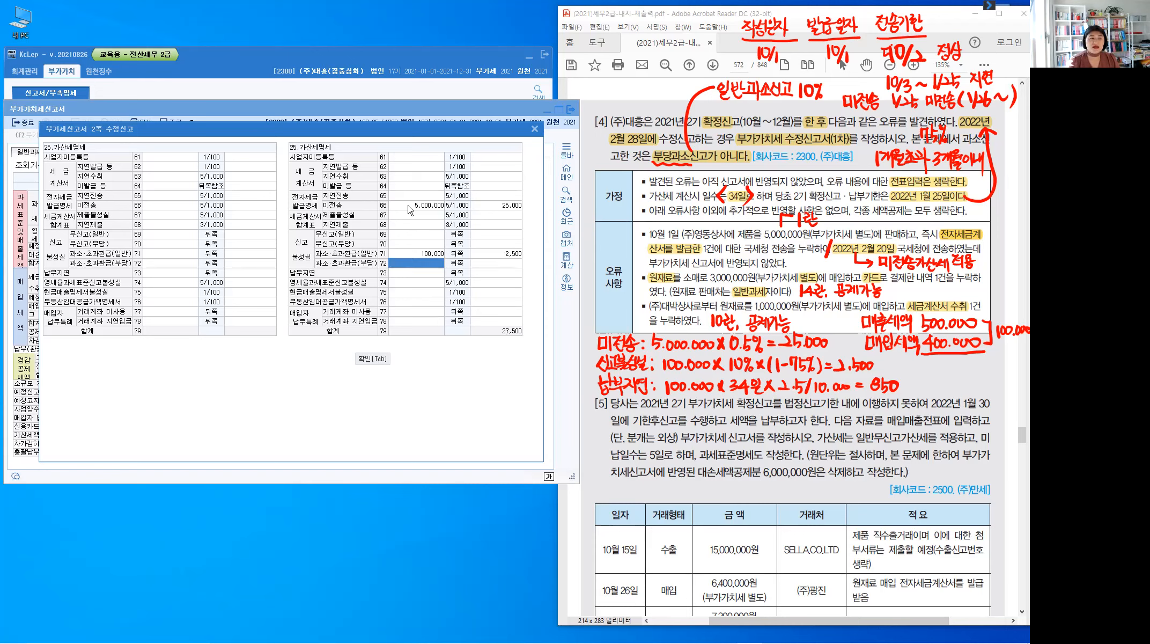
Enter 100,000 as the amended 납부지연 amount in row 73 of the penalty detail
{"action": "key", "text": "Return"}
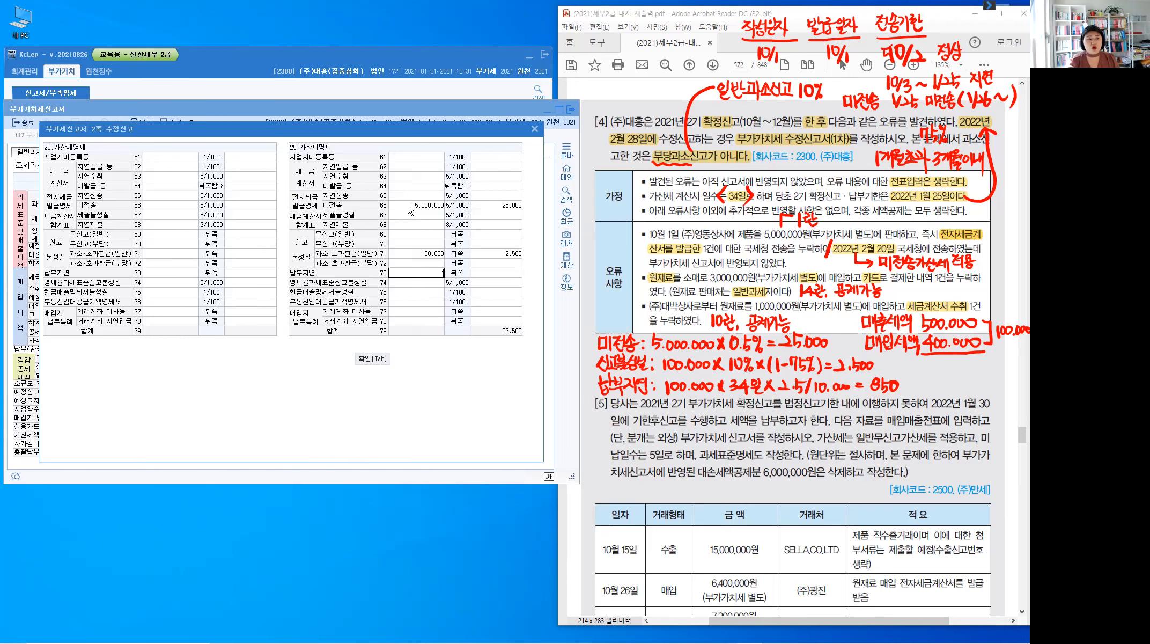
{"action": "type", "text": "100000"}
{"action": "key", "text": "Return"}
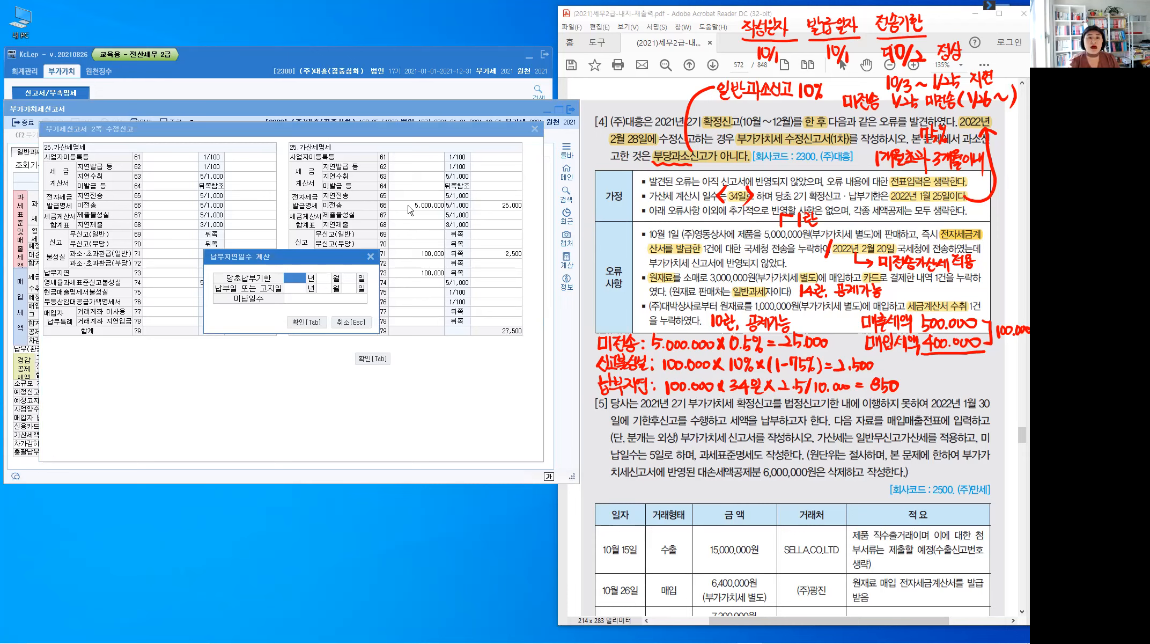
Calculate the 납부지연 unpaid days using original due date 2022-01-25 and payment date 2022-02-28, and apply them to the penalty
{"action": "type", "text": "2022"}
{"action": "key", "text": "Return"}
{"action": "type", "text": "1"}
{"action": "key", "text": "Return"}
{"action": "type", "text": "2"}
{"action": "type", "text": "5"}
{"action": "key", "text": "Return"}
{"action": "type", "text": "2022"}
{"action": "key", "text": "Return"}
{"action": "type", "text": "2"}
{"action": "key", "text": "Return"}
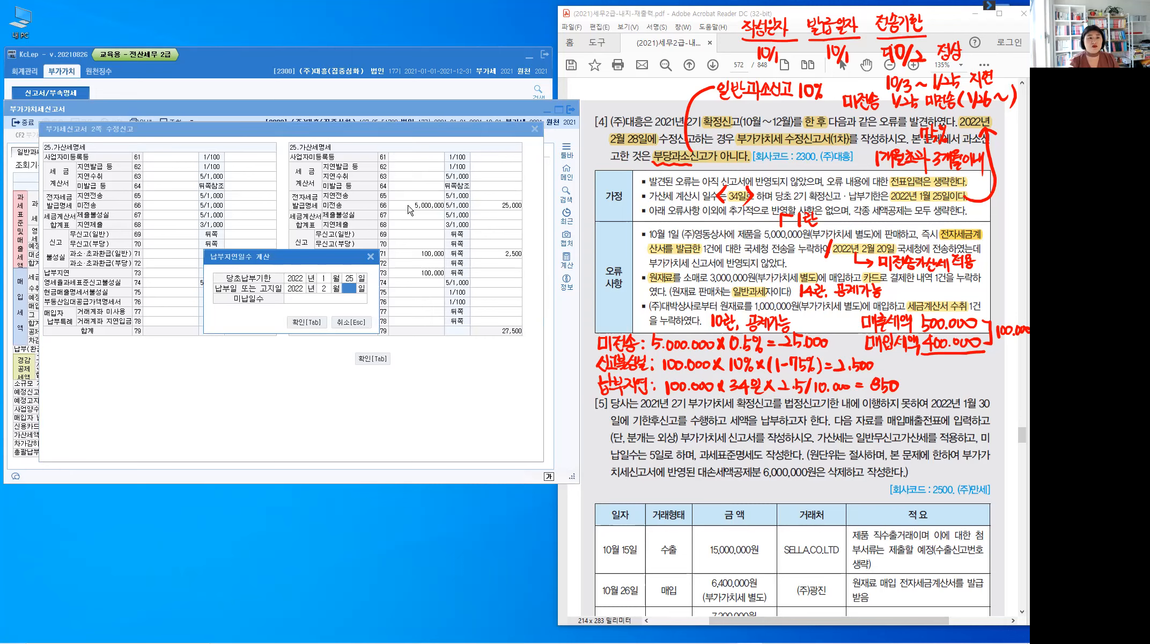
{"action": "type", "text": "28"}
{"action": "key", "text": "Return"}
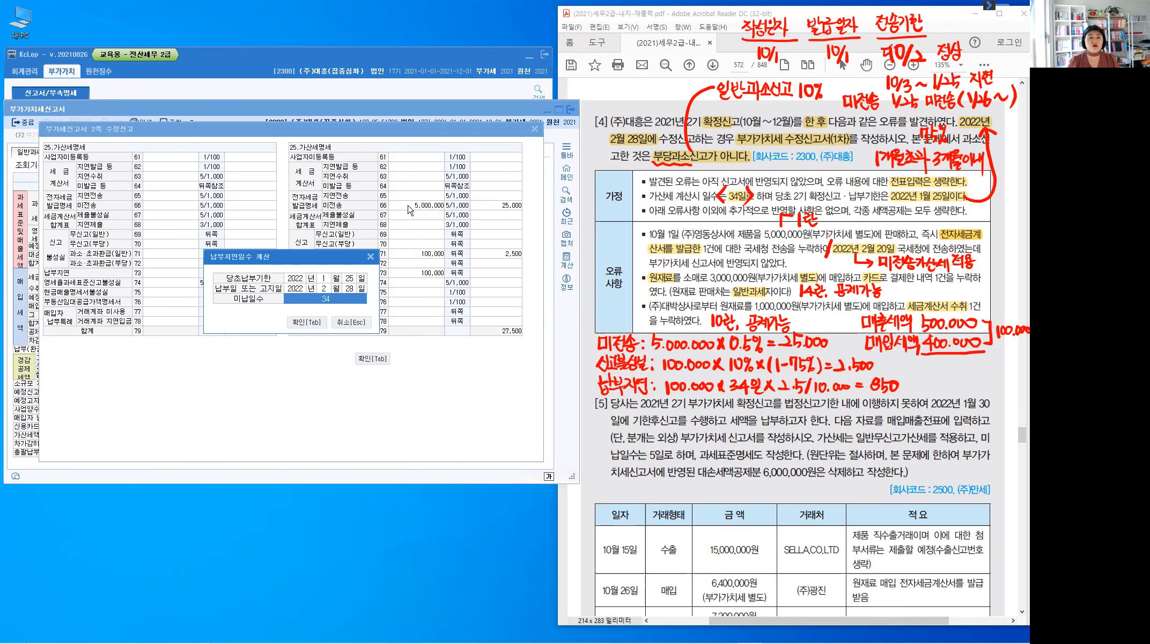
{"action": "left_click", "coordinate": [305, 323]}
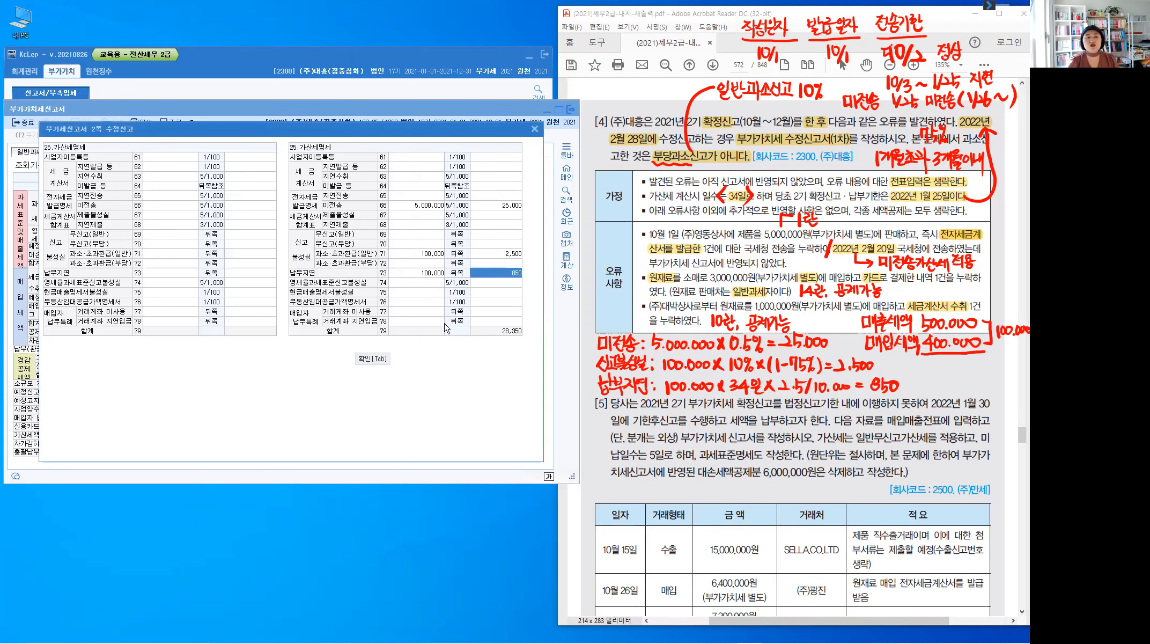
{"action": "key", "text": "Return"}
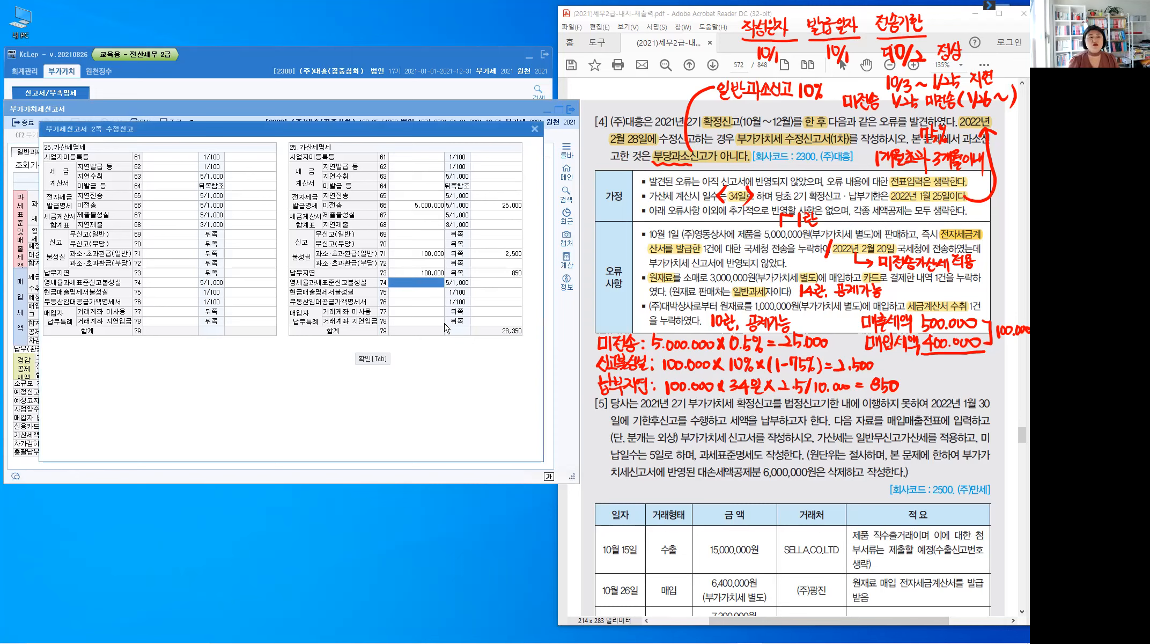
Confirm the penalty detail into the amended return and save the VAT return
{"action": "left_click", "coordinate": [508, 348]}
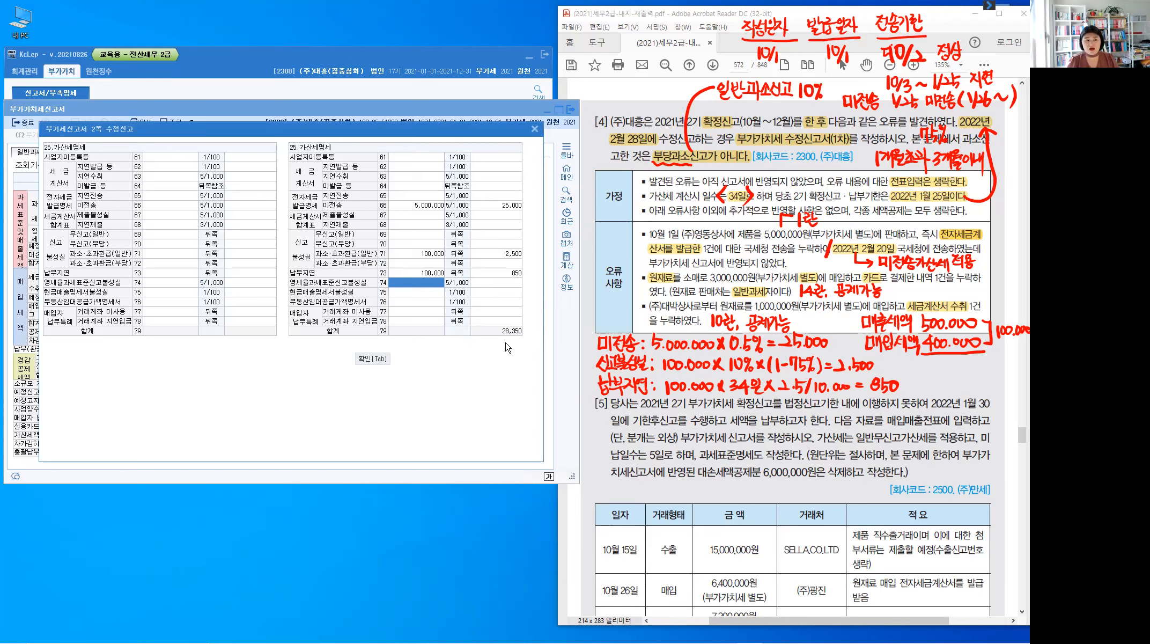
{"action": "left_click", "coordinate": [375, 358]}
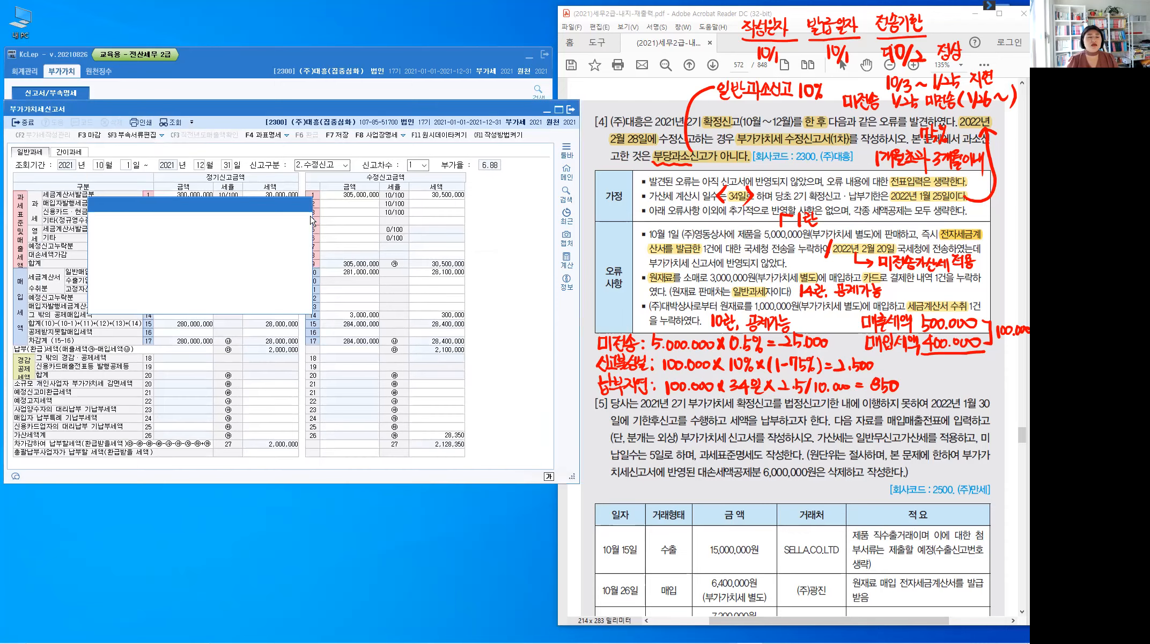
{"action": "left_click", "coordinate": [304, 205]}
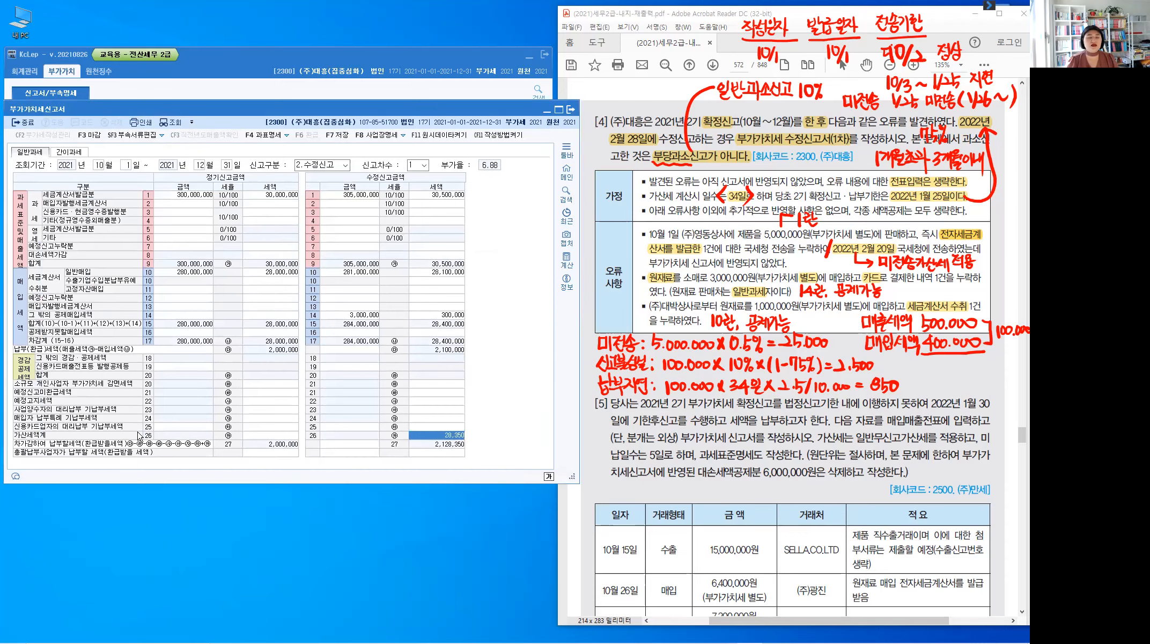
{"action": "left_click", "coordinate": [454, 454]}
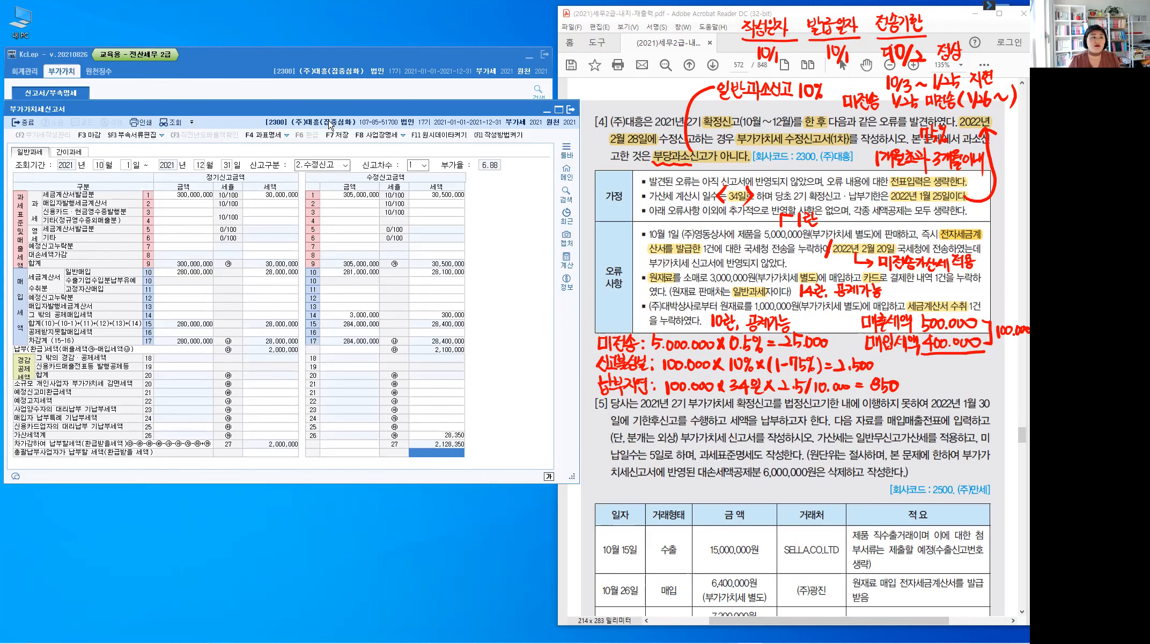
{"action": "left_click", "coordinate": [342, 138]}
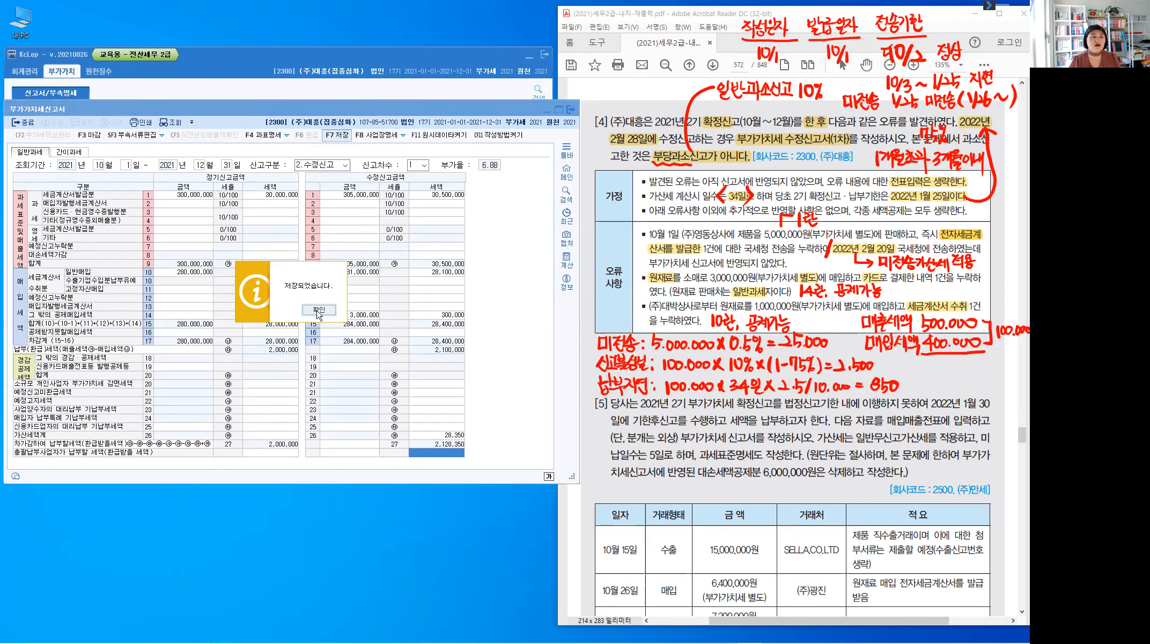
{"action": "left_click", "coordinate": [319, 314]}
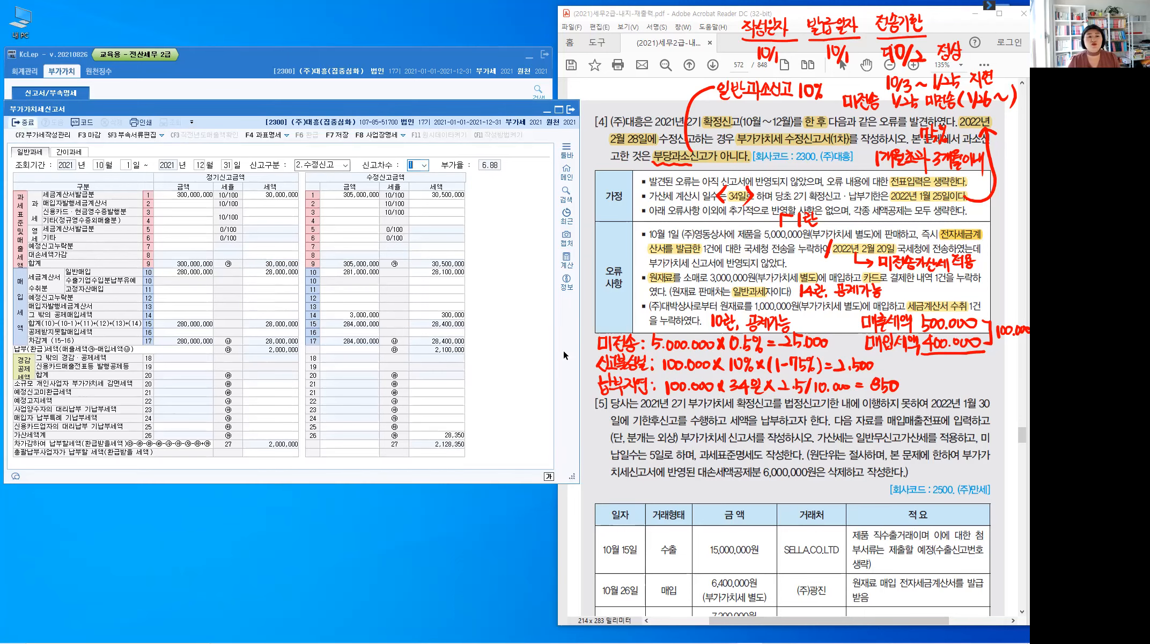
Close the VAT return and clear all handwritten annotations from the problem page
{"action": "left_click", "coordinate": [23, 125]}
{"action": "left_click", "coordinate": [659, 435]}
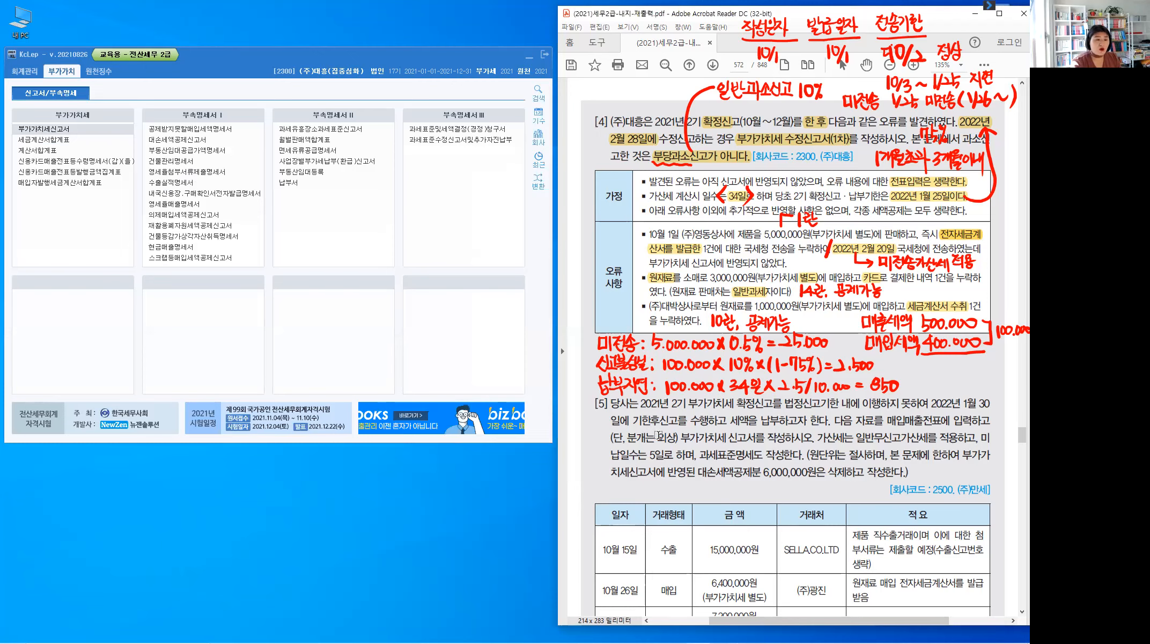
{"action": "key", "text": "Escape"}
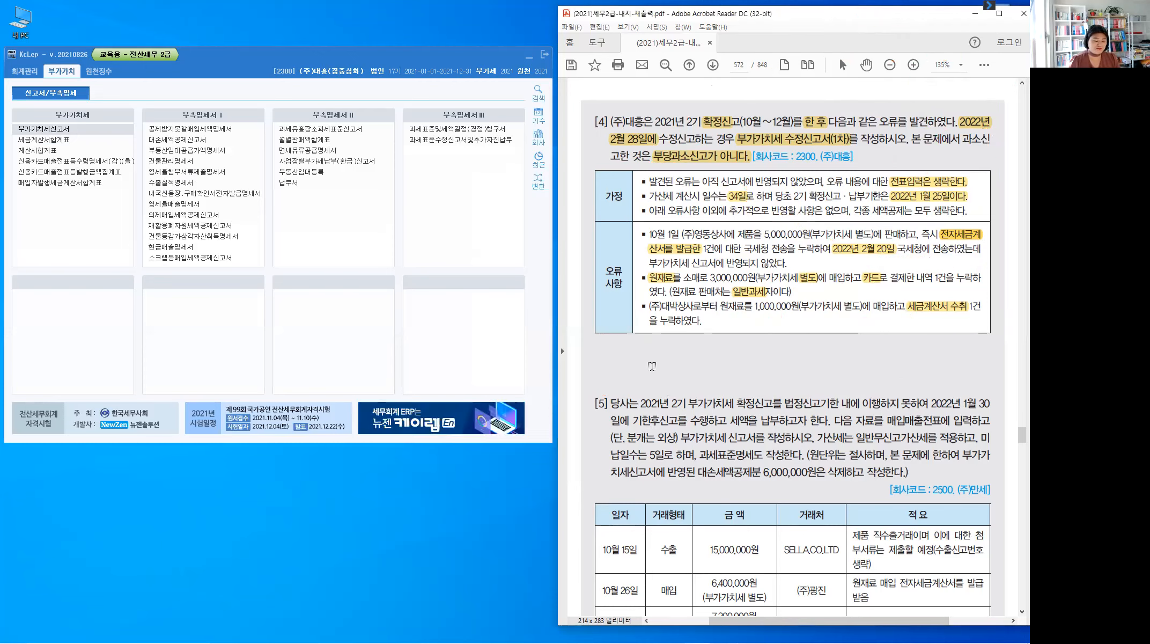
Bring problem [5] into view and switch the working company to code 2500, (주)만세
{"action": "scroll", "coordinate": [652, 366], "scroll_direction": "down", "scroll_amount": 3}
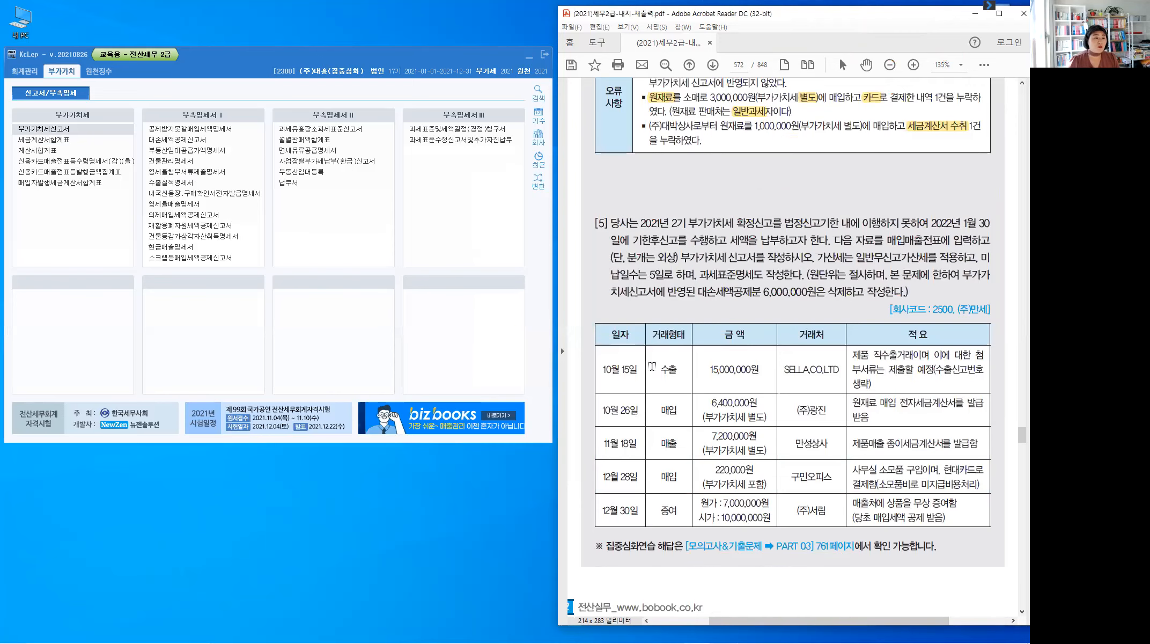
{"action": "scroll", "coordinate": [652, 366], "scroll_direction": "down", "scroll_amount": 1}
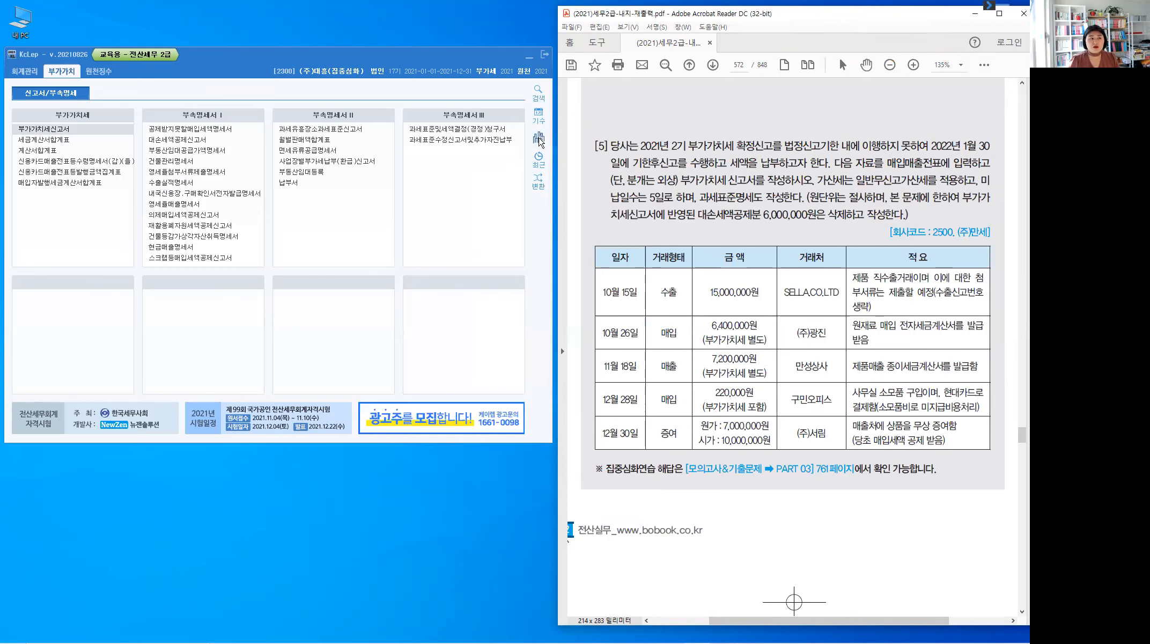
{"action": "left_click", "coordinate": [539, 140]}
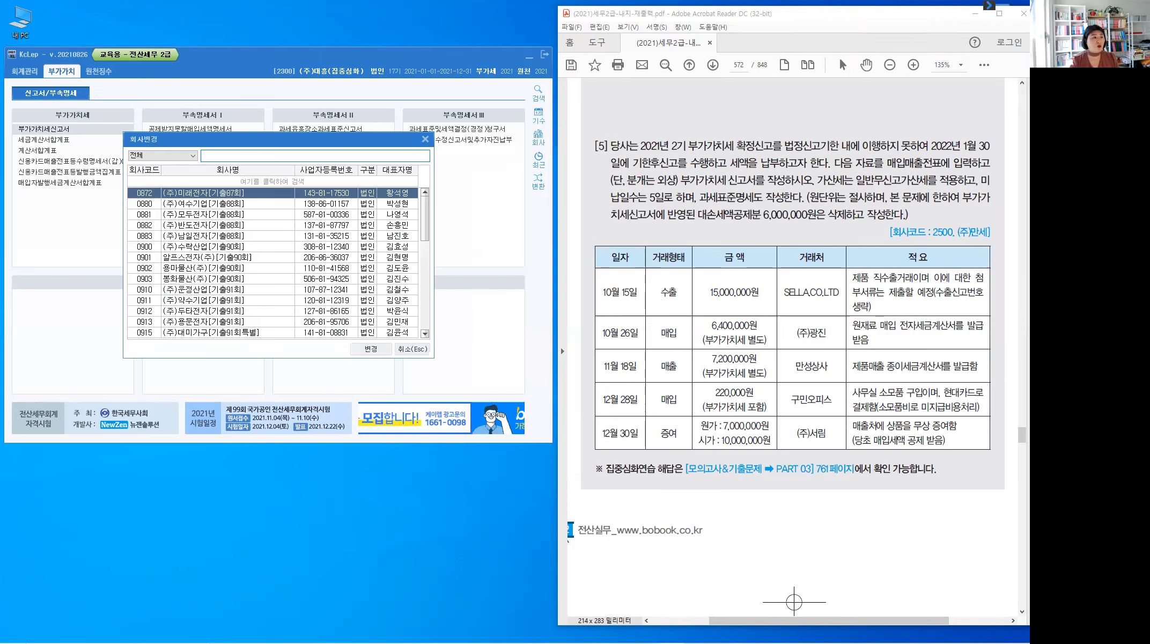
{"action": "type", "text": "2500"}
{"action": "key", "text": "Return"}
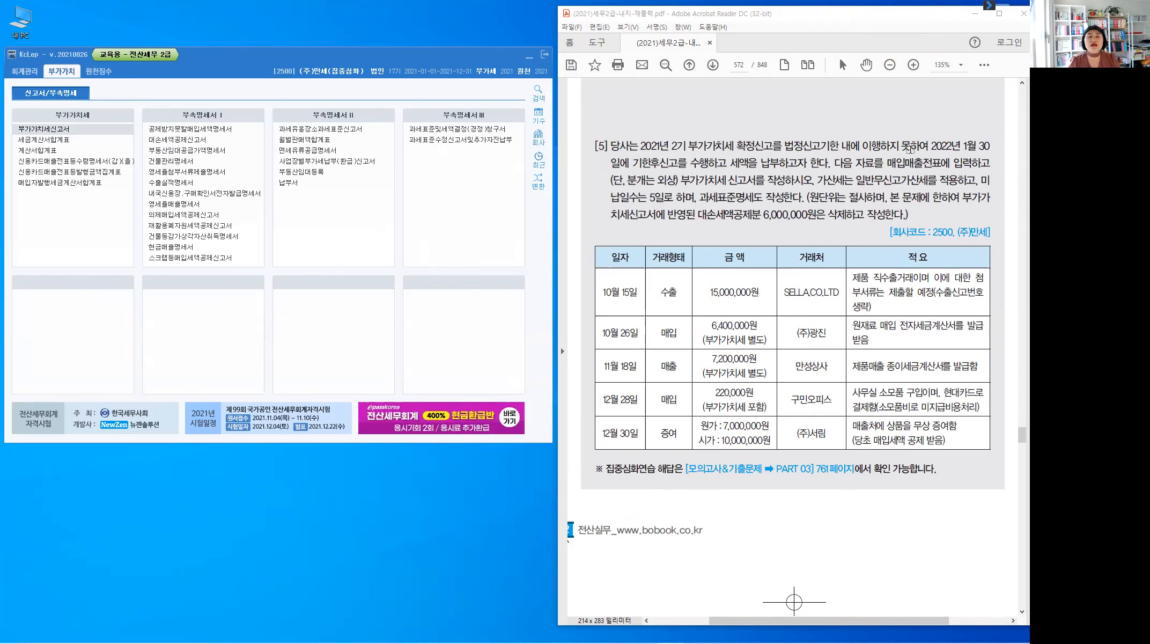
Highlight 2022년 1월 30일에 기한후신고, 매입매출전, 외상, 일반무신고가산세, 5일로 and 과세표준명세도 작성한다 in problem [5]
{"action": "left_click_drag", "start_coordinate": [932, 145], "coordinate": [994, 145]}
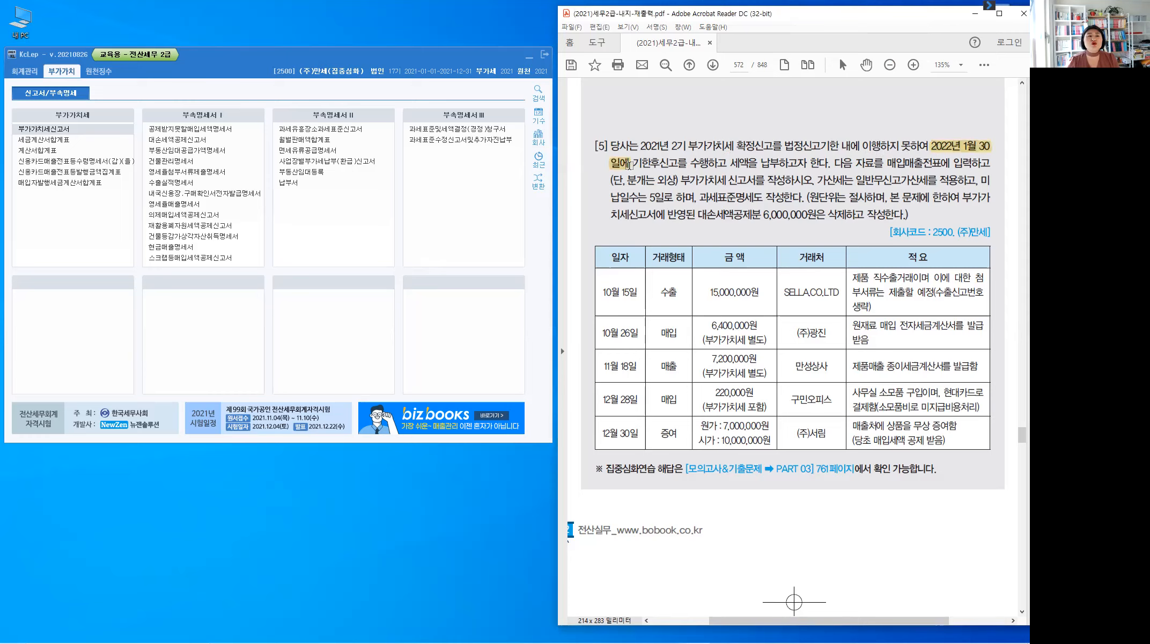
{"action": "double_click", "coordinate": [630, 164]}
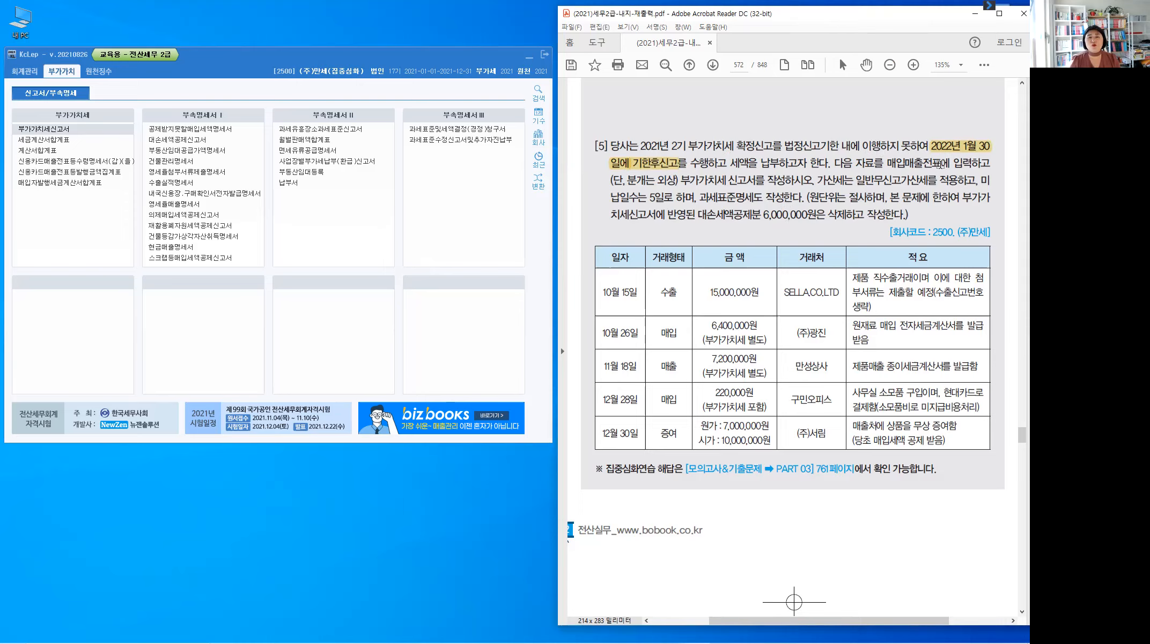
{"action": "left_click_drag", "start_coordinate": [655, 180], "coordinate": [677, 180]}
{"action": "left_click_drag", "start_coordinate": [891, 161], "coordinate": [936, 161]}
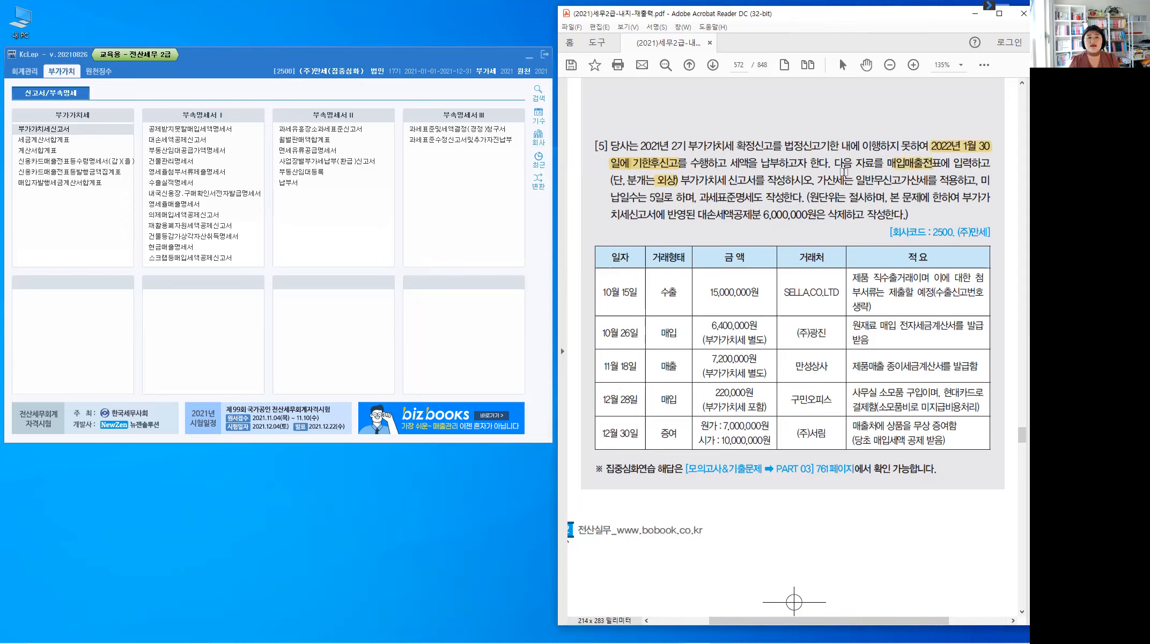
{"action": "left_click_drag", "start_coordinate": [855, 181], "coordinate": [927, 180]}
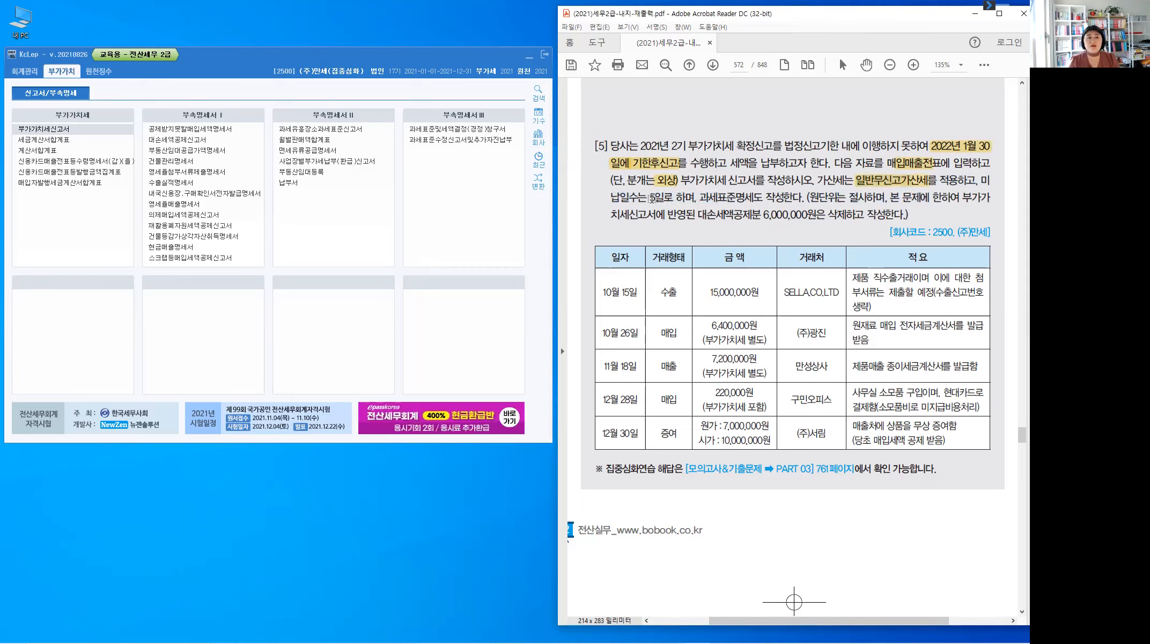
{"action": "left_click_drag", "start_coordinate": [648, 198], "coordinate": [673, 197]}
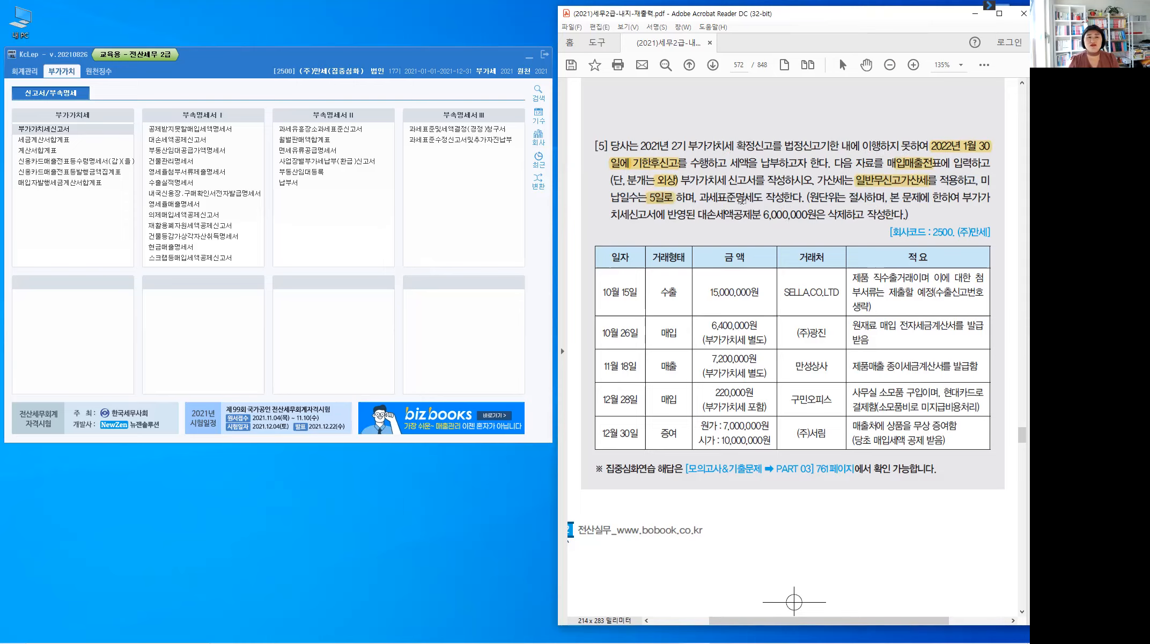
{"action": "left_click_drag", "start_coordinate": [699, 198], "coordinate": [803, 197]}
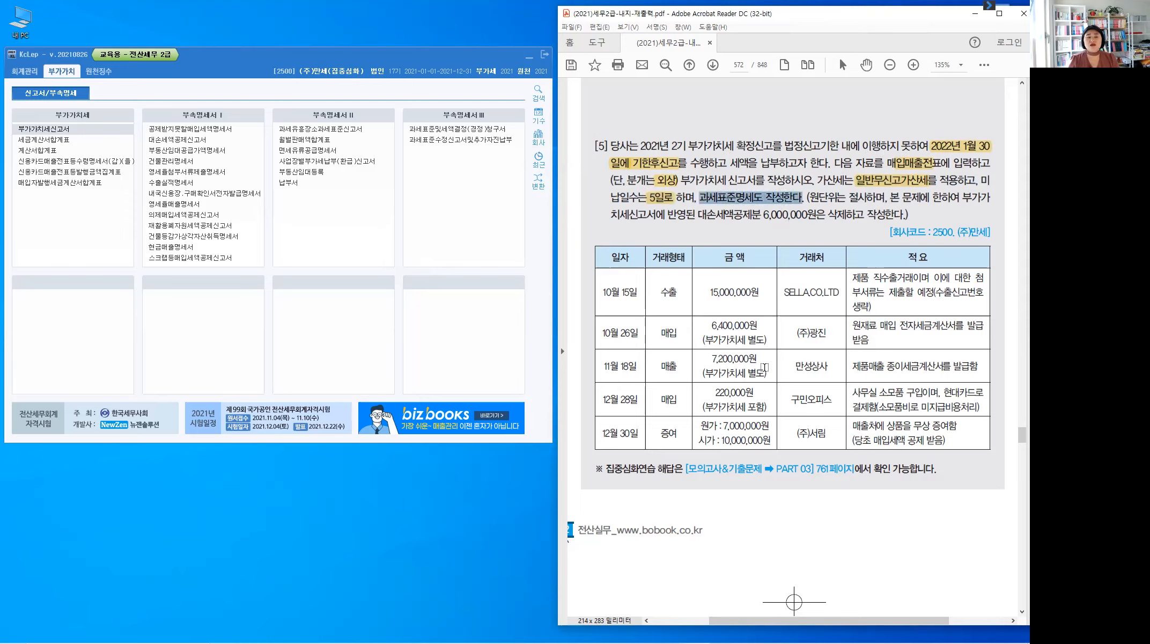
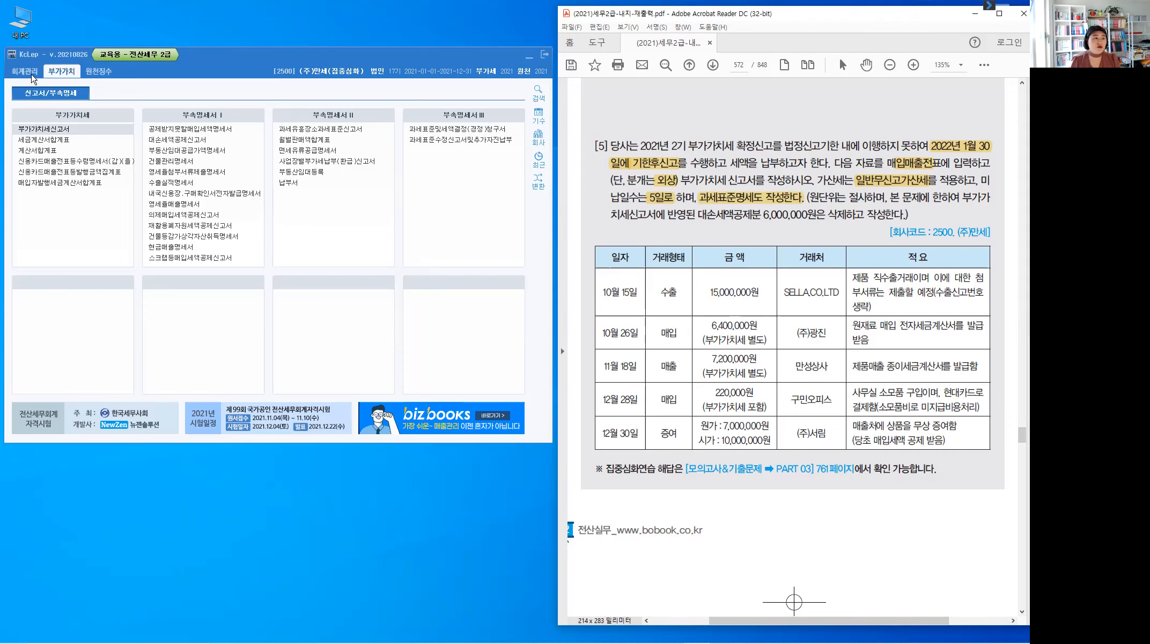
Open 매입매출전표입력 under accounting management and start an entry dated October 15, 2021
{"action": "left_click", "coordinate": [34, 79]}
{"action": "left_click", "coordinate": [46, 139]}
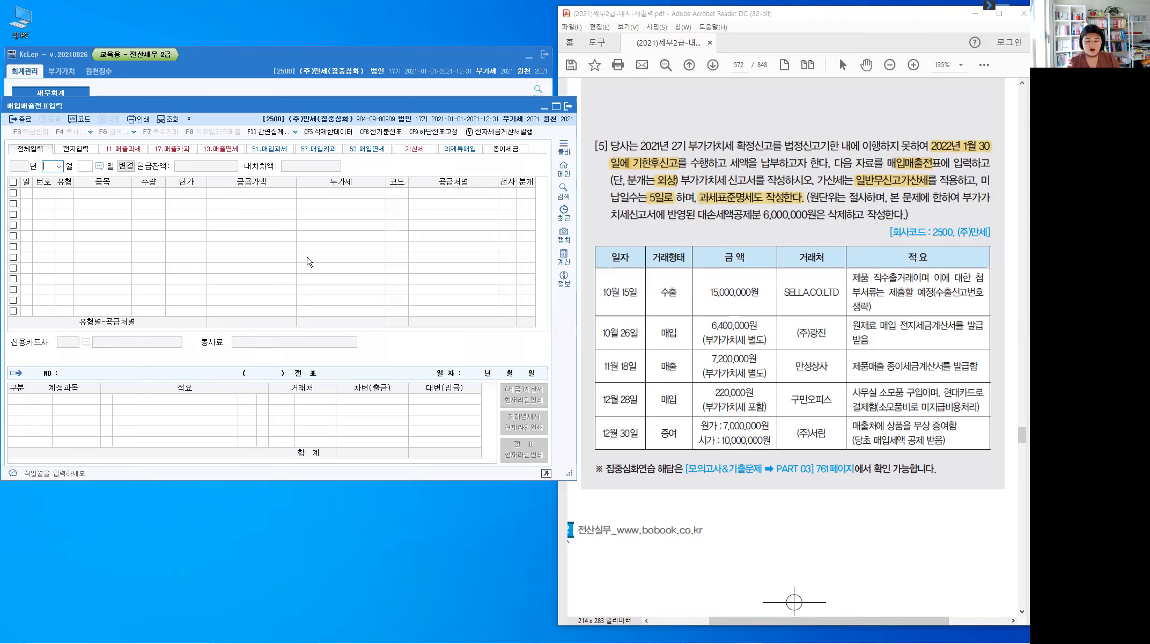
{"action": "type", "text": "10"}
{"action": "key", "text": "Return"}
{"action": "type", "text": "15"}
{"action": "key", "text": "Return"}
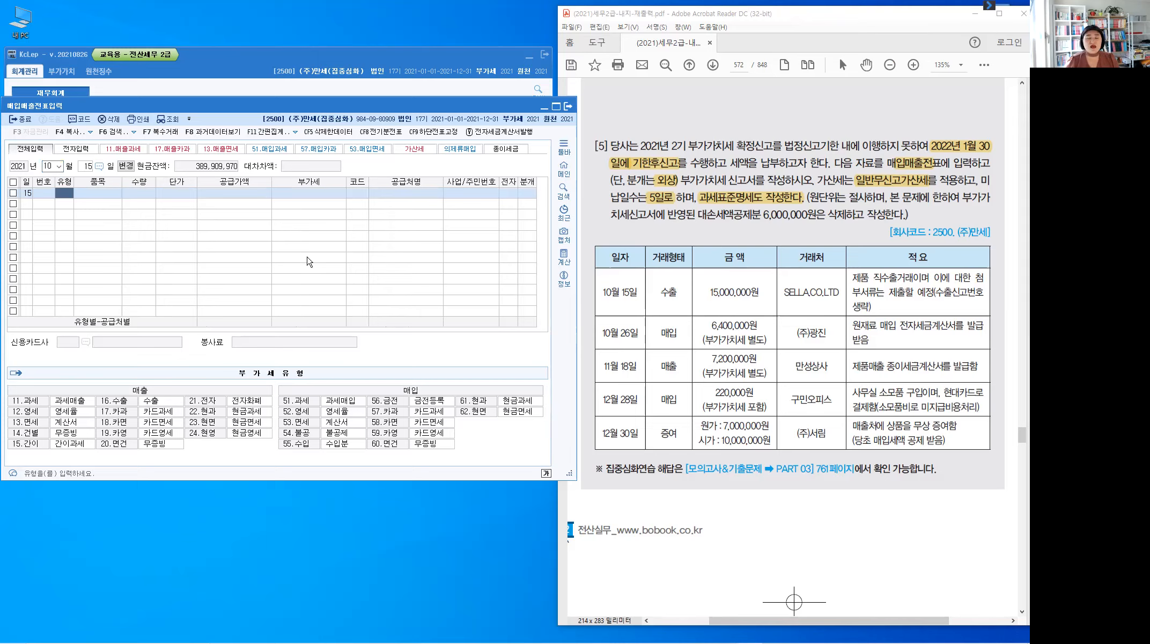
Highlight 직수출거 in the October 15 transaction and enter it as type 16 수출, item 제품, supply amount 15,000,000
{"action": "left_click_drag", "start_coordinate": [872, 277], "coordinate": [911, 277]}
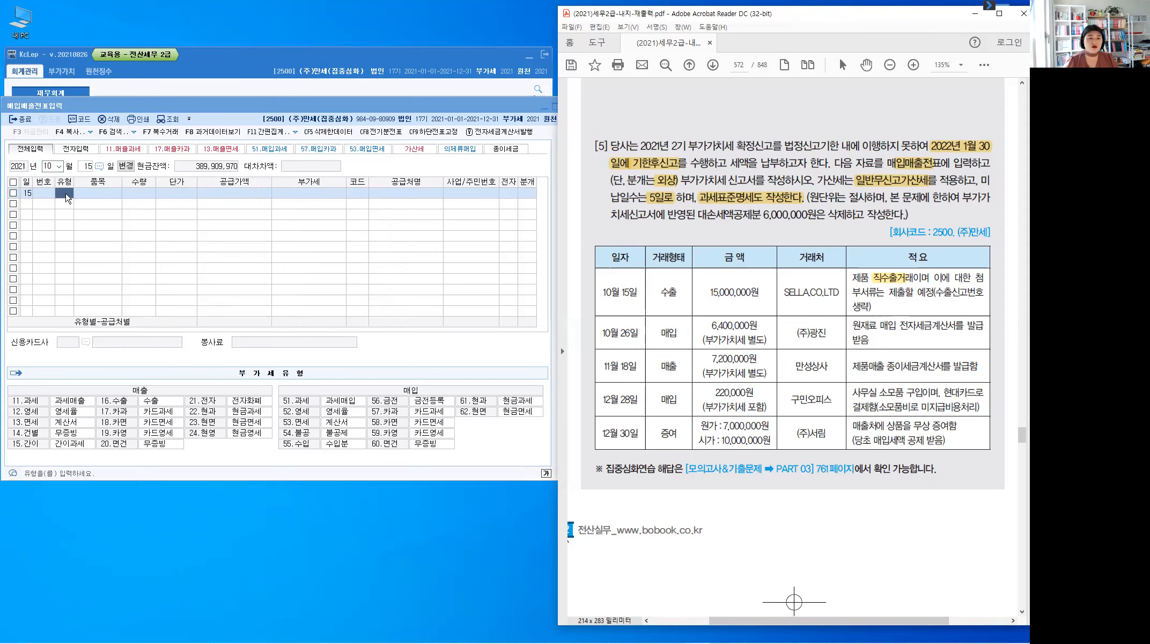
{"action": "left_click", "coordinate": [66, 194]}
{"action": "type", "text": "1"}
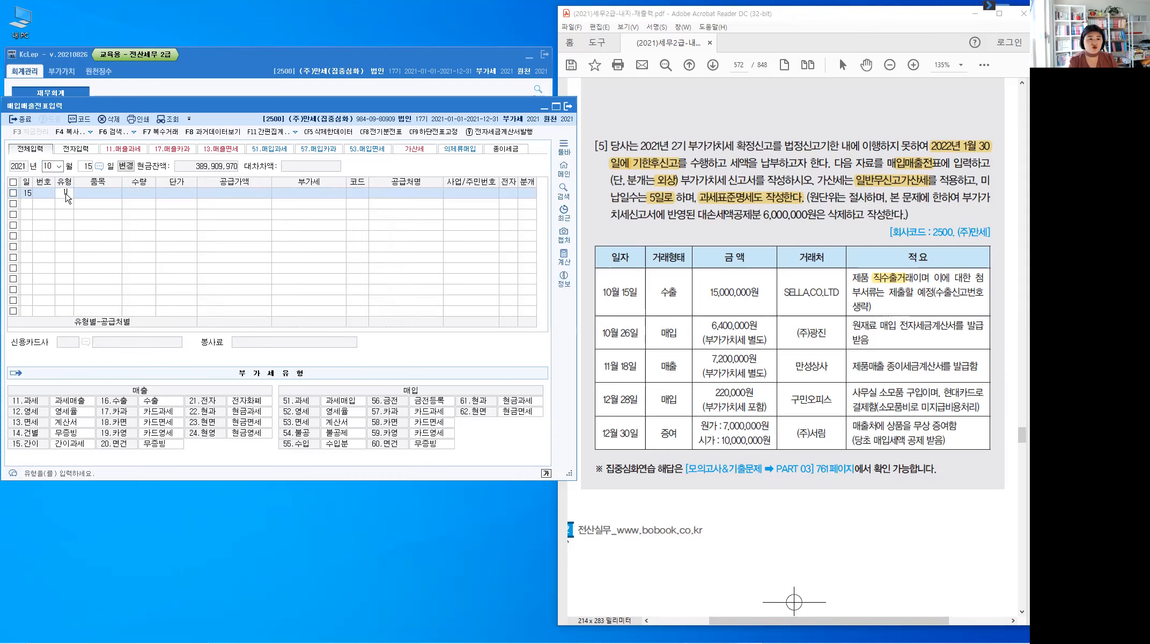
{"action": "type", "text": "6"}
{"action": "key", "text": "Return"}
{"action": "type", "text": "제품"}
{"action": "key", "text": "Return"}
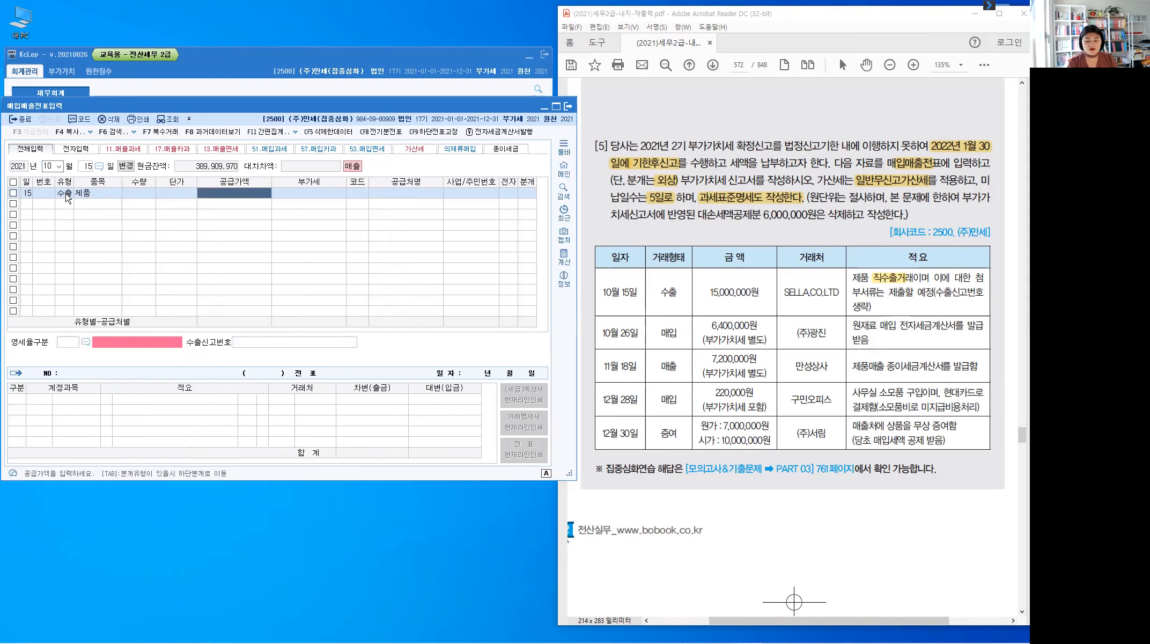
{"action": "type", "text": "1"}
{"action": "type", "text": "5++"}
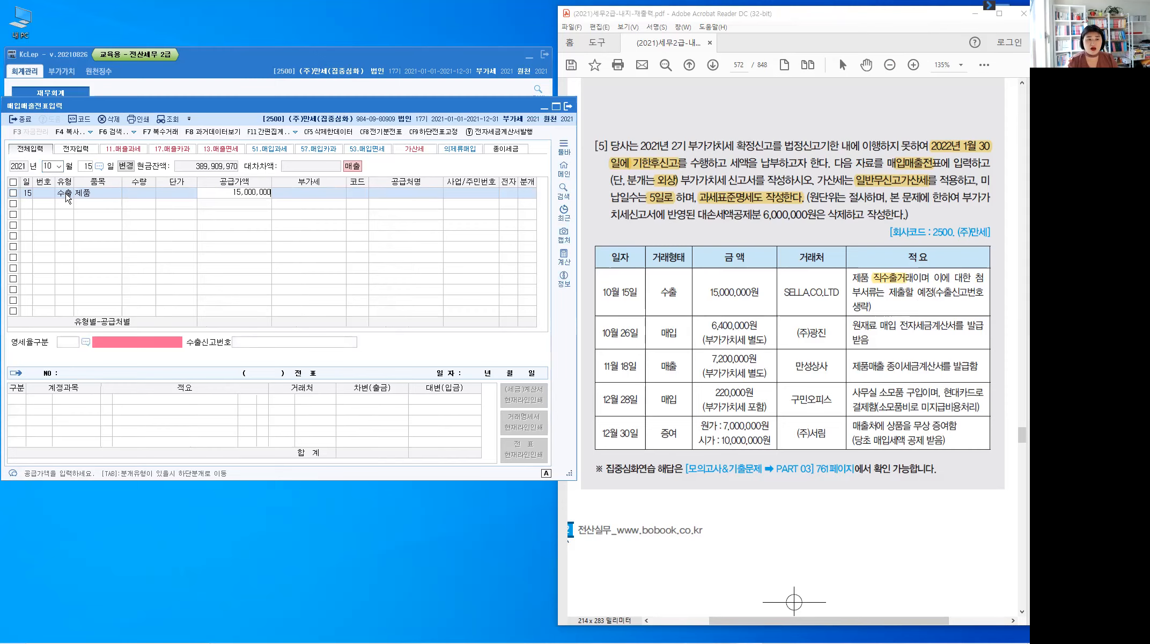
{"action": "key", "text": "Return"}
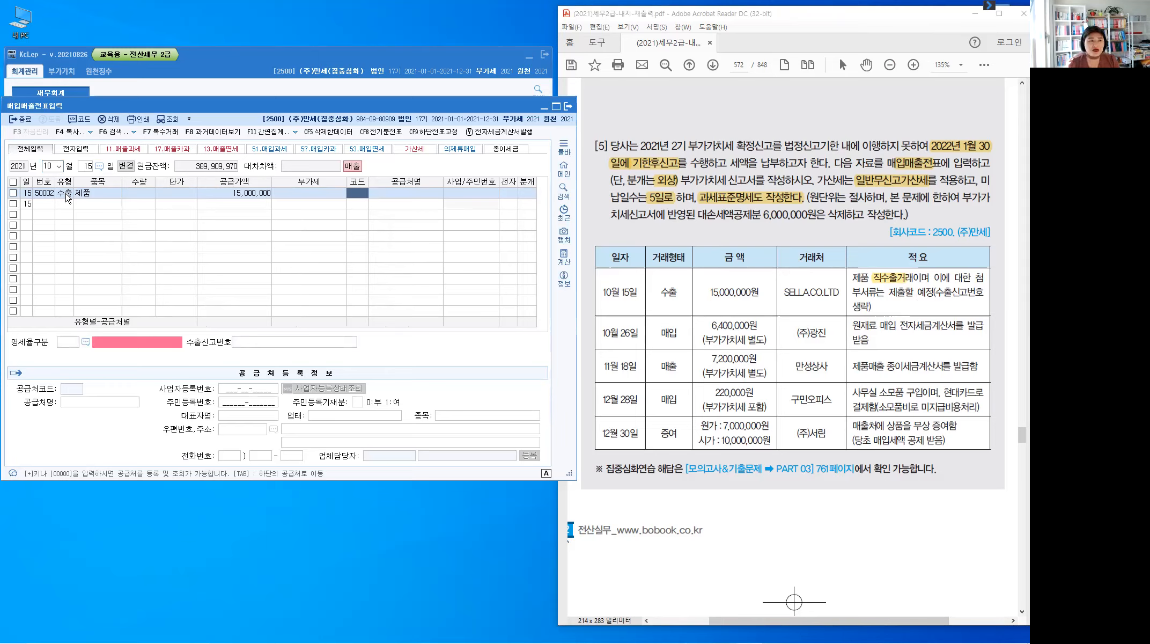
Look up the October 15 export entry's customer and choose SELLA.CO.LTD
{"action": "type", "text": "s"}
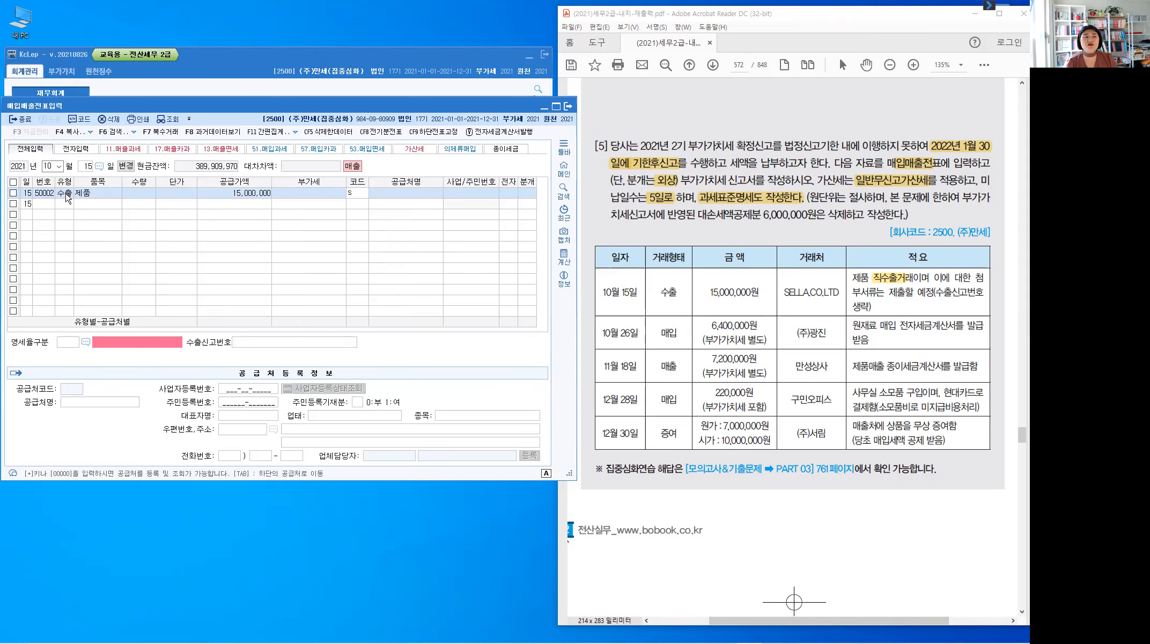
{"action": "key", "text": "Return"}
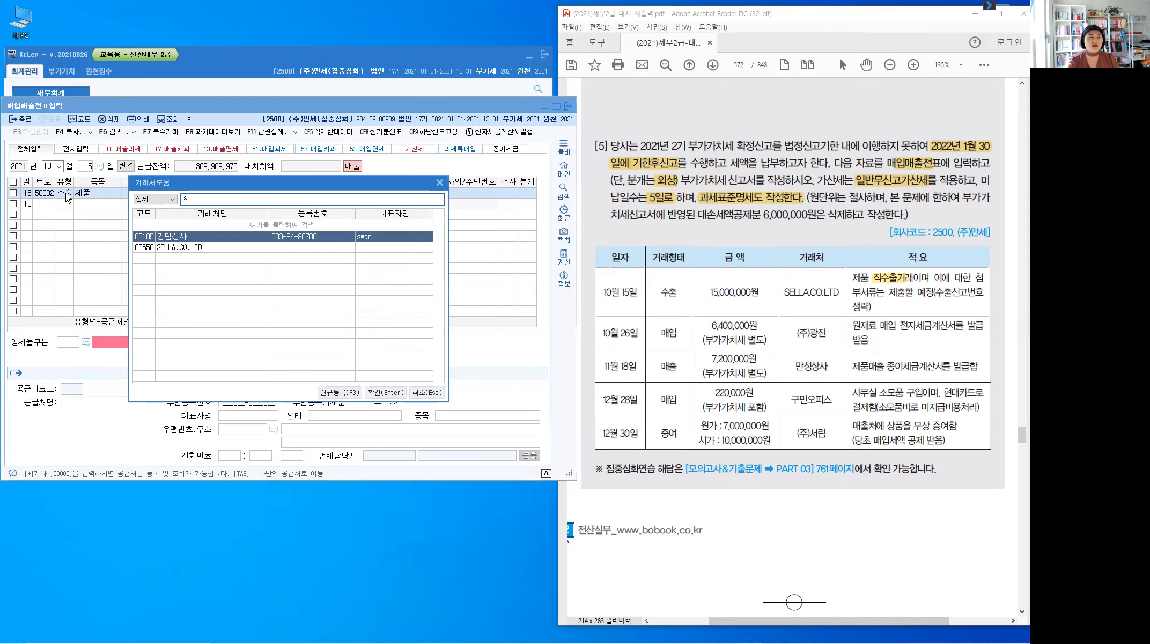
{"action": "key", "text": "Down"}
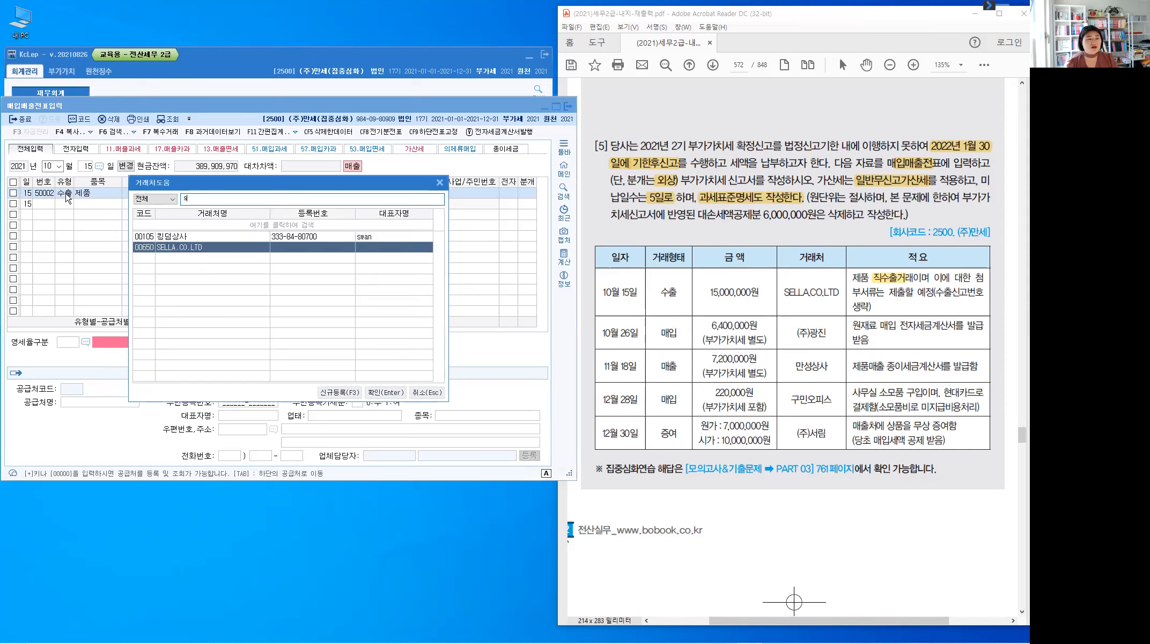
{"action": "key", "text": "Return"}
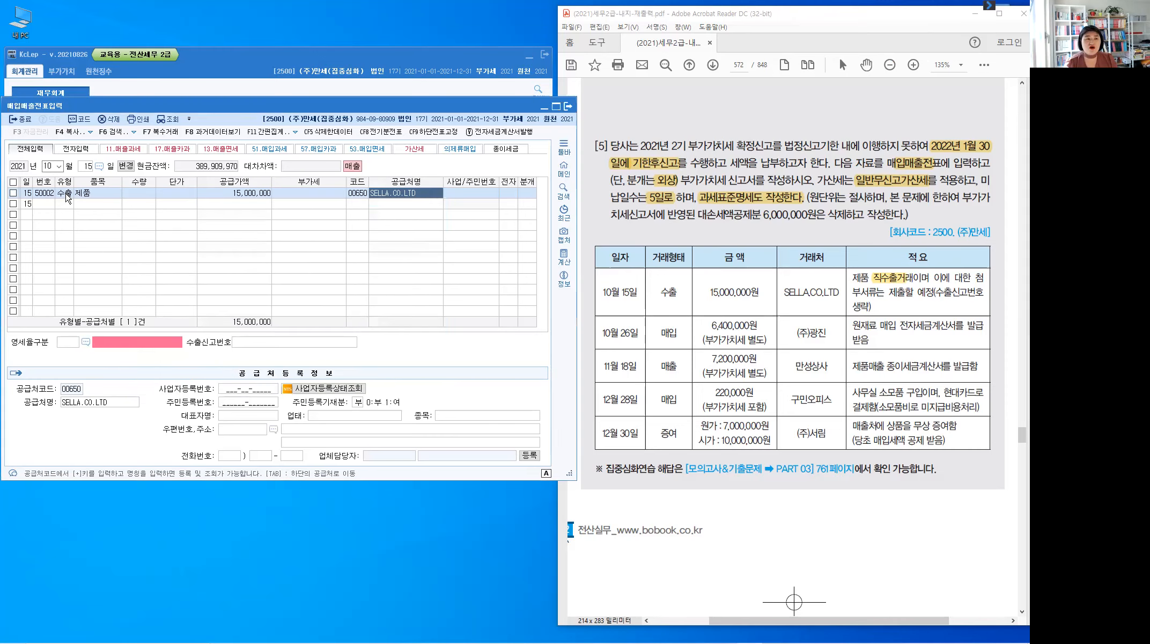
Set the October 15 entry's 영세율구분 to 1 직접수출(대행수출 포함) and leave the 수출신고번호 blank
{"action": "key", "text": "Return"}
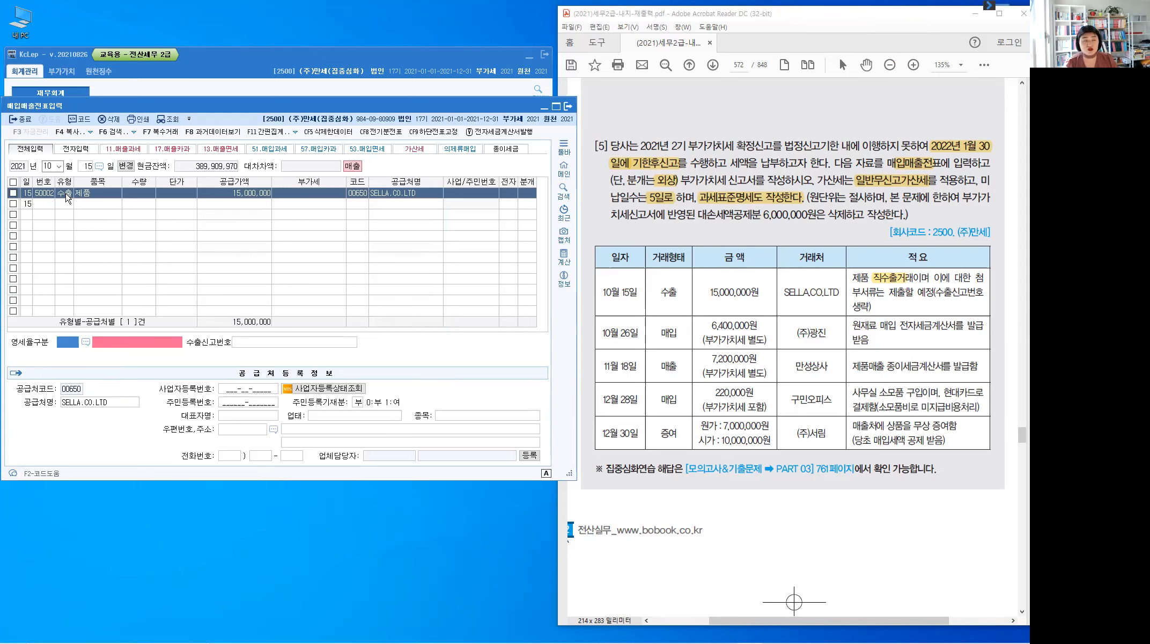
{"action": "key", "text": "F2"}
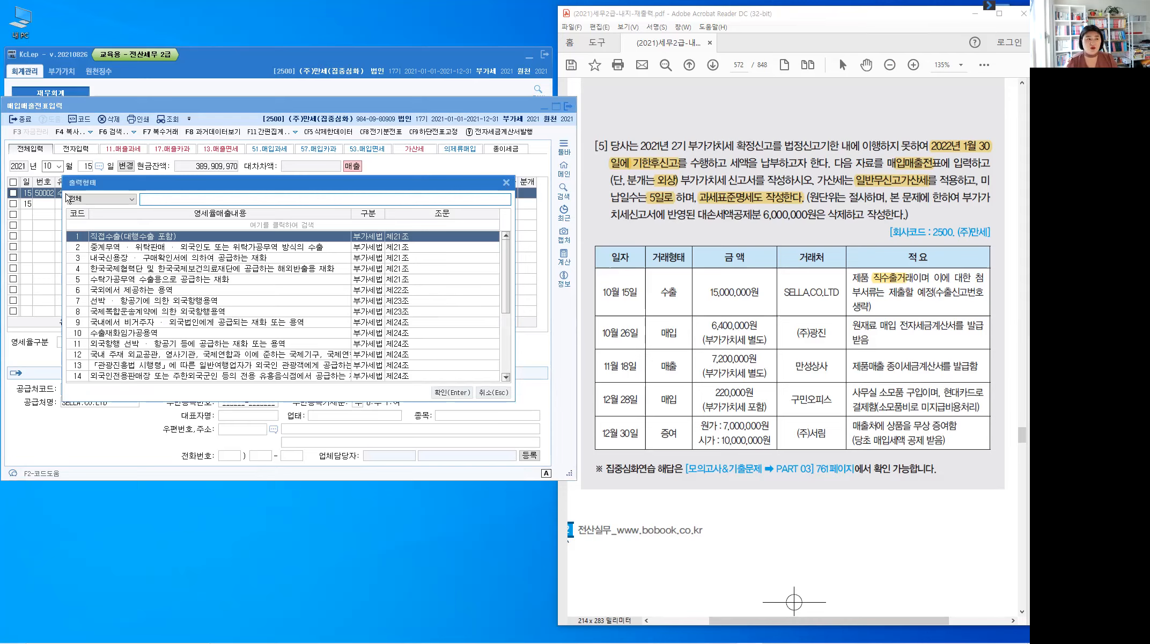
{"action": "key", "text": "Return"}
{"action": "key", "text": "Return"}
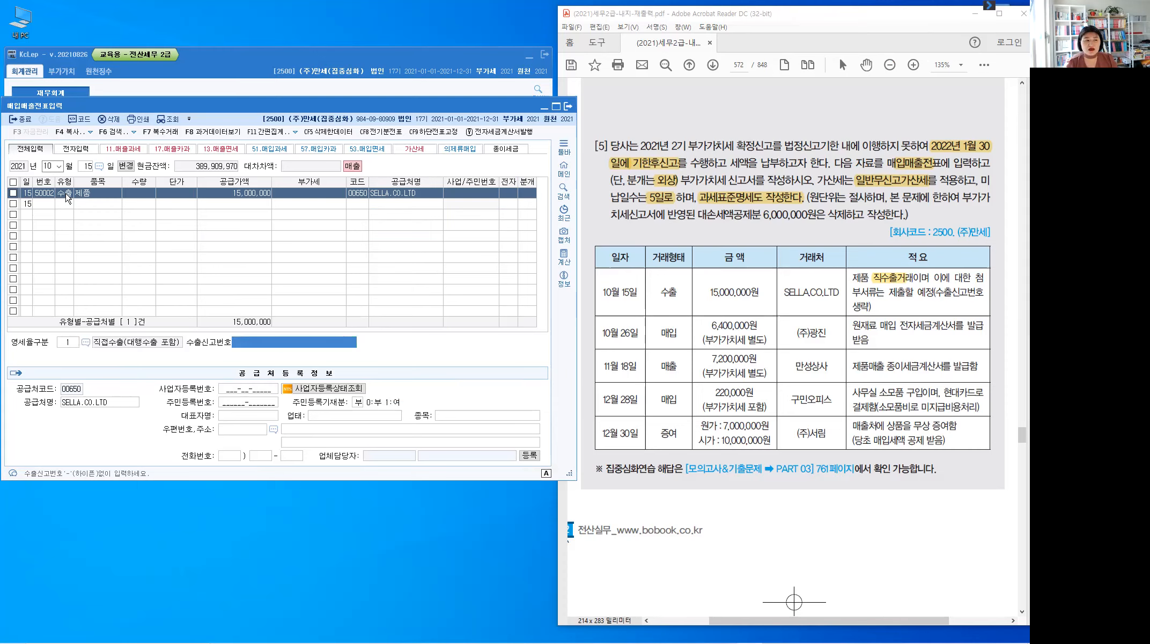
{"action": "key", "text": "Return"}
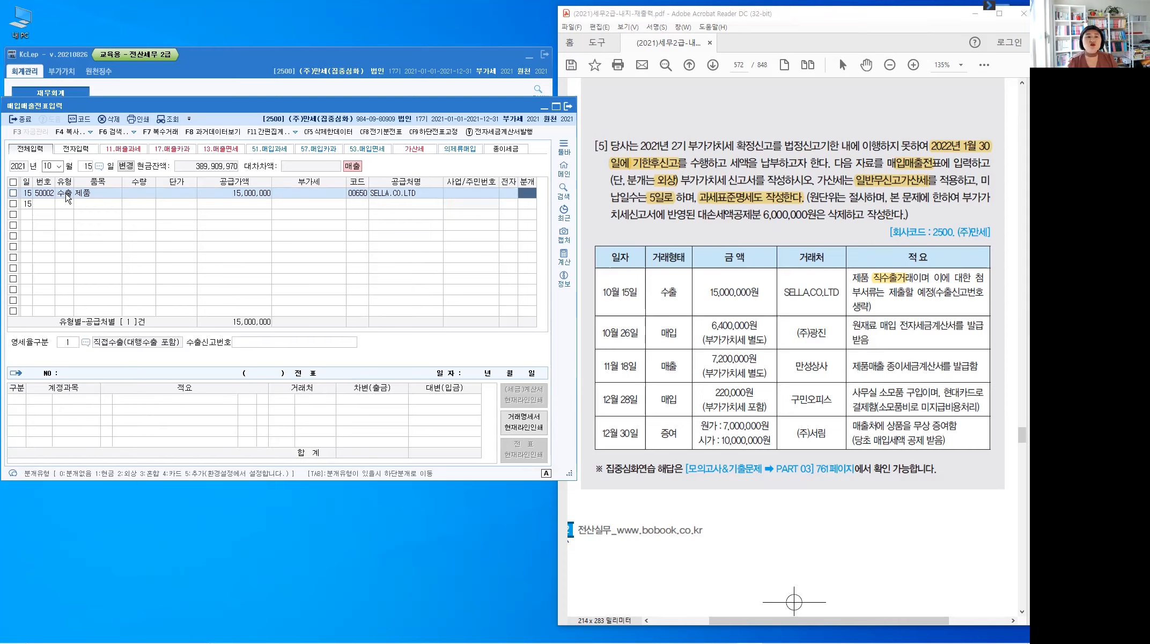
Set the October 15 entry's 분개 to 2 외상, accept the generated journal lines, and close the entry
{"action": "left_click", "coordinate": [642, 185]}
{"action": "type", "text": "2"}
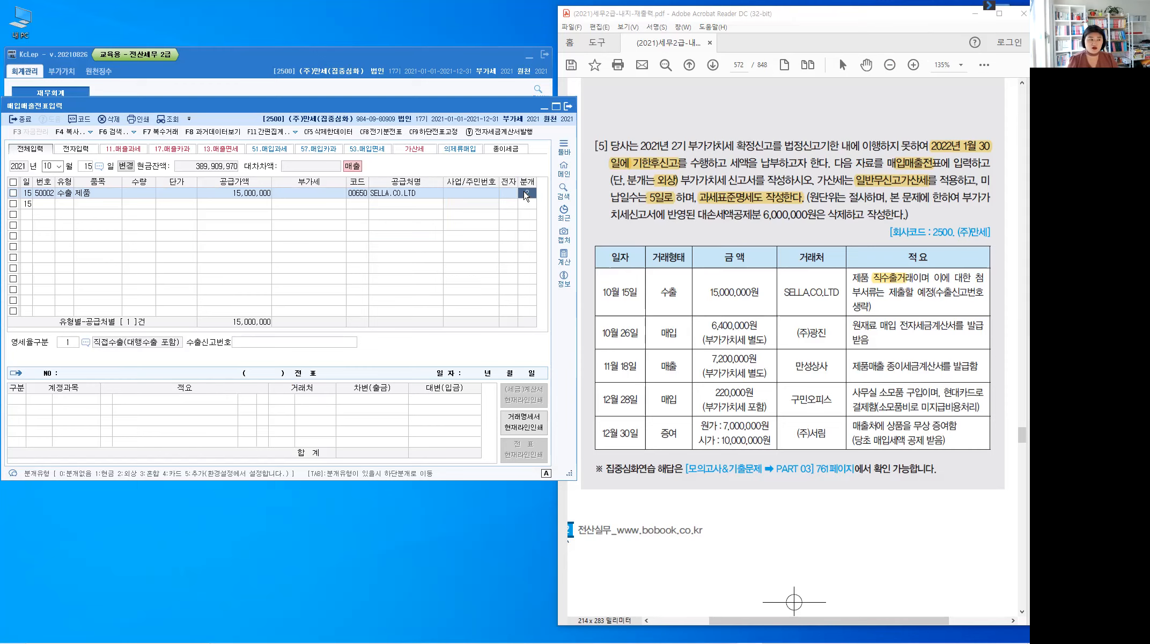
{"action": "key", "text": "Return"}
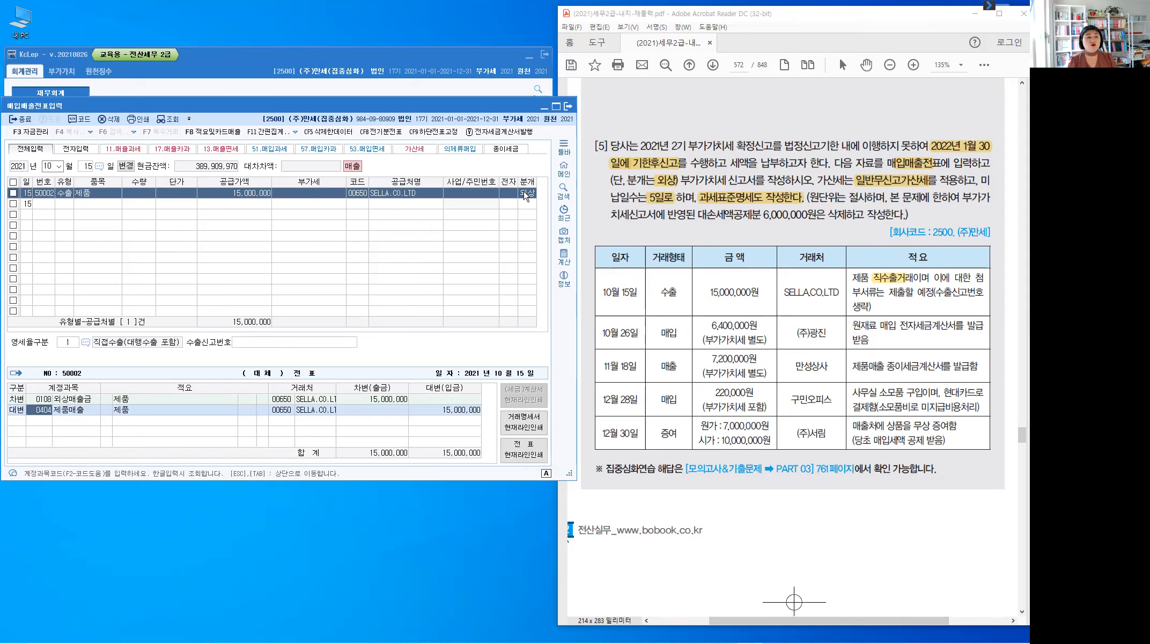
{"action": "key", "text": "Return"}
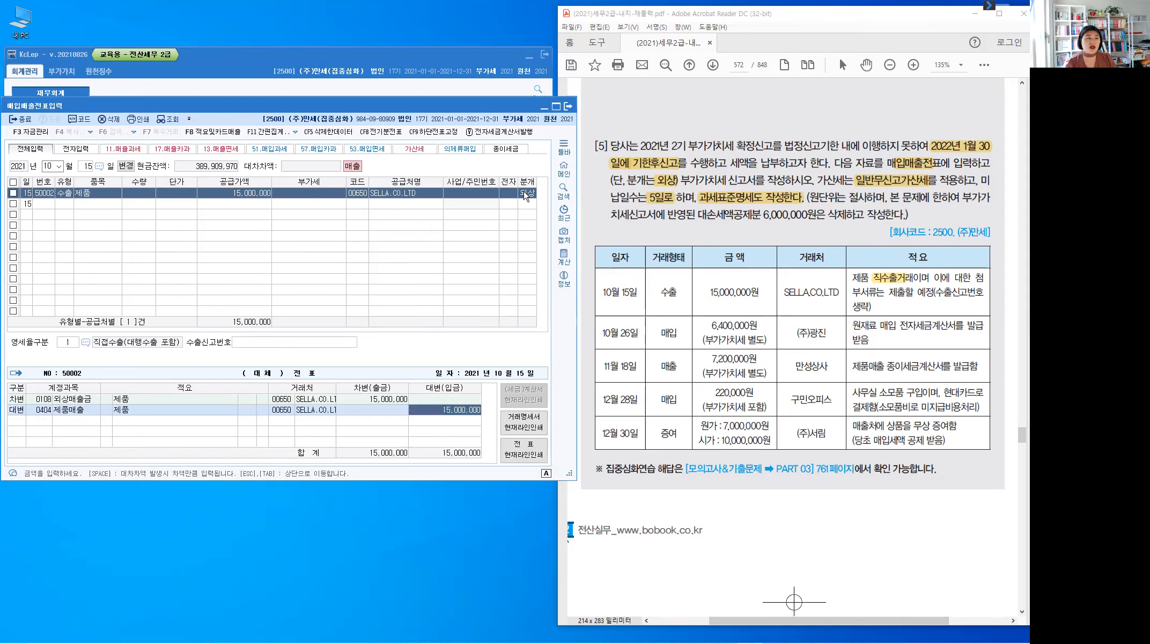
{"action": "key", "text": "Return"}
{"action": "key", "text": "Escape"}
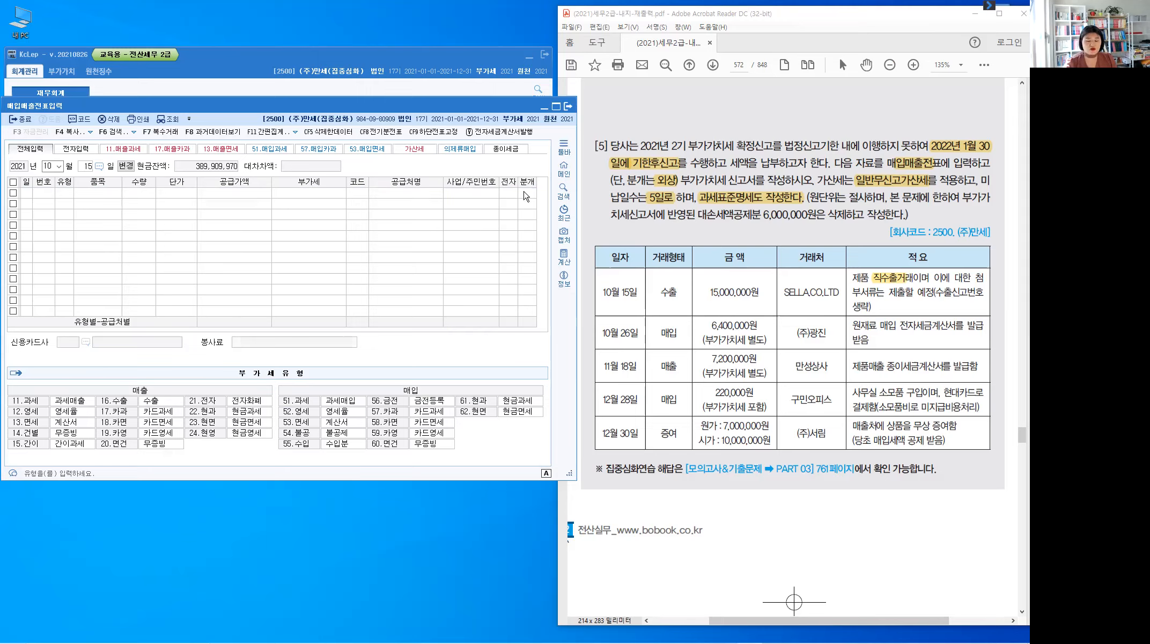
Start an entry dated October 26 and highlight 전자세금계산서 in that transaction's description in the PDF
{"action": "type", "text": "26"}
{"action": "key", "text": "Return"}
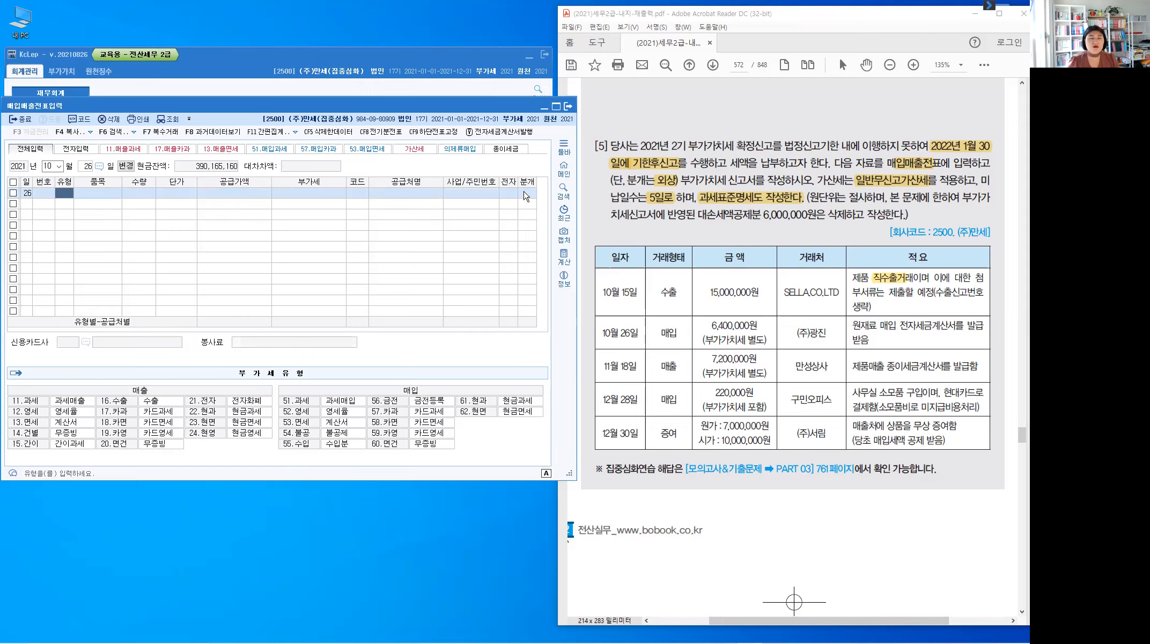
{"action": "left_click_drag", "start_coordinate": [899, 324], "coordinate": [948, 325]}
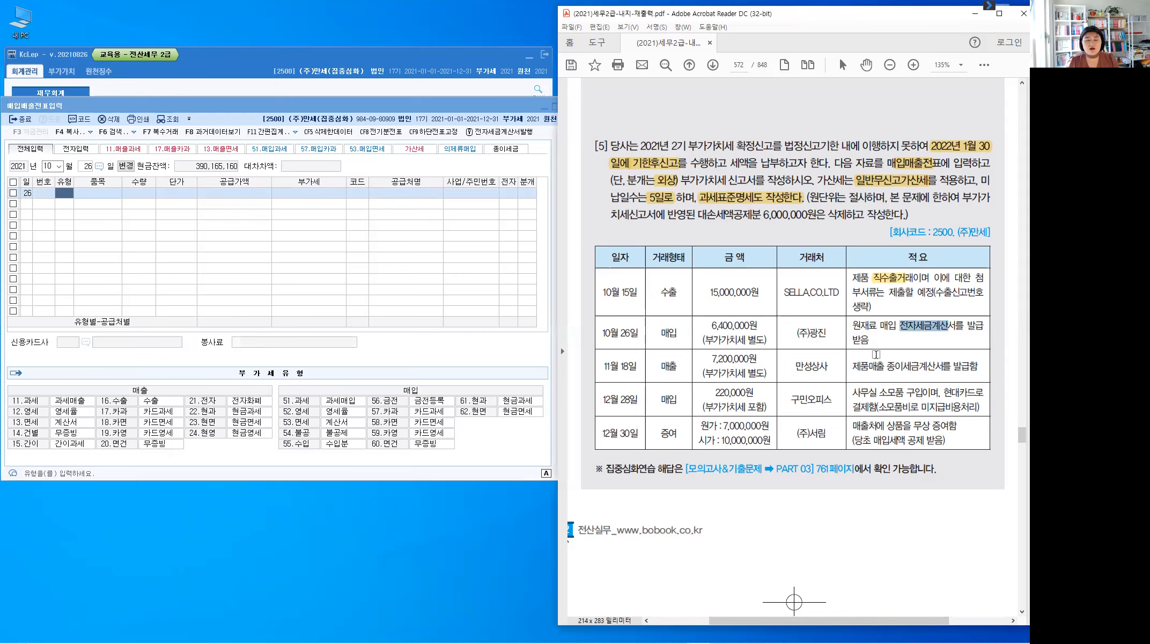
Set the October 26 entry's type to 51 과세 for a taxable purchase
{"action": "left_click", "coordinate": [69, 196]}
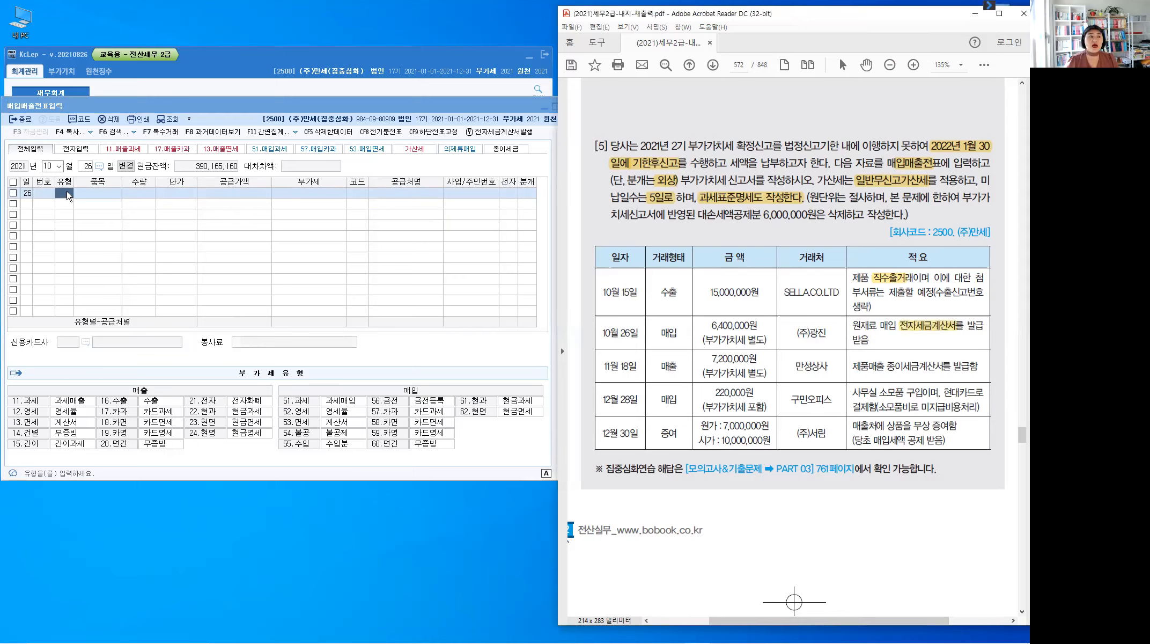
{"action": "left_click", "coordinate": [68, 196]}
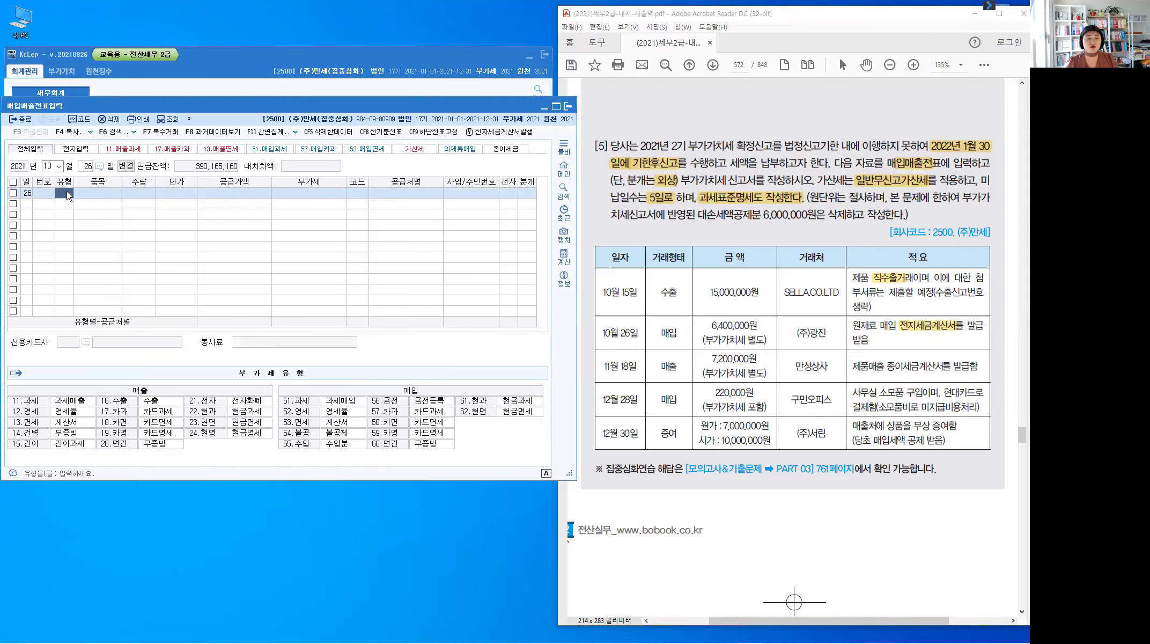
{"action": "type", "text": "51"}
{"action": "key", "text": "Return"}
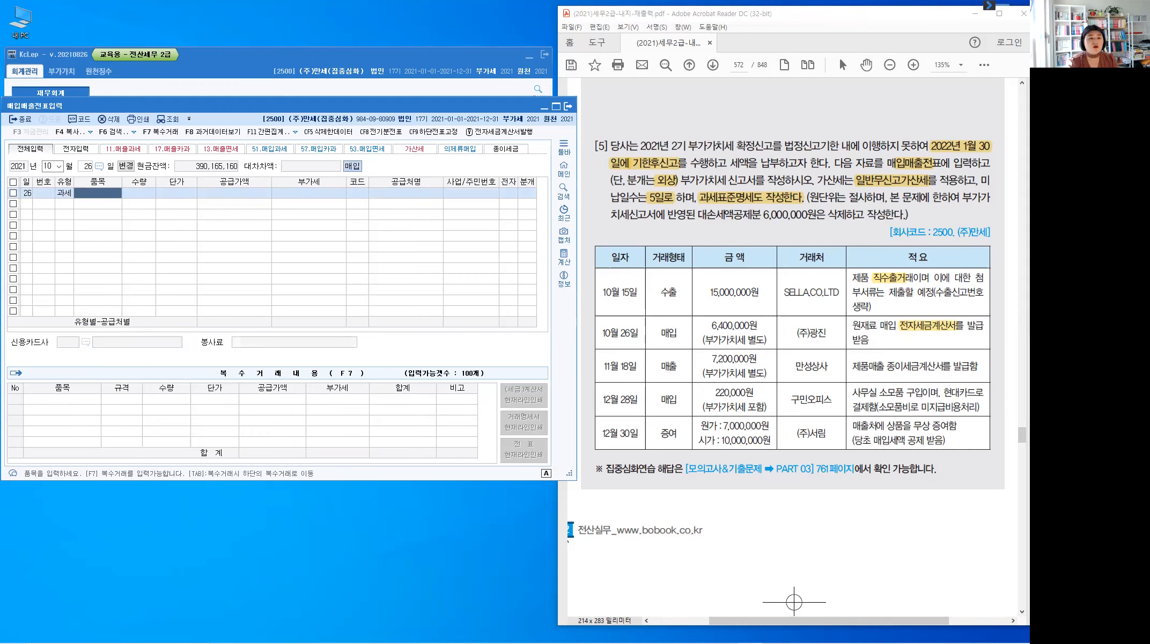
{"action": "type", "text": "dnjswofy"}
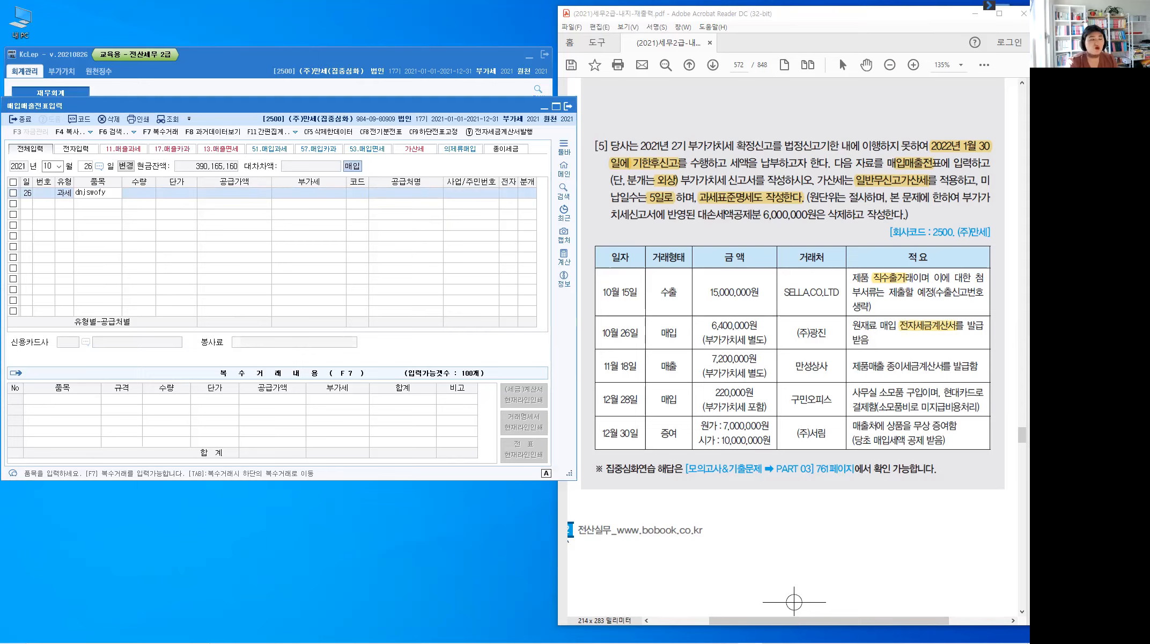
{"action": "key", "text": "BackSpace"}
{"action": "key", "text": "BackSpace"}
{"action": "key", "text": "BackSpace"}
{"action": "key", "text": "BackSpace"}
{"action": "key", "text": "BackSpace"}
{"action": "key", "text": "BackSpace"}
{"action": "key", "text": "BackSpace"}
Enter 원재료 as the October 26 item with a supply amount of 6,400,000, leaving quantity and unit price blank
{"action": "key", "text": "Hangul"}
{"action": "type", "text": "dnjswofy"}
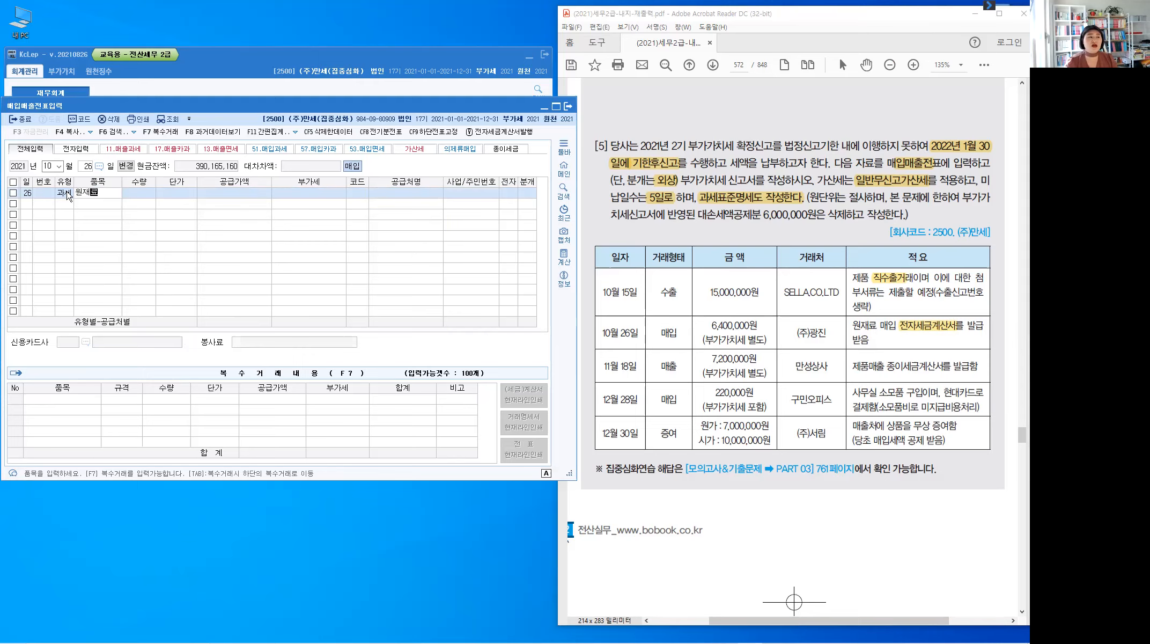
{"action": "key", "text": "Return"}
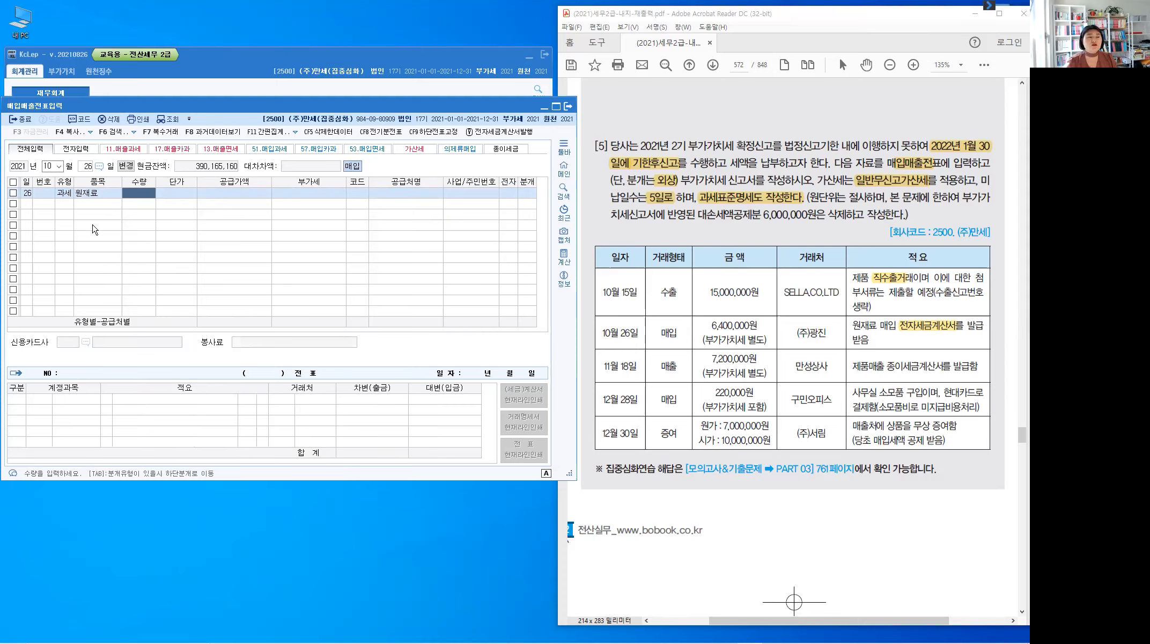
{"action": "key", "text": "Return"}
{"action": "key", "text": "Return"}
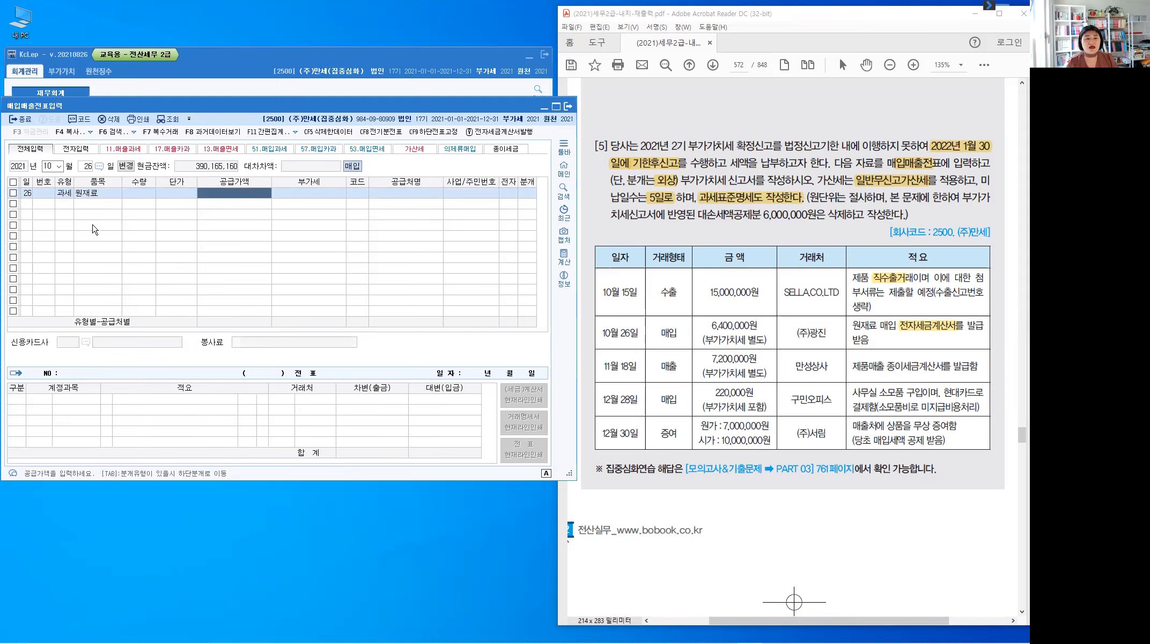
{"action": "type", "text": "6"}
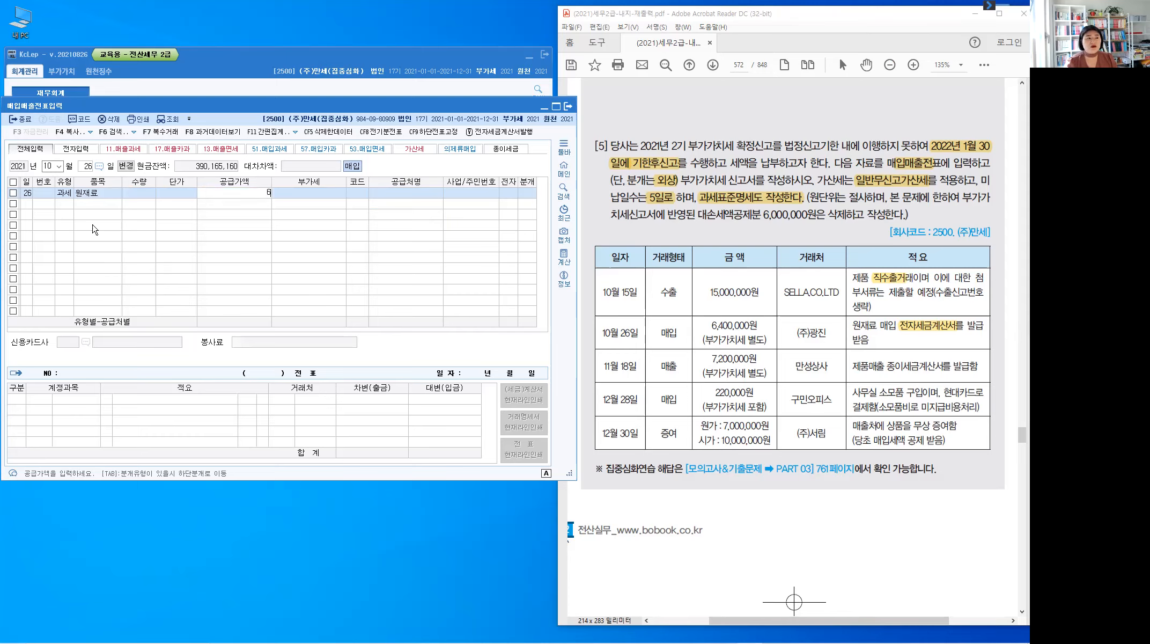
{"action": "type", "text": ",400,000"}
{"action": "key", "text": "Return"}
{"action": "key", "text": "Return"}
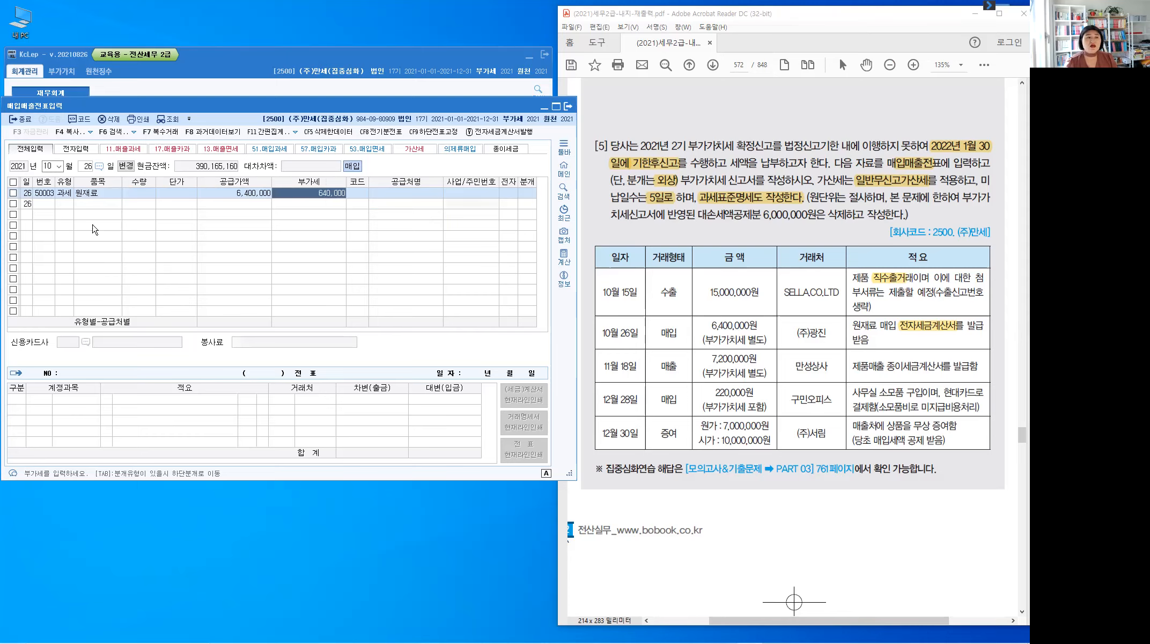
Assign (주)광진 as the October 26 supplier and mark the tax invoice as electronic (여)
{"action": "key", "text": "Return"}
{"action": "type", "text": "광진"}
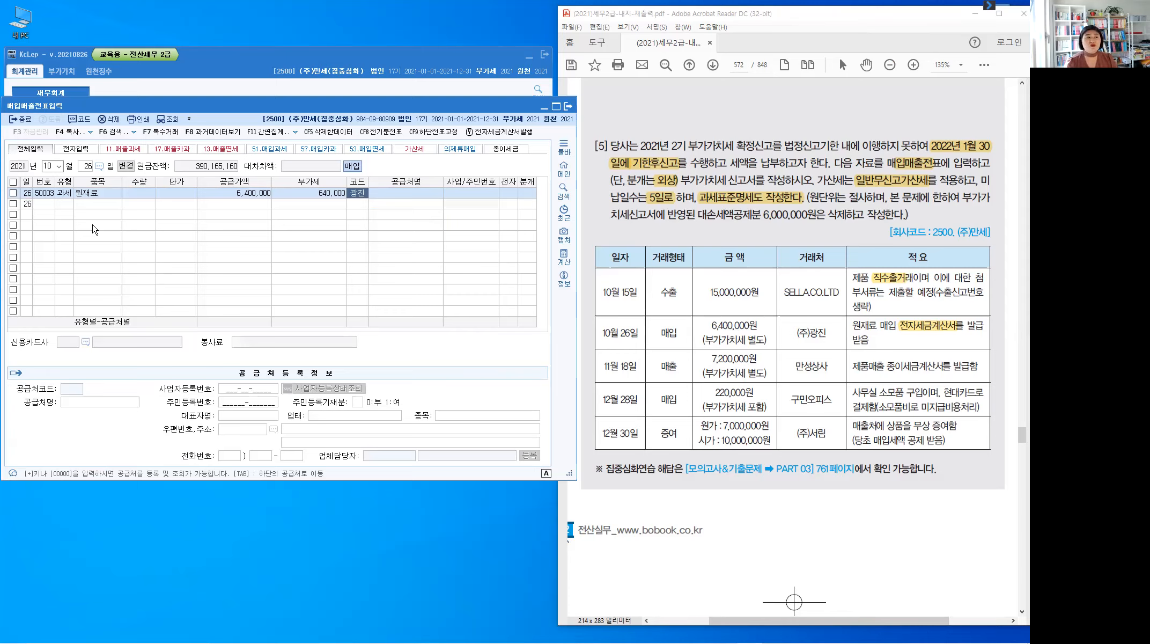
{"action": "key", "text": "Return"}
{"action": "key", "text": "Return"}
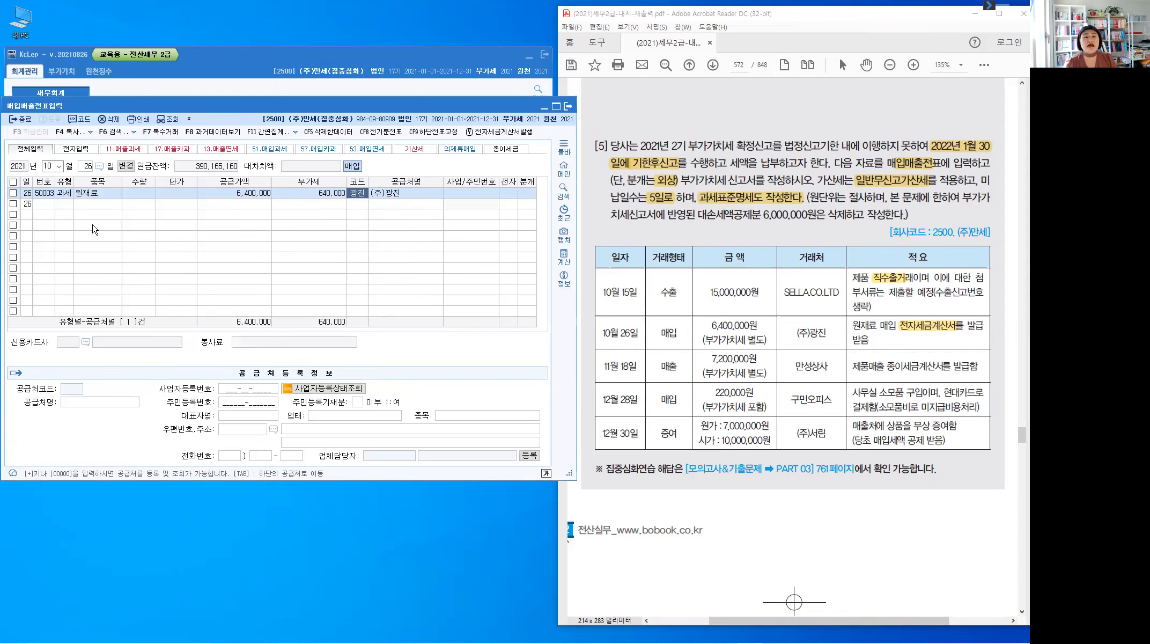
{"action": "type", "text": "1"}
{"action": "key", "text": "Return"}
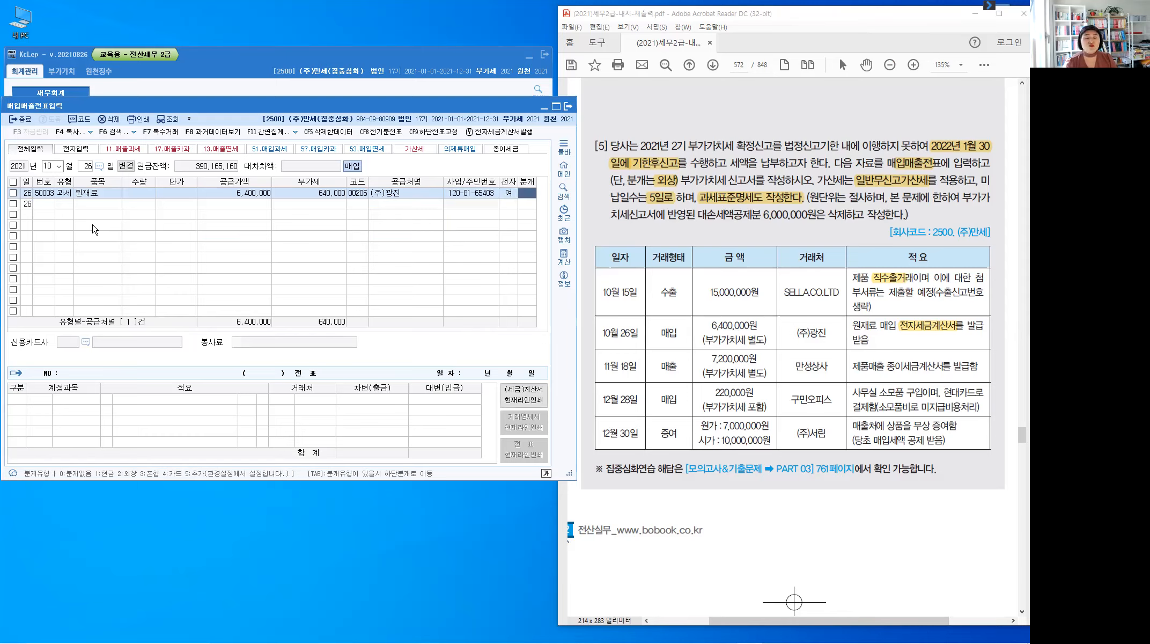
Set the October 26 entry's 분개 to 2 외상 and accept the generated journal lines
{"action": "type", "text": "2"}
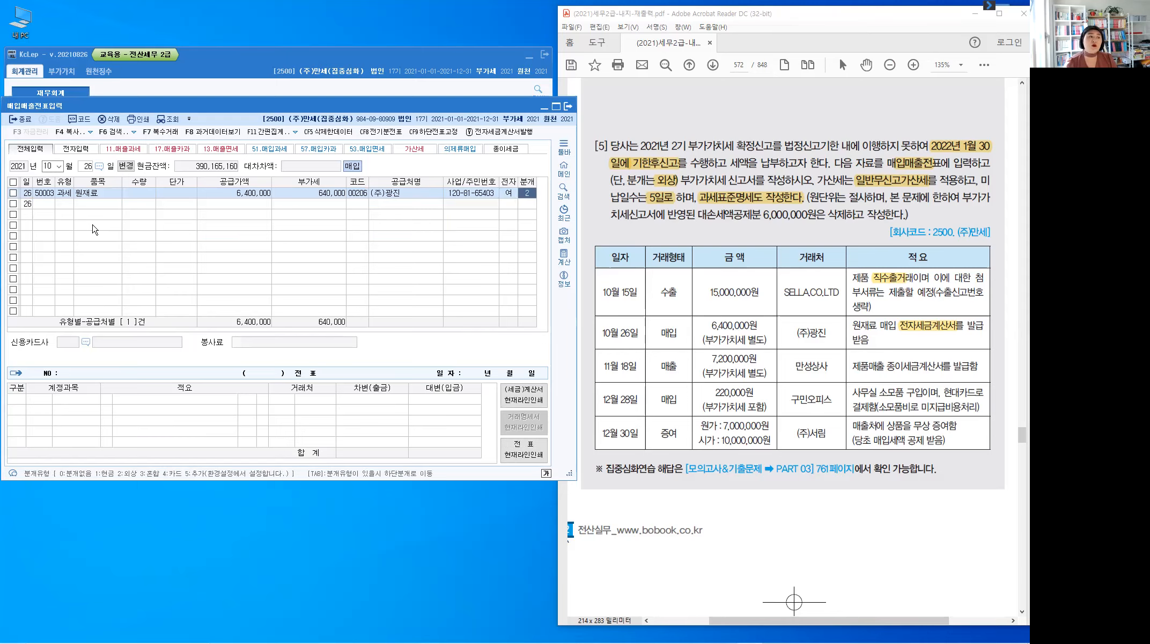
{"action": "key", "text": "Return"}
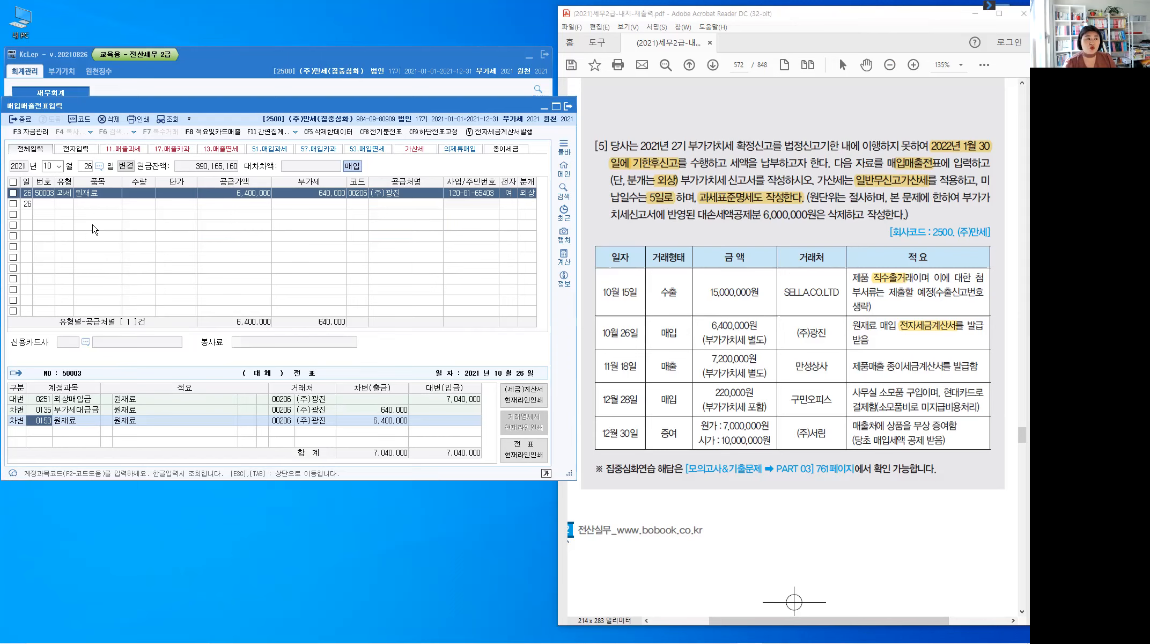
{"action": "key", "text": "Return"}
{"action": "key", "text": "Return"}
{"action": "key", "text": "Return"}
{"action": "key", "text": "Return"}
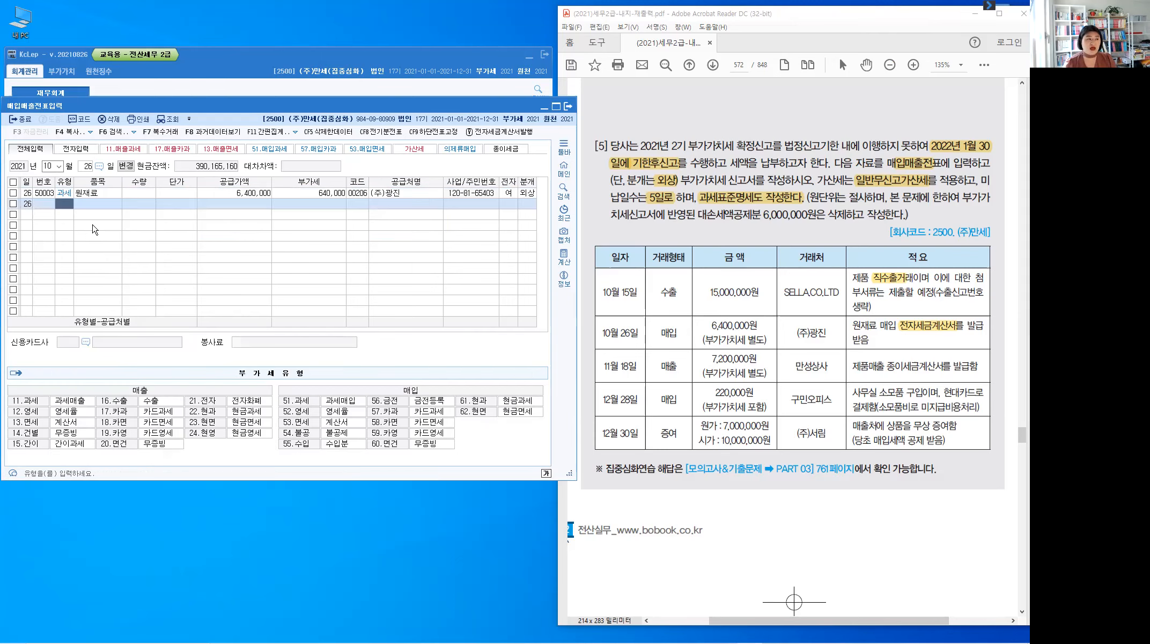
Leave the October 26 entries and start a new entry dated November 18
{"action": "key", "text": "Escape"}
{"action": "key", "text": "Escape"}
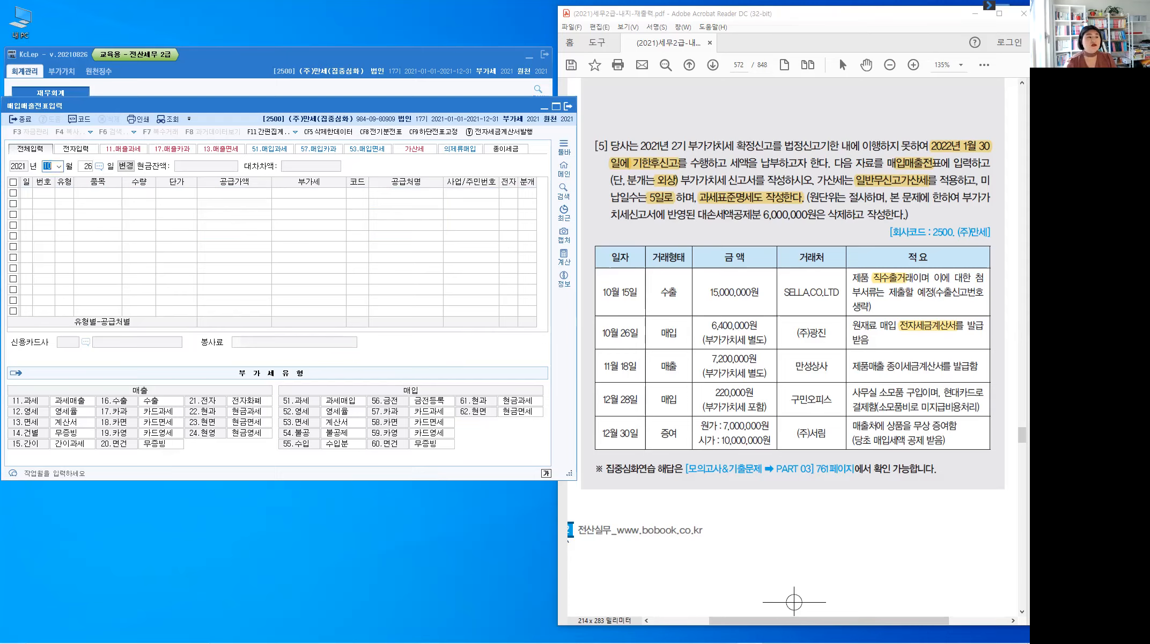
{"action": "type", "text": "11"}
{"action": "key", "text": "Return"}
{"action": "type", "text": "18"}
{"action": "key", "text": "Return"}
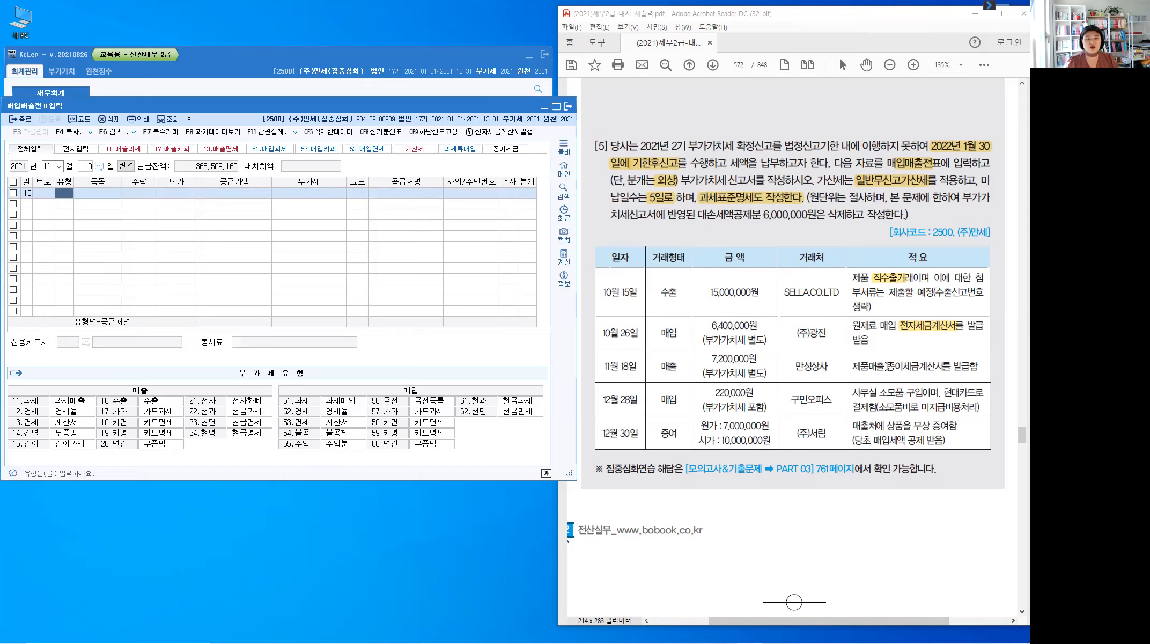
Highlight 종이세금계산서 in the problem's November 18 row and set the new entry's type to 11 과세
{"action": "left_click_drag", "start_coordinate": [886, 366], "coordinate": [943, 366]}
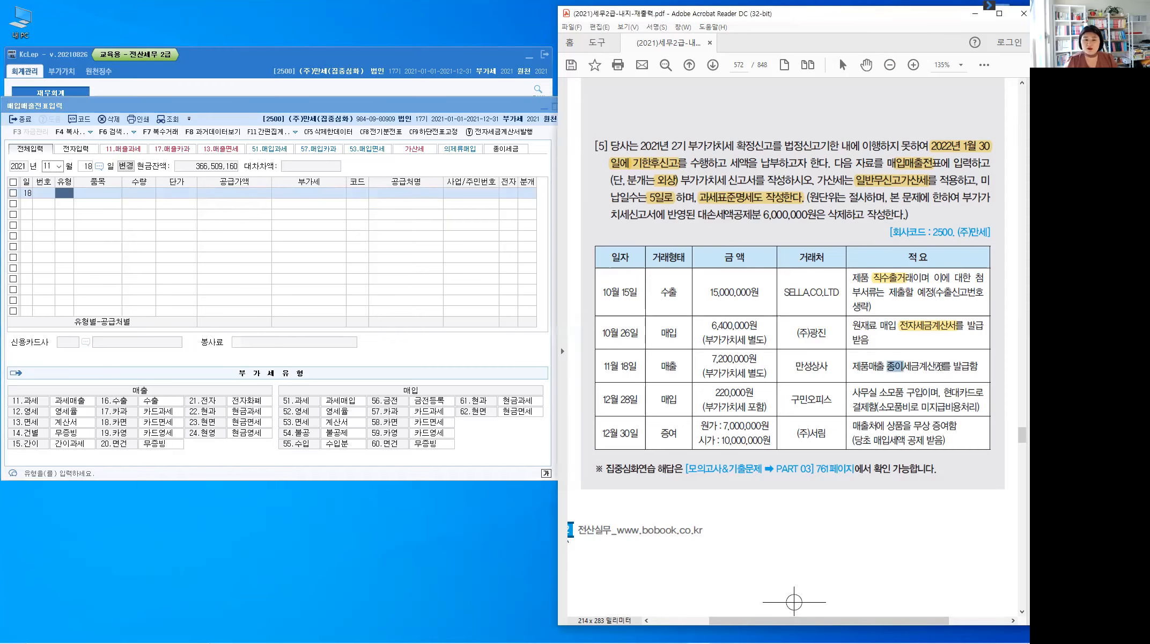
{"action": "left_click", "coordinate": [909, 368]}
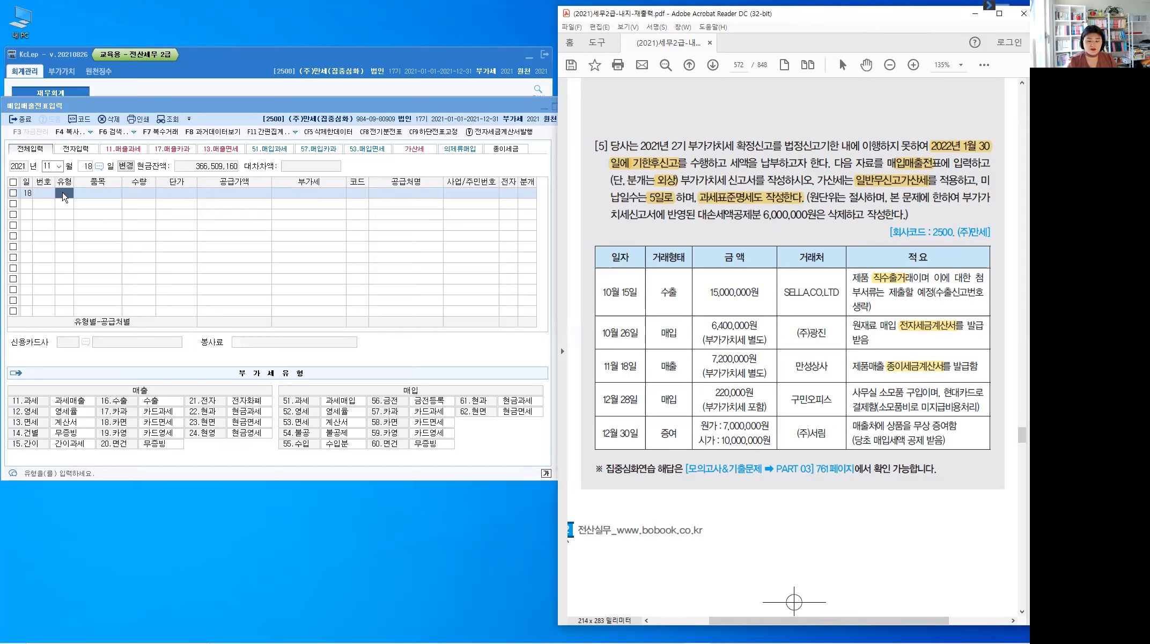
{"action": "left_click", "coordinate": [64, 196]}
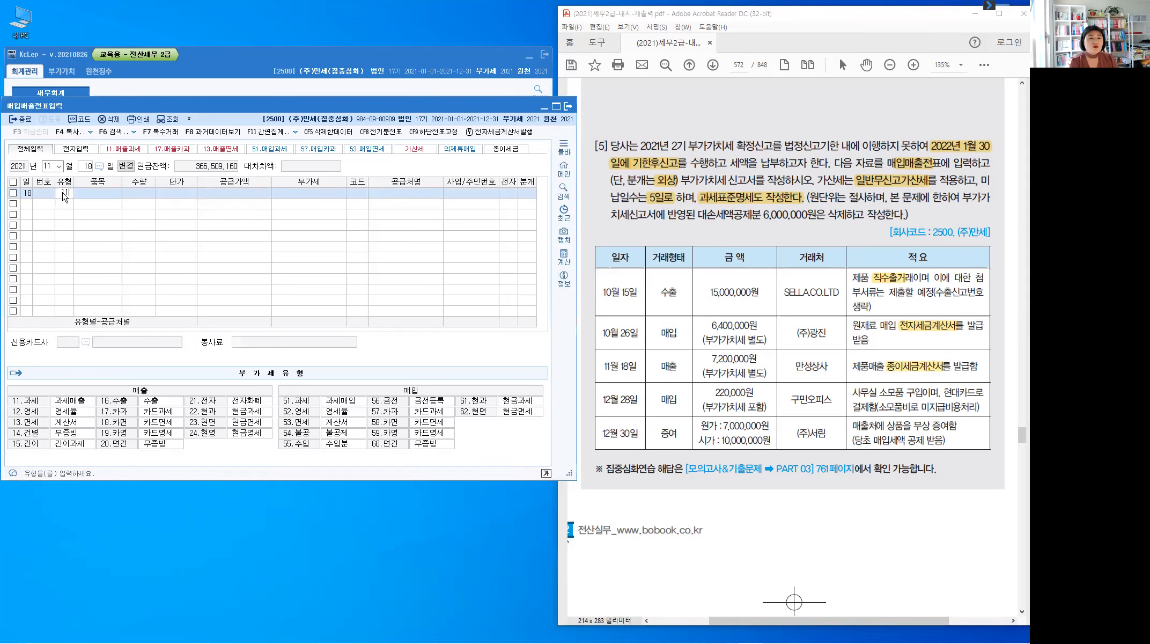
{"action": "key", "text": "Return"}
Enter 제품 as the November 18 item with a supply amount of 7,200,000, leaving quantity and unit price blank
{"action": "type", "text": "제품"}
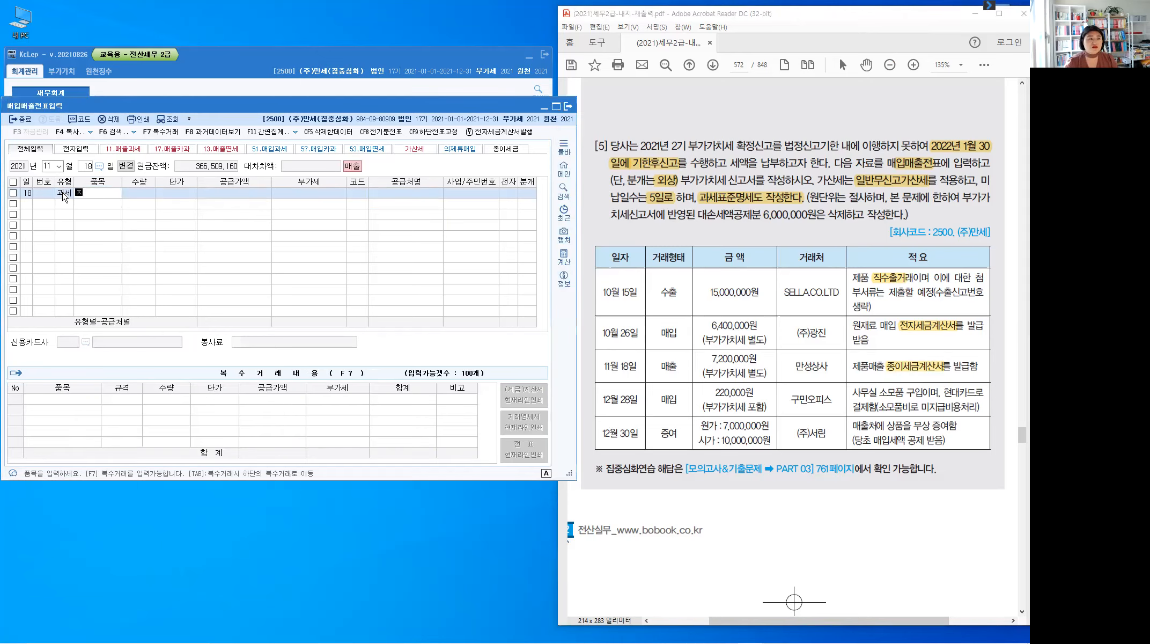
{"action": "key", "text": "Return"}
{"action": "key", "text": "Return"}
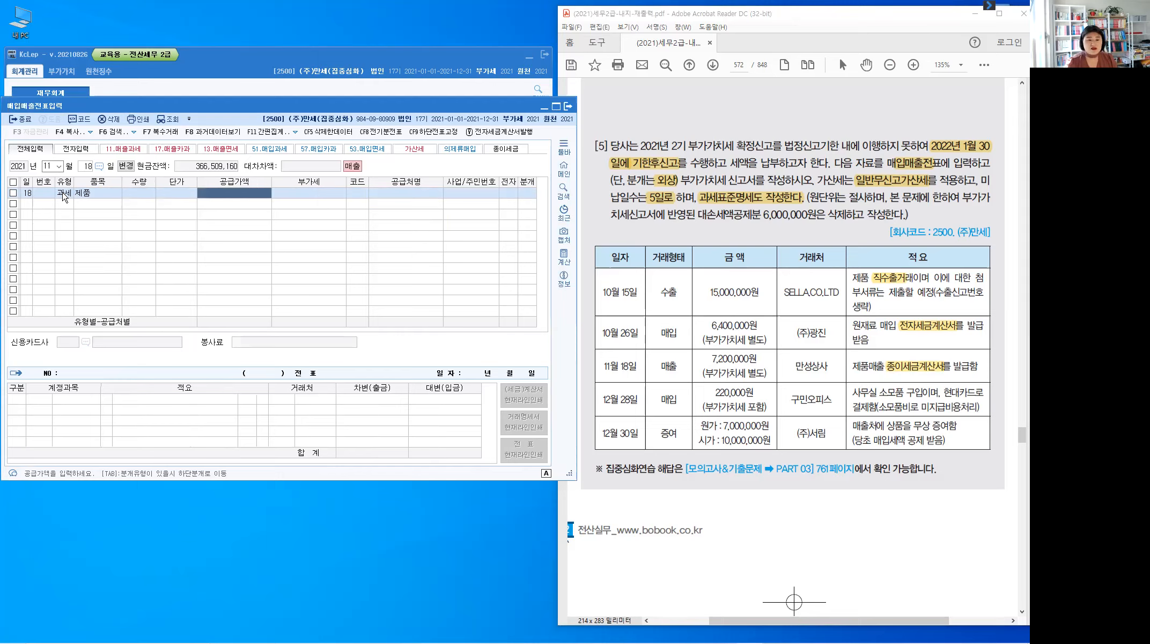
{"action": "type", "text": "7,200"}
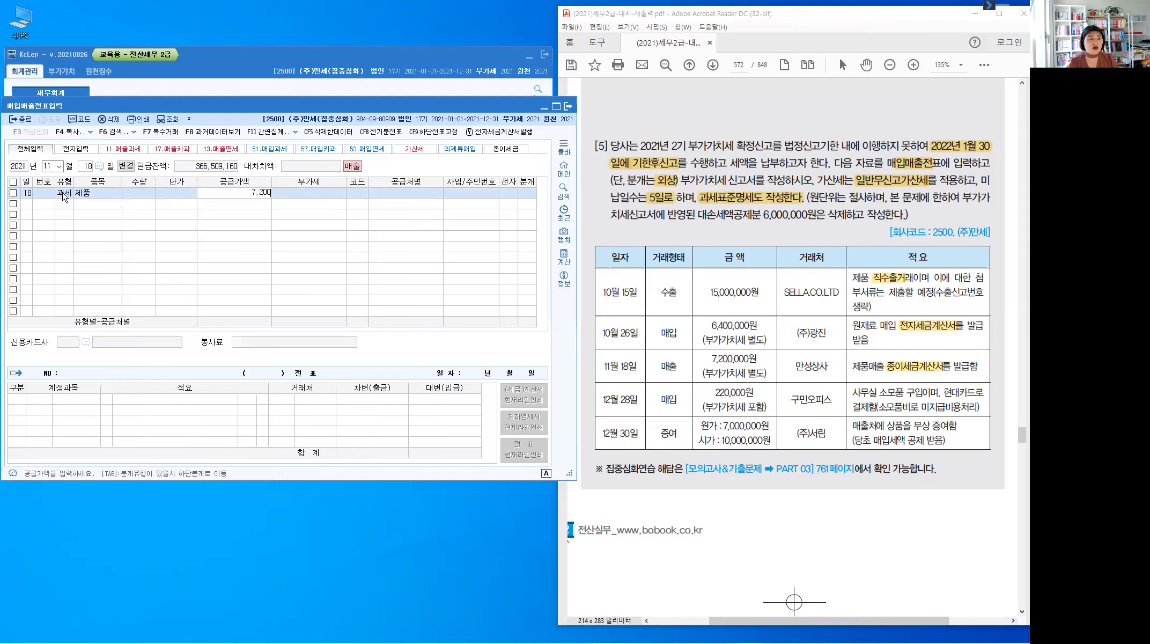
{"action": "type", "text": ",000"}
{"action": "key", "text": "Return"}
{"action": "key", "text": "Return"}
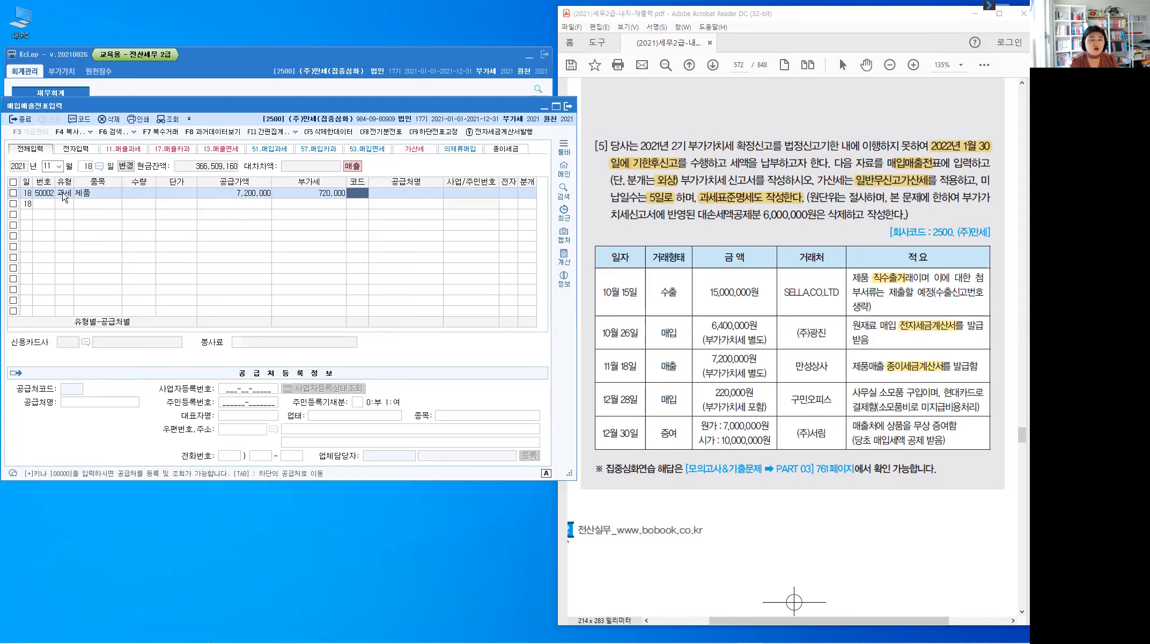
Assign 만성상사 as the November 18 customer and leave the electronic invoice field (전자) blank
{"action": "type", "text": "마ㄴ성"}
{"action": "key", "text": "Return"}
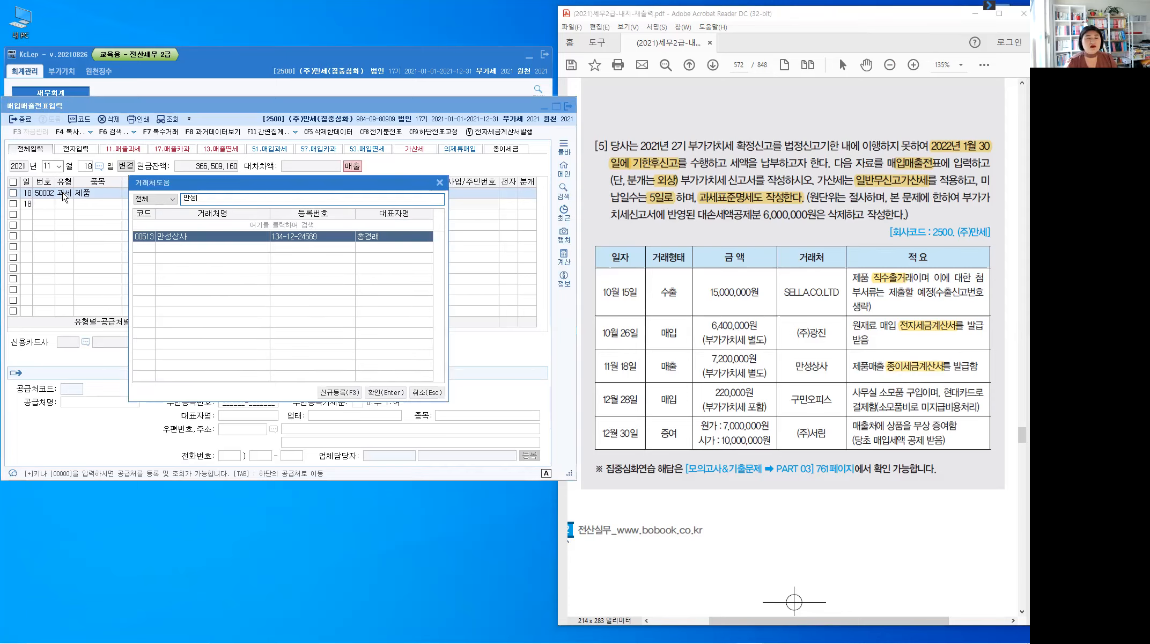
{"action": "key", "text": "Return"}
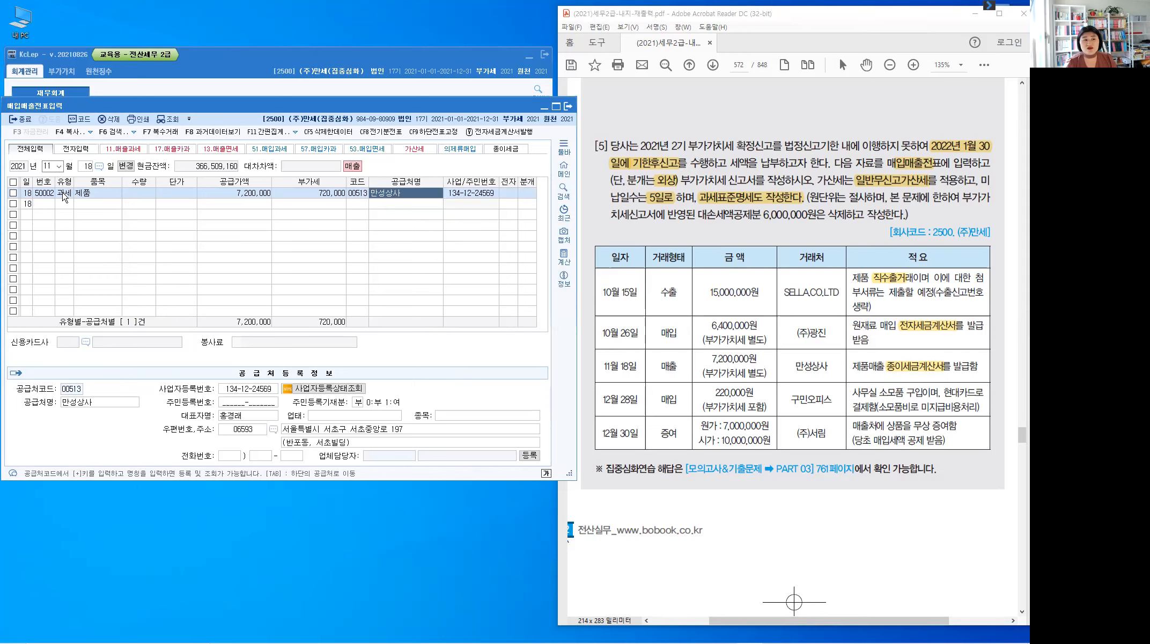
{"action": "key", "text": "Return"}
{"action": "key", "text": "Return"}
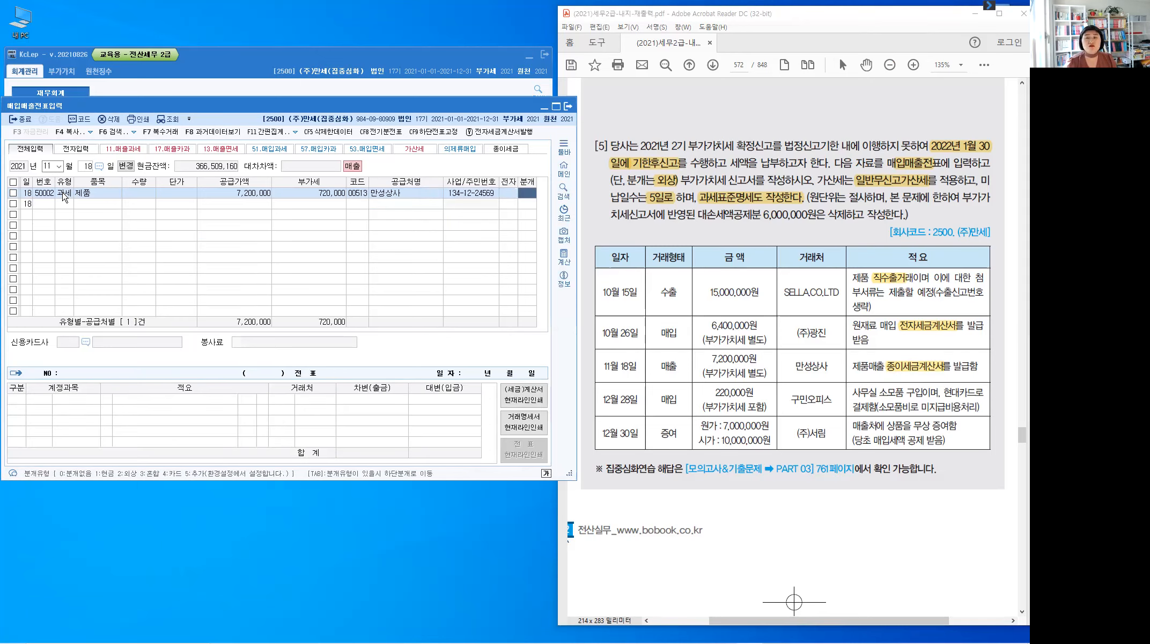
Set the November 18 entry's 분개 to 2 외상 and accept the generated journal lines
{"action": "type", "text": "2"}
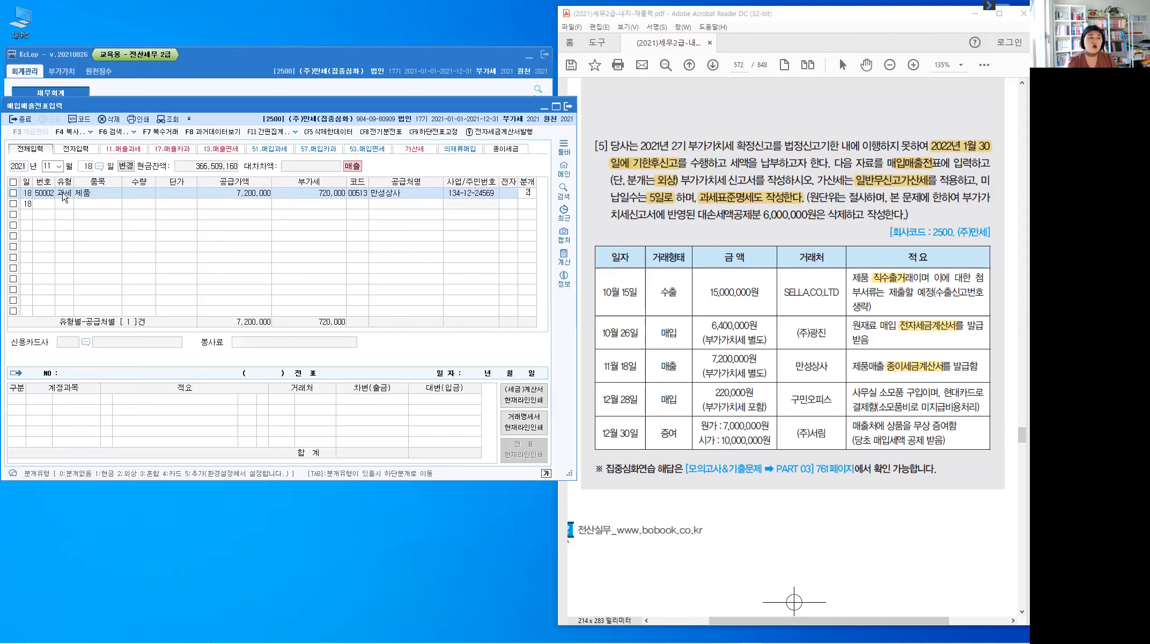
{"action": "key", "text": "Return"}
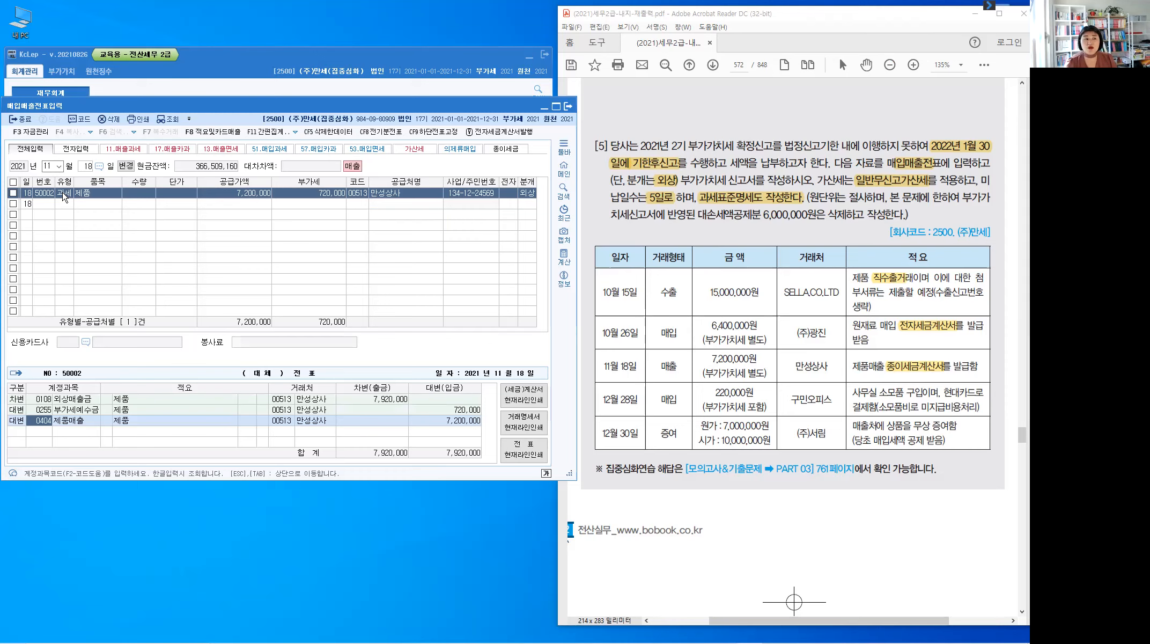
{"action": "key", "text": "Return"}
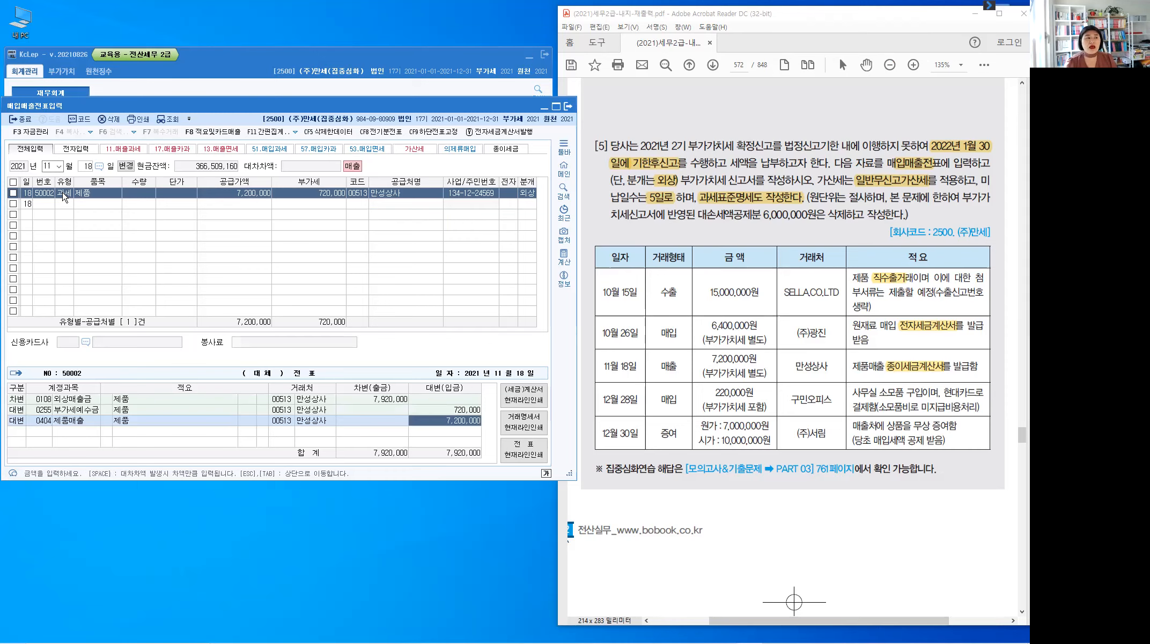
{"action": "key", "text": "Return"}
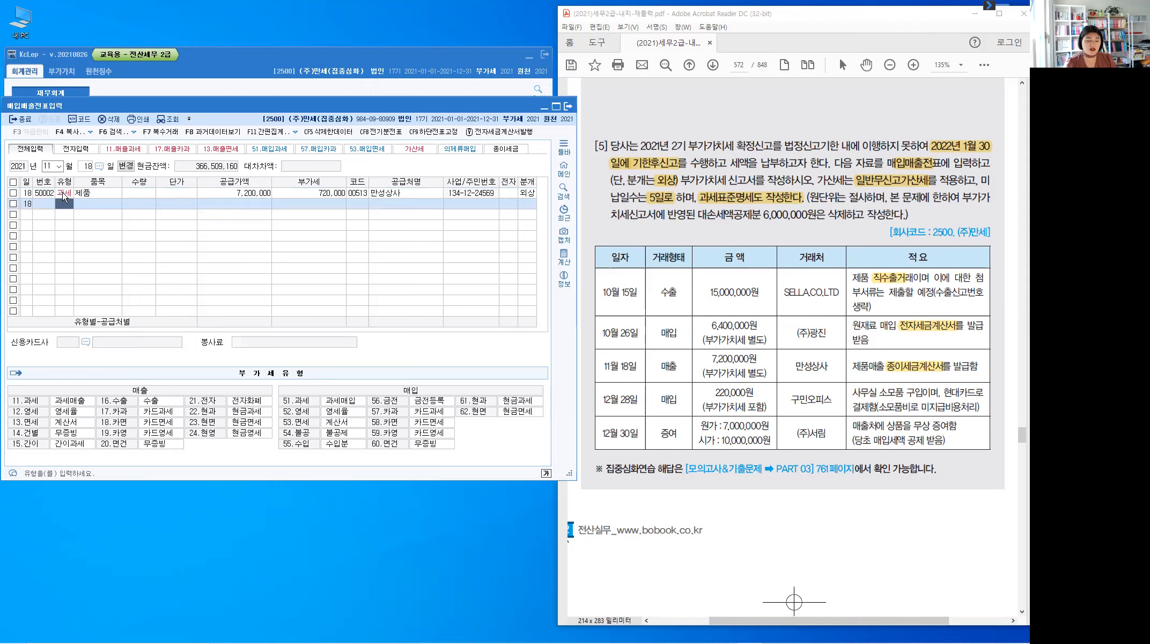
Leave the November 18 entries and start a new entry dated December 28
{"action": "key", "text": "Escape"}
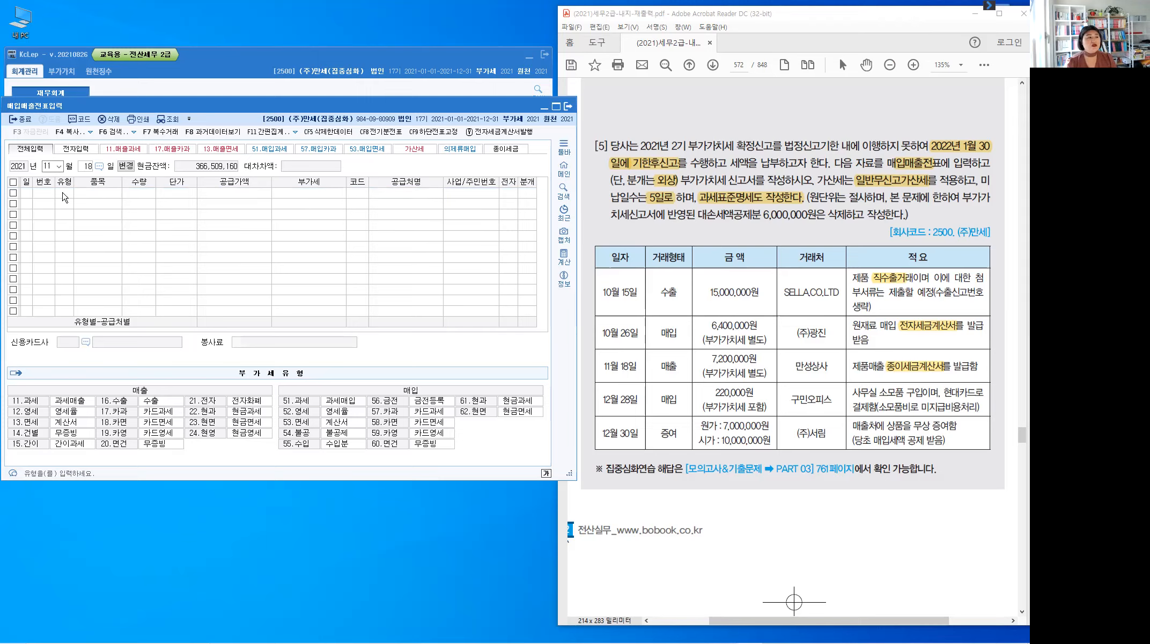
{"action": "type", "text": "11"}
{"action": "key", "text": "BackSpace"}
{"action": "type", "text": "2"}
{"action": "key", "text": "Return"}
{"action": "type", "text": "28"}
{"action": "key", "text": "Return"}
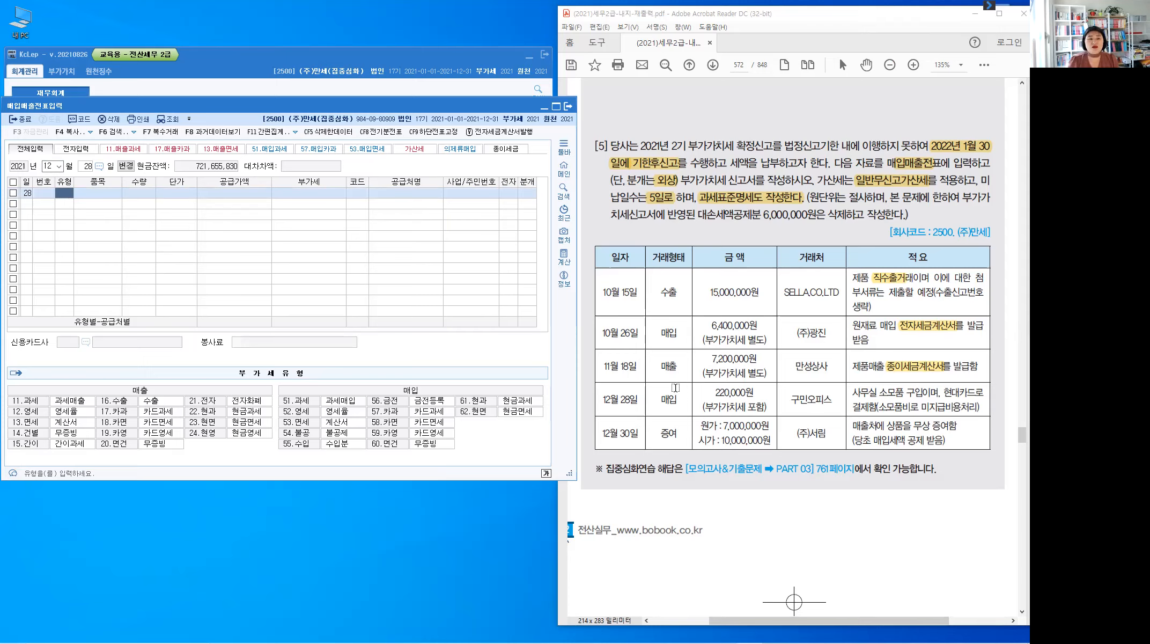
Highlight 포함, 소모품비로 미지급비용처리 and 현대카드 in the problem's December 28 row
{"action": "left_click_drag", "start_coordinate": [762, 408], "coordinate": [748, 407]}
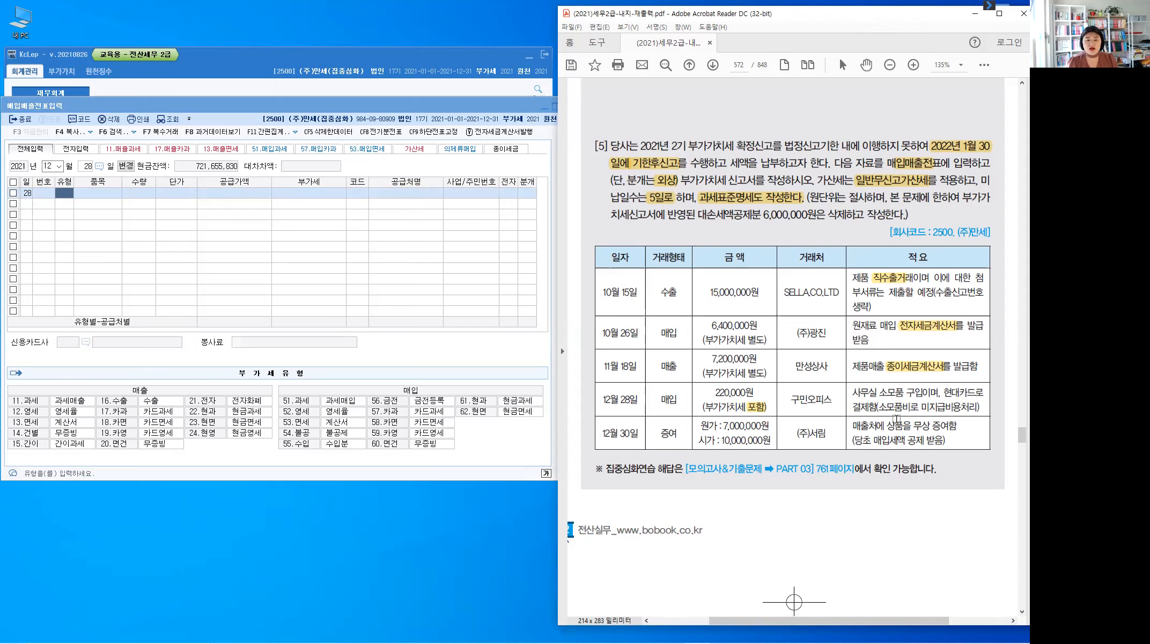
{"action": "left_click_drag", "start_coordinate": [881, 406], "coordinate": [964, 413]}
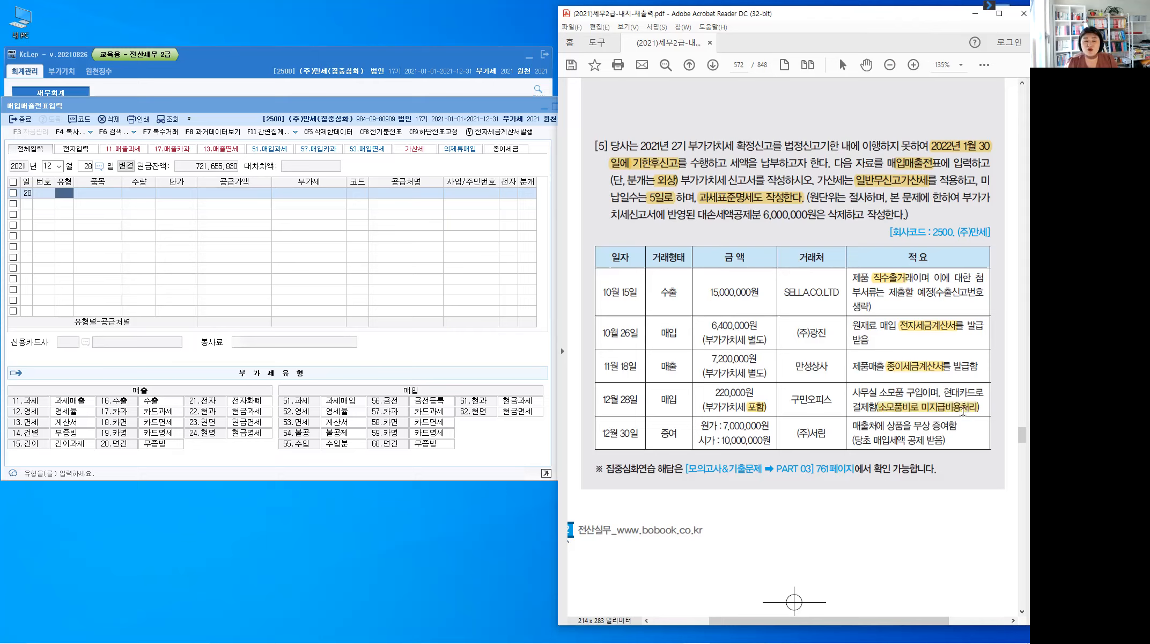
{"action": "mouse_move", "coordinate": [944, 393]}
{"action": "left_mouse_down"}
{"action": "mouse_move", "coordinate": [976, 395]}
{"action": "mouse_move", "coordinate": [965, 400]}
{"action": "left_mouse_up"}
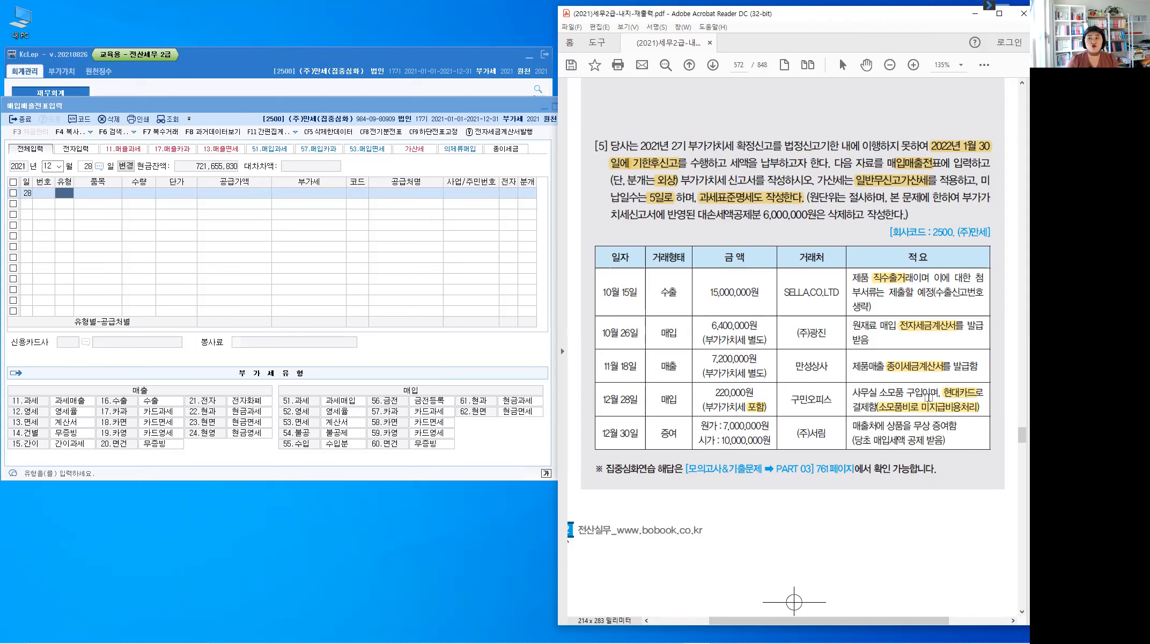
Set the December 28 entry's type to 57 카과 and enter 소모품 with a VAT-inclusive amount of 220,000
{"action": "left_click", "coordinate": [67, 196]}
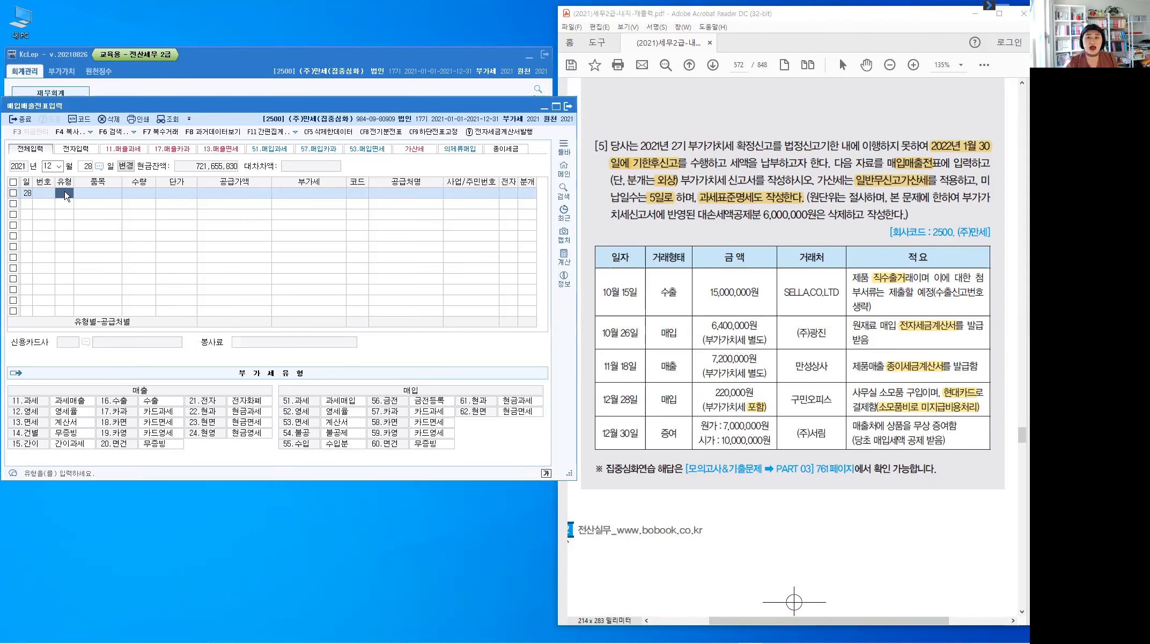
{"action": "type", "text": "57"}
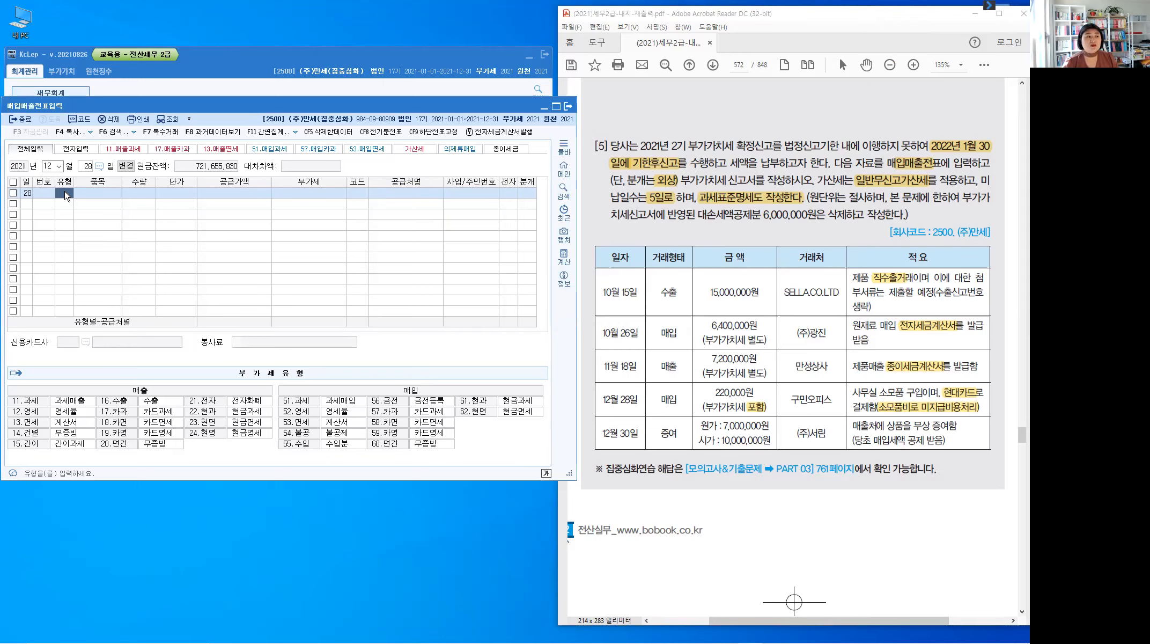
{"action": "key", "text": "Return"}
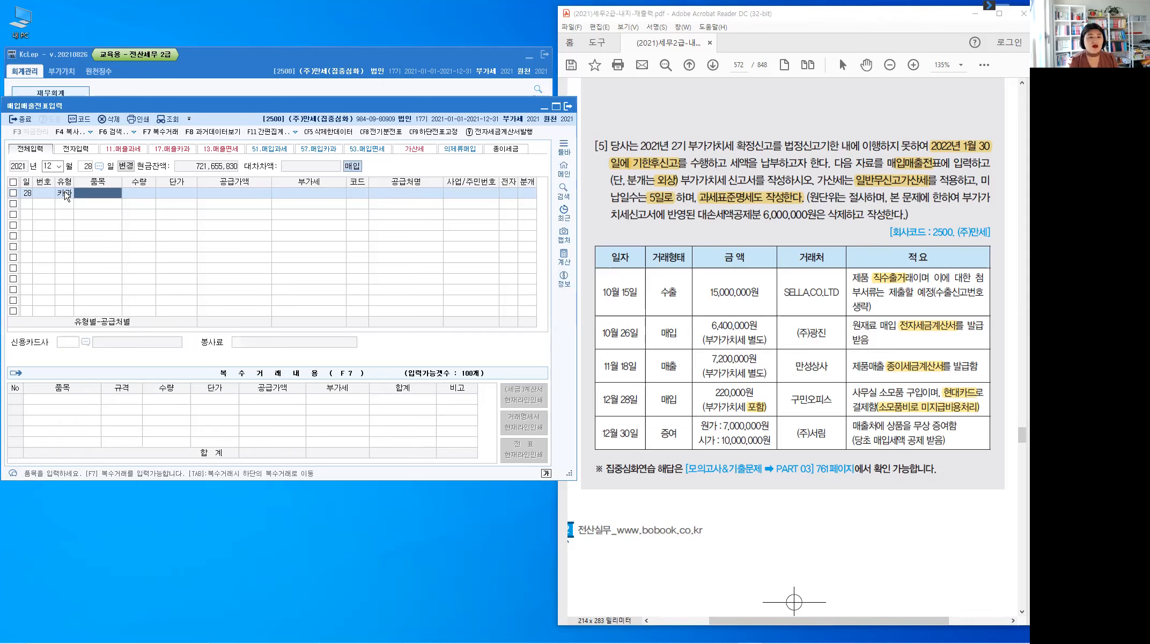
{"action": "type", "text": "소모품"}
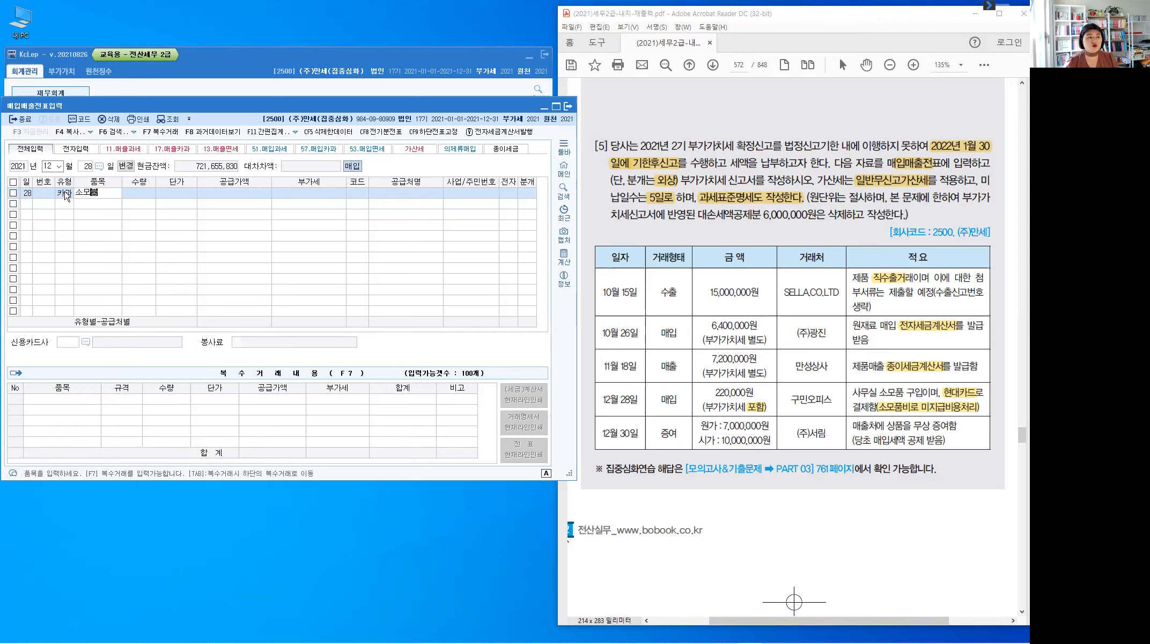
{"action": "key", "text": "Return"}
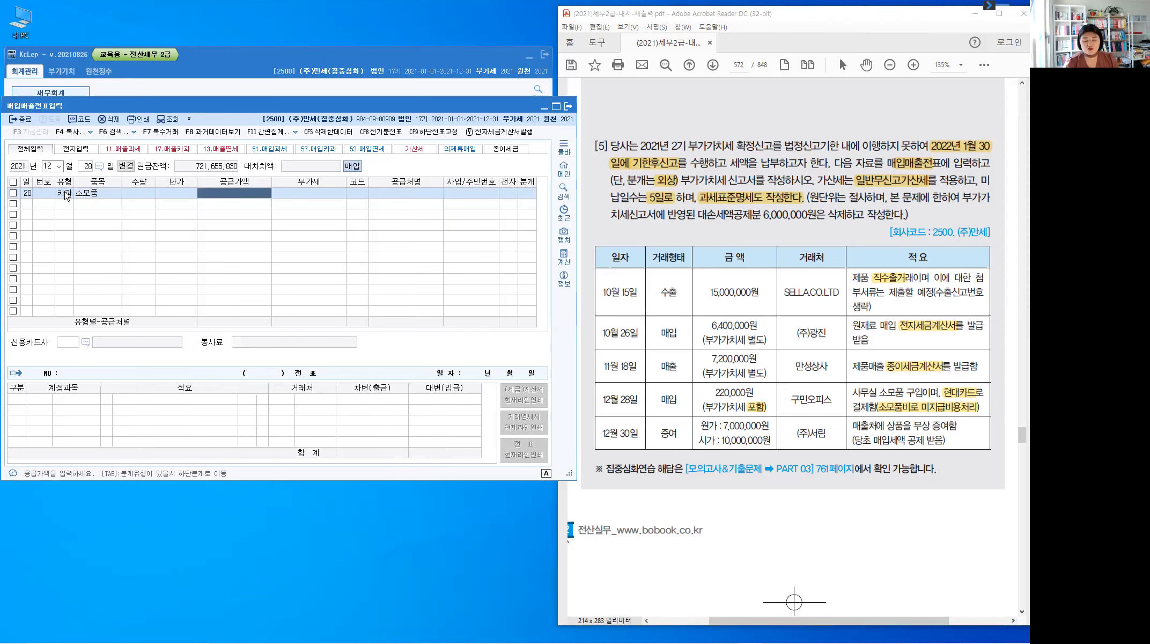
{"action": "type", "text": "220000"}
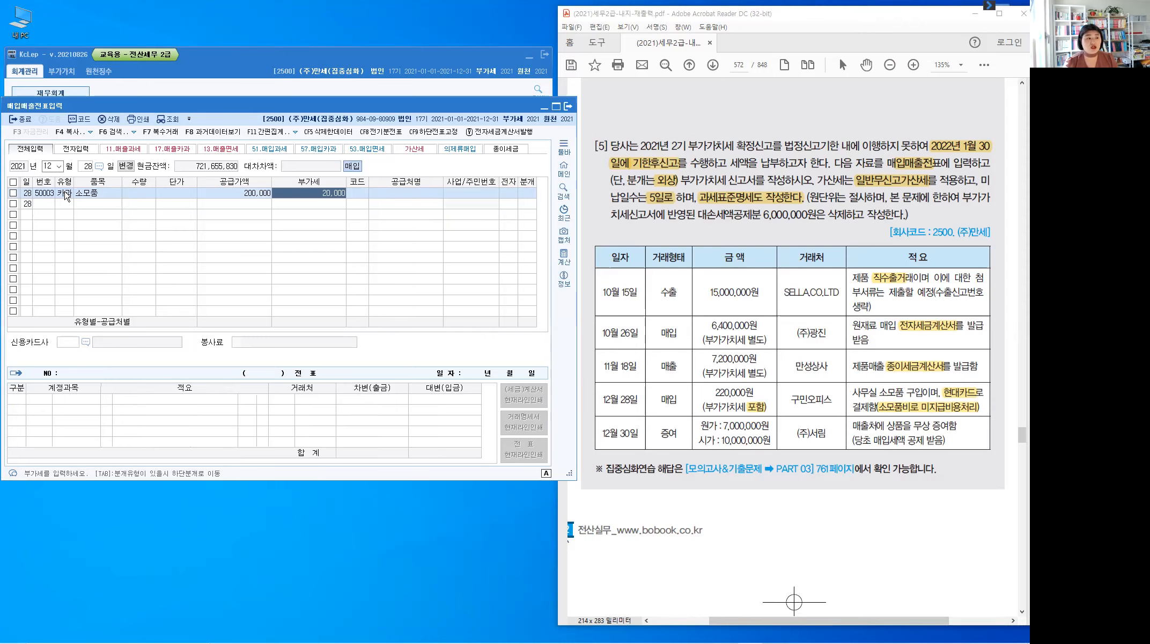
{"action": "key", "text": "Return"}
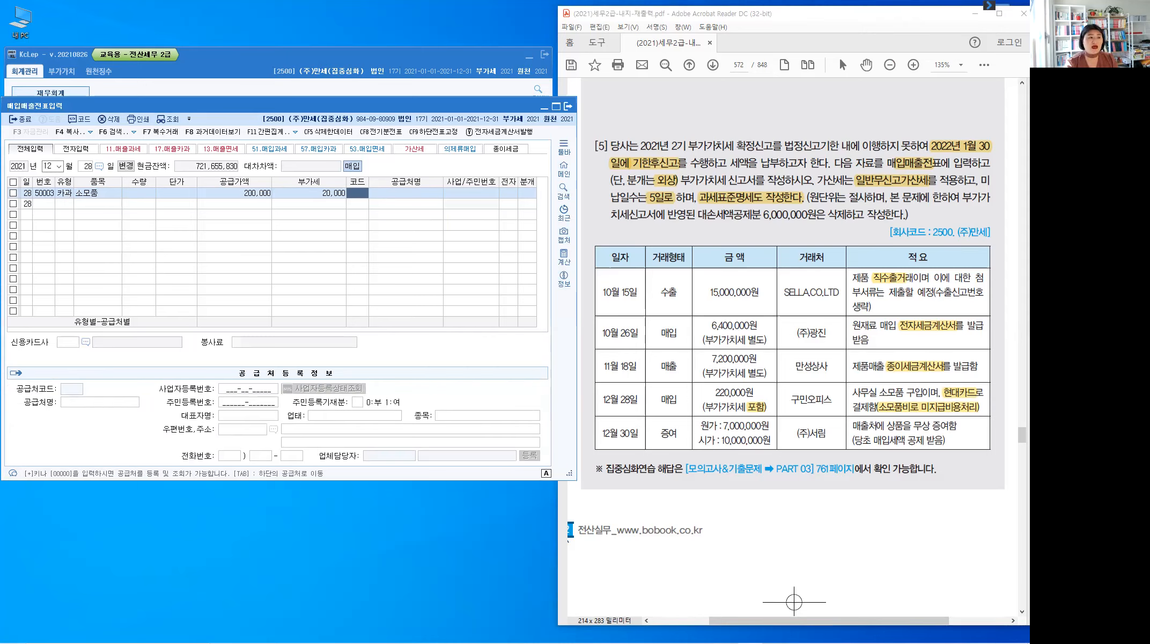
Assign 구민오피스 as the December 28 supplier
{"action": "type", "text": "구민"}
{"action": "key", "text": "Return"}
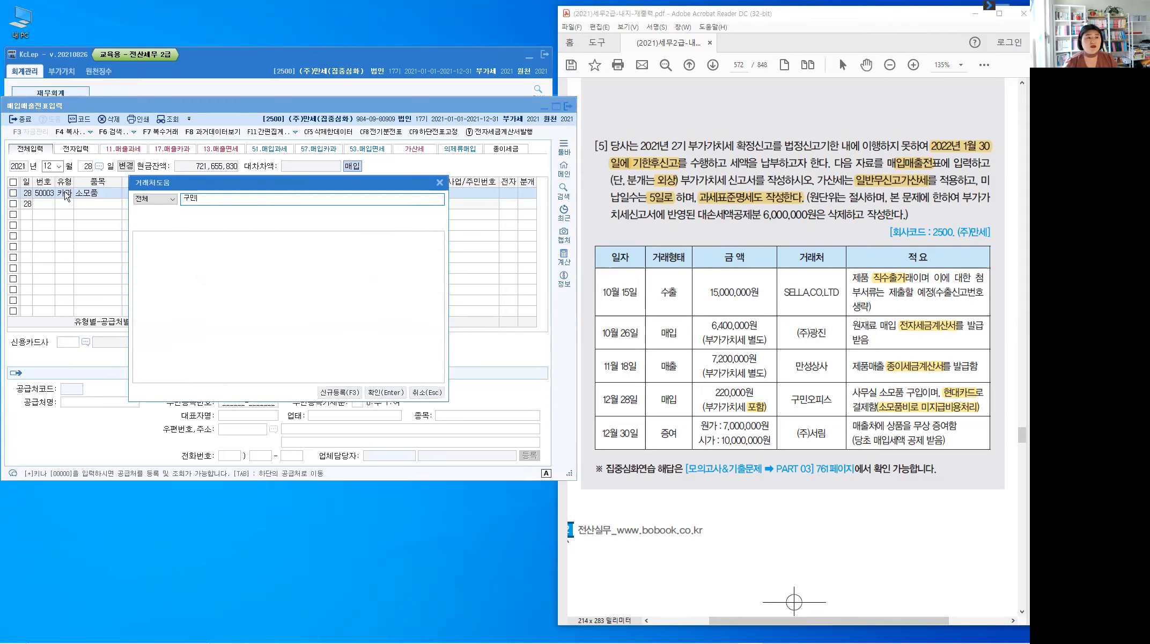
{"action": "key", "text": "Return"}
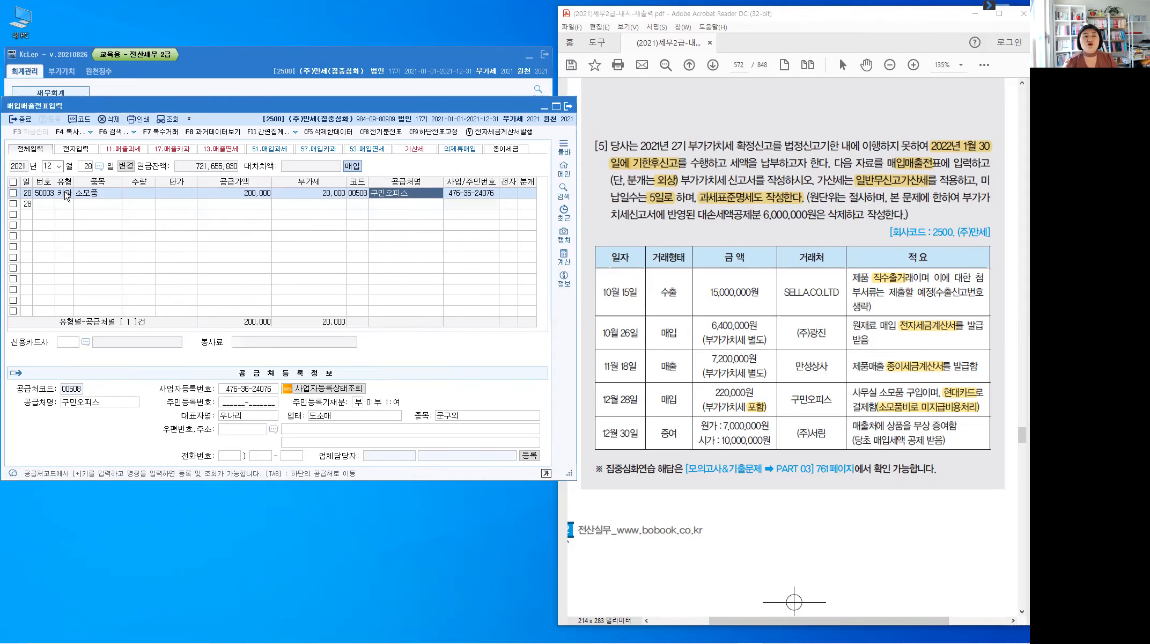
{"action": "key", "text": "Return"}
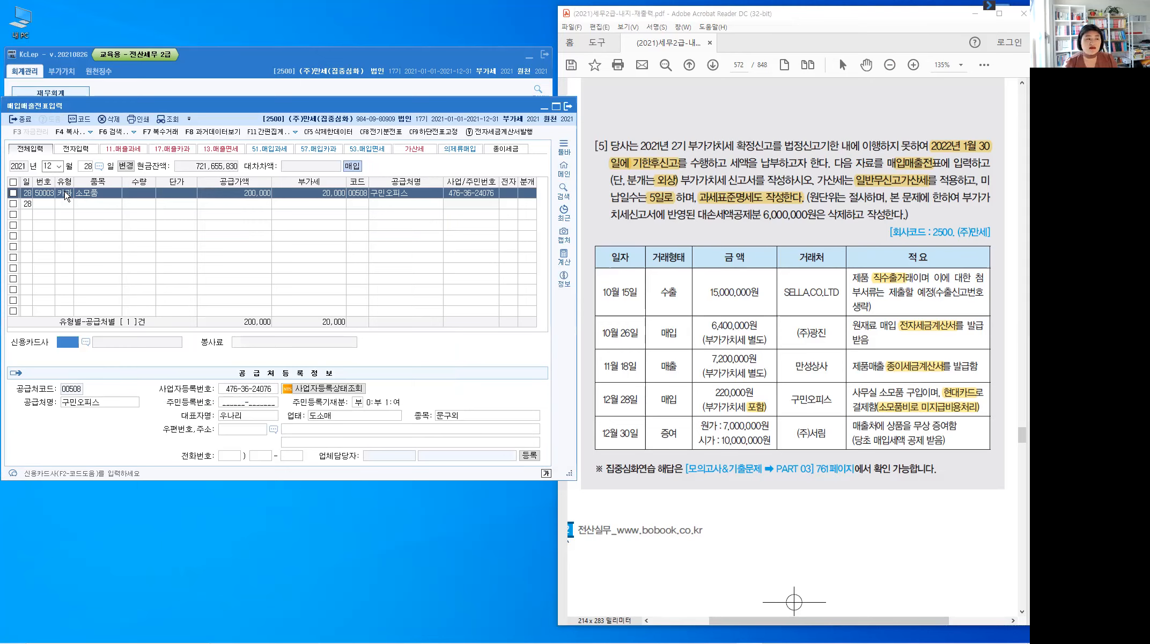
Choose 현대카드 as the December 28 credit card company and set the 분개 to 4 카드
{"action": "key", "text": "F2"}
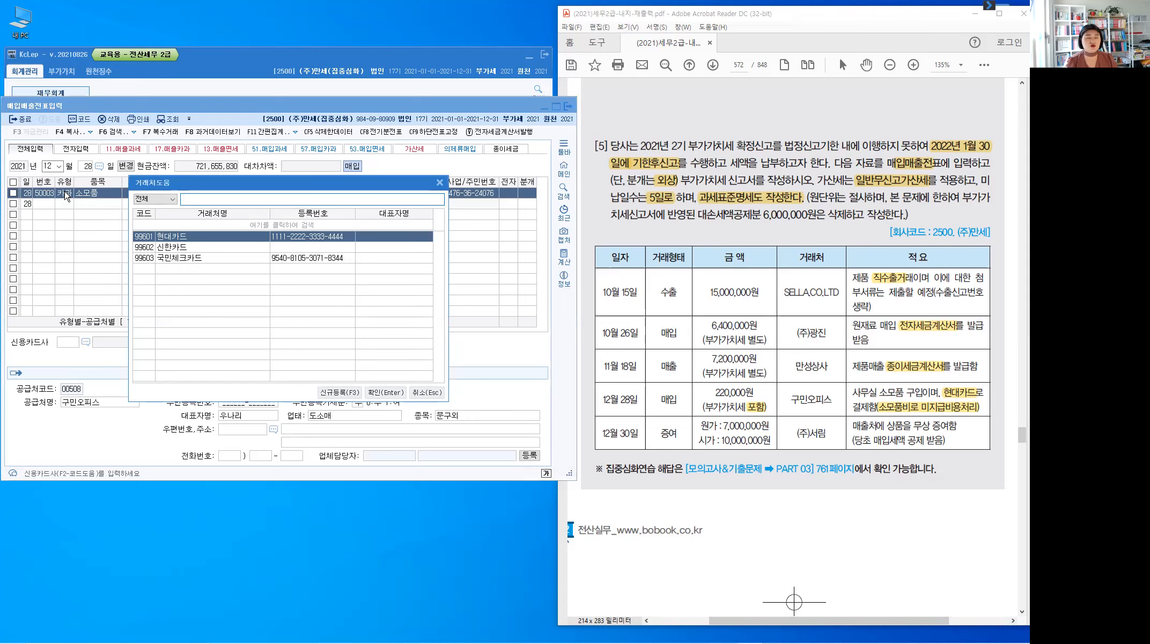
{"action": "key", "text": "Return"}
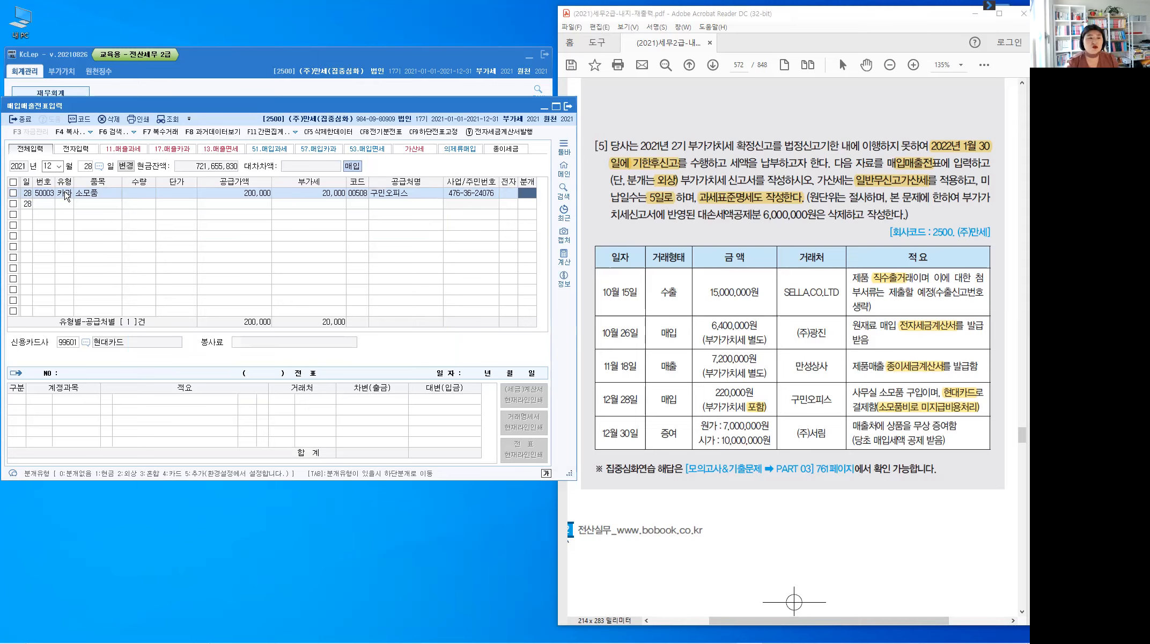
{"action": "type", "text": "4"}
{"action": "key", "text": "Return"}
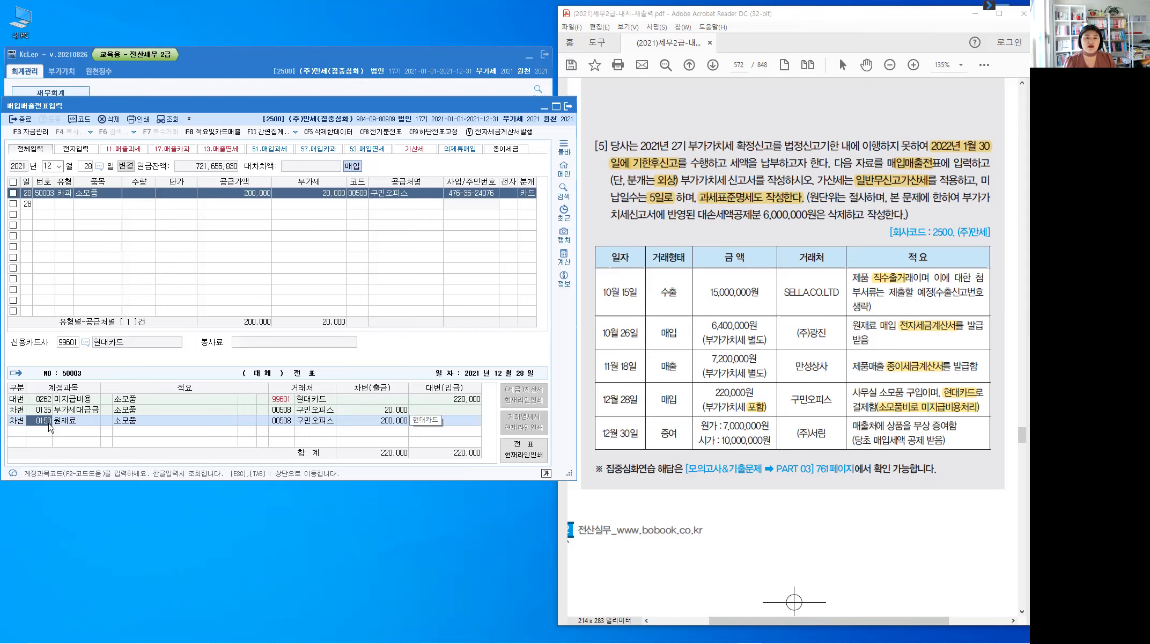
Change the December 28 entry's 원재료 debit line to account 0830 소모품비 and complete the entry
{"action": "key", "text": "ctrl"}
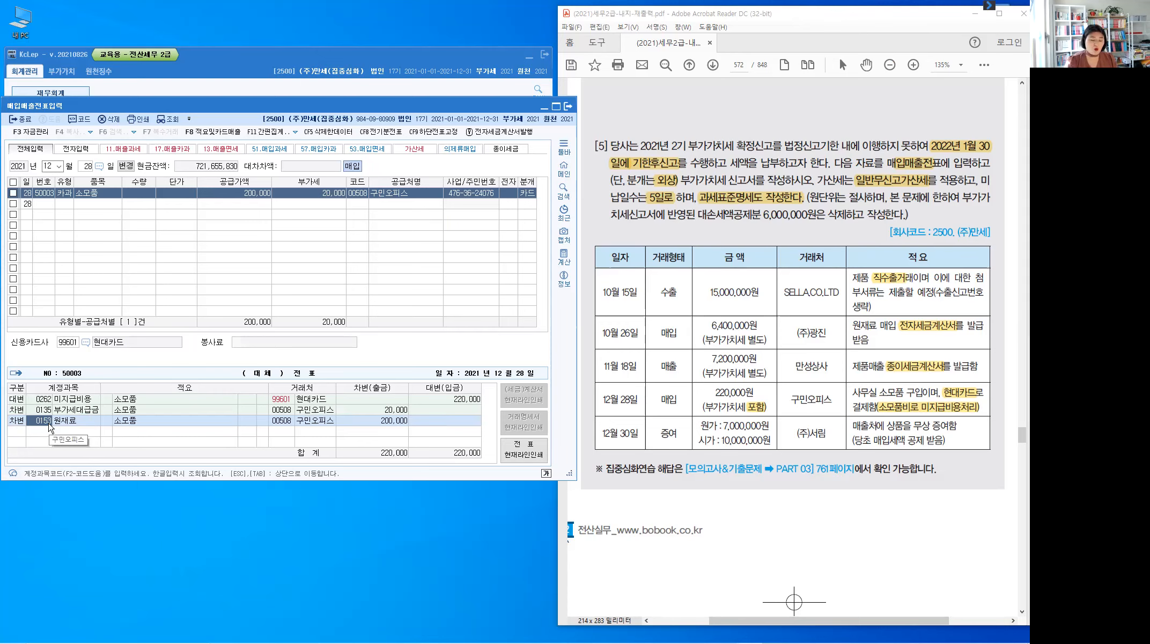
{"action": "type", "text": "소"}
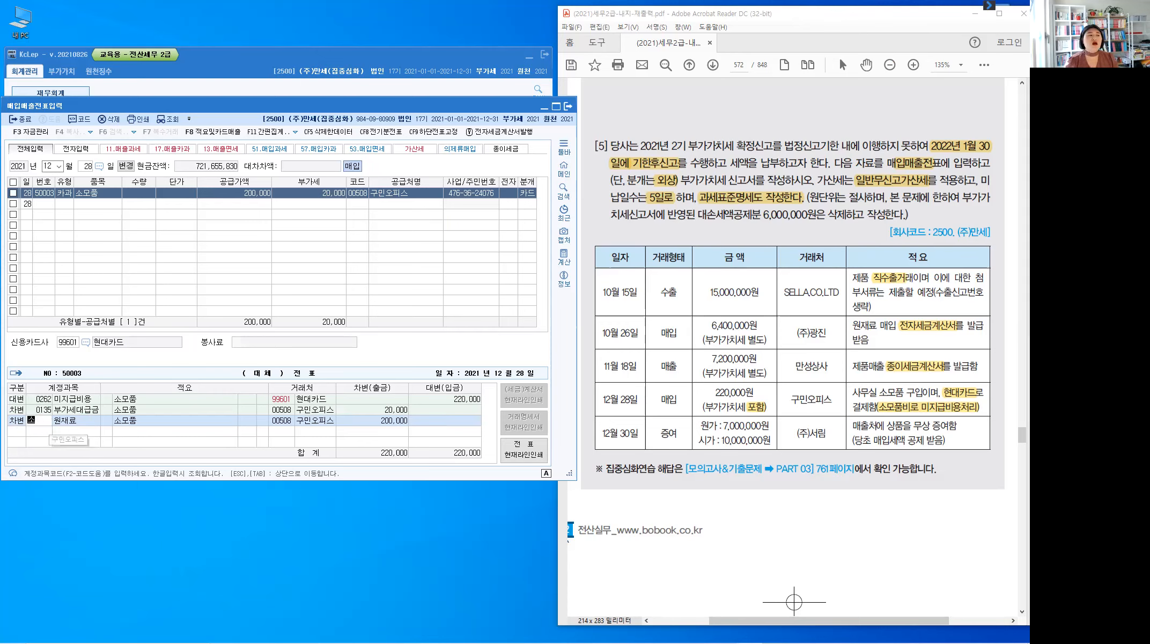
{"action": "type", "text": "모"}
{"action": "key", "text": "Return"}
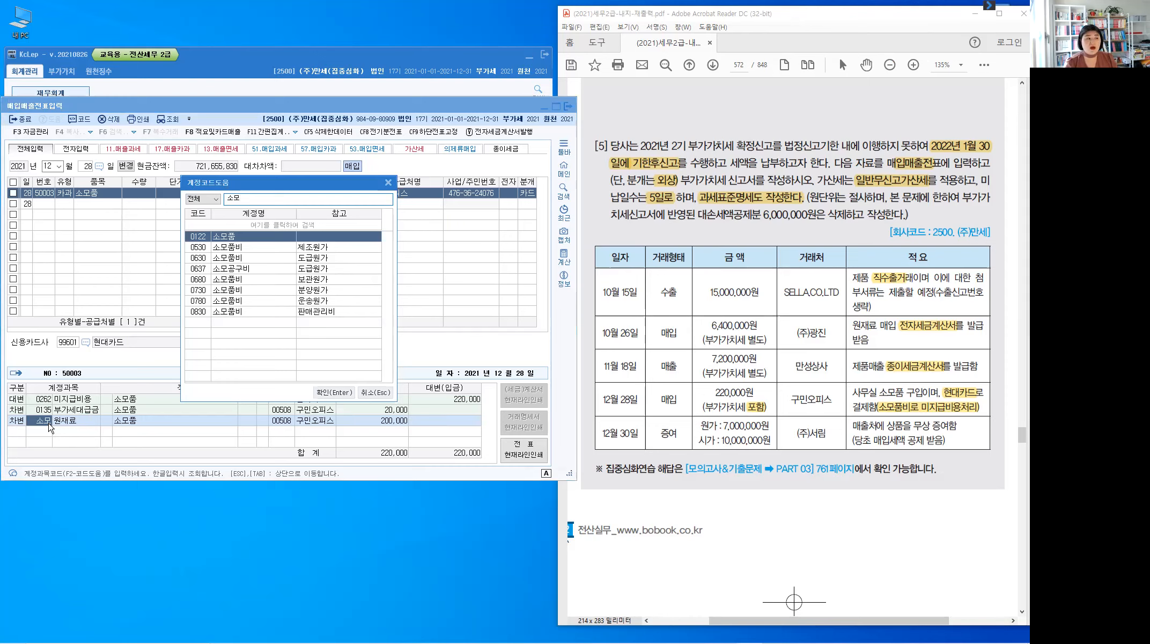
{"action": "key", "text": "Down"}
{"action": "key", "text": "Down"}
{"action": "key", "text": "Down"}
{"action": "key", "text": "Down"}
{"action": "key", "text": "Down"}
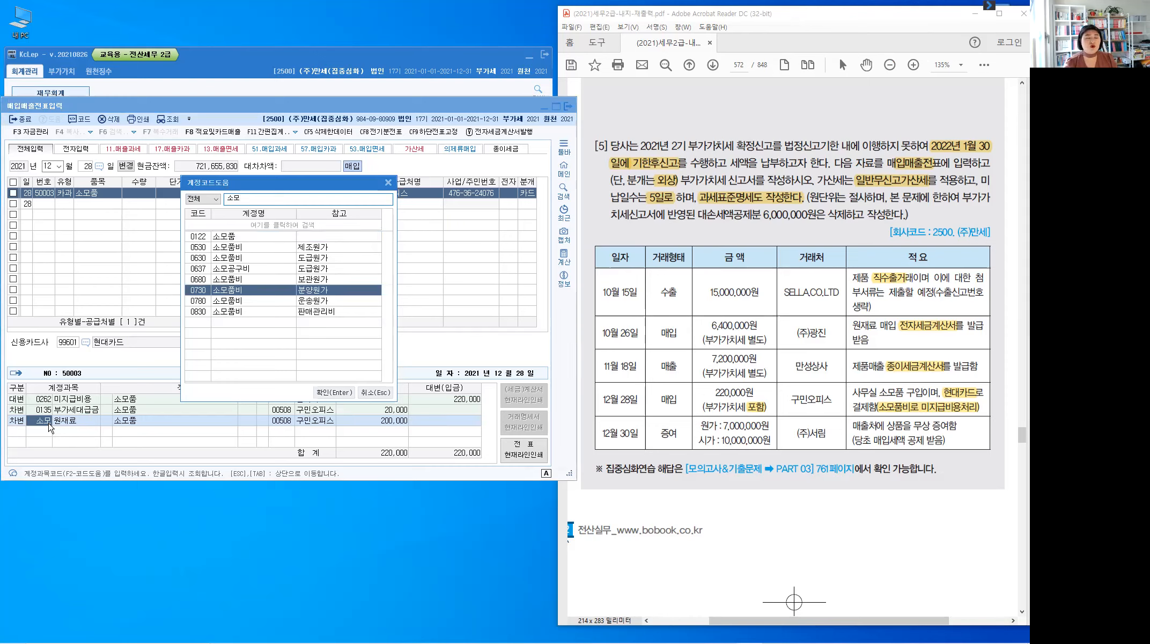
{"action": "key", "text": "Down"}
{"action": "key", "text": "Down"}
{"action": "key", "text": "Return"}
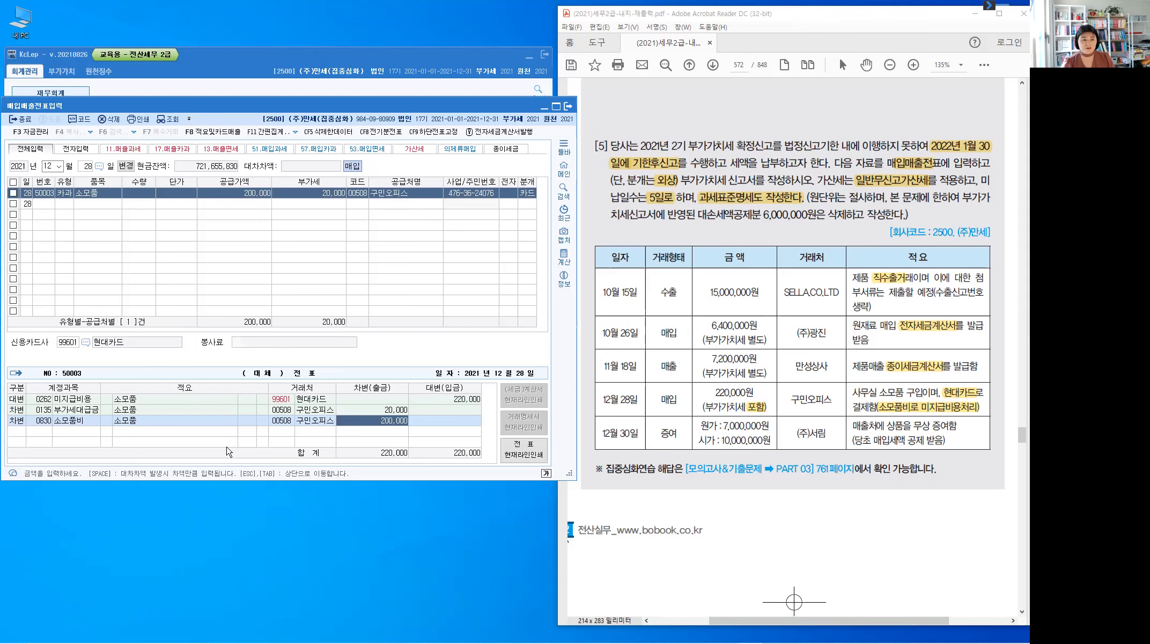
{"action": "key", "text": "Return"}
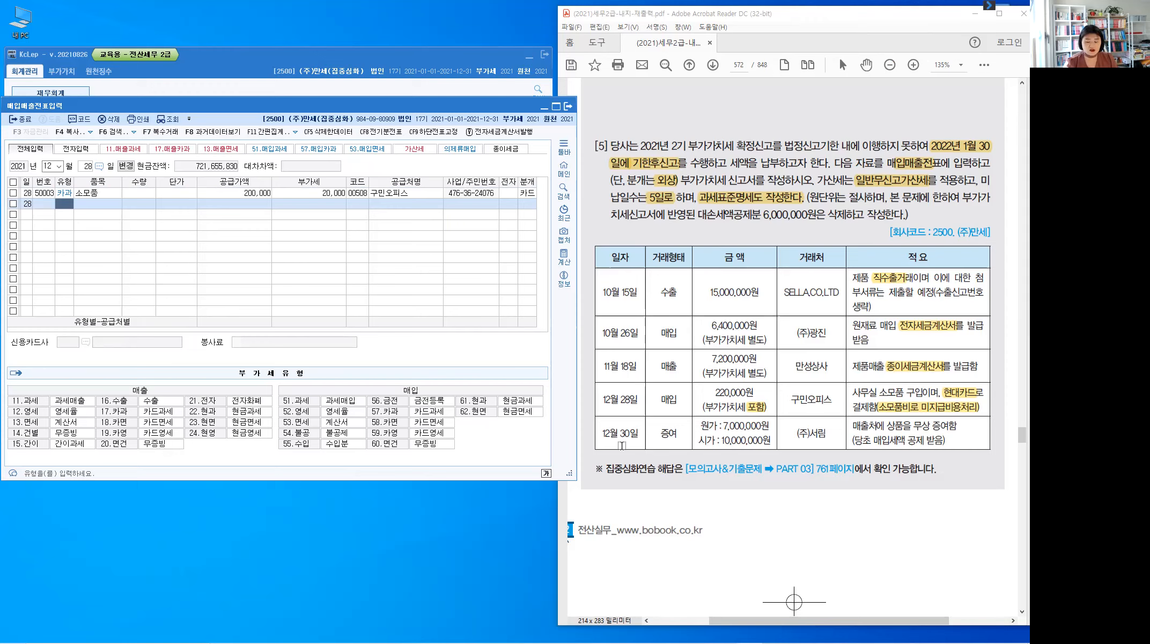
Set the voucher entry date to December 30
{"action": "key", "text": "Escape"}
{"action": "type", "text": "3"}
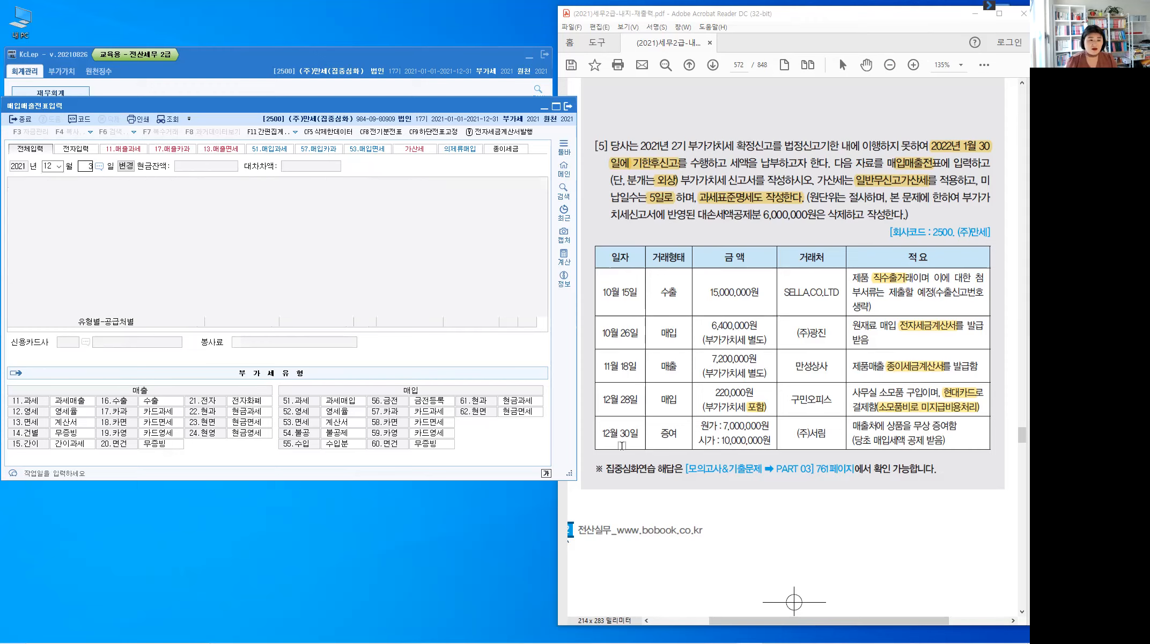
{"action": "type", "text": "0"}
{"action": "key", "text": "Return"}
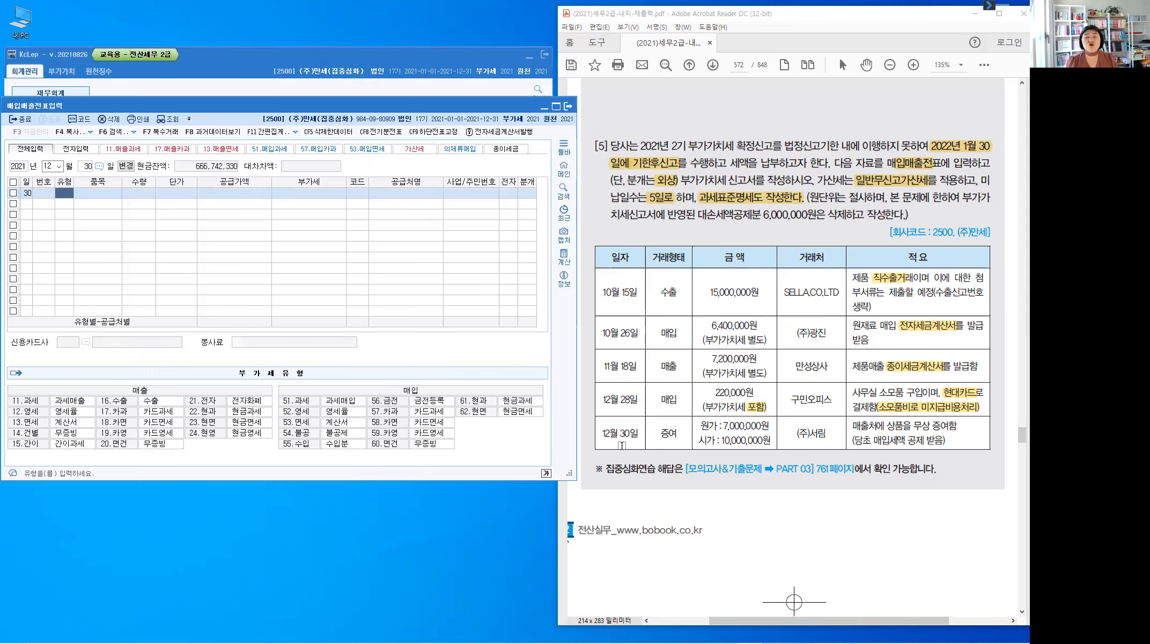
Highlight 상품, 무상 증여함 and (당초 매입세액 공제 받음) in the problem's December 30 row
{"action": "left_click", "coordinate": [889, 427]}
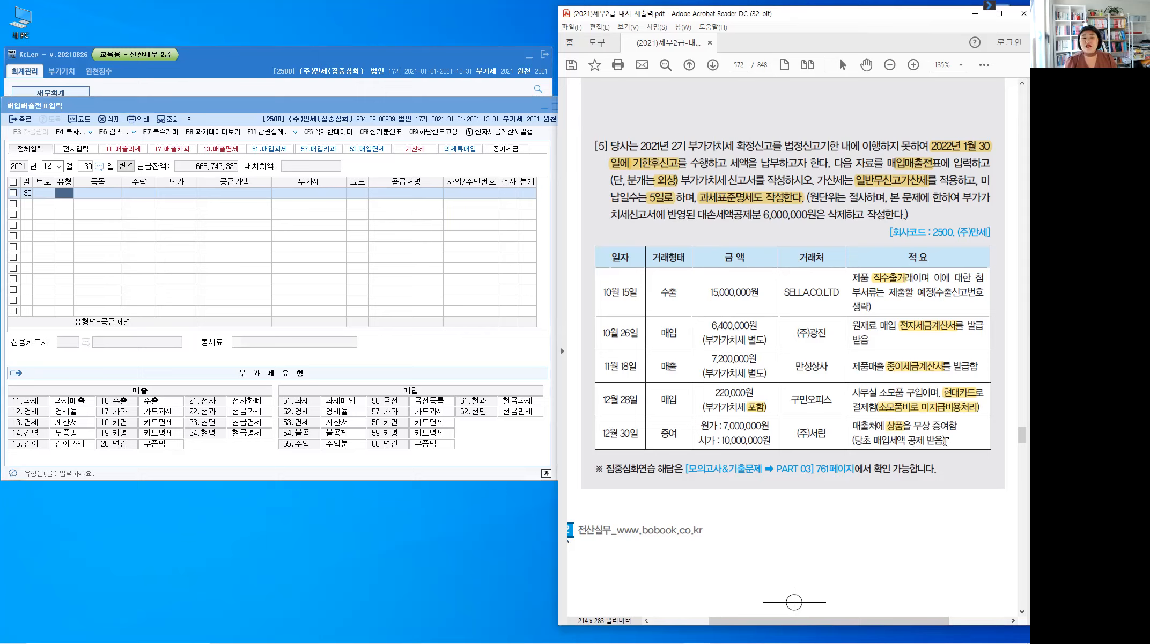
{"action": "triple_click", "coordinate": [941, 442]}
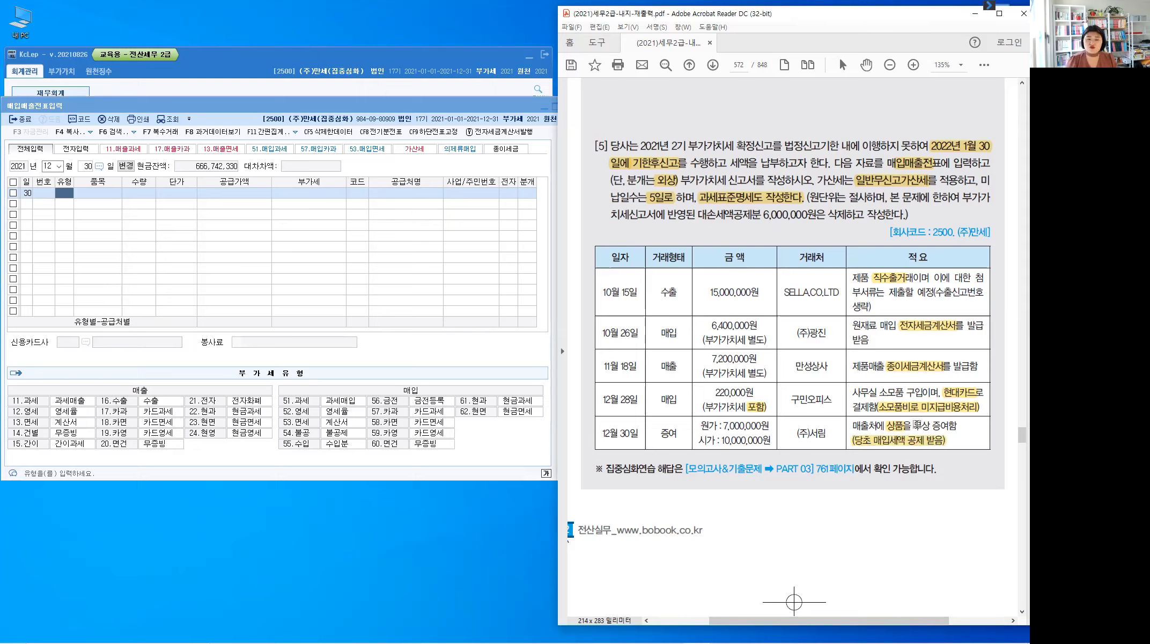
{"action": "left_click_drag", "start_coordinate": [913, 426], "coordinate": [958, 427]}
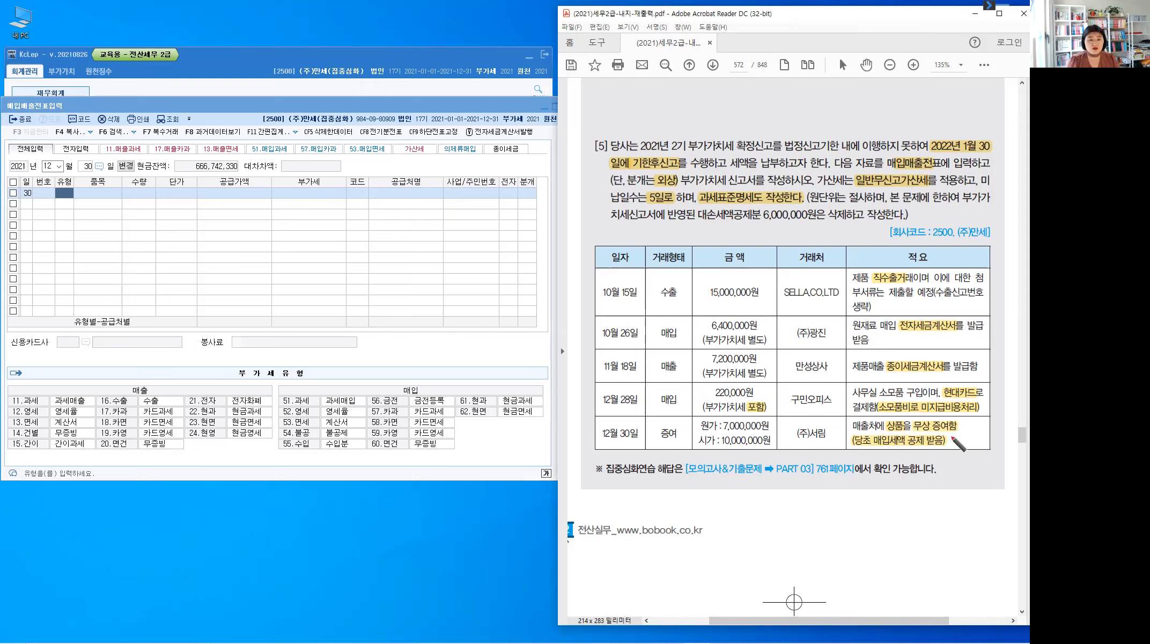
Handwrite 간주공급 in red below the December 30 row, with an arrow pointing up to the 증여함 text
{"action": "mouse_move", "coordinate": [950, 454]}
{"action": "left_mouse_down"}
{"action": "mouse_move", "coordinate": [960, 439]}
{"action": "mouse_move", "coordinate": [940, 482]}
{"action": "left_mouse_up"}
{"action": "left_click_drag", "start_coordinate": [946, 467], "coordinate": [964, 472]}
{"action": "left_click_drag", "start_coordinate": [953, 476], "coordinate": [965, 474]}
{"action": "mouse_move", "coordinate": [959, 475]}
{"action": "left_mouse_down"}
{"action": "mouse_move", "coordinate": [960, 487]}
{"action": "mouse_move", "coordinate": [976, 470]}
{"action": "left_mouse_up"}
{"action": "left_click_drag", "start_coordinate": [967, 475], "coordinate": [978, 475]}
{"action": "left_click_drag", "start_coordinate": [971, 479], "coordinate": [991, 465]}
{"action": "left_click_drag", "start_coordinate": [975, 472], "coordinate": [991, 471]}
{"action": "left_click_drag", "start_coordinate": [978, 475], "coordinate": [988, 484]}
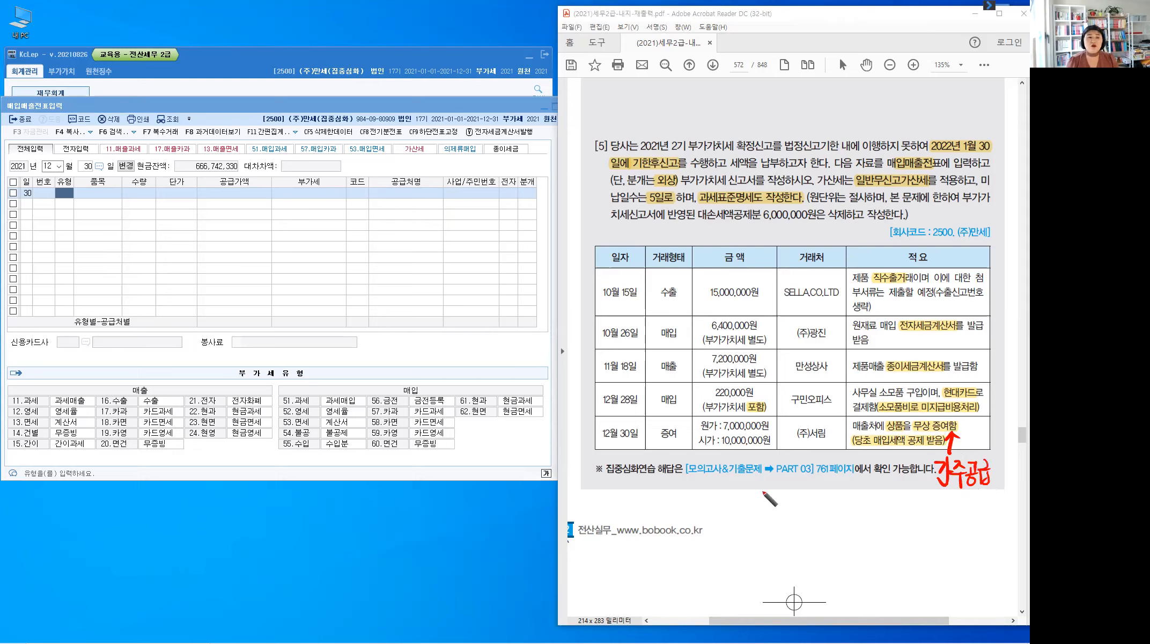
Bracket the December 30 row's 시가 amount in red and handwrite 과세표준 below it
{"action": "left_click", "coordinate": [701, 434]}
{"action": "left_click_drag", "start_coordinate": [697, 432], "coordinate": [696, 450]}
{"action": "mouse_move", "coordinate": [773, 432]}
{"action": "left_mouse_down"}
{"action": "mouse_move", "coordinate": [774, 446]}
{"action": "mouse_move", "coordinate": [725, 473]}
{"action": "mouse_move", "coordinate": [750, 457]}
{"action": "left_mouse_up"}
{"action": "left_click_drag", "start_coordinate": [742, 461], "coordinate": [764, 458]}
{"action": "left_click_drag", "start_coordinate": [752, 460], "coordinate": [768, 459]}
{"action": "left_click_drag", "start_coordinate": [757, 461], "coordinate": [766, 465]}
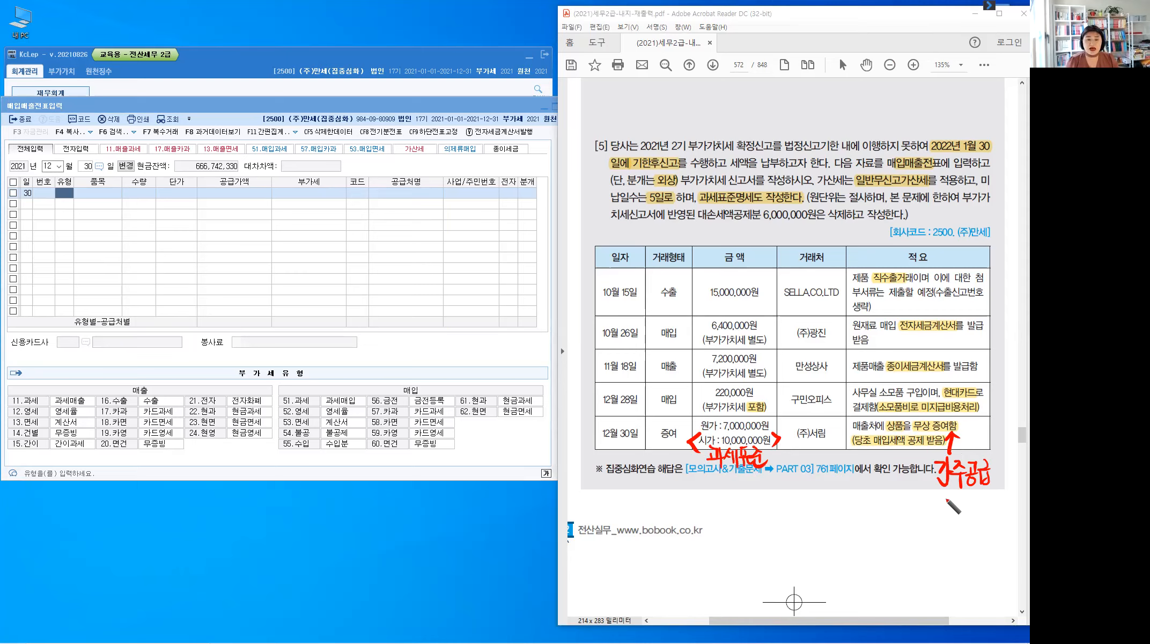
Handwrite 14.건별 in red below the 간주공급 note
{"action": "left_click_drag", "start_coordinate": [945, 498], "coordinate": [945, 514]}
{"action": "mouse_move", "coordinate": [958, 502]}
{"action": "left_mouse_down"}
{"action": "mouse_move", "coordinate": [960, 519]}
{"action": "mouse_move", "coordinate": [991, 513]}
{"action": "left_mouse_up"}
{"action": "left_click_drag", "start_coordinate": [983, 508], "coordinate": [997, 517]}
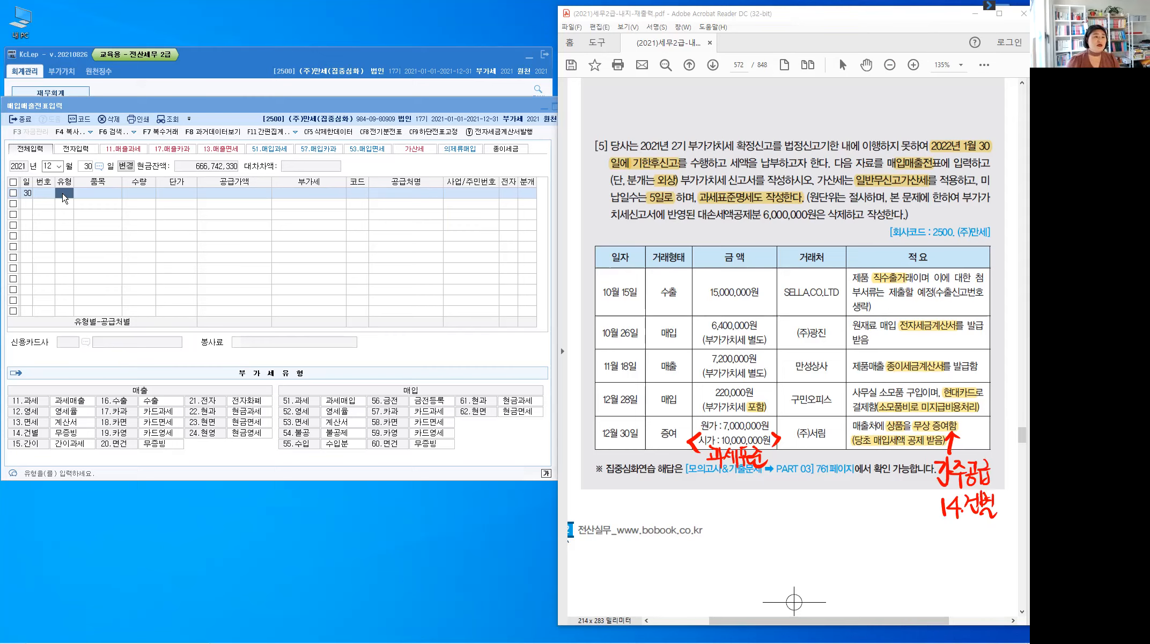
Set the December 30 entry's type to 14 건별 and enter 상품 with a VAT-inclusive amount of 11,000,000
{"action": "left_click", "coordinate": [65, 199]}
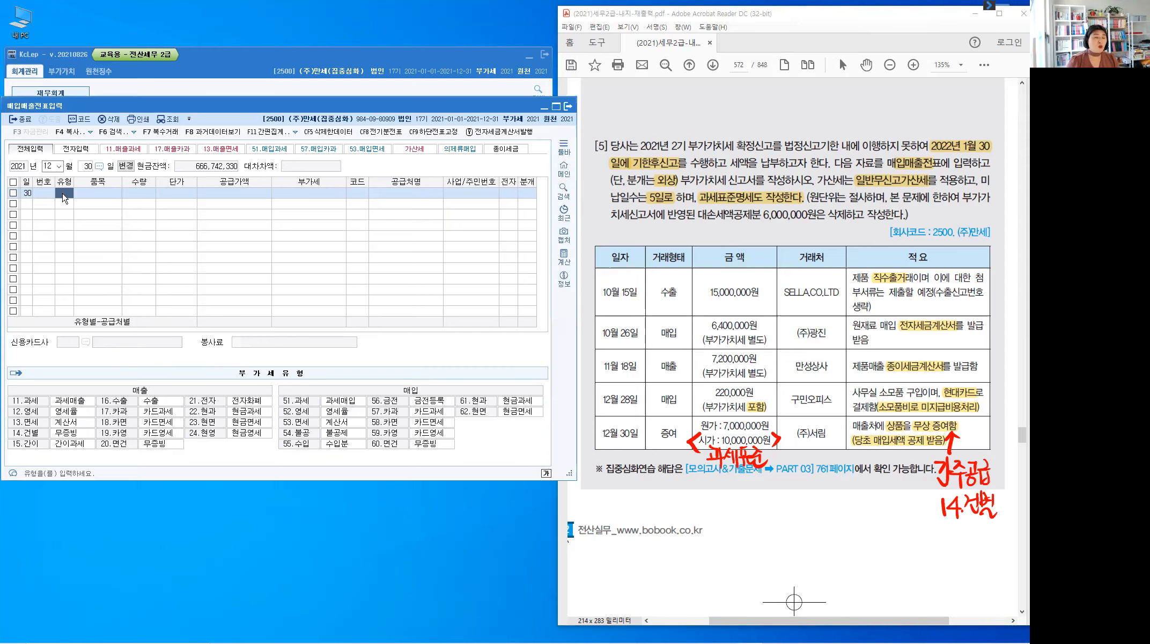
{"action": "type", "text": "14"}
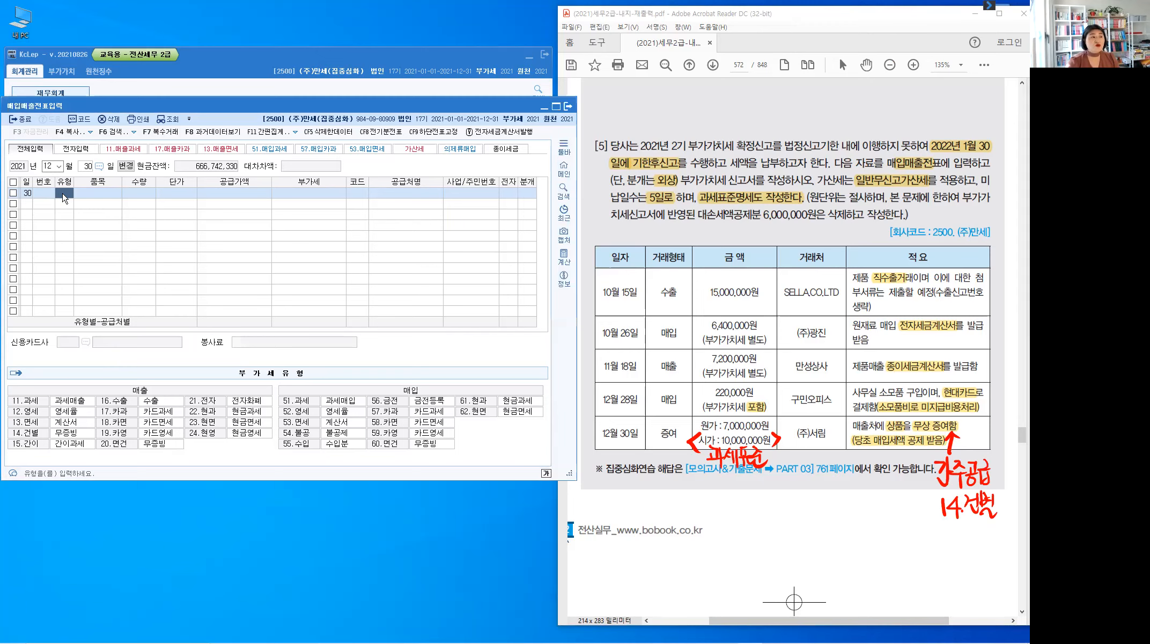
{"action": "key", "text": "Return"}
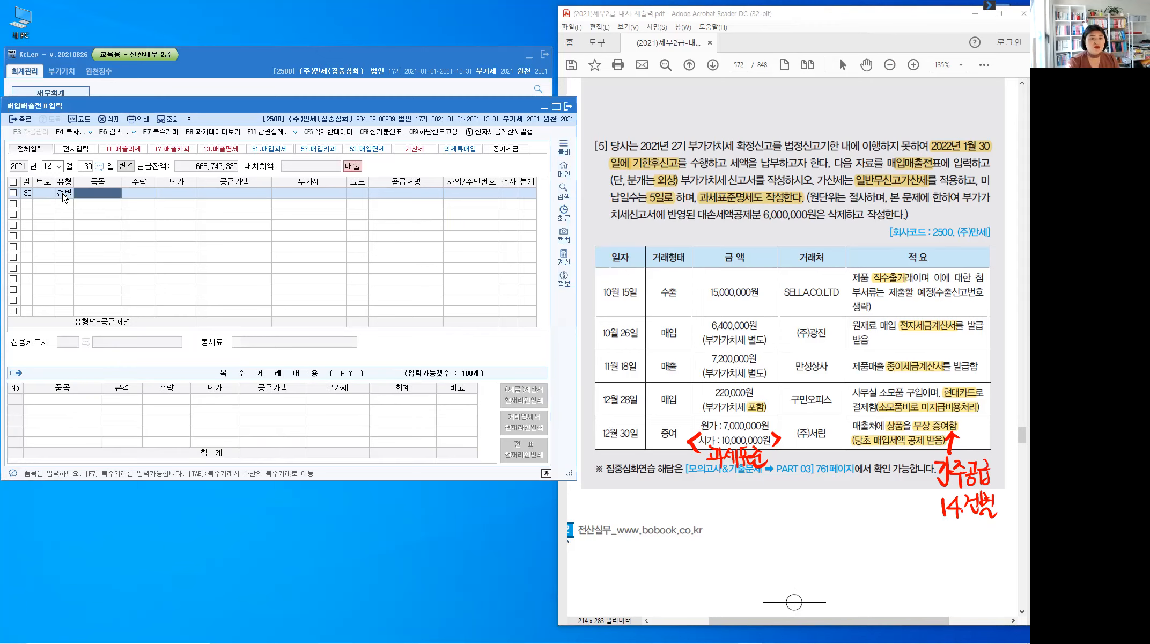
{"action": "type", "text": "상품"}
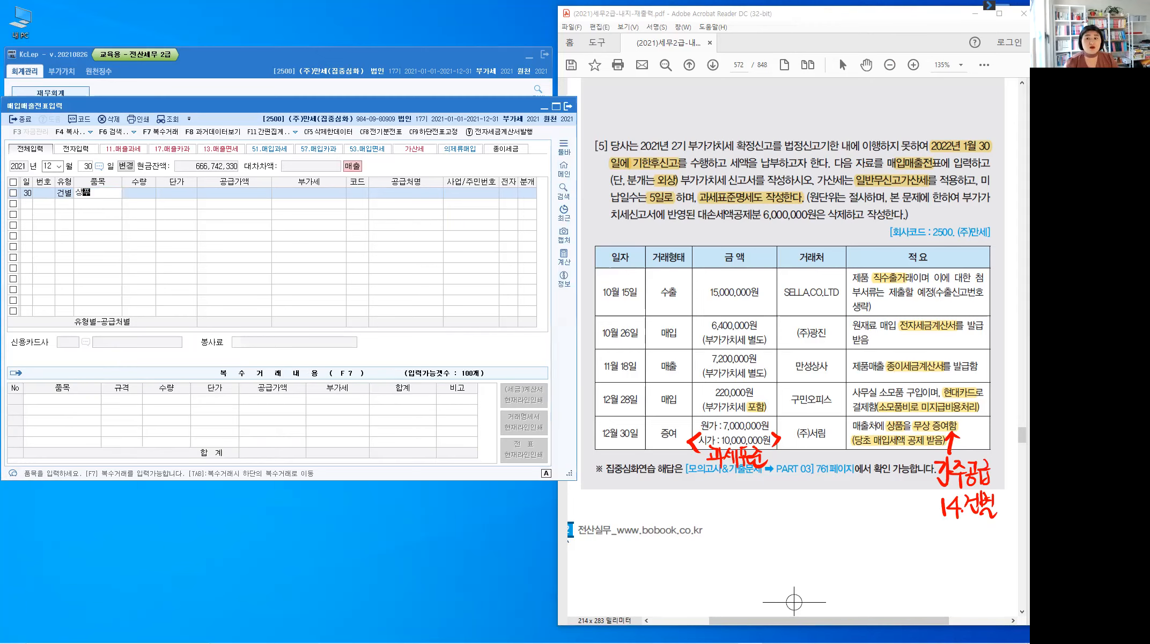
{"action": "key", "text": "Return"}
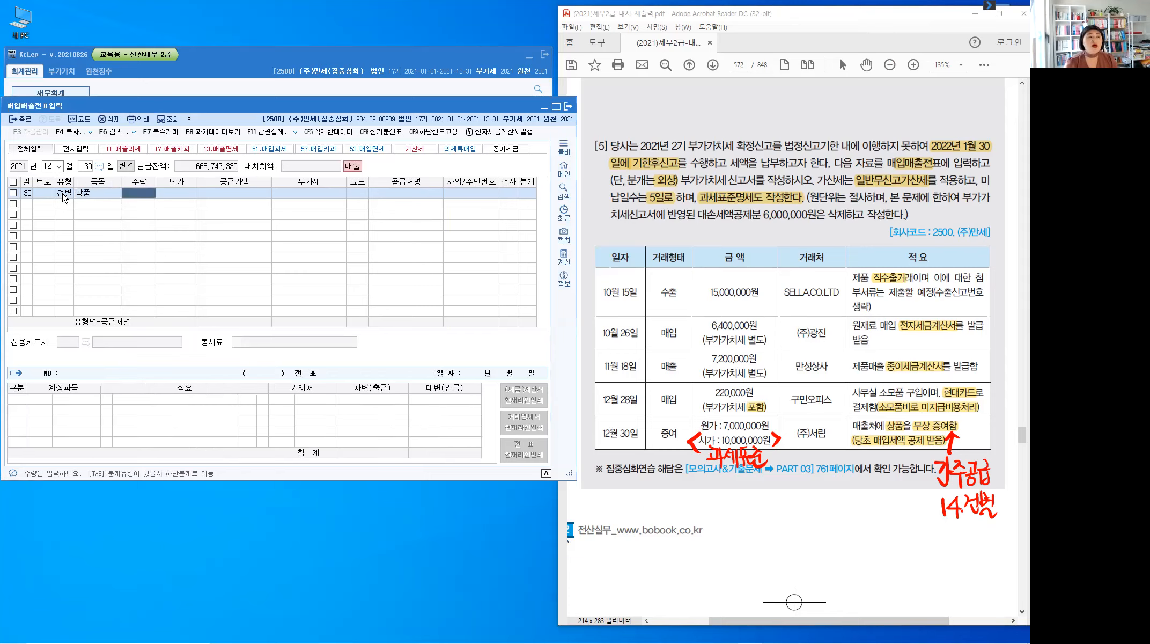
{"action": "key", "text": "Return"}
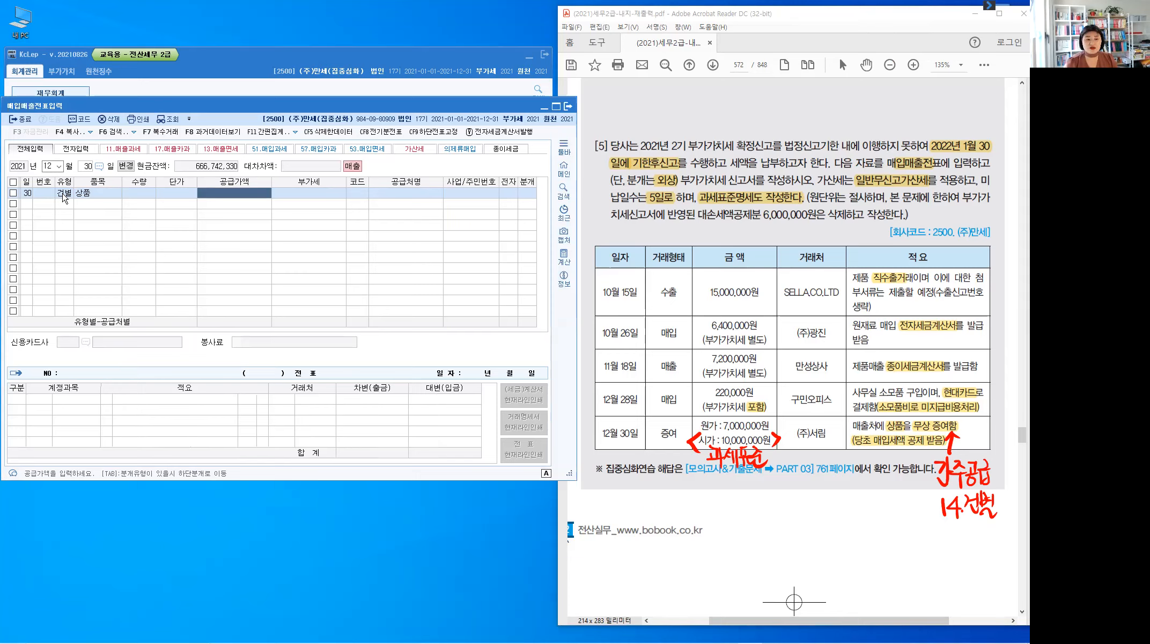
{"action": "type", "text": "11"}
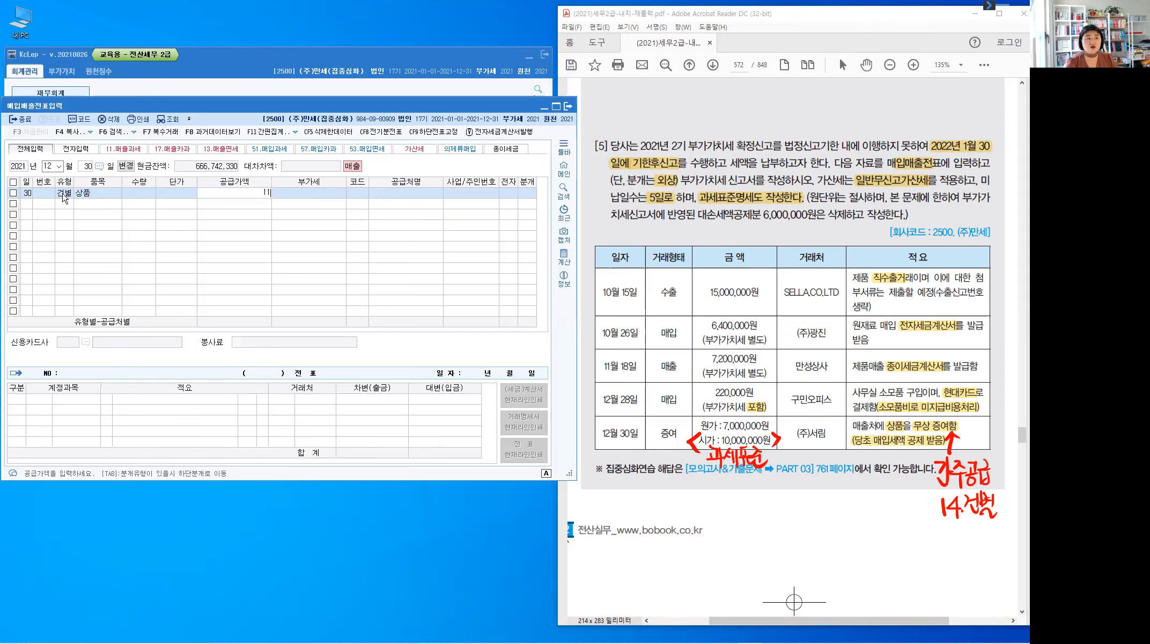
{"action": "key", "text": "plus"}
{"action": "key", "text": "plus"}
{"action": "key", "text": "Return"}
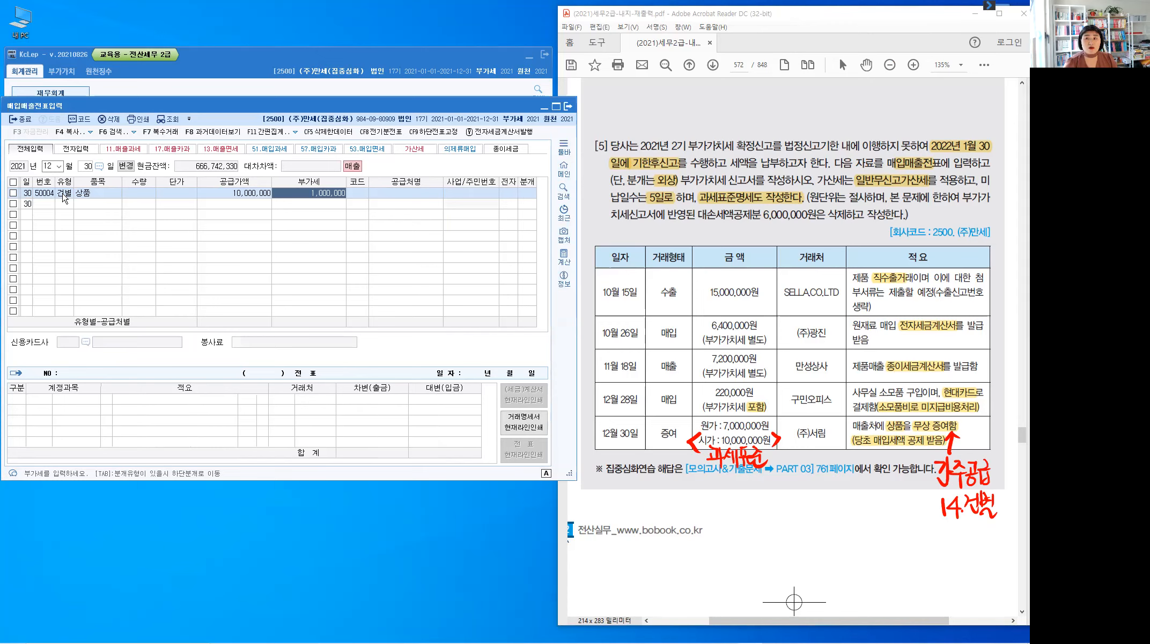
{"action": "key", "text": "Return"}
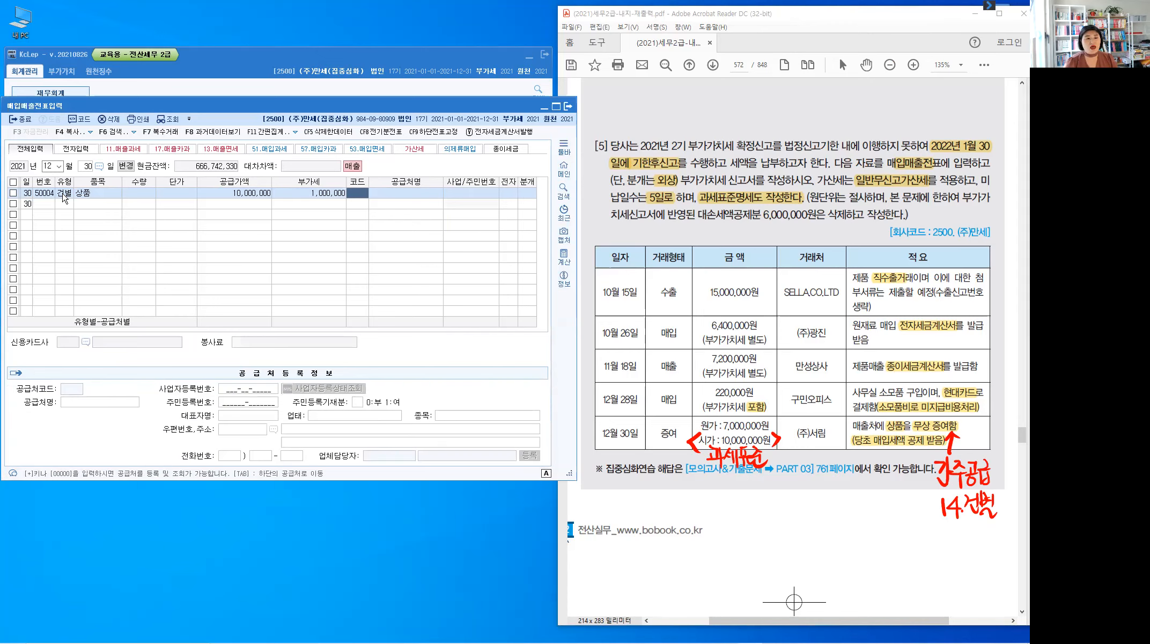
Assign (주)서림 as the December 30 entry's trading partner
{"action": "type", "text": "서림"}
{"action": "key", "text": "Return"}
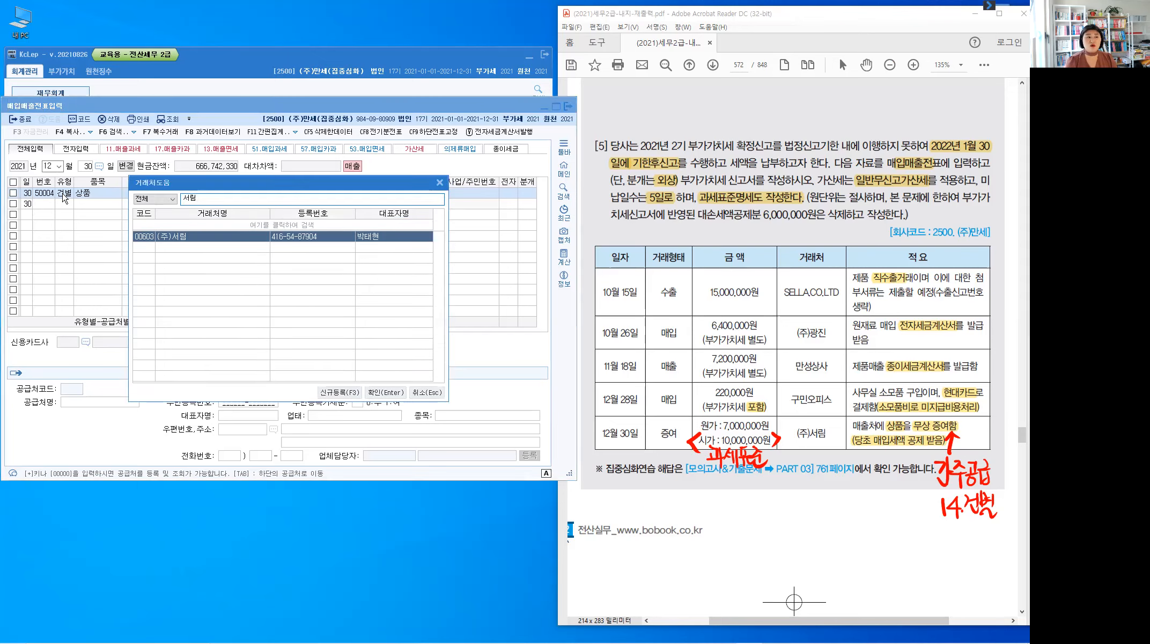
{"action": "key", "text": "Return"}
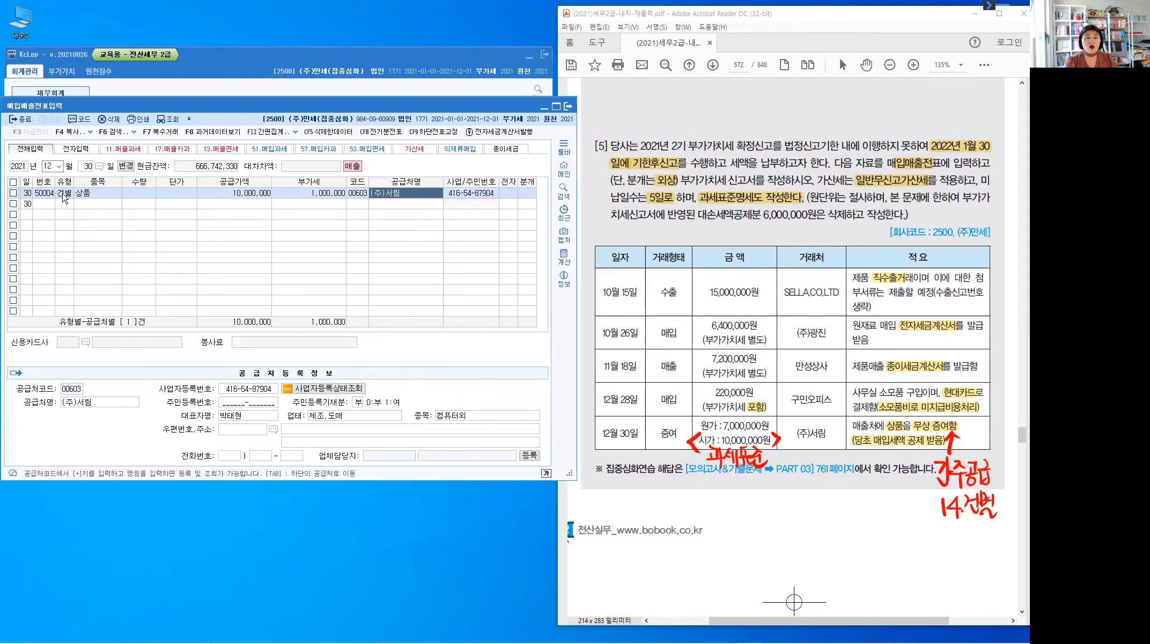
{"action": "key", "text": "Return"}
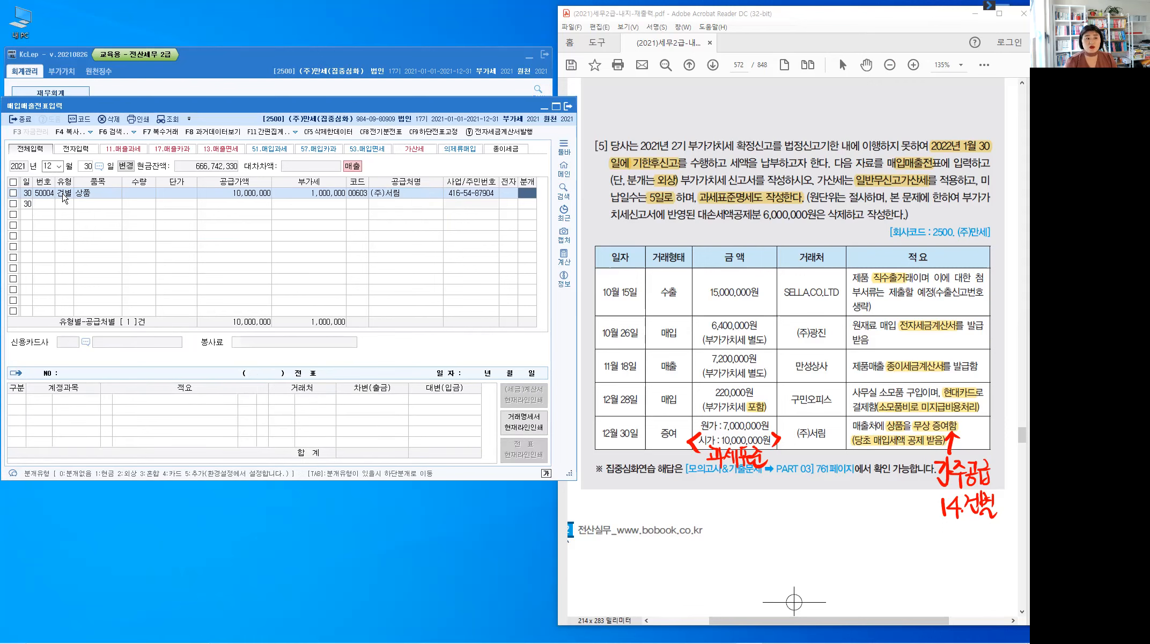
Set the December 30 분개 to 3 혼합 and change the 제품매출 credit line to account 0146 상품
{"action": "type", "text": "3"}
{"action": "key", "text": "Return"}
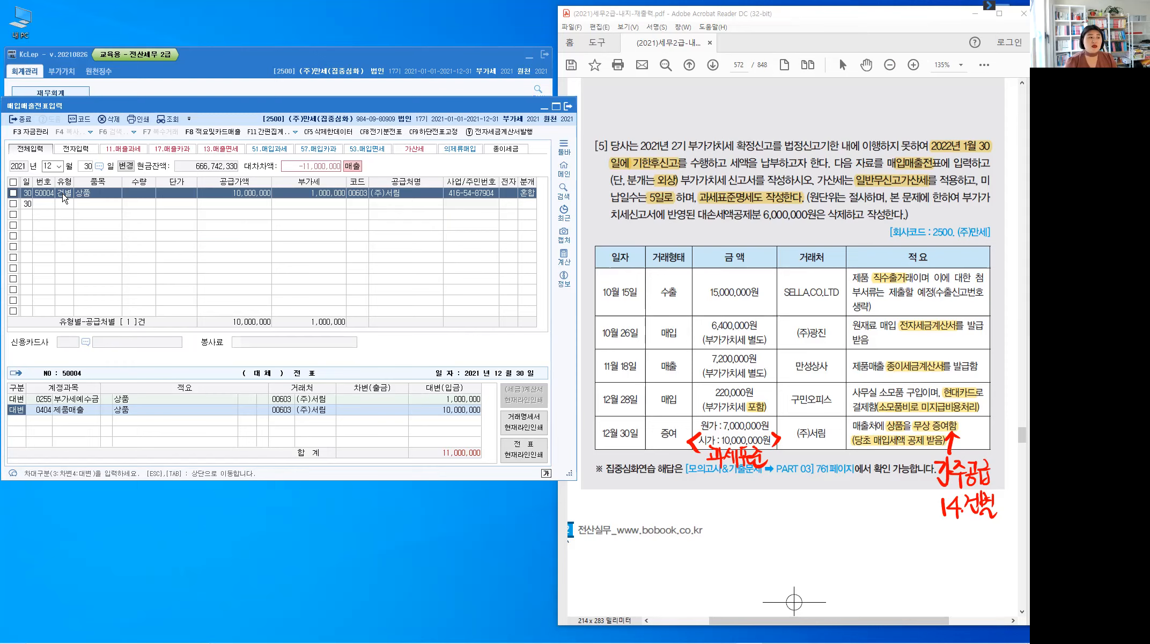
{"action": "key", "text": "Return"}
{"action": "type", "text": "146"}
{"action": "key", "text": "Return"}
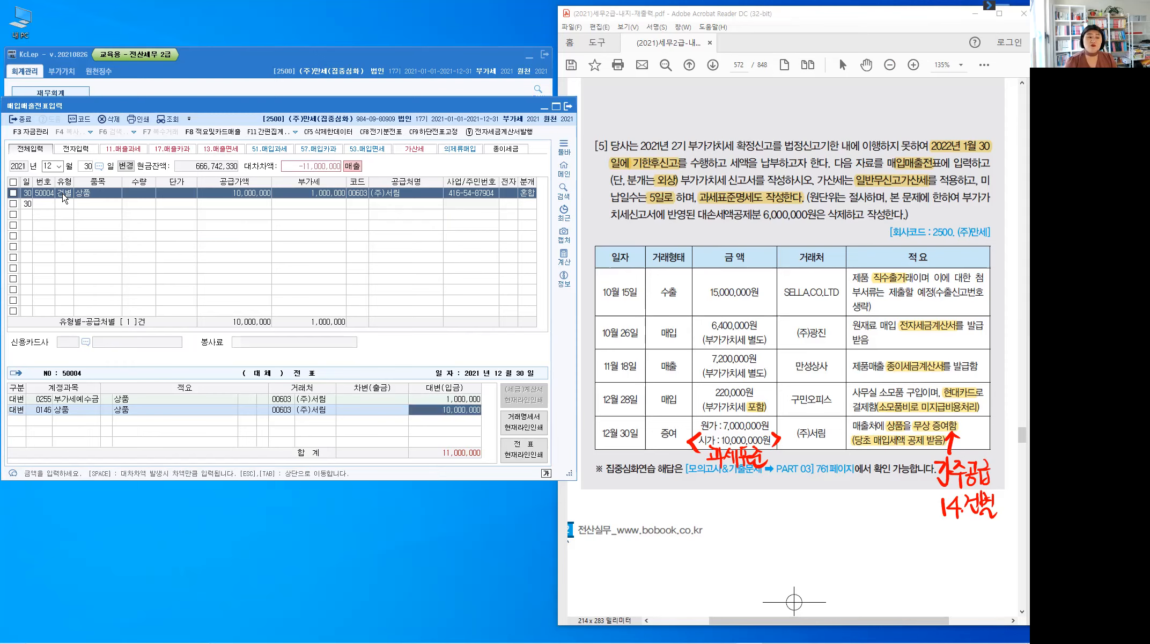
Set the 상품 credit line's 적요 to 8, 타계정으로 대체액 손익계산서 반영
{"action": "key", "text": "Left"}
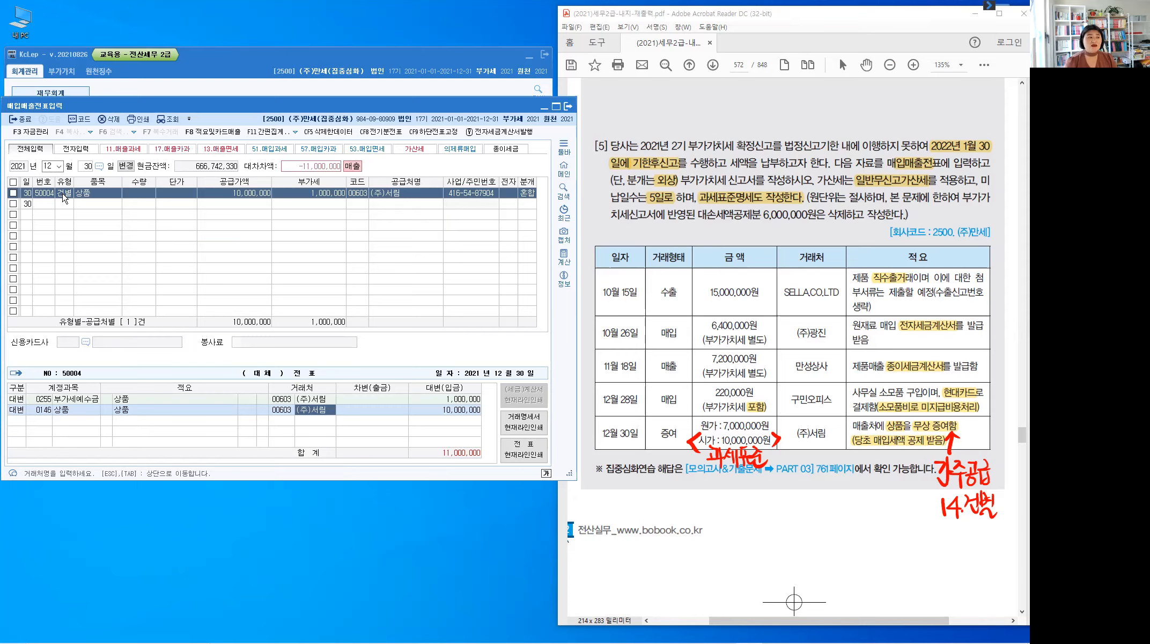
{"action": "key", "text": "Left"}
{"action": "key", "text": "Left"}
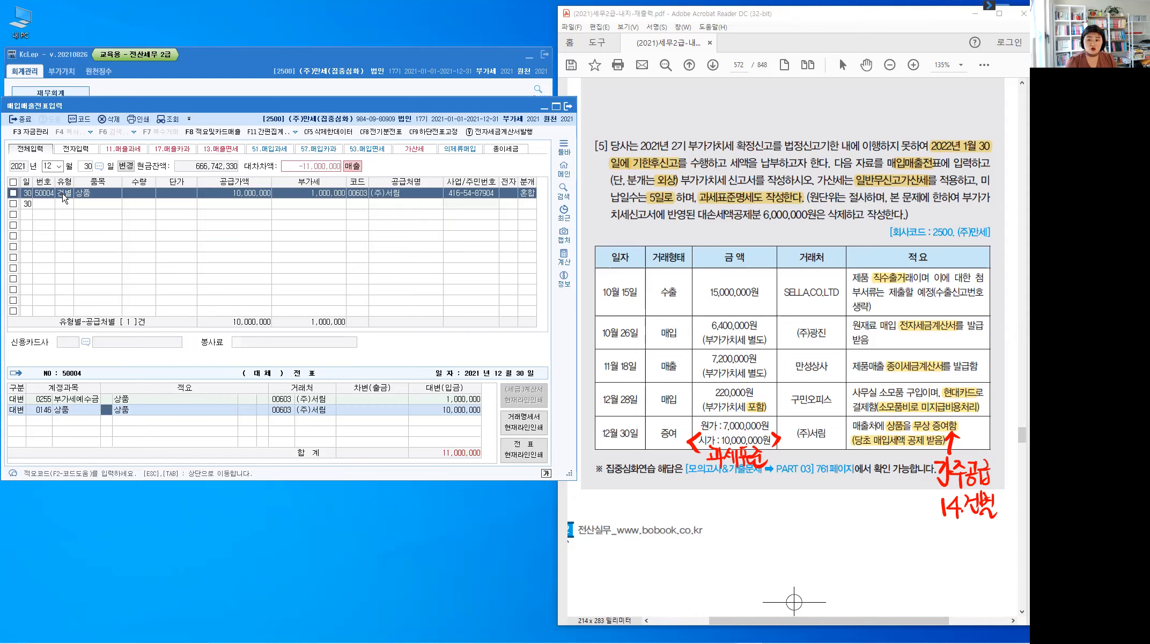
{"action": "type", "text": "8"}
{"action": "key", "text": "Return"}
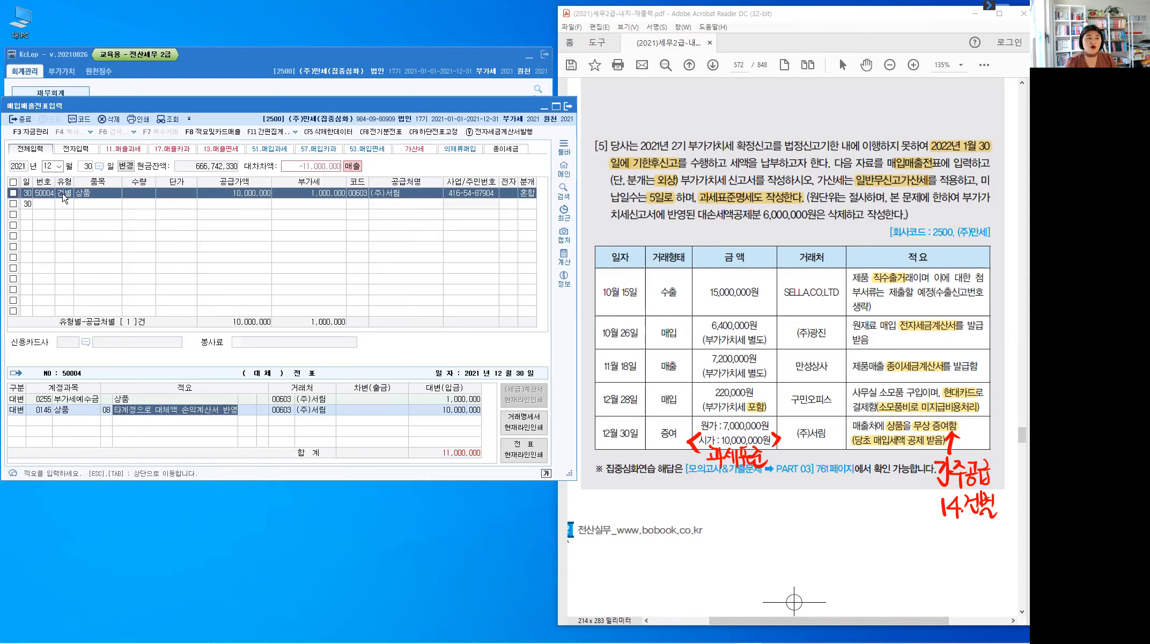
{"action": "key", "text": "Return"}
{"action": "key", "text": "Return"}
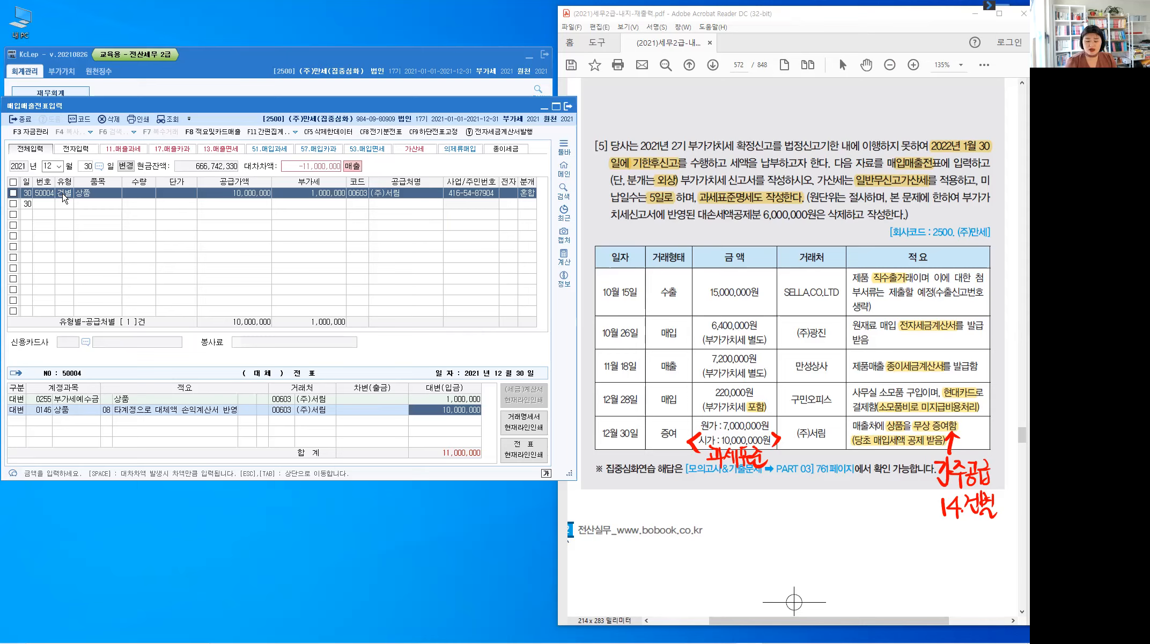
Set the 상품 credit line to 7,000,000 and add a debit line of 8,000,000 to account 0813 접대비
{"action": "type", "text": "7,000,000"}
{"action": "key", "text": "Return"}
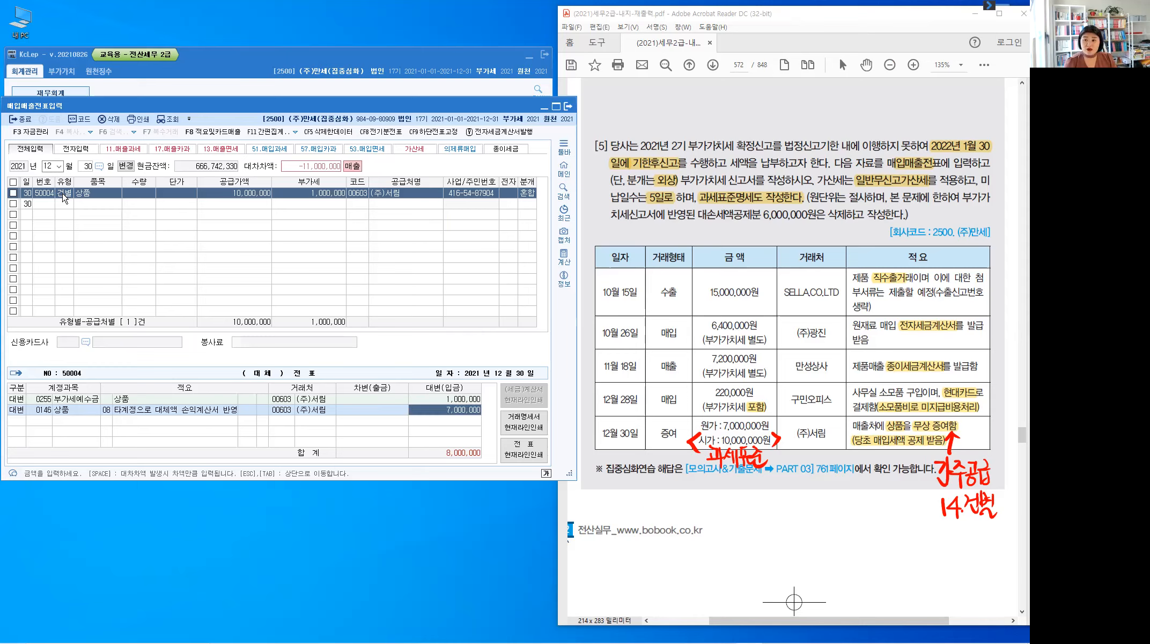
{"action": "key", "text": "Return"}
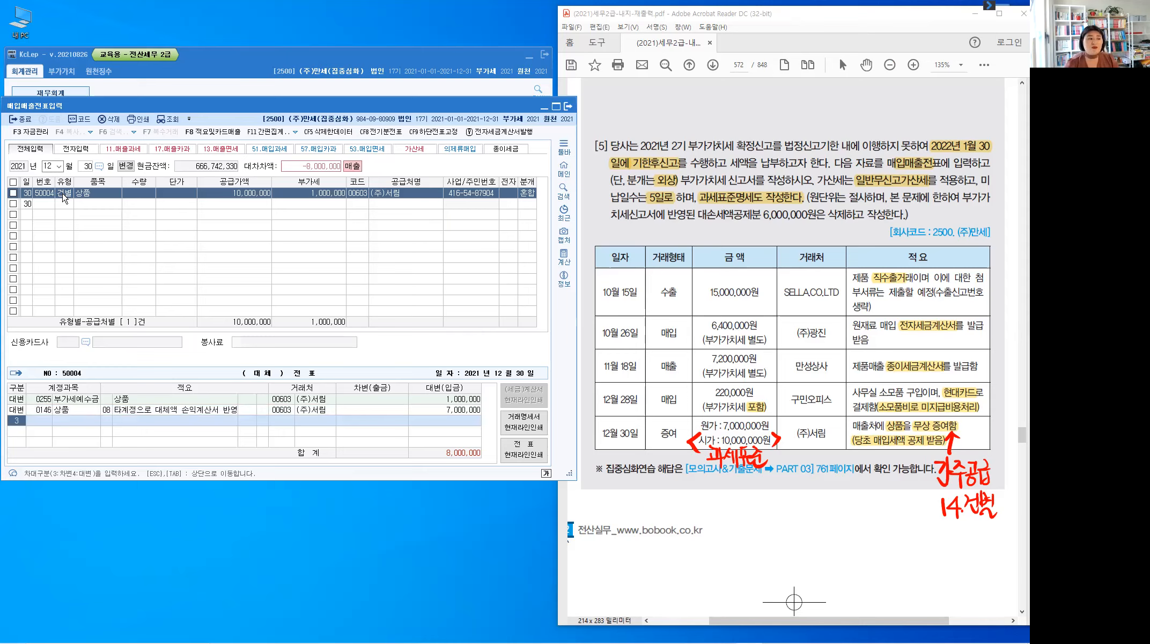
{"action": "key", "text": "Return"}
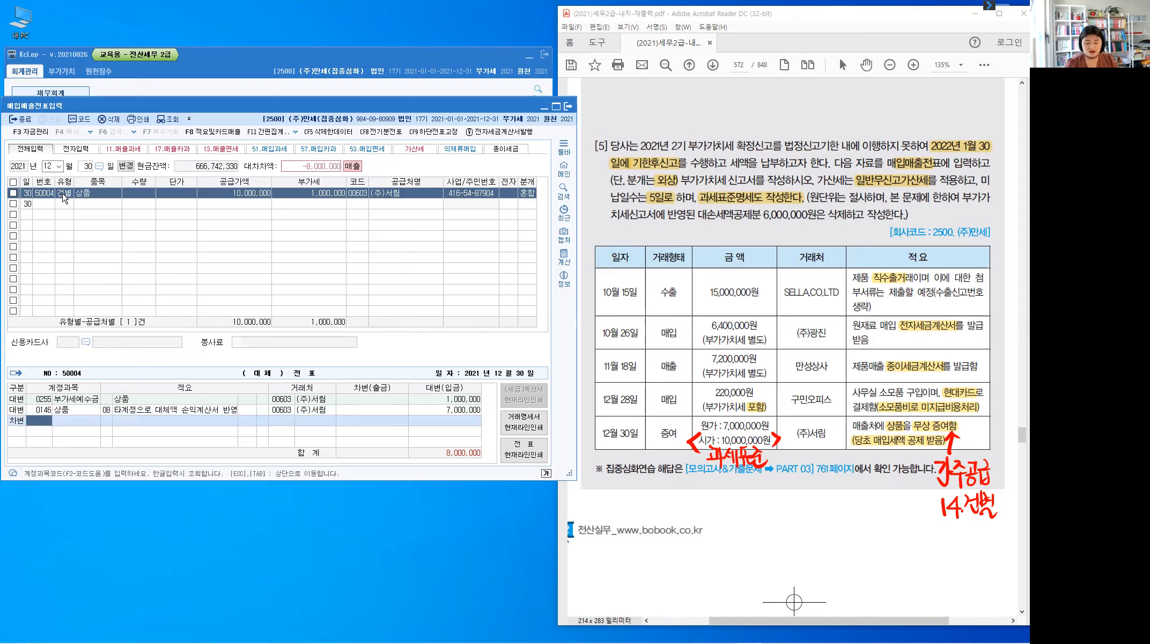
{"action": "type", "text": "813"}
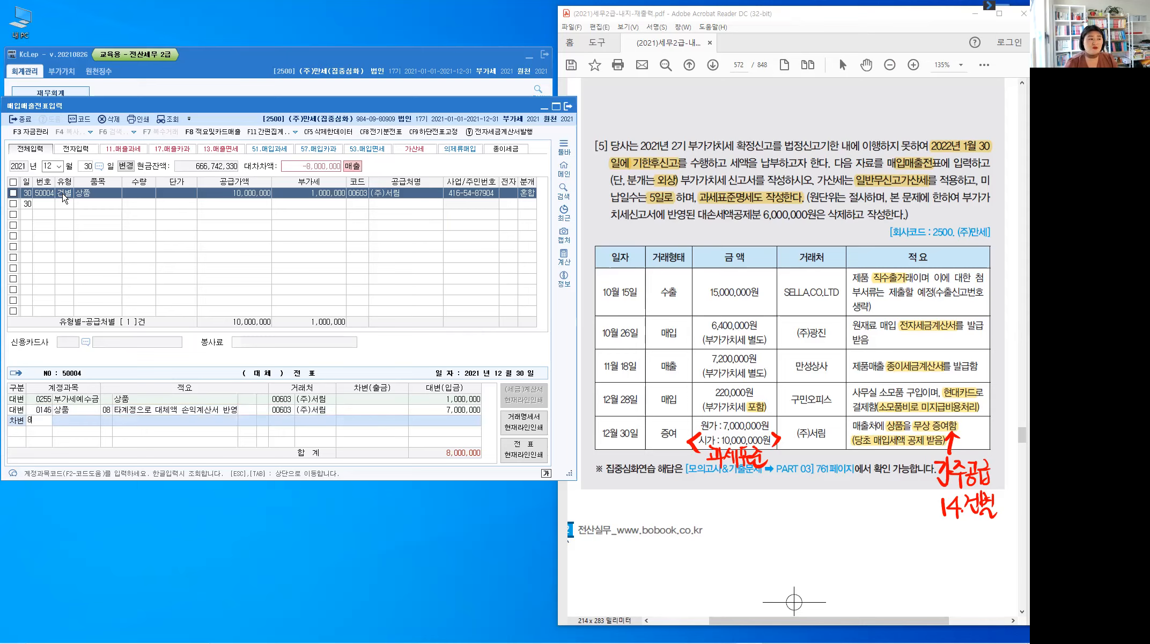
{"action": "key", "text": "Return"}
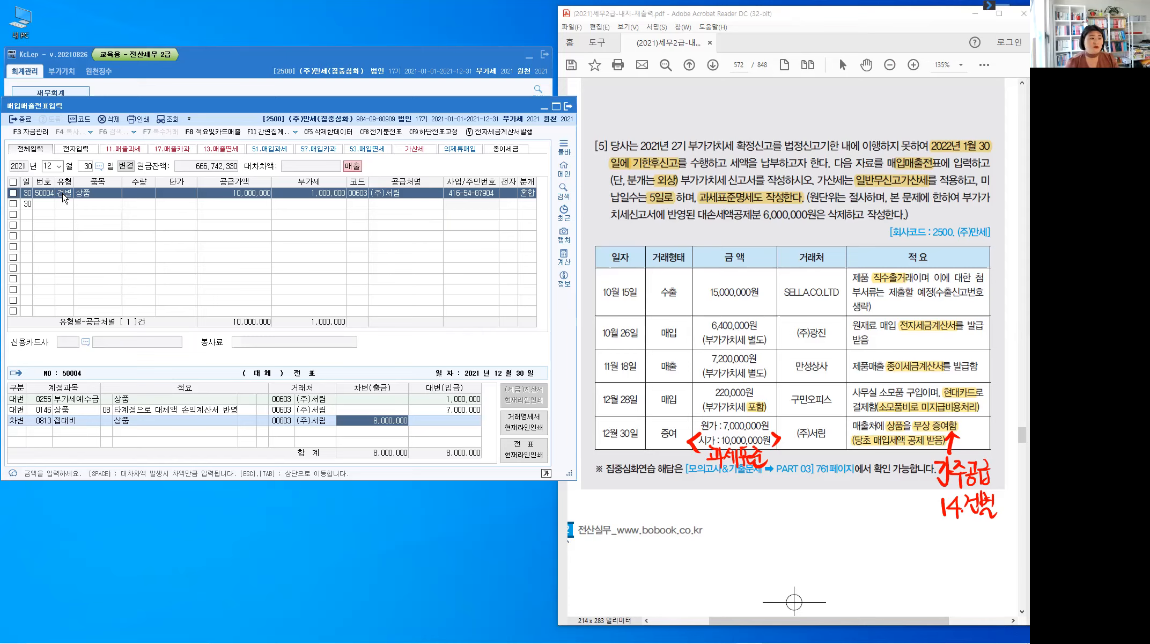
{"action": "key", "text": "Return"}
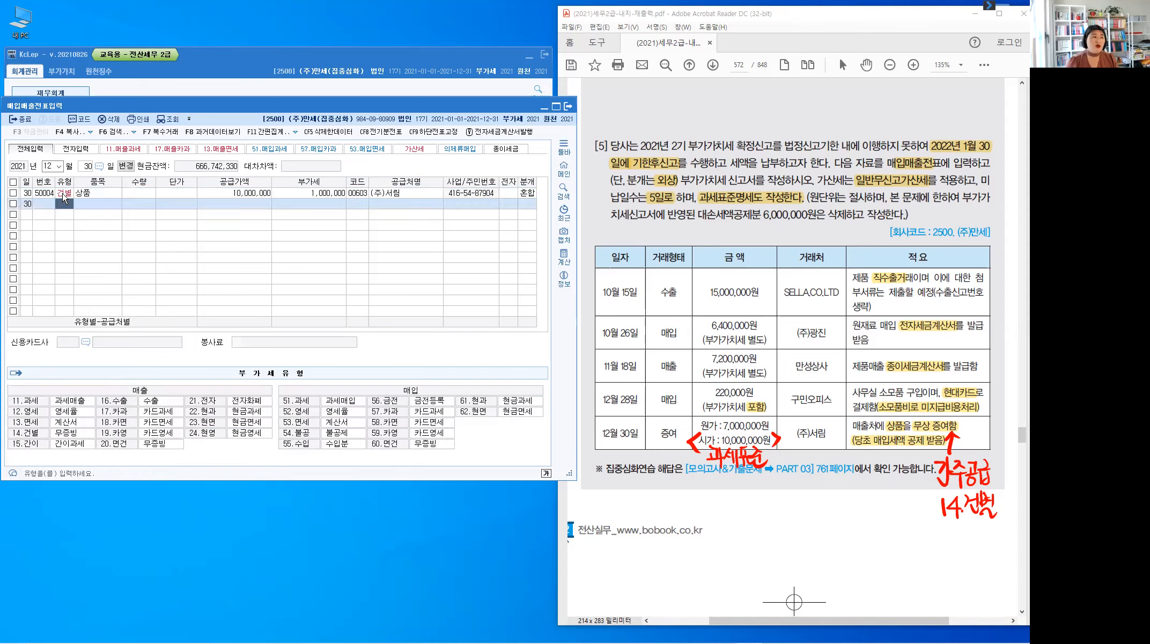
{"action": "left_click", "coordinate": [134, 193]}
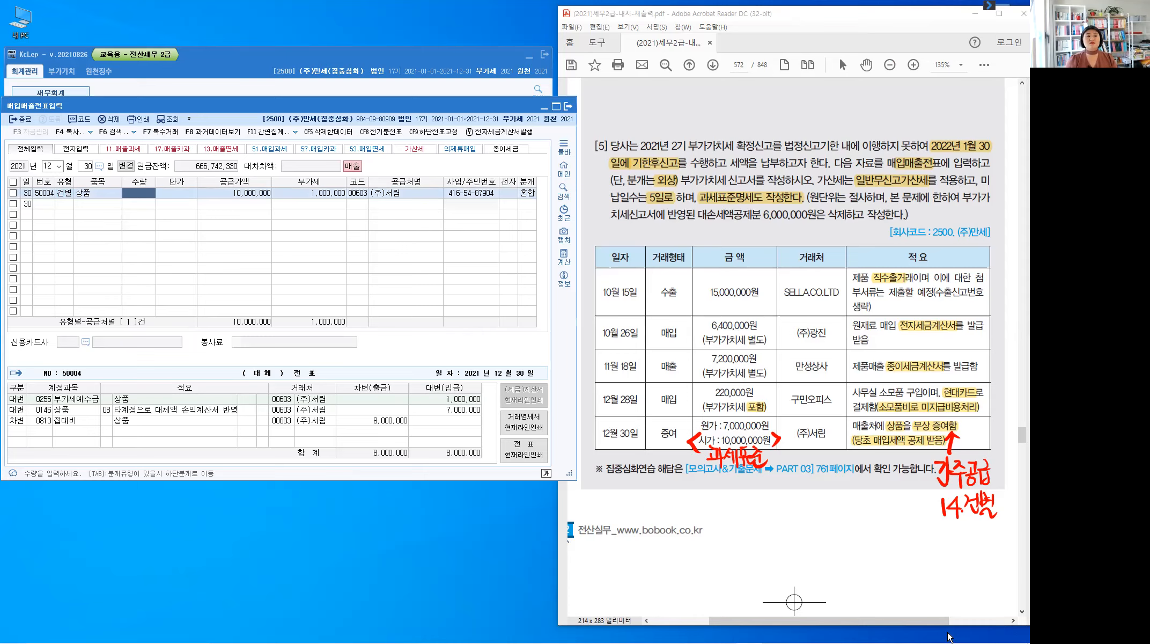
{"action": "left_click", "coordinate": [818, 443]}
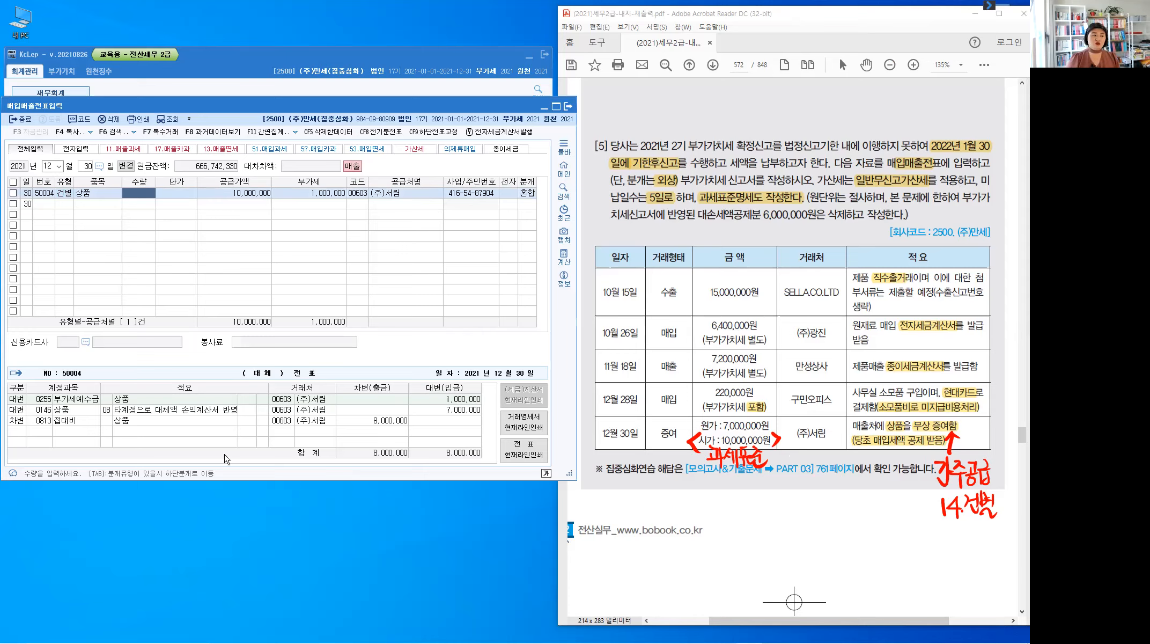
{"action": "left_click", "coordinate": [188, 416]}
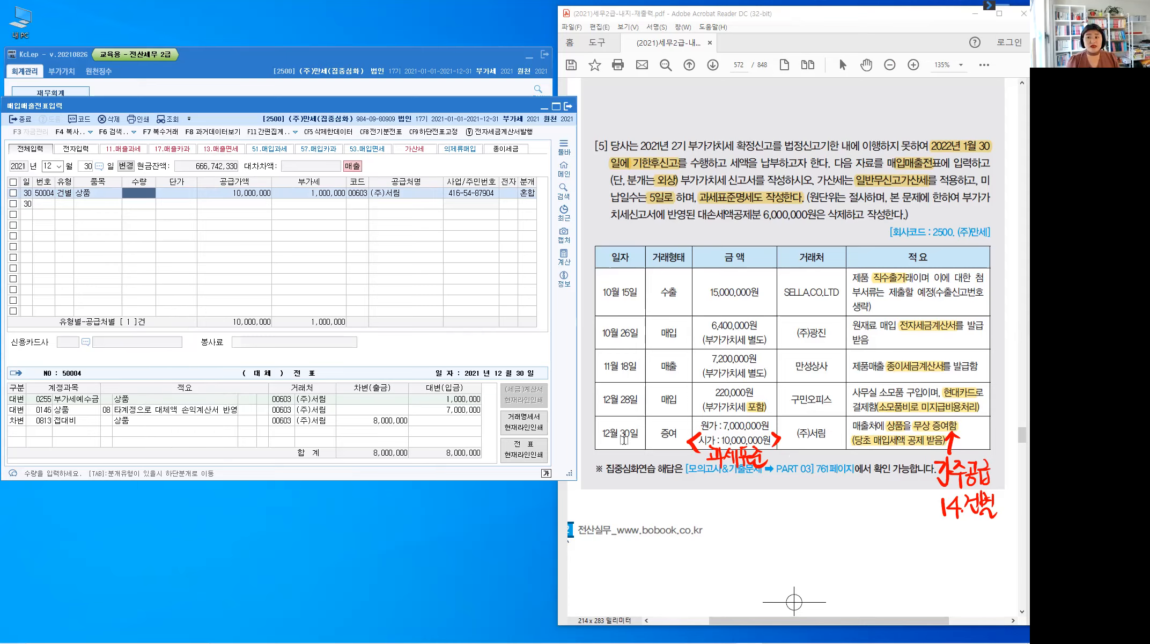
Leave 매입매출전표입력 for the 부가가치세신고서, and highlight 2기 부가가치세 확정신고를 in the PDF problem text
{"action": "left_click", "coordinate": [25, 121]}
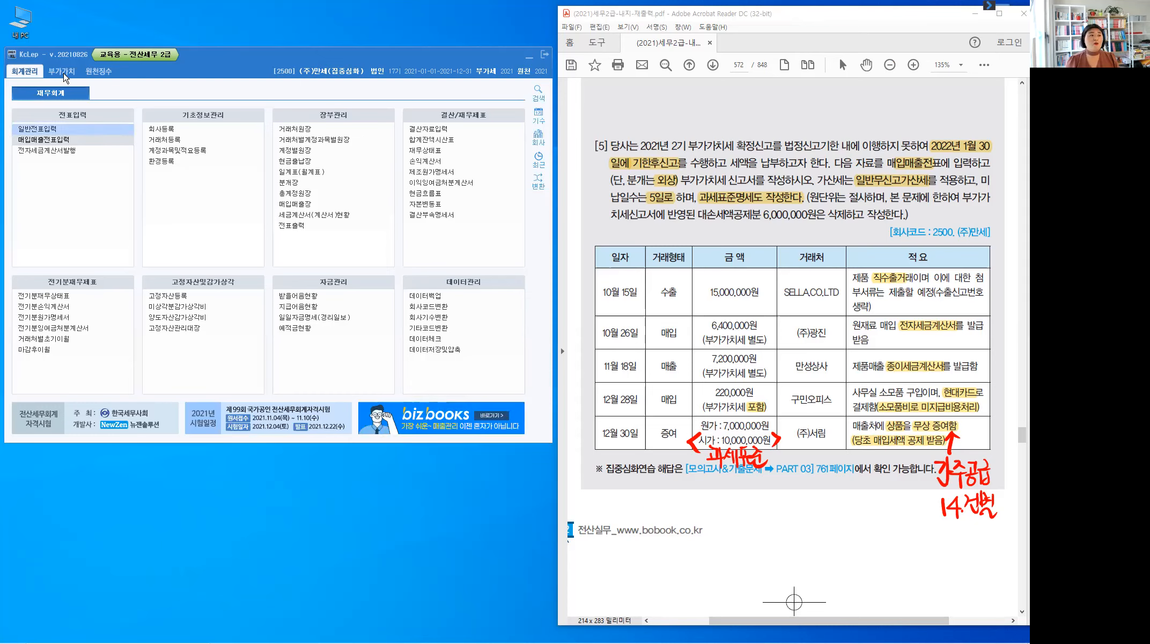
{"action": "left_click", "coordinate": [64, 130]}
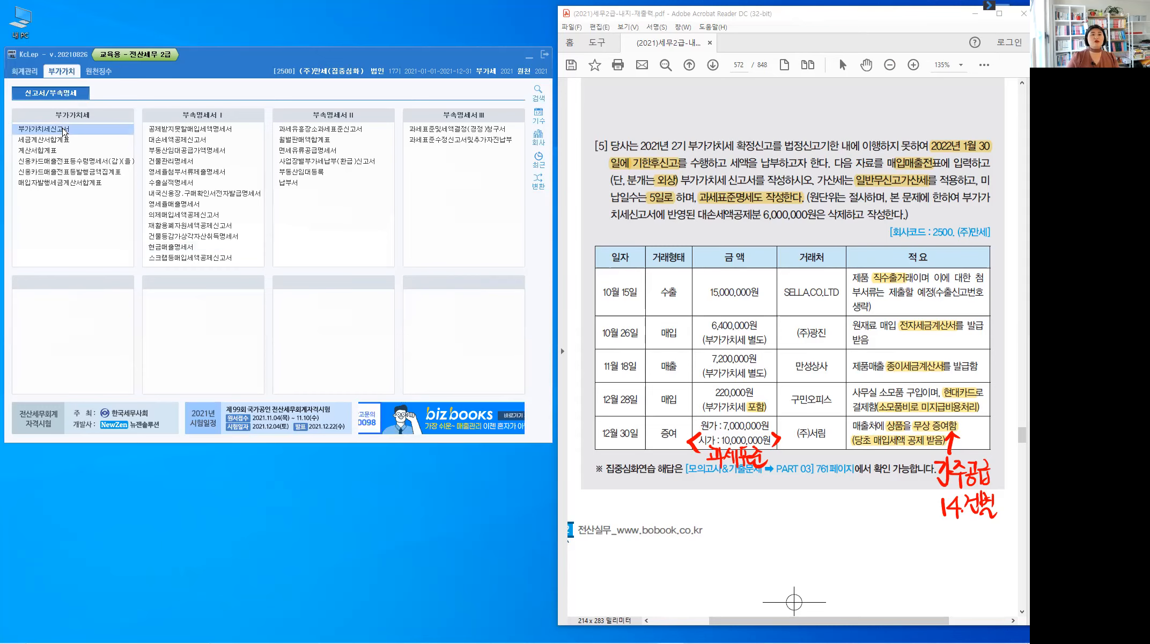
{"action": "left_click_drag", "start_coordinate": [669, 143], "coordinate": [749, 140]}
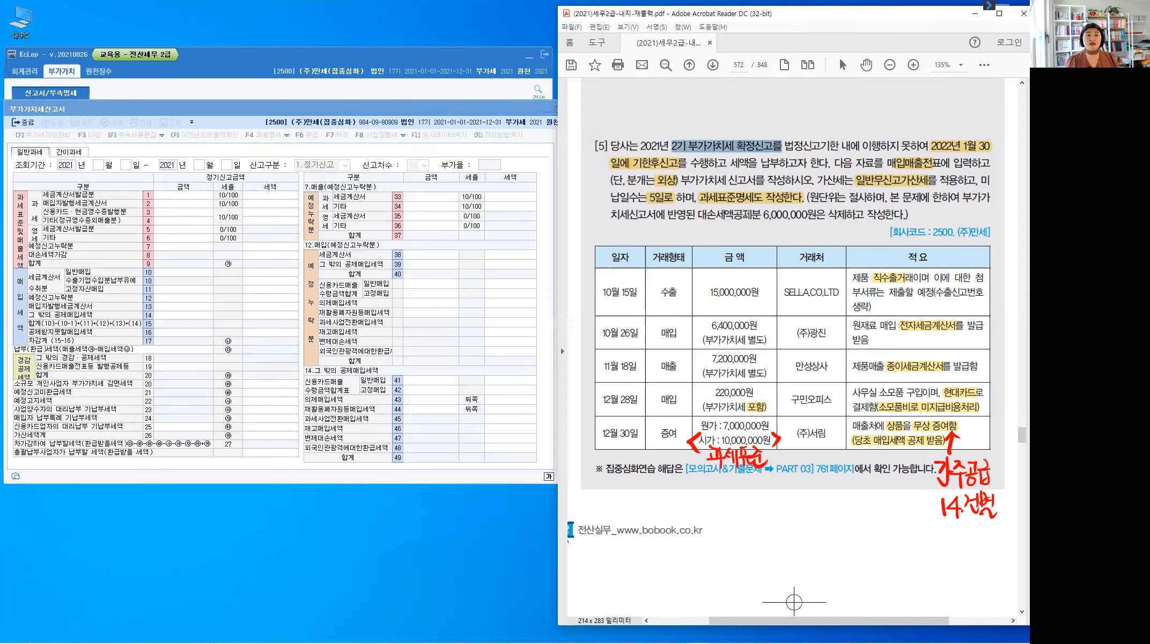
{"action": "left_click", "coordinate": [745, 214]}
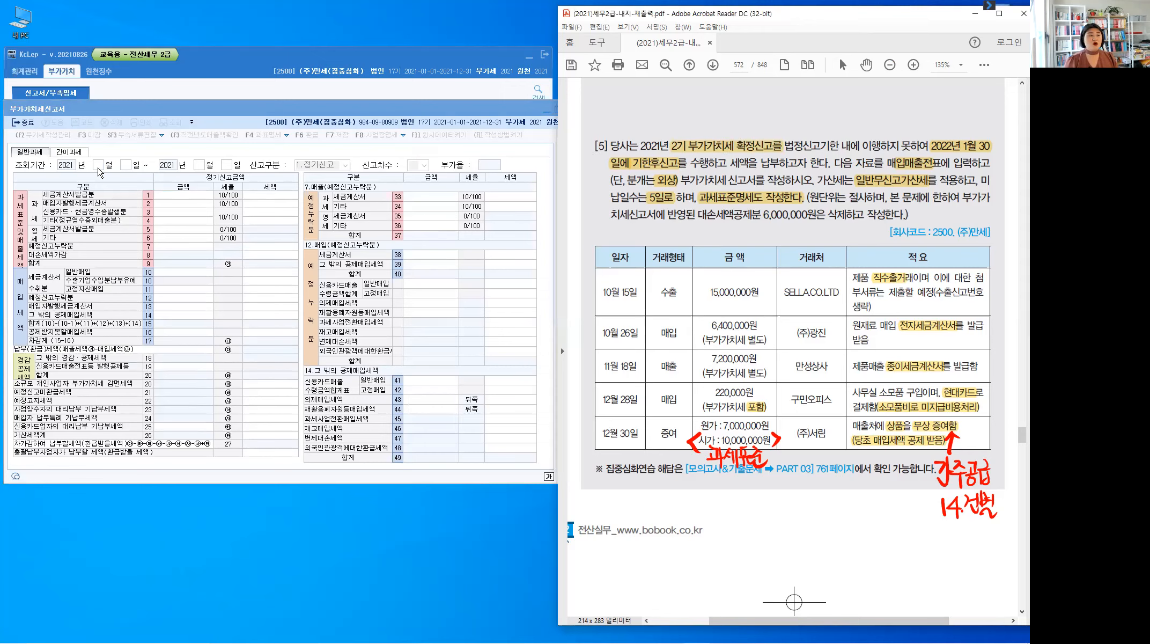
Load the VAT return for the period October 1 to December 31, 2021
{"action": "left_click", "coordinate": [98, 165]}
{"action": "type", "text": "10"}
{"action": "key", "text": "Return"}
{"action": "key", "text": "Return"}
{"action": "type", "text": "12"}
{"action": "key", "text": "Return"}
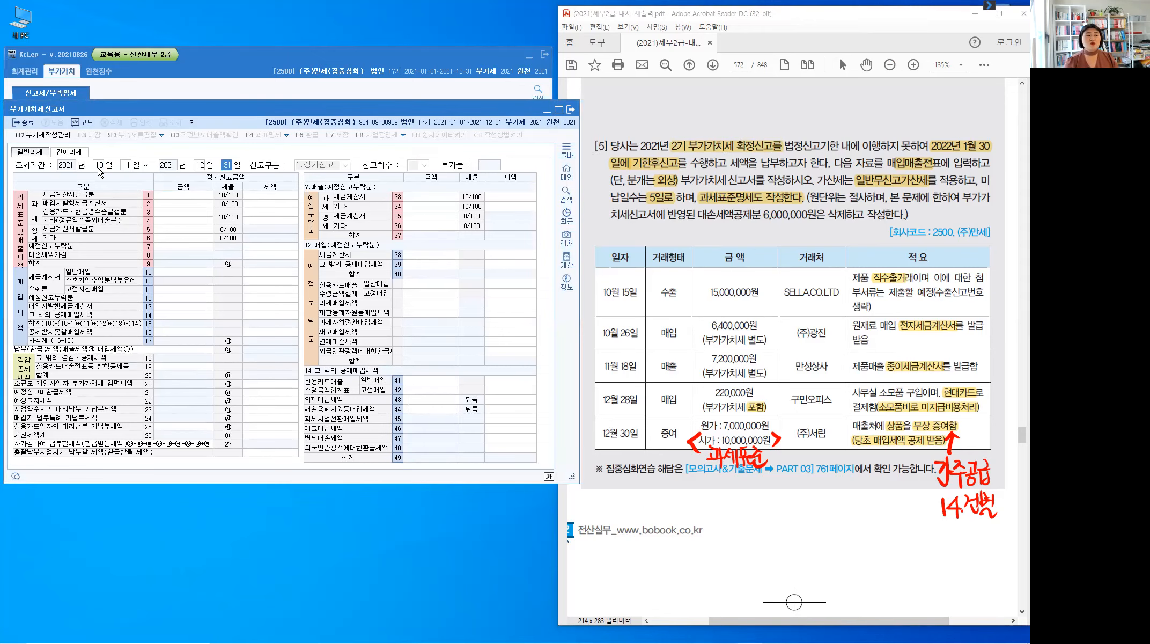
{"action": "key", "text": "Return"}
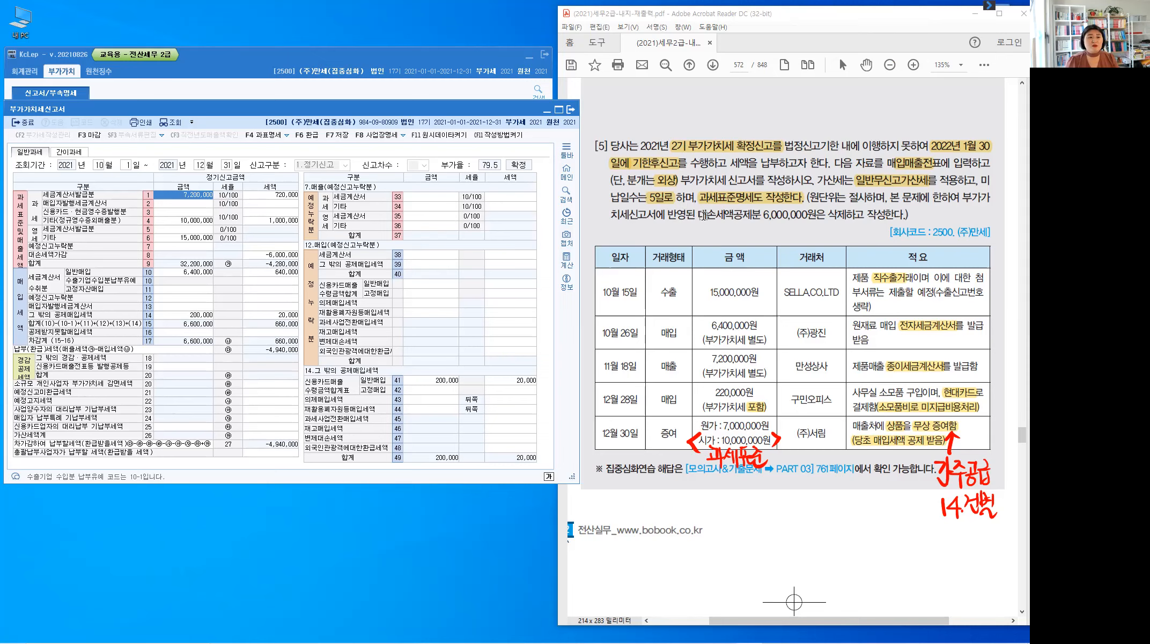
Highlight 대손세액공제분 6,000,000원은 in the problem text and delete the 대손세액가감 tax amount on line 8 of the return
{"action": "left_click_drag", "start_coordinate": [699, 213], "coordinate": [823, 213]}
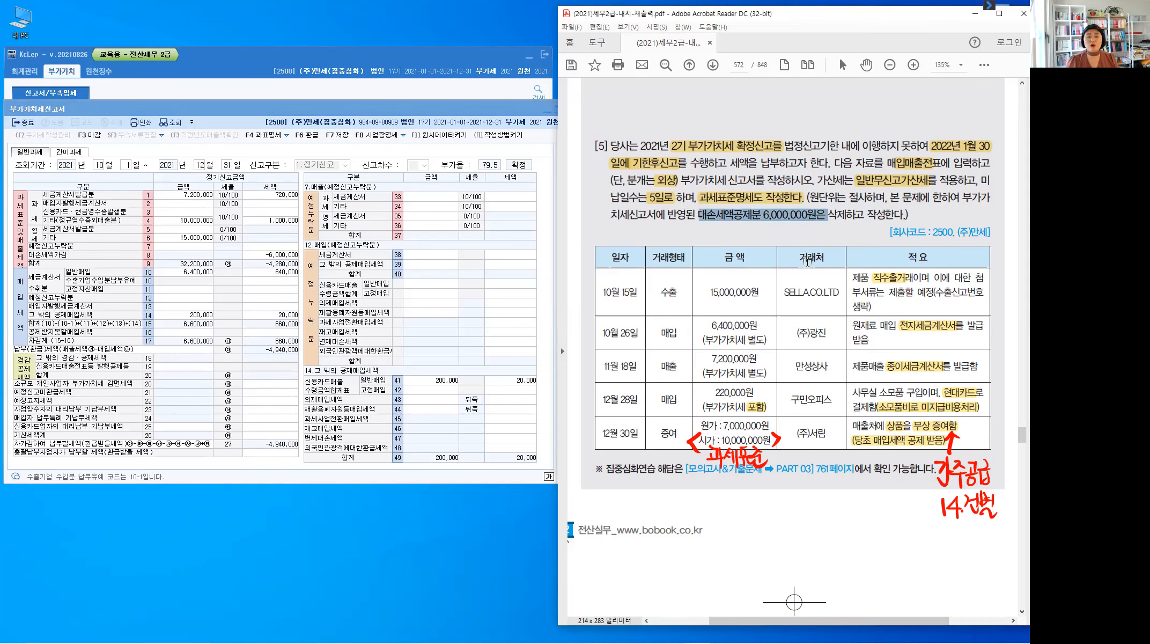
{"action": "key", "text": "u"}
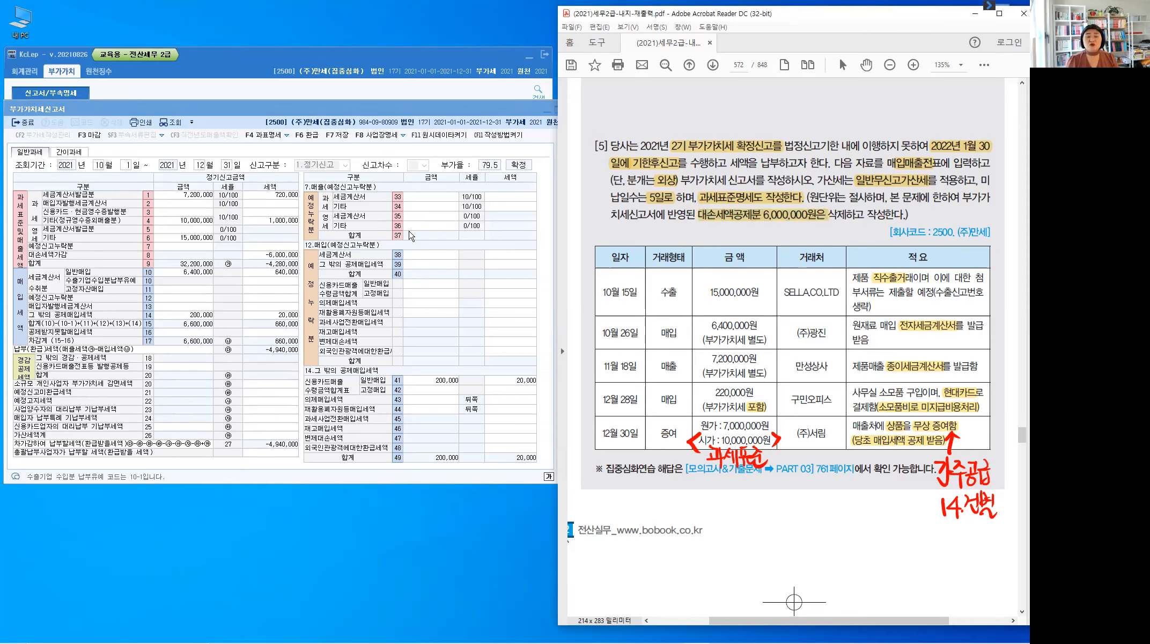
{"action": "left_click", "coordinate": [268, 255]}
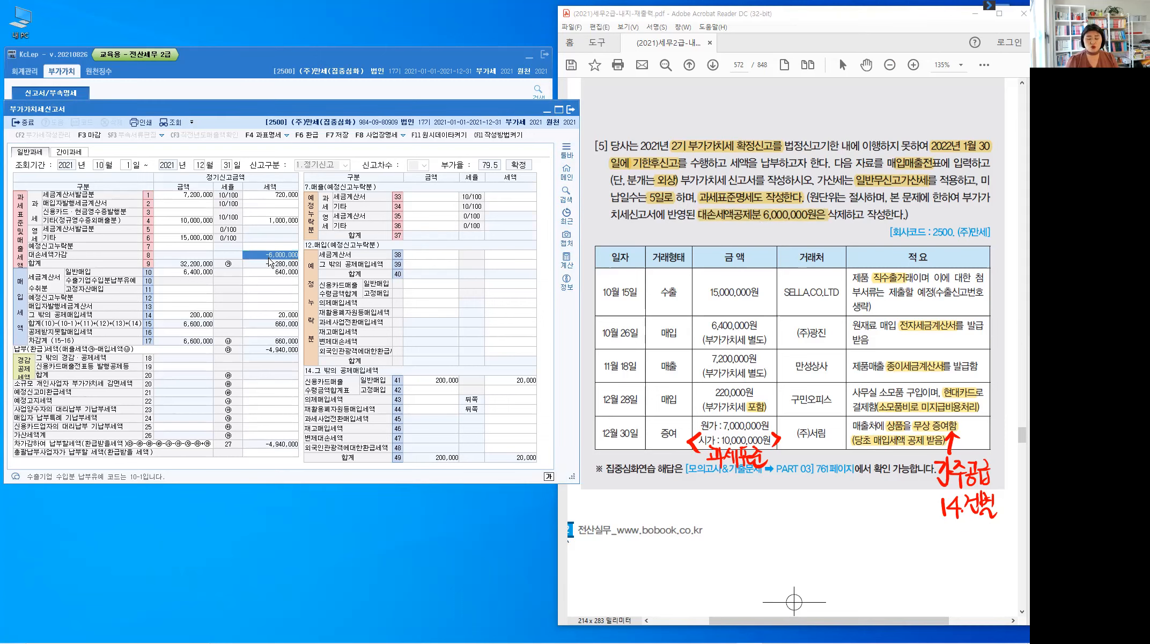
{"action": "key", "text": "Delete"}
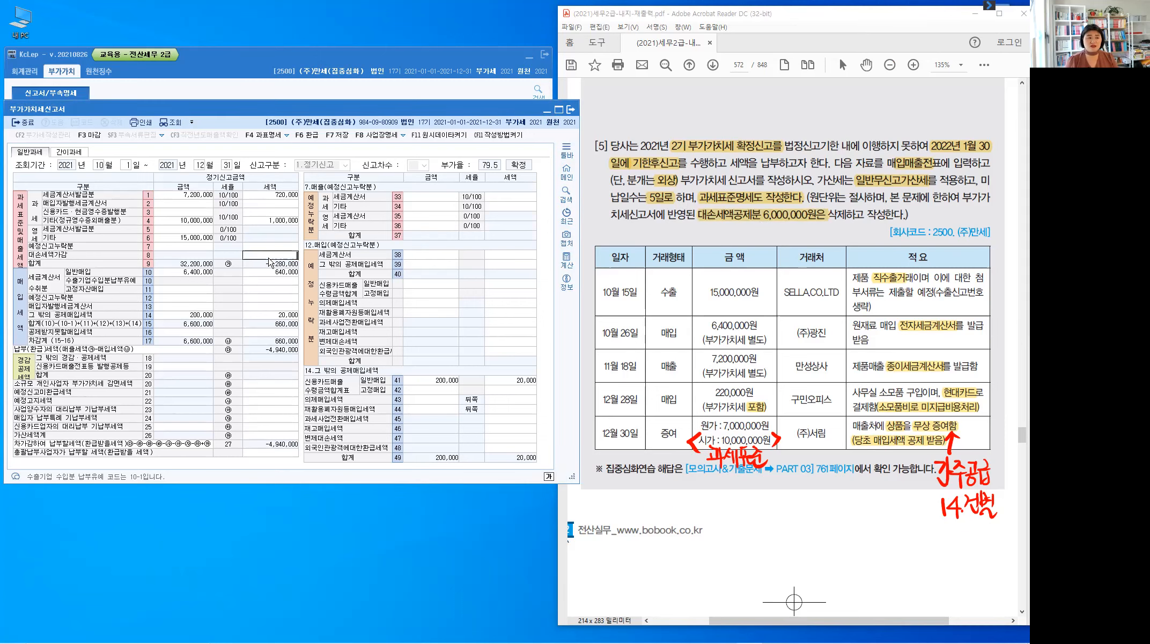
{"action": "key", "text": "Return"}
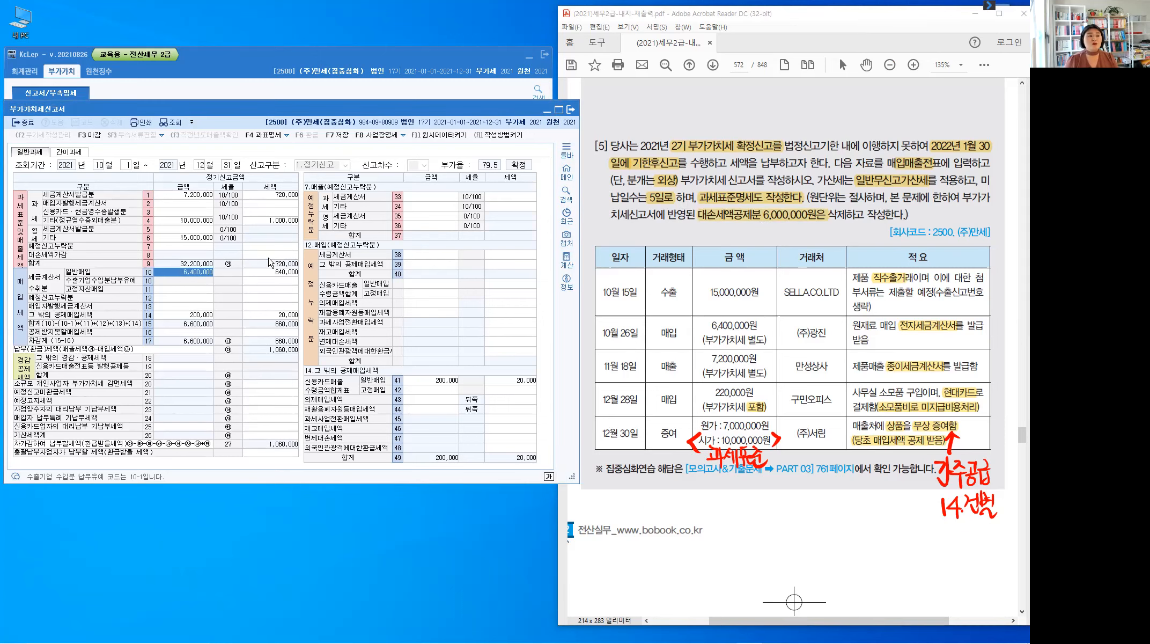
{"action": "left_click", "coordinate": [269, 255]}
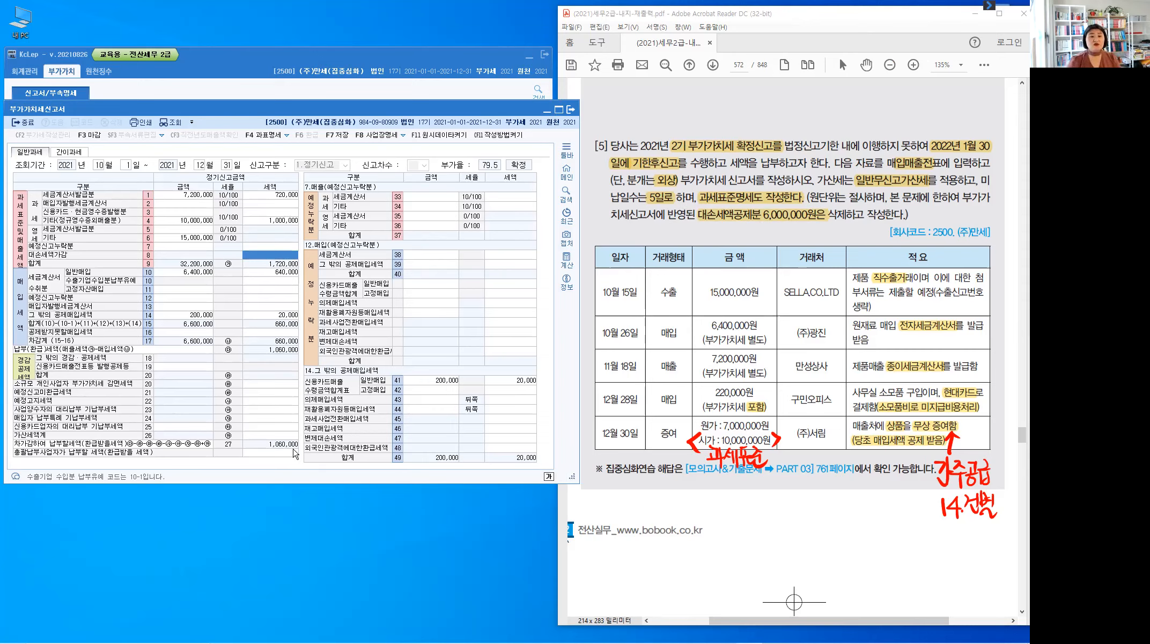
Clear the red pen marks from the screen and display the 가산세명세 for line 26, 가산세액계
{"action": "key", "text": "Escape"}
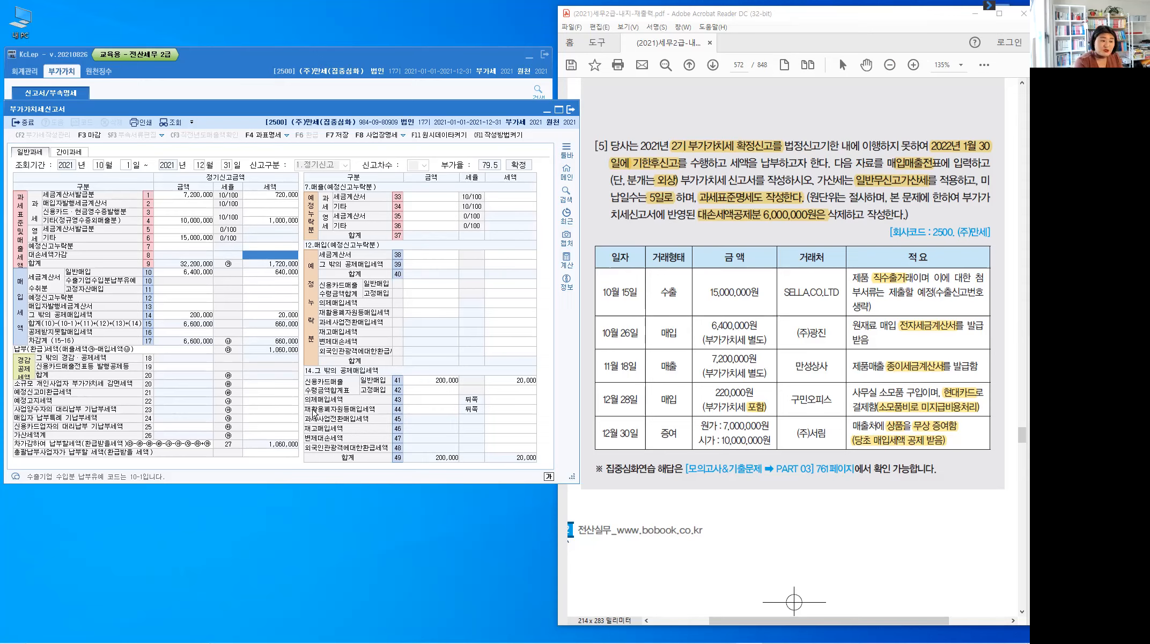
{"action": "left_click", "coordinate": [286, 436]}
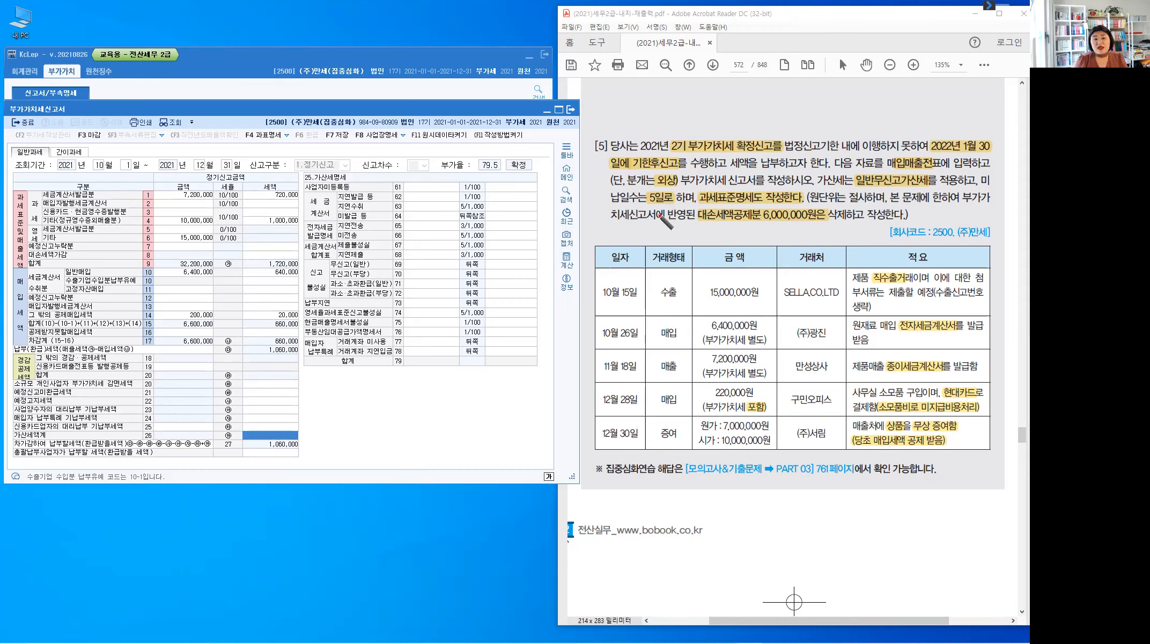
Underline 종이세금계산서를 발급 in the November 18 row and hand-write the penalty note 세금계산서미발급: 7,200,000 × 1% = 72,000 above the problem
{"action": "left_click_drag", "start_coordinate": [888, 376], "coordinate": [966, 378]}
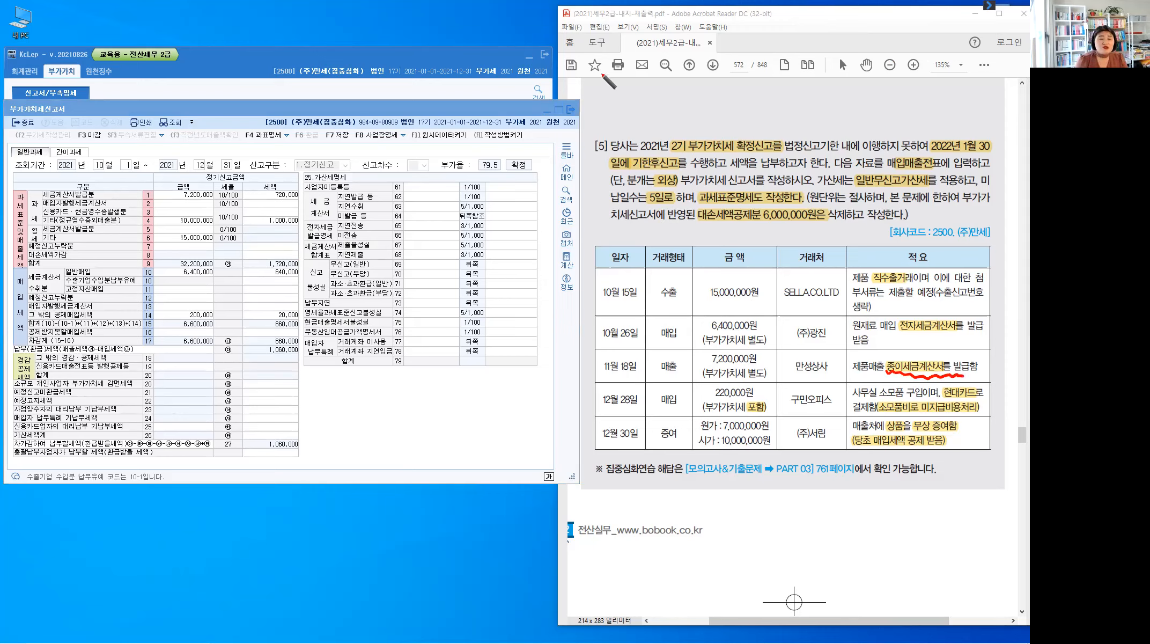
{"action": "mouse_move", "coordinate": [607, 76]}
{"action": "left_mouse_down"}
{"action": "mouse_move", "coordinate": [601, 86]}
{"action": "mouse_move", "coordinate": [654, 81]}
{"action": "left_mouse_up"}
{"action": "left_click_drag", "start_coordinate": [677, 79], "coordinate": [776, 82]}
{"action": "left_click", "coordinate": [699, 78]}
{"action": "left_click", "coordinate": [700, 84]}
{"action": "left_click", "coordinate": [717, 83]}
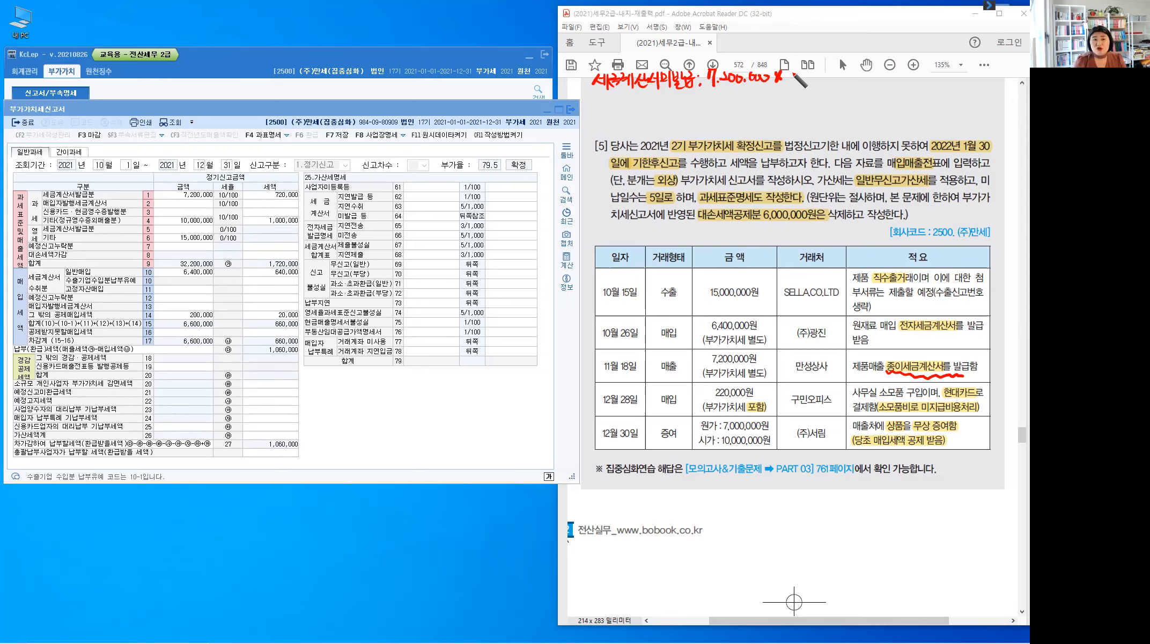
{"action": "left_click_drag", "start_coordinate": [793, 71], "coordinate": [793, 83]}
{"action": "left_click_drag", "start_coordinate": [802, 72], "coordinate": [798, 76]}
{"action": "left_click_drag", "start_coordinate": [802, 81], "coordinate": [803, 83]}
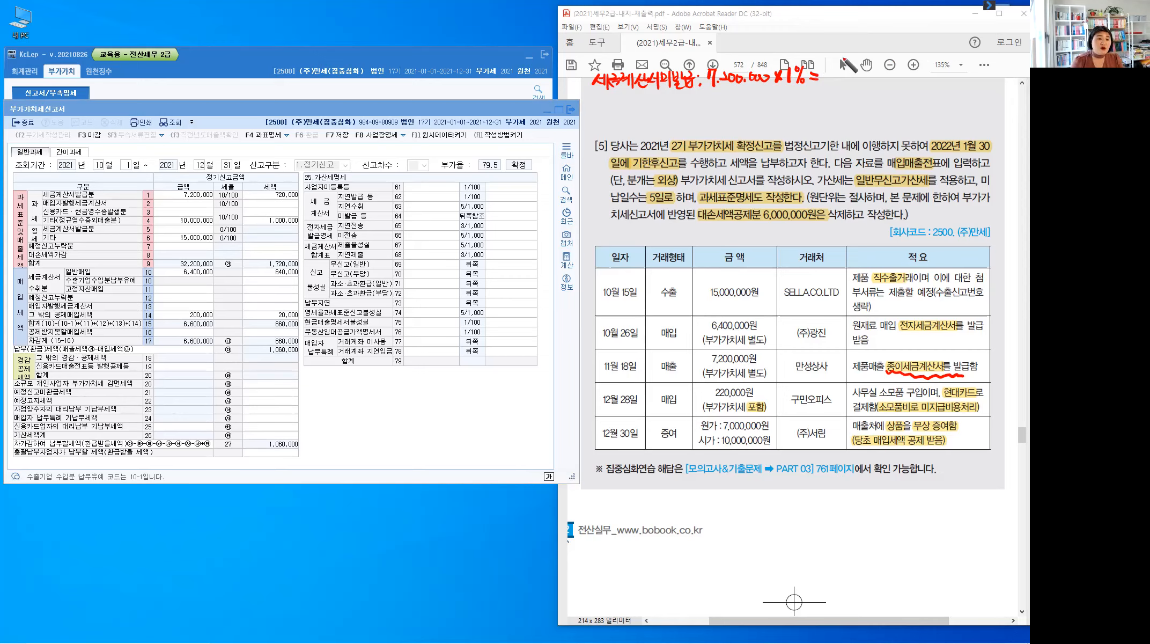
{"action": "mouse_move", "coordinate": [828, 66]}
{"action": "left_mouse_down"}
{"action": "mouse_move", "coordinate": [833, 83]}
{"action": "mouse_move", "coordinate": [870, 74]}
{"action": "left_mouse_up"}
{"action": "left_click", "coordinate": [851, 79]}
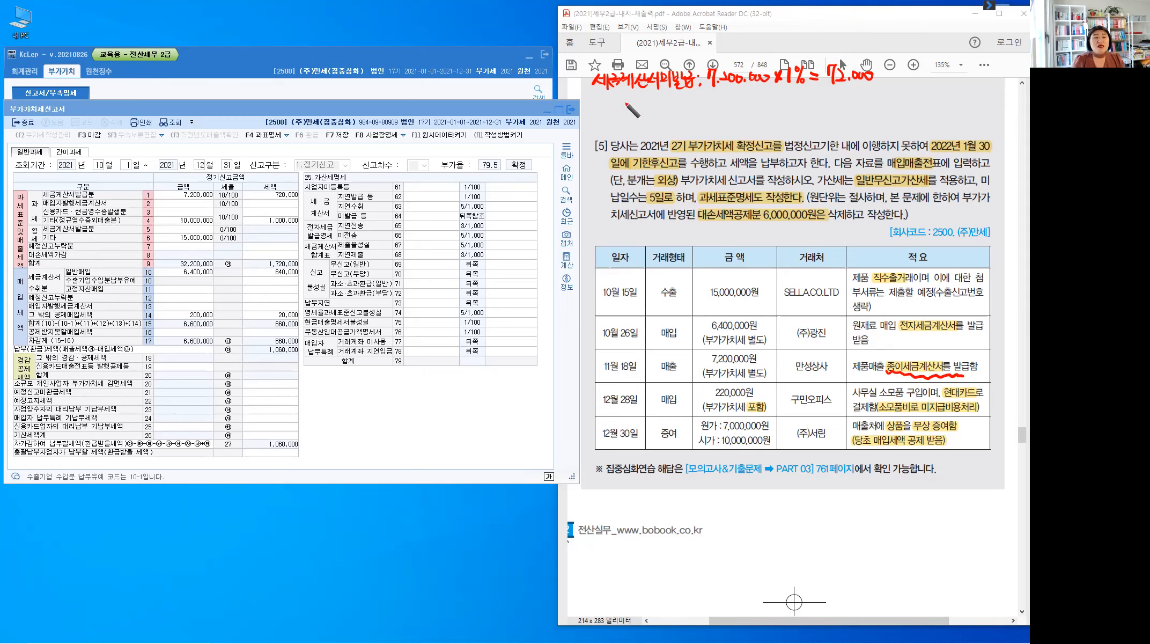
Hand-write a second penalty note below the first, reading 영세율과세표준: 15,000,000 × 0.5%
{"action": "mouse_move", "coordinate": [602, 105]}
{"action": "left_mouse_down"}
{"action": "mouse_move", "coordinate": [671, 94]}
{"action": "mouse_move", "coordinate": [709, 105]}
{"action": "mouse_move", "coordinate": [697, 98]}
{"action": "left_mouse_up"}
{"action": "left_click", "coordinate": [692, 95]}
{"action": "left_click", "coordinate": [693, 101]}
{"action": "left_click_drag", "start_coordinate": [704, 94], "coordinate": [703, 104]}
{"action": "mouse_move", "coordinate": [716, 94]}
{"action": "left_mouse_down"}
{"action": "mouse_move", "coordinate": [709, 103]}
{"action": "mouse_move", "coordinate": [722, 98]}
{"action": "left_mouse_up"}
{"action": "left_click_drag", "start_coordinate": [730, 97], "coordinate": [738, 97]}
{"action": "left_click_drag", "start_coordinate": [745, 97], "coordinate": [746, 96]}
{"action": "left_click_drag", "start_coordinate": [752, 96], "coordinate": [752, 97]}
{"action": "left_click_drag", "start_coordinate": [759, 96], "coordinate": [772, 102]}
{"action": "mouse_move", "coordinate": [772, 95]}
{"action": "left_mouse_down"}
{"action": "mouse_move", "coordinate": [765, 103]}
{"action": "mouse_move", "coordinate": [803, 102]}
{"action": "left_mouse_up"}
{"action": "left_click", "coordinate": [781, 92]}
{"action": "left_click", "coordinate": [794, 102]}
{"action": "left_click", "coordinate": [807, 95]}
{"action": "left_click", "coordinate": [809, 100]}
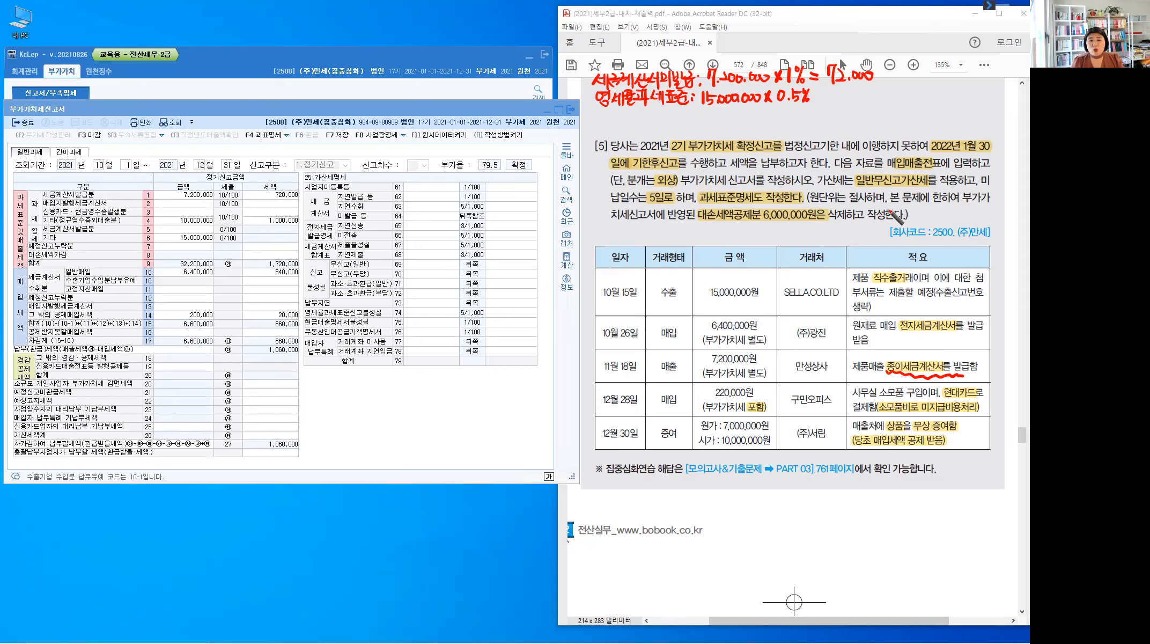
Bracket 2022년 1월 30일에 기한후신고, circle 5일로 in the problem text, and hand-write 무신 beside it
{"action": "left_click", "coordinate": [934, 139]}
{"action": "mouse_move", "coordinate": [674, 151]}
{"action": "left_mouse_down"}
{"action": "mouse_move", "coordinate": [686, 161]}
{"action": "mouse_move", "coordinate": [675, 170]}
{"action": "left_mouse_up"}
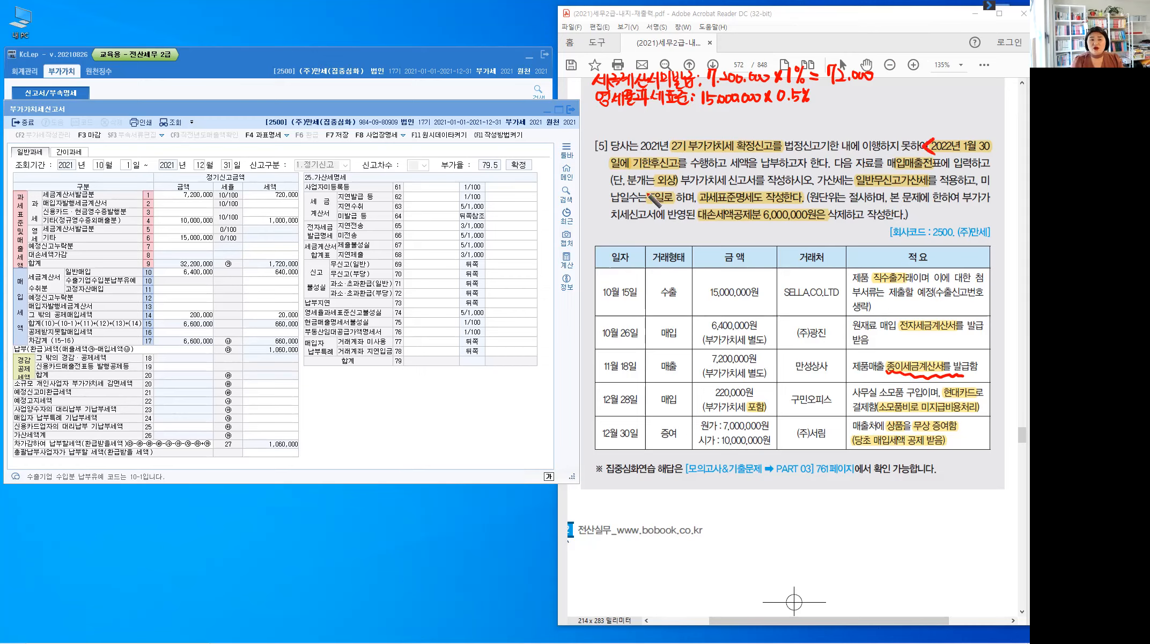
{"action": "mouse_move", "coordinate": [658, 210]}
{"action": "left_mouse_down"}
{"action": "mouse_move", "coordinate": [670, 215]}
{"action": "mouse_move", "coordinate": [649, 227]}
{"action": "left_mouse_up"}
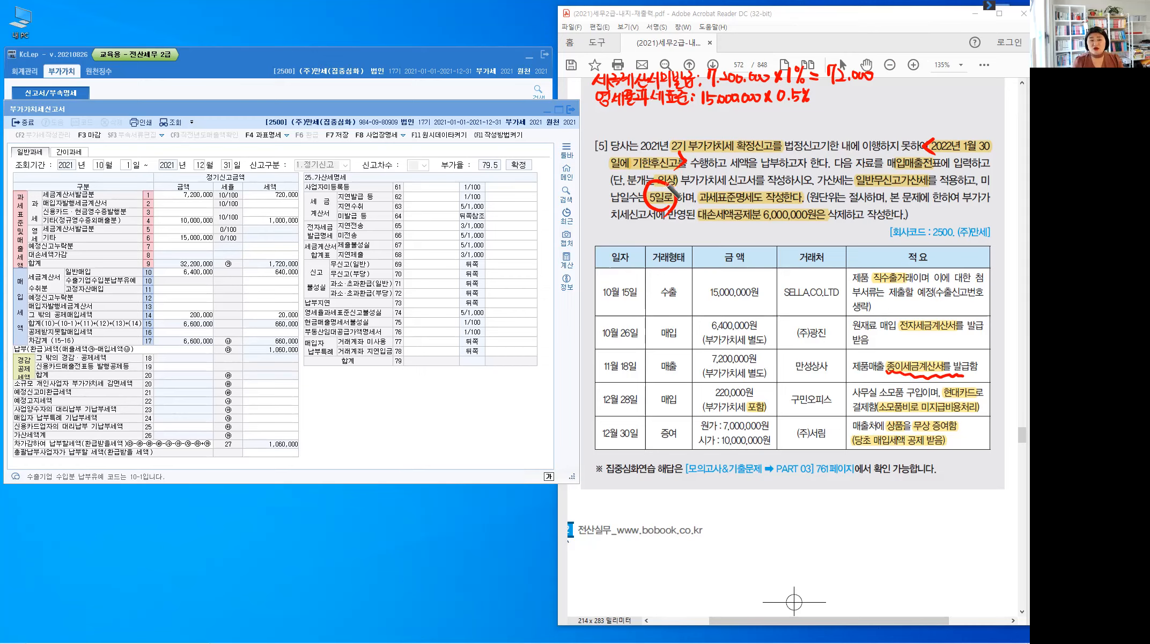
{"action": "mouse_move", "coordinate": [586, 181]}
{"action": "left_mouse_down"}
{"action": "mouse_move", "coordinate": [610, 186]}
{"action": "mouse_move", "coordinate": [597, 209]}
{"action": "left_mouse_up"}
{"action": "left_click_drag", "start_coordinate": [602, 185], "coordinate": [598, 192]}
{"action": "left_click_drag", "start_coordinate": [608, 184], "coordinate": [610, 204]}
Complete the handwritten 영세율과세표준 calculation with × (1-50%) = 37,500
{"action": "left_click_drag", "start_coordinate": [815, 92], "coordinate": [815, 101]}
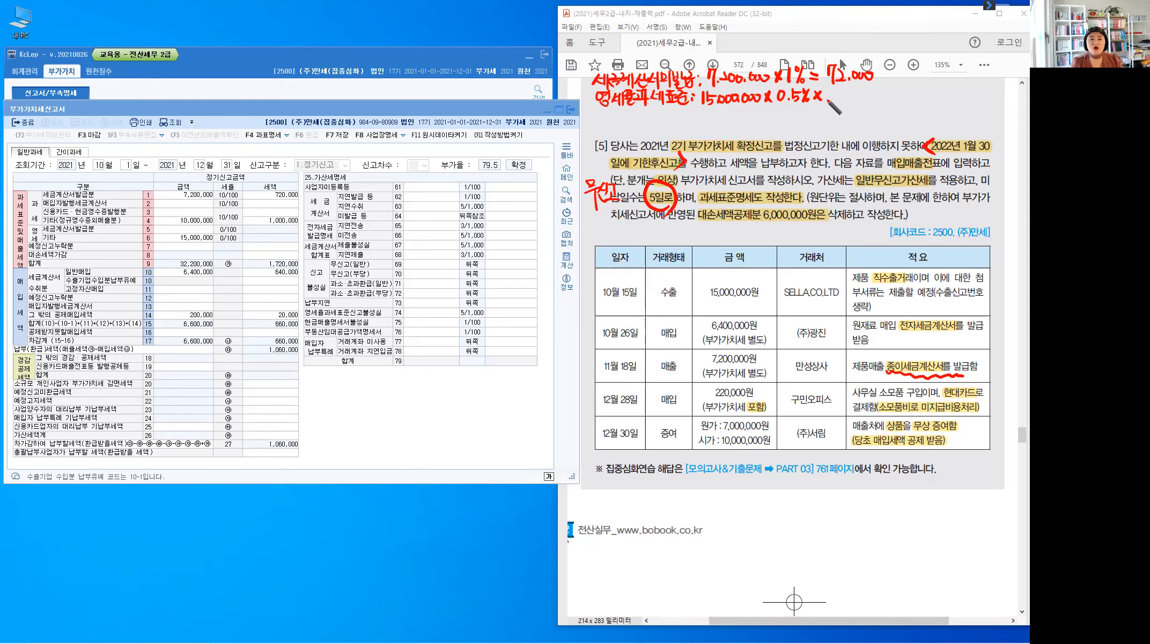
{"action": "mouse_move", "coordinate": [833, 89]}
{"action": "left_mouse_down"}
{"action": "mouse_move", "coordinate": [829, 104]}
{"action": "mouse_move", "coordinate": [875, 92]}
{"action": "mouse_move", "coordinate": [876, 104]}
{"action": "left_mouse_up"}
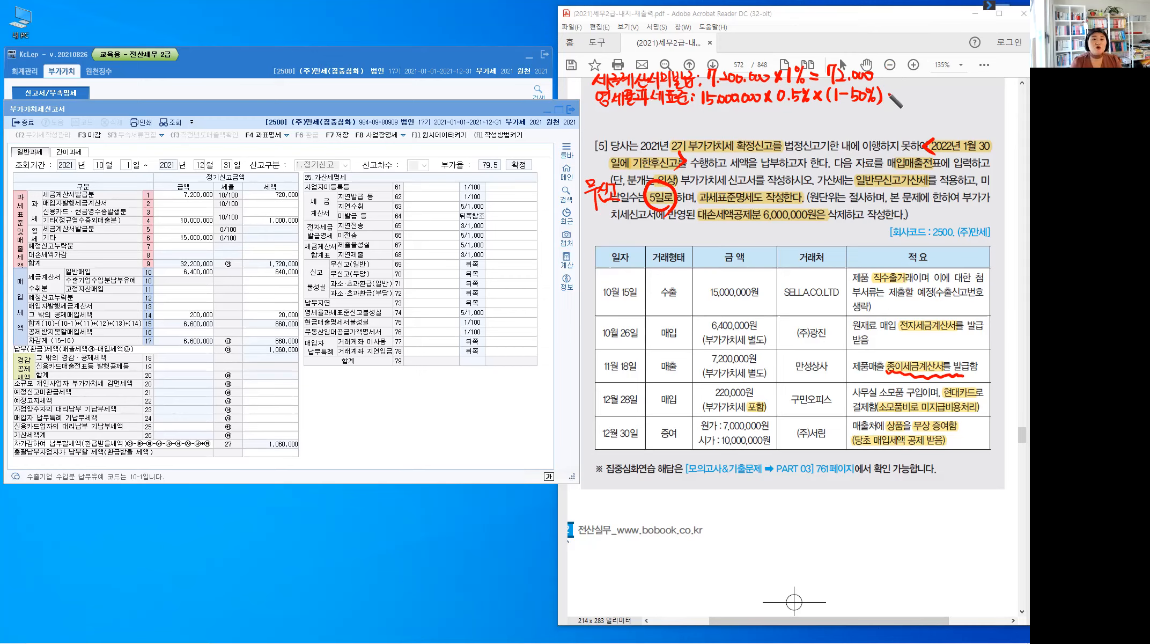
{"action": "left_click_drag", "start_coordinate": [888, 95], "coordinate": [893, 99]}
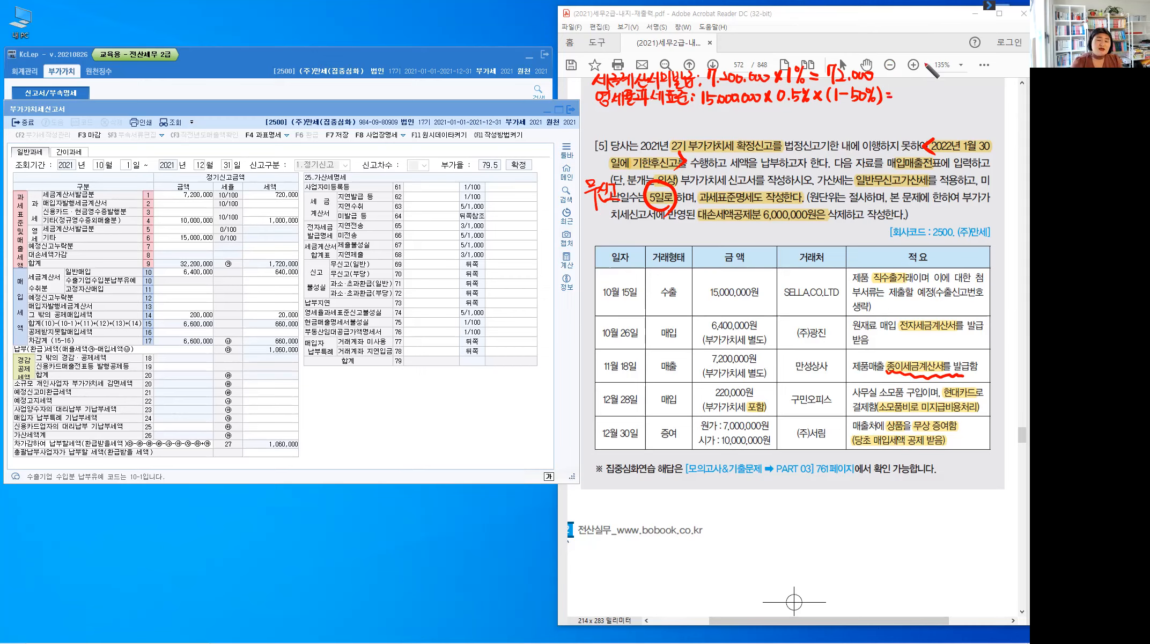
{"action": "mouse_move", "coordinate": [901, 91]}
{"action": "left_mouse_down"}
{"action": "mouse_move", "coordinate": [902, 102]}
{"action": "mouse_move", "coordinate": [946, 97]}
{"action": "left_mouse_up"}
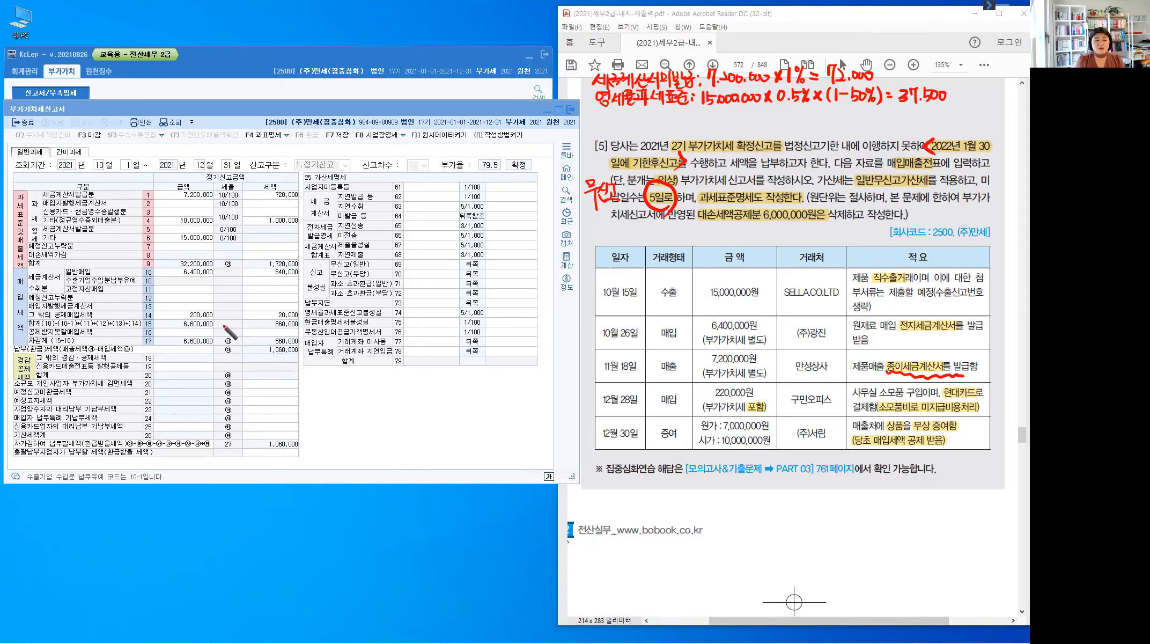
Hand-write a third penalty note under the 영세율과세표준 line, reading 신고불성실: 1,060,000 ×
{"action": "left_click", "coordinate": [279, 352]}
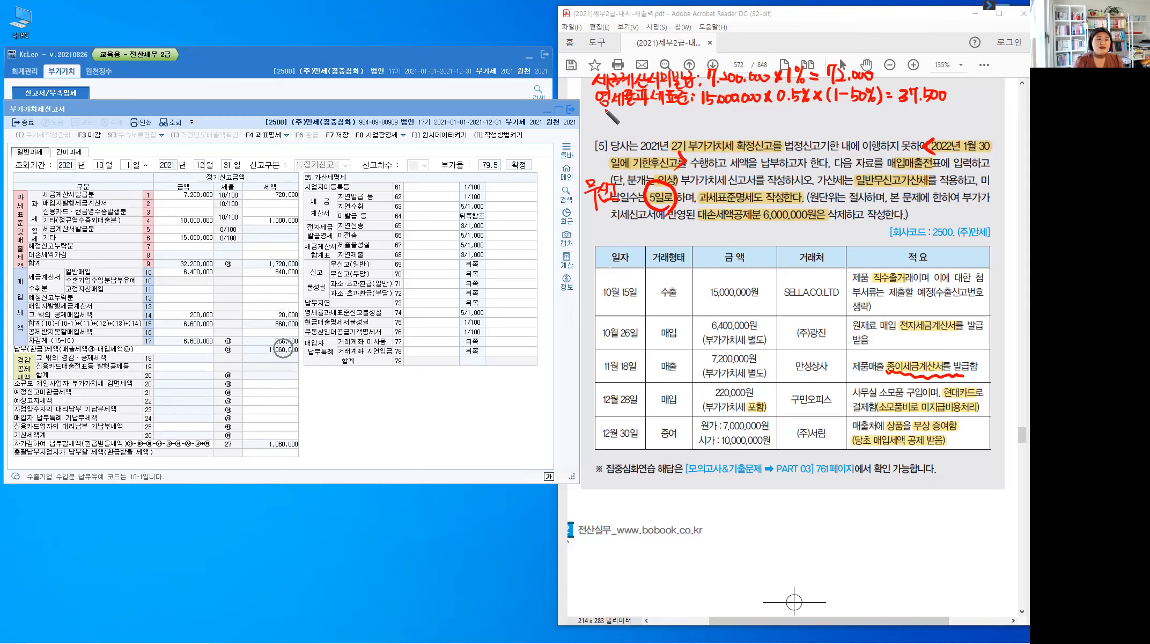
{"action": "mouse_move", "coordinate": [604, 110]}
{"action": "left_mouse_down"}
{"action": "mouse_move", "coordinate": [666, 132]}
{"action": "mouse_move", "coordinate": [661, 121]}
{"action": "mouse_move", "coordinate": [720, 111]}
{"action": "left_mouse_up"}
{"action": "left_click", "coordinate": [658, 112]}
{"action": "left_click", "coordinate": [658, 119]}
{"action": "left_click", "coordinate": [690, 119]}
{"action": "left_click", "coordinate": [716, 118]}
{"action": "left_click_drag", "start_coordinate": [728, 110], "coordinate": [718, 112]}
{"action": "left_click_drag", "start_coordinate": [724, 109], "coordinate": [730, 117]}
{"action": "left_click_drag", "start_coordinate": [730, 108], "coordinate": [724, 117]}
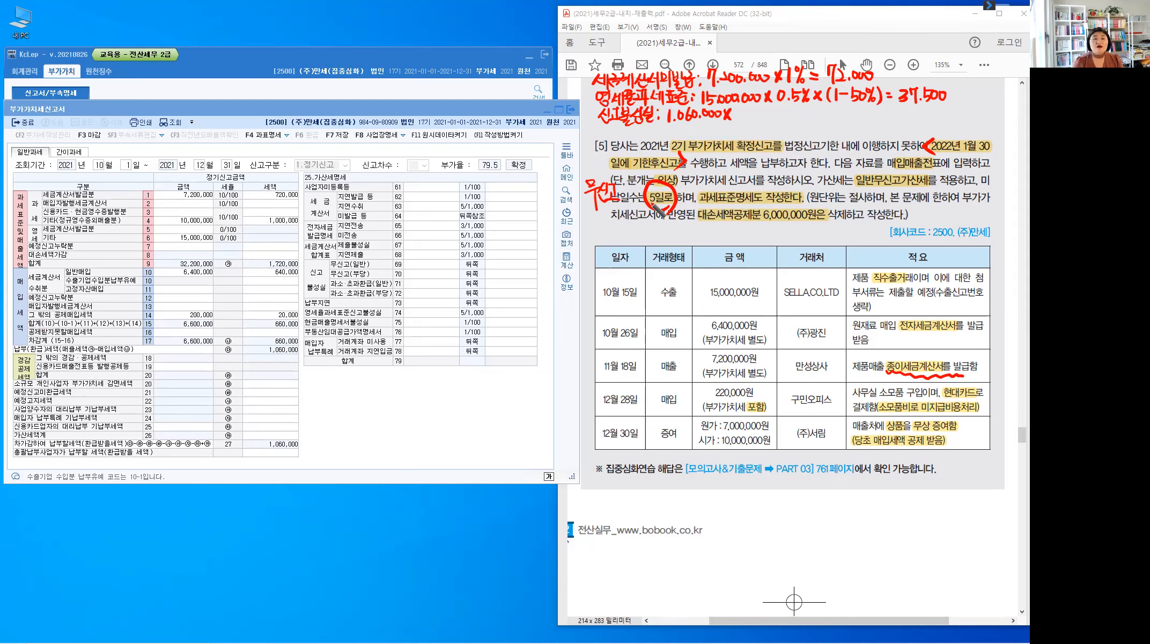
Complete the handwritten 신고불성실 calculation with 20% × (1-50%) = 106,000
{"action": "left_click_drag", "start_coordinate": [734, 111], "coordinate": [754, 121]}
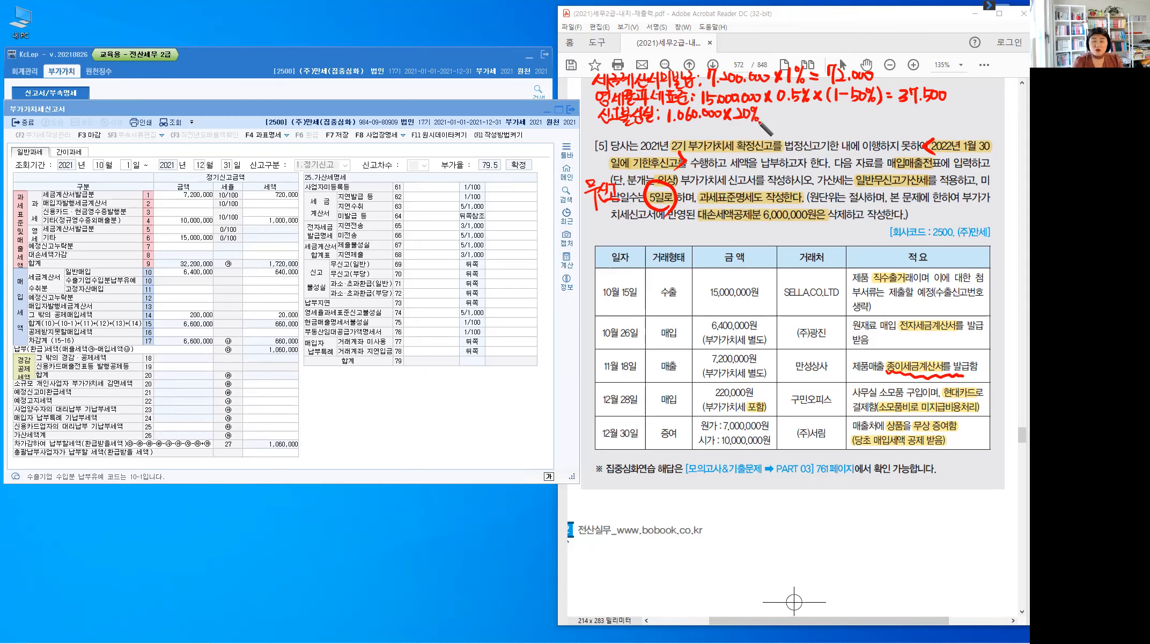
{"action": "left_click_drag", "start_coordinate": [762, 108], "coordinate": [761, 118]}
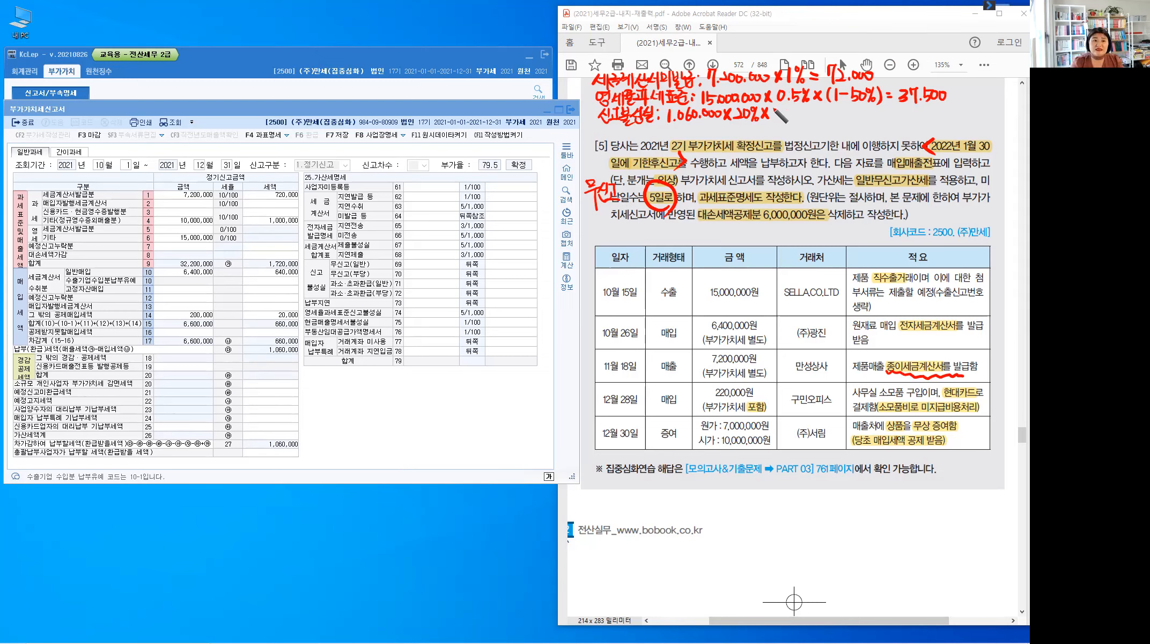
{"action": "left_click_drag", "start_coordinate": [777, 109], "coordinate": [775, 123]}
{"action": "left_click_drag", "start_coordinate": [783, 109], "coordinate": [788, 116]}
{"action": "mouse_move", "coordinate": [791, 110]}
{"action": "left_mouse_down"}
{"action": "mouse_move", "coordinate": [790, 123]}
{"action": "mouse_move", "coordinate": [797, 110]}
{"action": "left_mouse_up"}
{"action": "left_click_drag", "start_coordinate": [800, 111], "coordinate": [803, 124]}
{"action": "left_click_drag", "start_coordinate": [810, 119], "coordinate": [833, 118]}
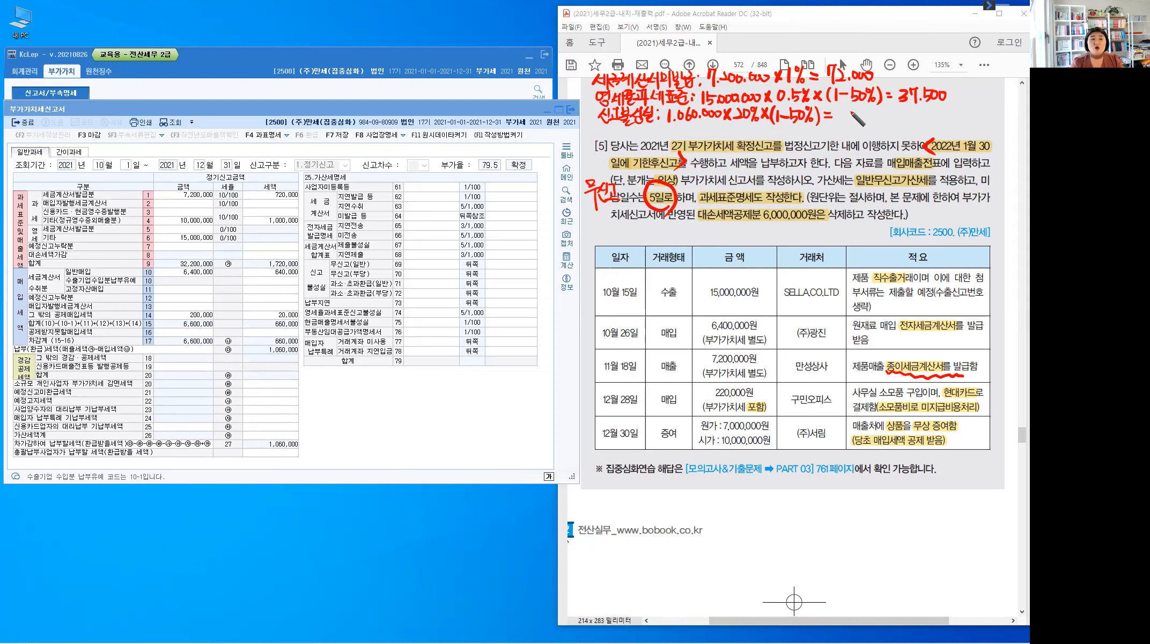
{"action": "mouse_move", "coordinate": [841, 108]}
{"action": "left_mouse_down"}
{"action": "mouse_move", "coordinate": [840, 121]}
{"action": "mouse_move", "coordinate": [877, 110]}
{"action": "left_mouse_up"}
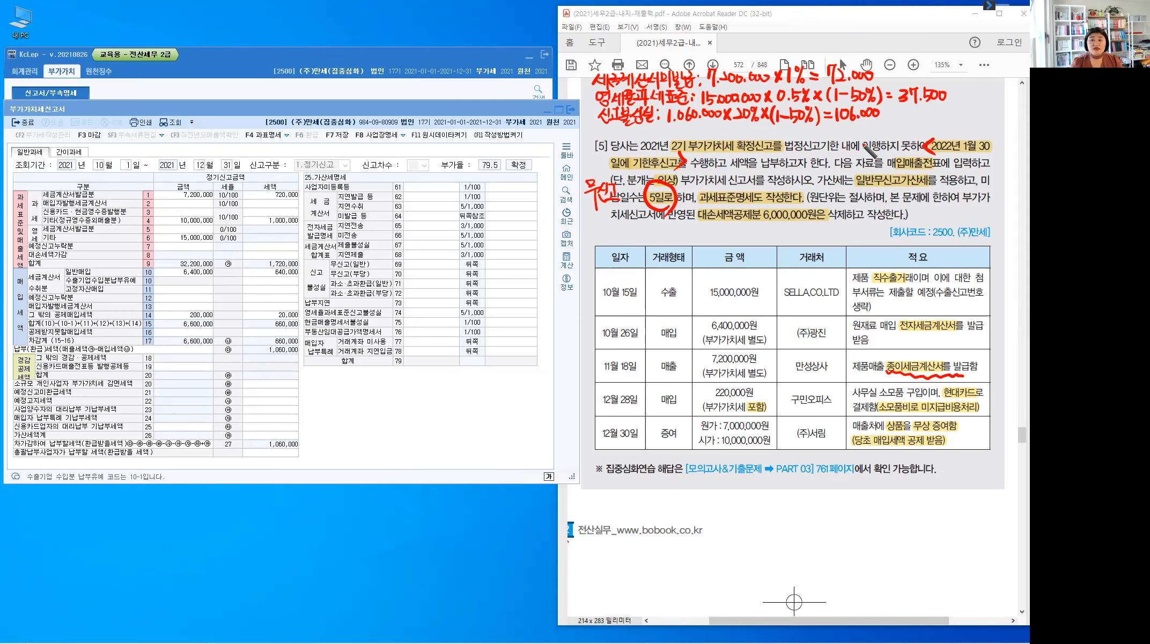
Hand-write a fourth penalty note below the 신고불성실 line, reading 납부지연: 1,060,000 ×
{"action": "left_click_drag", "start_coordinate": [606, 127], "coordinate": [616, 135]}
{"action": "left_click_drag", "start_coordinate": [608, 137], "coordinate": [626, 134]}
{"action": "mouse_move", "coordinate": [620, 130]}
{"action": "left_mouse_down"}
{"action": "mouse_move", "coordinate": [633, 147]}
{"action": "mouse_move", "coordinate": [653, 139]}
{"action": "left_mouse_up"}
{"action": "left_click", "coordinate": [659, 133]}
{"action": "left_click", "coordinate": [659, 139]}
{"action": "mouse_move", "coordinate": [645, 137]}
{"action": "left_mouse_down"}
{"action": "mouse_move", "coordinate": [670, 143]}
{"action": "mouse_move", "coordinate": [682, 131]}
{"action": "left_mouse_up"}
{"action": "left_click", "coordinate": [674, 140]}
{"action": "mouse_move", "coordinate": [691, 127]}
{"action": "left_mouse_down"}
{"action": "mouse_move", "coordinate": [689, 137]}
{"action": "mouse_move", "coordinate": [700, 131]}
{"action": "left_mouse_up"}
{"action": "left_click", "coordinate": [704, 138]}
{"action": "left_click_drag", "start_coordinate": [710, 130], "coordinate": [711, 130]}
{"action": "left_click_drag", "start_coordinate": [717, 130], "coordinate": [736, 138]}
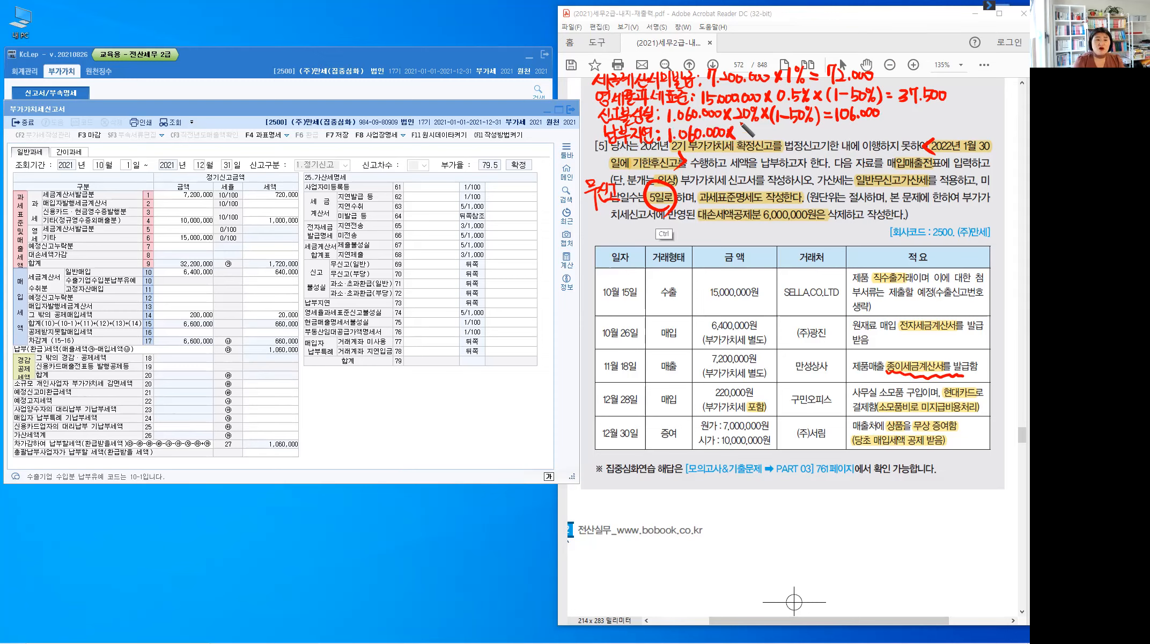
Extend the handwritten 납부지연 calculation with 5일 × 2.5/10,000 =
{"action": "left_click_drag", "start_coordinate": [747, 126], "coordinate": [801, 136]}
{"action": "mouse_move", "coordinate": [801, 128]}
{"action": "left_mouse_down"}
{"action": "mouse_move", "coordinate": [794, 137]}
{"action": "mouse_move", "coordinate": [812, 137]}
{"action": "left_mouse_up"}
{"action": "left_click_drag", "start_coordinate": [817, 127], "coordinate": [806, 138]}
{"action": "left_click", "coordinate": [820, 137]}
{"action": "left_click_drag", "start_coordinate": [813, 128], "coordinate": [825, 130]}
{"action": "left_click_drag", "start_coordinate": [834, 129], "coordinate": [833, 130]}
{"action": "left_click_drag", "start_coordinate": [842, 129], "coordinate": [840, 130]}
{"action": "left_click_drag", "start_coordinate": [847, 129], "coordinate": [854, 129]}
{"action": "left_click_drag", "start_coordinate": [846, 134], "coordinate": [854, 134]}
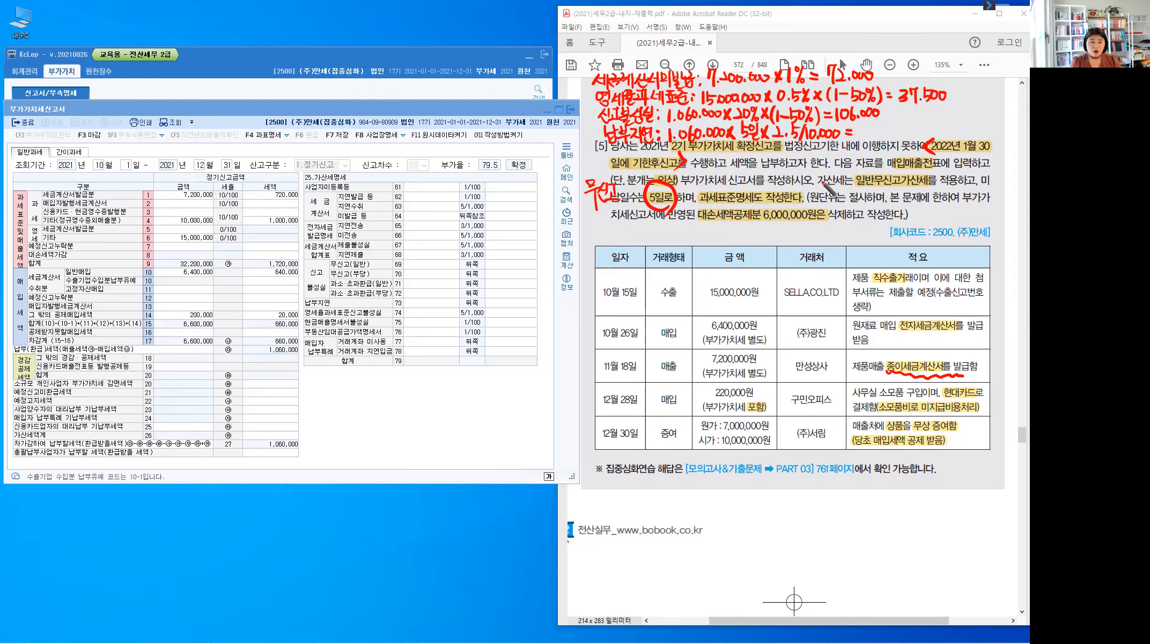
Switch to the Windows calculator and clear its previous result
{"action": "key", "text": "alt"}
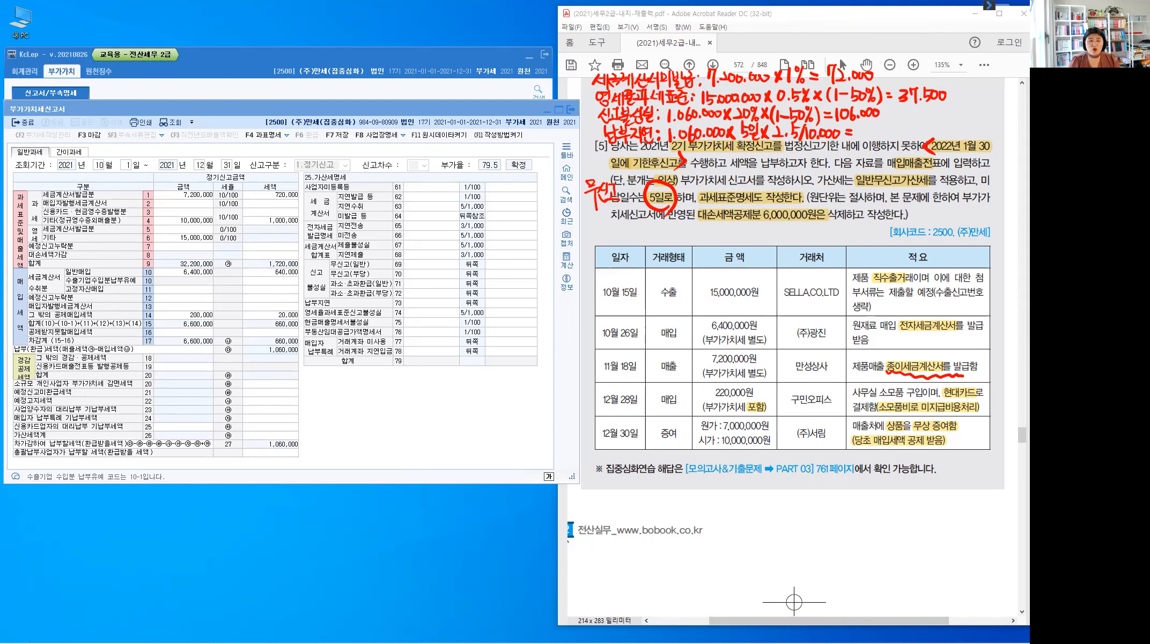
{"action": "key", "text": "alt+Tab"}
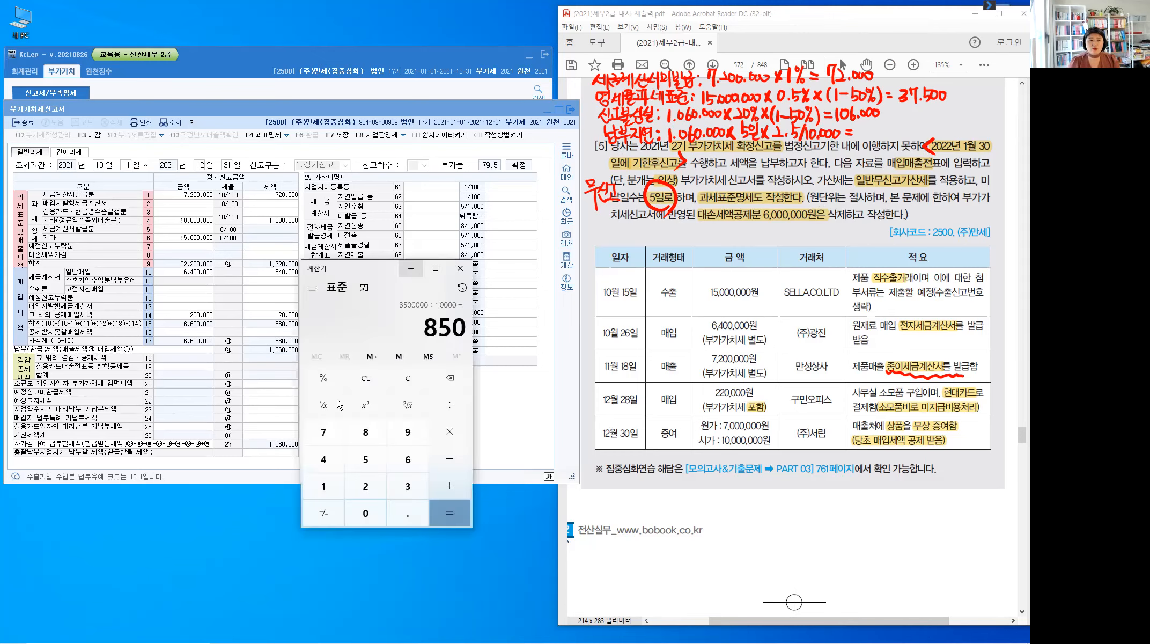
{"action": "left_click", "coordinate": [413, 380]}
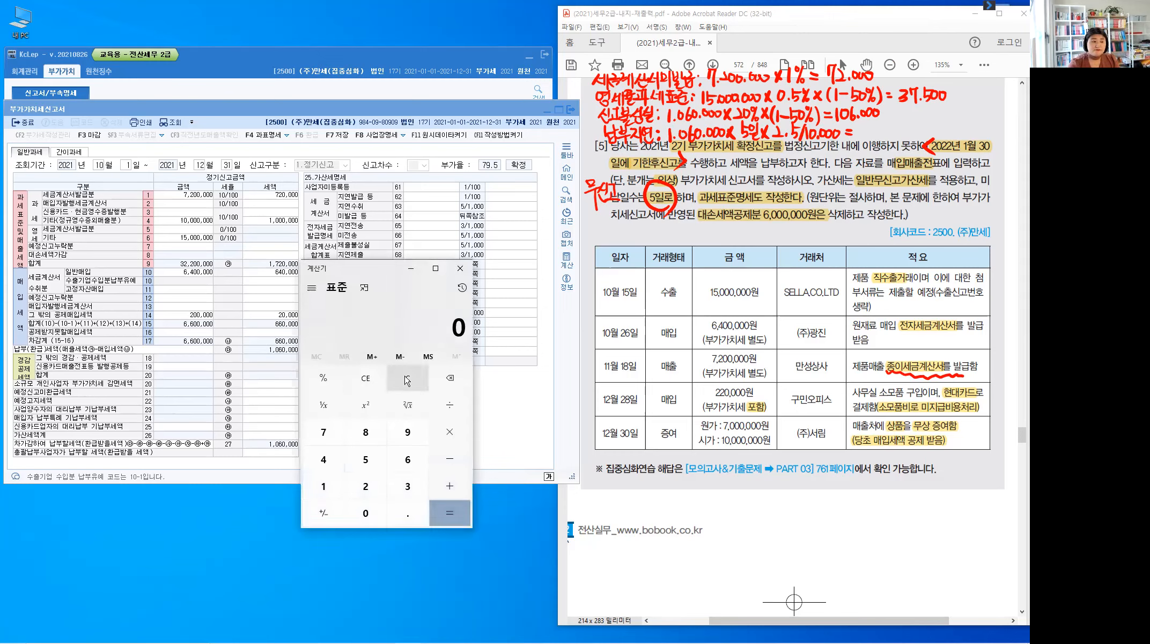
Try to calculate the 납부지연 penalty from 1,060,000, 5 days and the 2.5/10,000 rate
{"action": "type", "text": "1,060,000"}
{"action": "key", "text": "asterisk"}
{"action": "type", "text": "5"}
{"action": "key", "text": "asterisk"}
{"action": "type", "text": "2.5"}
{"action": "key", "text": "slash"}
{"action": "type", "text": "10,00"}
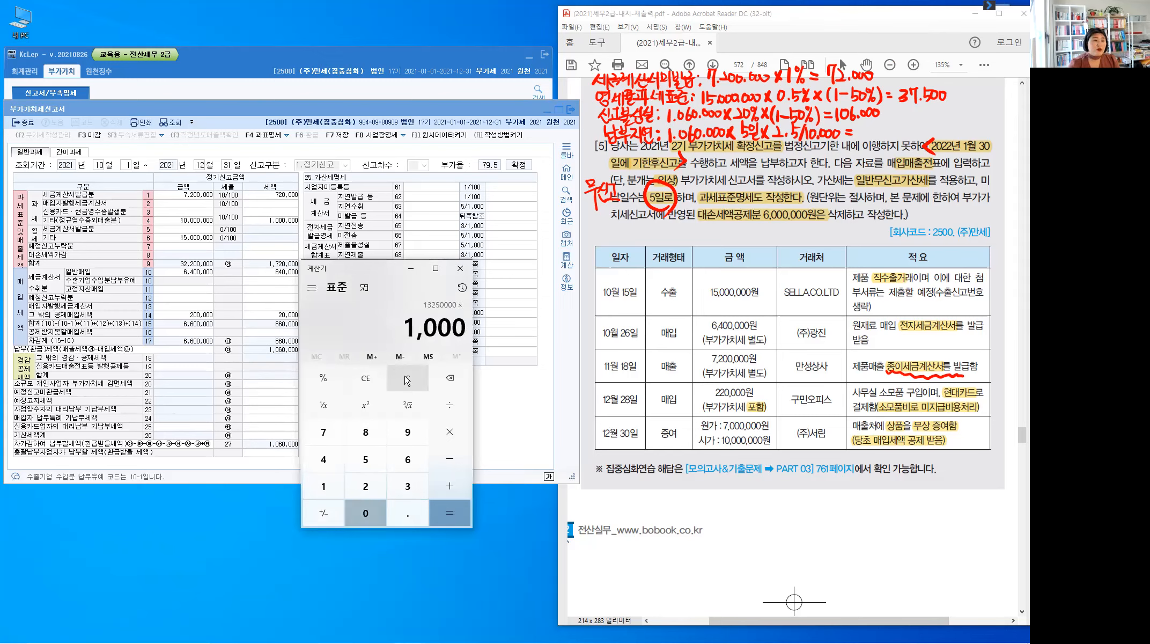
{"action": "type", "text": "0"}
{"action": "key", "text": "Return"}
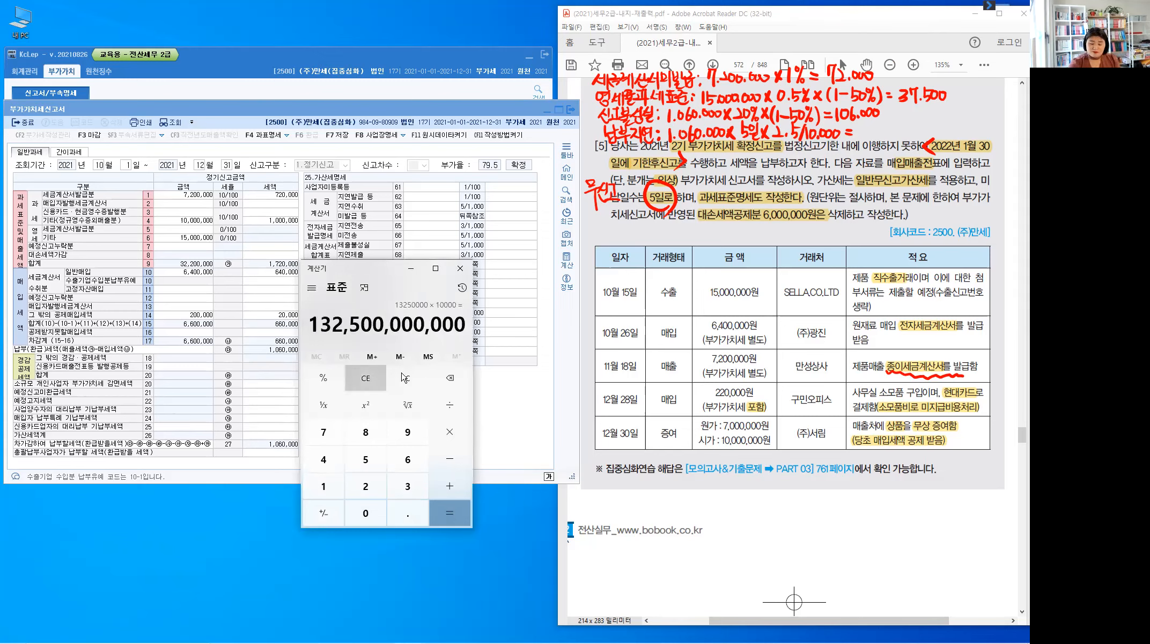
Clear the calculator and compute 1,060,000 × 5 × 2.5 ÷ 10,000
{"action": "left_click", "coordinate": [404, 378]}
{"action": "type", "text": "10"}
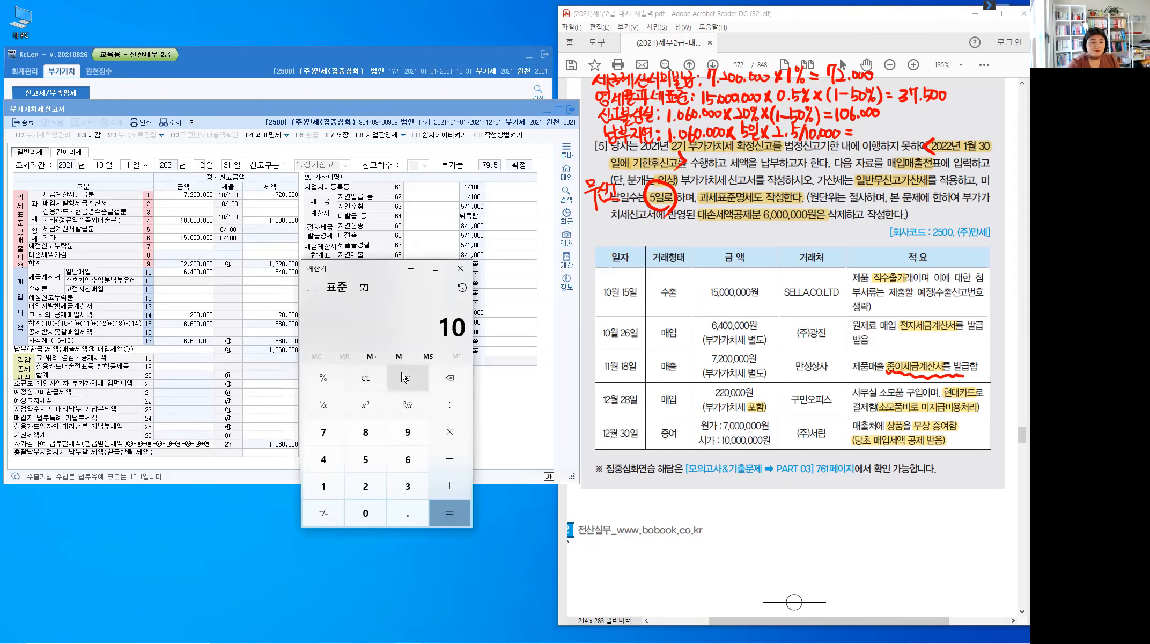
{"action": "type", "text": "60,000"}
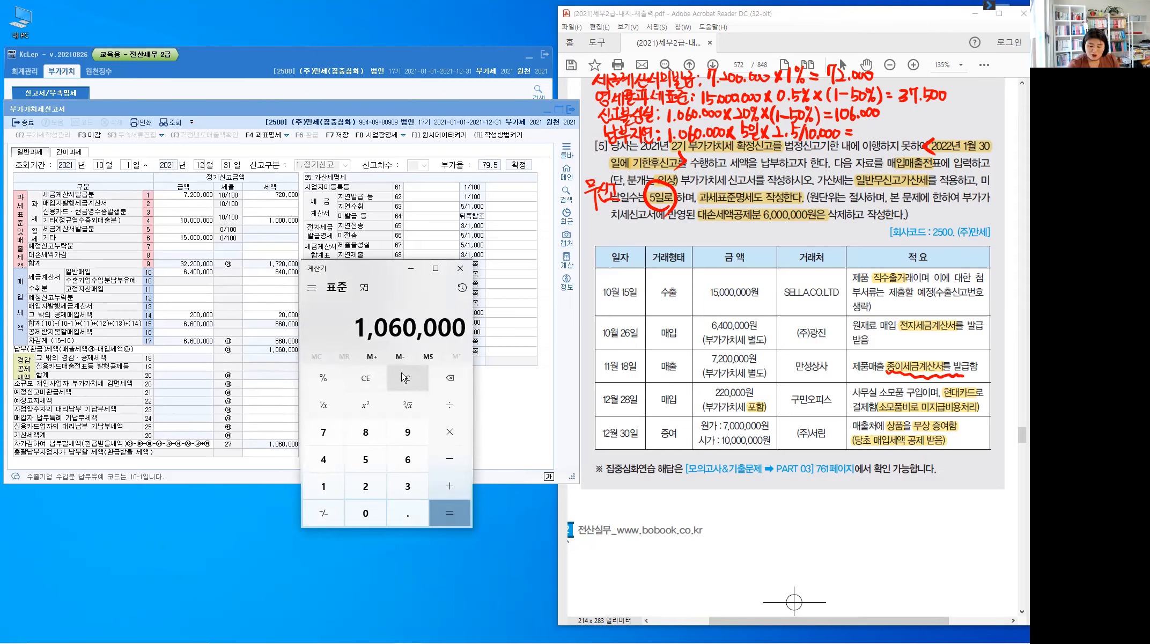
{"action": "type", "text": "*5"}
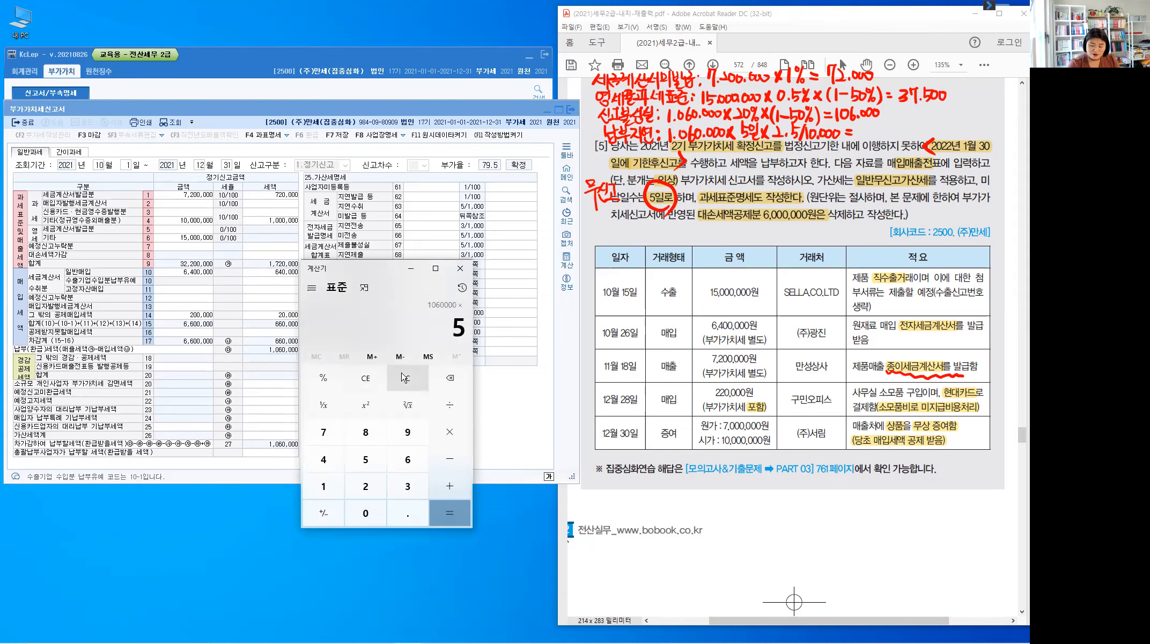
{"action": "type", "text": "*2.5/"}
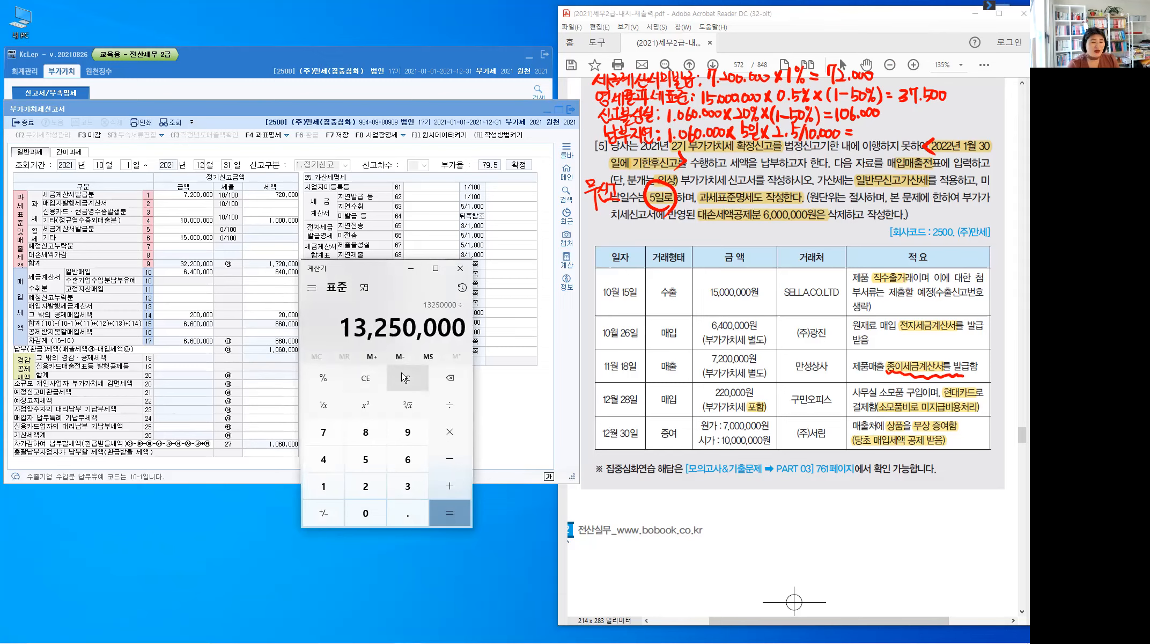
{"action": "type", "text": "10000"}
{"action": "key", "text": "Return"}
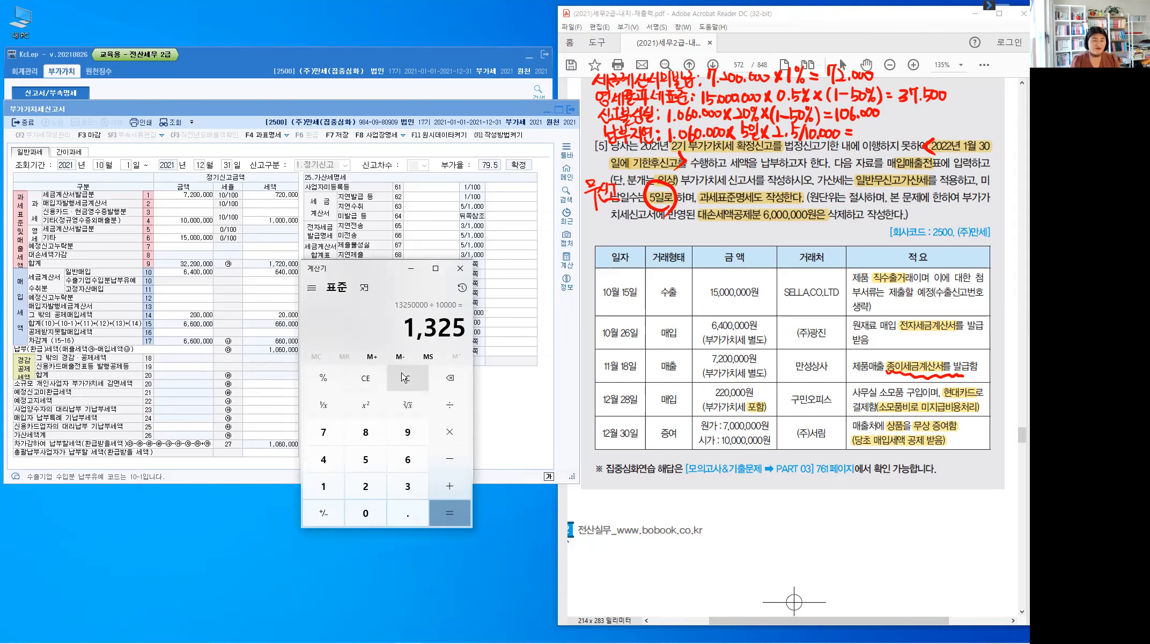
Finish the handwritten 납부지연 note with the result 1,325 and minimize the calculator
{"action": "mouse_move", "coordinate": [862, 125]}
{"action": "left_mouse_down"}
{"action": "mouse_move", "coordinate": [861, 135]}
{"action": "mouse_move", "coordinate": [897, 136]}
{"action": "left_mouse_up"}
{"action": "left_click", "coordinate": [867, 136]}
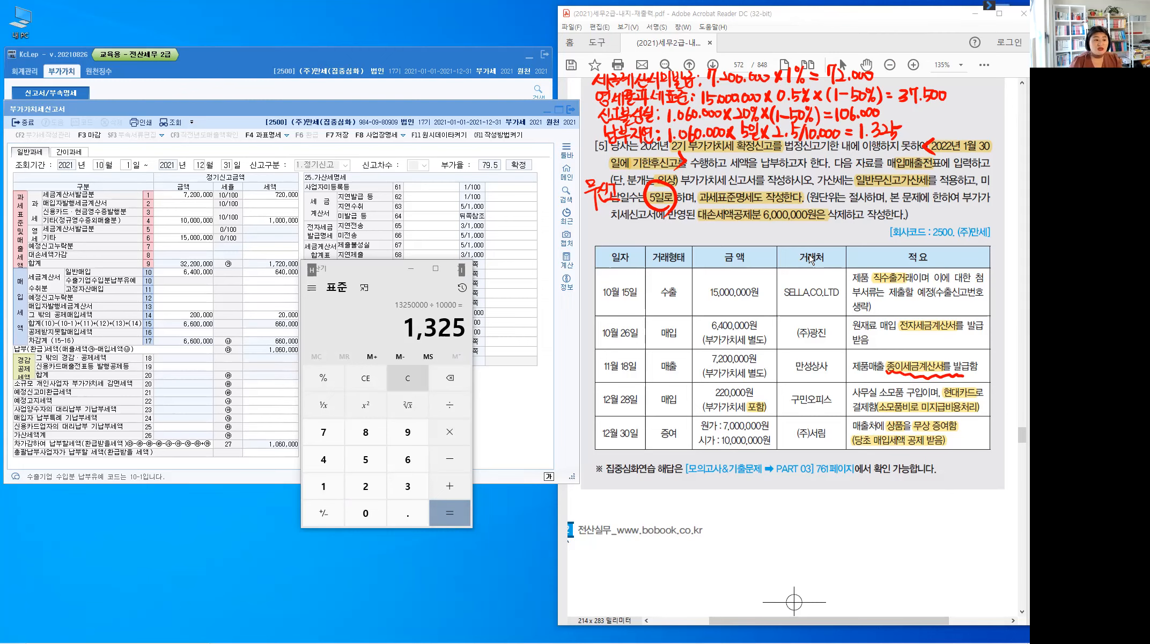
{"action": "left_click", "coordinate": [411, 273]}
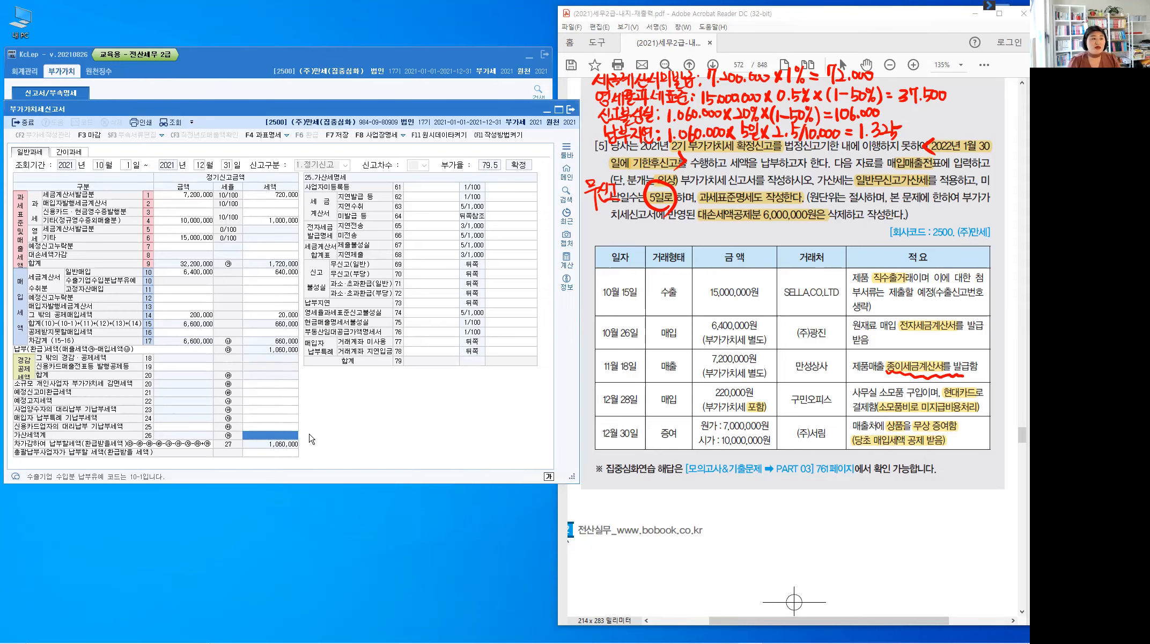
In the 가산세명세, enter 7,200,000 as the 세금계산서 미발급 등 (64) amount and set its penalty to 72,000
{"action": "key", "text": "ctrl"}
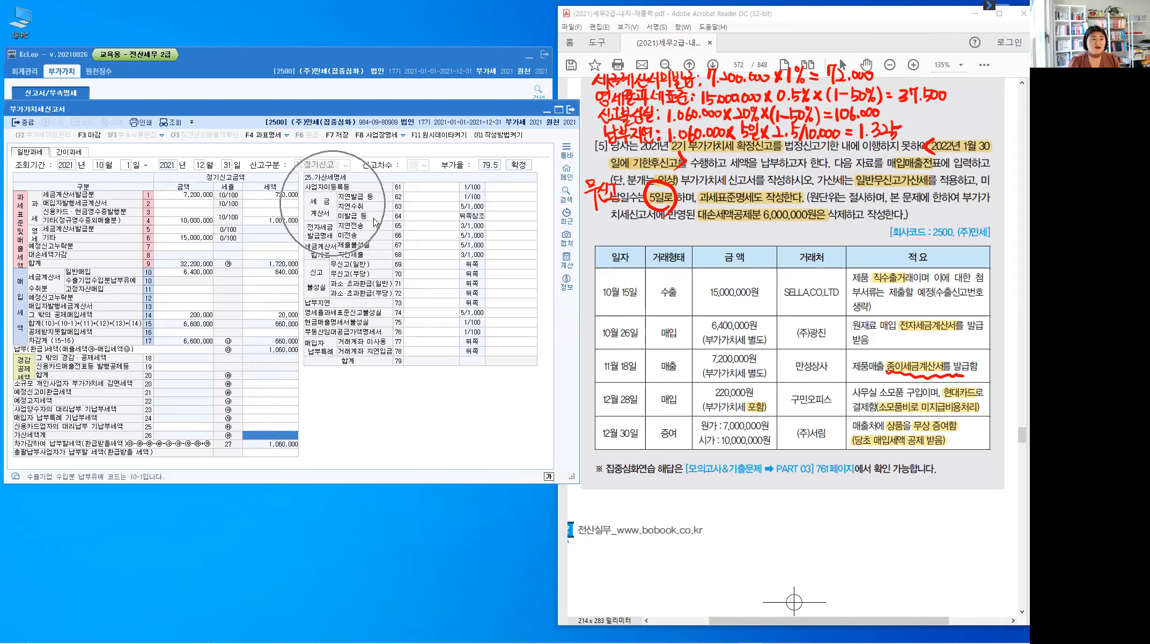
{"action": "left_click", "coordinate": [411, 217]}
{"action": "type", "text": "7,200,000"}
{"action": "key", "text": "Return"}
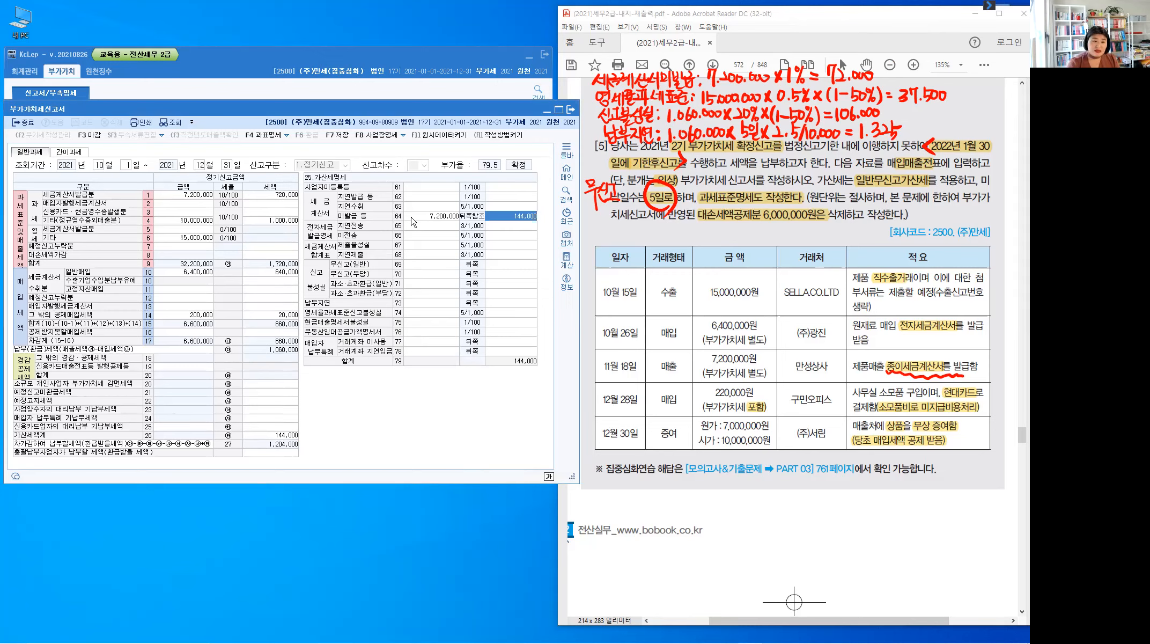
{"action": "type", "text": "72,000"}
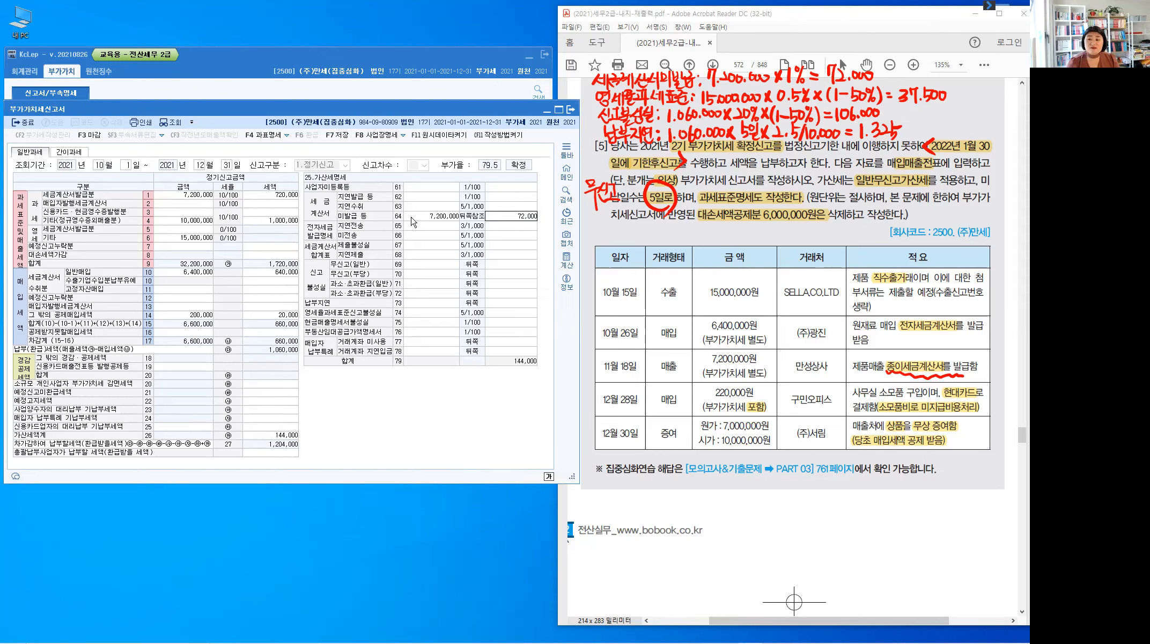
{"action": "key", "text": "Return"}
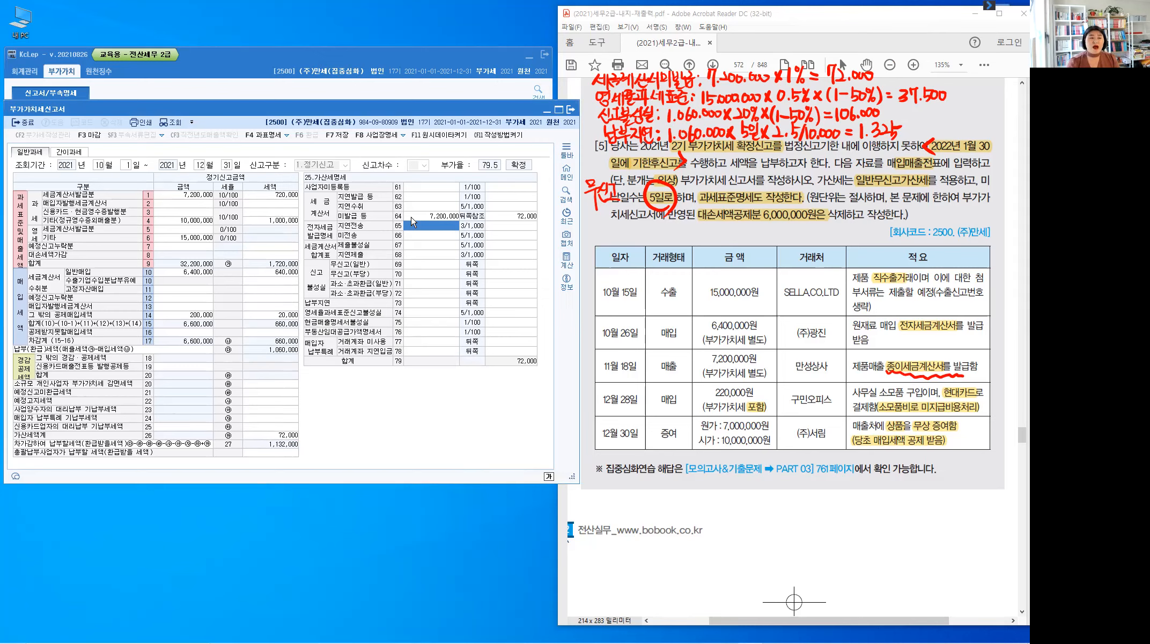
Enter 15,000,000 as the 영세율과세표준신고불성실 (74) amount and set its penalty to 37,500
{"action": "left_click", "coordinate": [429, 318]}
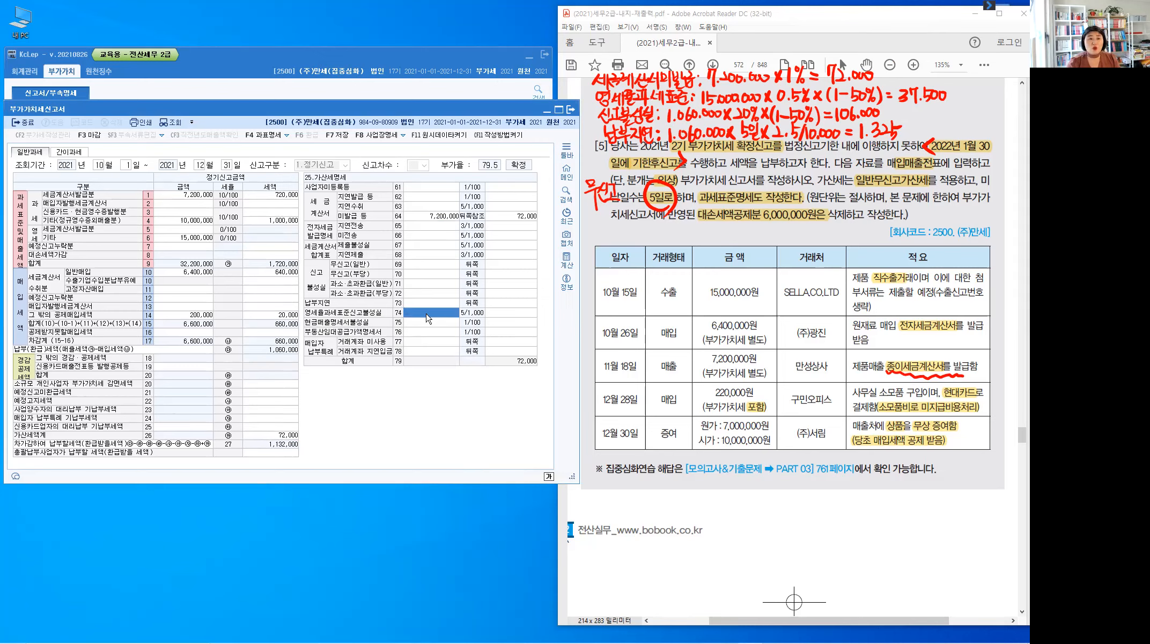
{"action": "type", "text": "15,000,000"}
{"action": "key", "text": "Return"}
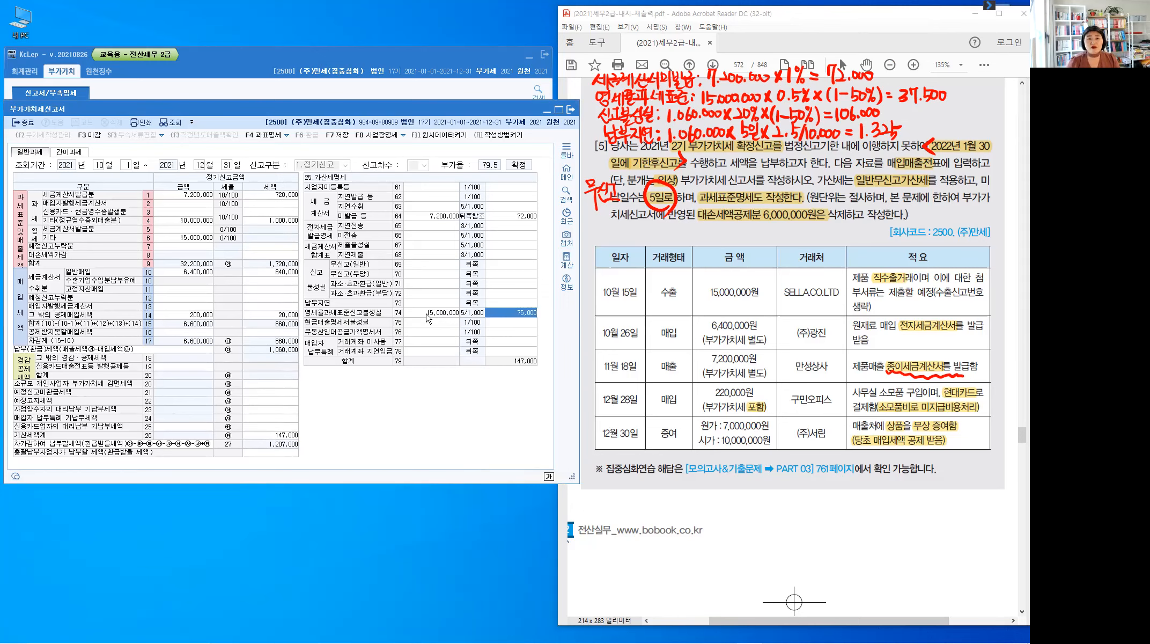
{"action": "type", "text": "37500"}
{"action": "key", "text": "Return"}
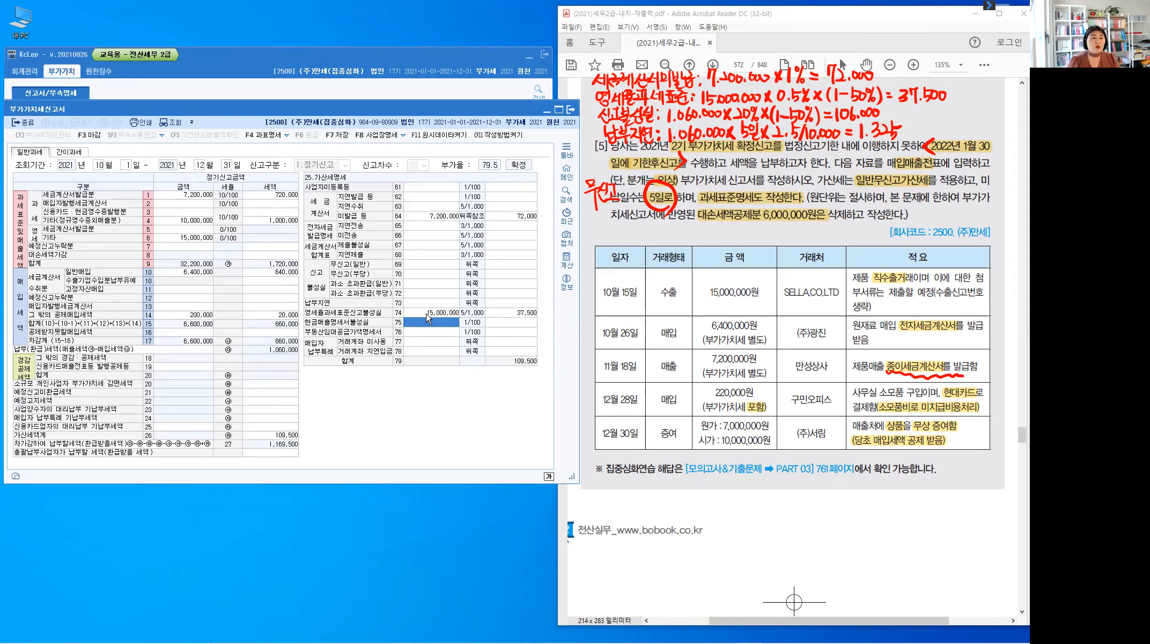
Enter 1,060,000 as the 무신고(일반) (69) amount and set its penalty to 106,000
{"action": "left_click", "coordinate": [432, 265]}
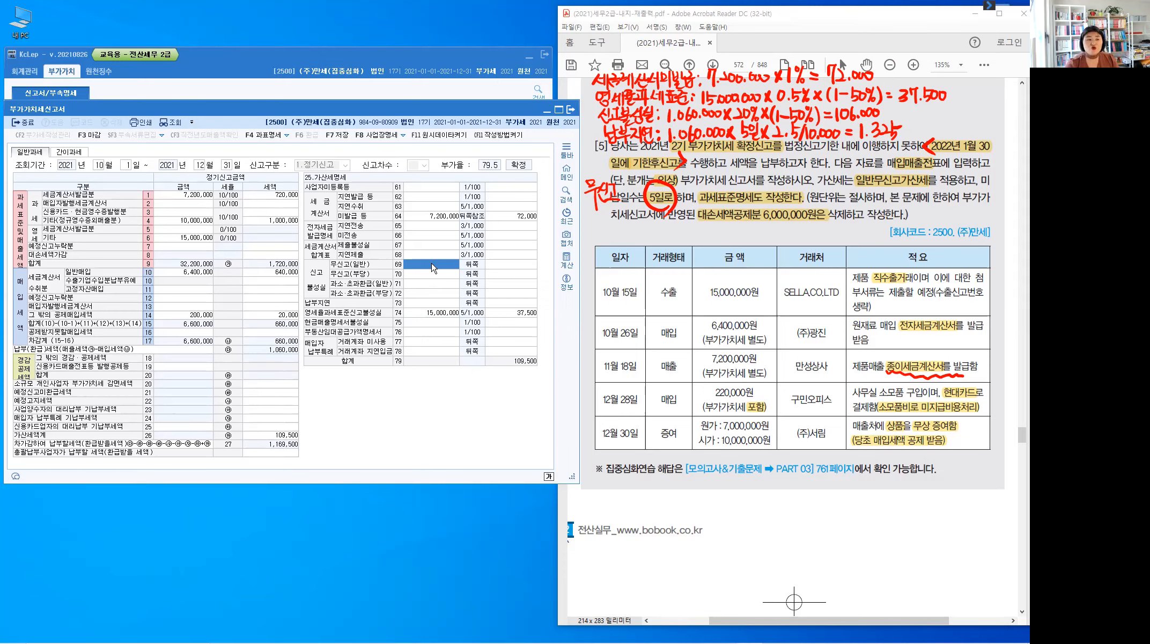
{"action": "type", "text": "1,060,000"}
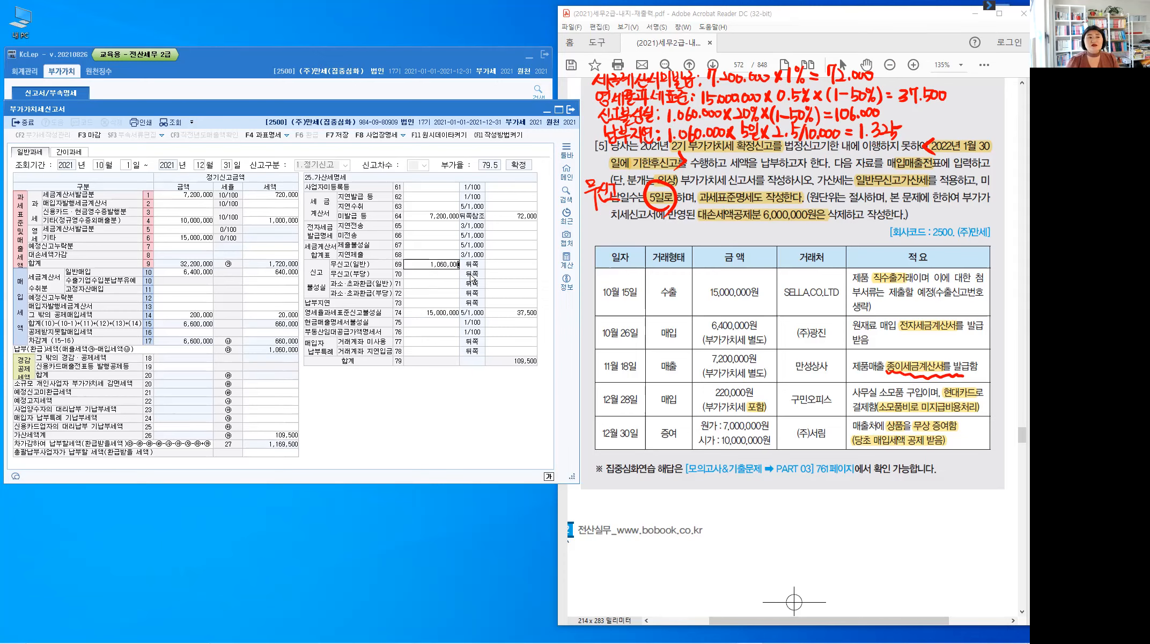
{"action": "key", "text": "Return"}
{"action": "type", "text": "106,000"}
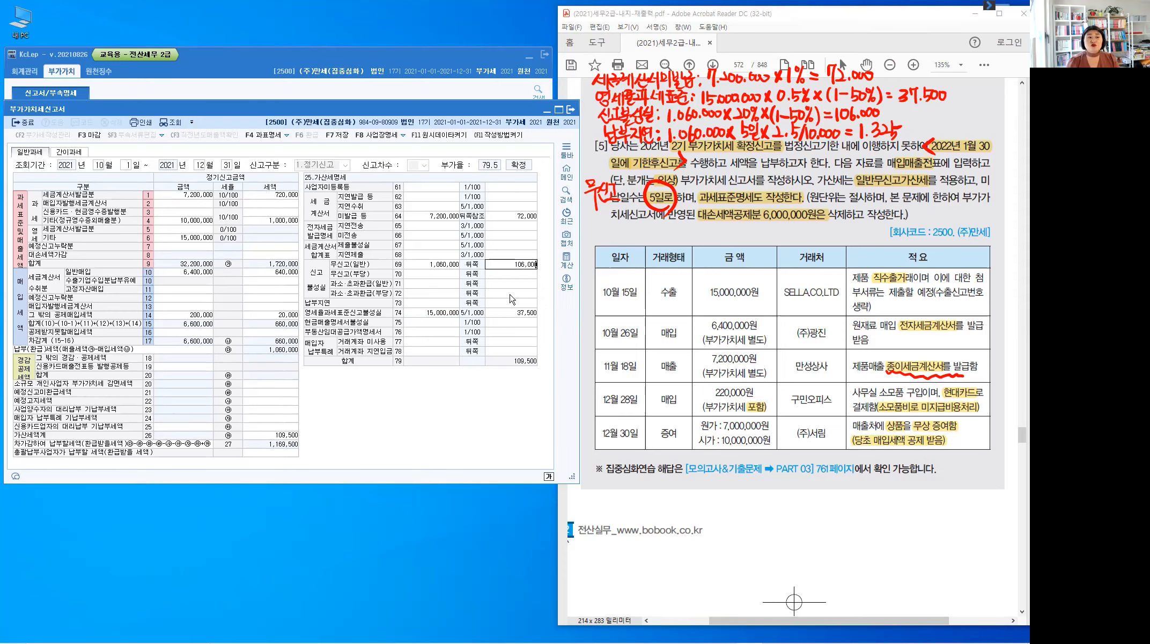
{"action": "key", "text": "Return"}
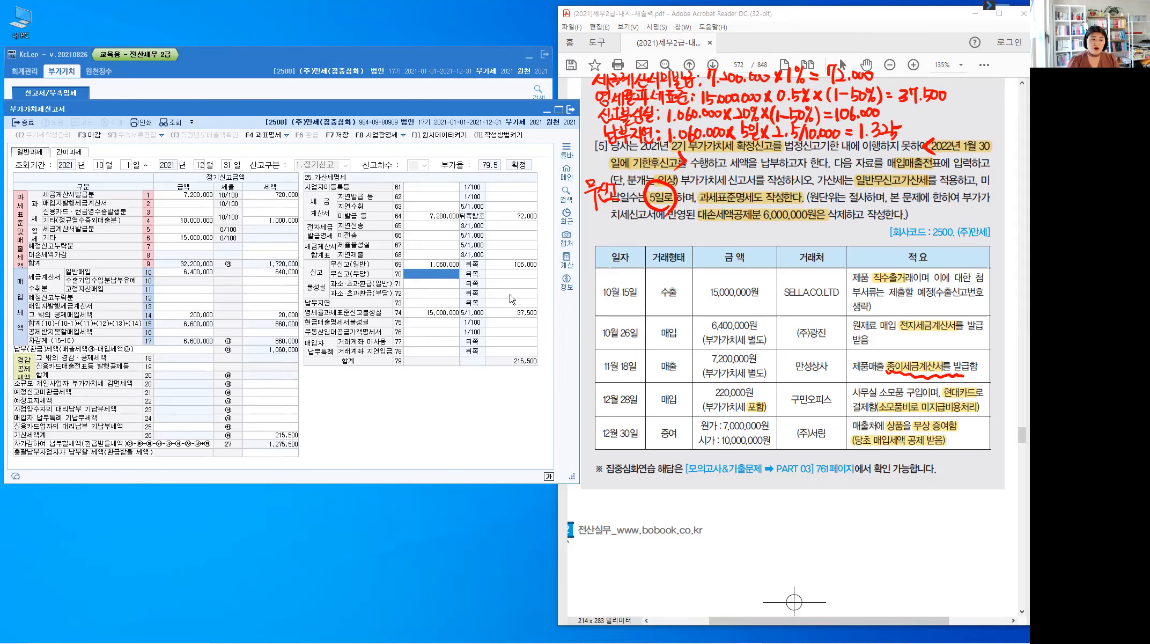
Enter 1,060,000 as the 납부지연 (73) amount and calculate its penalty from due date 2022-01-25 and payment date 2022-01-30
{"action": "left_click", "coordinate": [439, 303]}
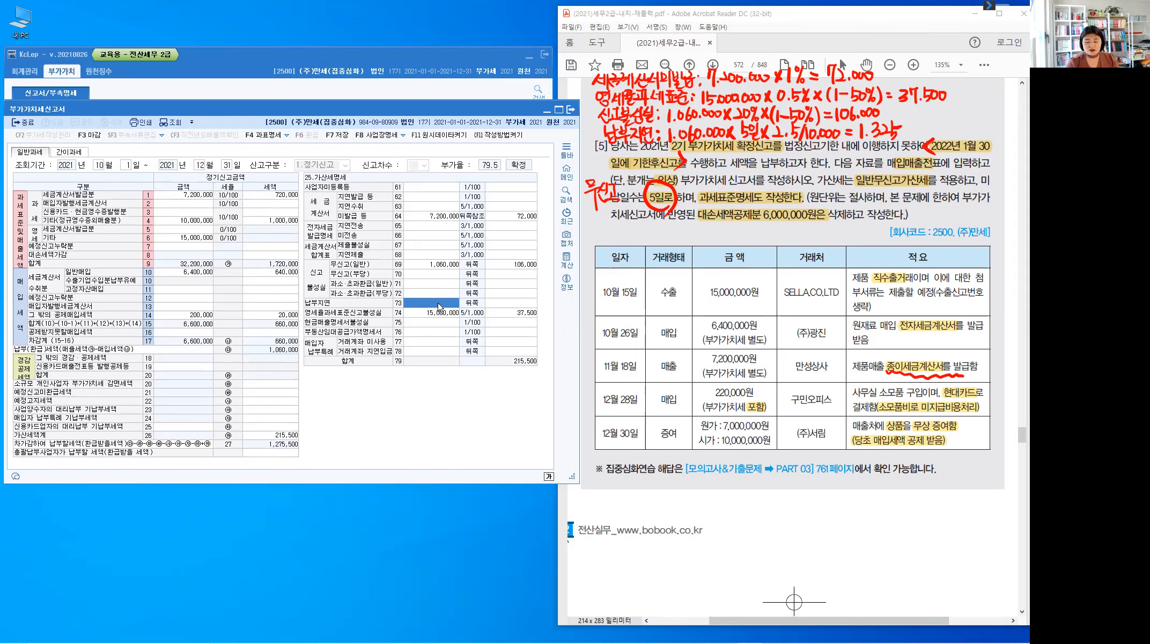
{"action": "type", "text": "1,060,000"}
{"action": "key", "text": "Return"}
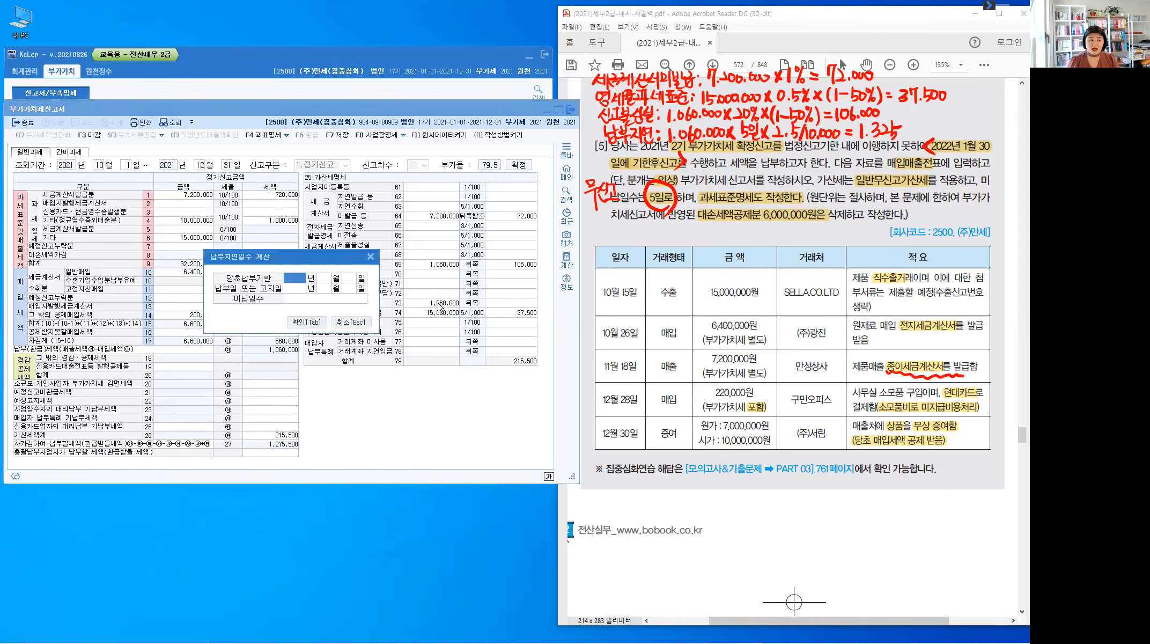
{"action": "type", "text": "20"}
{"action": "type", "text": "22"}
{"action": "type", "text": "013"}
{"action": "type", "text": "5 일"}
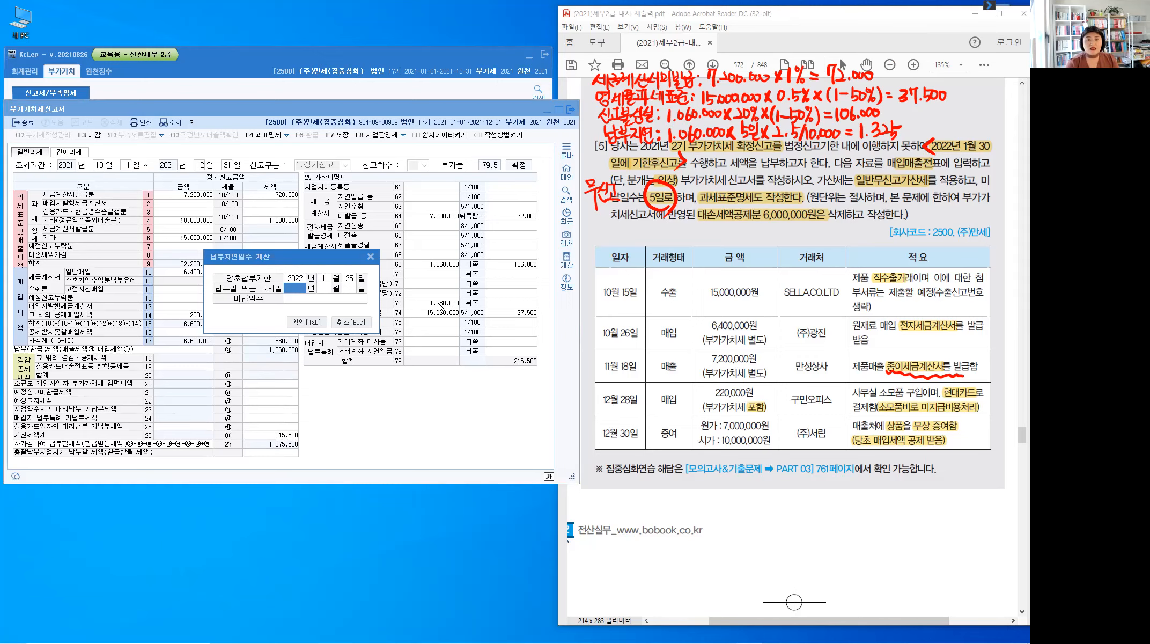
{"action": "type", "text": "20"}
{"action": "type", "text": "2201"}
{"action": "type", "text": "30"}
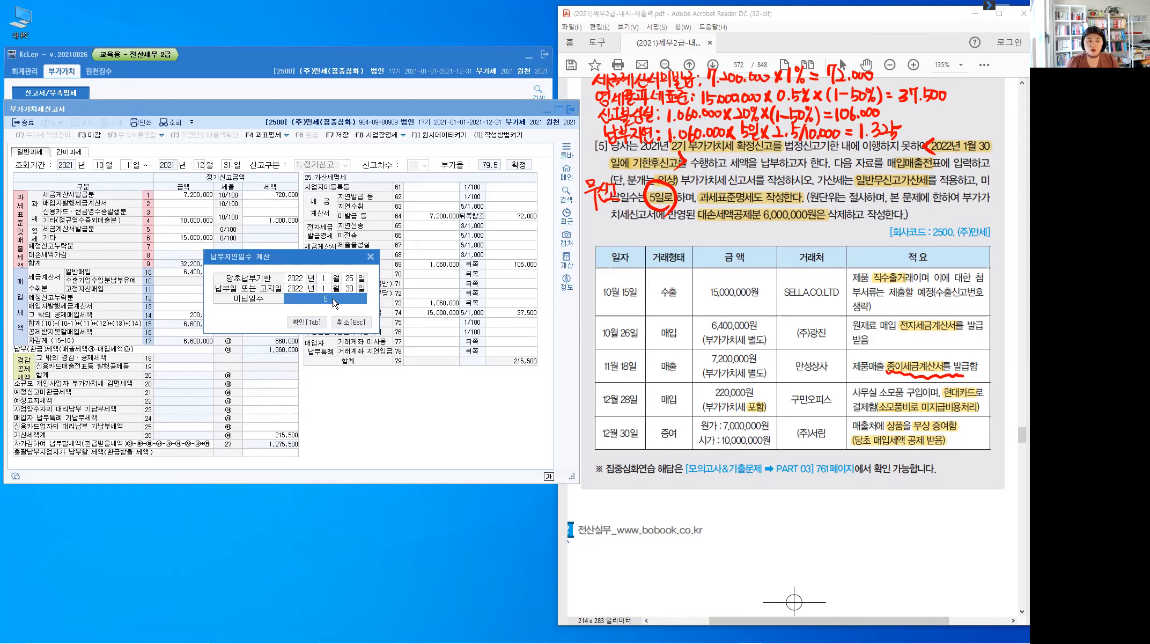
{"action": "left_click", "coordinate": [308, 323]}
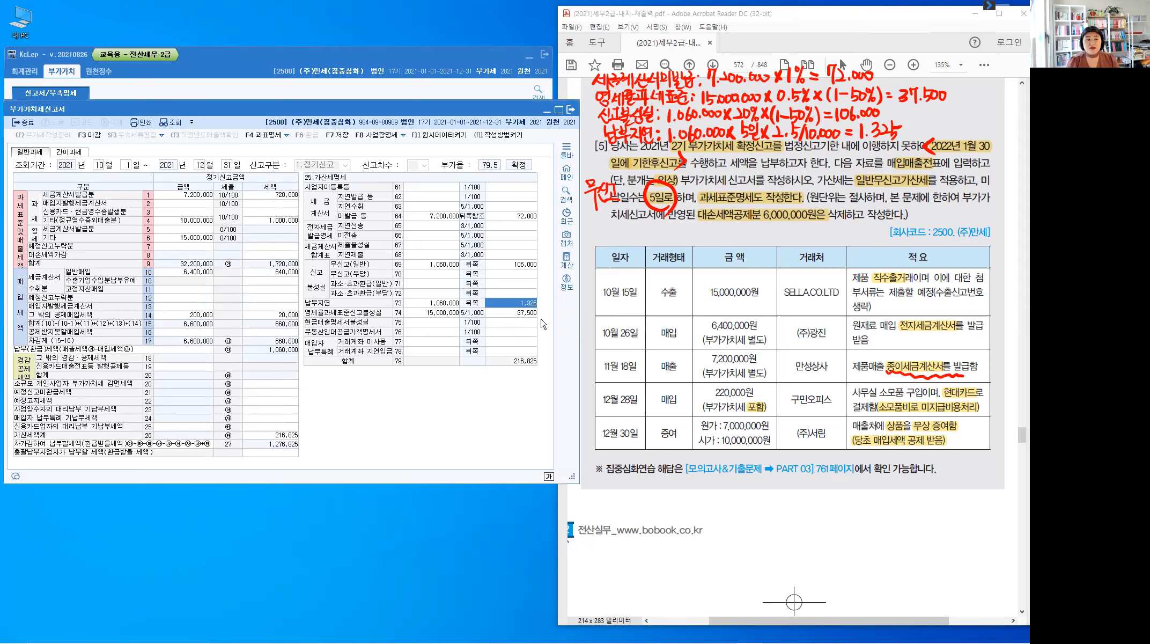
Check the penalty total and final tax payable in the return, and clear the handwritten notes from the problem page
{"action": "left_click", "coordinate": [526, 352]}
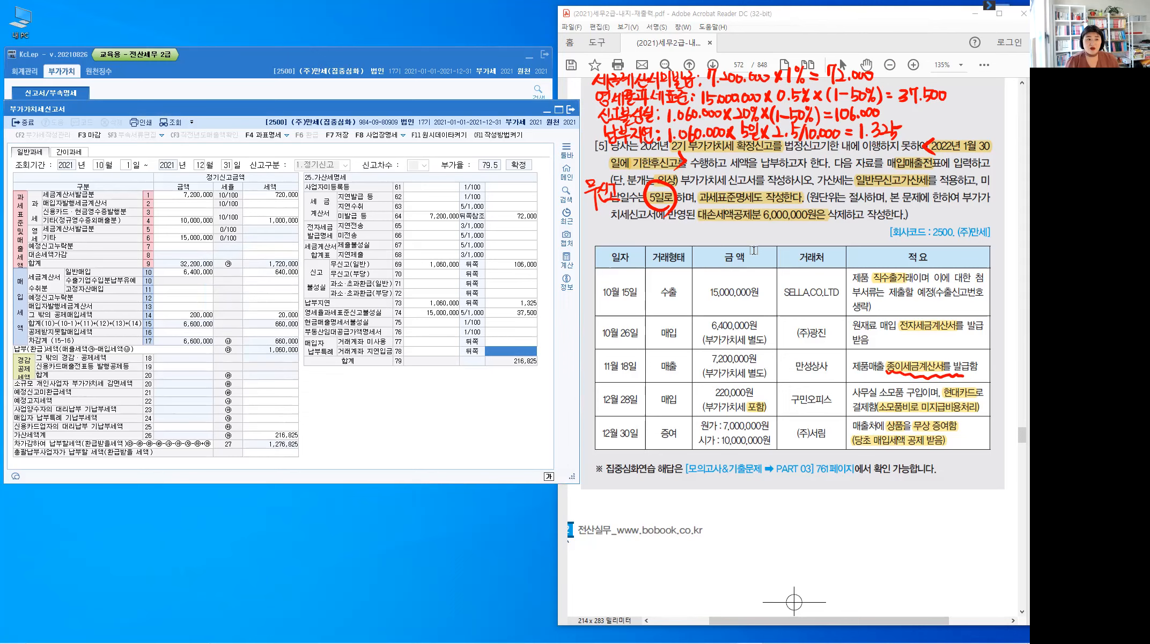
{"action": "left_click", "coordinate": [269, 434]}
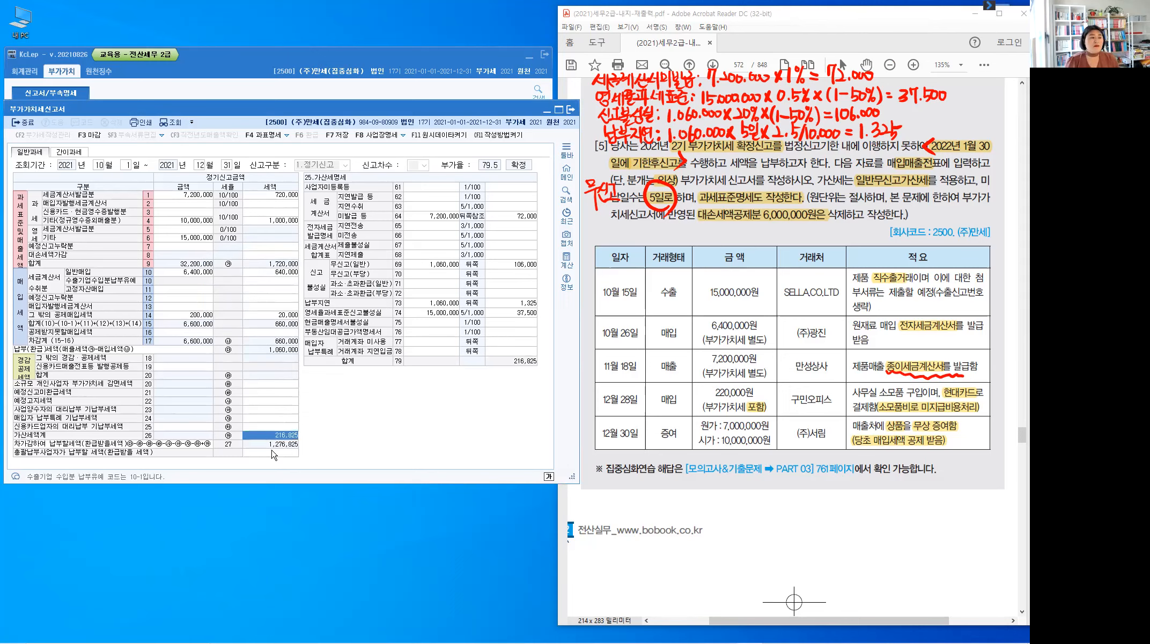
{"action": "left_click", "coordinate": [275, 453]}
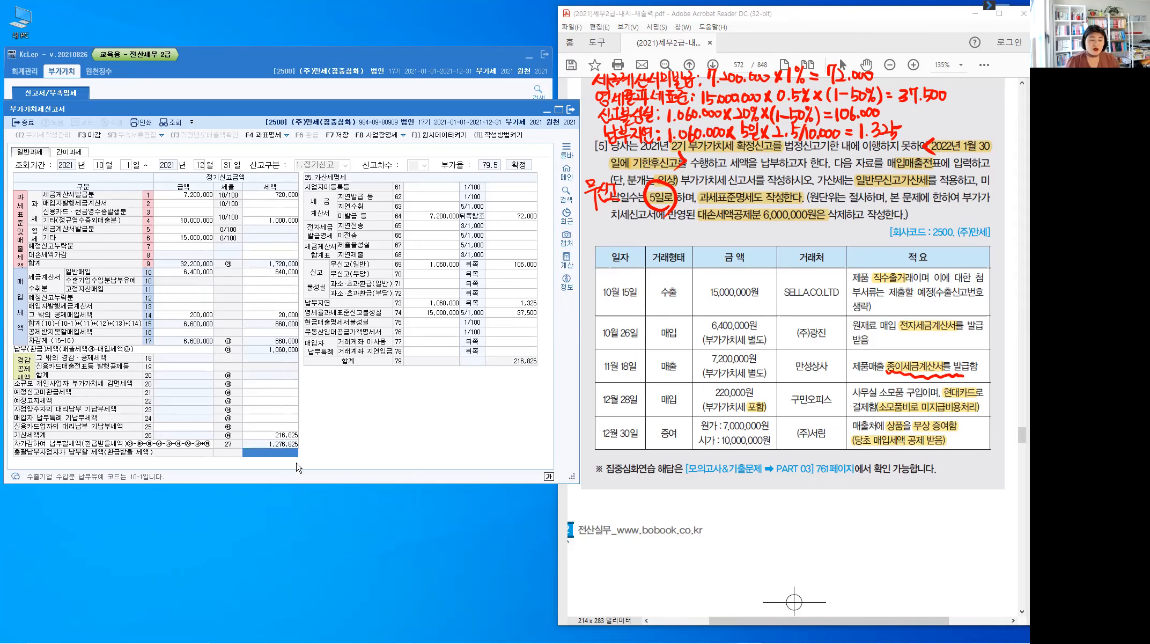
{"action": "left_click", "coordinate": [698, 496]}
{"action": "key", "text": "Escape"}
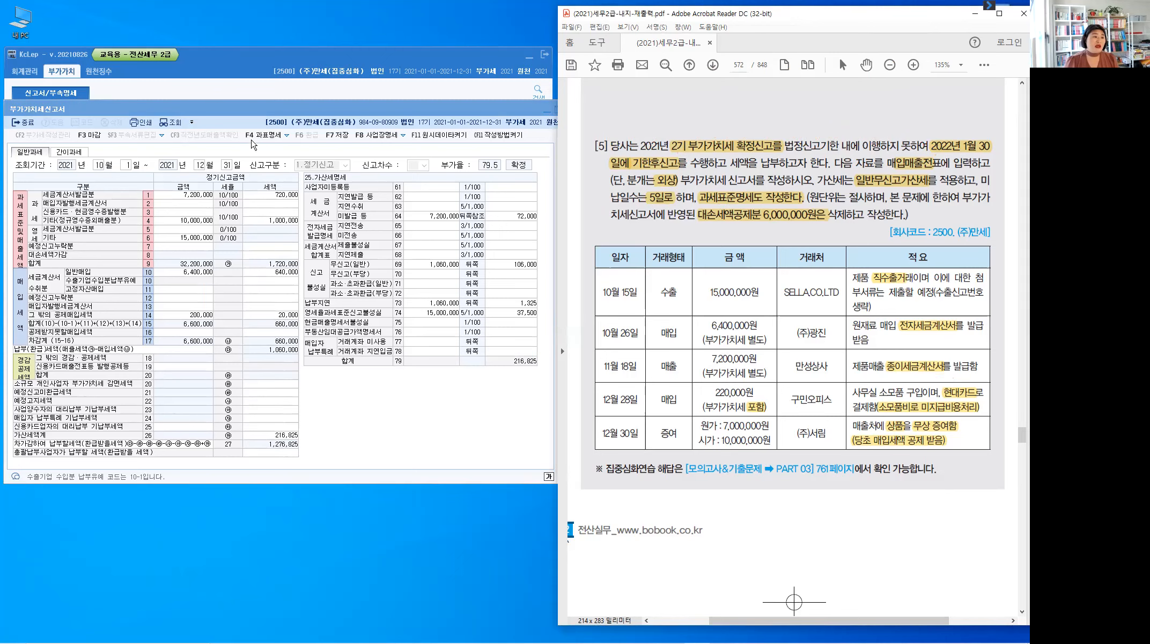
Open the return's 과세표준명세 and set the 신고구분 to 4 (기한후과세표준)
{"action": "left_click", "coordinate": [258, 137]}
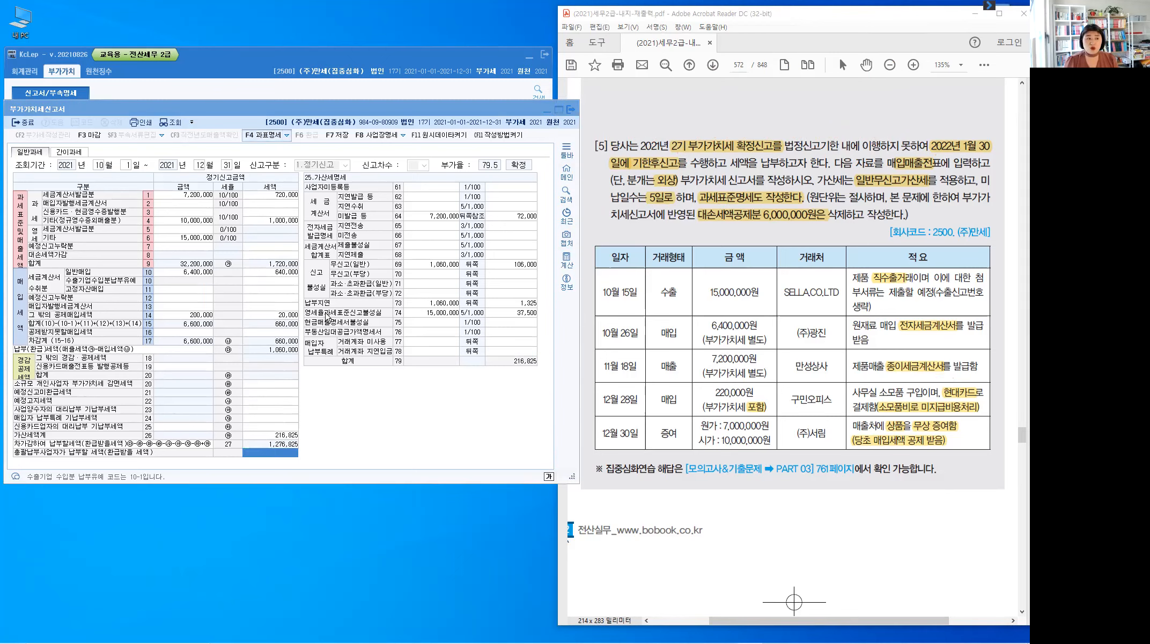
{"action": "left_click", "coordinate": [357, 181]}
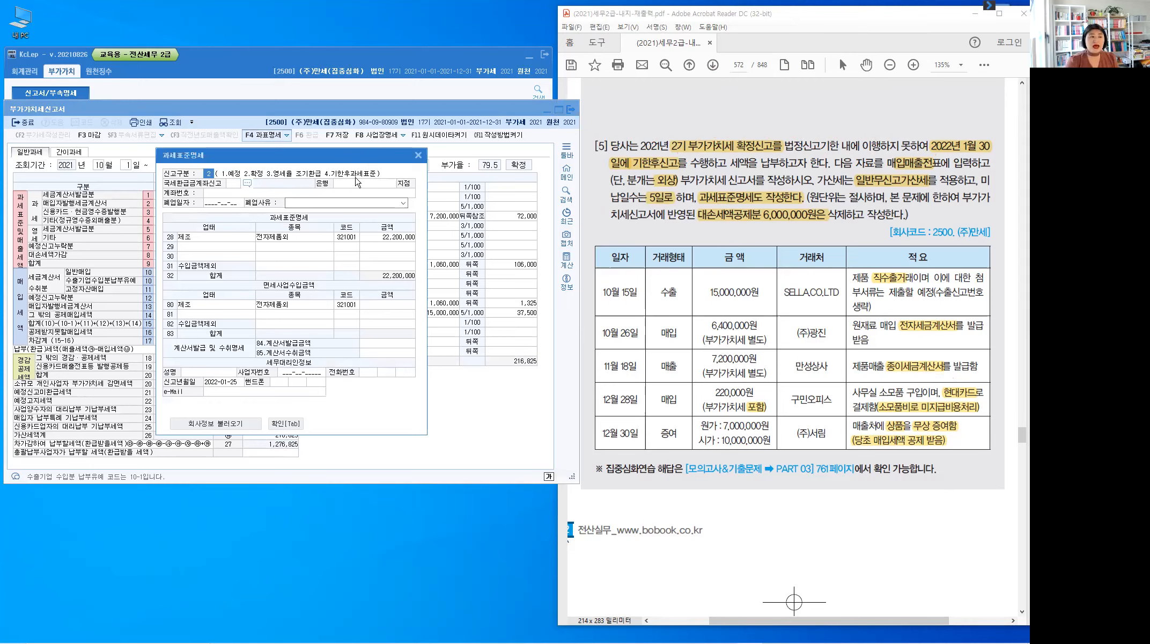
{"action": "type", "text": "4"}
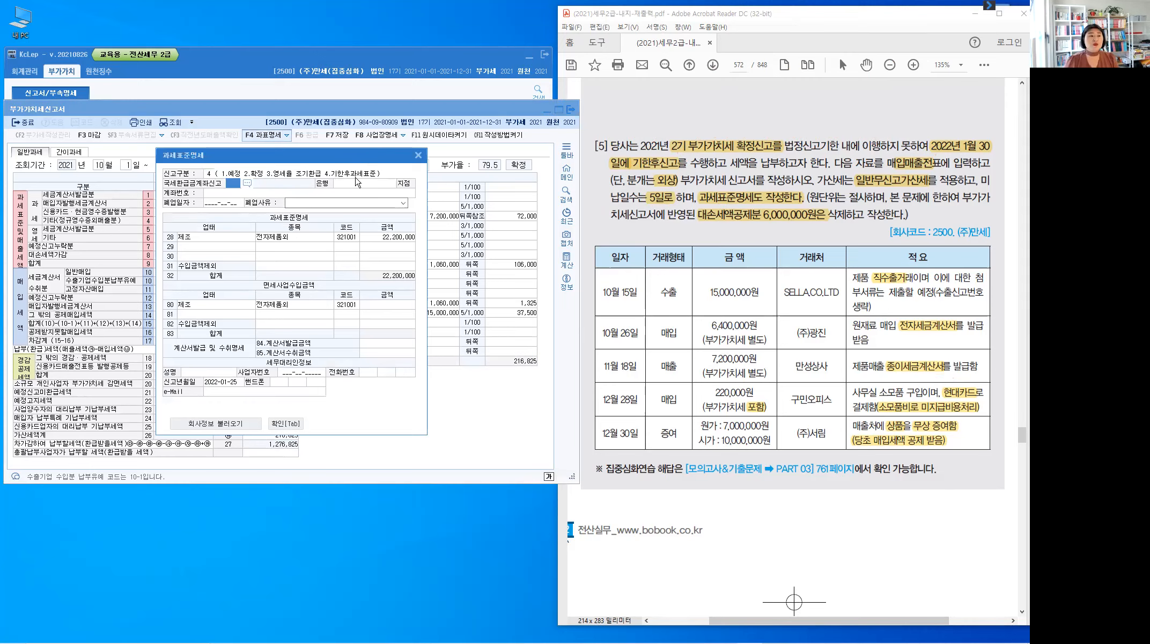
{"action": "left_click", "coordinate": [357, 181]}
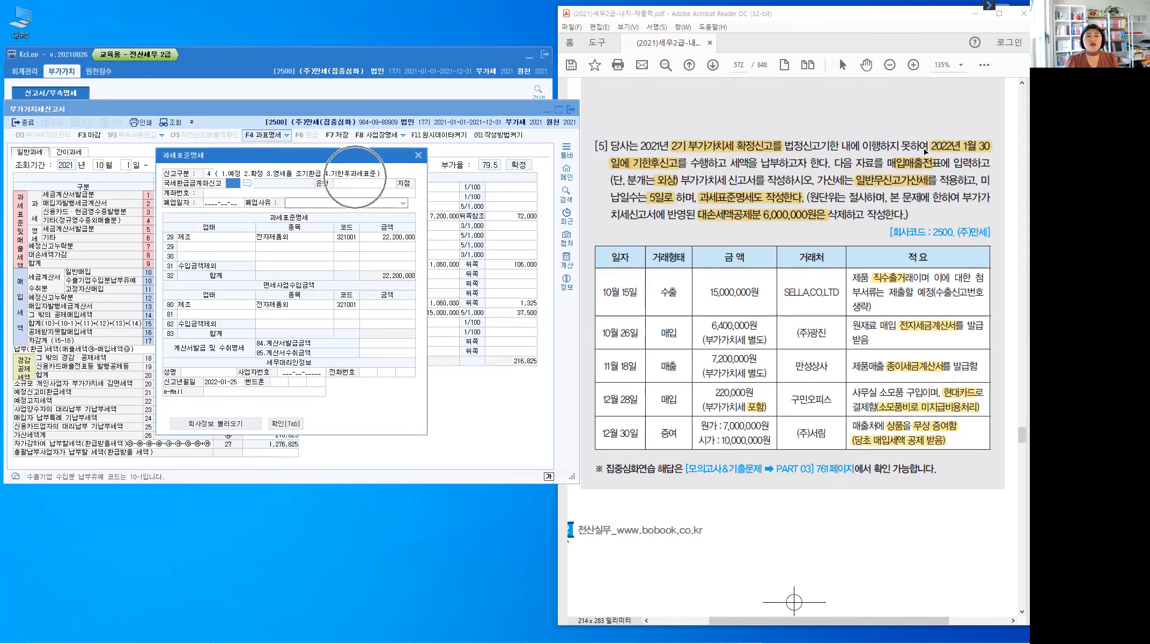
Set the 신고년월일 in the 과세표준명세 to 2022-01-30, the late filing date given in the problem
{"action": "left_click", "coordinate": [973, 154]}
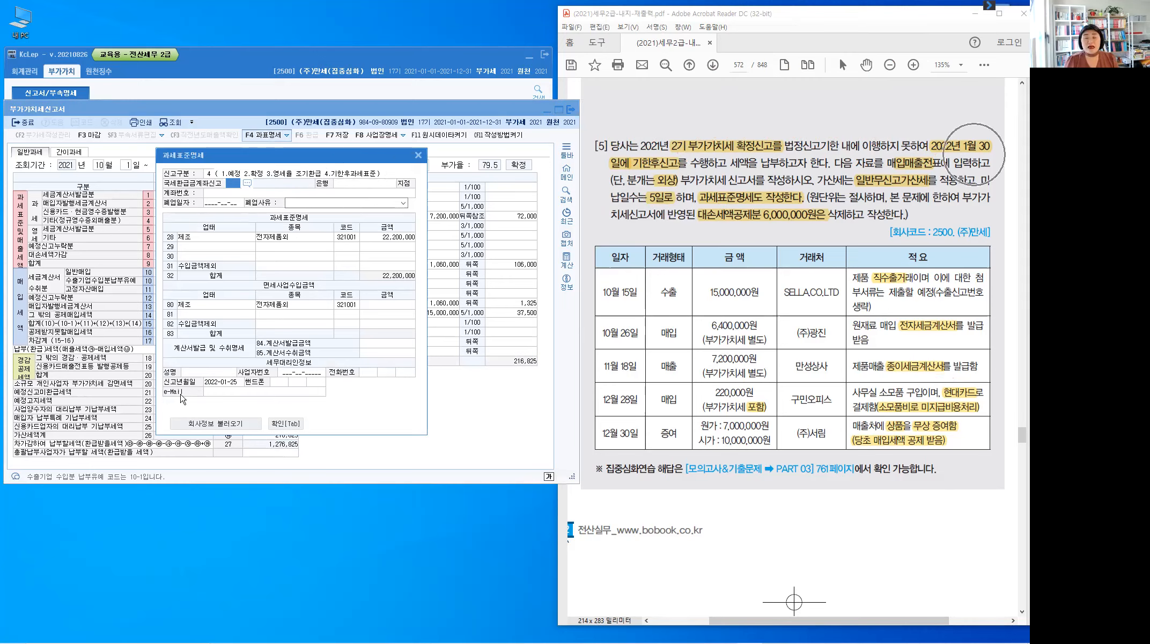
{"action": "left_click", "coordinate": [218, 382]}
{"action": "type", "text": "2"}
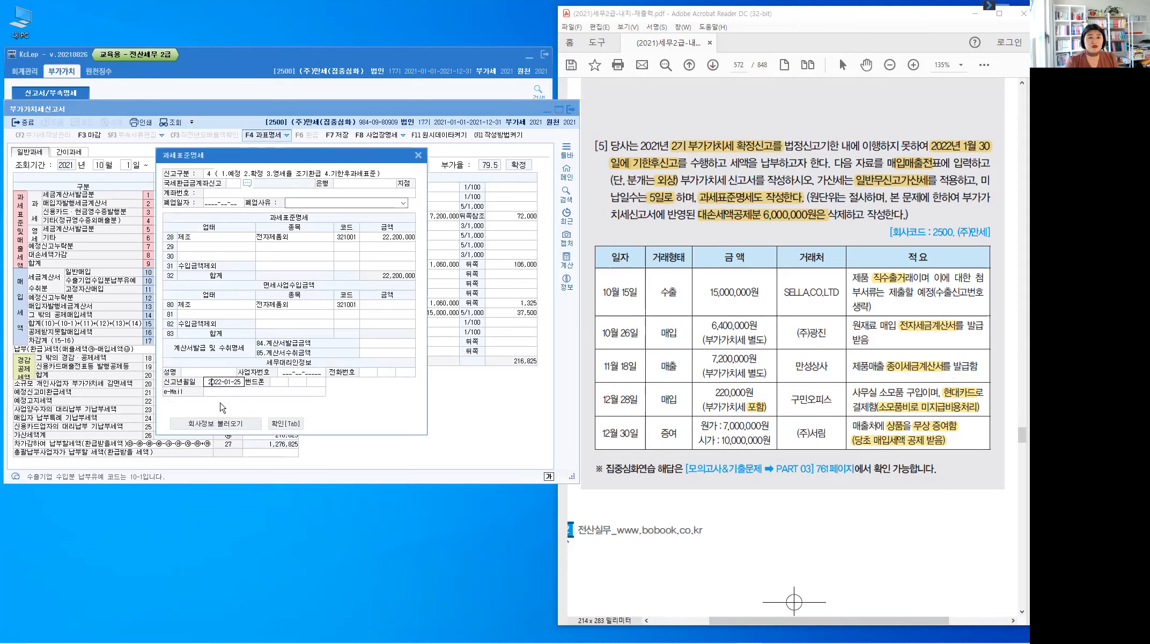
{"action": "type", "text": "022-01-3"}
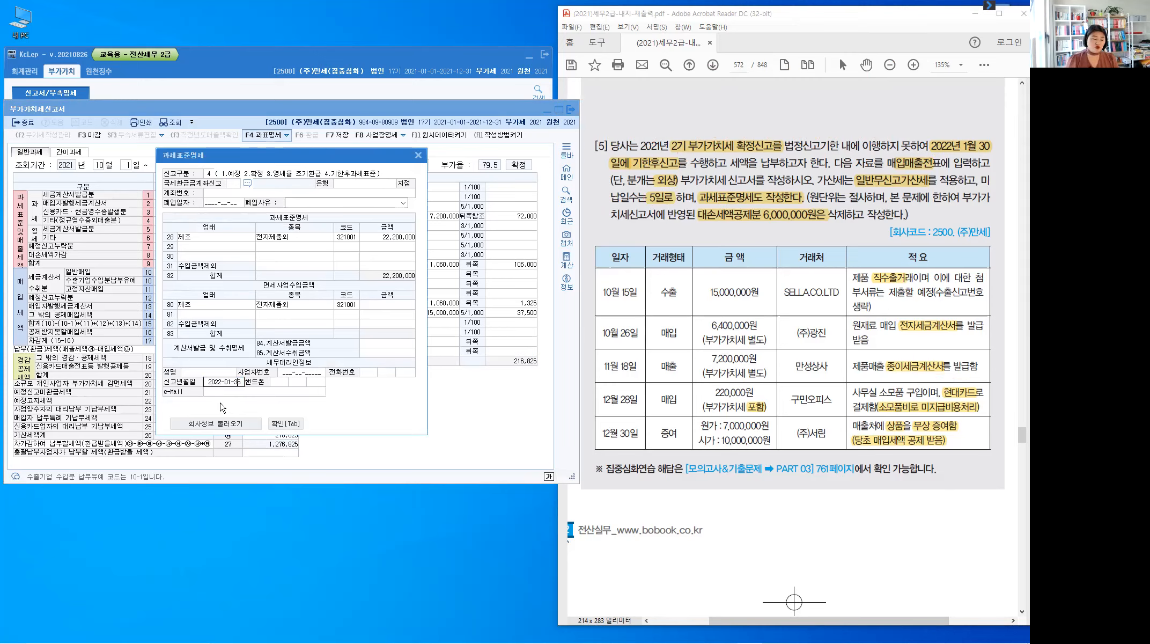
{"action": "type", "text": "0"}
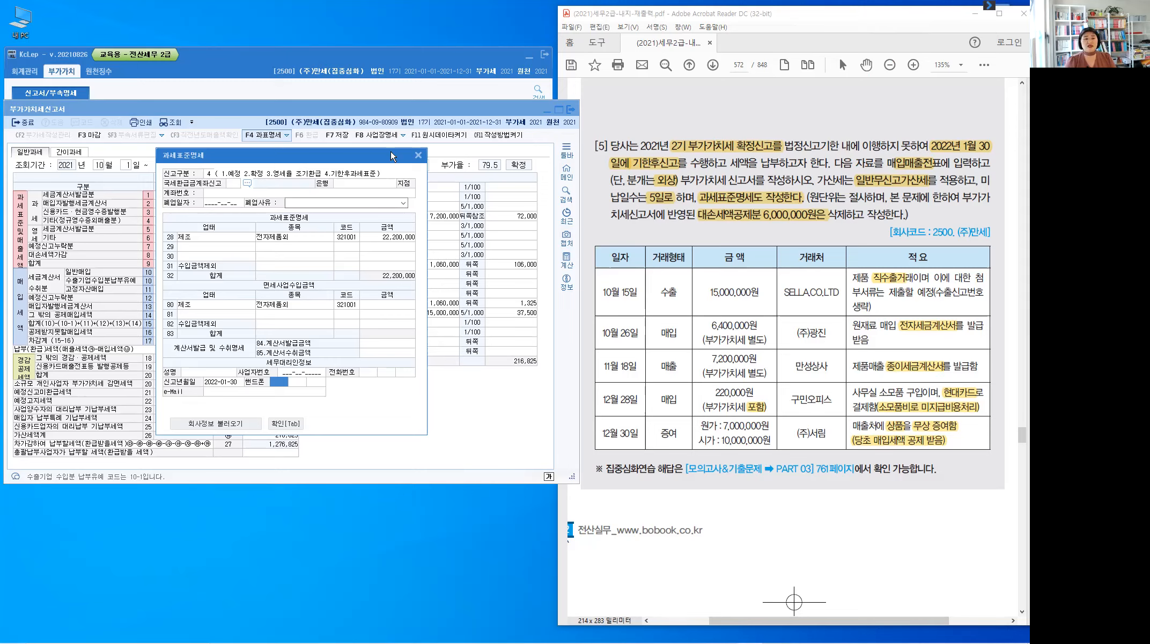
Move the 과세표준명세 off the return's sales figures and enter code 321001 in its 수입금액제외 (31) row
{"action": "left_click_drag", "start_coordinate": [391, 151], "coordinate": [539, 132]}
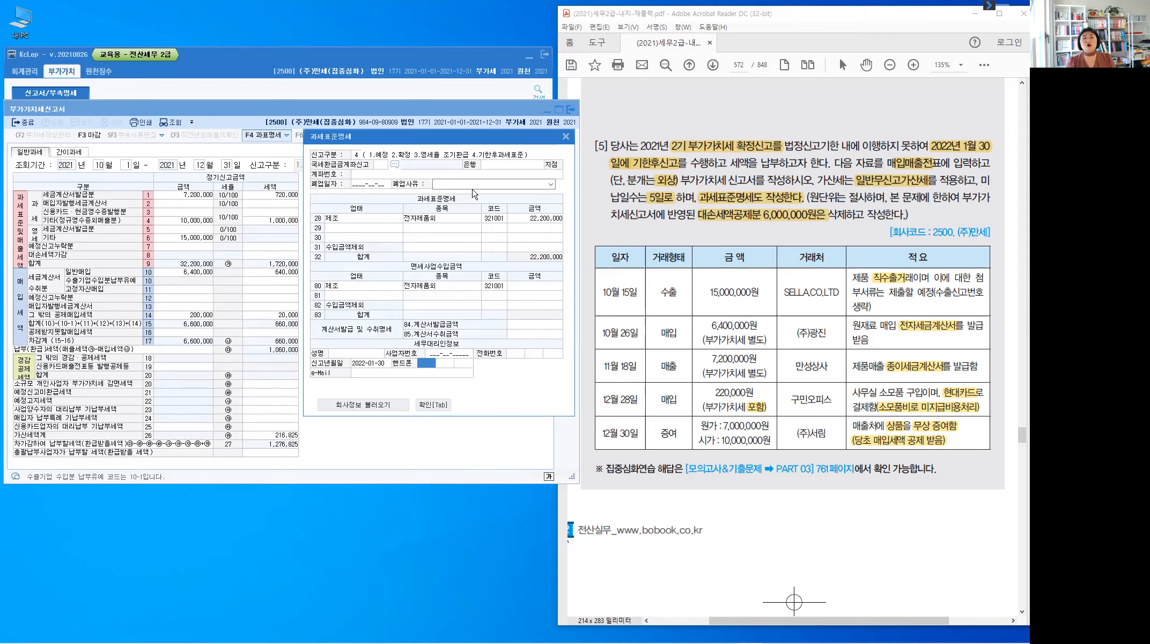
{"action": "left_click", "coordinate": [184, 268]}
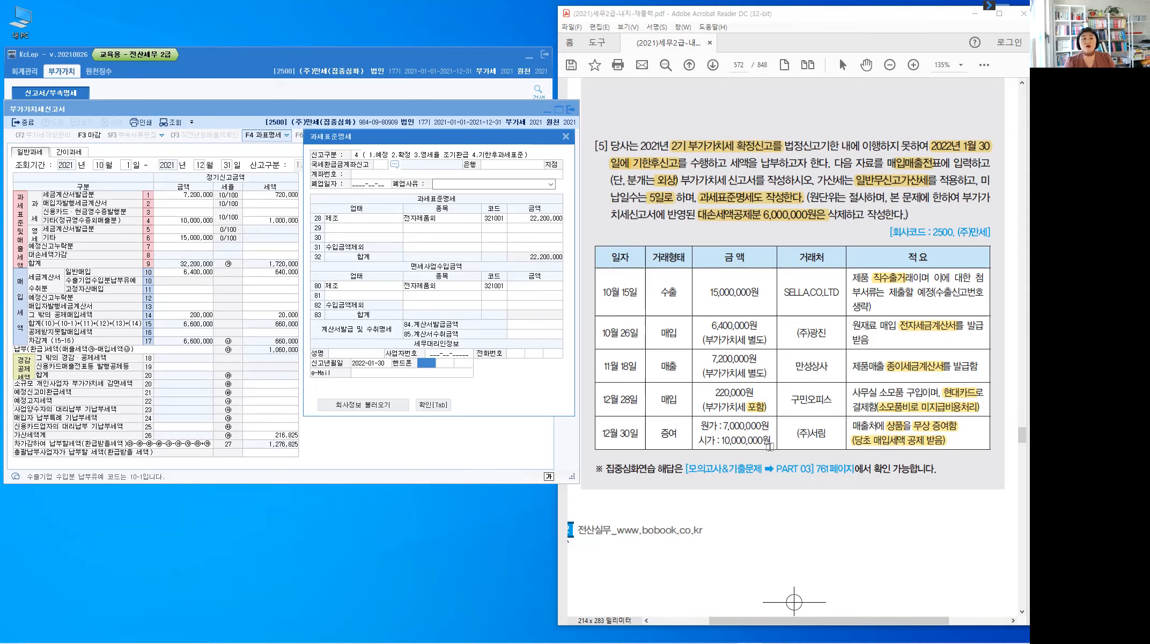
{"action": "left_click", "coordinate": [499, 249]}
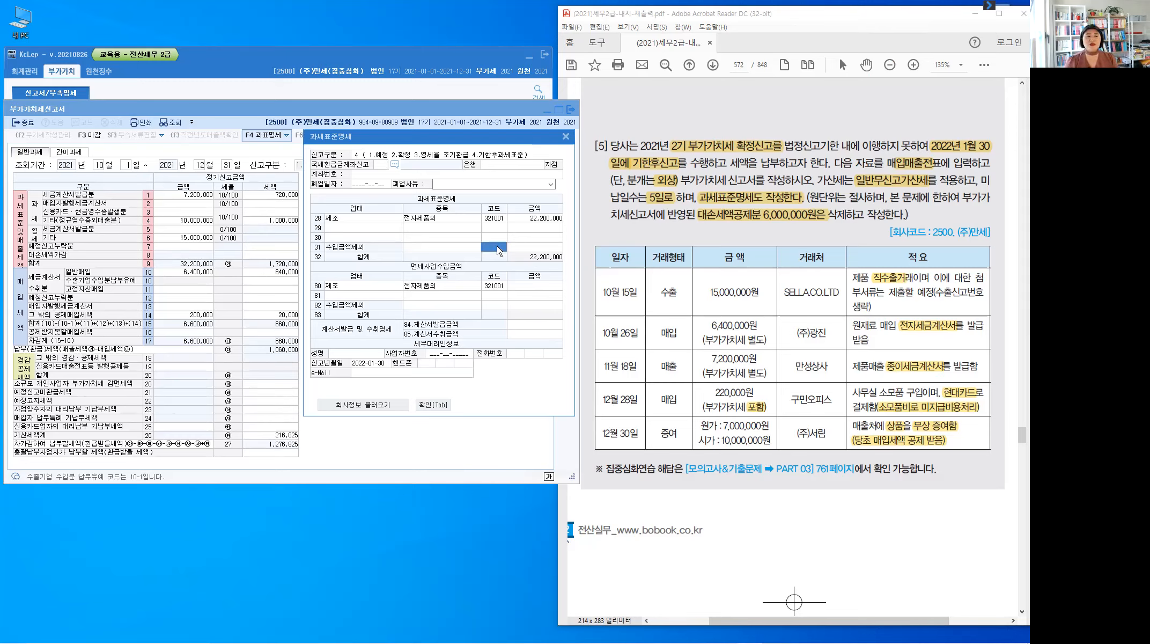
{"action": "type", "text": "32100"}
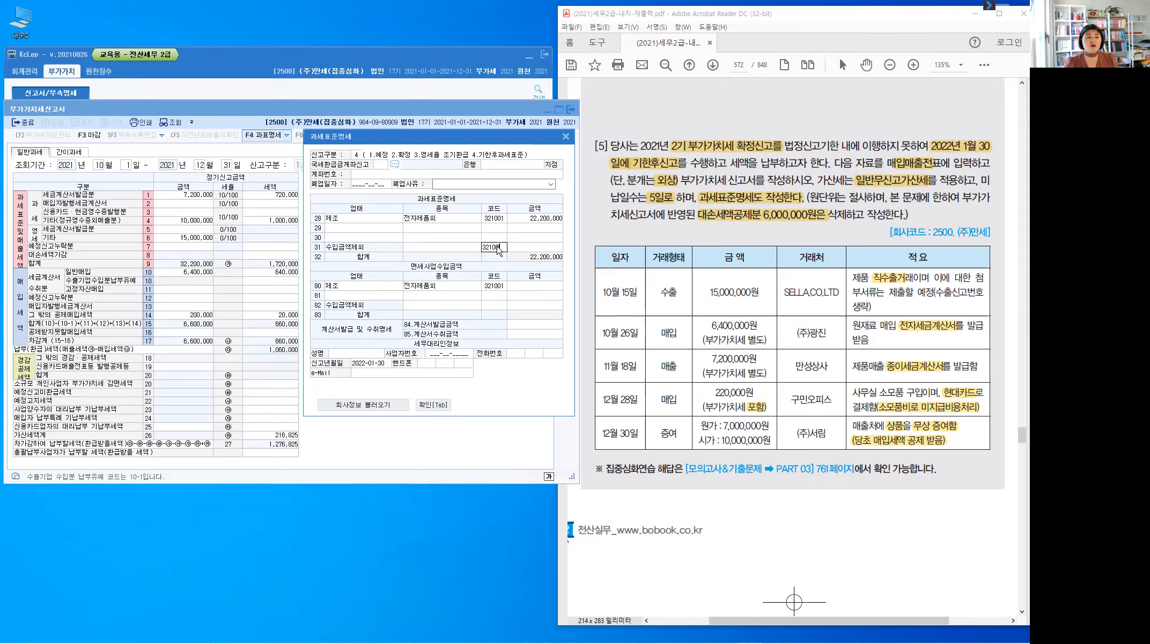
{"action": "type", "text": "1"}
{"action": "key", "text": "Return"}
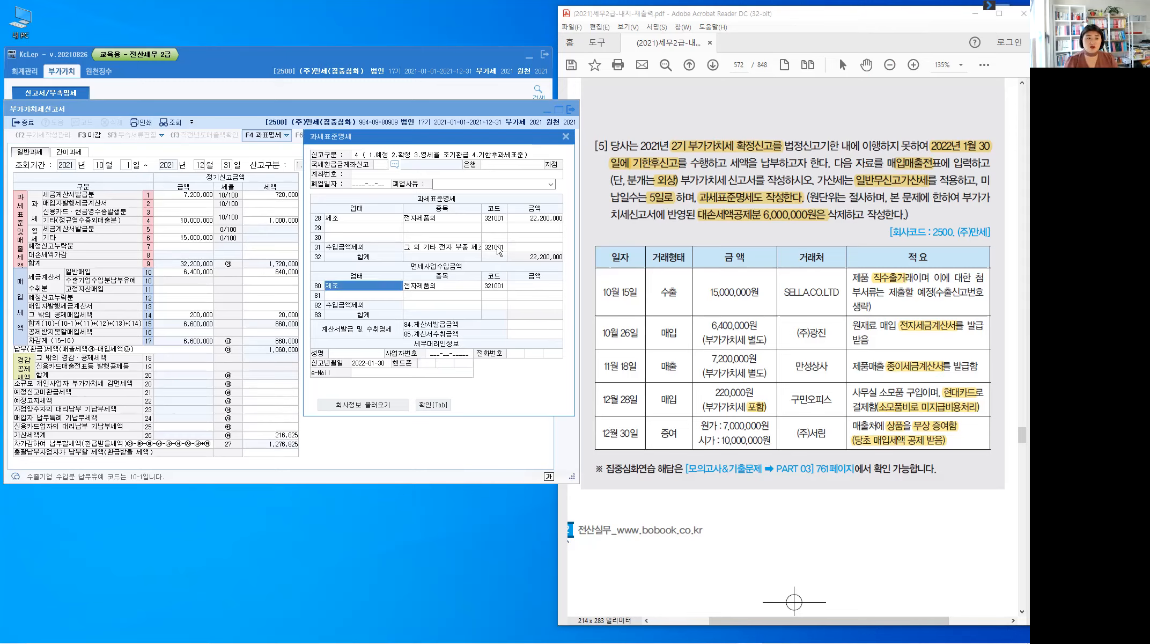
Set the 종목 of the 수입금액제외 (31) row to 간주공급 and its amount to 10,000,000
{"action": "left_click", "coordinate": [453, 249]}
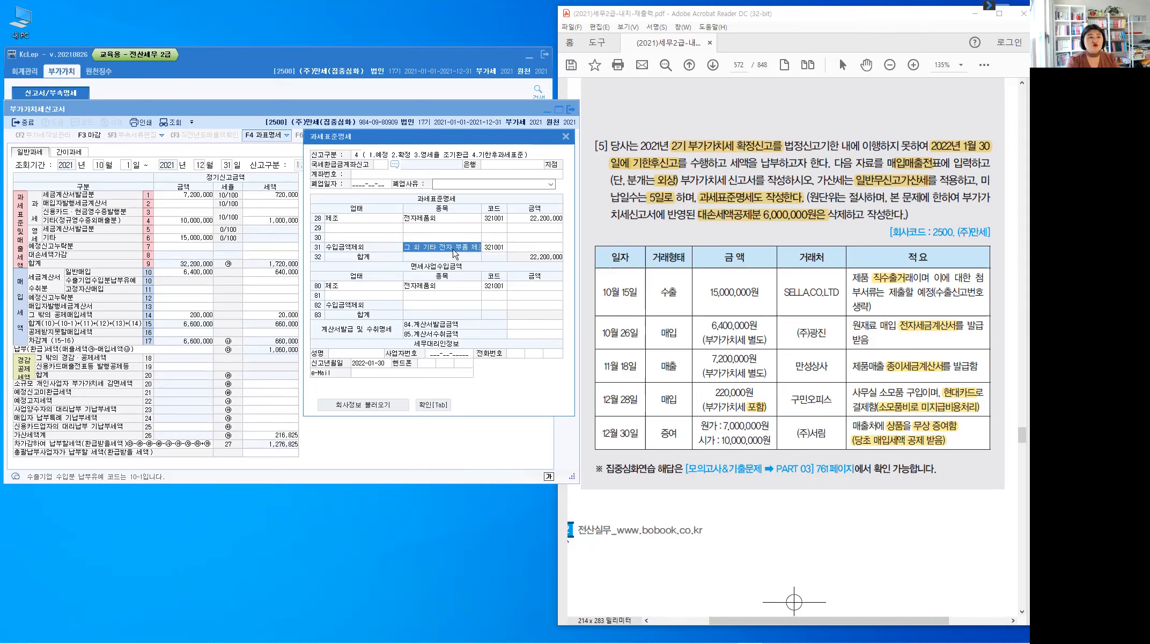
{"action": "type", "text": "죽"}
{"action": "type", "text": "공급"}
{"action": "key", "text": "Return"}
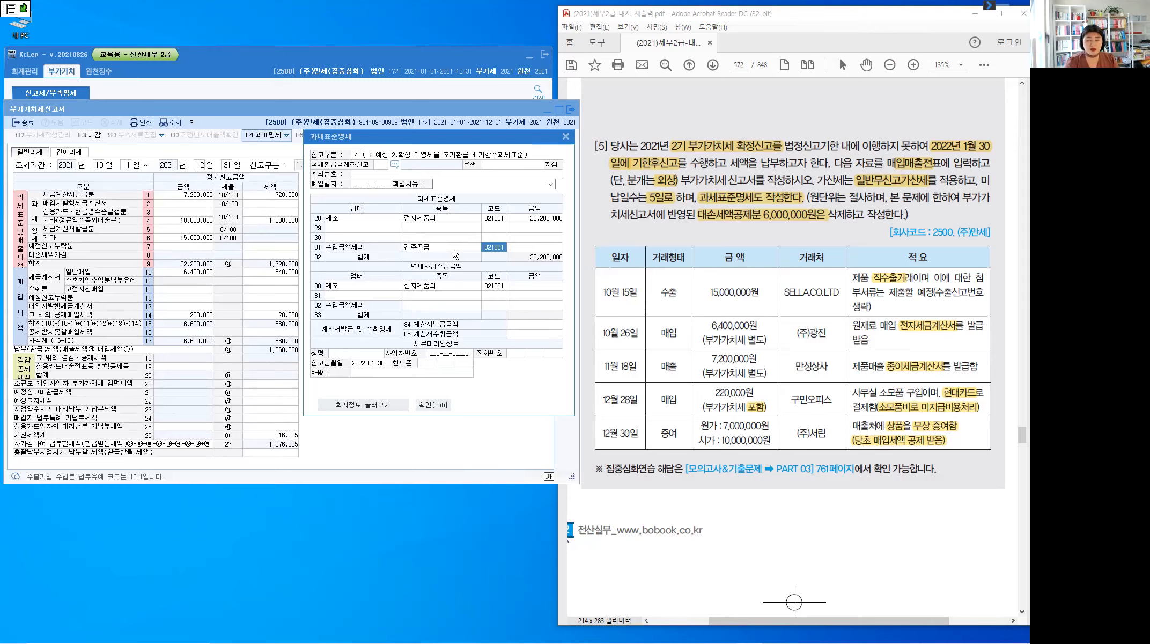
{"action": "key", "text": "Return"}
{"action": "type", "text": "10,000,000"}
{"action": "key", "text": "Return"}
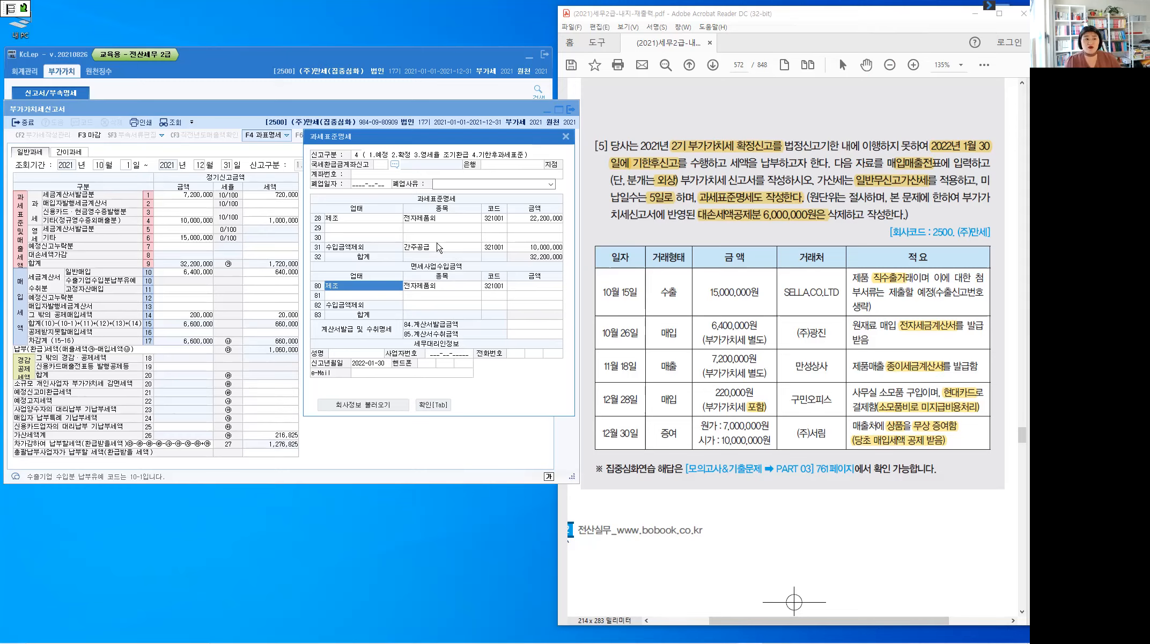
Change the 종목 of the 수입금액제외 (31) row to 사업상증여
{"action": "left_click", "coordinate": [439, 248]}
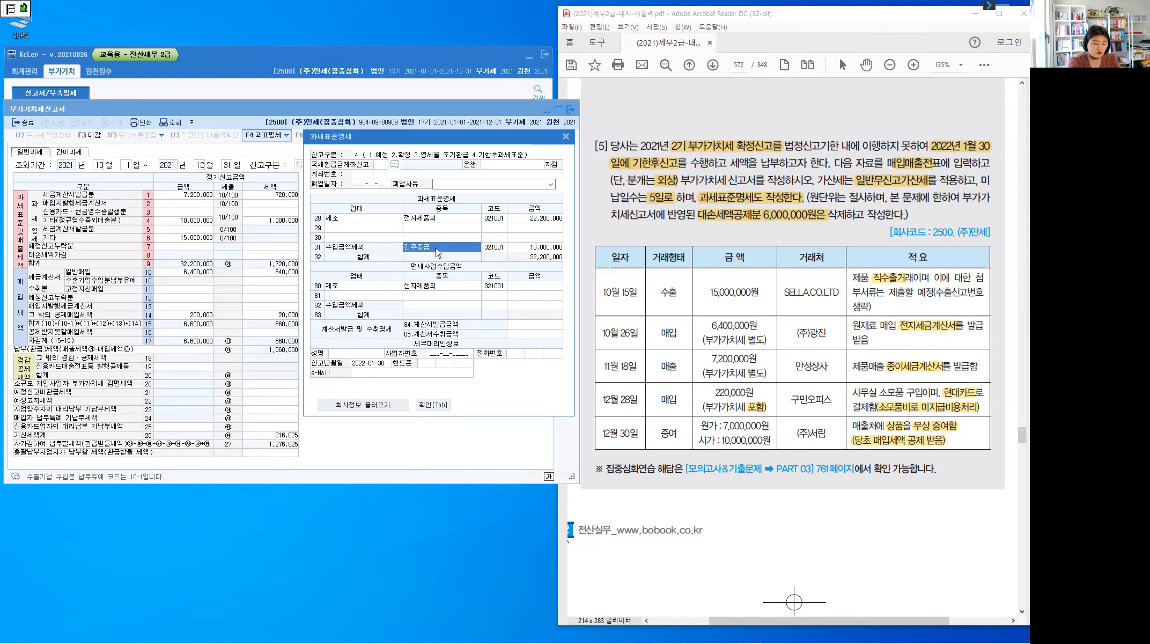
{"action": "type", "text": "사없"}
{"action": "type", "text": "상증여"}
{"action": "key", "text": "Return"}
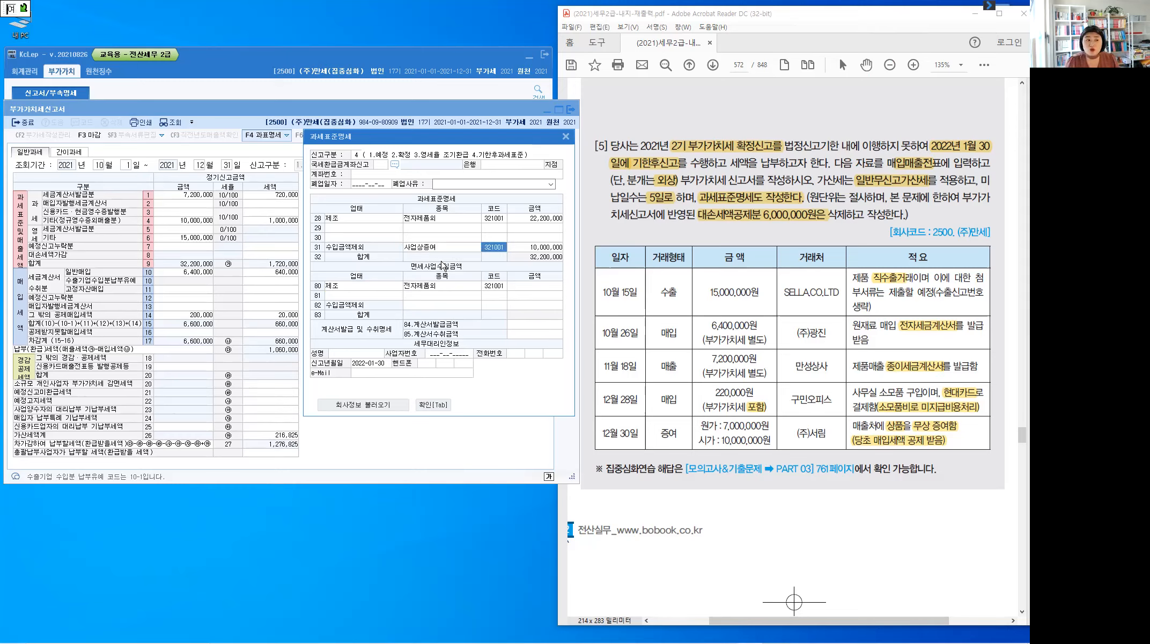
{"action": "key", "text": "ctrl"}
{"action": "key", "text": "ctrl"}
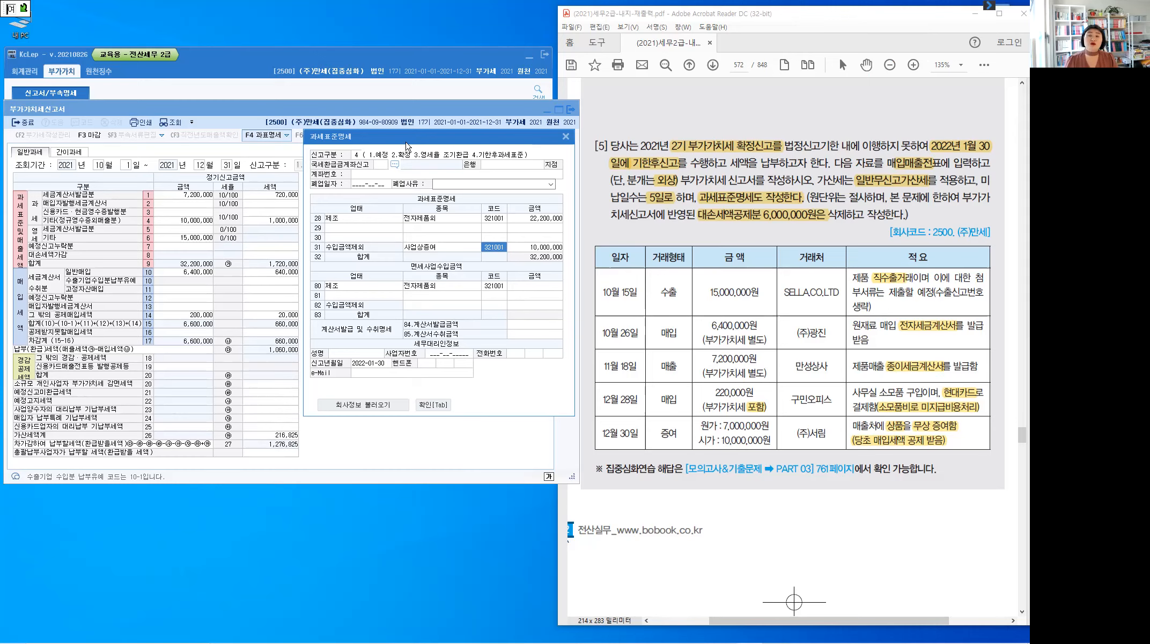
Confirm the 과세표준명세, save the VAT return and leave the entry area of the current filing period
{"action": "left_click", "coordinate": [426, 405]}
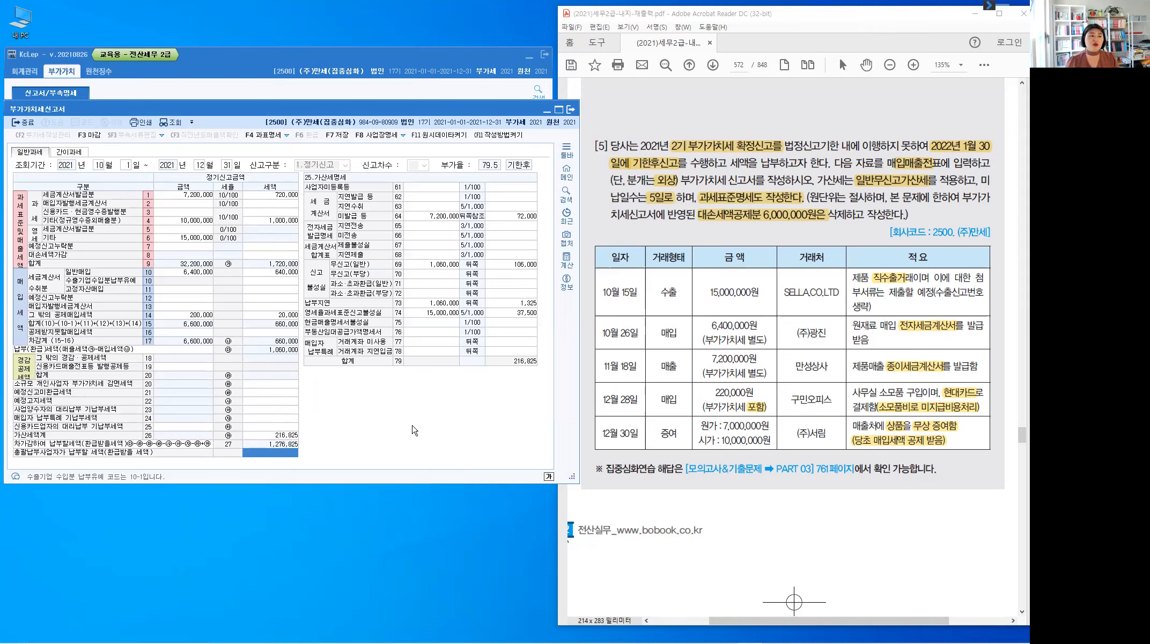
{"action": "left_click", "coordinate": [341, 139]}
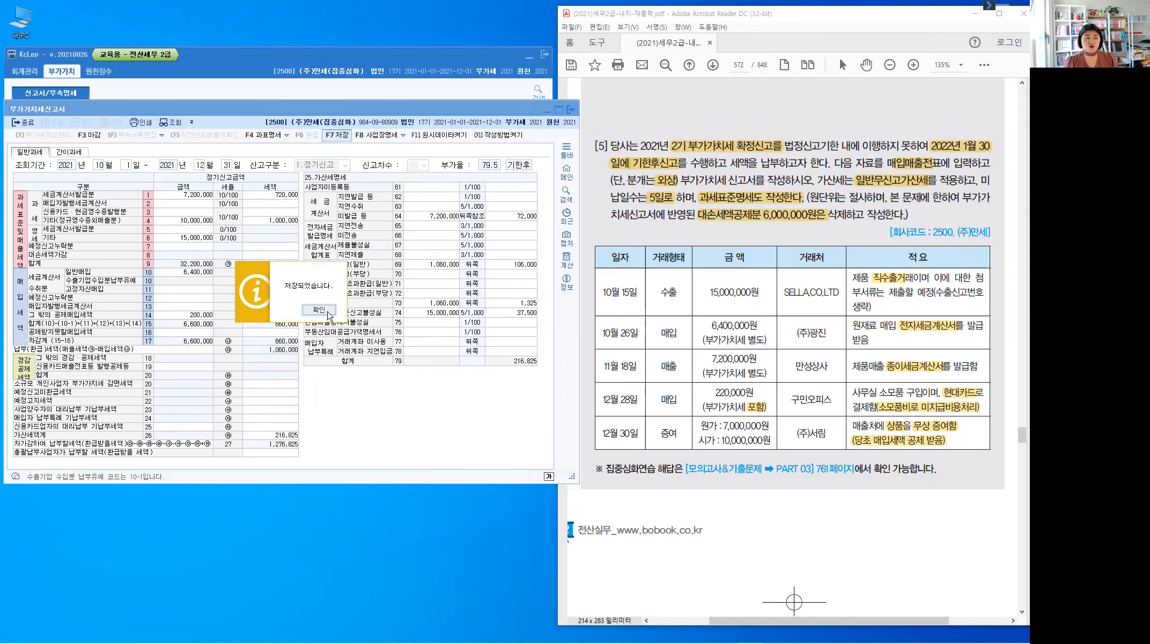
{"action": "left_click", "coordinate": [329, 314]}
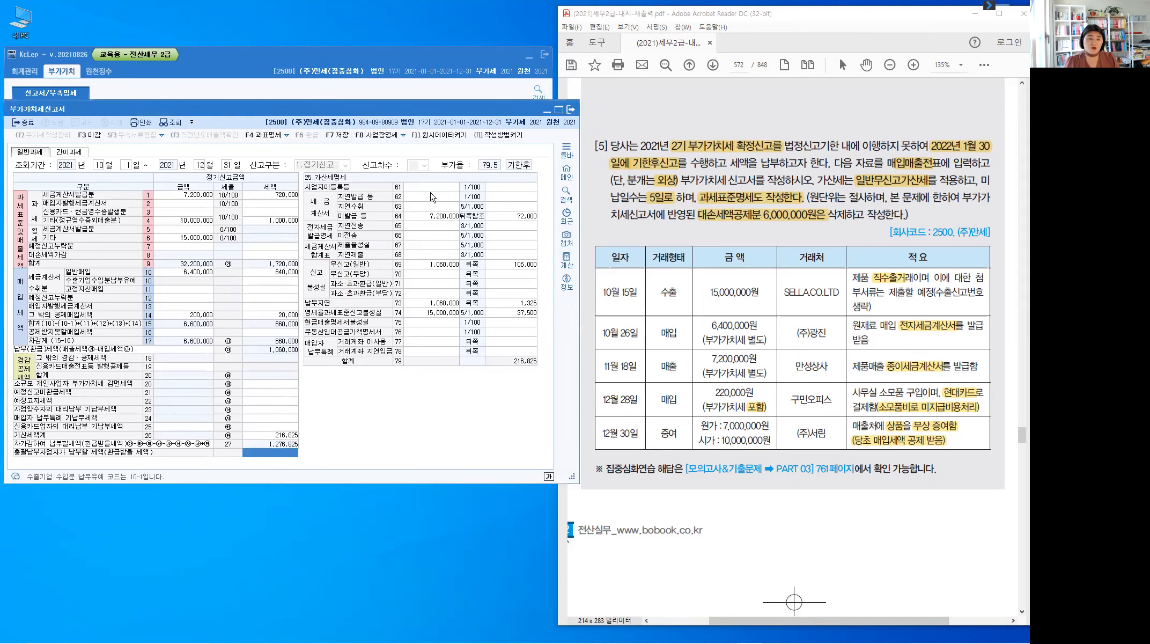
{"action": "left_click", "coordinate": [26, 125]}
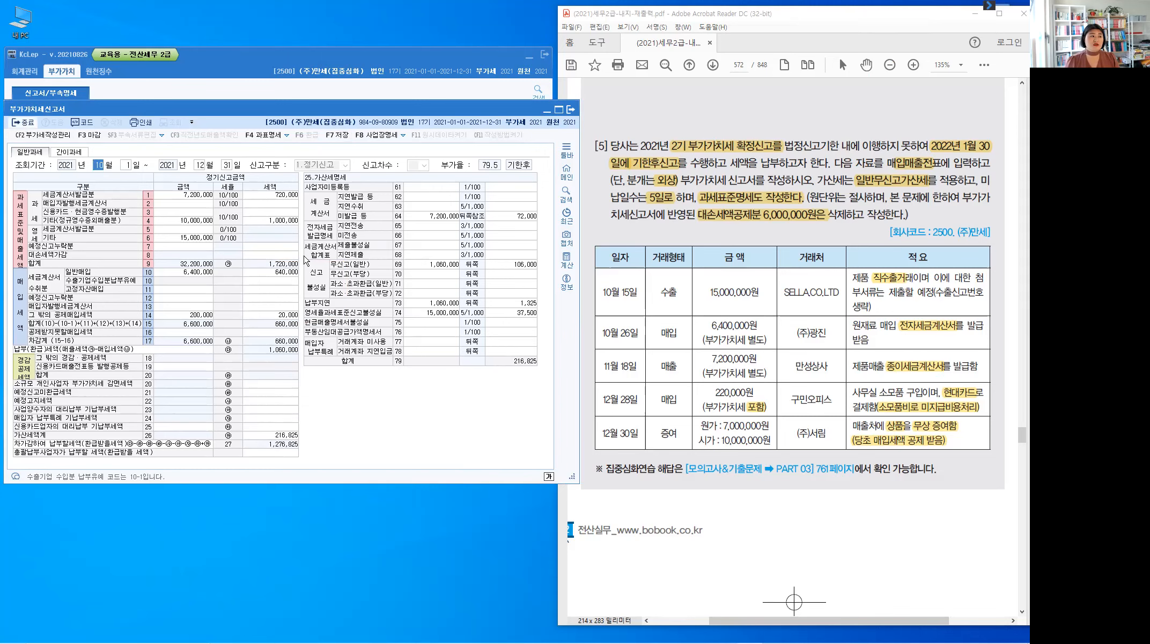